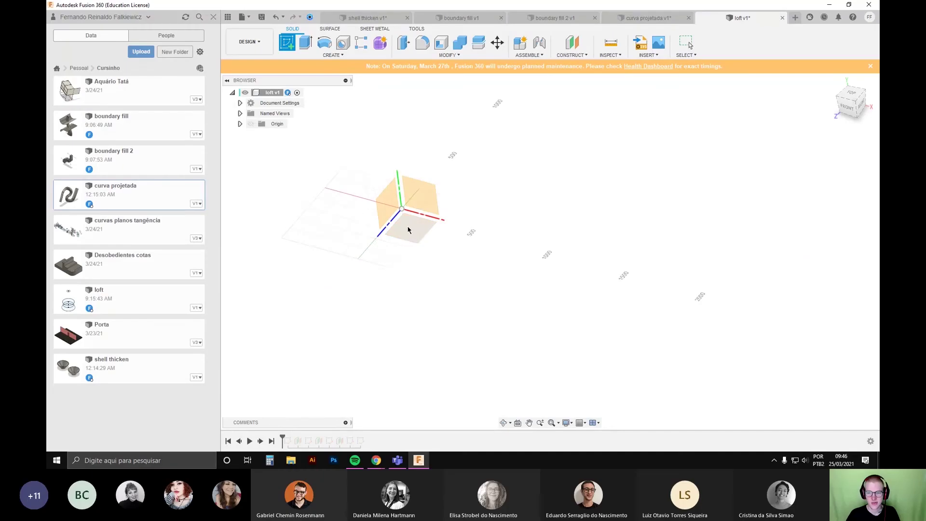
# Step: Sketch a 500 by 500 mm center rectangle at the origin on the horizontal XZ plane and finish the sketch
pyautogui.click(407, 226)
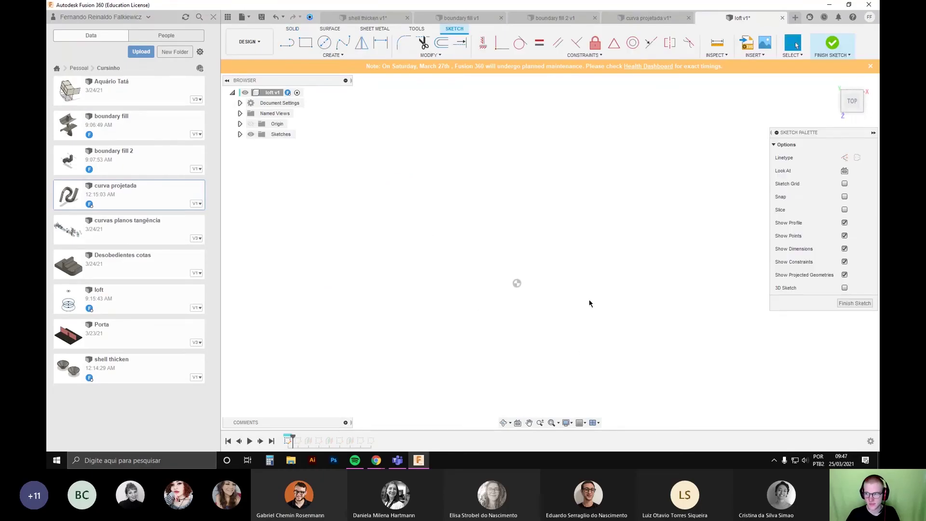
pyautogui.click(305, 42)
pyautogui.click(845, 171)
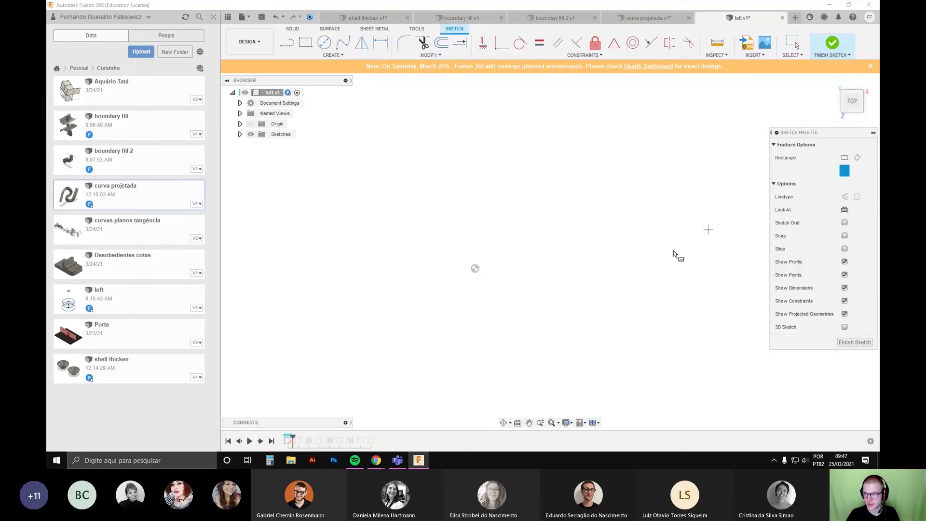
pyautogui.click(475, 269)
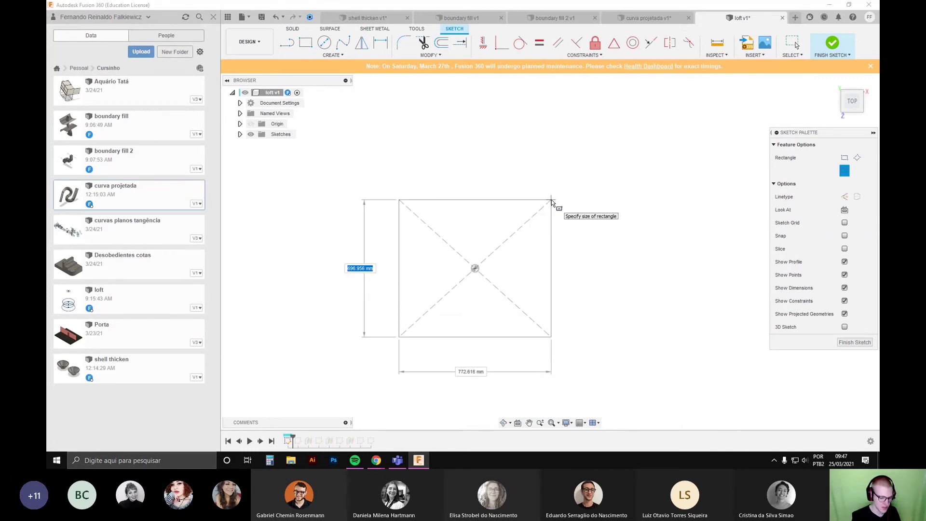
pyautogui.write('500')
pyautogui.press('Tab')
pyautogui.write('50')
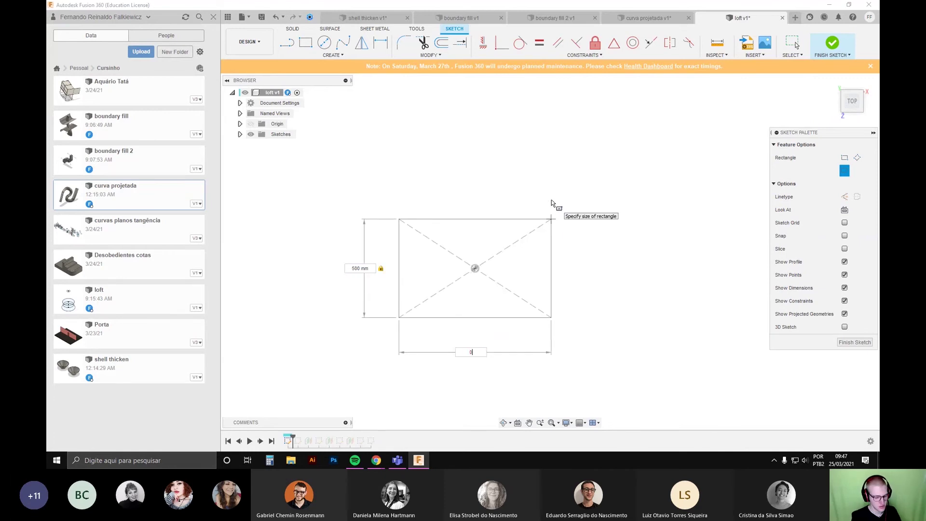
pyautogui.write('0')
pyautogui.press('Return')
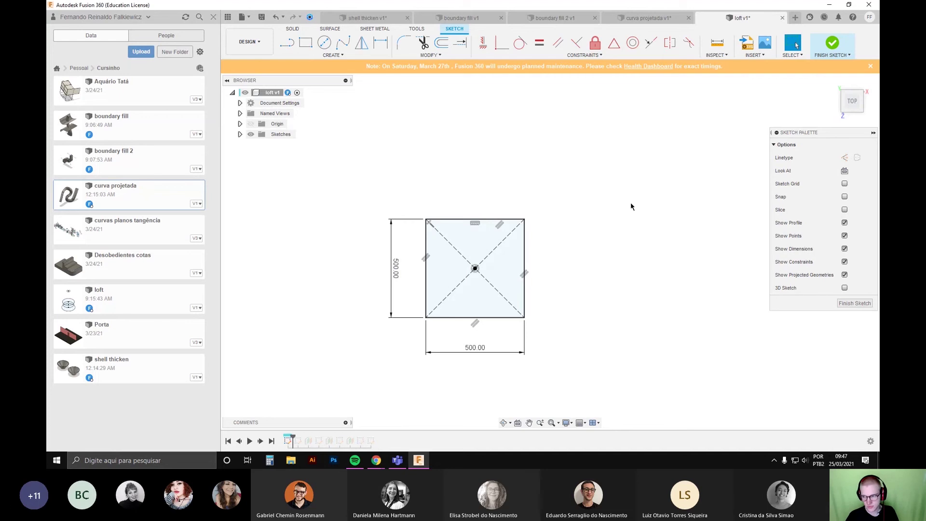
pyautogui.moveTo(631, 206)
pyautogui.keyDown('shift'); pyautogui.mouseDown(button='middle')
pyautogui.moveTo(603, 190)
pyautogui.moveTo(464, 244)
pyautogui.moveTo(457, 95)
pyautogui.mouseUp(button='middle'); pyautogui.keyUp('shift')
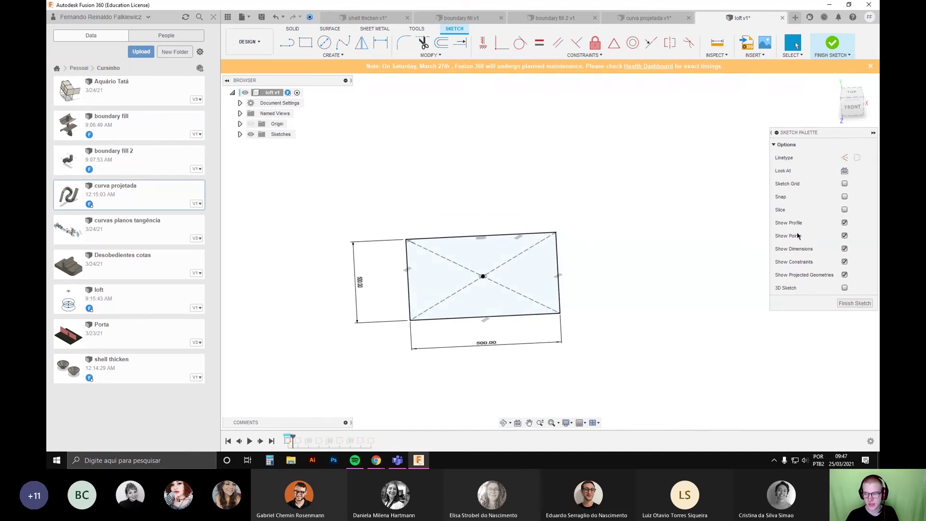
pyautogui.click(854, 303)
# Step: Create a construction plane offset about 800 mm above the XZ plane
pyautogui.scroll(-3, 651, 264)
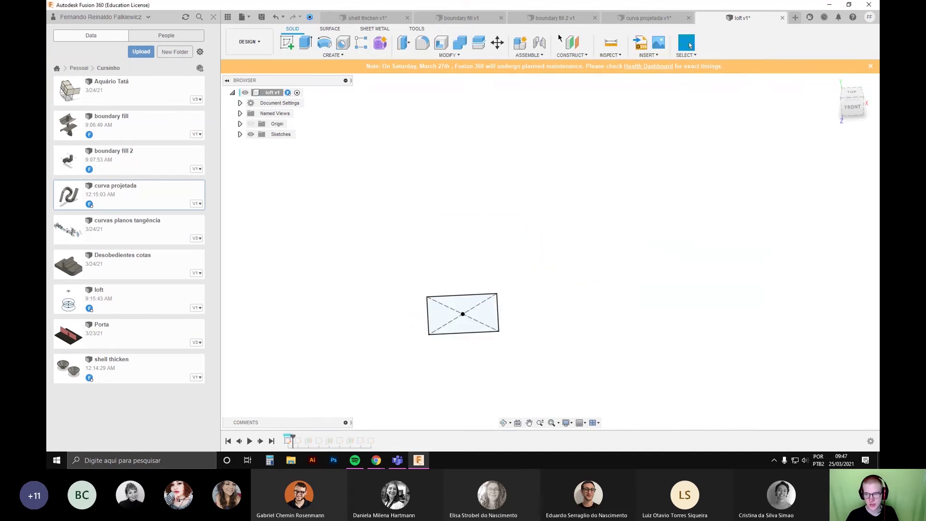
pyautogui.click(571, 44)
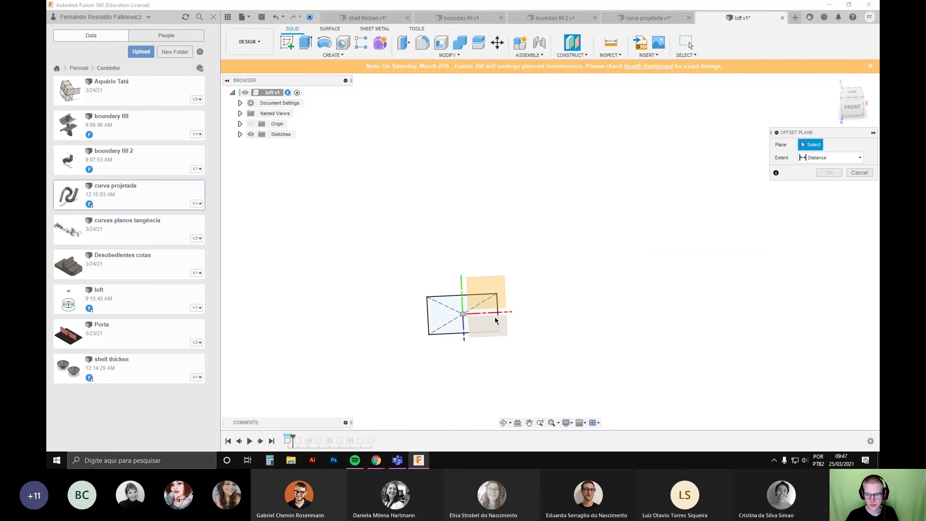
pyautogui.click(502, 329)
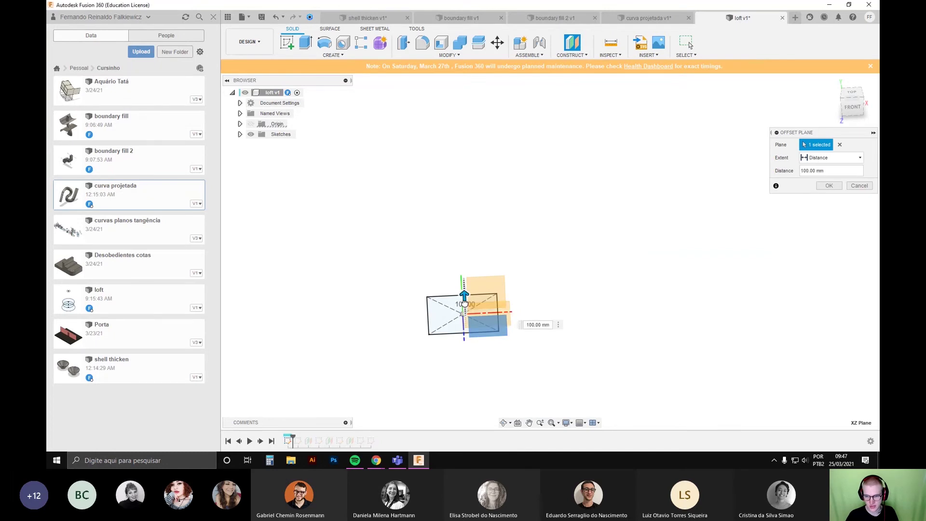
pyautogui.moveTo(466, 306); pyautogui.dragTo(456, 243)
pyautogui.click(829, 186)
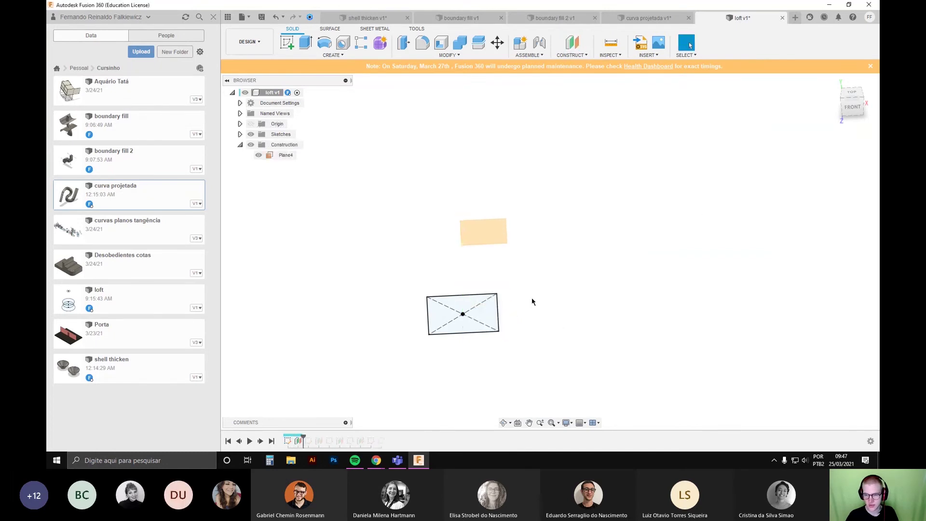
# Step: Sketch a 250 mm diameter circle on the offset plane, centered on the origin above the square
pyautogui.click(490, 217)
pyautogui.rightClick(491, 217)
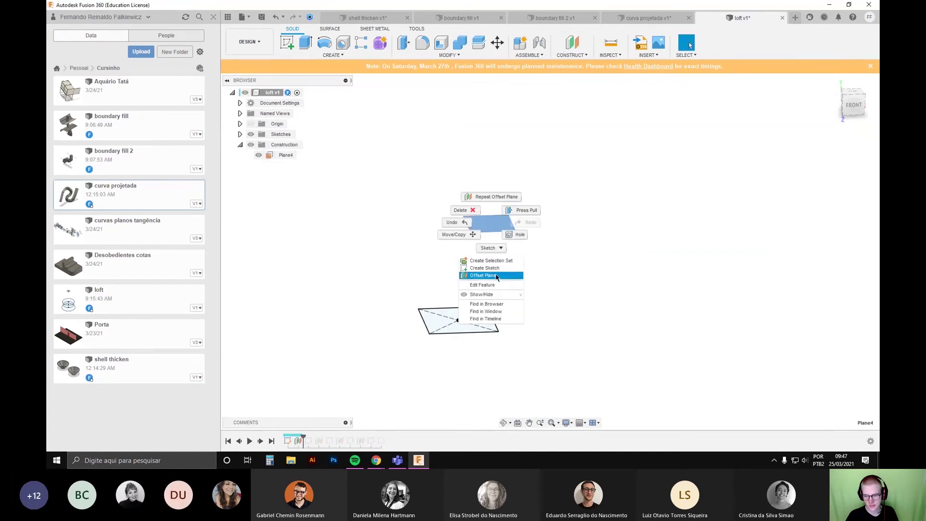
pyautogui.click(498, 272)
pyautogui.press('c')
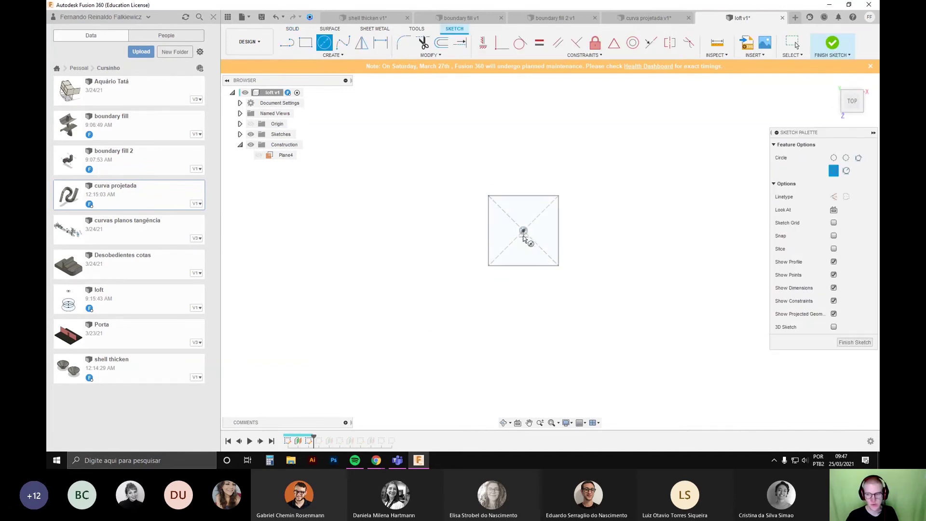
pyautogui.click(524, 231)
pyautogui.write('250')
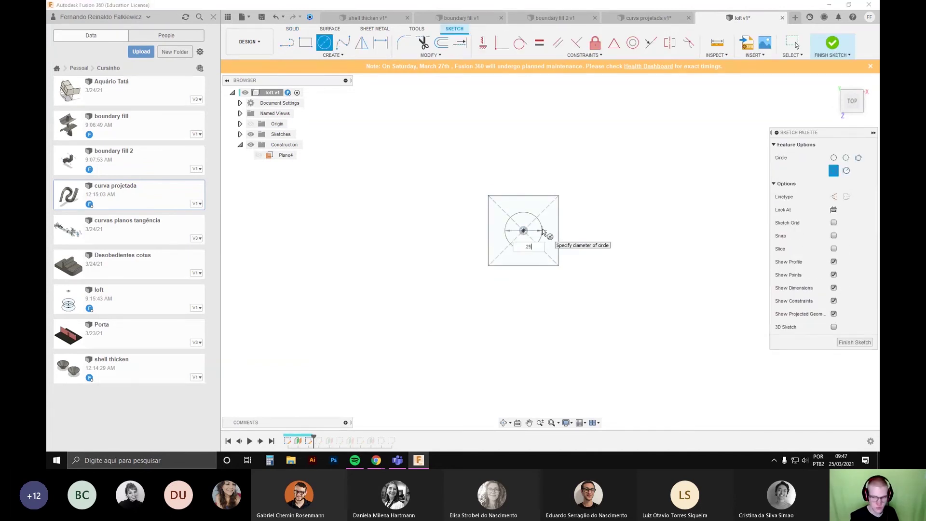
pyautogui.press('Return')
pyautogui.press('Escape')
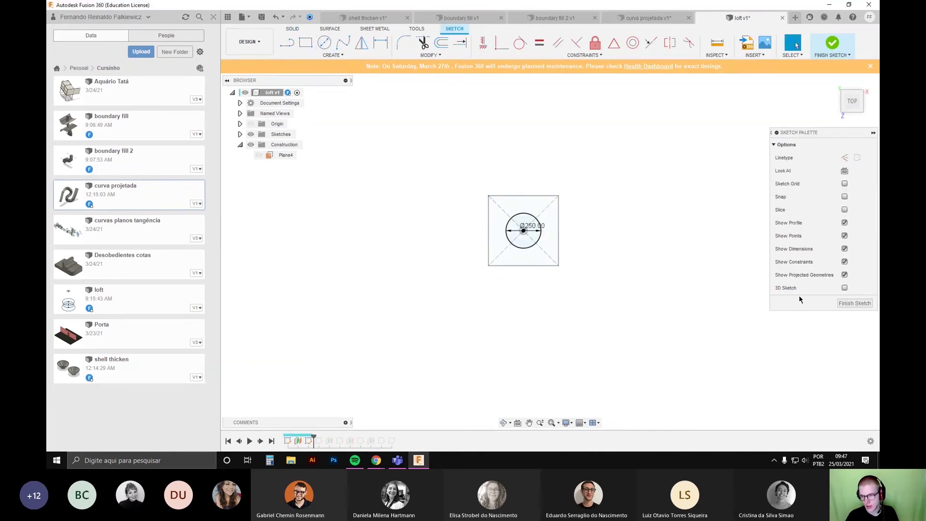
# Step: Sketch a two-point rectangle beside the circle, with its vertical sides about 135 mm long
pyautogui.scroll(5, 409, 254)
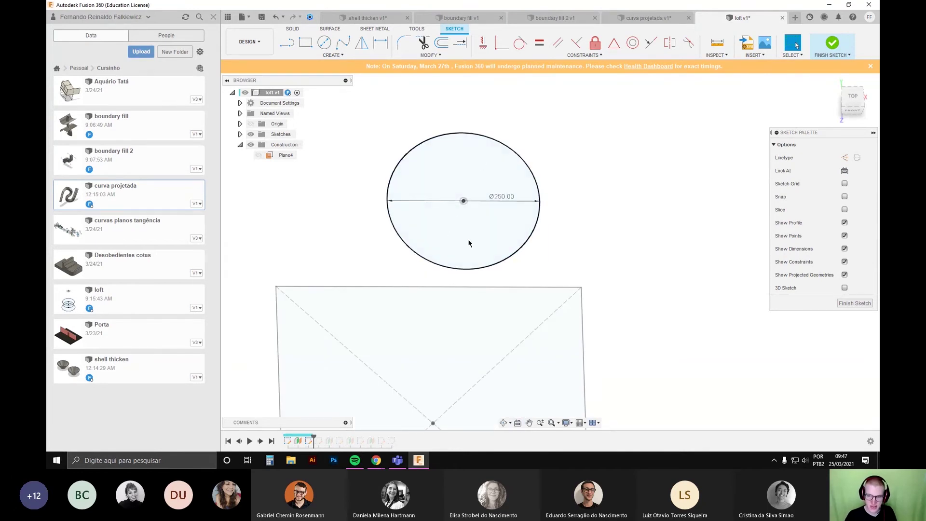
pyautogui.scroll(-3, 371, 183)
pyautogui.scroll(3, 358, 198)
pyautogui.moveTo(374, 157); pyautogui.dragTo(337, 181, button='middle')
pyautogui.click(305, 43)
pyautogui.click(577, 170)
pyautogui.click(642, 241)
pyautogui.moveTo(631, 296); pyautogui.dragTo(472, 305, button='middle')
pyautogui.scroll(2, 498, 220)
pyautogui.press('Escape')
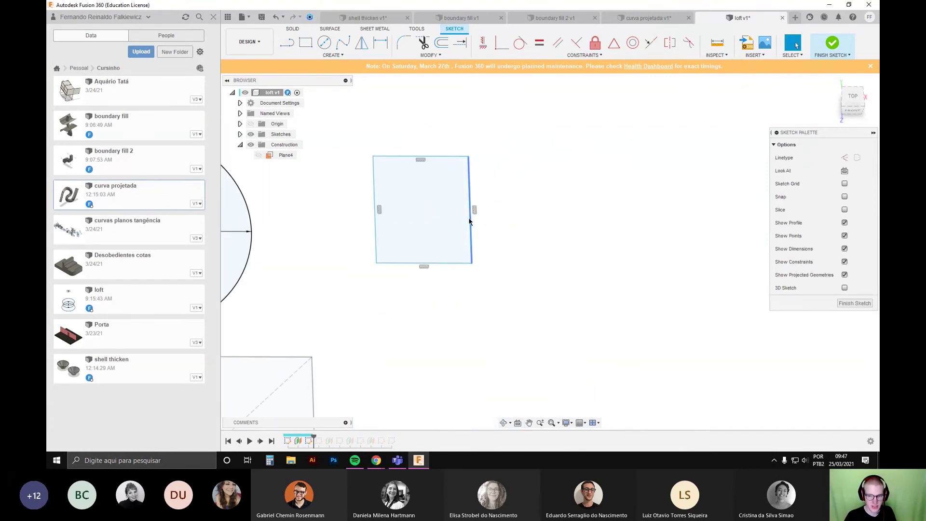
# Step: Switch the small rectangle's right edge to construction linetype and back to normal
pyautogui.click(471, 212)
pyautogui.press('x')
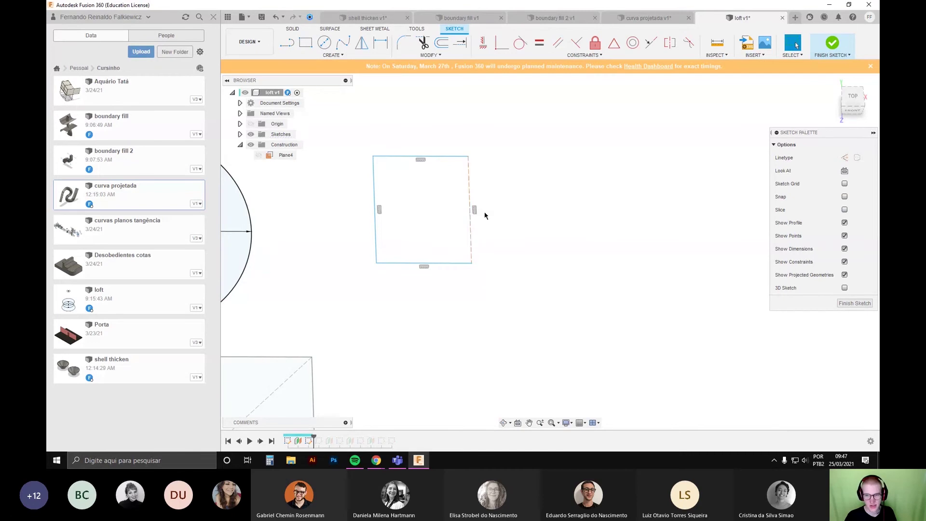
pyautogui.click(468, 186)
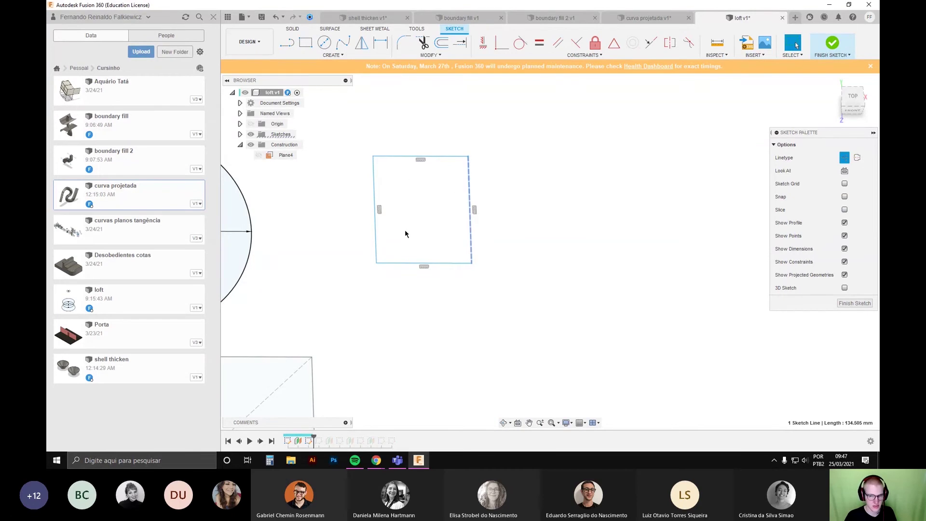
pyautogui.press('x')
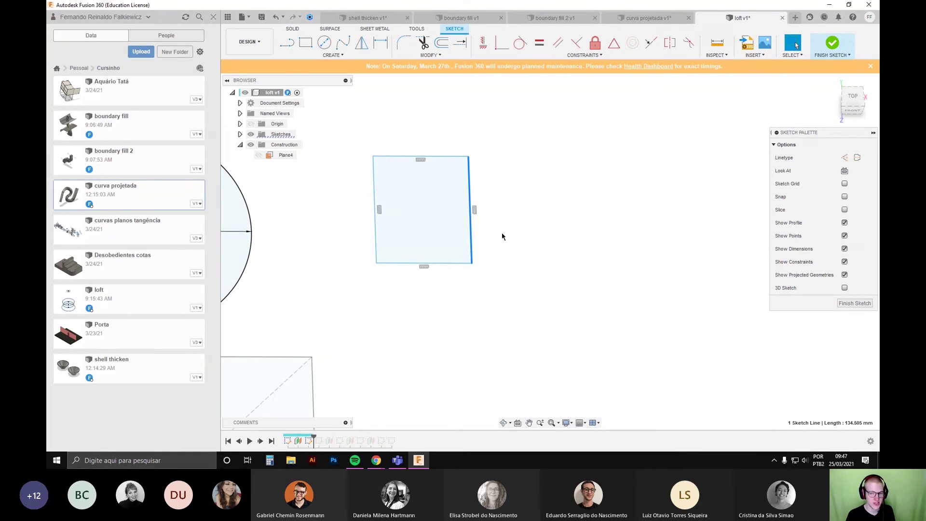
# Step: Replace the small rectangle's right edge with a newly drawn line that leaves a tiny gap at the upper corner
pyautogui.press('Delete')
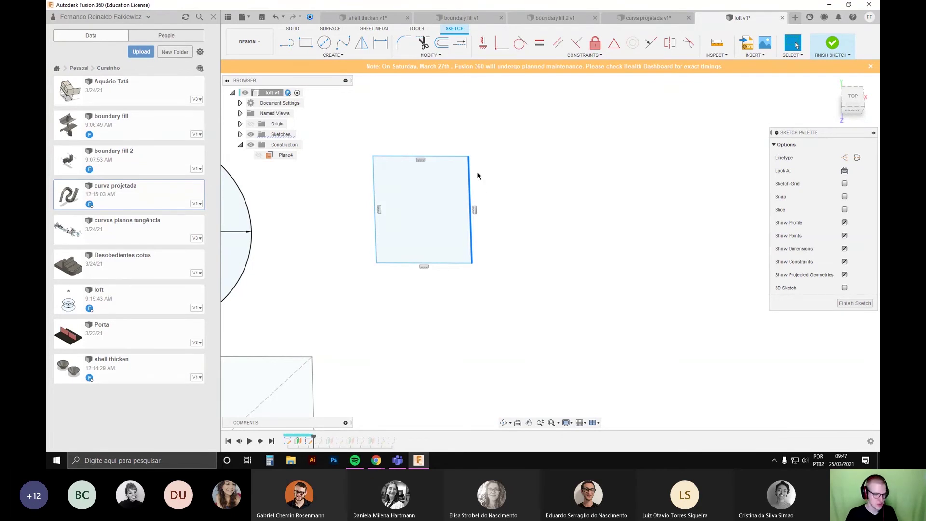
pyautogui.press('l')
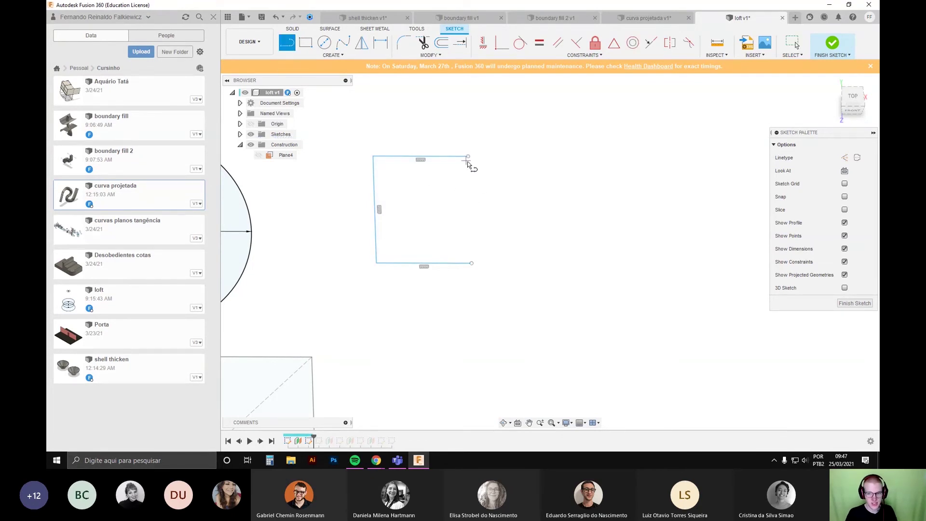
pyautogui.scroll(5, 468, 161)
pyautogui.click(471, 412)
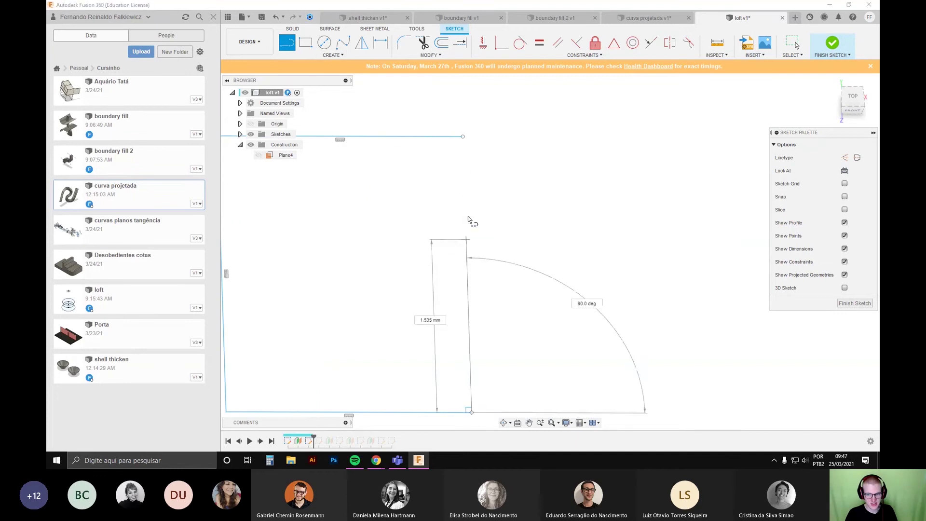
pyautogui.click(464, 137)
pyautogui.click(485, 144)
pyautogui.scroll(-3, 487, 144)
pyautogui.moveTo(489, 180); pyautogui.dragTo(459, 241, button='middle')
pyautogui.scroll(5, 447, 203)
pyautogui.press('Escape')
pyautogui.moveTo(416, 228); pyautogui.dragTo(417, 223)
pyautogui.scroll(-5, 483, 256)
pyautogui.moveTo(508, 230); pyautogui.dragTo(528, 172, button='middle')
pyautogui.scroll(-3, 535, 196)
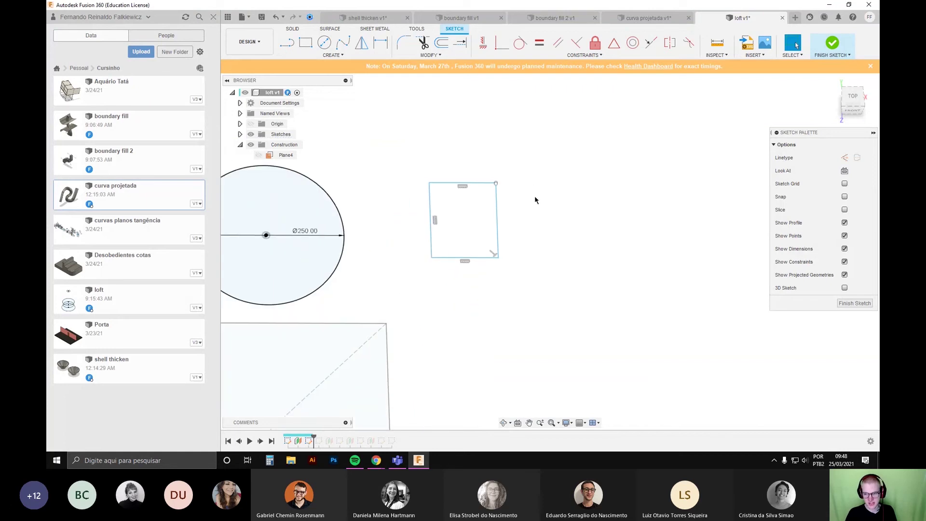
# Step: Draw a diagonal line about 166 mm long across the open rectangle's lower corner and a second line crossing its upper right corner
pyautogui.moveTo(516, 237); pyautogui.dragTo(507, 252, button='middle')
pyautogui.scroll(3, 507, 252)
pyautogui.press('l')
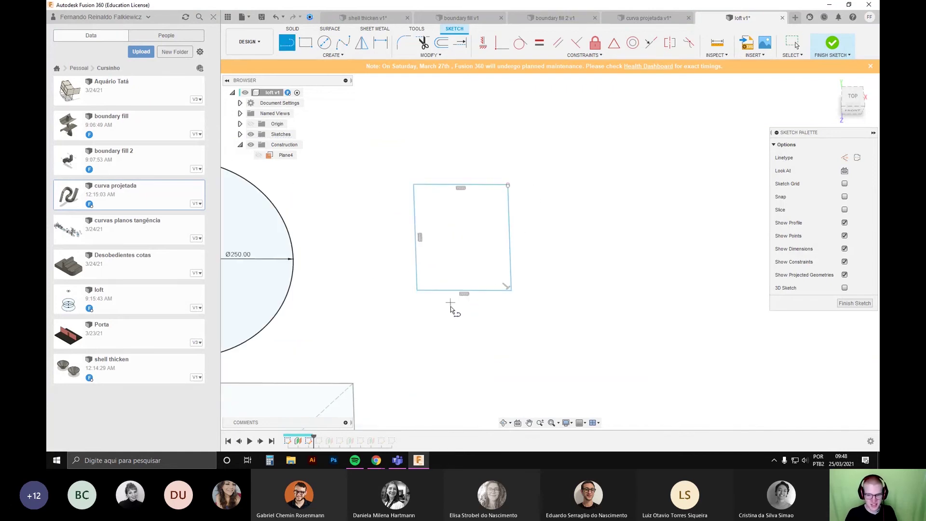
pyautogui.click(444, 307)
pyautogui.press('Escape')
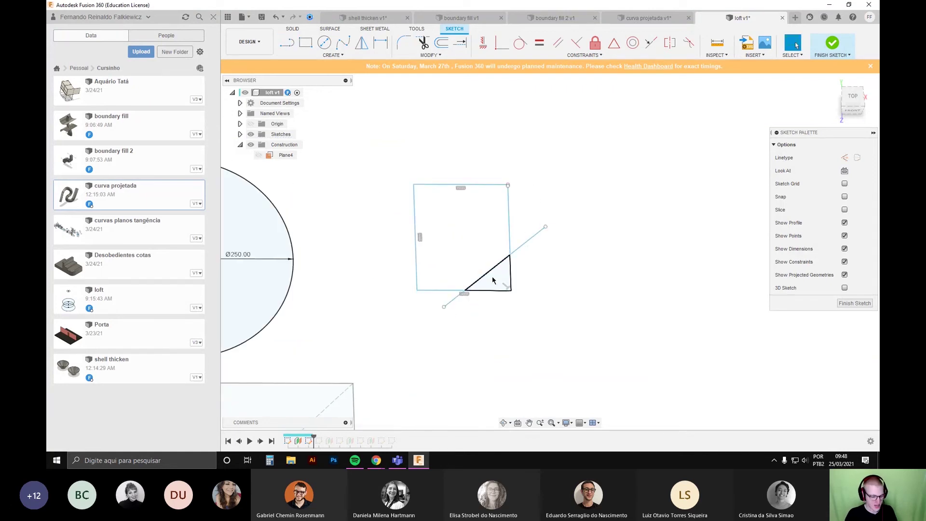
pyautogui.press('l')
pyautogui.click(522, 220)
pyautogui.click(399, 217)
pyautogui.press('Escape')
pyautogui.scroll(3, 502, 201)
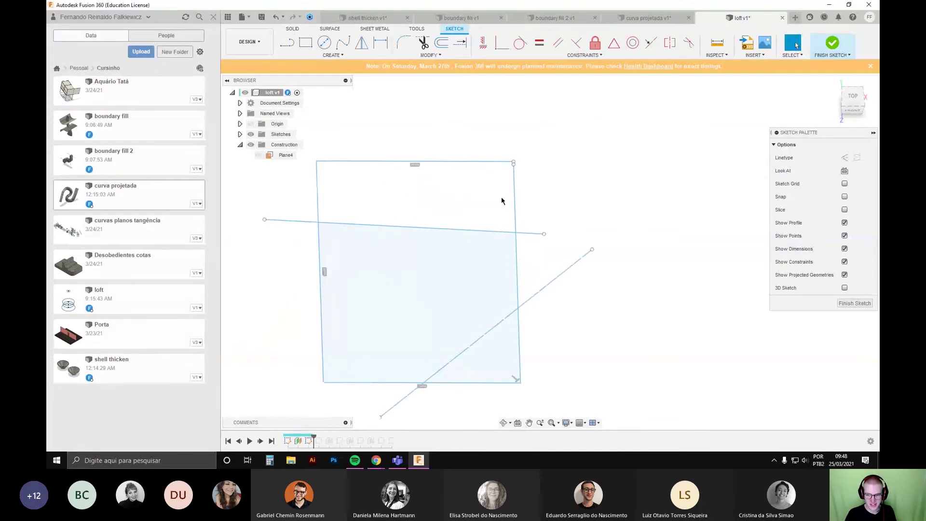
pyautogui.moveTo(264, 221); pyautogui.dragTo(472, 127)
# Step: Delete the two crossing lines and the whole open rectangle beside the circle
pyautogui.click(554, 279)
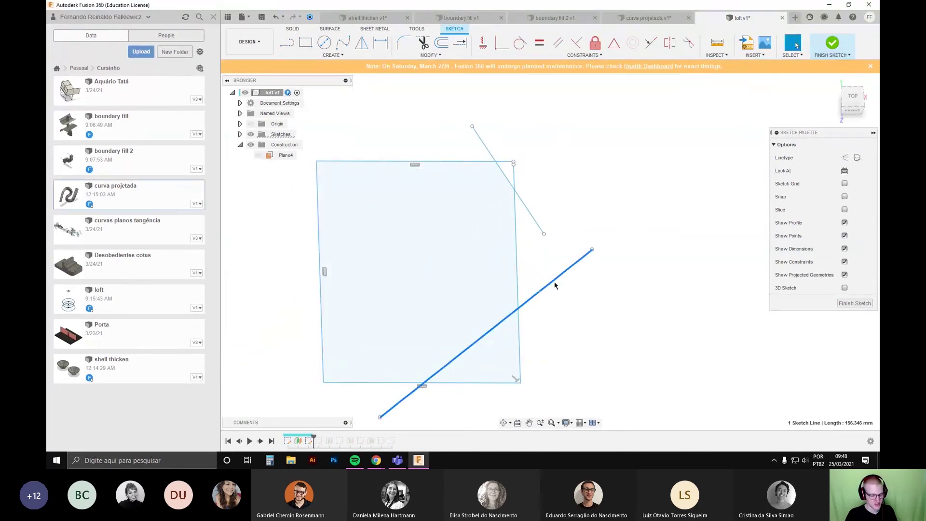
pyautogui.press('Delete')
pyautogui.click(540, 228)
pyautogui.press('Delete')
pyautogui.scroll(-3, 539, 273)
pyautogui.moveTo(574, 345); pyautogui.dragTo(410, 169)
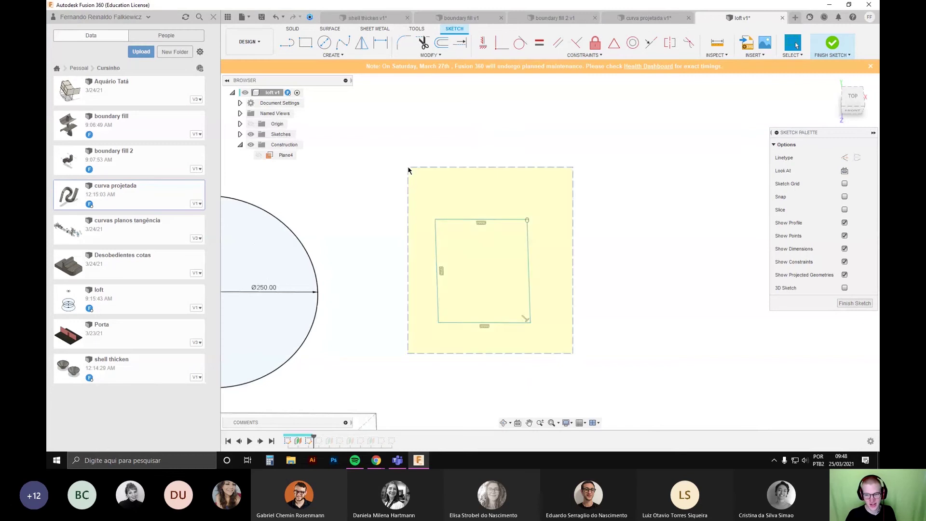
pyautogui.press('Delete')
pyautogui.scroll(-3, 501, 296)
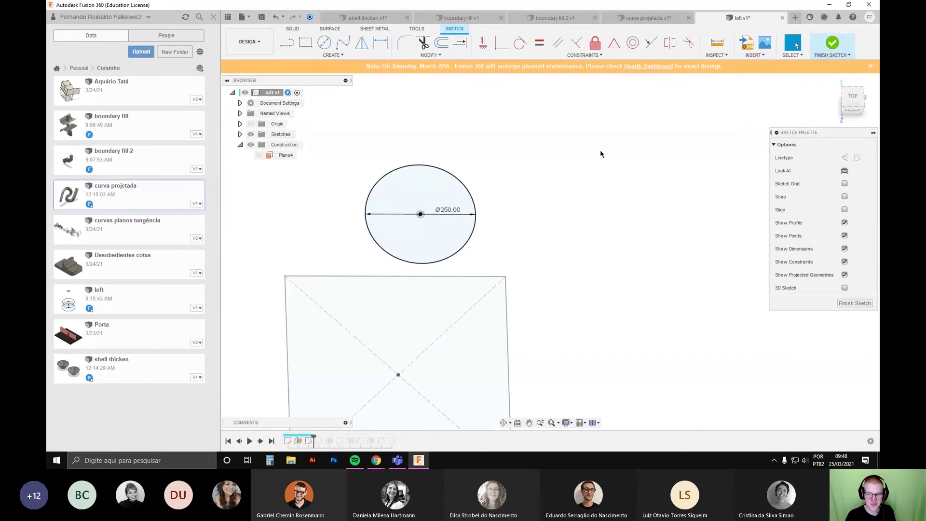
# Step: Finish the sketch with the 250 mm circle
pyautogui.moveTo(516, 224); pyautogui.dragTo(592, 176, button='middle')
pyautogui.scroll(-3, 581, 266)
pyautogui.moveTo(584, 268); pyautogui.dragTo(552, 269, button='middle')
pyautogui.moveTo(579, 328)
pyautogui.keyDown('shift'); pyautogui.mouseDown(button='middle')
pyautogui.moveTo(592, 284)
pyautogui.moveTo(604, 289)
pyautogui.mouseUp(button='middle'); pyautogui.keyUp('shift')
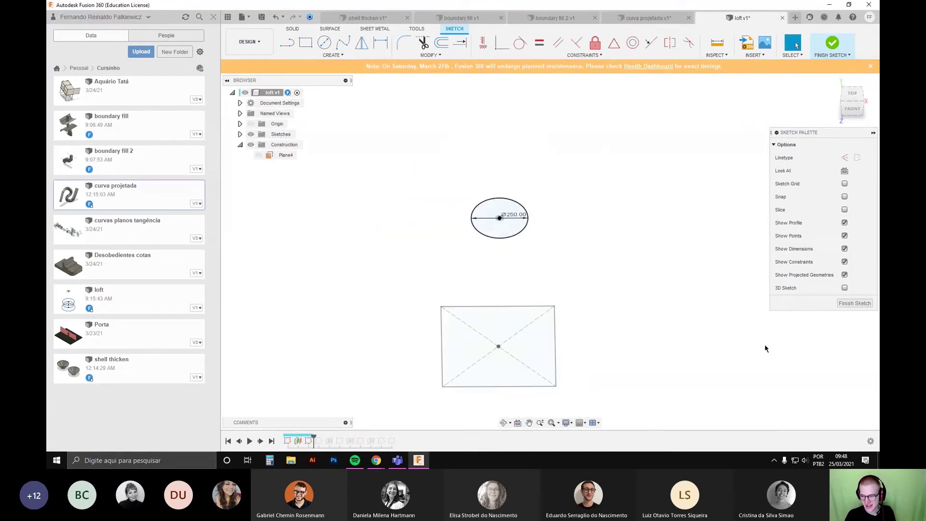
pyautogui.click(854, 303)
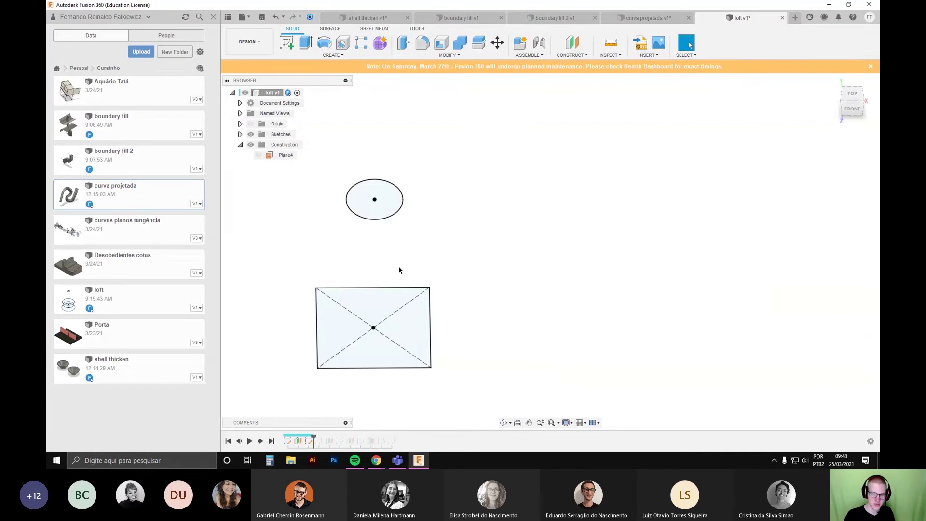
# Step: Start a Loft as a new body between the 500 mm square and the 250 mm circle
pyautogui.click(342, 55)
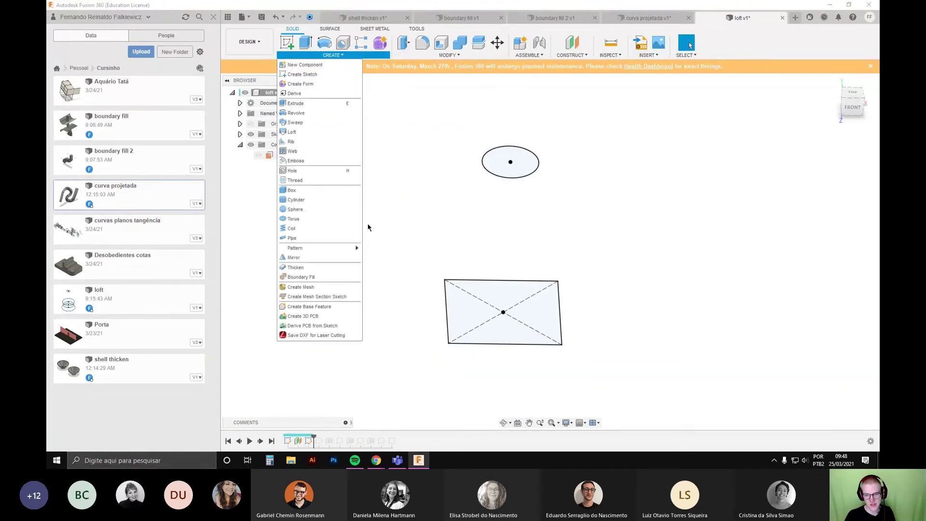
pyautogui.click(295, 132)
pyautogui.click(392, 291)
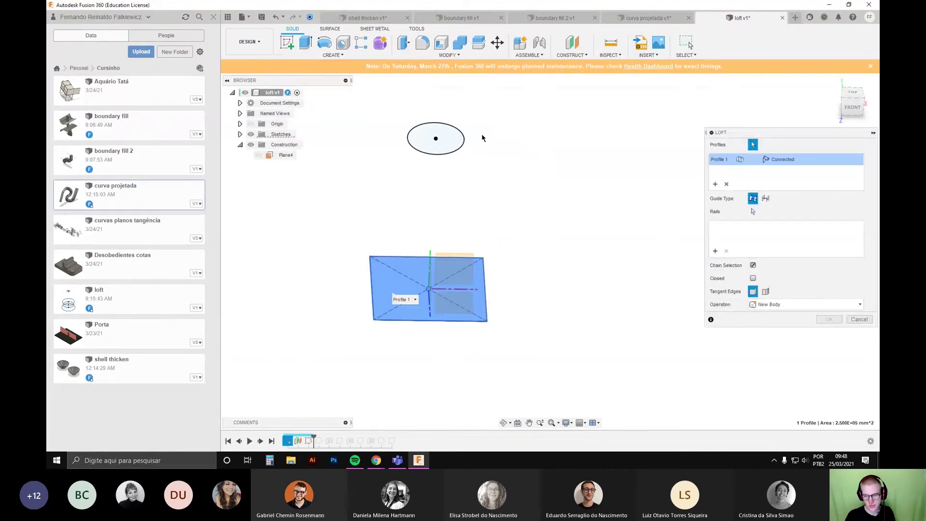
pyautogui.click(451, 139)
pyautogui.keyDown('shift'); pyautogui.moveTo(581, 263); pyautogui.dragTo(549, 304, button='middle'); pyautogui.keyUp('shift')
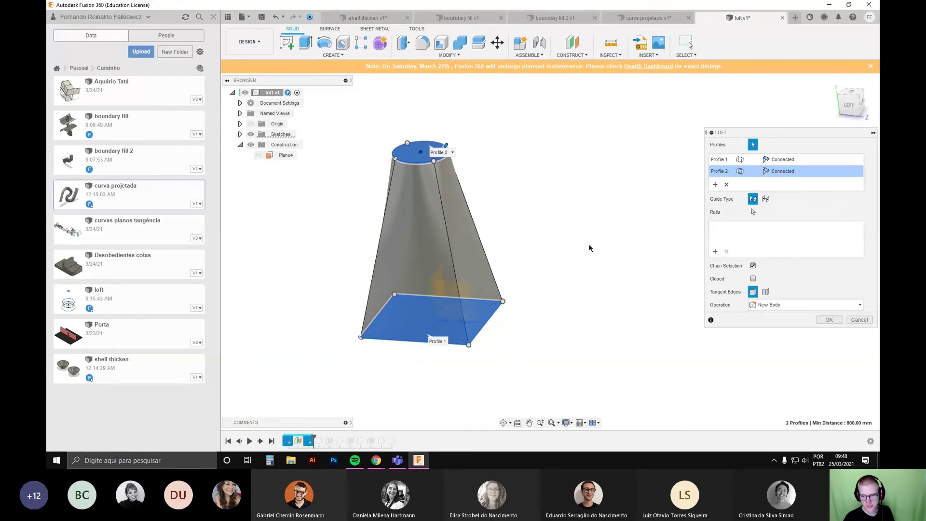
# Step: Examine from several sides how the loft preview's edges join the square's corners to the circle
pyautogui.keyDown('shift'); pyautogui.moveTo(549, 243); pyautogui.dragTo(437, 254, button='middle'); pyautogui.keyUp('shift')
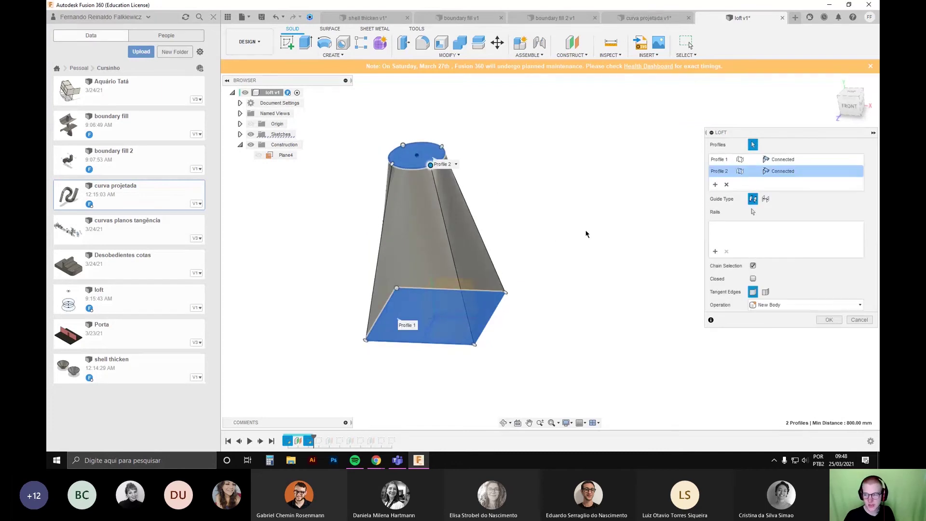
pyautogui.keyDown('shift'); pyautogui.moveTo(587, 234); pyautogui.dragTo(484, 201, button='middle'); pyautogui.keyUp('shift')
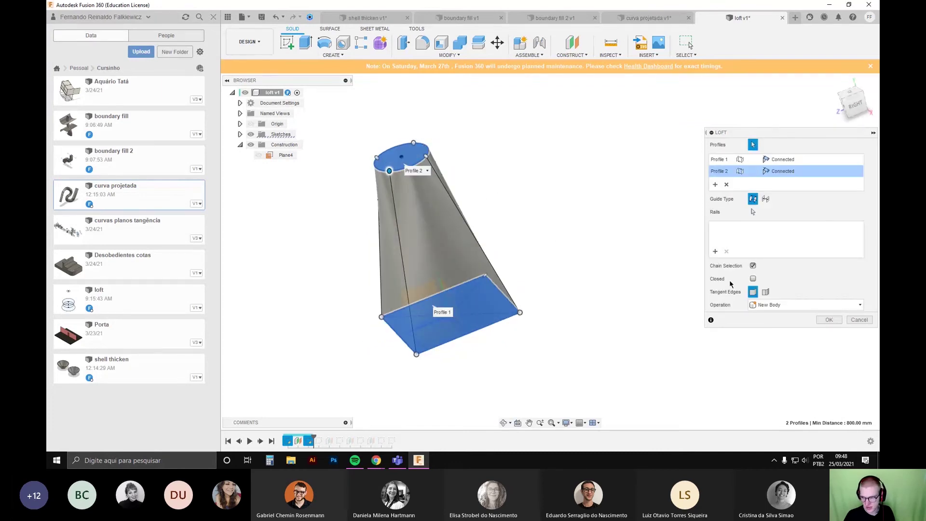
pyautogui.keyDown('shift'); pyautogui.moveTo(603, 289); pyautogui.dragTo(477, 343, button='middle'); pyautogui.keyUp('shift')
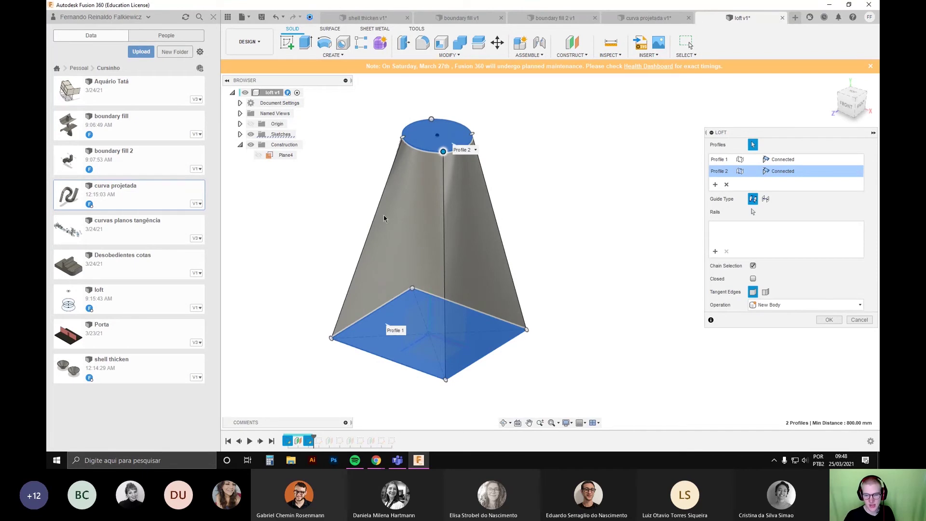
pyautogui.keyDown('shift'); pyautogui.moveTo(329, 337); pyautogui.dragTo(287, 332, button='middle'); pyautogui.keyUp('shift')
pyautogui.scroll(1, 287, 332)
pyautogui.keyDown('shift'); pyautogui.moveTo(497, 330); pyautogui.dragTo(517, 327, button='middle'); pyautogui.keyUp('shift')
pyautogui.moveTo(576, 258); pyautogui.dragTo(579, 265, button='middle')
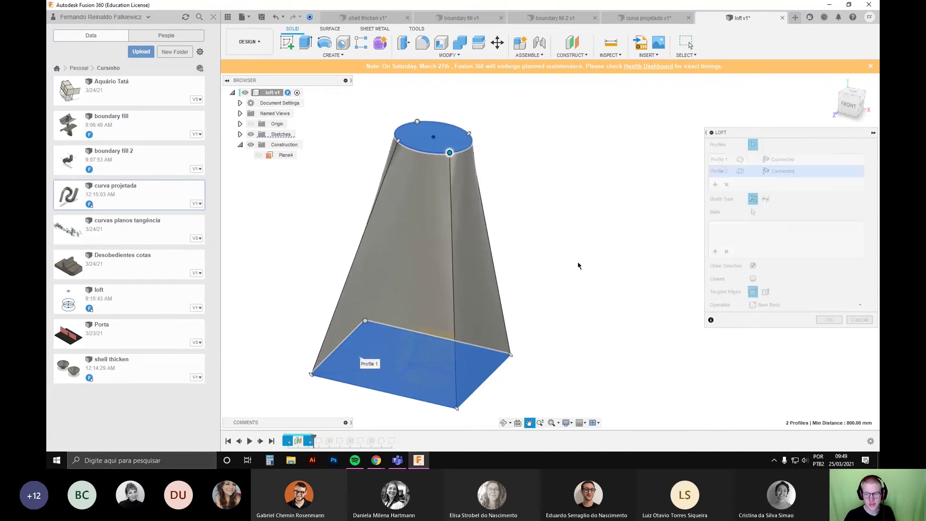
pyautogui.keyDown('shift'); pyautogui.moveTo(396, 139); pyautogui.dragTo(416, 144, button='middle'); pyautogui.keyUp('shift')
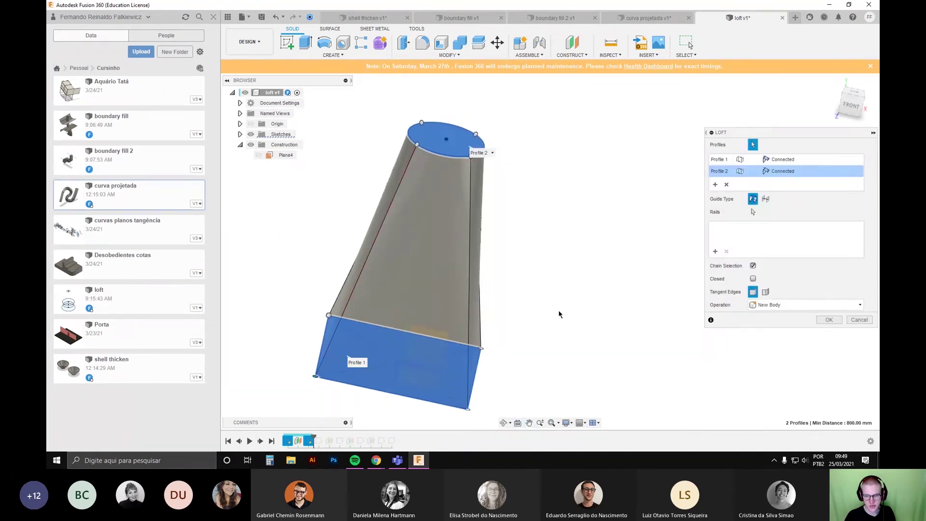
pyautogui.keyDown('shift'); pyautogui.moveTo(558, 306); pyautogui.dragTo(359, 133, button='middle'); pyautogui.keyUp('shift')
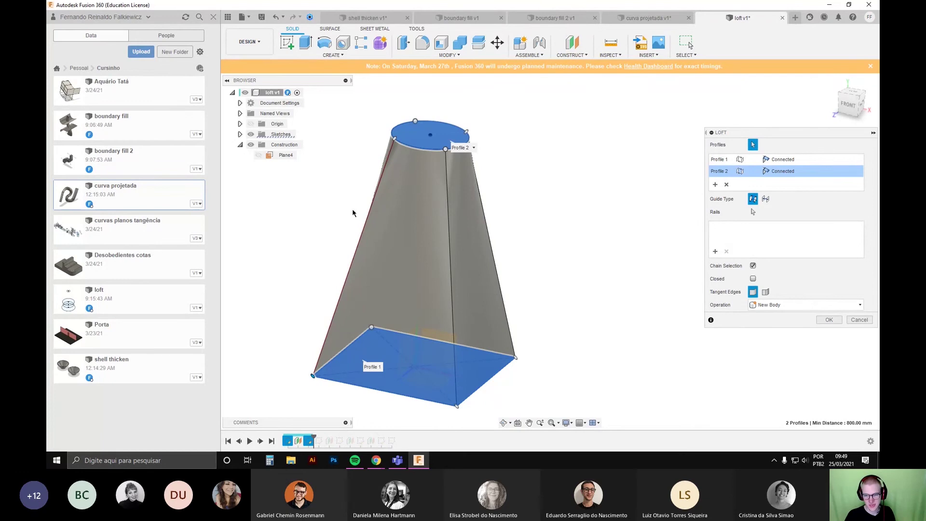
pyautogui.keyDown('shift'); pyautogui.moveTo(371, 279); pyautogui.dragTo(403, 124, button='middle'); pyautogui.keyUp('shift')
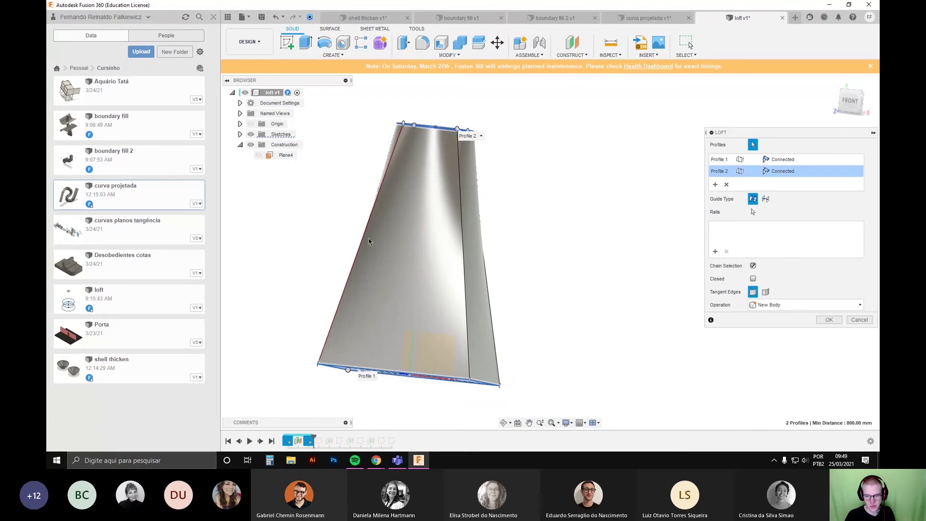
pyautogui.keyDown('shift'); pyautogui.moveTo(300, 352); pyautogui.dragTo(356, 386, button='middle'); pyautogui.keyUp('shift')
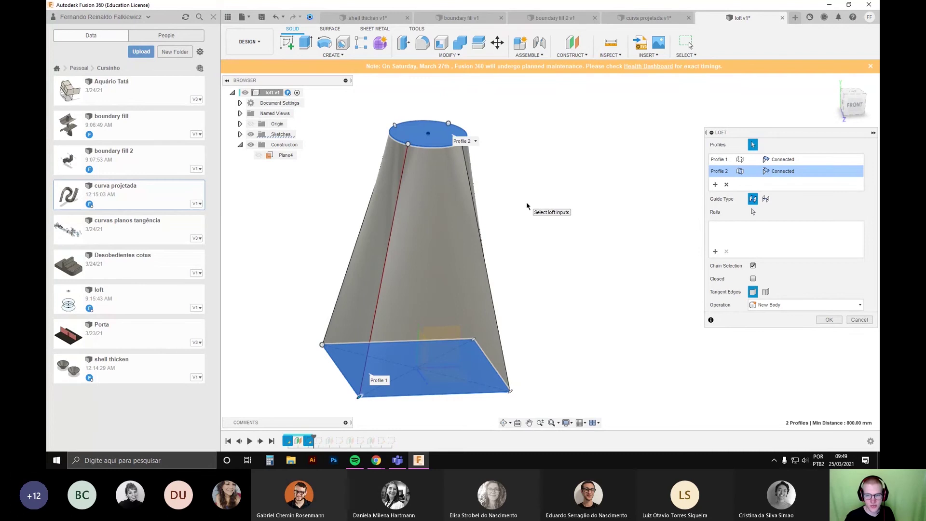
# Step: Inspect the loft preview from the front and from raised angles, checking its connection points on the circle
pyautogui.click(854, 105)
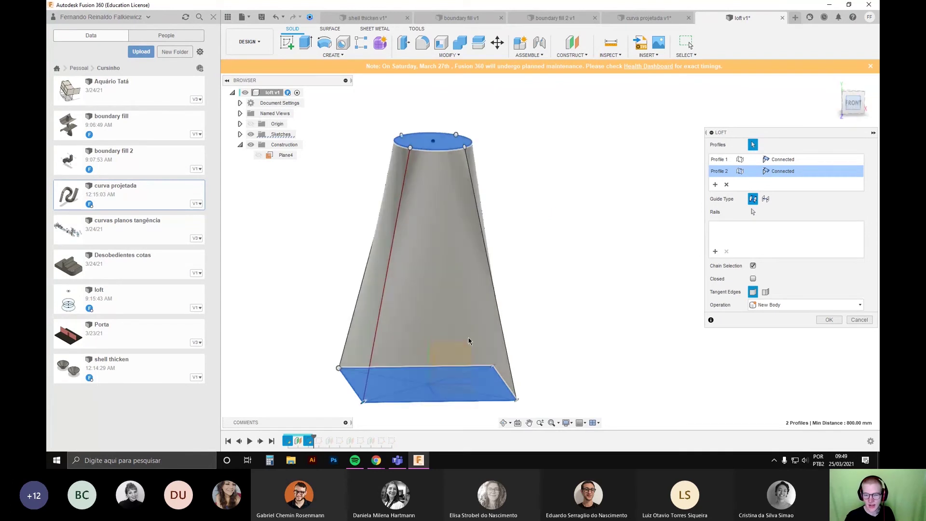
pyautogui.keyDown('shift'); pyautogui.moveTo(469, 340); pyautogui.dragTo(375, 421, button='middle'); pyautogui.keyUp('shift')
pyautogui.keyDown('shift'); pyautogui.moveTo(407, 222); pyautogui.dragTo(477, 232, button='middle'); pyautogui.keyUp('shift')
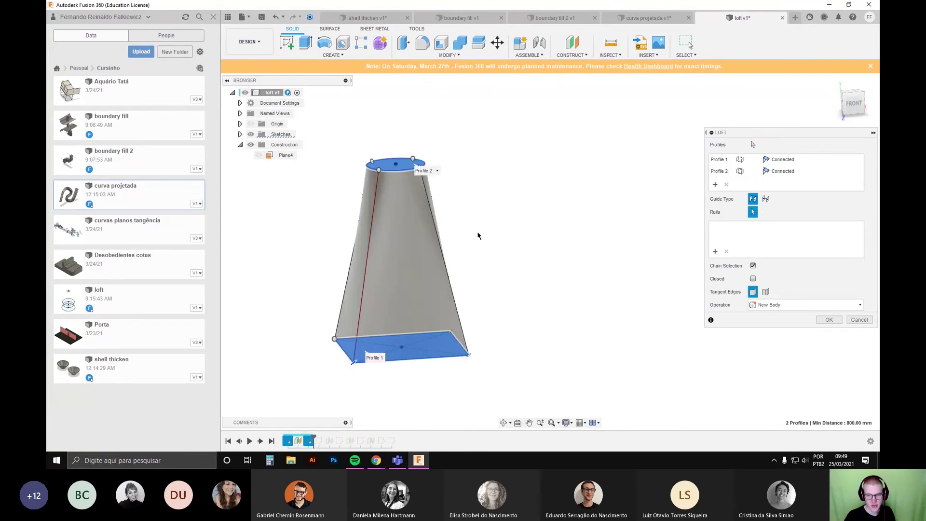
pyautogui.scroll(3, 397, 206)
pyautogui.moveTo(356, 150); pyautogui.dragTo(351, 177, button='middle')
pyautogui.scroll(-2, 370, 122)
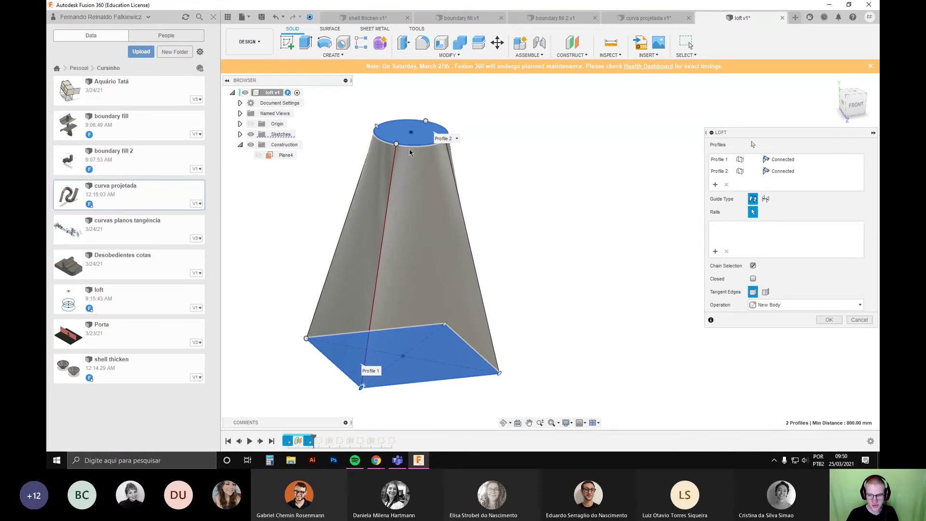
pyautogui.moveTo(497, 227); pyautogui.dragTo(519, 269, button='middle')
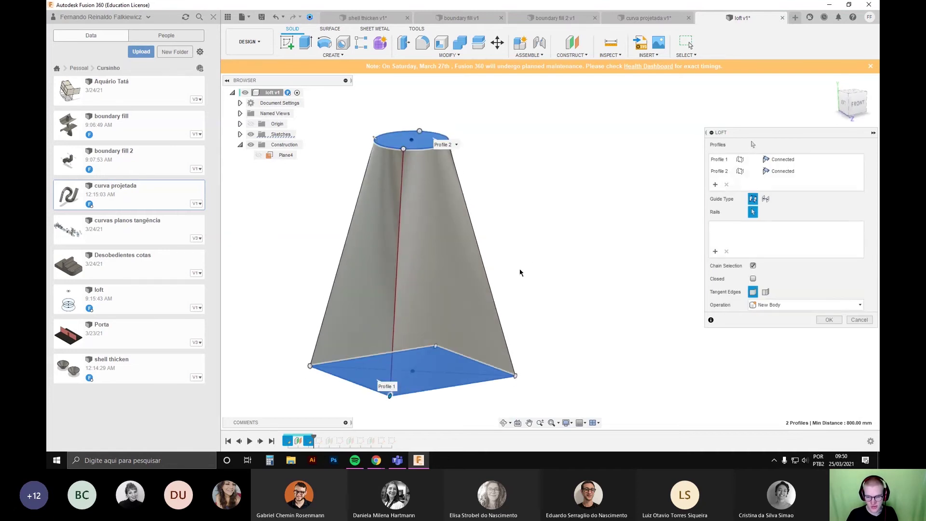
pyautogui.keyDown('shift'); pyautogui.moveTo(447, 243); pyautogui.dragTo(420, 247, button='middle'); pyautogui.keyUp('shift')
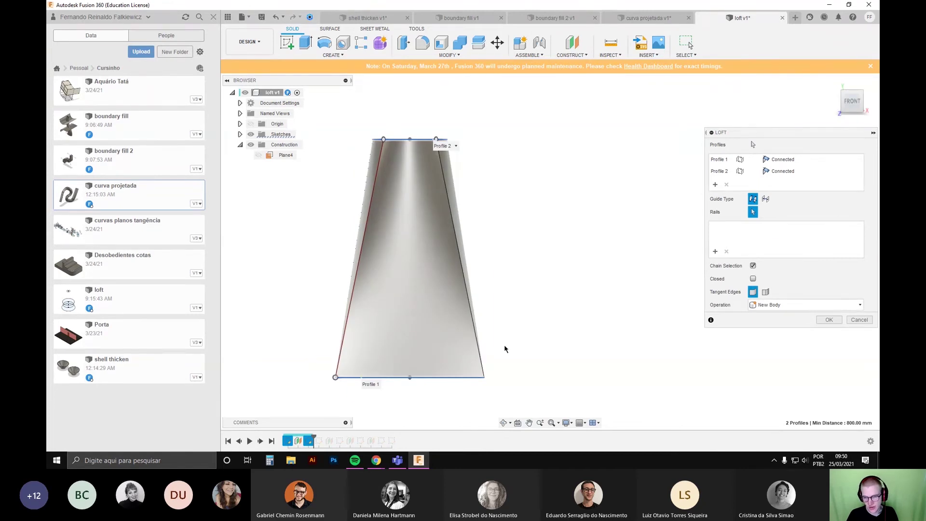
pyautogui.keyDown('shift'); pyautogui.moveTo(515, 242); pyautogui.dragTo(522, 220, button='middle'); pyautogui.keyUp('shift')
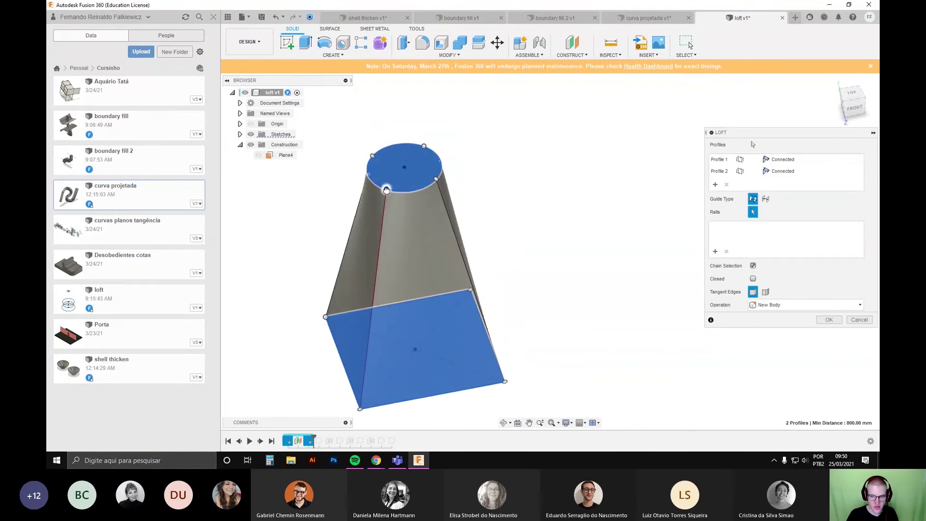
# Step: Slide one corner's connection point along the circle to twist the loft, and bring it back towards its own corner
pyautogui.moveTo(387, 190)
pyautogui.mouseDown()
pyautogui.moveTo(435, 180)
pyautogui.moveTo(432, 151)
pyautogui.moveTo(383, 148)
pyautogui.moveTo(371, 159)
pyautogui.moveTo(395, 191)
pyautogui.mouseUp()
pyautogui.moveTo(477, 238)
pyautogui.mouseDown()
pyautogui.moveTo(497, 227)
pyautogui.moveTo(527, 237)
pyautogui.moveTo(484, 237)
pyautogui.mouseUp()
pyautogui.moveTo(484, 238)
pyautogui.keyDown('shift'); pyautogui.mouseDown(button='middle')
pyautogui.moveTo(458, 239)
pyautogui.moveTo(483, 240)
pyautogui.mouseUp(button='middle'); pyautogui.keyUp('shift')
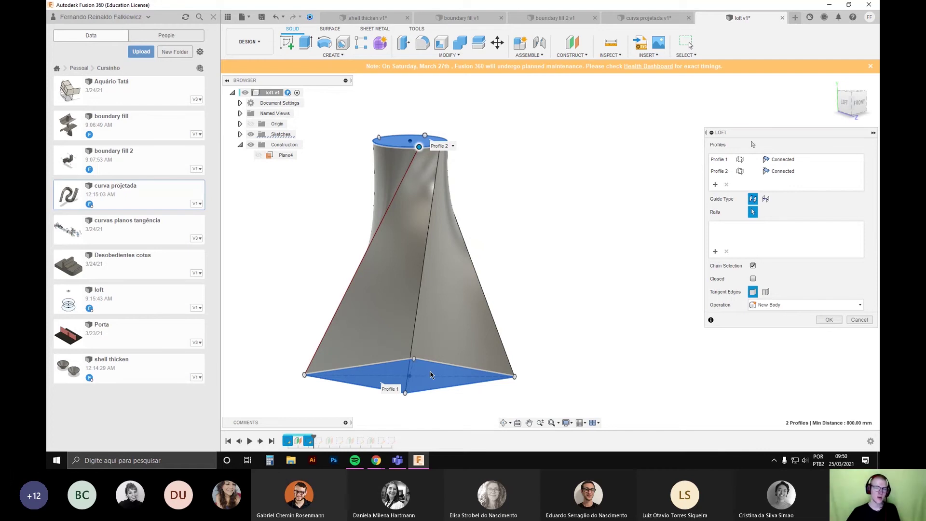
pyautogui.keyDown('shift'); pyautogui.moveTo(433, 170); pyautogui.dragTo(451, 183, button='middle'); pyautogui.keyUp('shift')
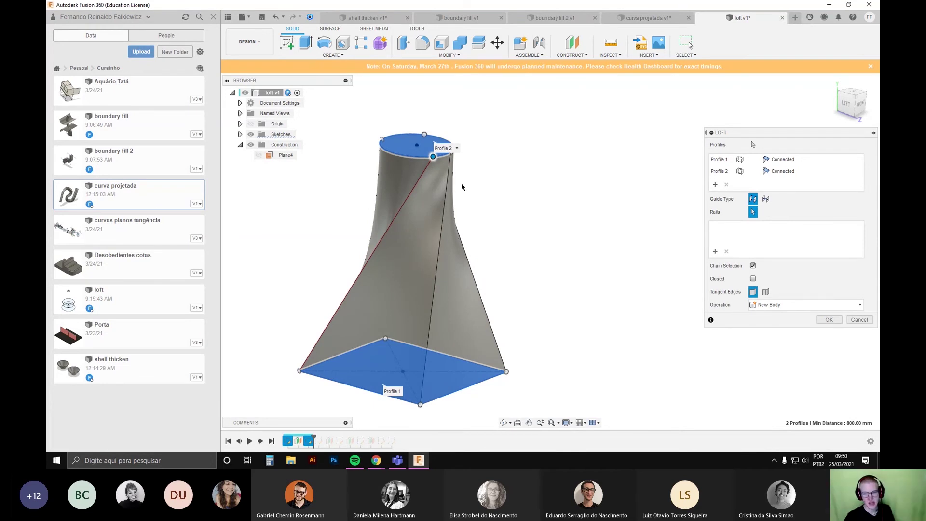
pyautogui.moveTo(432, 157); pyautogui.dragTo(395, 165)
pyautogui.keyDown('shift'); pyautogui.moveTo(497, 240); pyautogui.dragTo(469, 217, button='middle'); pyautogui.keyUp('shift')
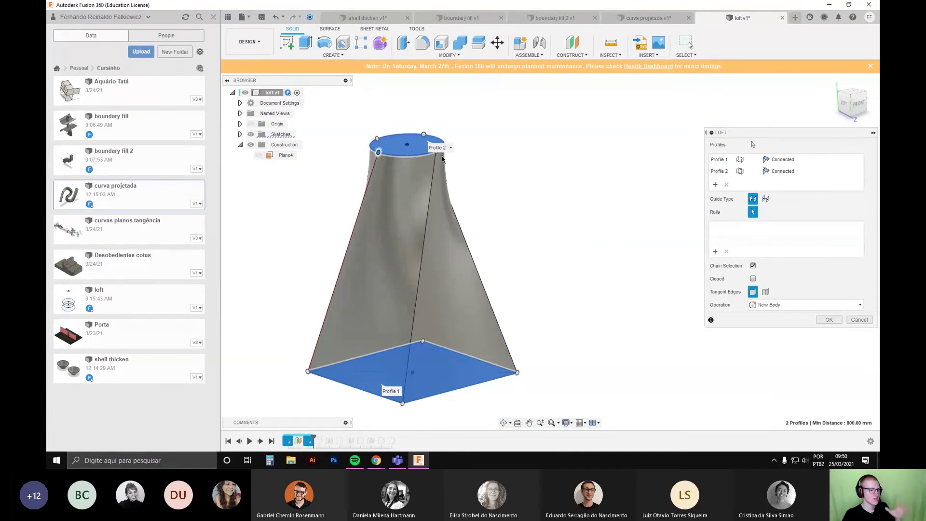
# Step: Reposition another corner's connection point around the circle to vary the loft's twist, and cancel the Loft
pyautogui.keyDown('shift'); pyautogui.moveTo(479, 154); pyautogui.dragTo(446, 166, button='middle'); pyautogui.keyUp('shift')
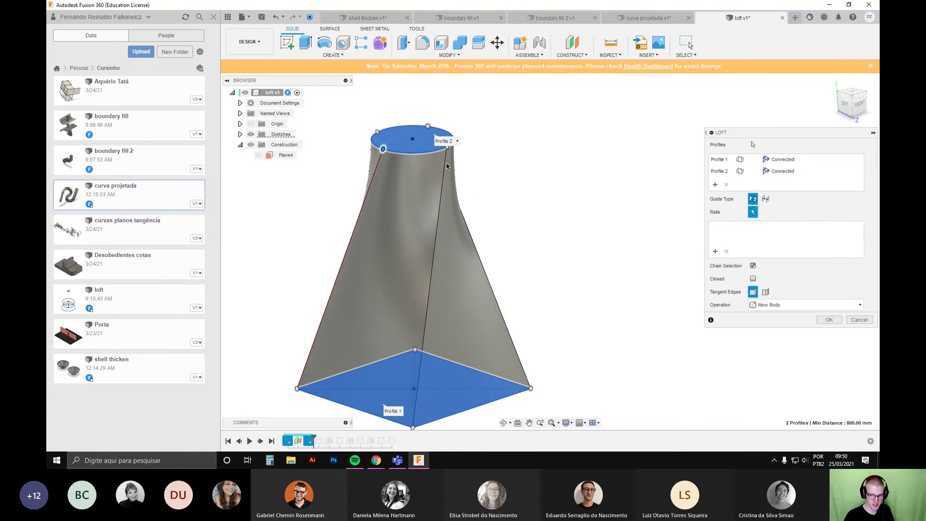
pyautogui.moveTo(445, 147); pyautogui.dragTo(470, 168)
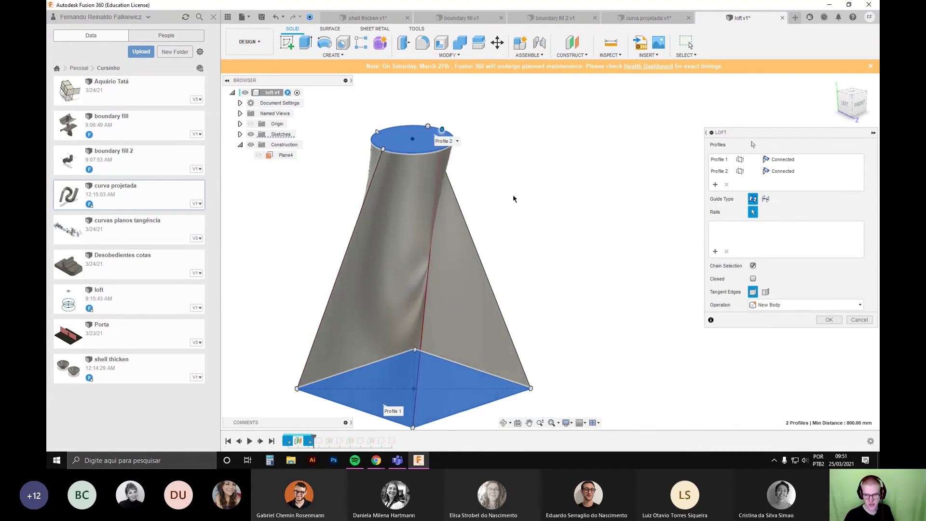
pyautogui.keyDown('shift'); pyautogui.moveTo(514, 198); pyautogui.dragTo(524, 214, button='middle'); pyautogui.keyUp('shift')
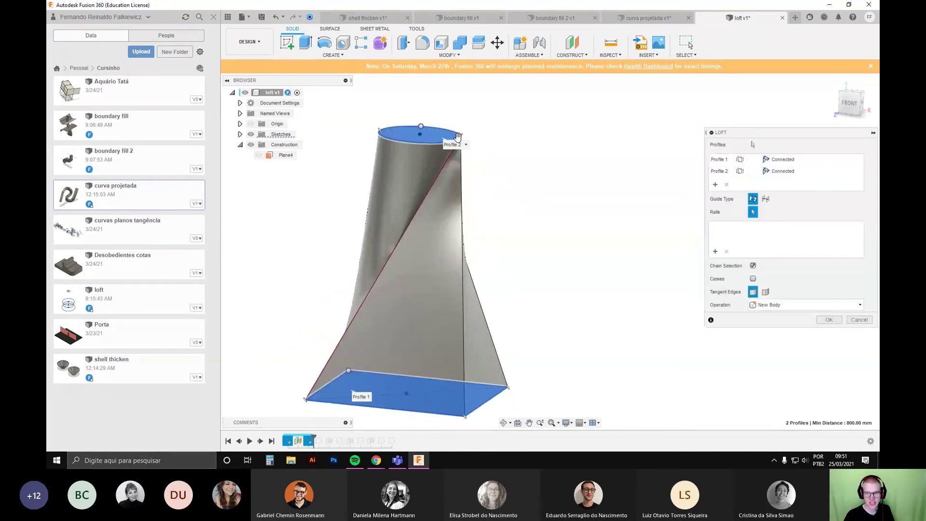
pyautogui.moveTo(457, 137); pyautogui.dragTo(381, 131)
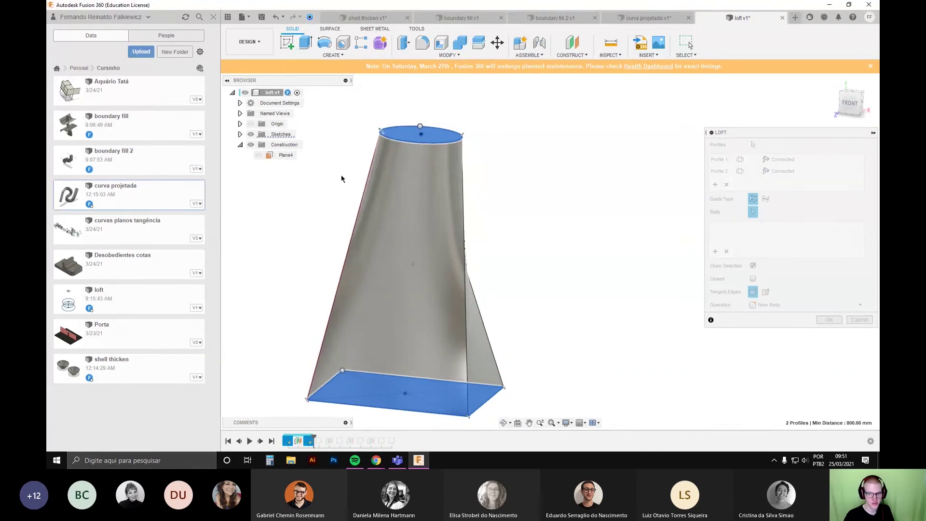
pyautogui.keyDown('shift'); pyautogui.moveTo(342, 179); pyautogui.dragTo(377, 190, button='middle'); pyautogui.keyUp('shift')
pyautogui.click(862, 321)
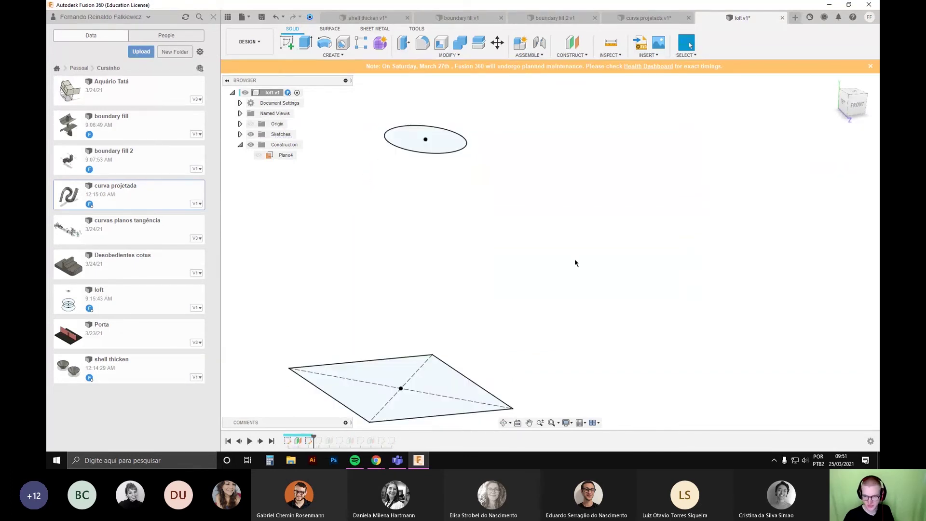
pyautogui.scroll(-3, 574, 258)
pyautogui.keyDown('shift'); pyautogui.moveTo(574, 259); pyautogui.dragTo(547, 215, button='middle'); pyautogui.keyUp('shift')
pyautogui.doubleClick(309, 442)
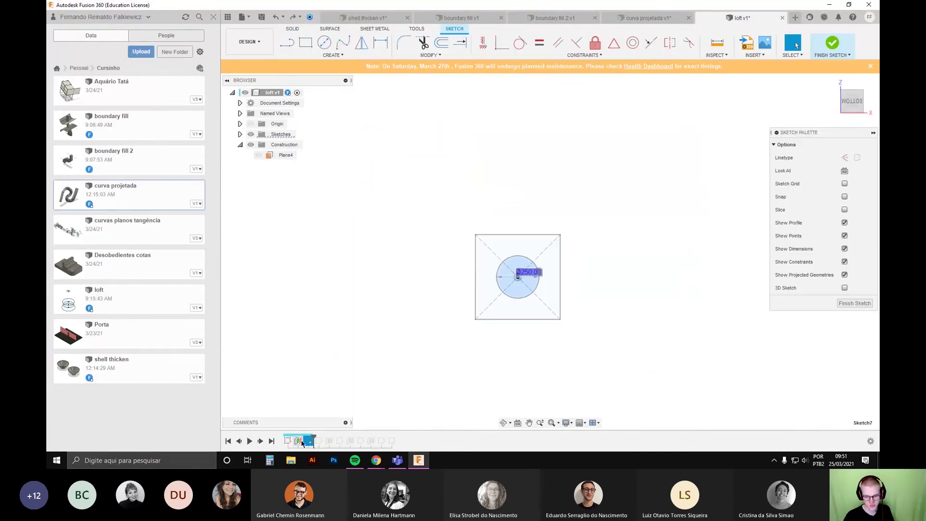
pyautogui.click(840, 303)
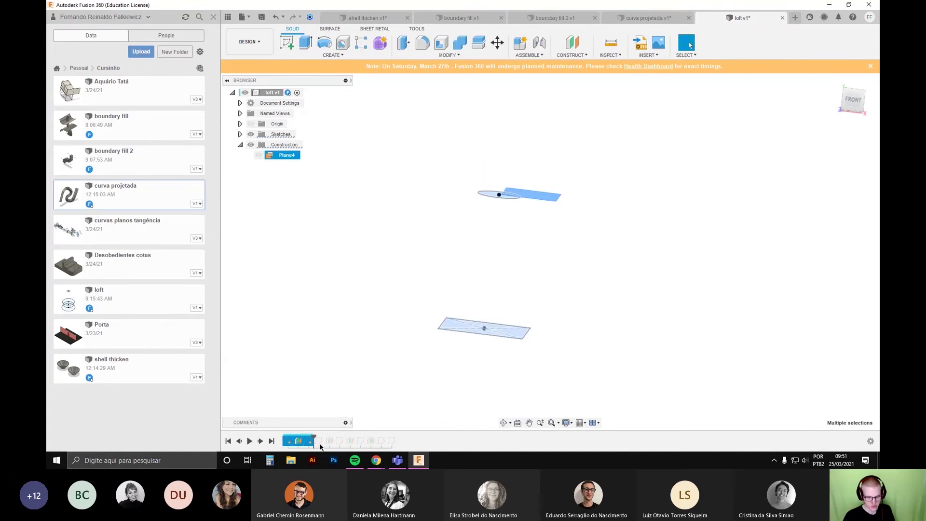
# Step: Delete the square sketch, offset plane and circle sketch, and roll the timeline forward to include the four stacked circle sketches
pyautogui.moveTo(281, 439); pyautogui.dragTo(355, 440)
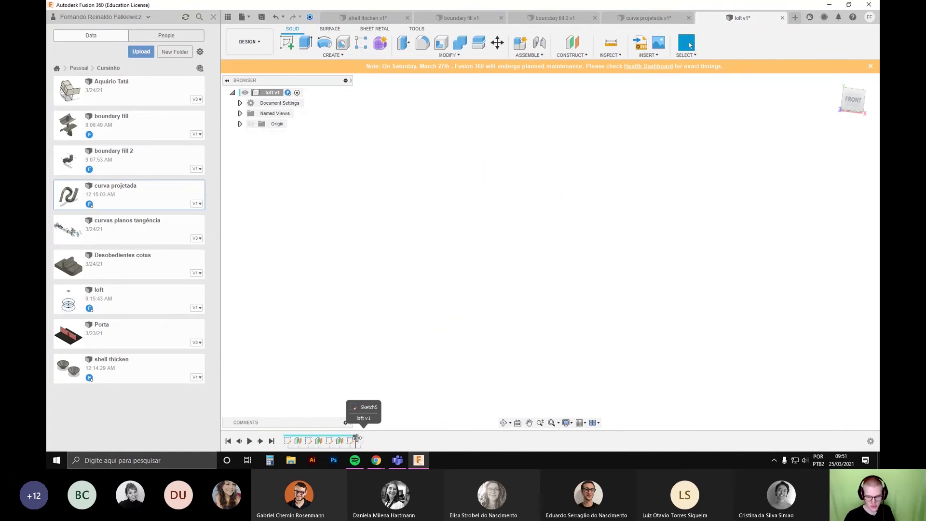
pyautogui.keyDown('shift'); pyautogui.moveTo(492, 333); pyautogui.dragTo(513, 339, button='middle'); pyautogui.keyUp('shift')
pyautogui.scroll(3, 525, 271)
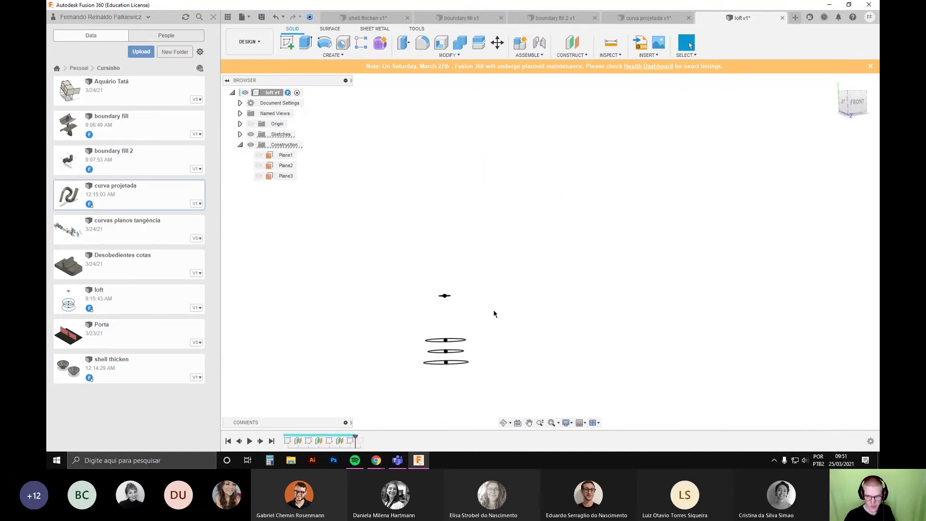
# Step: Examine the four stacked circles, comparing their sizes and spacing from the side and from above
pyautogui.moveTo(429, 364); pyautogui.dragTo(428, 271, button='middle')
pyautogui.scroll(2, 428, 268)
pyautogui.keyDown('shift'); pyautogui.moveTo(506, 225); pyautogui.dragTo(500, 250, button='middle'); pyautogui.keyUp('shift')
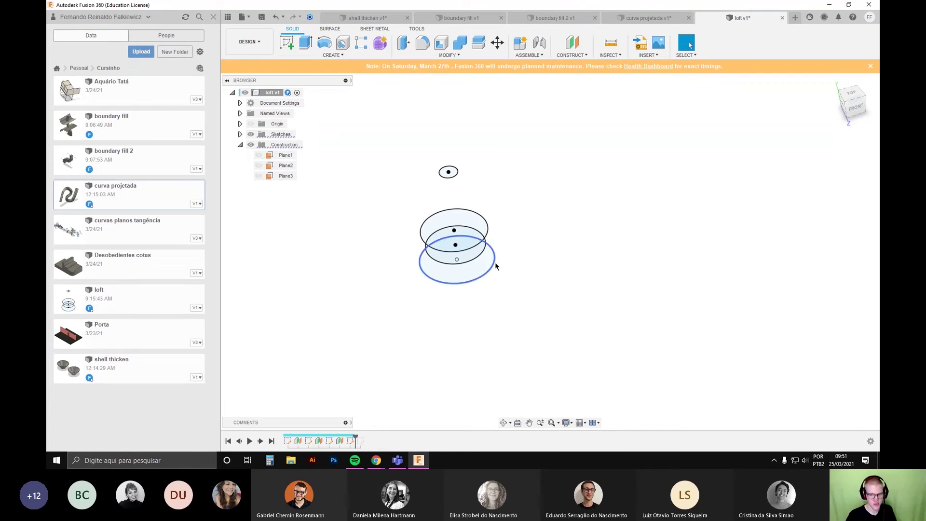
pyautogui.keyDown('shift'); pyautogui.moveTo(495, 262); pyautogui.dragTo(350, 378, button='middle'); pyautogui.keyUp('shift')
pyautogui.scroll(2, 316, 250)
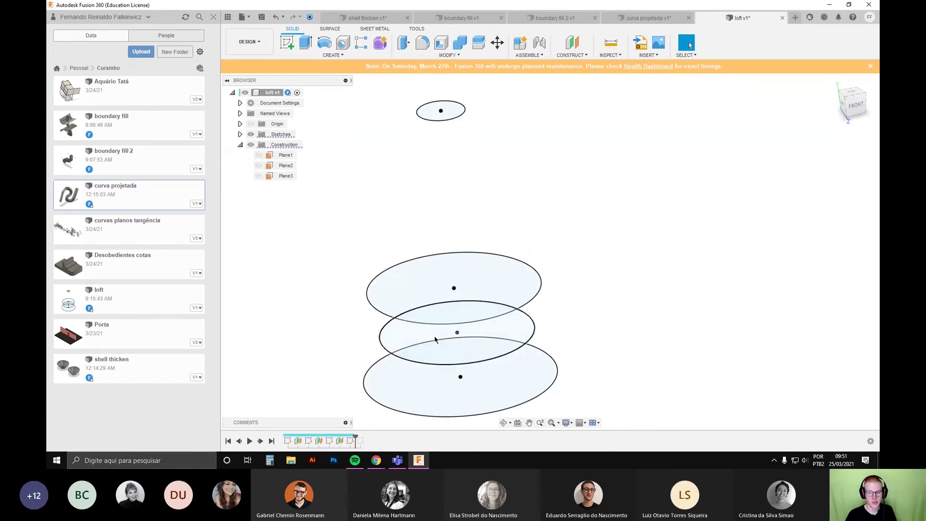
pyautogui.scroll(-3, 332, 297)
pyautogui.moveTo(331, 297); pyautogui.dragTo(353, 276, button='middle')
pyautogui.keyDown('shift'); pyautogui.moveTo(457, 302); pyautogui.dragTo(379, 386, button='middle'); pyautogui.keyUp('shift')
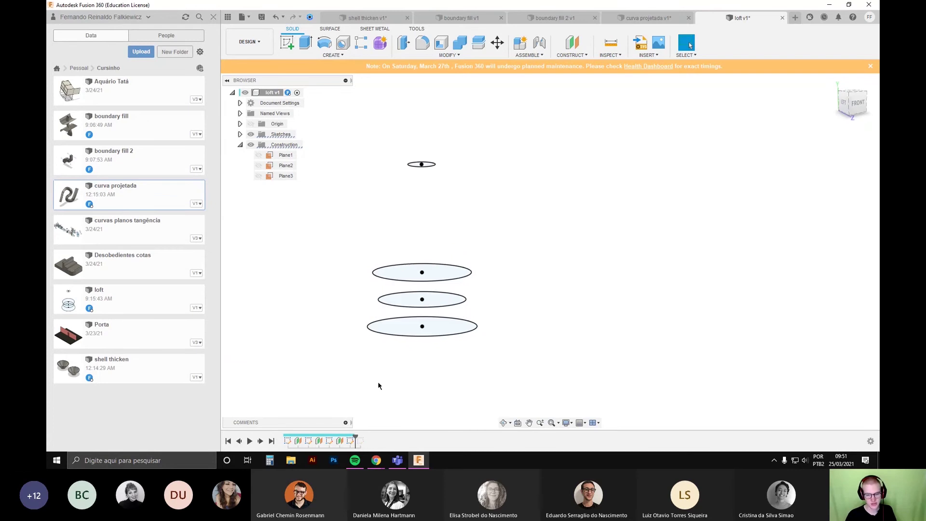
pyautogui.click(300, 444)
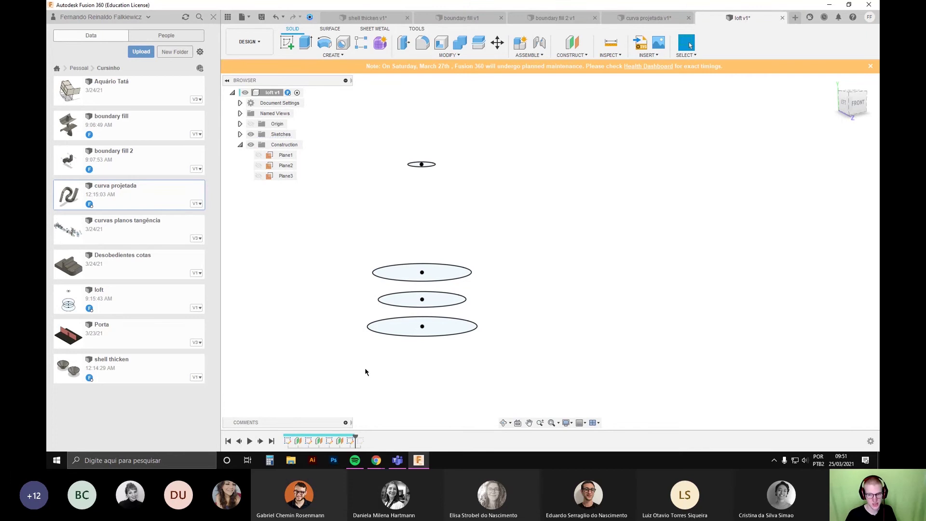
pyautogui.keyDown('shift'); pyautogui.moveTo(365, 368); pyautogui.dragTo(363, 370, button='middle'); pyautogui.keyUp('shift')
# Step: Start a Loft and pick the three lower circles as profiles, in order from the base upward
pyautogui.click(337, 55)
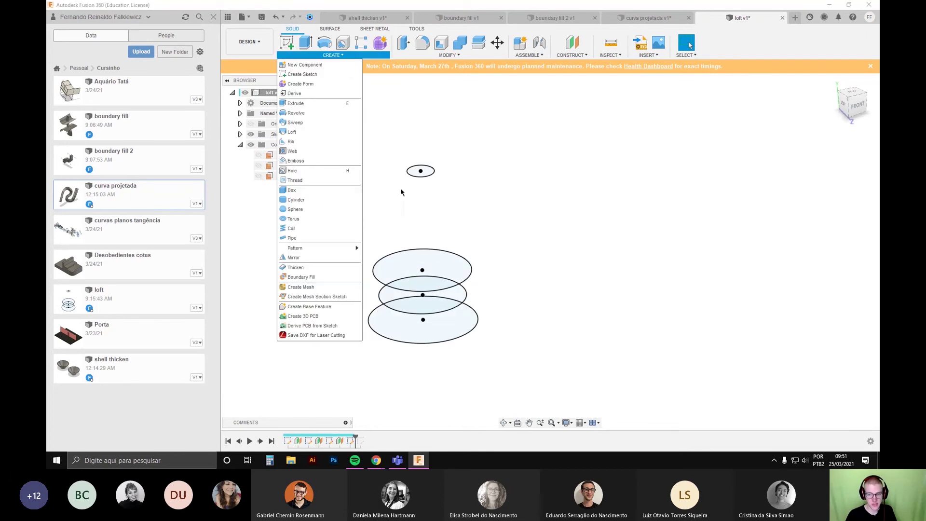
pyautogui.click(333, 55)
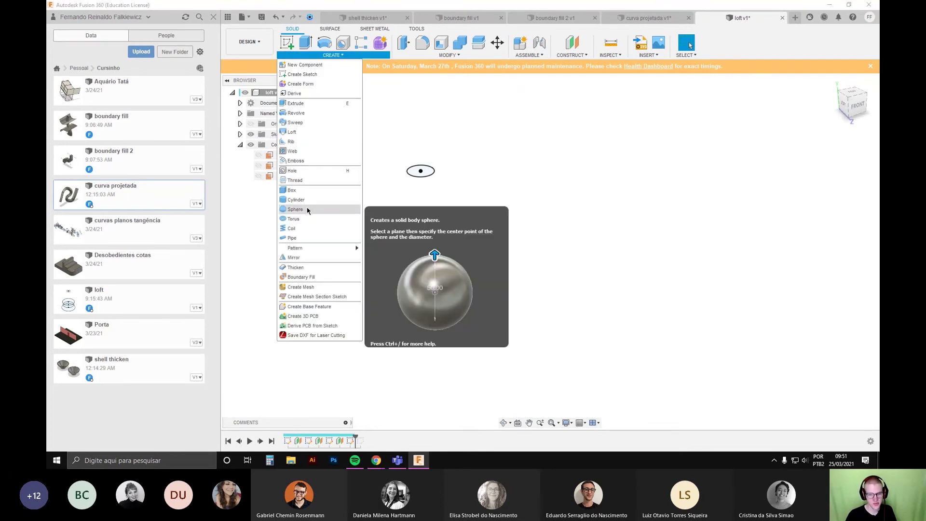
pyautogui.click(314, 133)
pyautogui.click(394, 328)
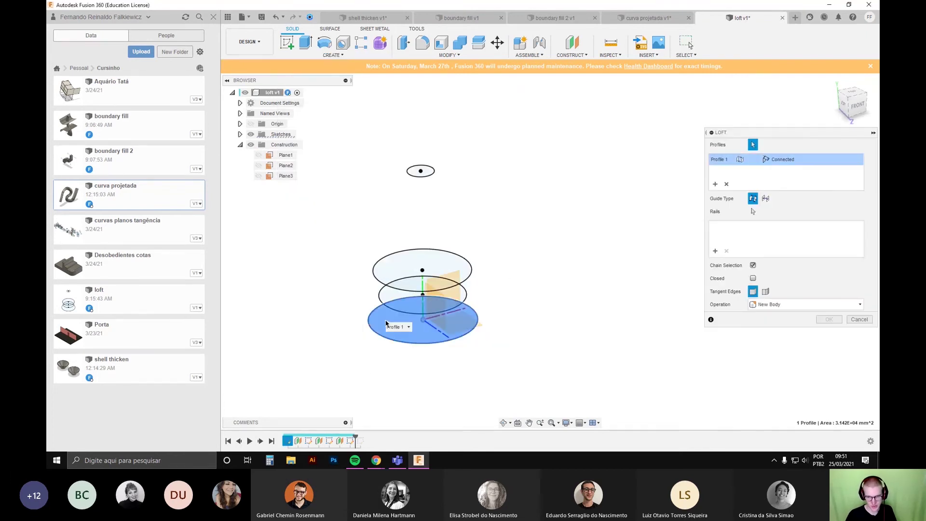
pyautogui.click(393, 297)
pyautogui.click(393, 277)
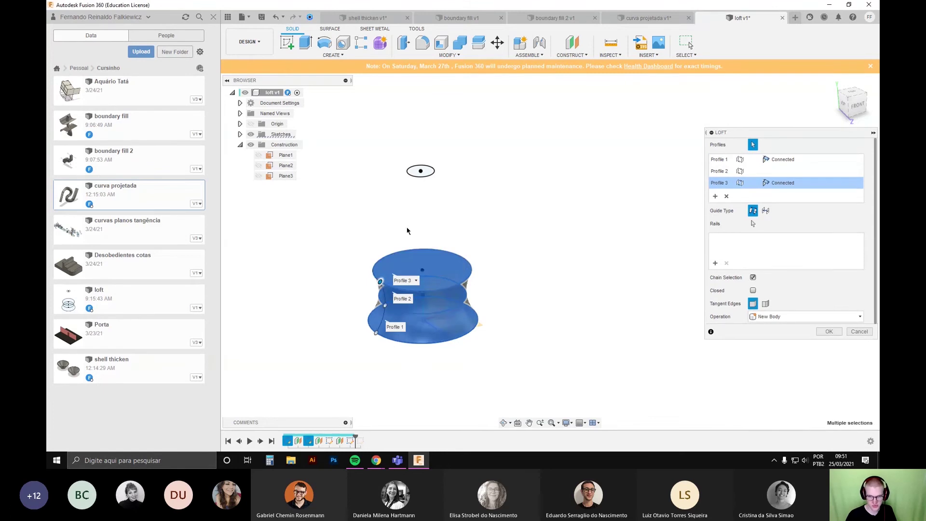
# Step: Add the small uppermost circle as the fourth loft profile, removing the mistakenly picked centre point, and create the new body
pyautogui.click(413, 172)
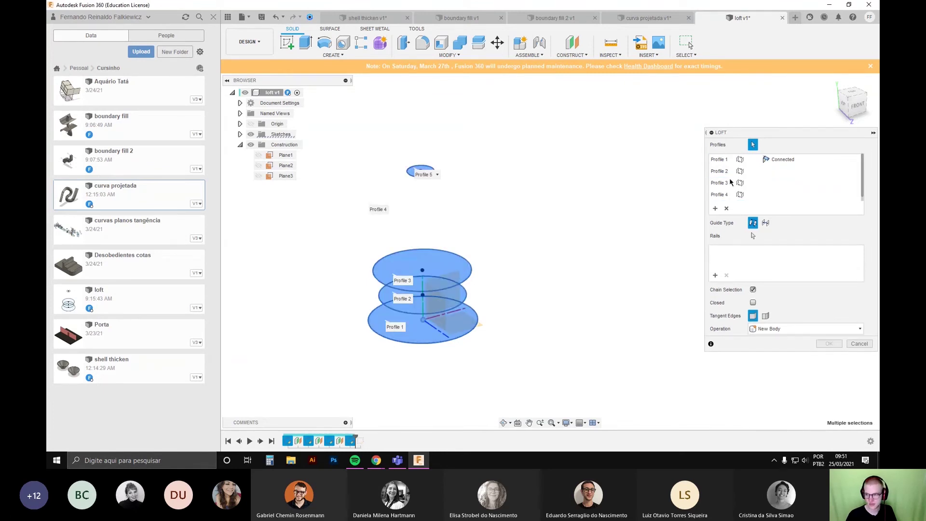
pyautogui.click(727, 209)
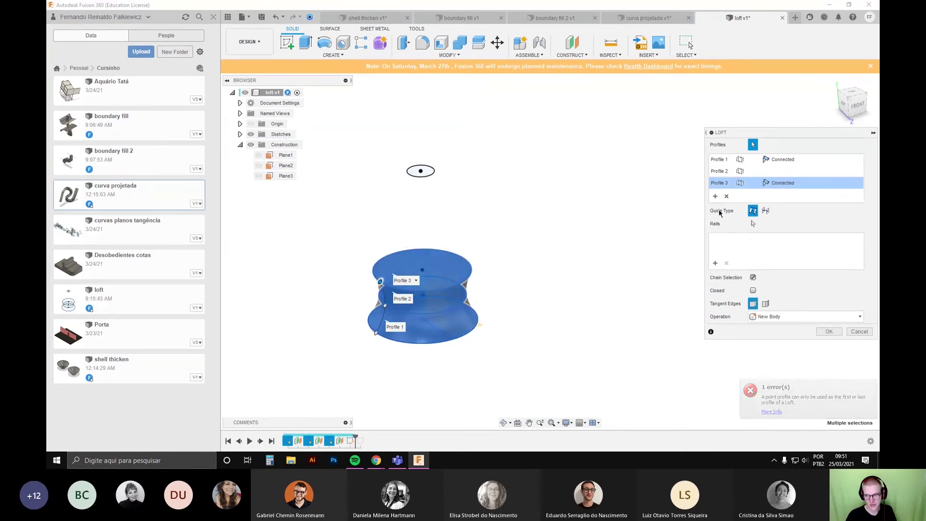
pyautogui.click(414, 172)
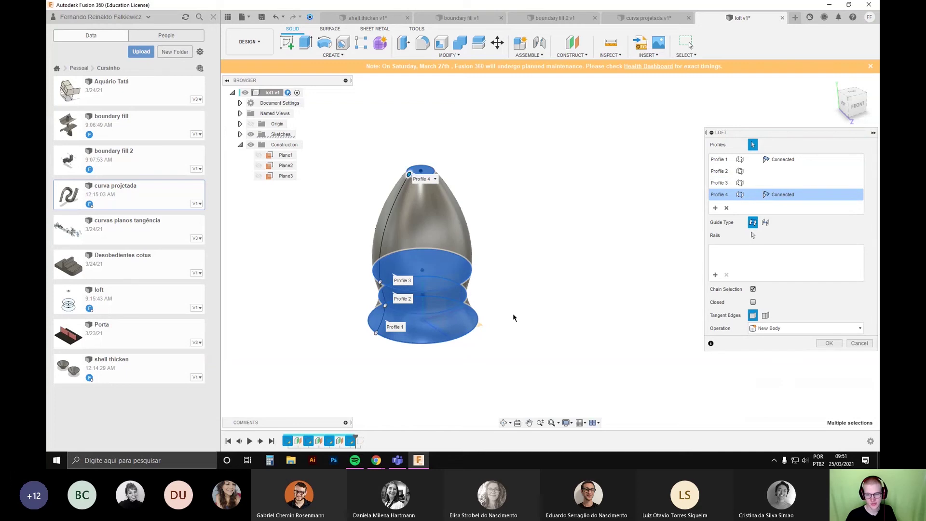
pyautogui.scroll(3, 408, 241)
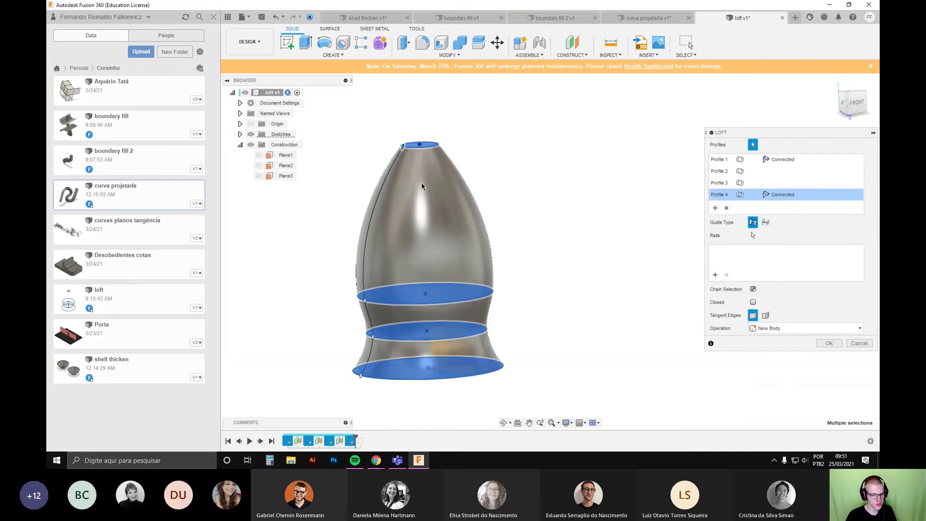
pyautogui.keyDown('shift'); pyautogui.moveTo(432, 180); pyautogui.dragTo(585, 255, button='middle'); pyautogui.keyUp('shift')
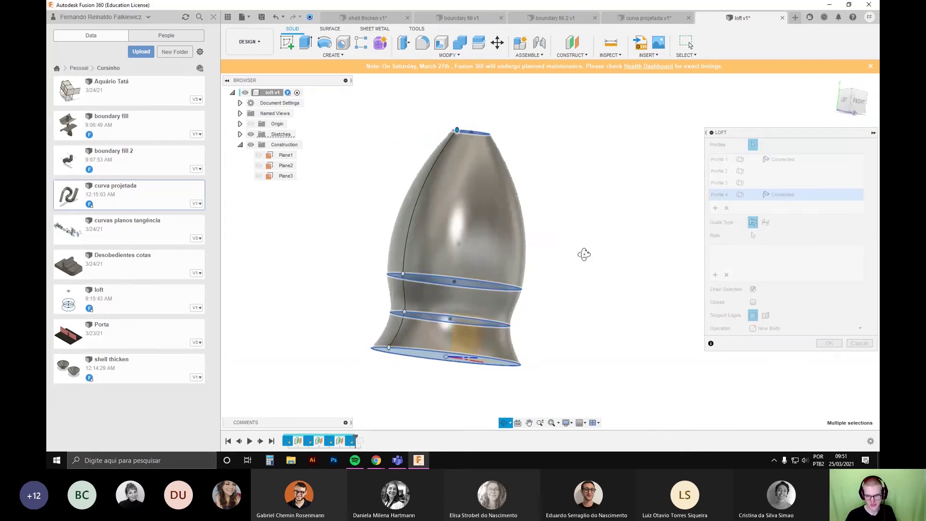
pyautogui.press('Return')
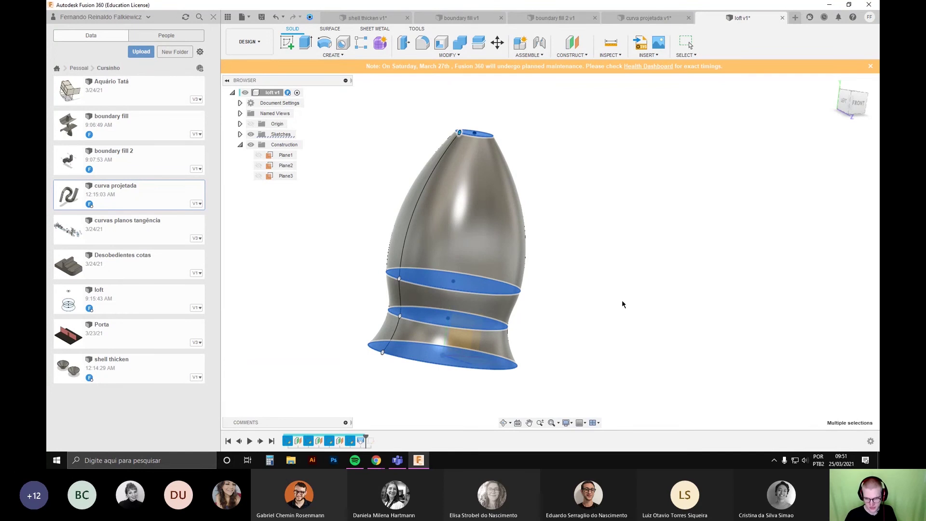
# Step: Display the first and third circle sketches together with the lofted body
pyautogui.keyDown('shift'); pyautogui.moveTo(622, 304); pyautogui.dragTo(506, 145, button='middle'); pyautogui.keyUp('shift')
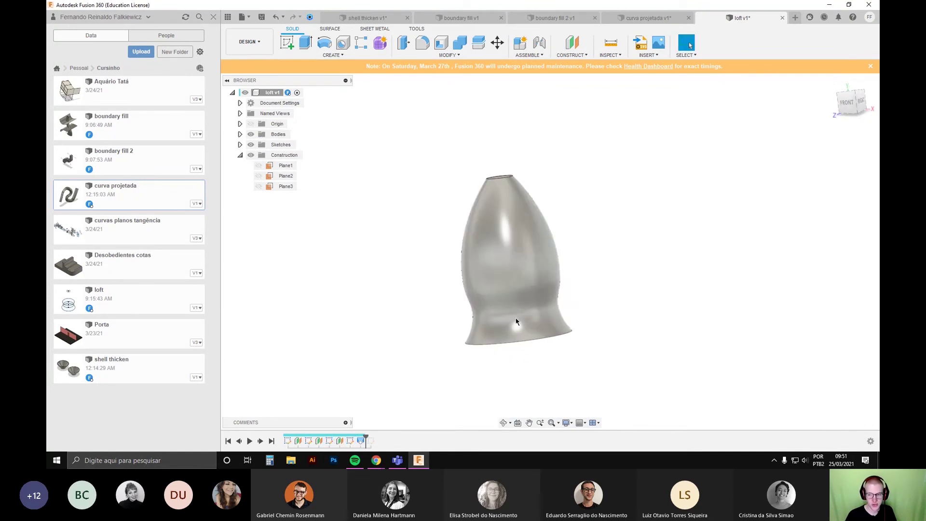
pyautogui.keyDown('shift'); pyautogui.moveTo(401, 341); pyautogui.dragTo(284, 456, button='middle'); pyautogui.keyUp('shift')
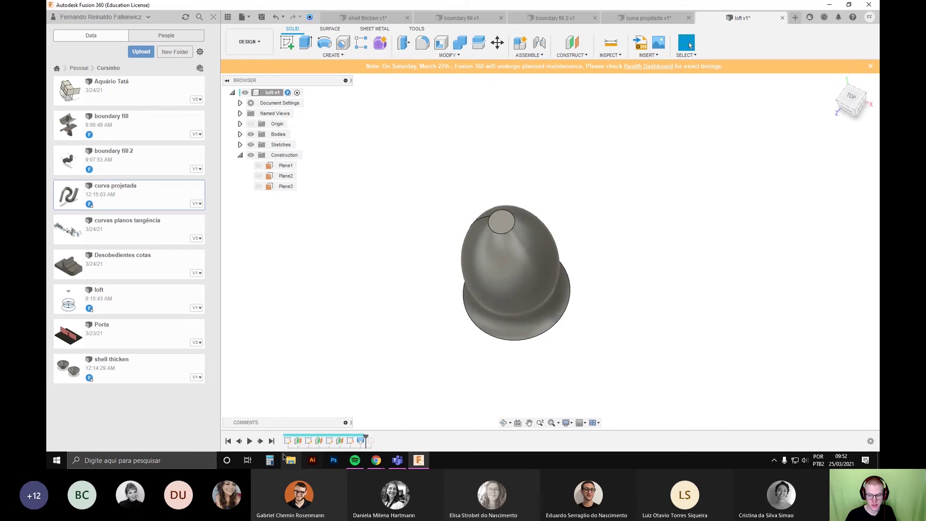
pyautogui.click(240, 144)
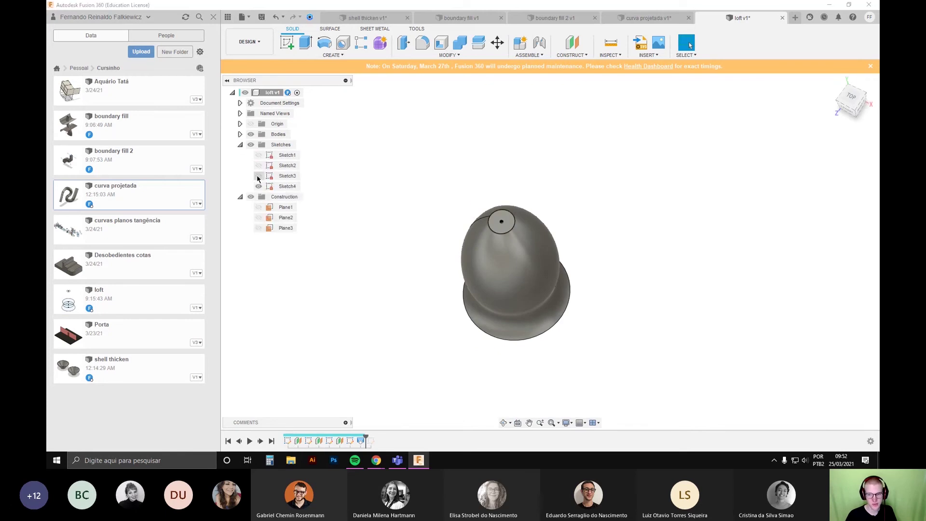
pyautogui.click(258, 155)
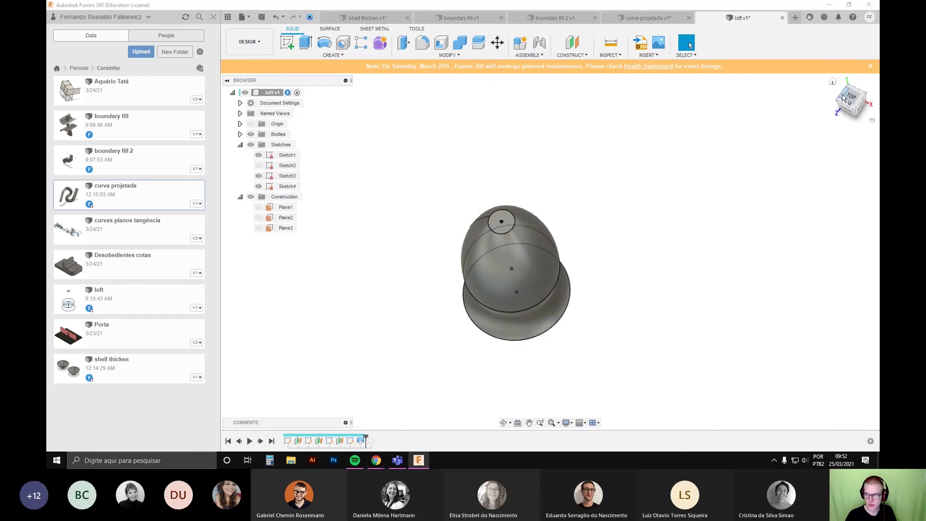
# Step: Examine the lofted body from above and from the front, relating its outline to the circle sketches
pyautogui.click(851, 98)
pyautogui.moveTo(531, 273); pyautogui.dragTo(572, 356, button='middle')
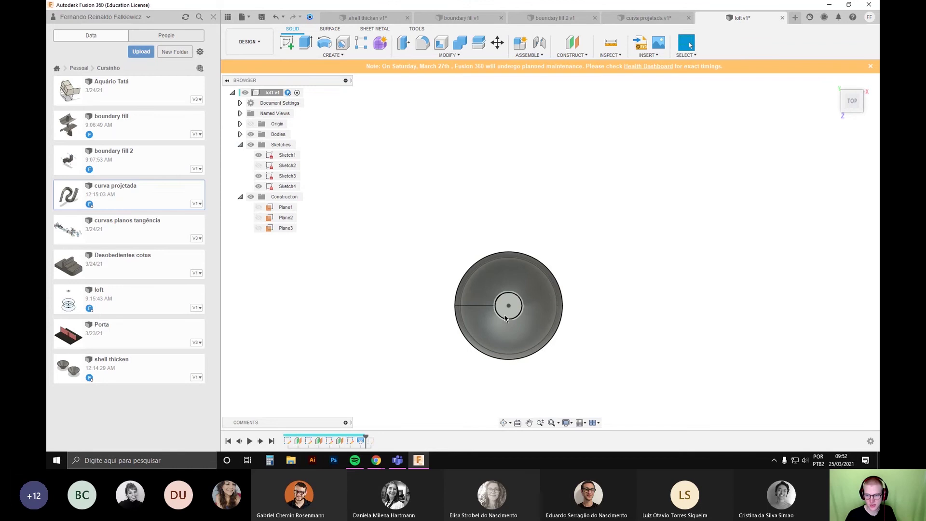
pyautogui.scroll(4, 507, 315)
pyautogui.keyDown('shift'); pyautogui.moveTo(521, 308); pyautogui.dragTo(511, 268, button='middle'); pyautogui.keyUp('shift')
pyautogui.scroll(-3, 511, 269)
pyautogui.keyDown('shift'); pyautogui.moveTo(513, 357); pyautogui.dragTo(521, 275, button='middle'); pyautogui.keyUp('shift')
pyautogui.scroll(-2, 510, 203)
pyautogui.moveTo(510, 203); pyautogui.dragTo(487, 281, button='middle')
pyautogui.moveTo(418, 362); pyautogui.dragTo(328, 371, button='middle')
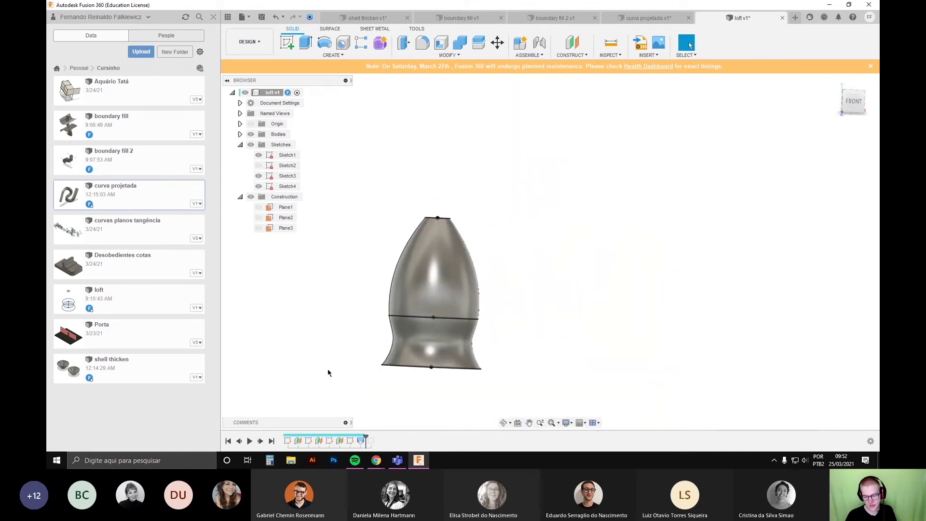
# Step: Roll the timeline forward to include the half-profile sketch, and show only Sketch5 by hiding the lofted body and circle sketches
pyautogui.moveTo(366, 439); pyautogui.dragTo(377, 438)
pyautogui.click(258, 197)
pyautogui.click(258, 197)
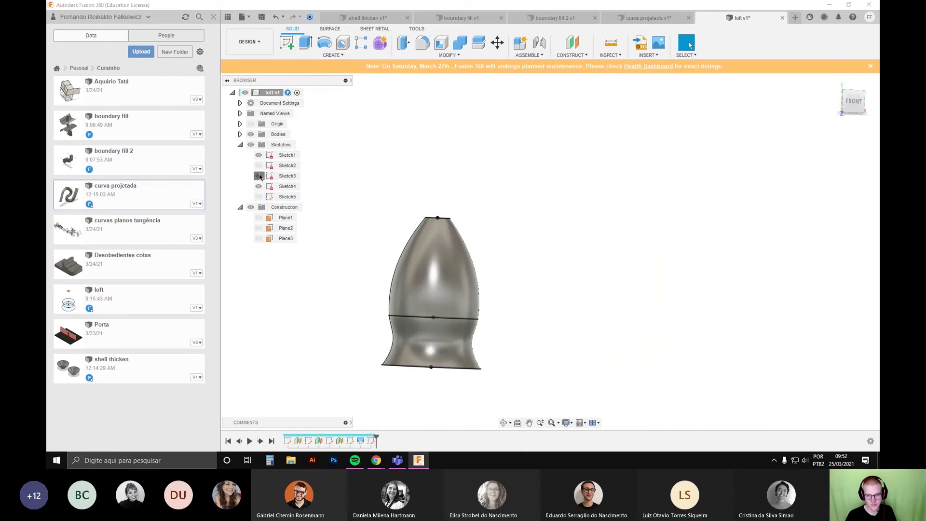
pyautogui.click(259, 196)
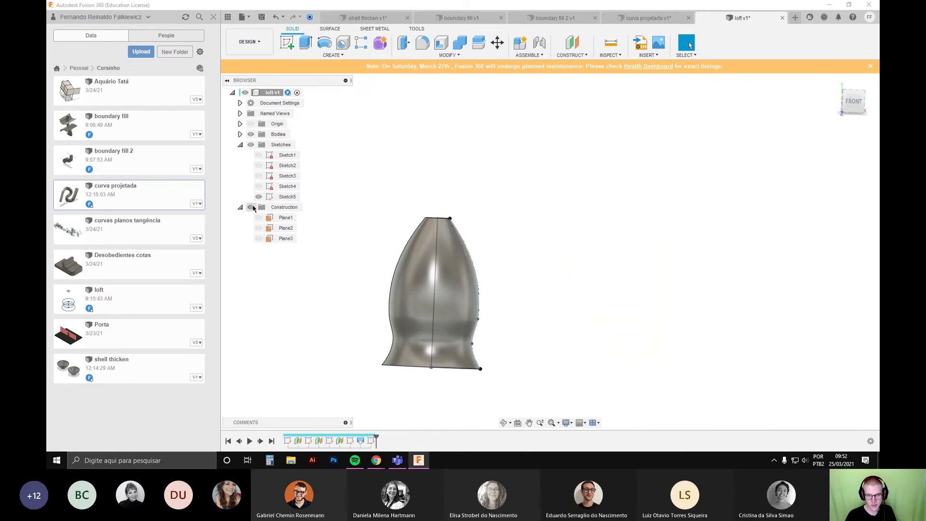
pyautogui.click(240, 134)
pyautogui.click(259, 145)
pyautogui.scroll(1, 459, 314)
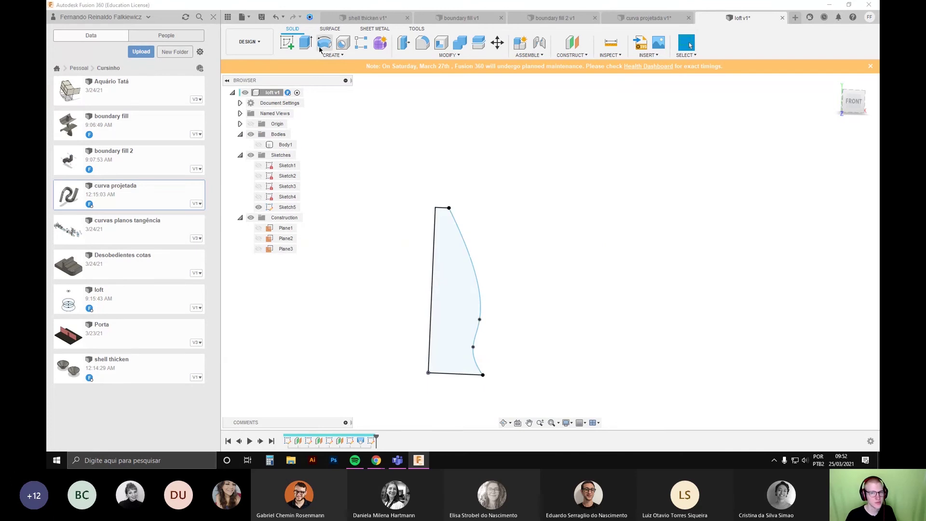
# Step: Revolve the half-profile 360 degrees about its long straight edge as a new body
pyautogui.click(330, 55)
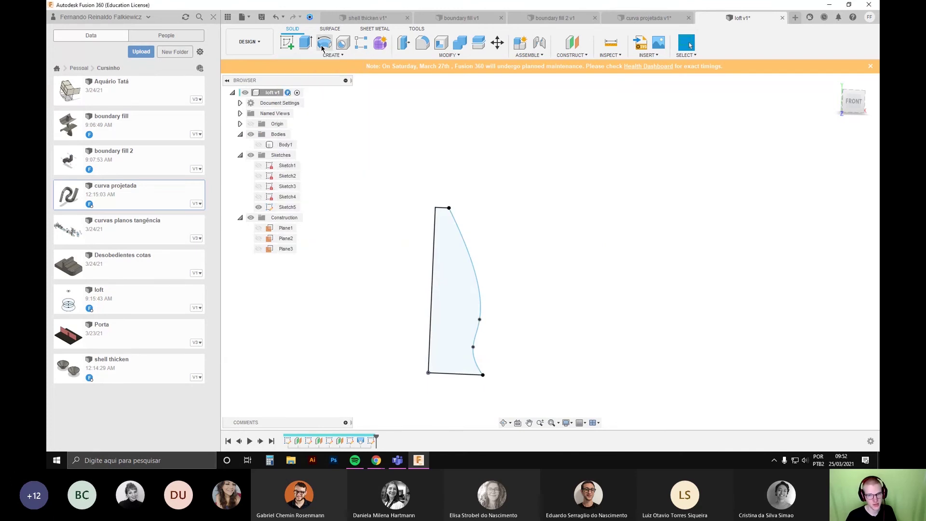
pyautogui.click(323, 46)
pyautogui.scroll(-2, 525, 249)
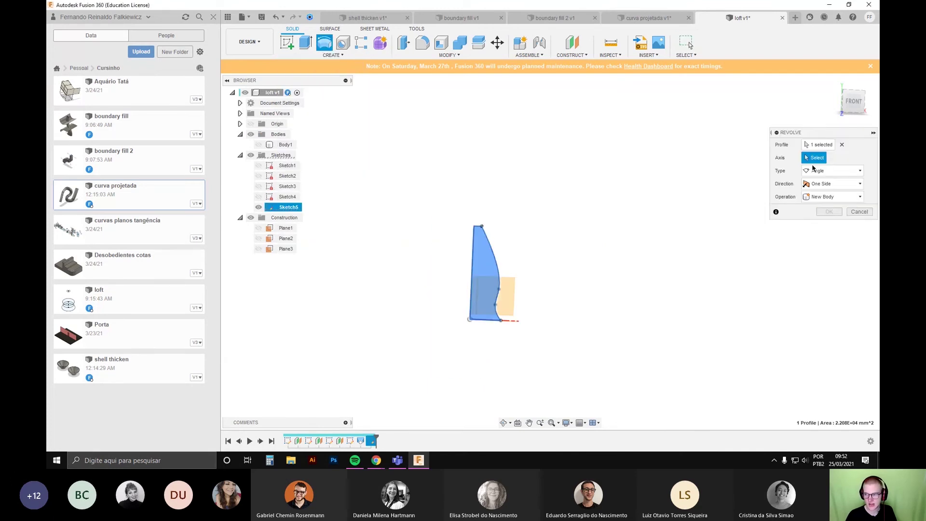
pyautogui.keyDown('shift'); pyautogui.moveTo(473, 313); pyautogui.dragTo(490, 309, button='middle'); pyautogui.keyUp('shift')
pyautogui.scroll(4, 489, 254)
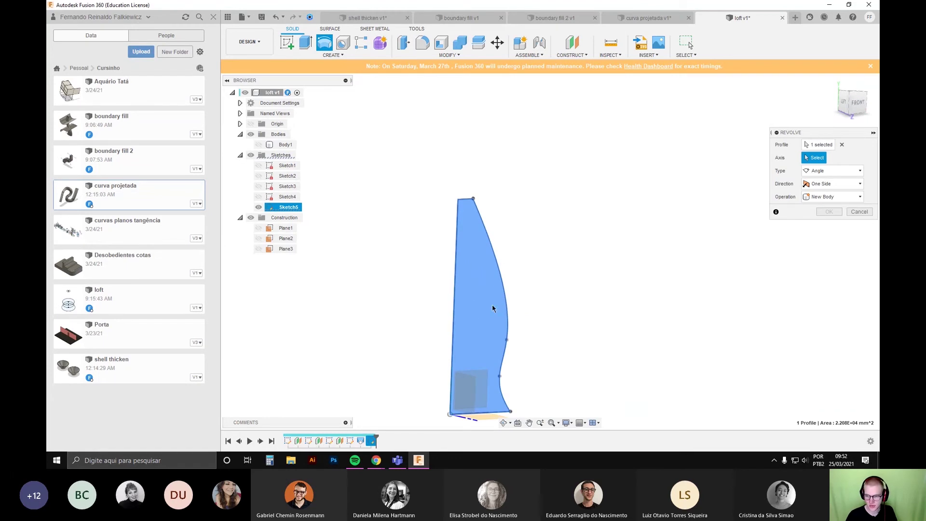
pyautogui.click(456, 284)
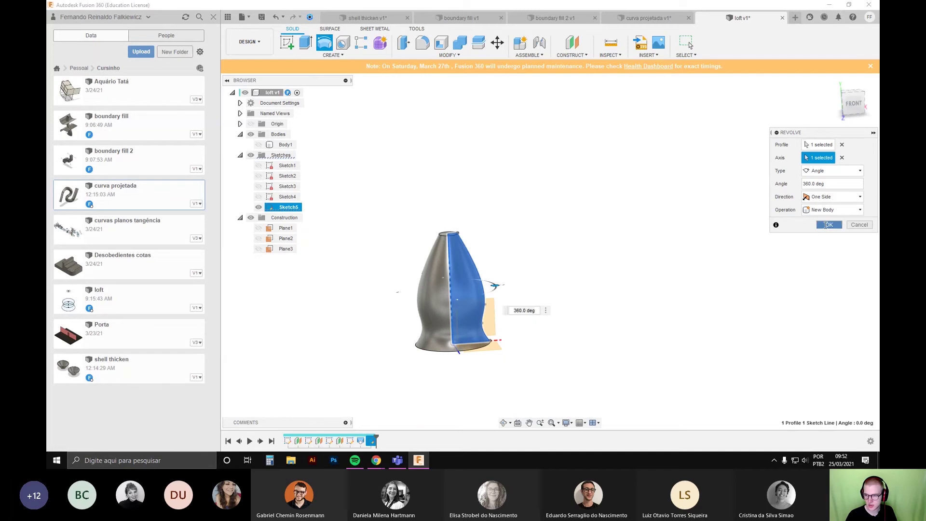
pyautogui.click(828, 226)
# Step: Show the half-profile sketch again and hide the revolved body
pyautogui.scroll(3, 376, 299)
pyautogui.click(259, 218)
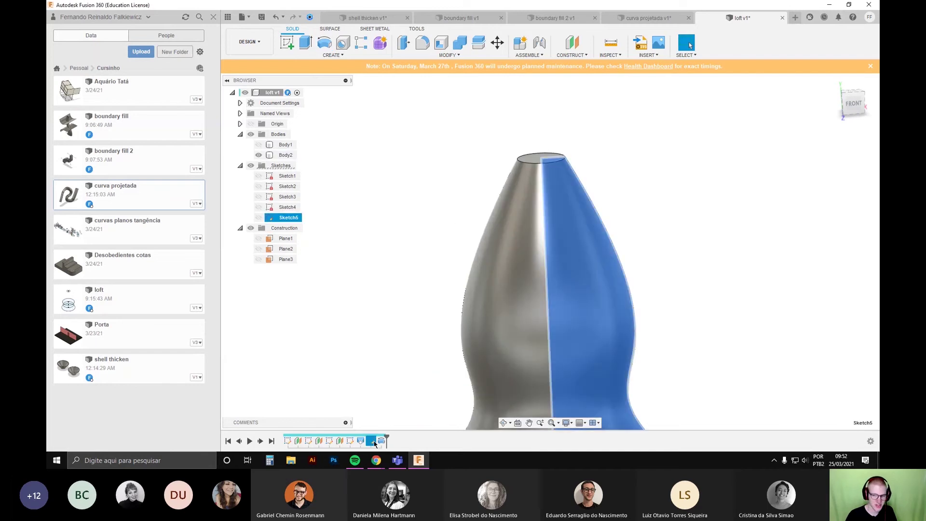
pyautogui.scroll(-2, 269, 248)
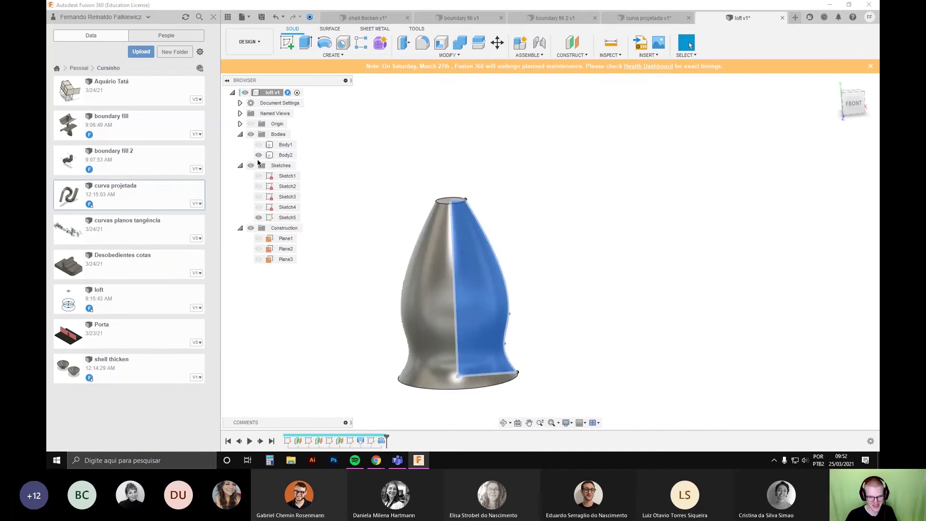
pyautogui.click(259, 155)
pyautogui.scroll(4, 467, 276)
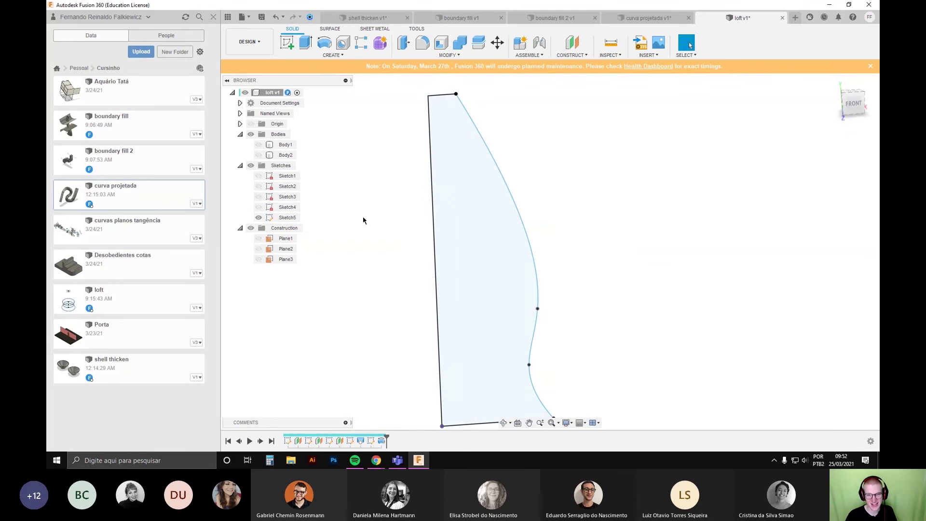
pyautogui.scroll(-3, 364, 220)
# Step: Display all four circle sketches along with the half-profile sketch and face them from the front
pyautogui.click(259, 207)
pyautogui.click(259, 186)
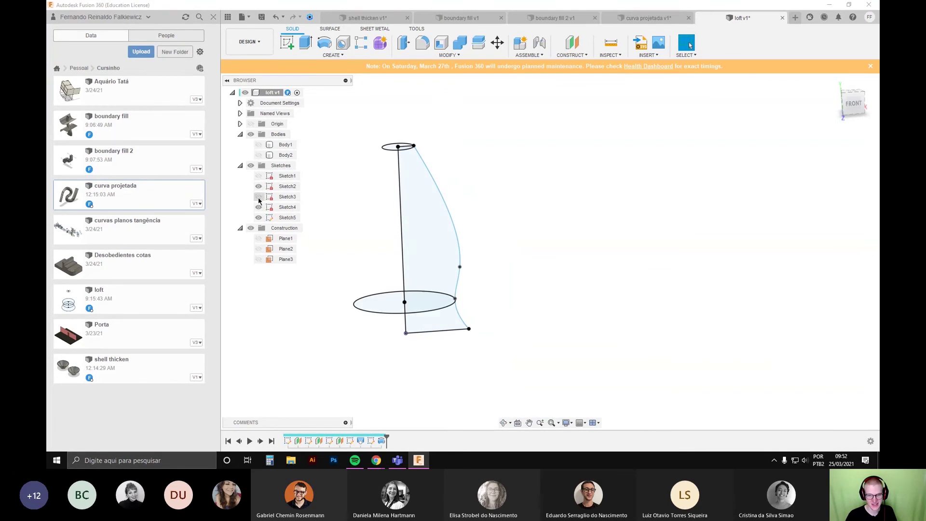
pyautogui.click(258, 197)
pyautogui.click(259, 176)
pyautogui.click(854, 103)
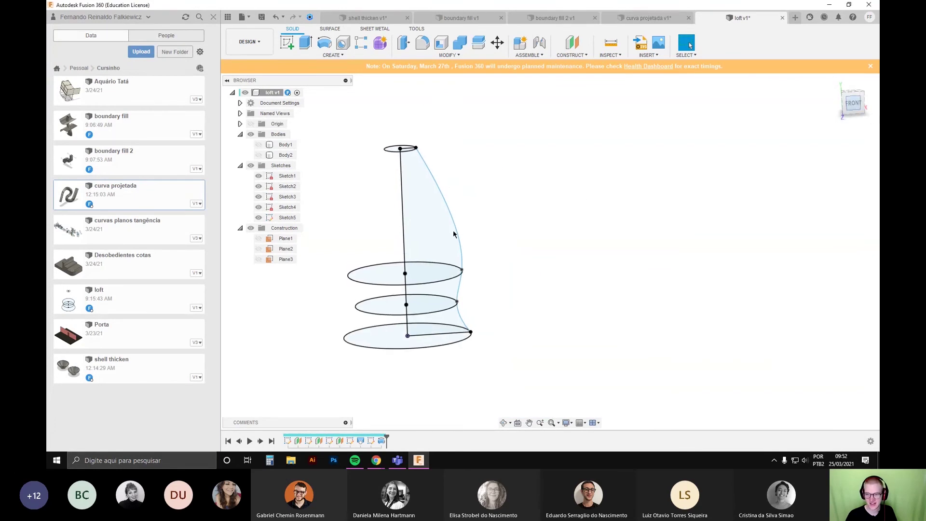
# Step: Hide the four circle sketches so only the half-profile sketch is shown
pyautogui.click(258, 176)
pyautogui.click(259, 186)
pyautogui.click(259, 207)
pyautogui.scroll(3, 424, 234)
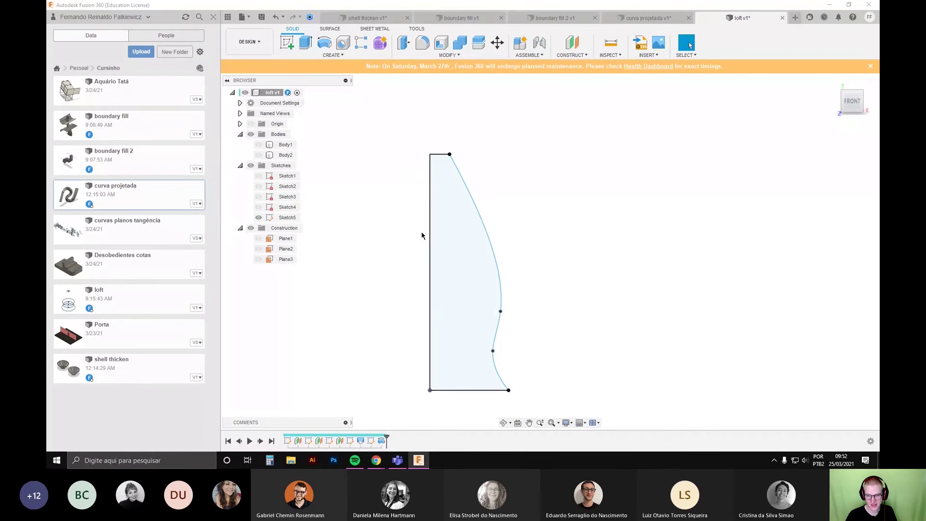
pyautogui.scroll(-4, 483, 307)
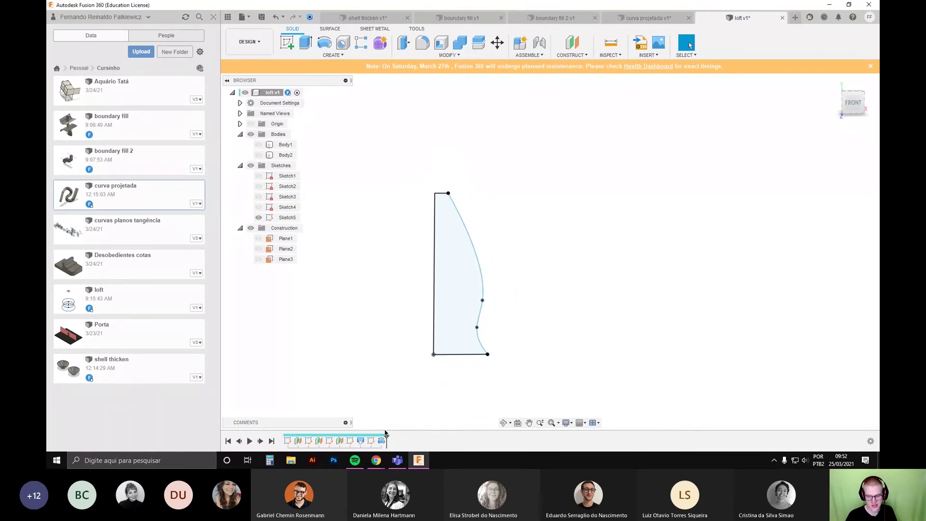
# Step: Show the revolved and lofted bodies again, switching their visibility to compare the two shapes
pyautogui.click(258, 155)
pyautogui.keyDown('shift'); pyautogui.moveTo(384, 267); pyautogui.dragTo(405, 269, button='middle'); pyautogui.keyUp('shift')
pyautogui.click(259, 145)
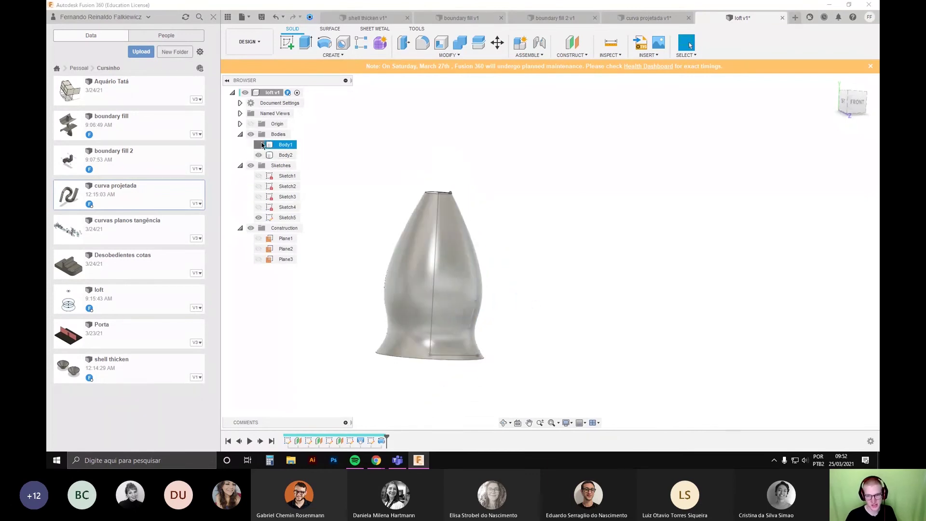
pyautogui.click(259, 155)
pyautogui.click(259, 145)
pyautogui.click(258, 155)
pyautogui.click(260, 145)
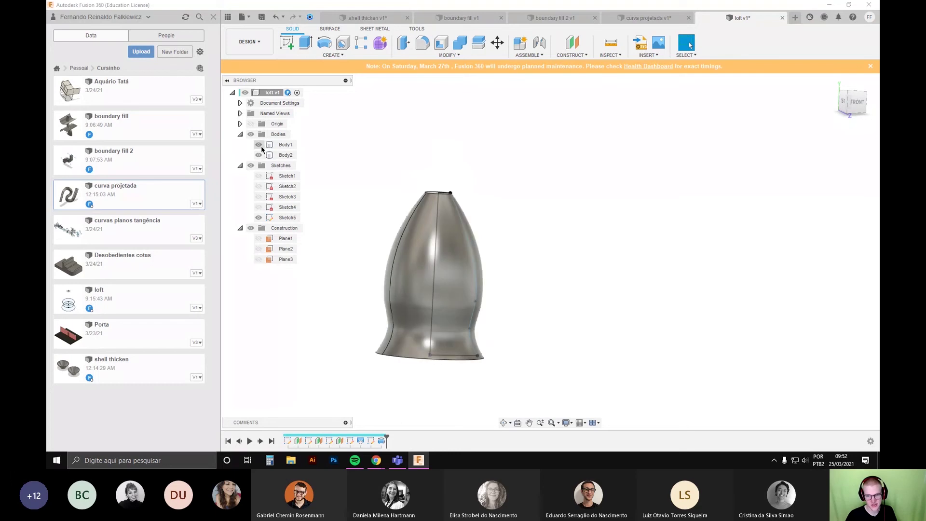
# Step: Alternate between the two bodies to compare their outlines, and leave only the lofted body shown
pyautogui.click(259, 155)
pyautogui.click(260, 145)
pyautogui.click(259, 155)
pyautogui.click(259, 144)
pyautogui.moveTo(366, 258); pyautogui.dragTo(378, 281, button='middle')
pyautogui.keyDown('shift'); pyautogui.moveTo(378, 280); pyautogui.dragTo(410, 294, button='middle'); pyautogui.keyUp('shift')
pyautogui.moveTo(518, 314); pyautogui.dragTo(560, 295, button='middle')
pyautogui.click(258, 155)
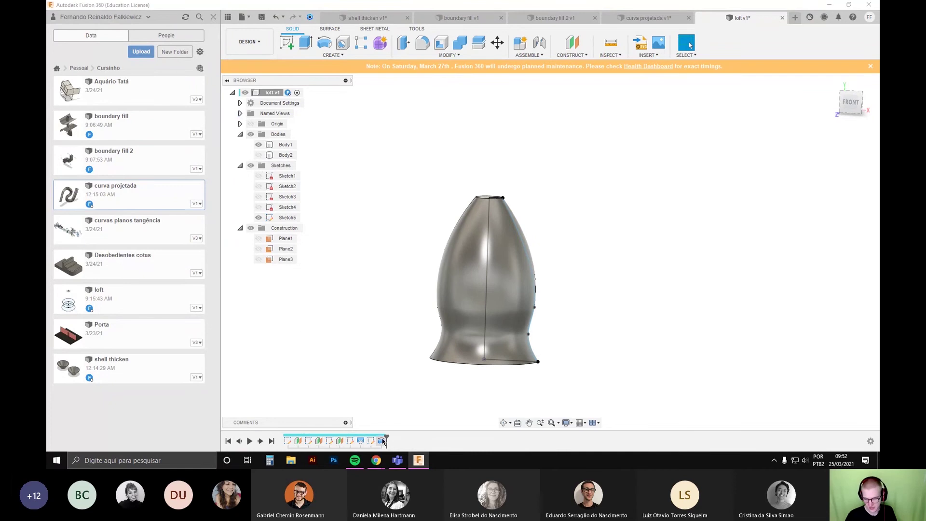
# Step: Roll the timeline back to just after the loft, and open the loft feature for editing to examine its four profiles
pyautogui.moveTo(384, 439); pyautogui.dragTo(365, 441)
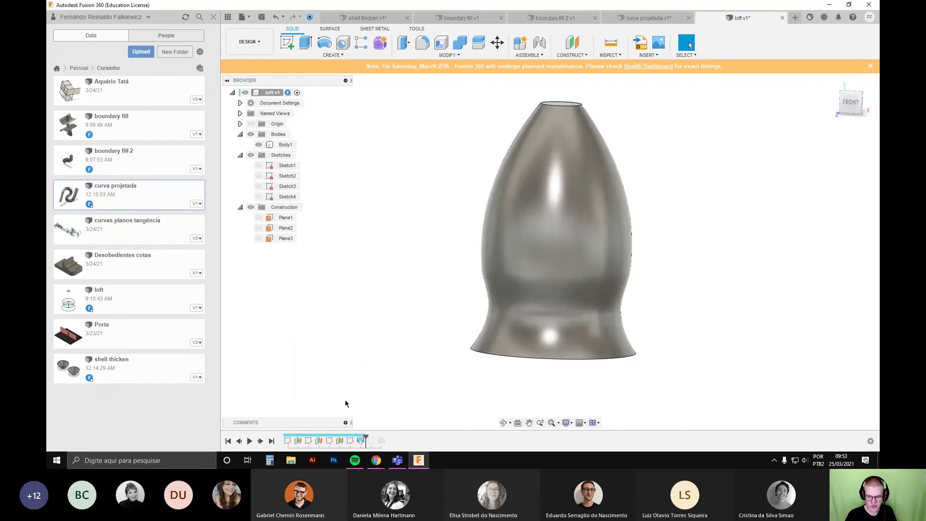
pyautogui.doubleClick(361, 440)
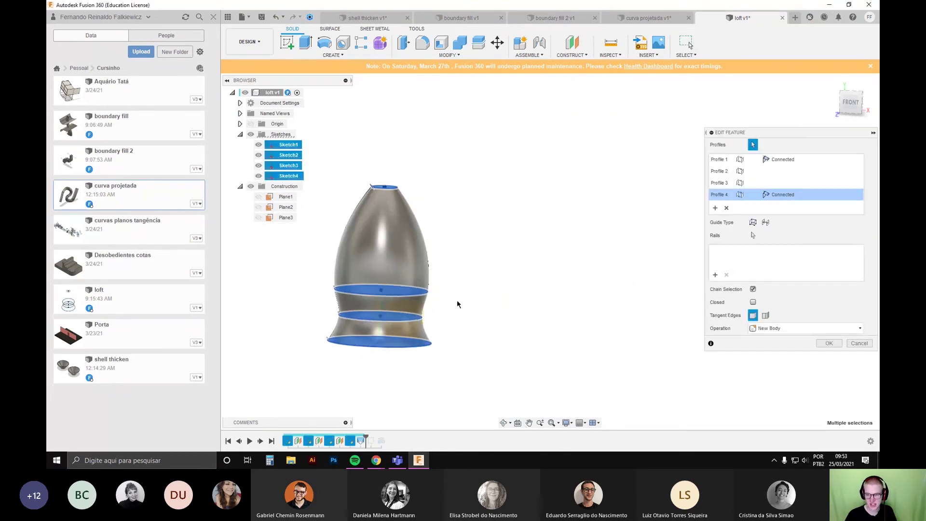
pyautogui.keyDown('shift'); pyautogui.moveTo(458, 304); pyautogui.dragTo(488, 309, button='middle'); pyautogui.keyUp('shift')
pyautogui.scroll(3, 331, 294)
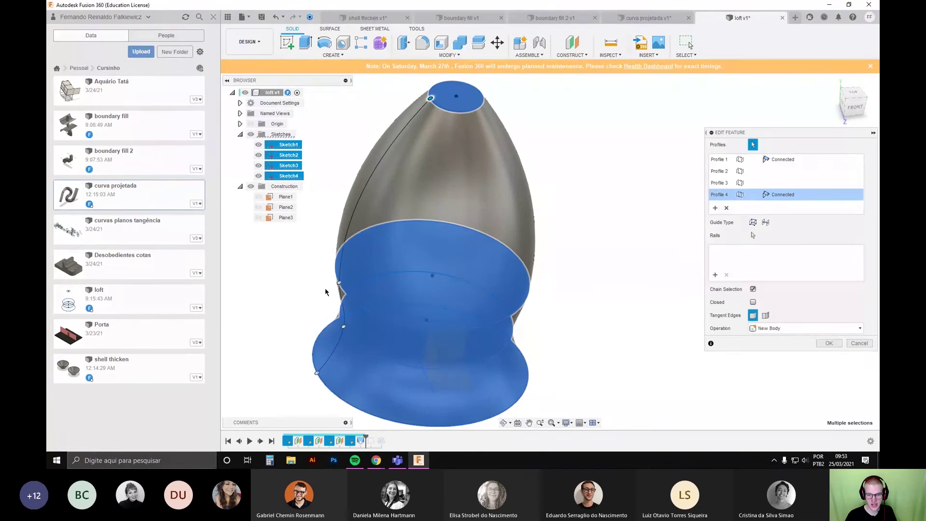
pyautogui.scroll(-3, 319, 290)
pyautogui.scroll(3, 307, 291)
pyautogui.keyDown('shift'); pyautogui.moveTo(308, 328); pyautogui.dragTo(321, 270, button='middle'); pyautogui.keyUp('shift')
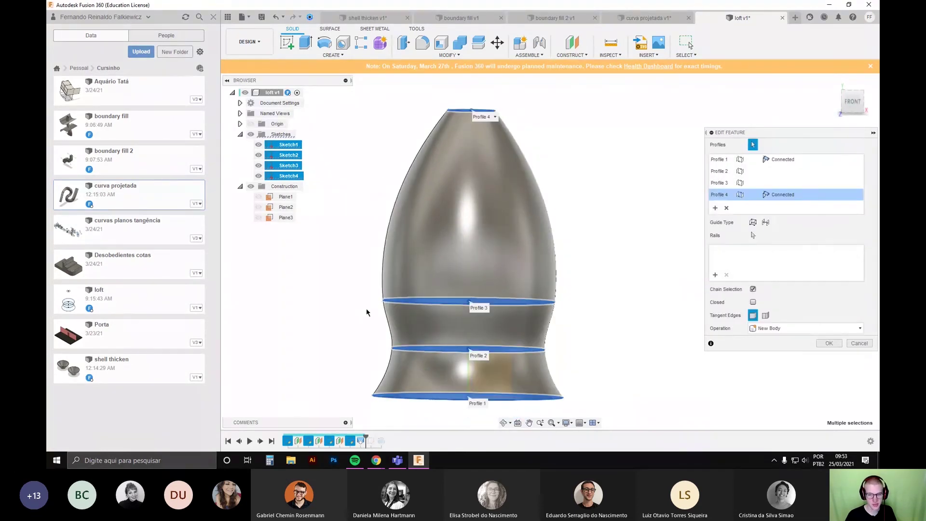
pyautogui.keyDown('shift'); pyautogui.moveTo(369, 319); pyautogui.dragTo(384, 312, button='middle'); pyautogui.keyUp('shift')
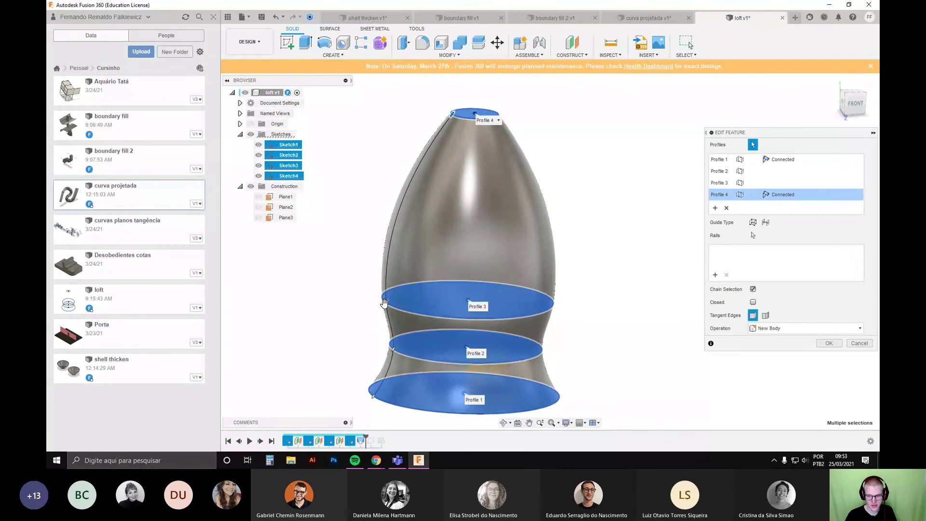
# Step: Shift the loft's connection points around the circles of Profiles 3, 2 and 1 to twist the shape
pyautogui.moveTo(385, 303); pyautogui.dragTo(440, 314)
pyautogui.keyDown('shift'); pyautogui.moveTo(328, 353); pyautogui.dragTo(523, 332, button='middle'); pyautogui.keyUp('shift')
pyautogui.moveTo(502, 352); pyautogui.dragTo(478, 358)
pyautogui.keyDown('shift'); pyautogui.moveTo(478, 358); pyautogui.dragTo(507, 396, button='middle'); pyautogui.keyUp('shift')
pyautogui.moveTo(506, 395); pyautogui.dragTo(539, 384)
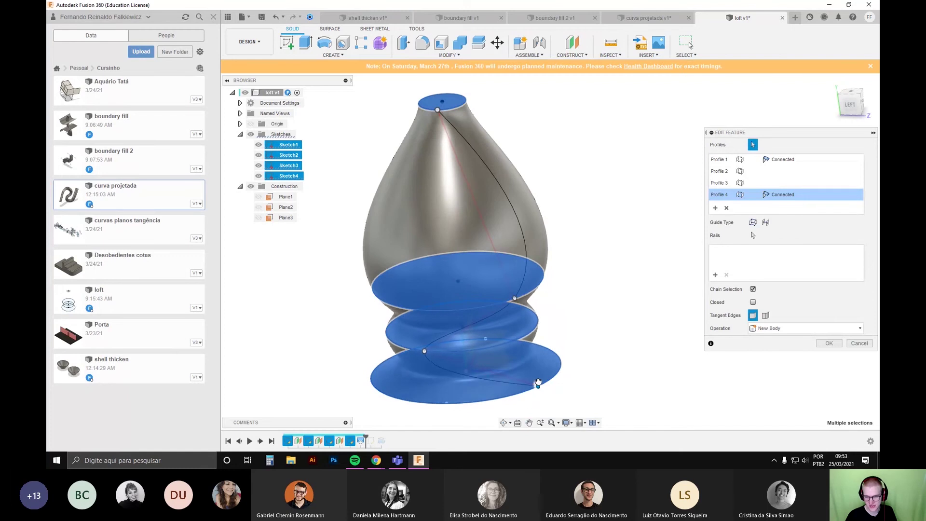
# Step: Reposition the loft's connection points to straighten the connecting line, including the point on Profile 4
pyautogui.keyDown('shift'); pyautogui.moveTo(543, 380); pyautogui.dragTo(395, 356, button='middle'); pyautogui.keyUp('shift')
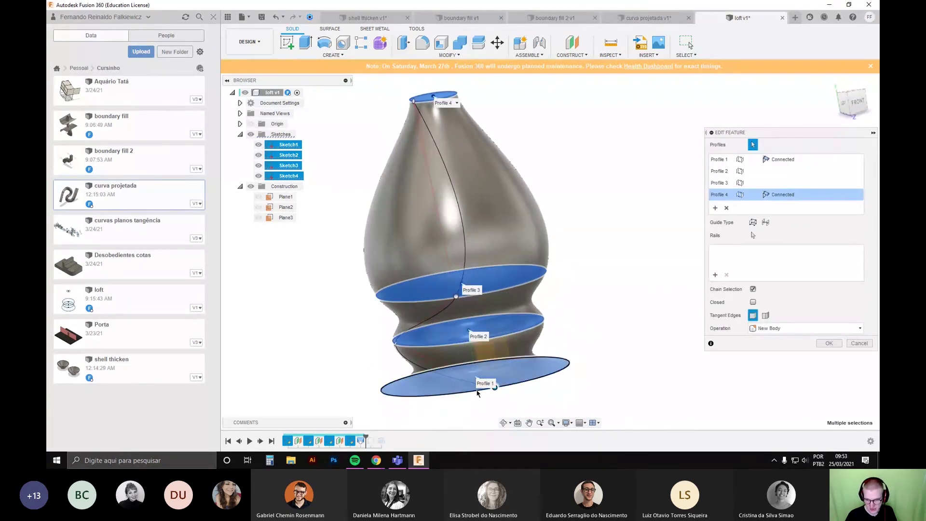
pyautogui.keyDown('shift'); pyautogui.moveTo(478, 386); pyautogui.dragTo(453, 396, button='middle'); pyautogui.keyUp('shift')
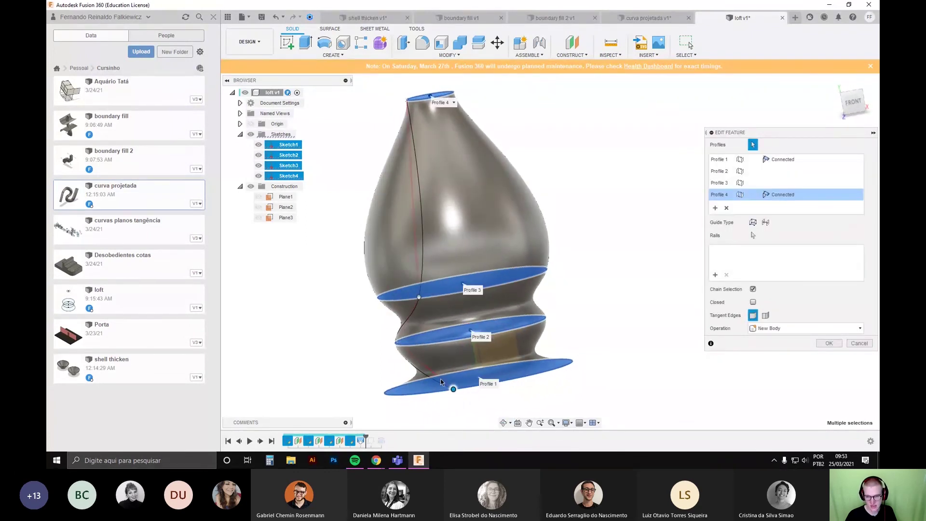
pyautogui.keyDown('shift'); pyautogui.moveTo(401, 324); pyautogui.dragTo(546, 337, button='middle'); pyautogui.keyUp('shift')
pyautogui.moveTo(484, 343); pyautogui.dragTo(497, 336)
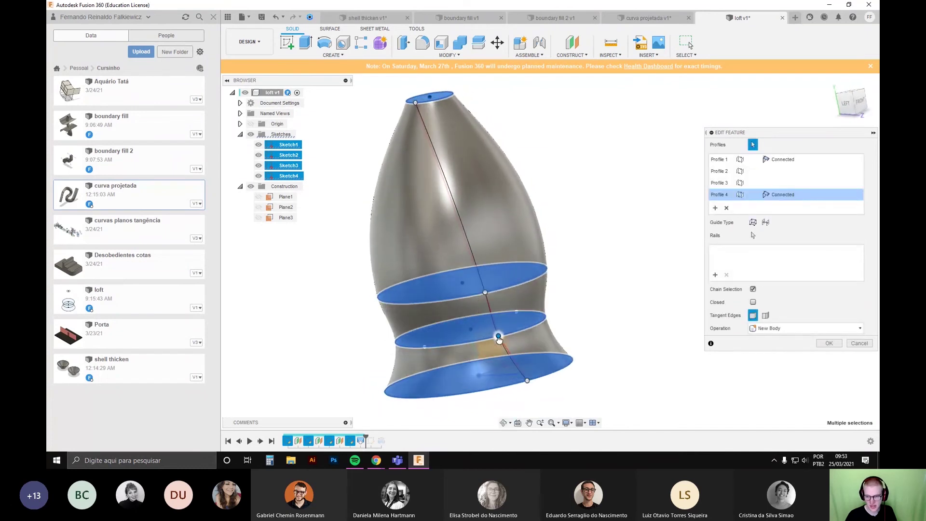
pyautogui.moveTo(416, 104); pyautogui.dragTo(434, 100)
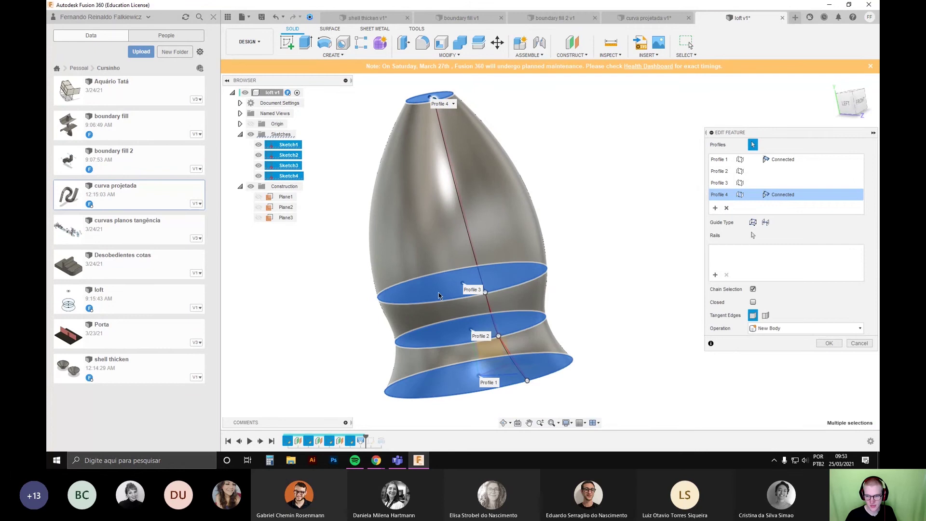
# Step: Examine the adjusted loft from several sides and cancel the feature edit
pyautogui.keyDown('shift'); pyautogui.moveTo(441, 328); pyautogui.dragTo(549, 272, button='middle'); pyautogui.keyUp('shift')
pyautogui.moveTo(541, 318)
pyautogui.keyDown('shift'); pyautogui.mouseDown(button='middle')
pyautogui.moveTo(577, 306)
pyautogui.moveTo(534, 307)
pyautogui.mouseUp(button='middle'); pyautogui.keyUp('shift')
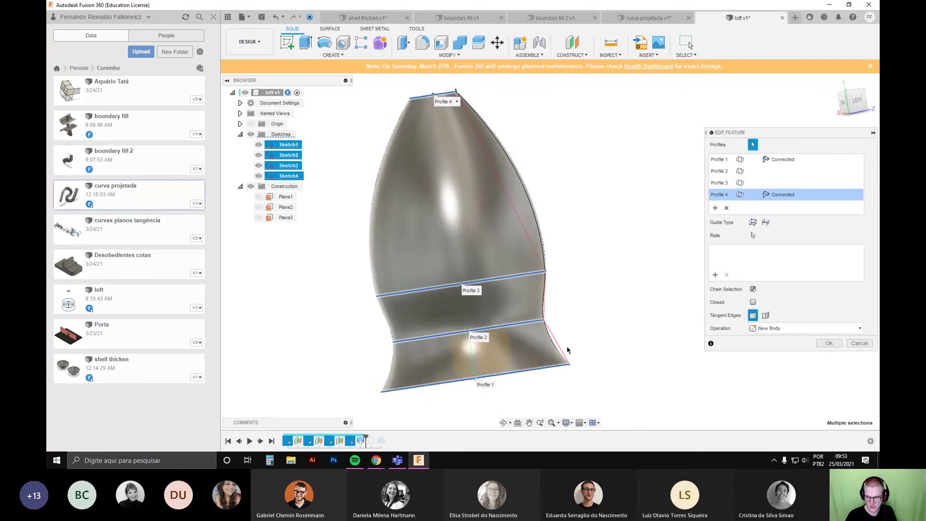
pyautogui.moveTo(568, 351)
pyautogui.keyDown('shift'); pyautogui.mouseDown(button='middle')
pyautogui.moveTo(463, 364)
pyautogui.moveTo(482, 335)
pyautogui.moveTo(403, 264)
pyautogui.mouseUp(button='middle'); pyautogui.keyUp('shift')
pyautogui.scroll(-3, 463, 364)
pyautogui.press('Escape')
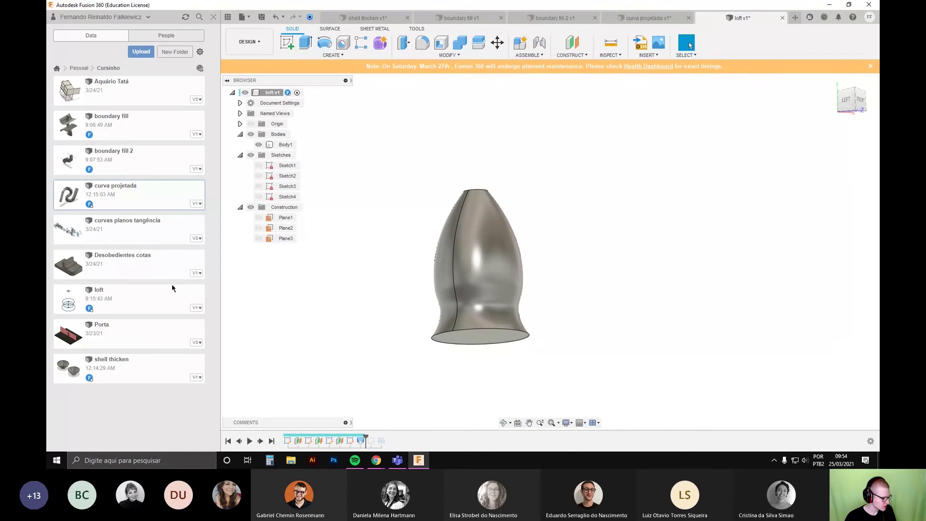
# Step: Look over the lofted body, check the spline in another open design, and return to the loft design
pyautogui.scroll(-1, 273, 288)
pyautogui.moveTo(329, 287); pyautogui.dragTo(336, 255, button='middle')
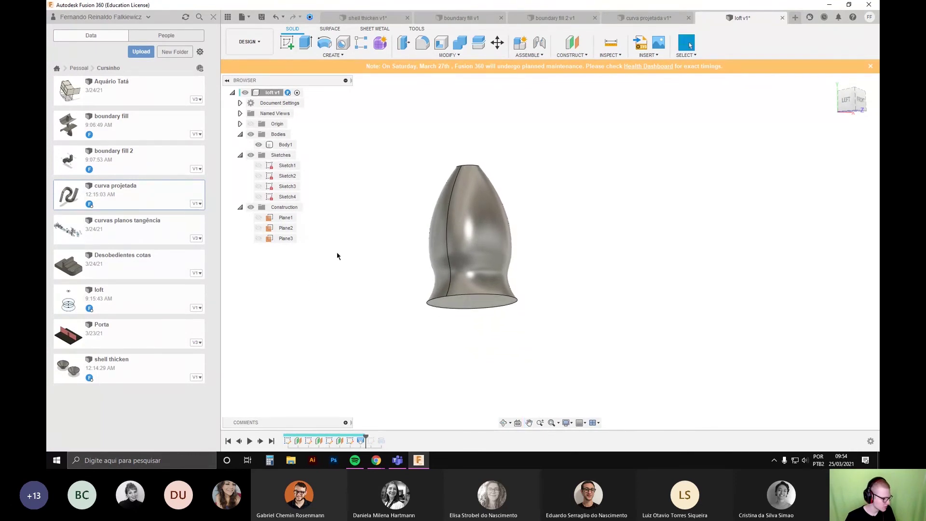
pyautogui.moveTo(331, 261); pyautogui.dragTo(318, 344, button='middle')
pyautogui.scroll(-3, 319, 262)
pyautogui.moveTo(428, 130); pyautogui.dragTo(450, 123, button='middle')
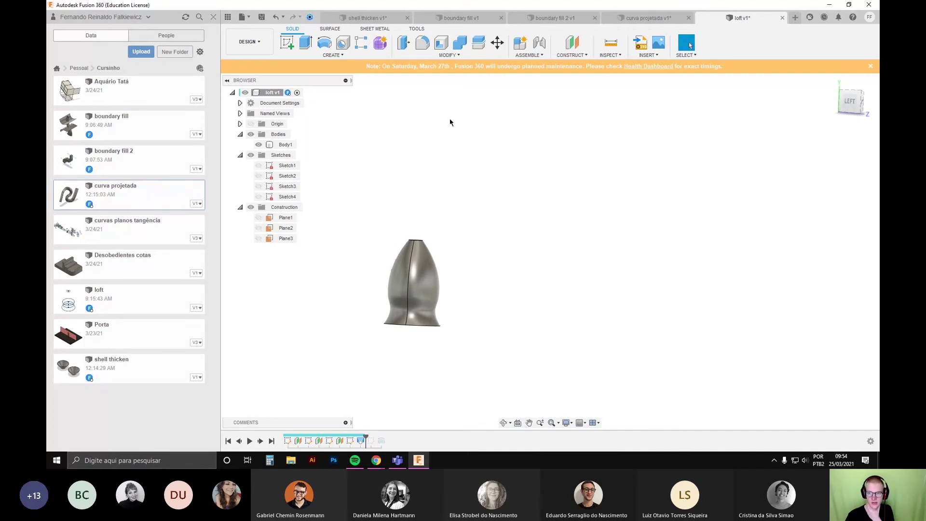
pyautogui.moveTo(546, 220); pyautogui.dragTo(612, 213, button='middle')
pyautogui.scroll(2, 522, 293)
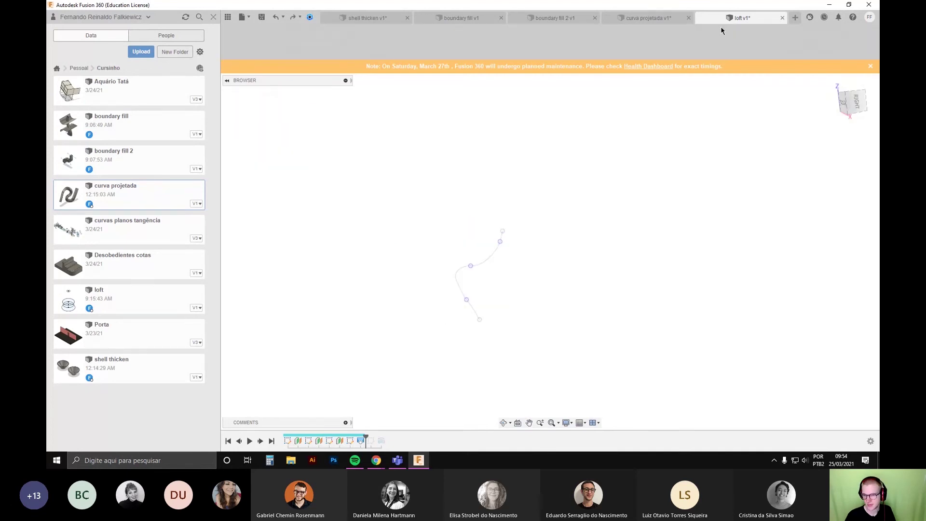
pyautogui.moveTo(508, 264)
pyautogui.mouseDown(button='middle')
pyautogui.moveTo(461, 259)
pyautogui.moveTo(522, 257)
pyautogui.mouseUp(button='middle')
pyautogui.scroll(2, 413, 284)
pyautogui.moveTo(375, 305); pyautogui.dragTo(357, 255, button='middle')
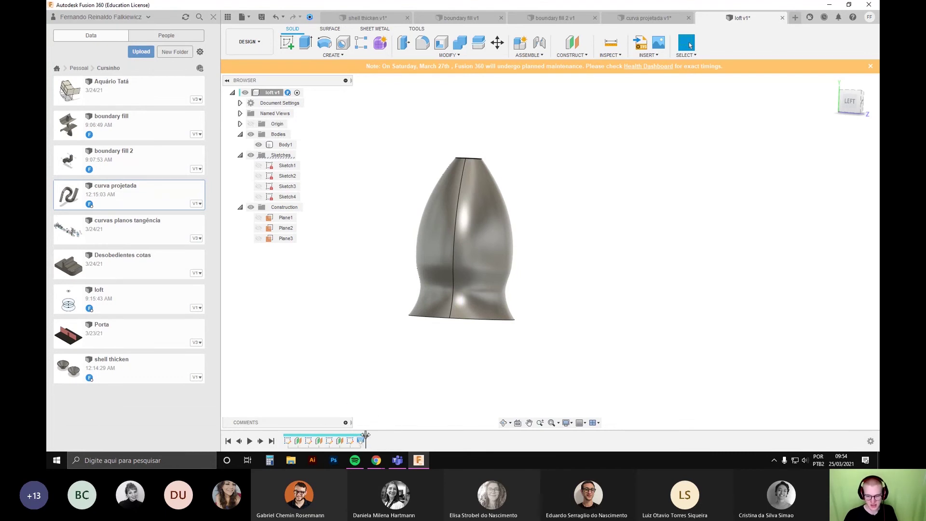
# Step: Roll the timeline back to before the loft and show all four circle sketches
pyautogui.moveTo(365, 436); pyautogui.dragTo(356, 437)
pyautogui.click(259, 176)
pyautogui.click(258, 166)
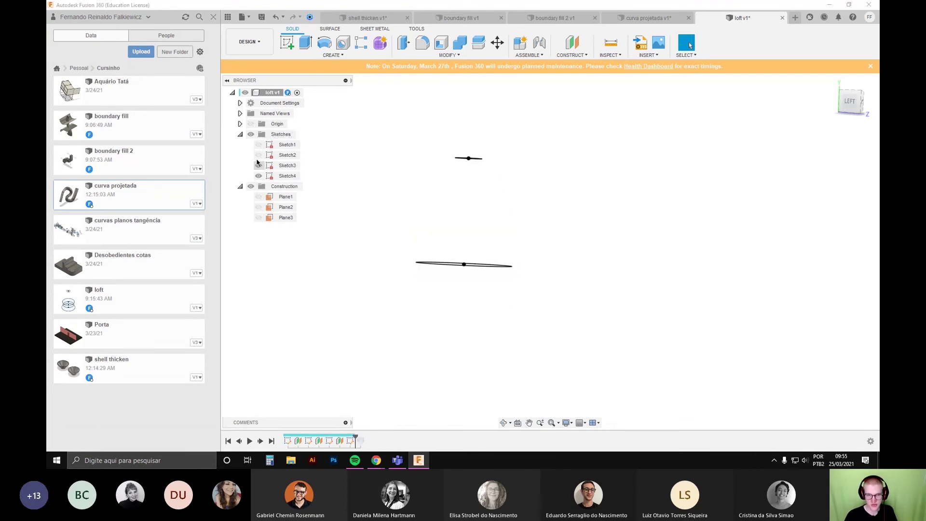
pyautogui.click(259, 154)
pyautogui.click(258, 145)
pyautogui.moveTo(409, 248)
pyautogui.mouseDown(button='middle')
pyautogui.moveTo(430, 311)
pyautogui.moveTo(431, 267)
pyautogui.mouseUp(button='middle')
pyautogui.scroll(-1, 431, 252)
pyautogui.keyDown('shift'); pyautogui.moveTo(374, 215); pyautogui.dragTo(346, 193, button='middle'); pyautogui.keyUp('shift')
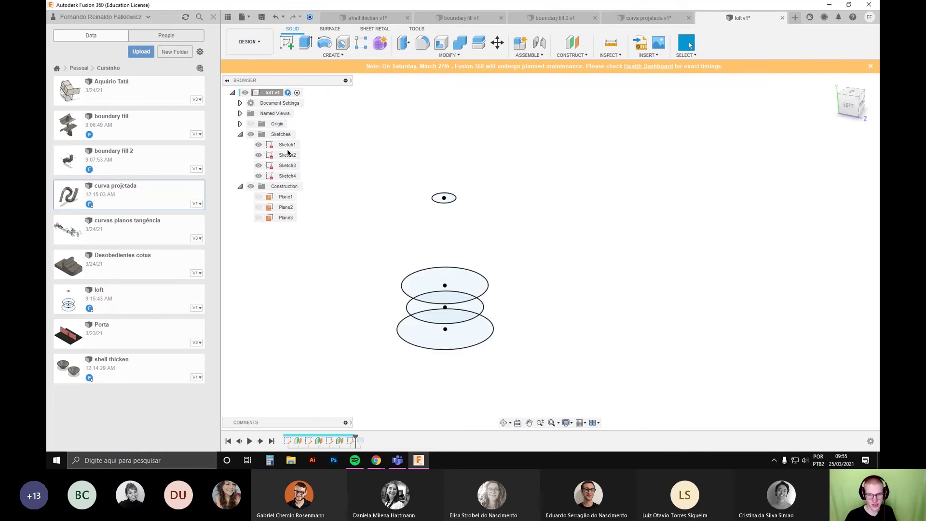
pyautogui.click(289, 176)
pyautogui.rightClick(358, 184)
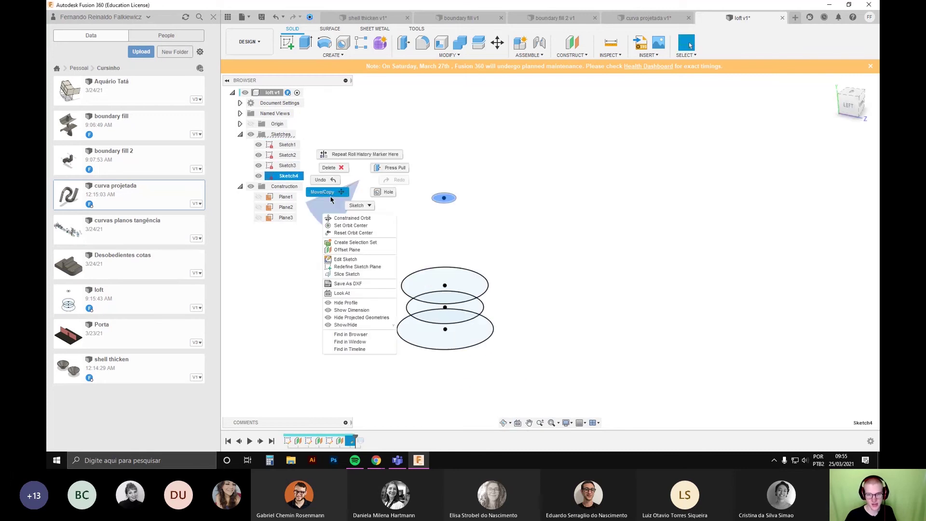
pyautogui.click(330, 196)
pyautogui.scroll(3, 460, 198)
pyautogui.press('Escape')
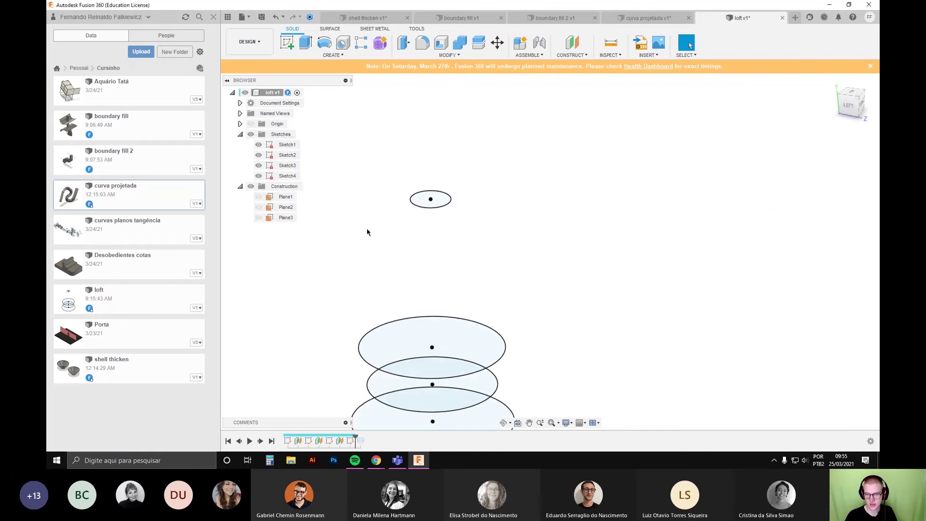
# Step: Edit Sketch4 from above and move its 50 mm circle off-centre in the negative X direction
pyautogui.doubleClick(288, 176)
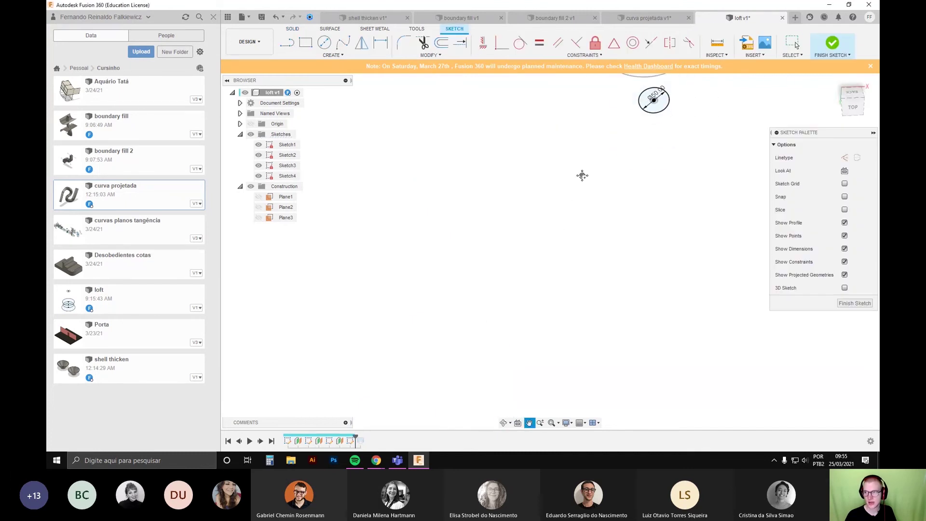
pyautogui.moveTo(583, 176); pyautogui.dragTo(584, 172, button='middle')
pyautogui.click(852, 108)
pyautogui.moveTo(632, 137); pyautogui.dragTo(495, 238, button='middle')
pyautogui.scroll(2, 492, 200)
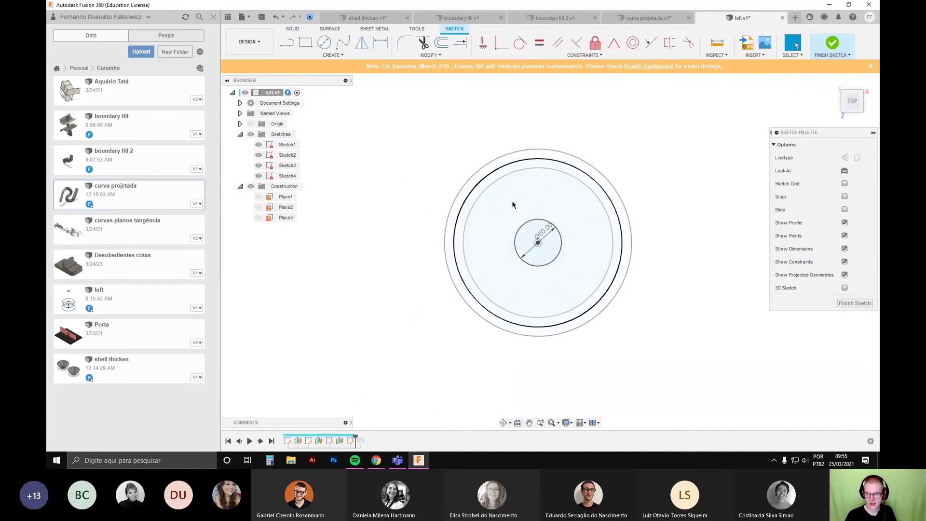
pyautogui.moveTo(512, 205); pyautogui.dragTo(579, 275)
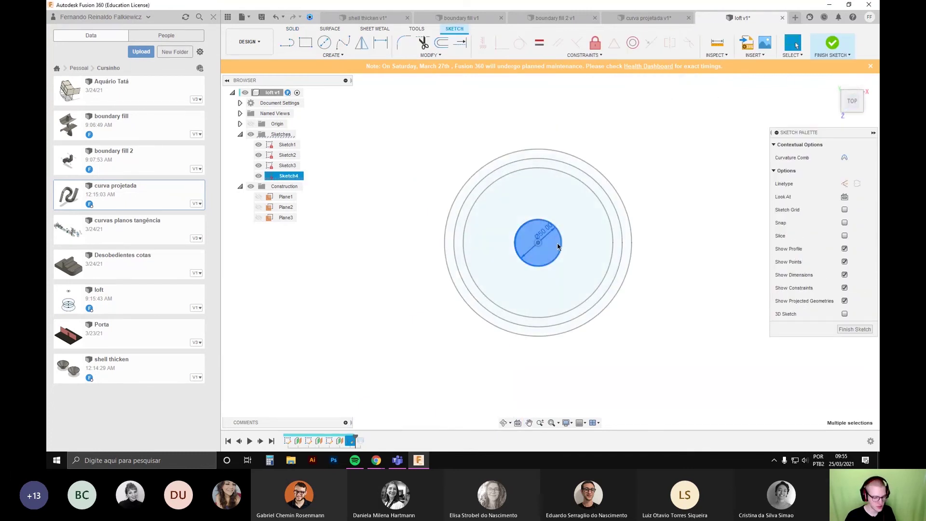
pyautogui.press('Escape')
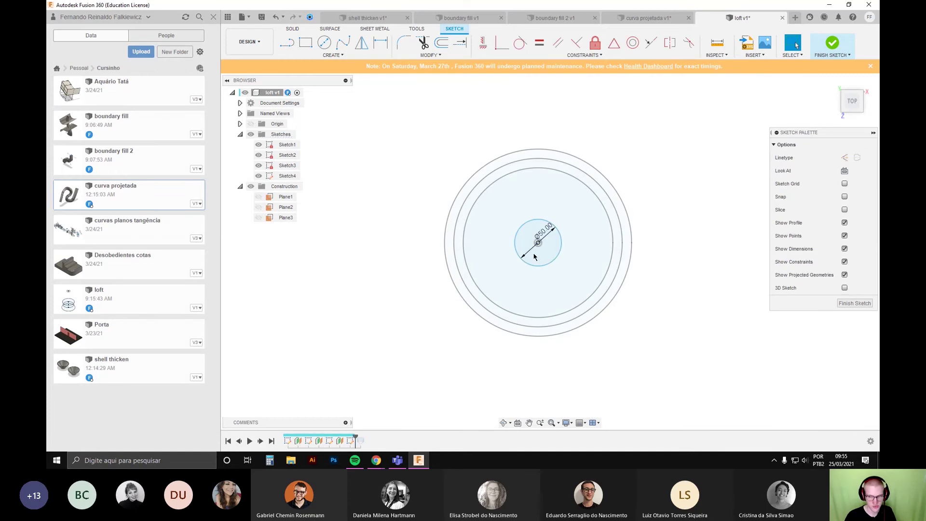
pyautogui.click(560, 246)
pyautogui.rightClick(474, 238)
pyautogui.click(439, 251)
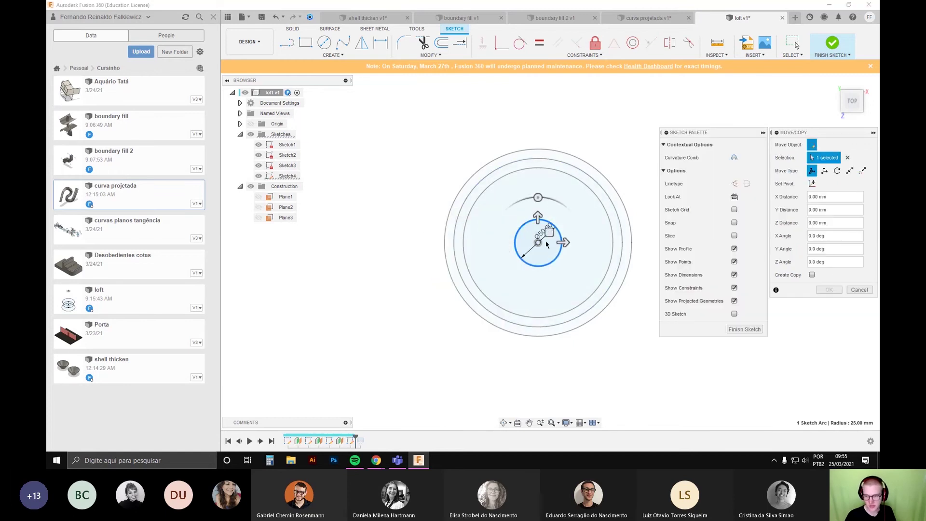
pyautogui.moveTo(548, 244); pyautogui.dragTo(505, 244)
pyautogui.click(829, 290)
# Step: Finish the Sketch4 edit and roll the timeline forward past the loft to rebuild and inspect the body
pyautogui.scroll(-3, 603, 250)
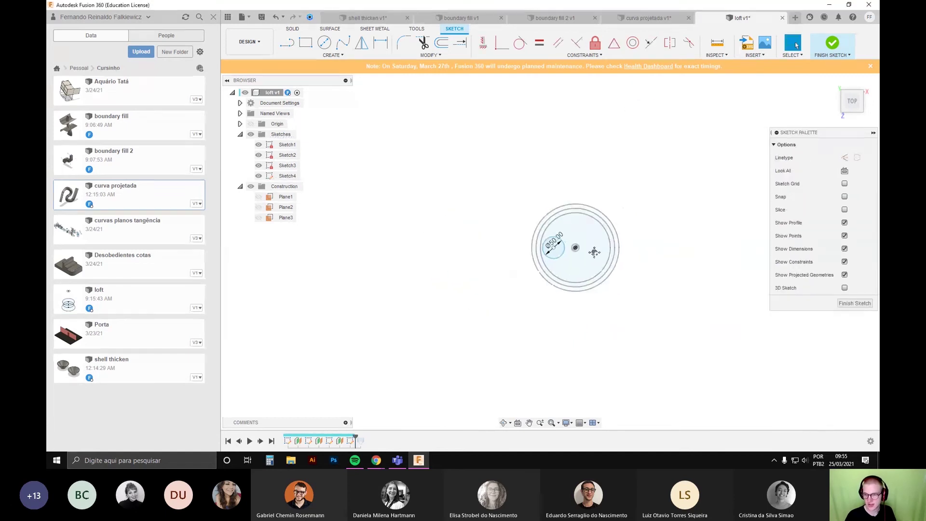
pyautogui.moveTo(595, 252); pyautogui.dragTo(538, 282, button='middle')
pyautogui.keyDown('shift'); pyautogui.moveTo(538, 281); pyautogui.dragTo(550, 281, button='middle'); pyautogui.keyUp('shift')
pyautogui.click(854, 303)
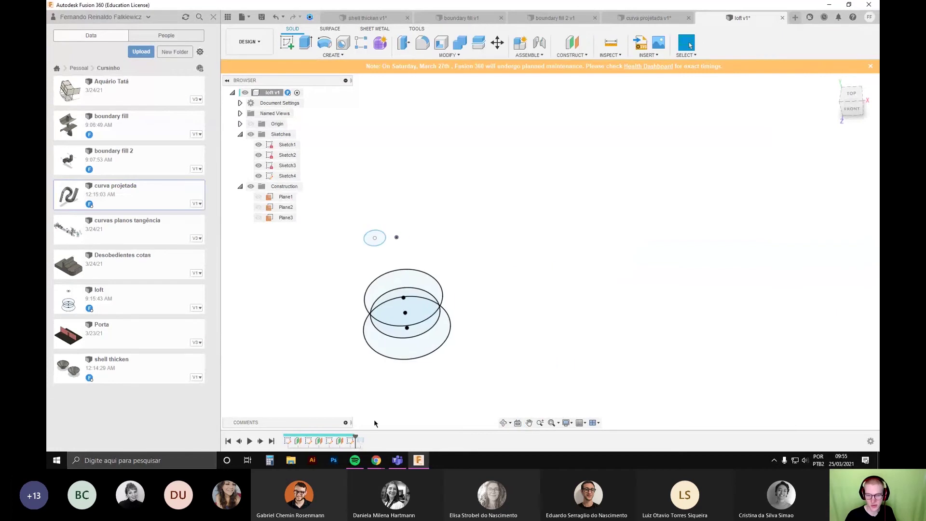
pyautogui.moveTo(355, 436); pyautogui.dragTo(365, 438)
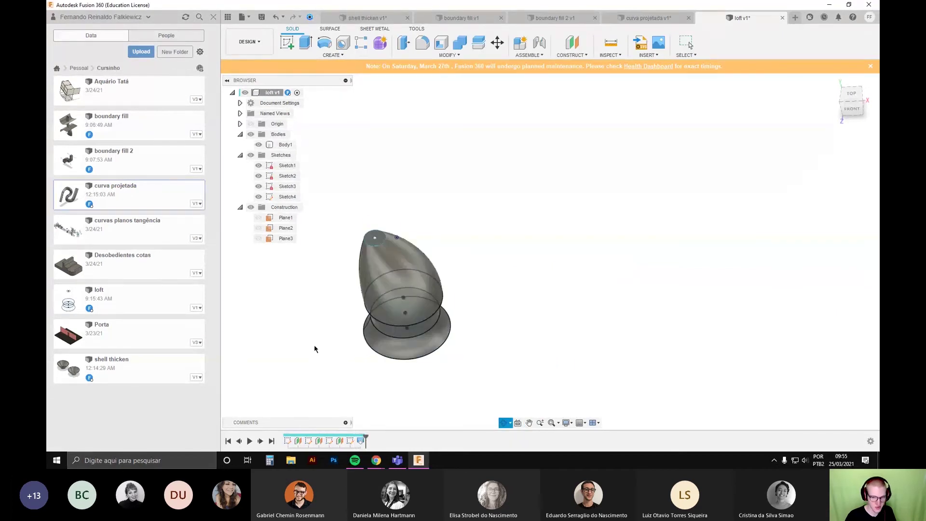
pyautogui.moveTo(314, 345)
pyautogui.keyDown('shift'); pyautogui.mouseDown(button='middle')
pyautogui.moveTo(299, 301)
pyautogui.moveTo(319, 290)
pyautogui.mouseUp(button='middle'); pyautogui.keyUp('shift')
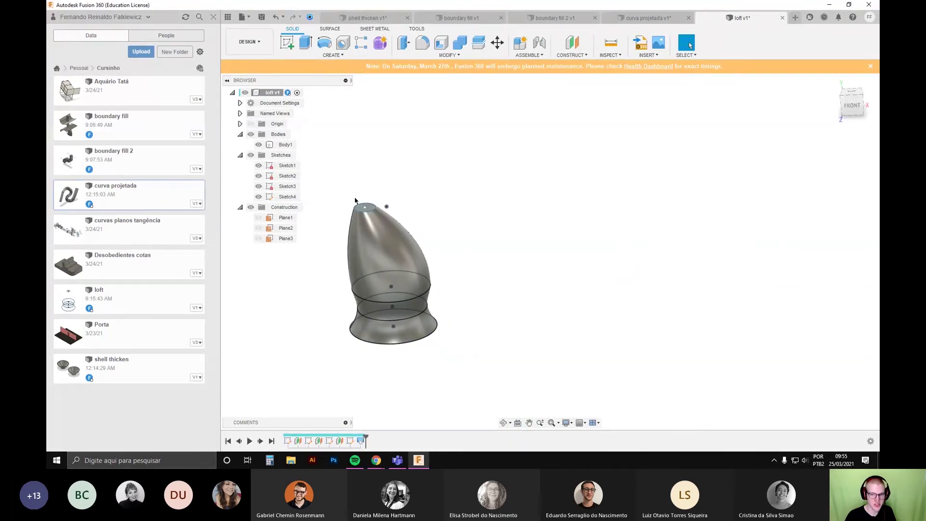
pyautogui.scroll(5, 333, 246)
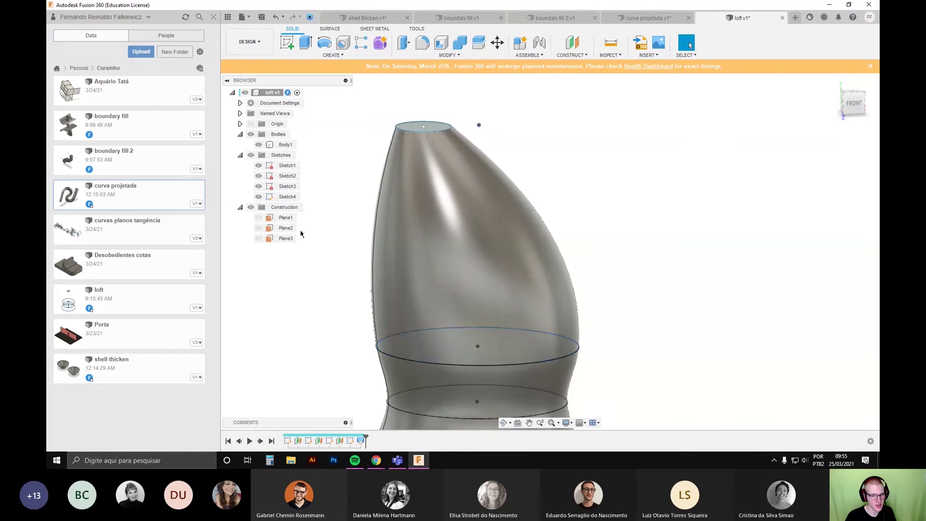
pyautogui.scroll(-3, 339, 288)
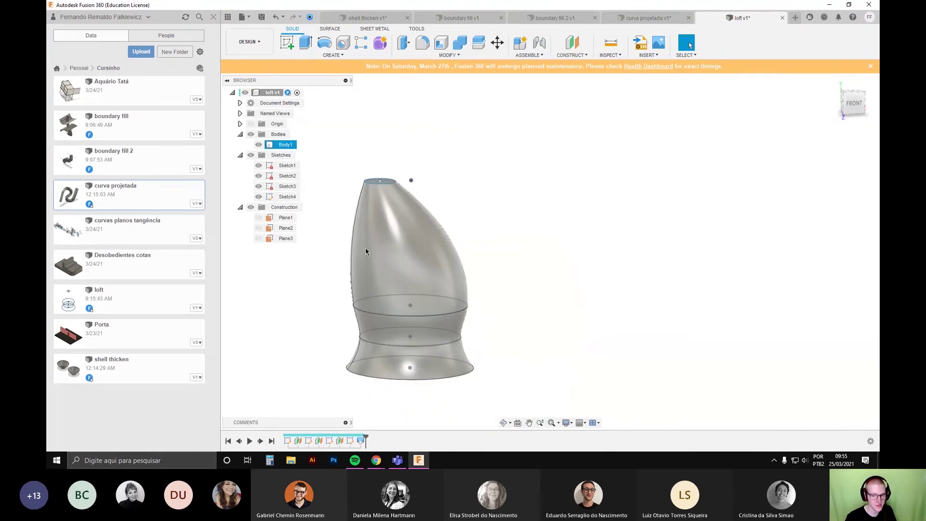
pyautogui.click(405, 263)
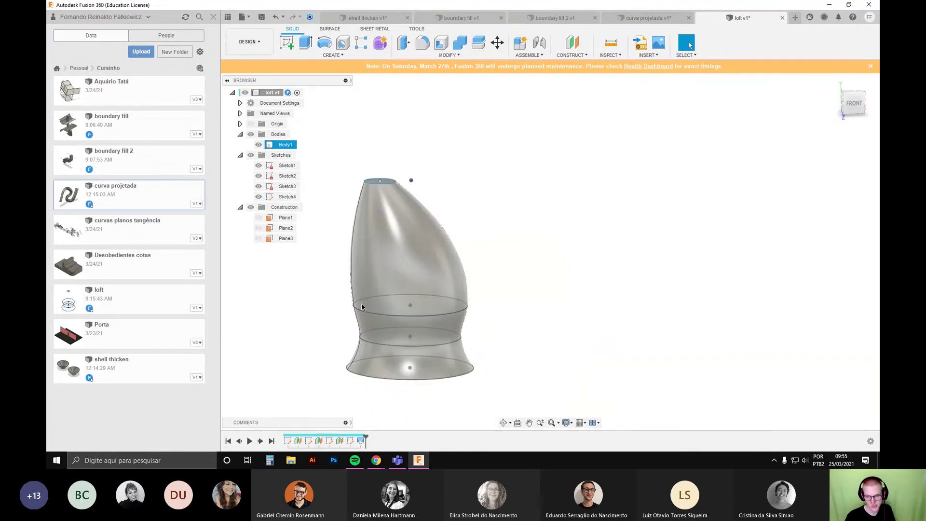
# Step: Edit Sketch3, move the centre of its 180 mm circle toward the back, and finish the sketch
pyautogui.click(280, 187)
pyautogui.doubleClick(278, 190)
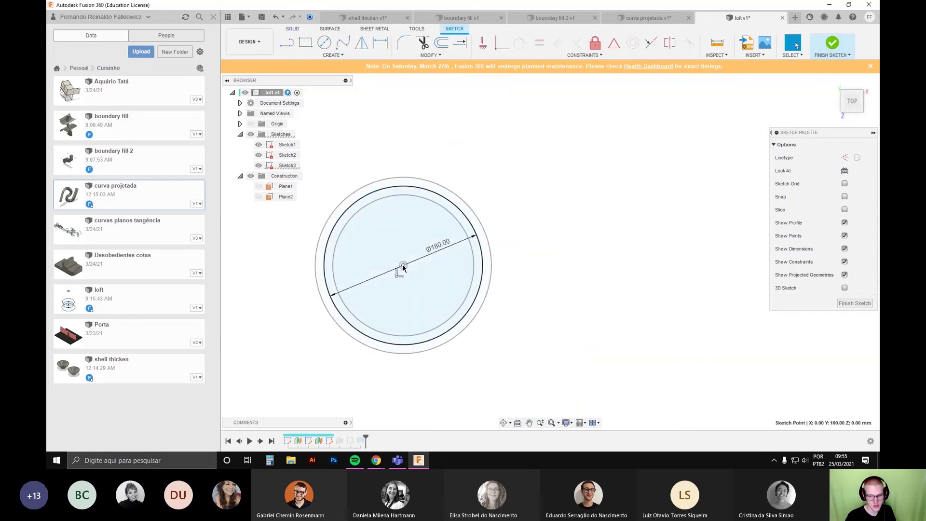
pyautogui.rightClick(401, 277)
pyautogui.click(363, 279)
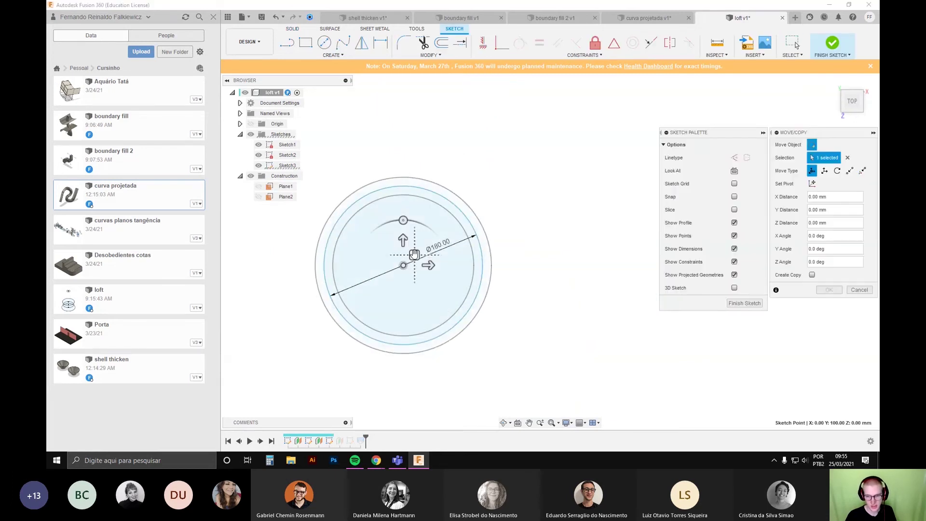
pyautogui.moveTo(403, 240); pyautogui.dragTo(396, 207)
pyautogui.click(829, 290)
pyautogui.click(851, 303)
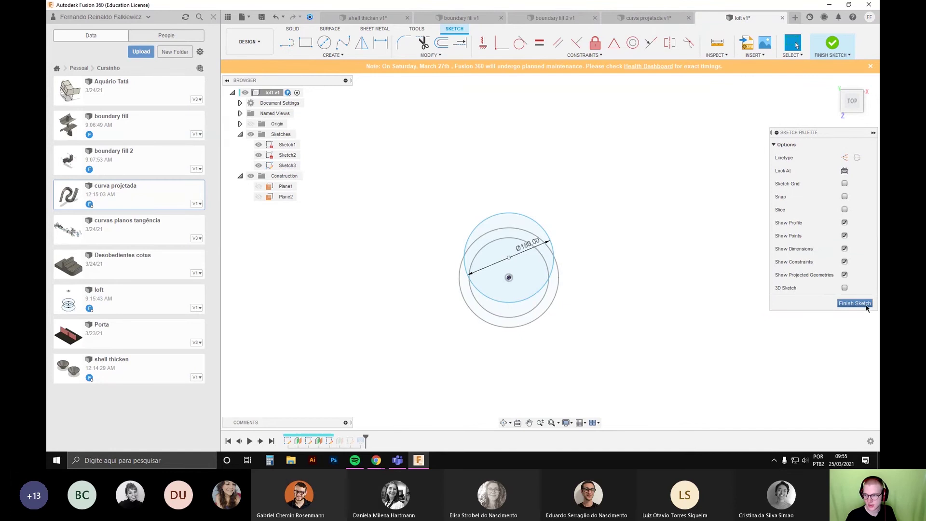
# Step: Rebuild the loft past the edited sketch and examine the body's slanted outline from the front
pyautogui.moveTo(824, 308)
pyautogui.keyDown('shift'); pyautogui.mouseDown(button='middle')
pyautogui.moveTo(597, 291)
pyautogui.moveTo(579, 271)
pyautogui.moveTo(602, 366)
pyautogui.moveTo(566, 355)
pyautogui.mouseUp(button='middle'); pyautogui.keyUp('shift')
pyautogui.keyDown('shift'); pyautogui.moveTo(481, 340); pyautogui.dragTo(773, 172, button='middle'); pyautogui.keyUp('shift')
pyautogui.click(851, 107)
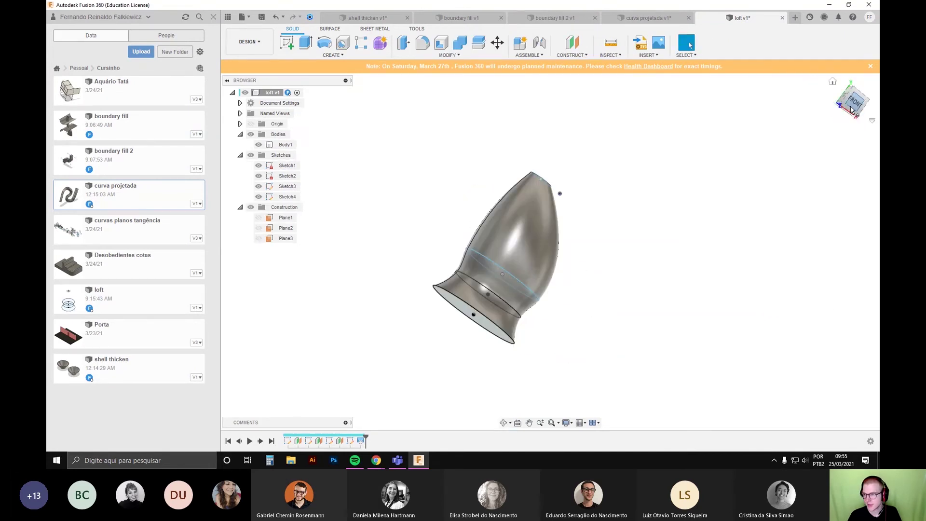
pyautogui.scroll(-1, 496, 262)
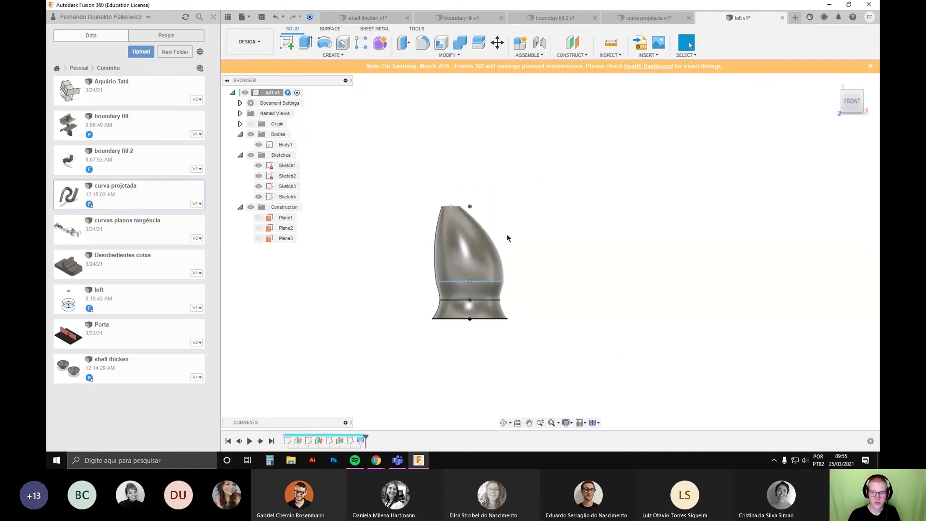
pyautogui.click(469, 230)
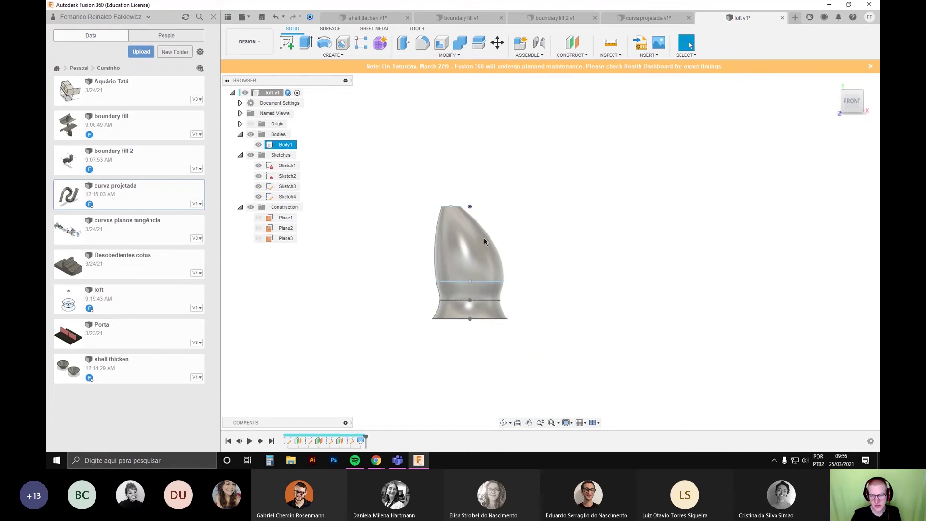
pyautogui.click(447, 202)
pyautogui.click(466, 212)
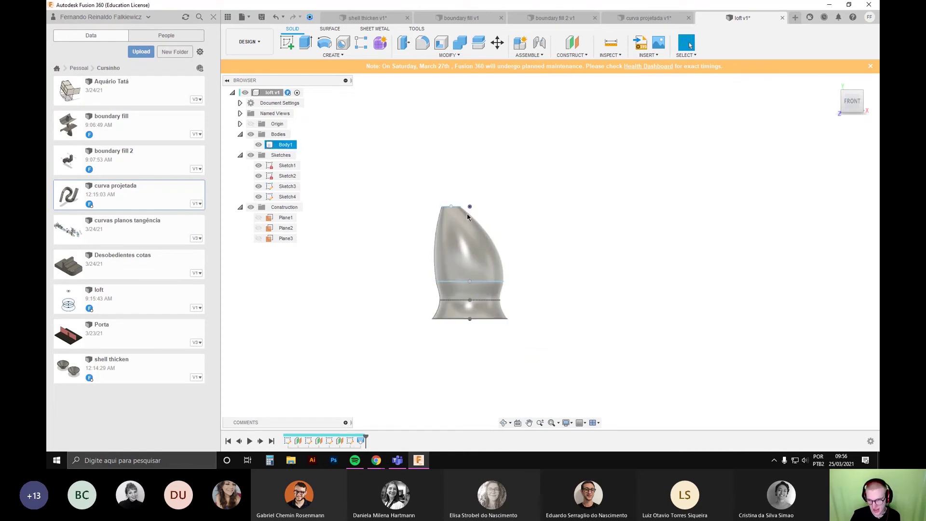
pyautogui.click(460, 193)
pyautogui.click(466, 228)
pyautogui.click(491, 213)
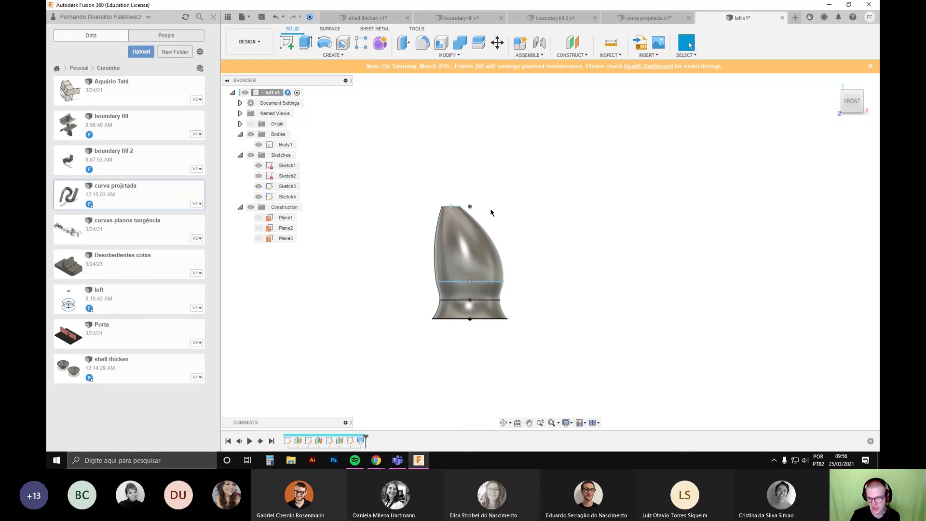
# Step: Roll the timeline back to before the loft and start a new sketch on the front origin plane
pyautogui.moveTo(366, 440); pyautogui.dragTo(356, 440)
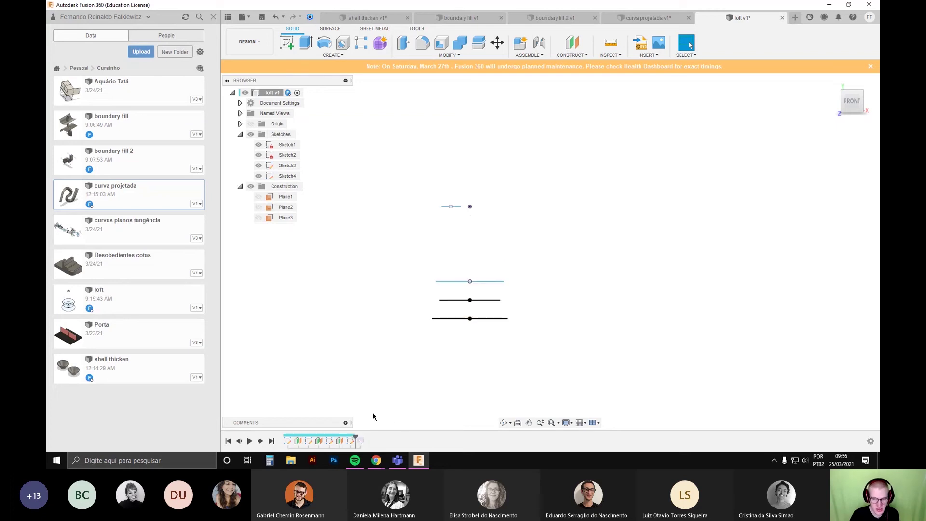
pyautogui.click(287, 43)
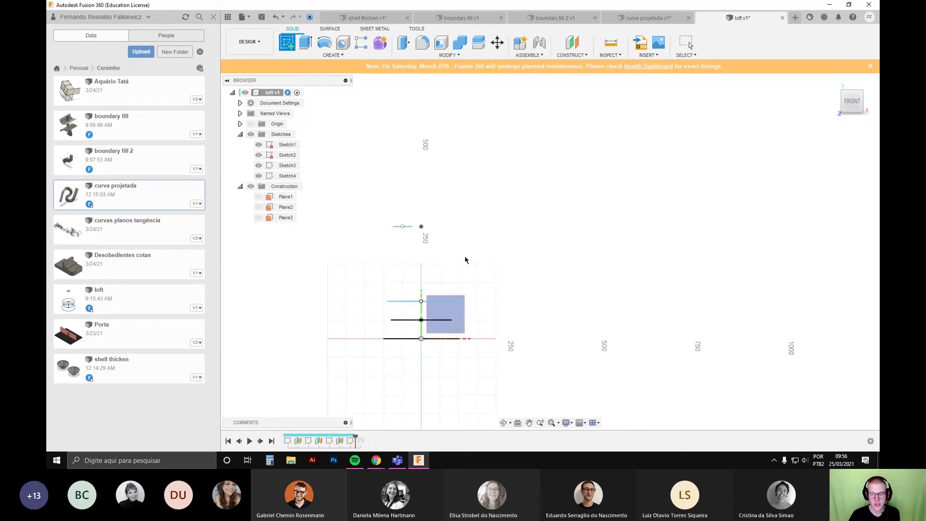
pyautogui.click(459, 313)
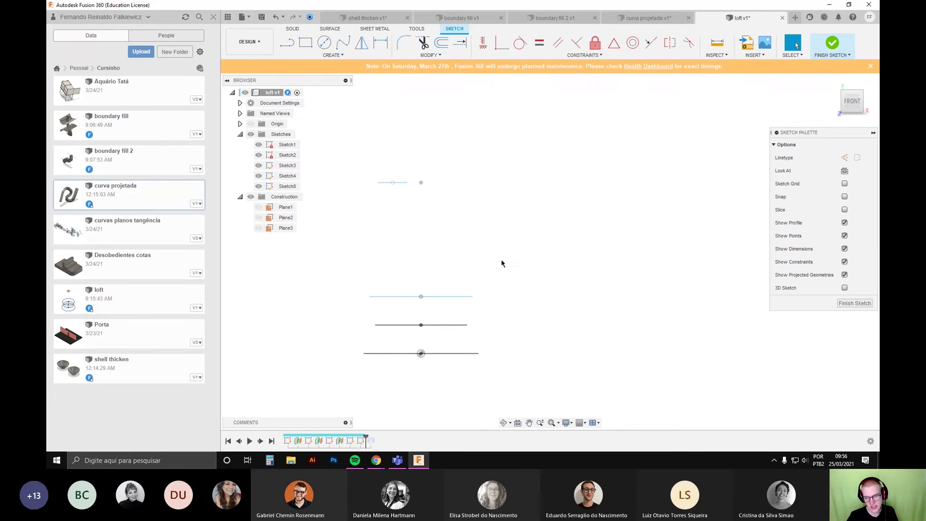
pyautogui.moveTo(505, 277)
pyautogui.mouseDown(button='middle')
pyautogui.moveTo(534, 273)
pyautogui.moveTo(528, 285)
pyautogui.moveTo(502, 270)
pyautogui.moveTo(472, 279)
pyautogui.mouseUp(button='middle')
pyautogui.scroll(2, 503, 295)
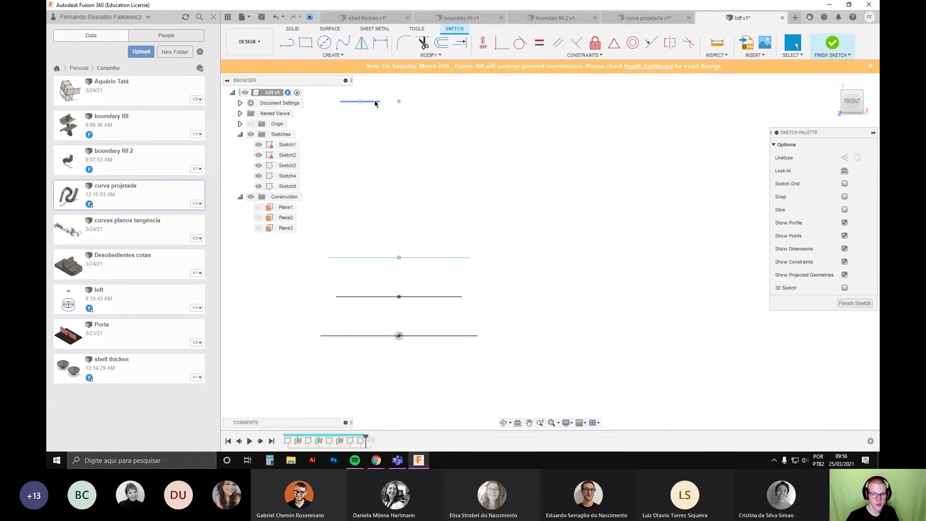
pyautogui.moveTo(404, 202); pyautogui.dragTo(421, 218, button='middle')
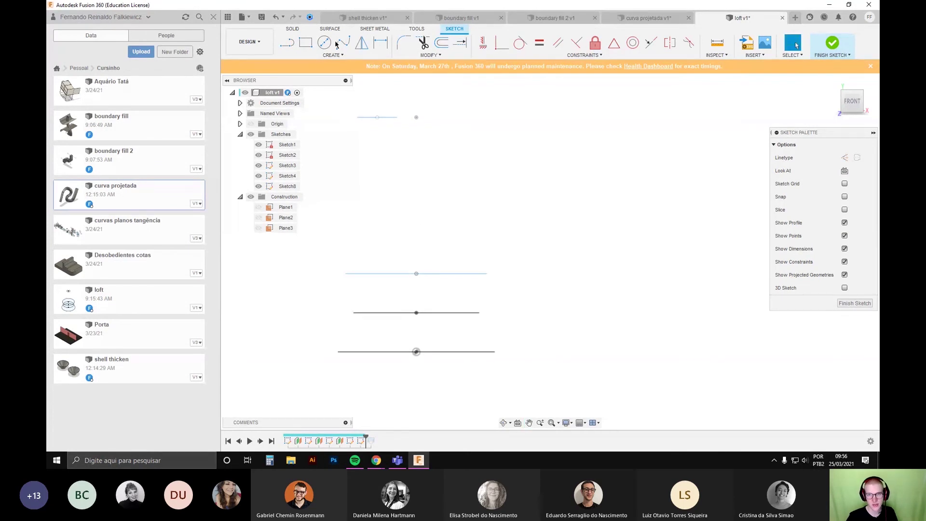
pyautogui.press('p')
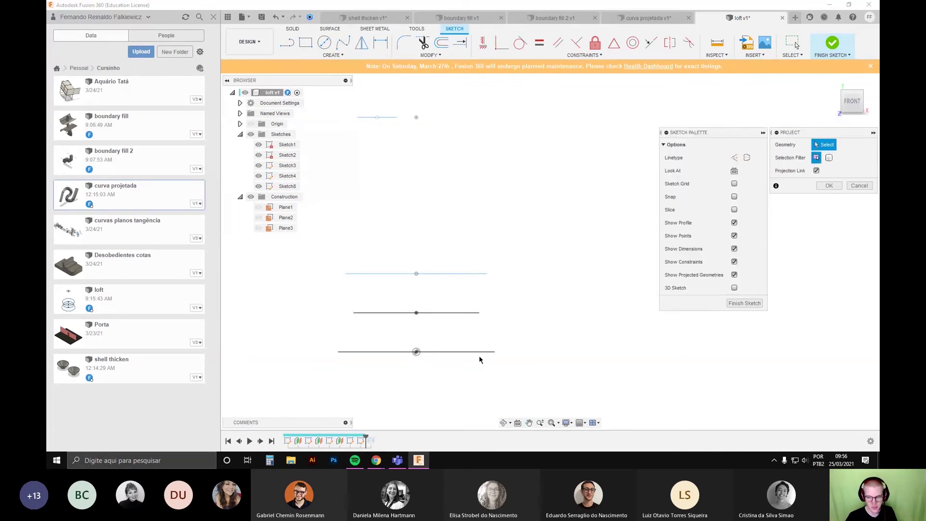
pyautogui.click(484, 353)
pyautogui.keyDown('shift'); pyautogui.moveTo(521, 309); pyautogui.dragTo(513, 340, button='middle'); pyautogui.keyUp('shift')
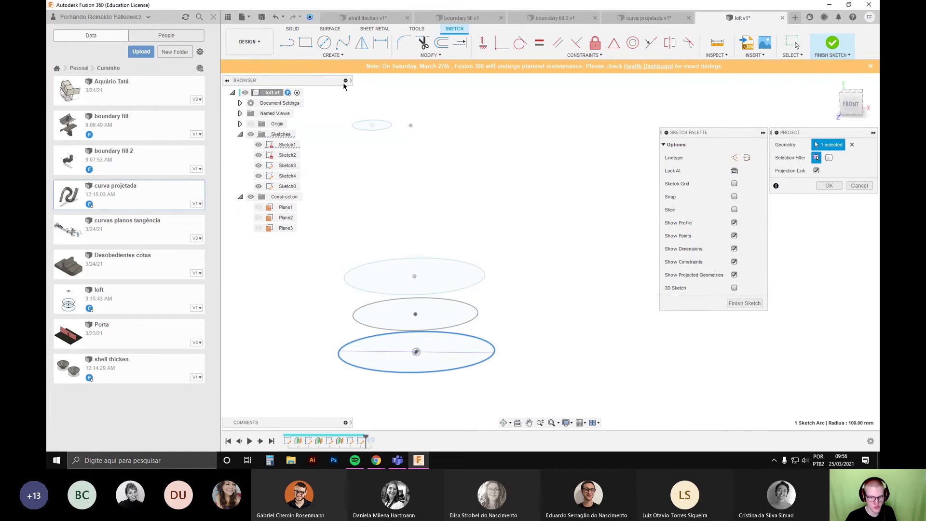
pyautogui.click(848, 106)
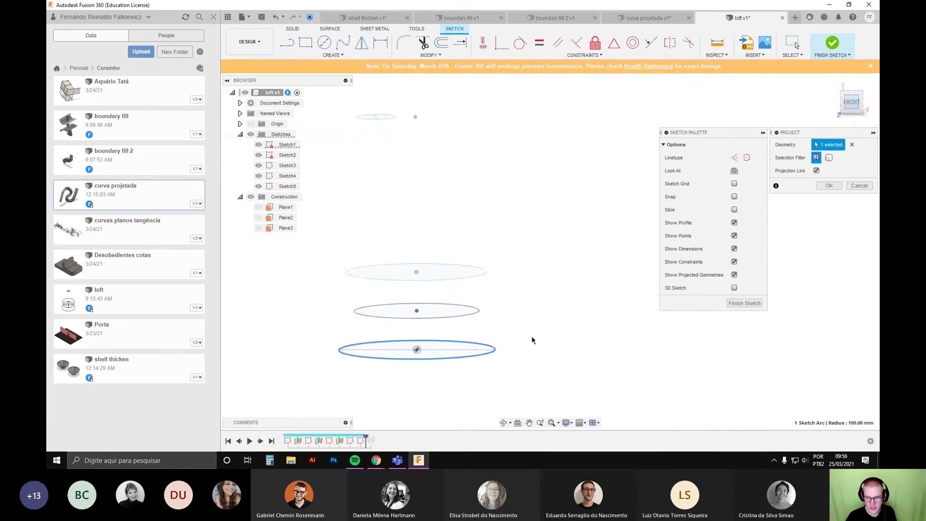
pyautogui.click(859, 185)
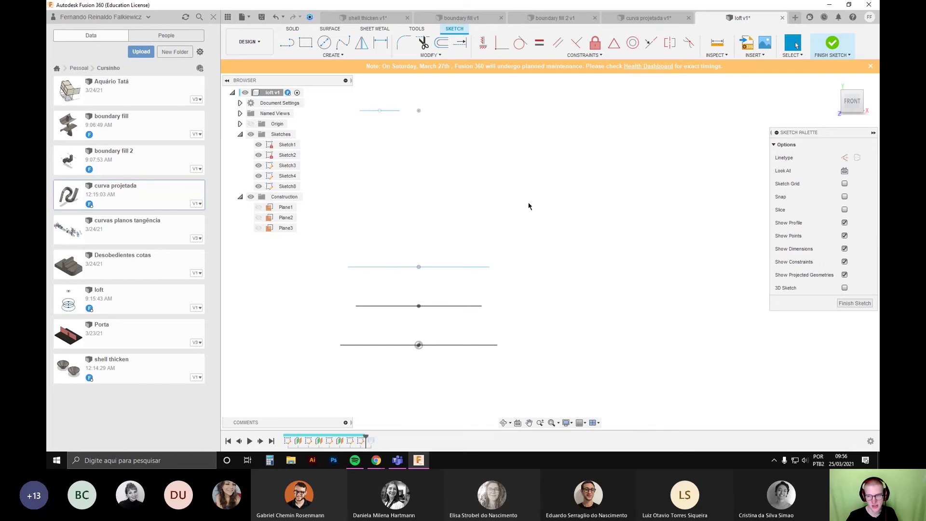
# Step: Project all four circles into the front-plane sketch as linked reference lines
pyautogui.press('p')
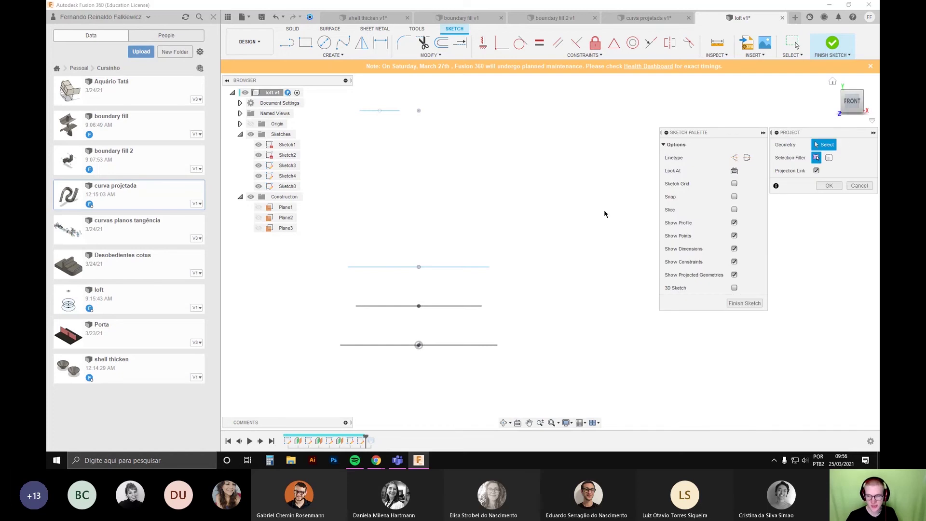
pyautogui.click(491, 344)
pyautogui.click(467, 306)
pyautogui.click(478, 268)
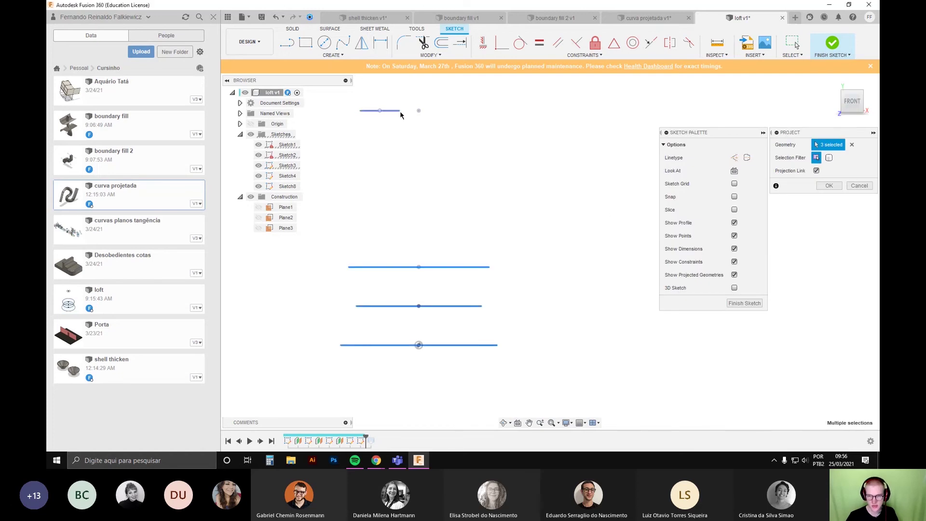
pyautogui.click(829, 185)
pyautogui.scroll(-2, 458, 198)
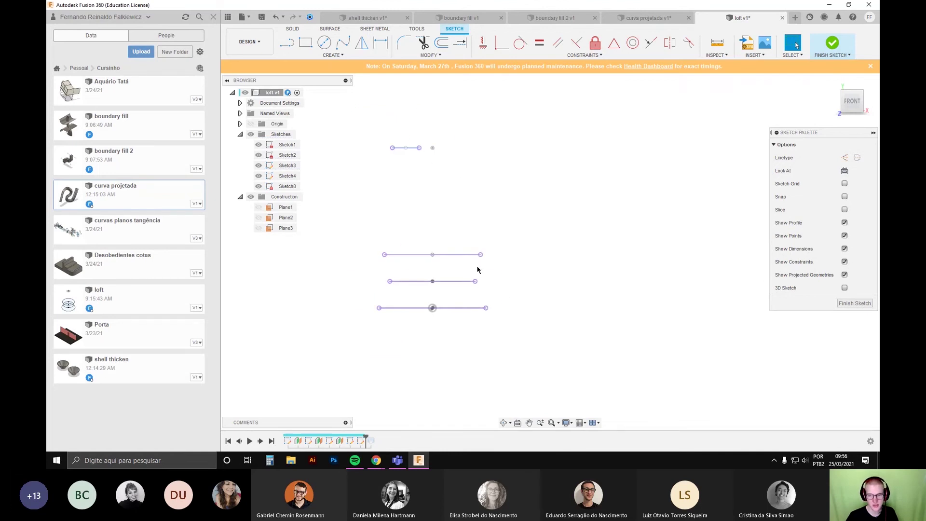
# Step: Draw a fit point spline through the positive-X ends of all four projected circles, adding free points between the upper two
pyautogui.moveTo(480, 246); pyautogui.dragTo(449, 256, button='middle')
pyautogui.click(343, 42)
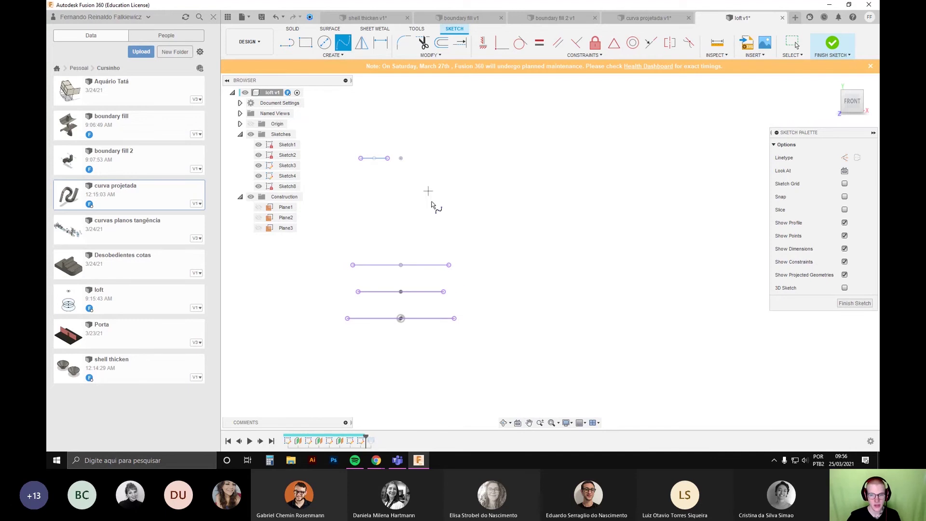
pyautogui.scroll(3, 459, 313)
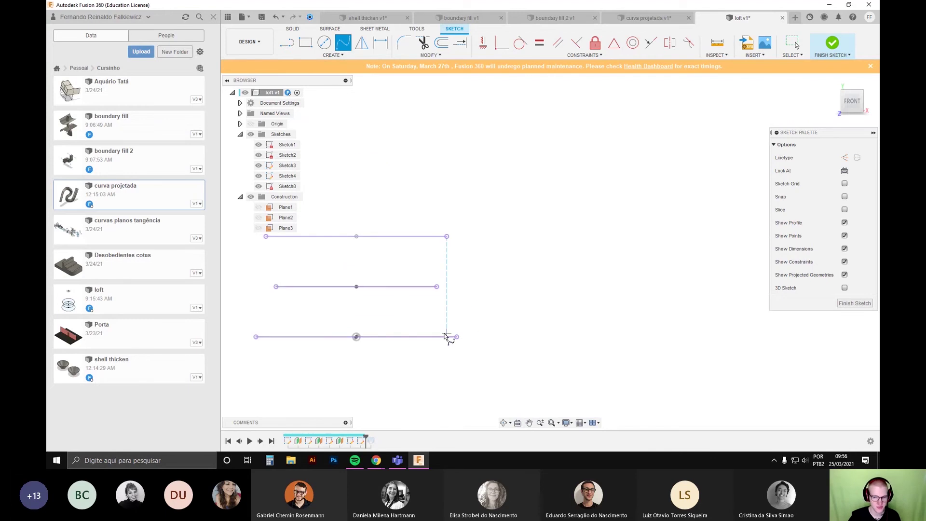
pyautogui.moveTo(500, 336); pyautogui.dragTo(563, 343, button='middle')
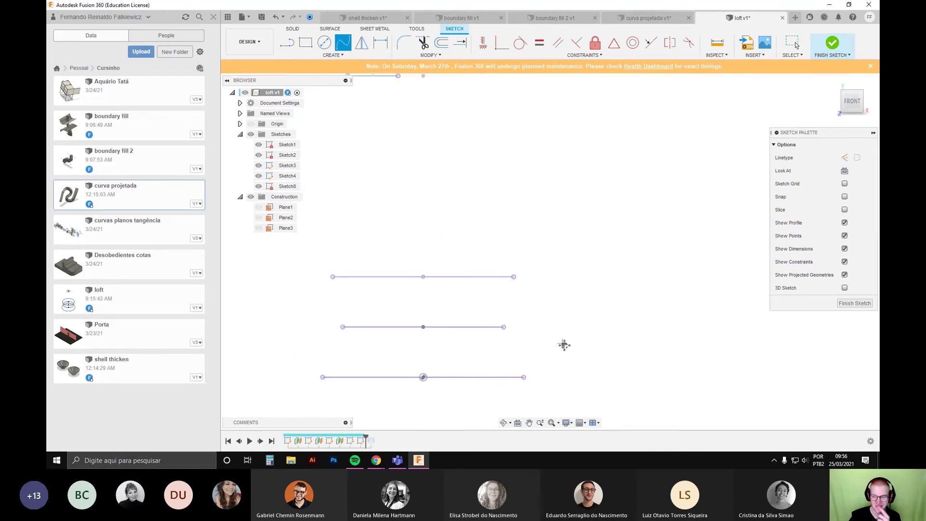
pyautogui.click(528, 381)
pyautogui.click(508, 331)
pyautogui.click(518, 280)
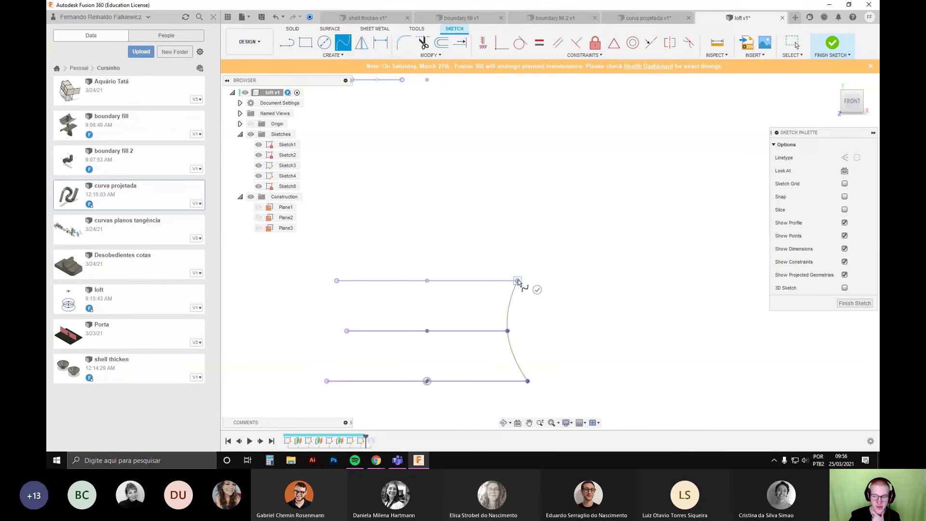
pyautogui.scroll(-2, 519, 284)
pyautogui.moveTo(508, 330); pyautogui.dragTo(498, 353, button='middle')
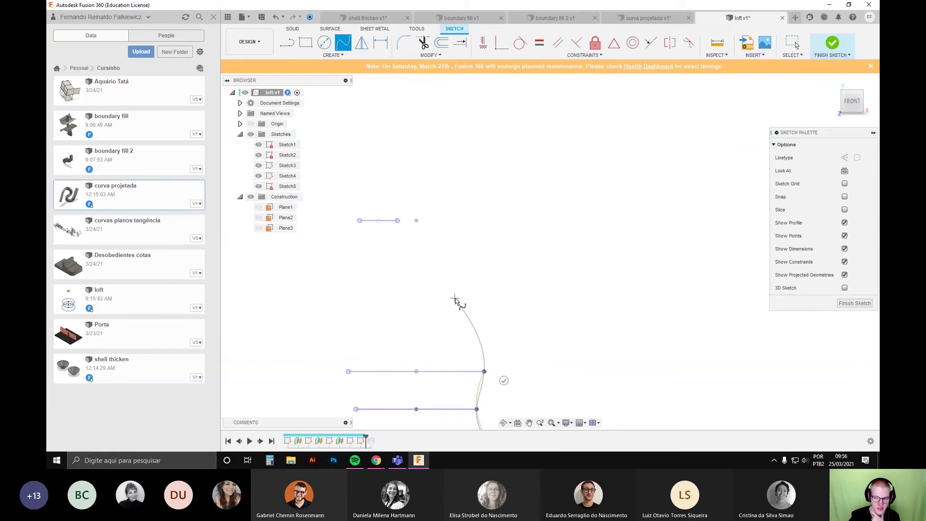
pyautogui.click(457, 298)
pyautogui.click(477, 246)
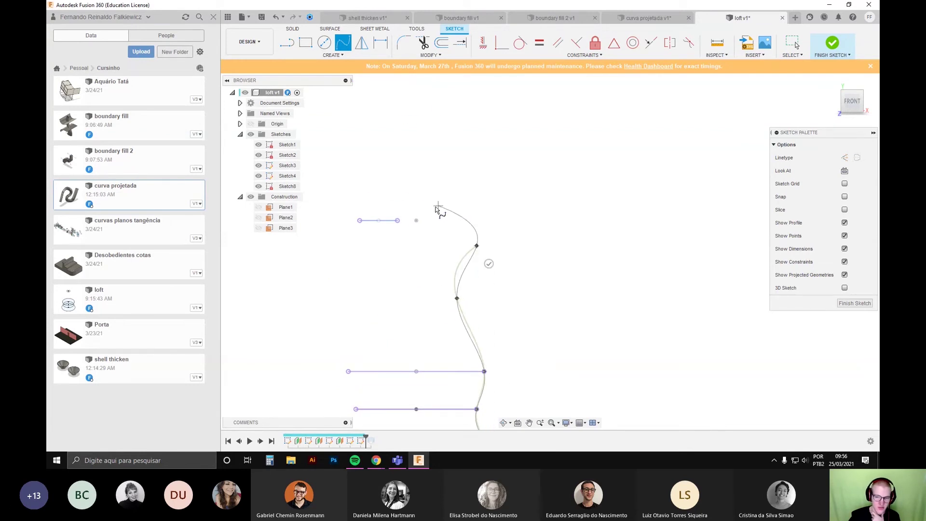
pyautogui.click(397, 220)
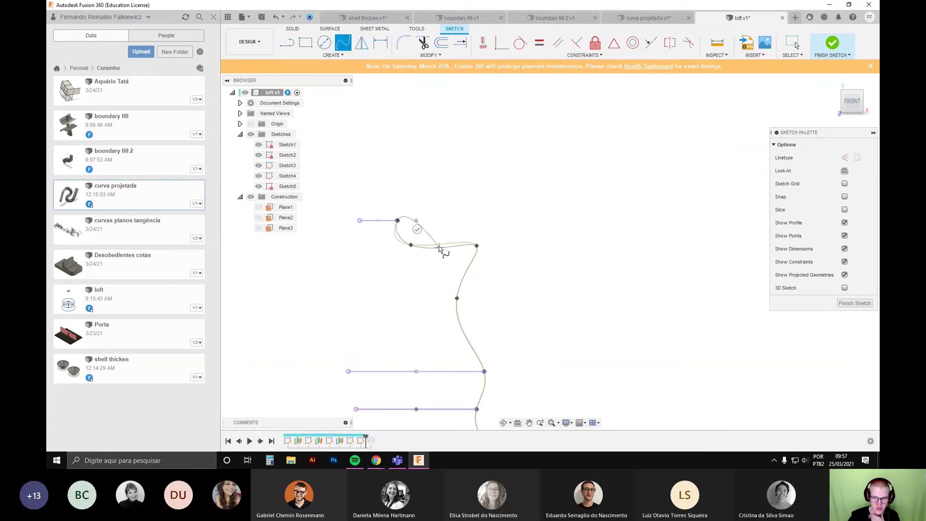
pyautogui.click(414, 231)
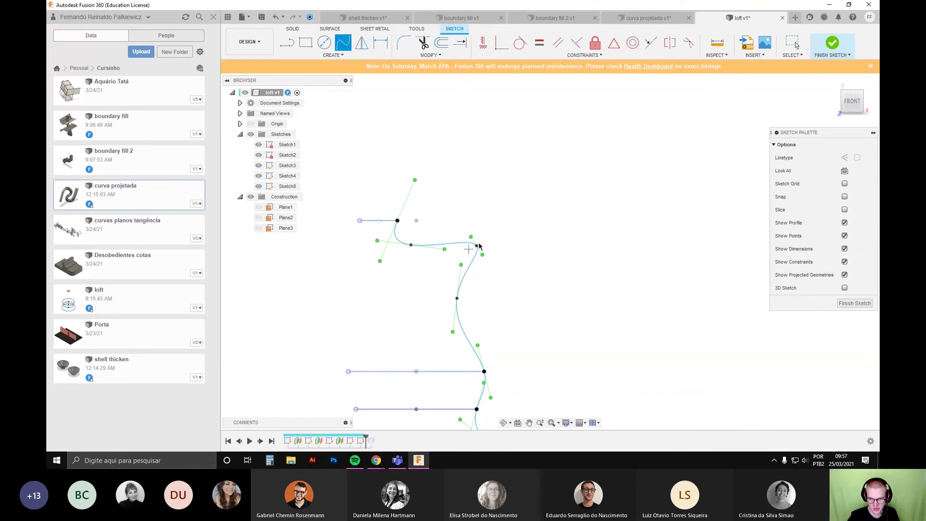
# Step: Move the spline's intermediate points inward to form a shoulder and narrow neck below the smallest circle, and finish the sketch
pyautogui.press('Escape')
pyautogui.moveTo(476, 247); pyautogui.dragTo(416, 297)
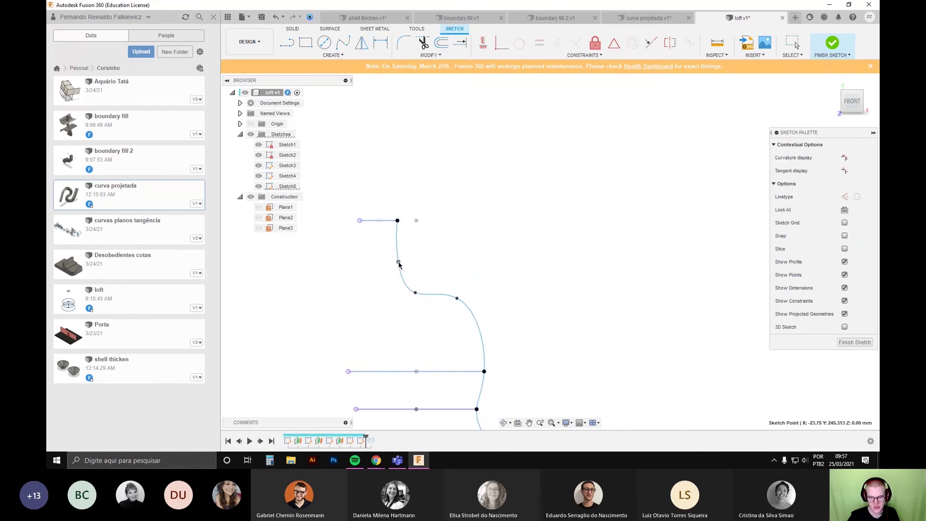
pyautogui.moveTo(411, 245); pyautogui.dragTo(410, 258)
pyautogui.click(501, 269)
pyautogui.scroll(-3, 538, 229)
pyautogui.moveTo(538, 228); pyautogui.dragTo(540, 191, button='middle')
pyautogui.scroll(3, 547, 296)
pyautogui.moveTo(547, 294); pyautogui.dragTo(569, 336, button='middle')
pyautogui.click(847, 305)
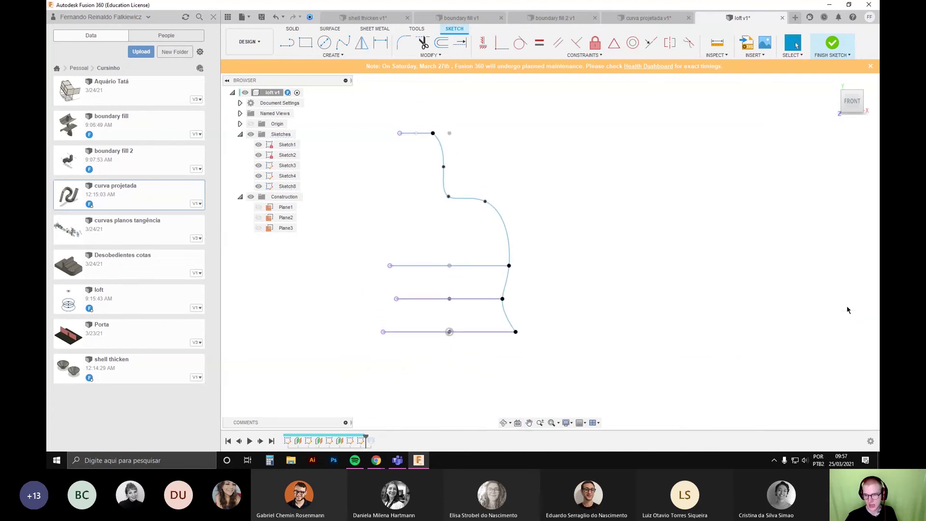
# Step: Roll the timeline forward past the loft to restore the body alongside the new spline sketch
pyautogui.scroll(-3, 621, 302)
pyautogui.moveTo(620, 302)
pyautogui.keyDown('shift'); pyautogui.mouseDown(button='middle')
pyautogui.moveTo(558, 317)
pyautogui.moveTo(504, 258)
pyautogui.moveTo(529, 274)
pyautogui.mouseUp(button='middle'); pyautogui.keyUp('shift')
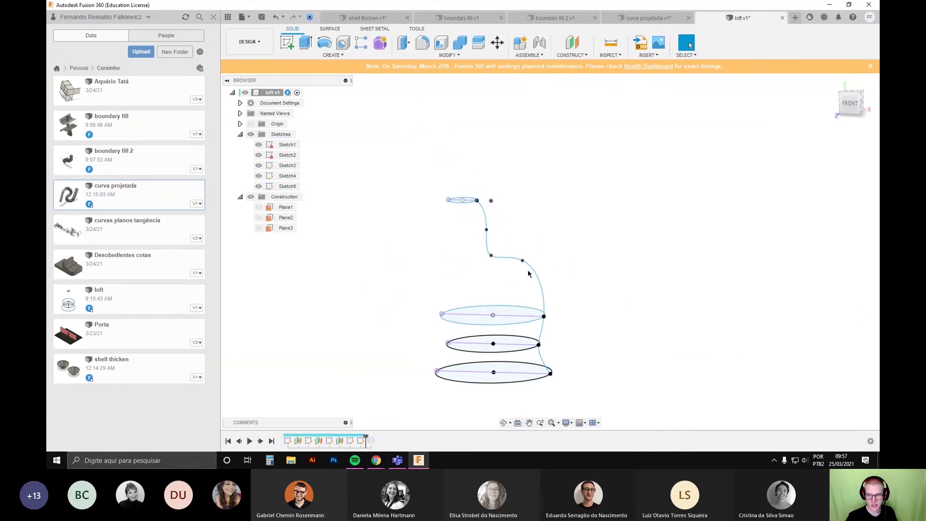
pyautogui.moveTo(365, 437); pyautogui.dragTo(376, 440)
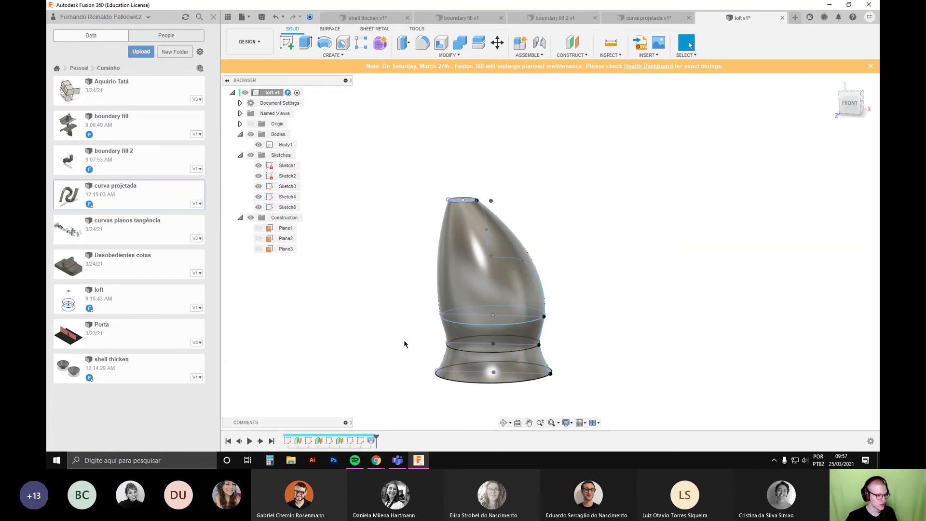
pyautogui.moveTo(403, 310); pyautogui.dragTo(383, 325, button='middle')
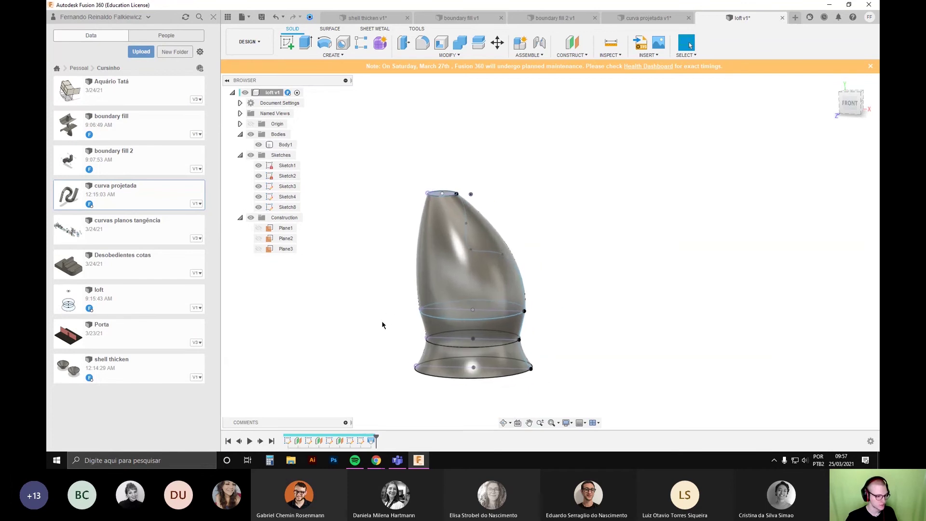
# Step: Try to add the front-plane spline as a guide rail to the loft, and cancel the edit
pyautogui.doubleClick(371, 441)
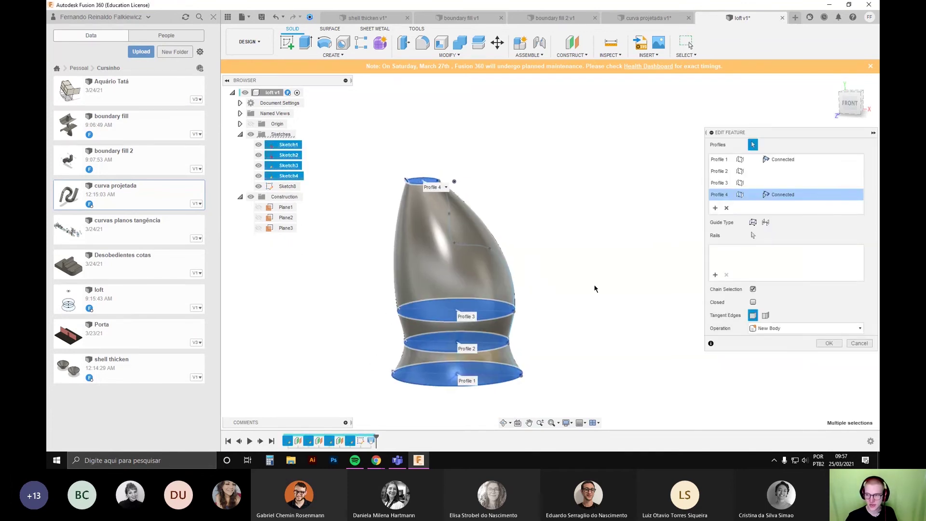
pyautogui.keyDown('shift'); pyautogui.moveTo(594, 289); pyautogui.dragTo(623, 215, button='middle'); pyautogui.keyUp('shift')
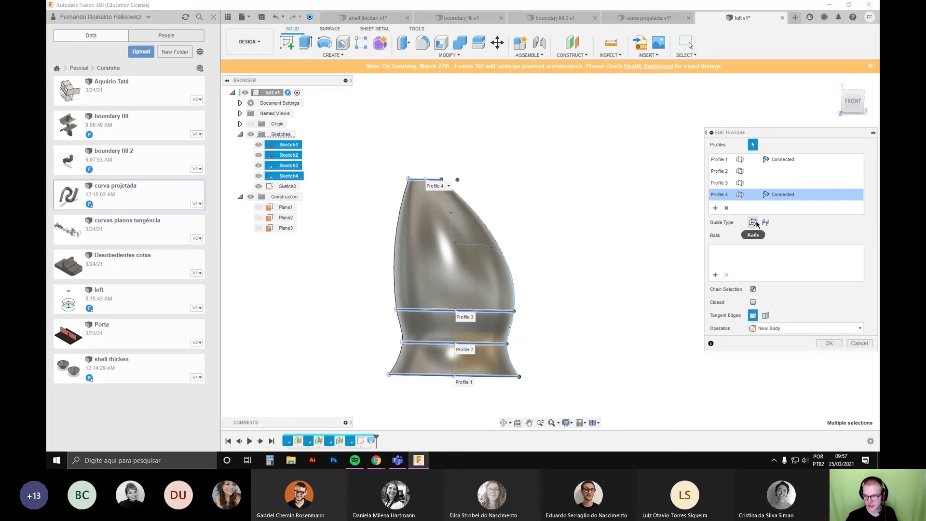
pyautogui.click(754, 235)
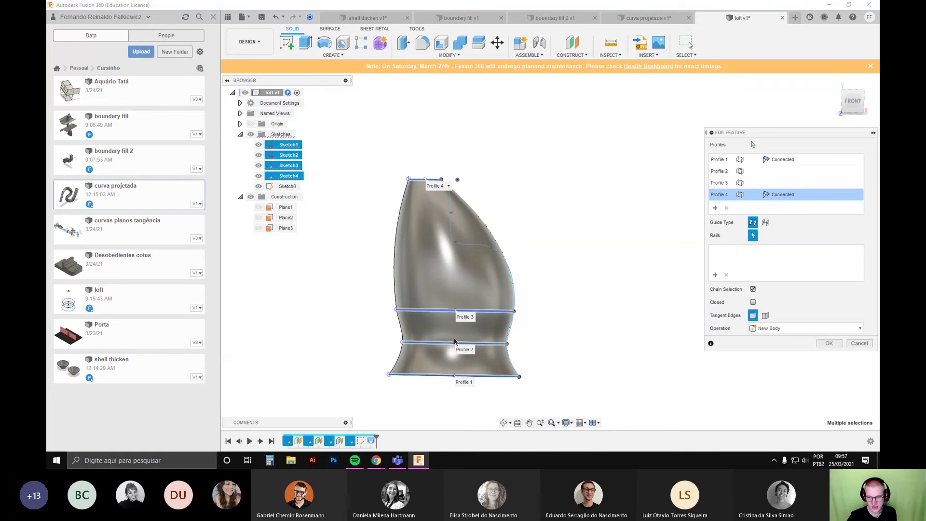
pyautogui.click(489, 247)
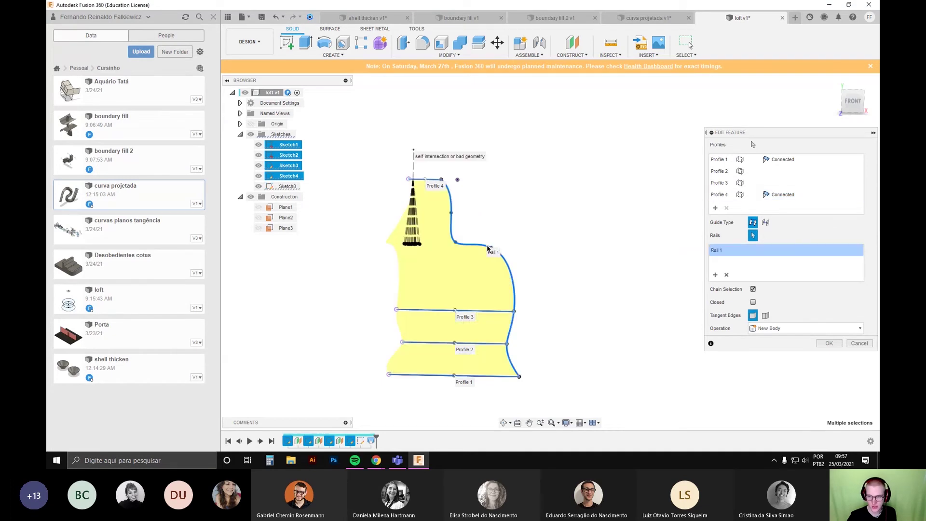
pyautogui.scroll(3, 420, 204)
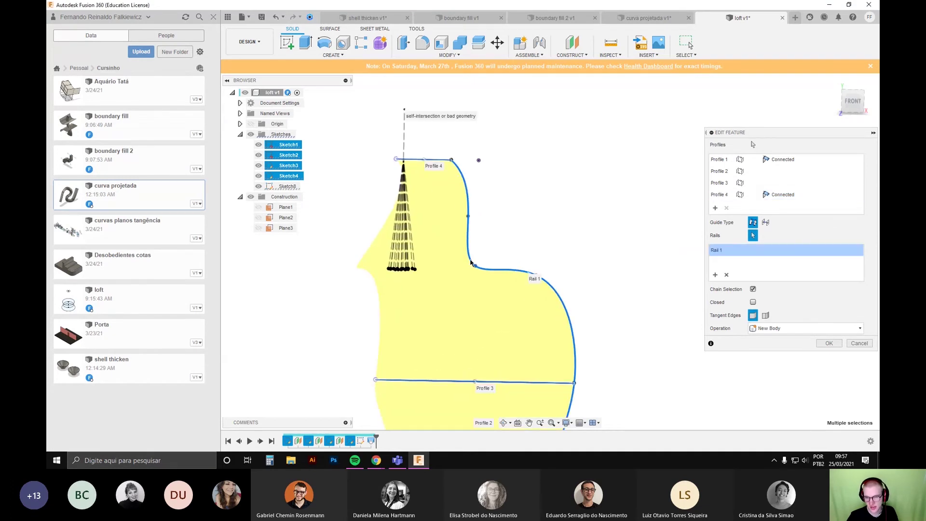
pyautogui.moveTo(450, 279)
pyautogui.keyDown('shift'); pyautogui.mouseDown(button='middle')
pyautogui.moveTo(476, 324)
pyautogui.moveTo(493, 234)
pyautogui.moveTo(457, 271)
pyautogui.moveTo(457, 291)
pyautogui.moveTo(463, 275)
pyautogui.mouseUp(button='middle'); pyautogui.keyUp('shift')
pyautogui.moveTo(538, 306); pyautogui.dragTo(515, 236, button='middle')
pyautogui.click(868, 344)
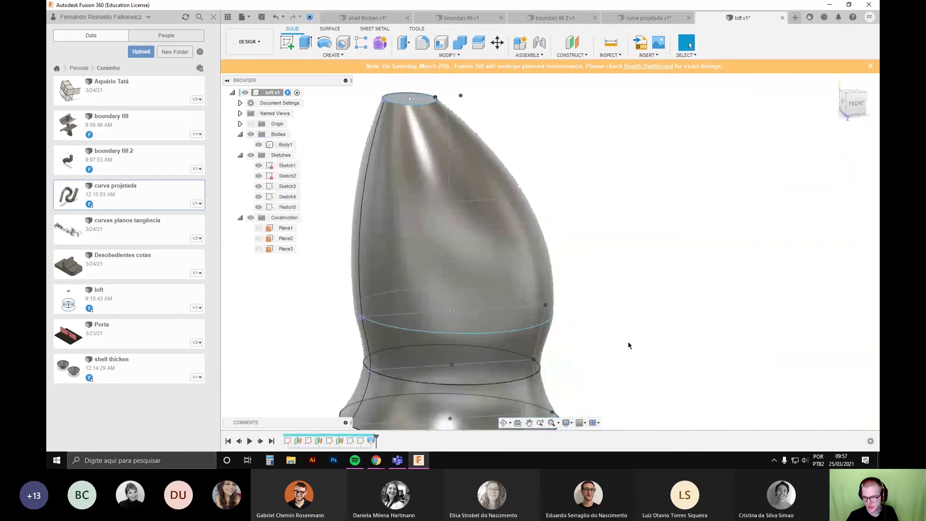
# Step: Soften the spline's shoulder by moving its intermediate points outward, and edit the loft to use the spline as its rail
pyautogui.scroll(-3, 599, 322)
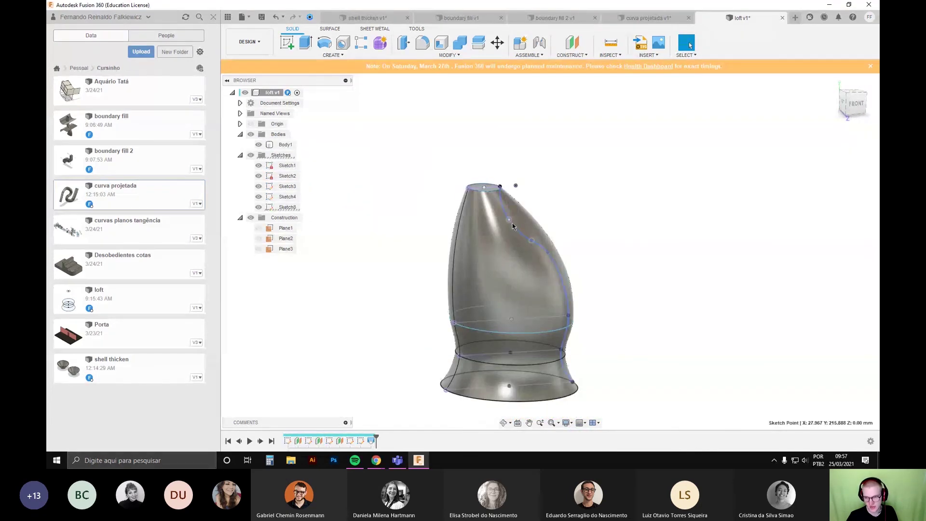
pyautogui.moveTo(517, 222); pyautogui.dragTo(478, 204, button='middle')
pyautogui.doubleClick(371, 441)
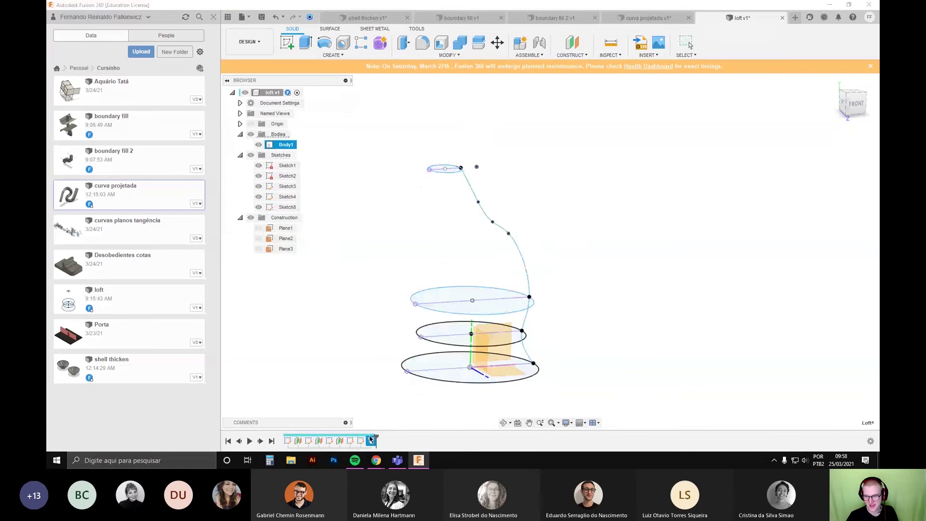
pyautogui.click(753, 235)
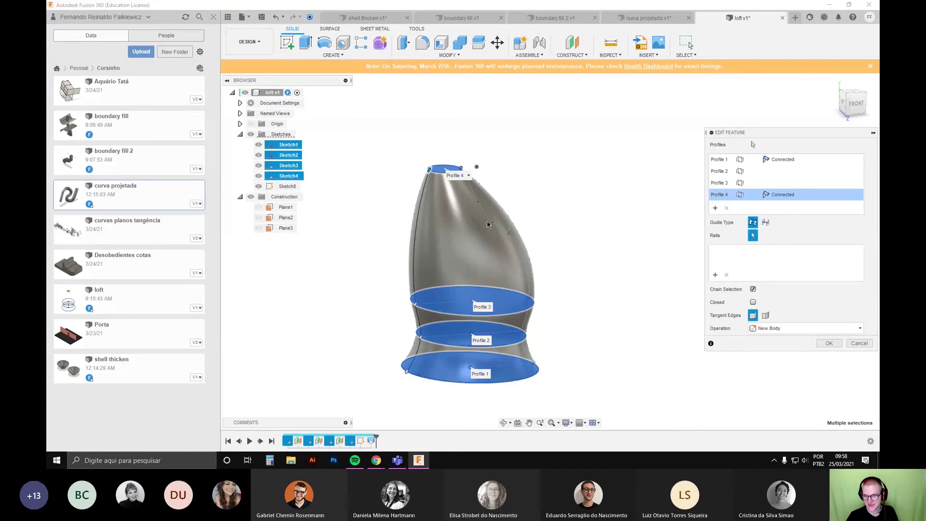
pyautogui.click(488, 225)
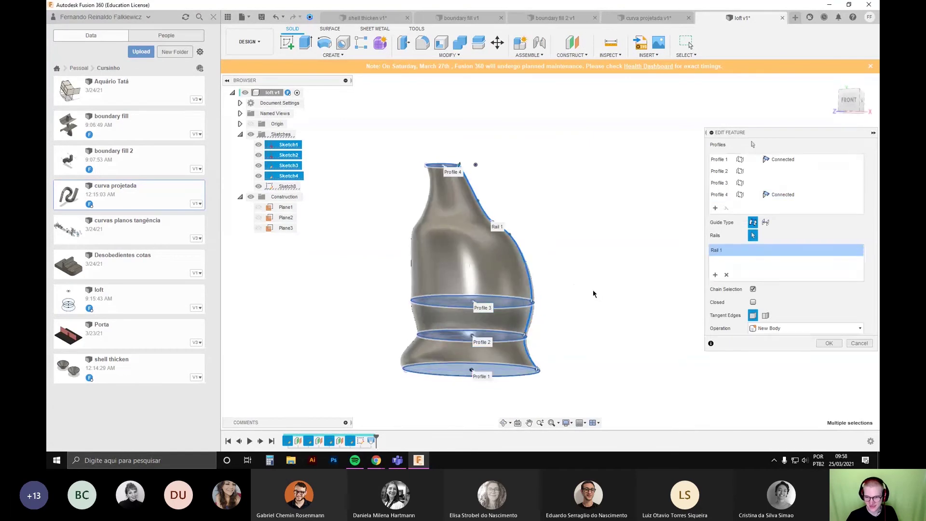
# Step: Remove the rail from the loft to compare the shapes, and select the spline as its rail again
pyautogui.scroll(2, 502, 269)
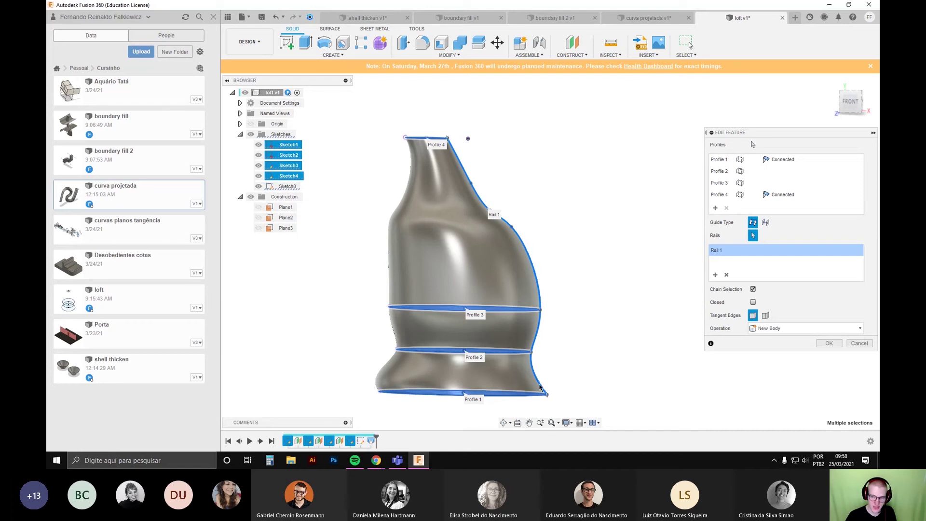
pyautogui.scroll(-3, 539, 280)
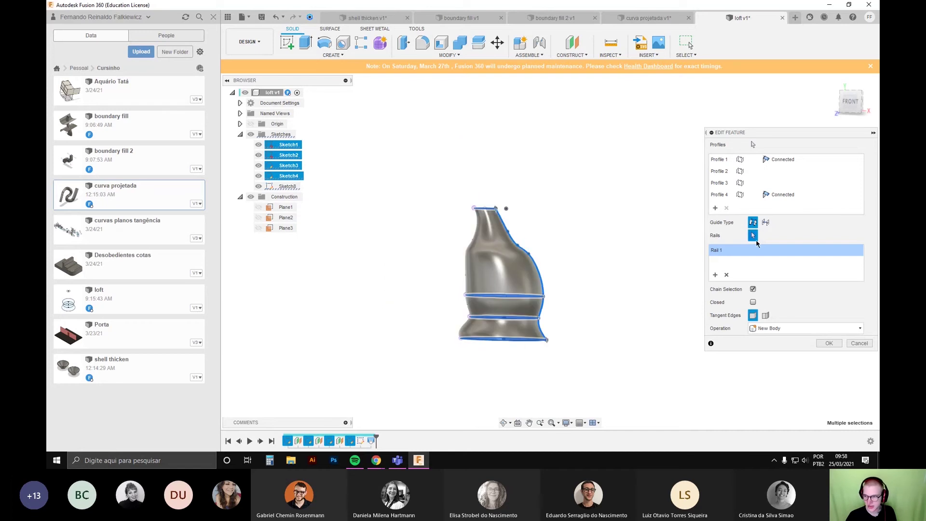
pyautogui.click(726, 275)
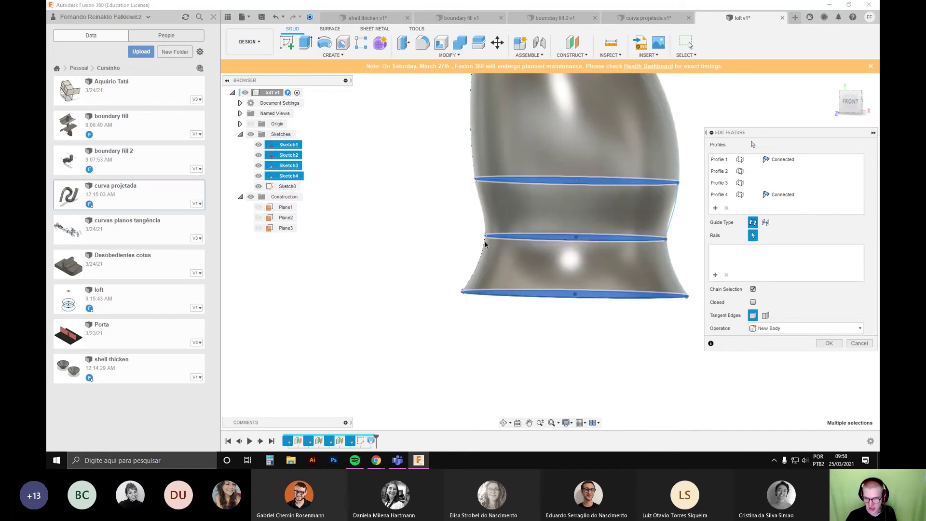
pyautogui.moveTo(429, 340); pyautogui.dragTo(358, 412, button='middle')
pyautogui.scroll(-2, 418, 221)
pyautogui.moveTo(418, 221); pyautogui.dragTo(423, 203, button='middle')
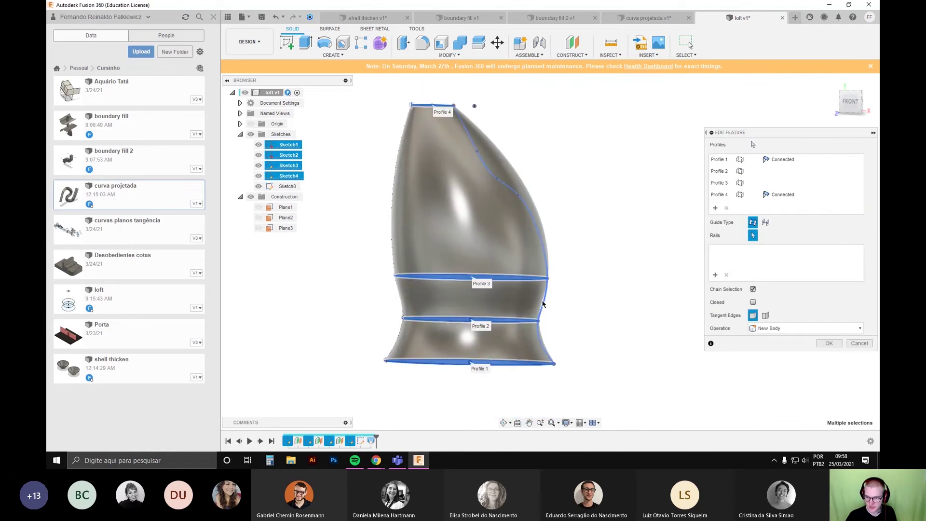
pyautogui.click(543, 301)
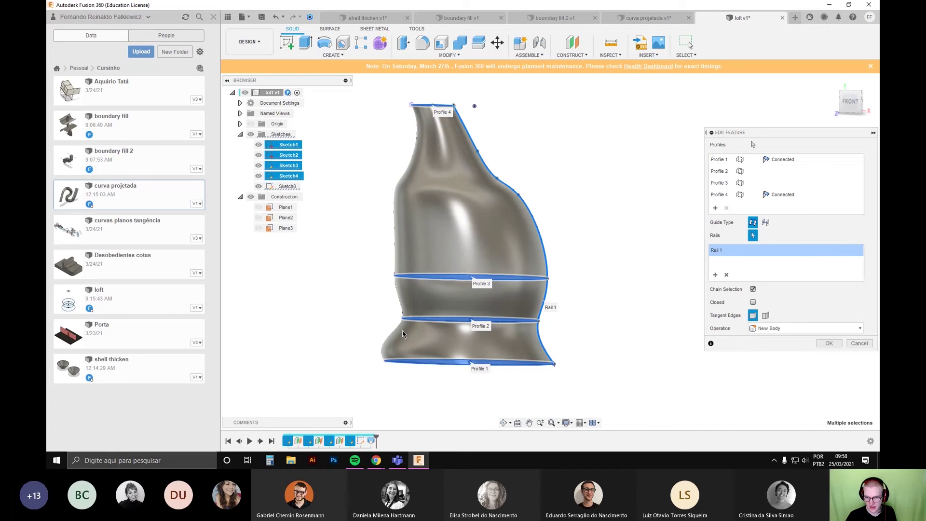
# Step: Inspect the rail-guided loft from the front and the left side, and accept the loft edit
pyautogui.moveTo(404, 306); pyautogui.dragTo(379, 322, button='middle')
pyautogui.scroll(-2, 378, 323)
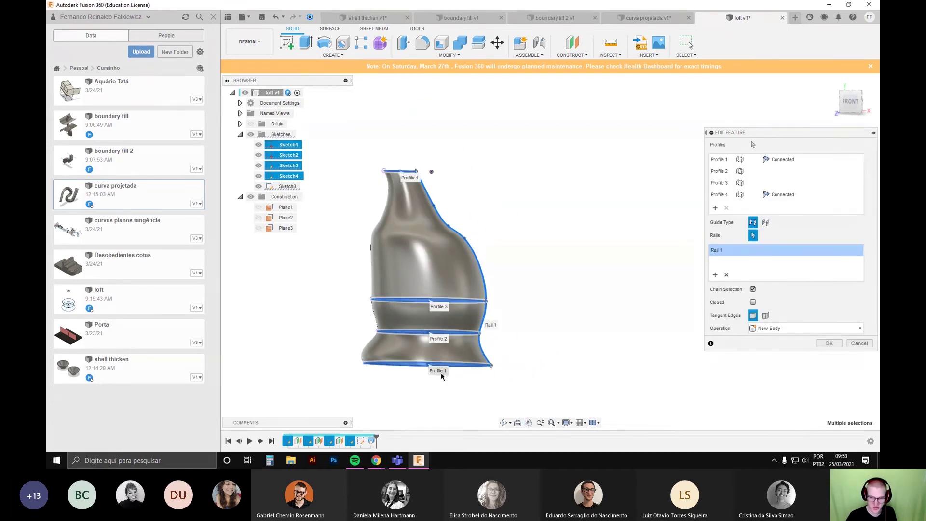
pyautogui.keyDown('shift'); pyautogui.moveTo(343, 325); pyautogui.dragTo(363, 334, button='middle'); pyautogui.keyUp('shift')
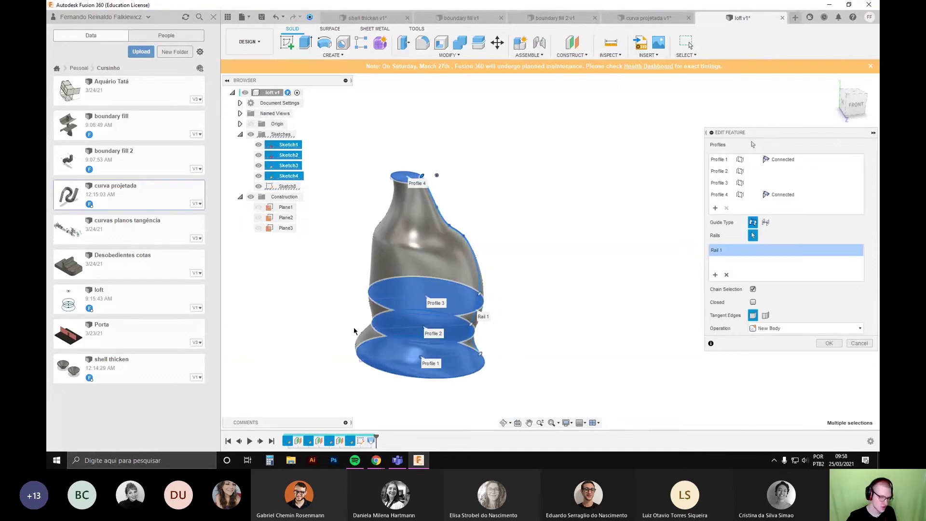
pyautogui.keyDown('shift'); pyautogui.moveTo(524, 281); pyautogui.dragTo(505, 276, button='middle'); pyautogui.keyUp('shift')
pyautogui.scroll(-3, 512, 280)
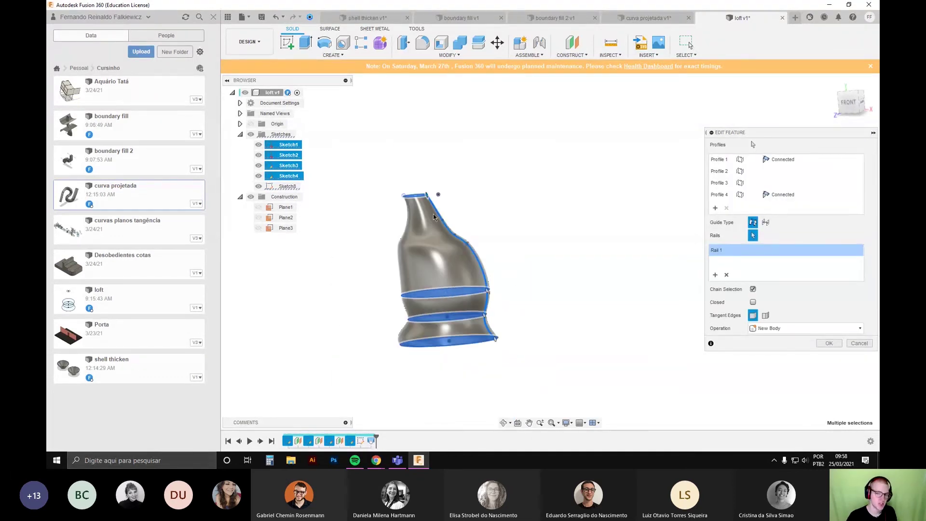
pyautogui.keyDown('shift'); pyautogui.moveTo(522, 362); pyautogui.dragTo(549, 374, button='middle'); pyautogui.keyUp('shift')
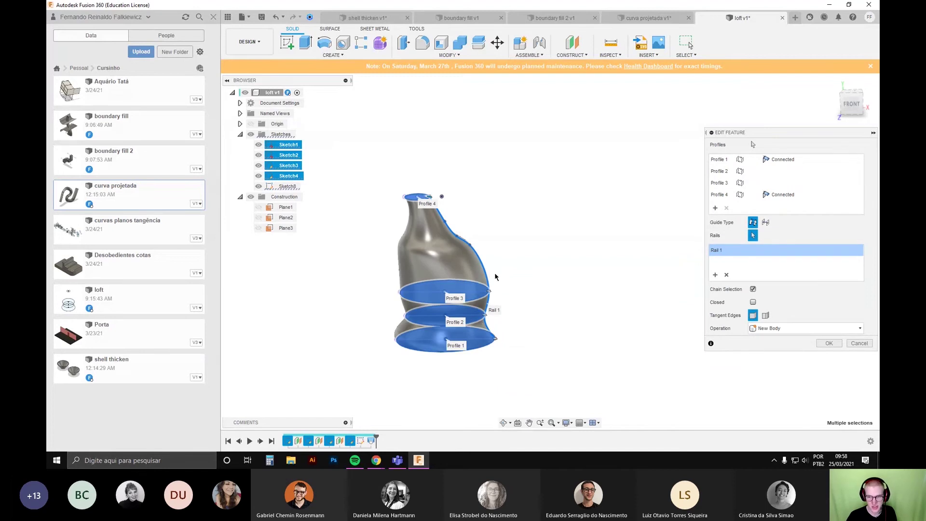
pyautogui.keyDown('shift'); pyautogui.moveTo(394, 354); pyautogui.dragTo(461, 352, button='middle'); pyautogui.keyUp('shift')
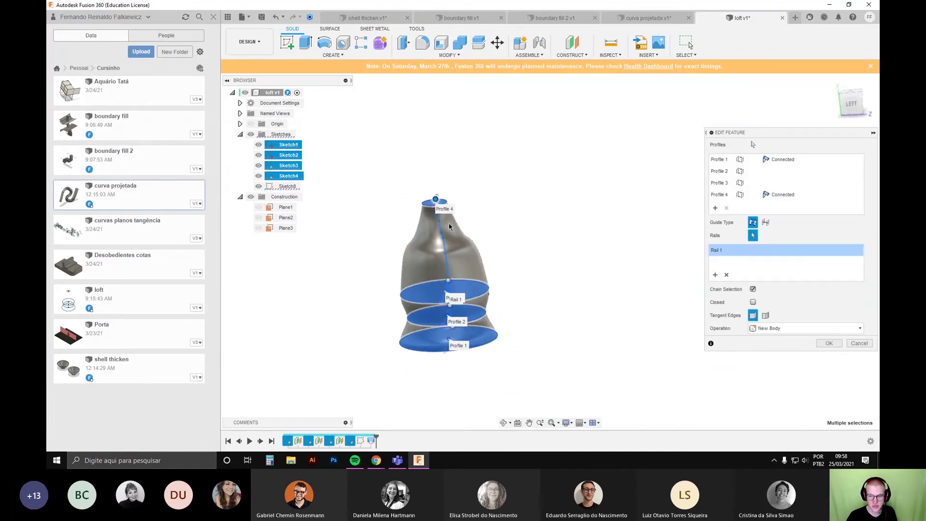
pyautogui.click(852, 104)
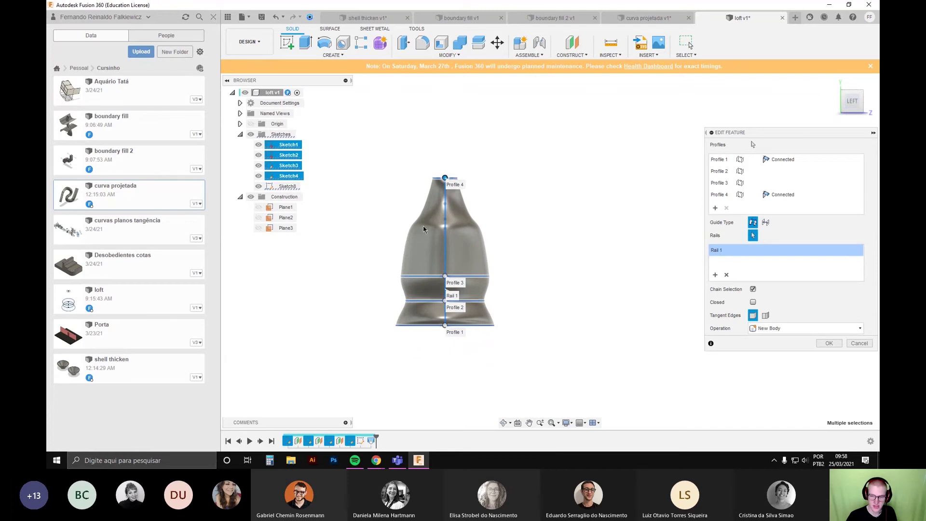
pyautogui.moveTo(497, 222); pyautogui.dragTo(532, 259, button='middle')
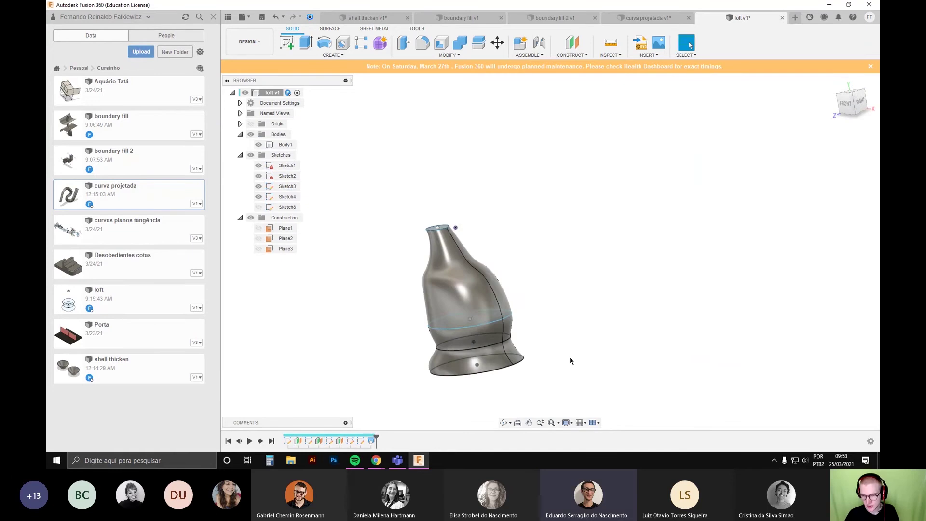
# Step: Make the rail spline's sketch visible again alongside the finished lofted body
pyautogui.keyDown('shift'); pyautogui.moveTo(571, 360); pyautogui.dragTo(355, 279, button='middle'); pyautogui.keyUp('shift')
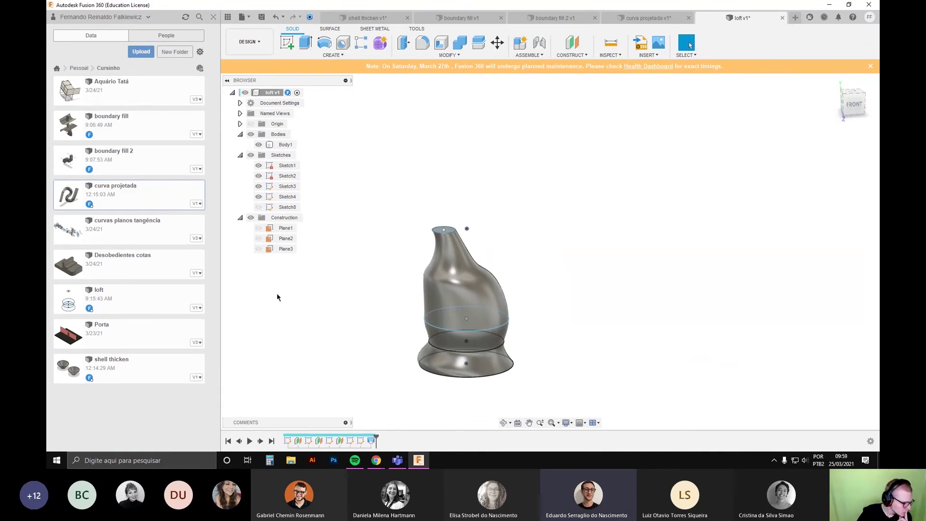
pyautogui.moveTo(289, 271); pyautogui.dragTo(313, 260, button='middle')
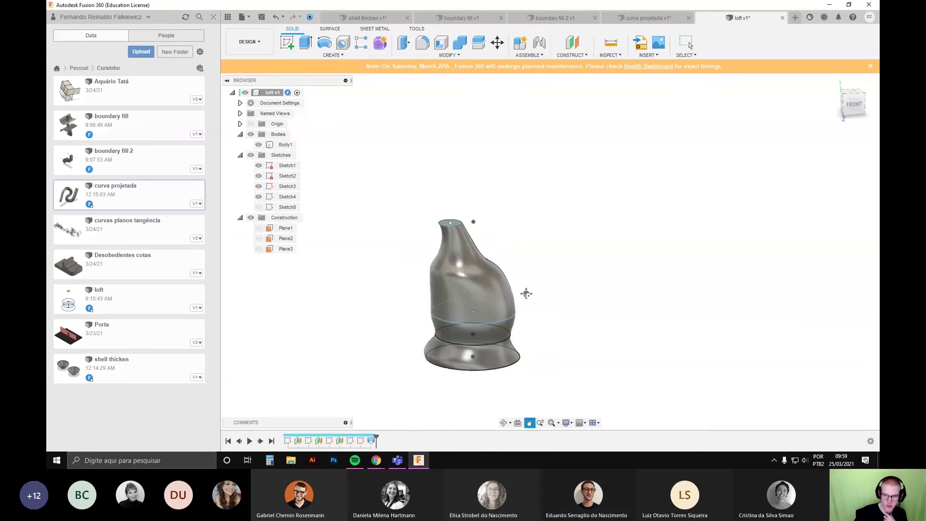
pyautogui.scroll(3, 495, 275)
pyautogui.click(502, 267)
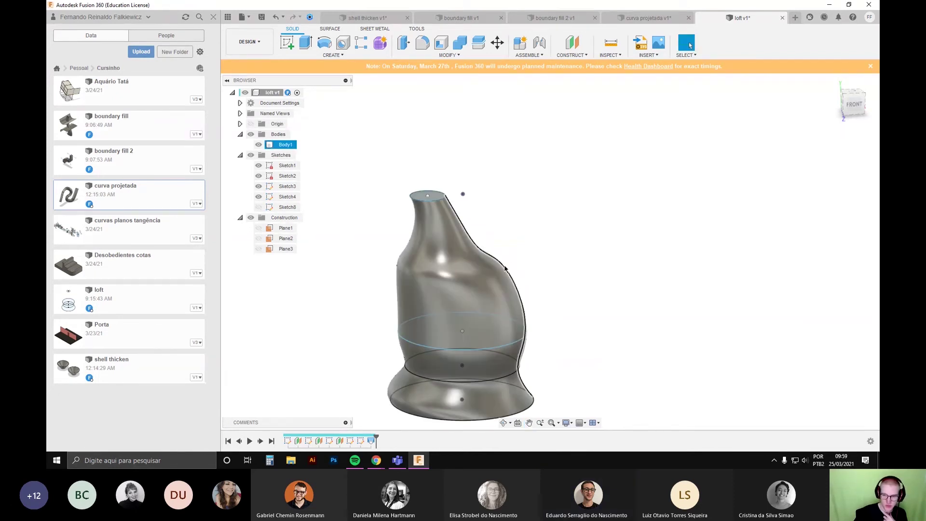
pyautogui.scroll(-2, 539, 290)
pyautogui.moveTo(617, 323)
pyautogui.keyDown('shift'); pyautogui.mouseDown(button='middle')
pyautogui.moveTo(623, 304)
pyautogui.moveTo(616, 314)
pyautogui.moveTo(572, 313)
pyautogui.mouseUp(button='middle'); pyautogui.keyUp('shift')
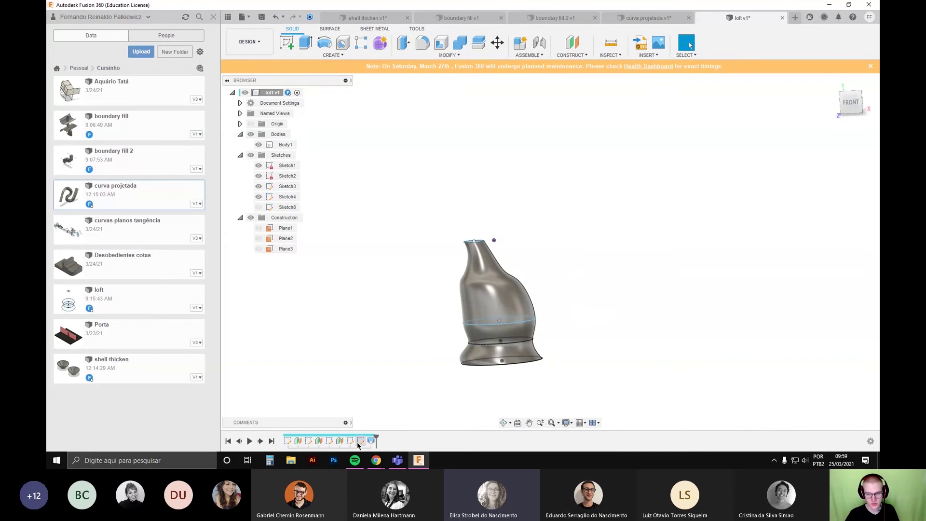
pyautogui.click(361, 440)
pyautogui.click(258, 207)
# Step: Examine how the spline rail and the projected circle lines line up with the profiles of the lofted body
pyautogui.moveTo(370, 326); pyautogui.dragTo(300, 333, button='middle')
pyautogui.scroll(2, 494, 314)
pyautogui.keyDown('shift'); pyautogui.moveTo(534, 276); pyautogui.dragTo(505, 284, button='middle'); pyautogui.keyUp('shift')
pyautogui.scroll(2, 488, 285)
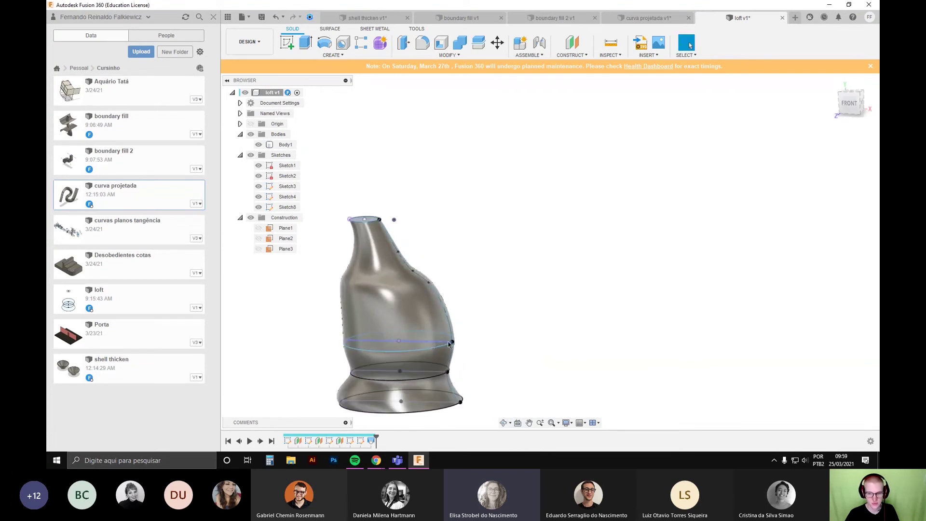
pyautogui.moveTo(526, 334); pyautogui.dragTo(537, 305, button='middle')
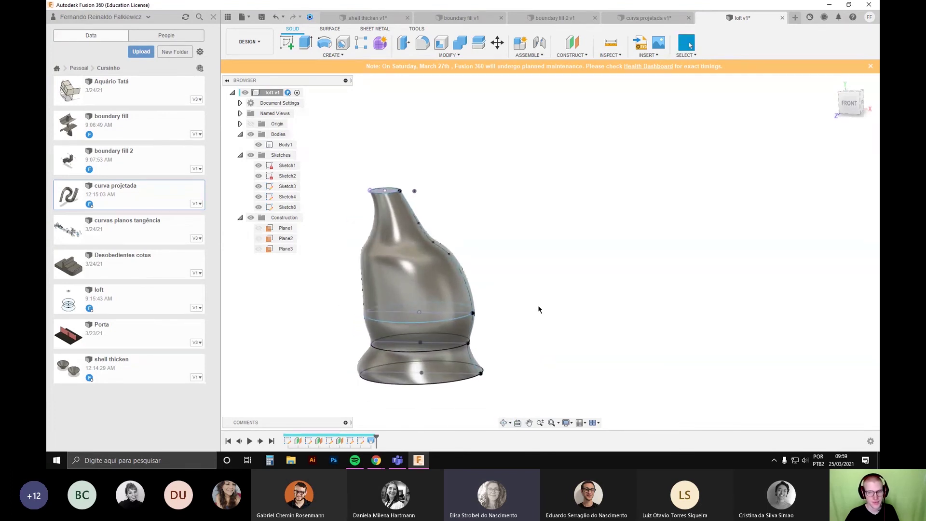
pyautogui.scroll(1, 499, 313)
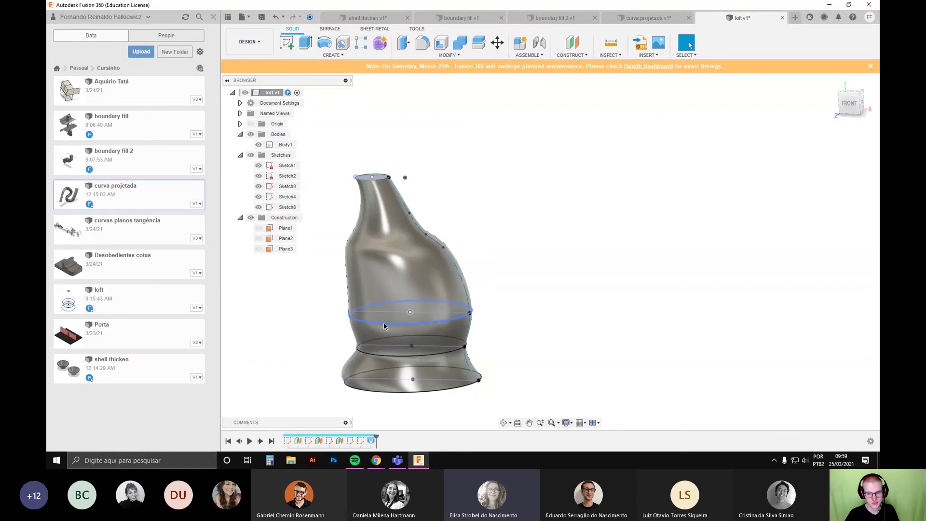
pyautogui.moveTo(538, 321); pyautogui.dragTo(543, 317, button='middle')
pyautogui.scroll(2, 446, 314)
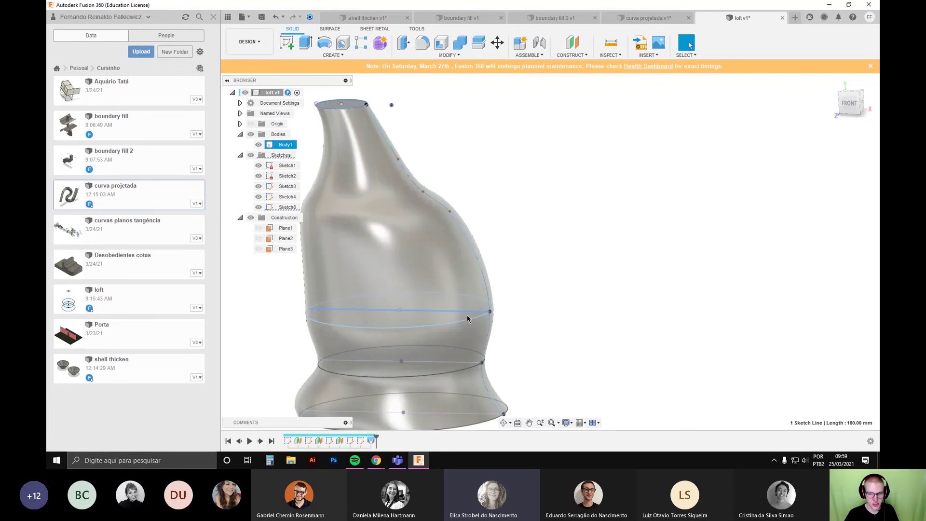
pyautogui.scroll(-3, 532, 328)
pyautogui.moveTo(532, 331); pyautogui.dragTo(510, 334, button='middle')
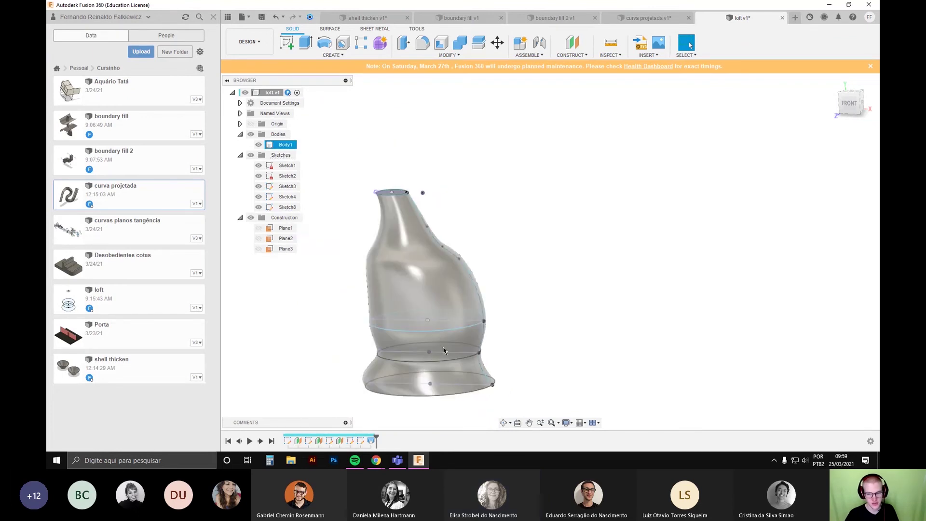
# Step: Open the sketch of the third circle from the base for review, finish it, and inspect the loft at an angle from above
pyautogui.click(441, 332)
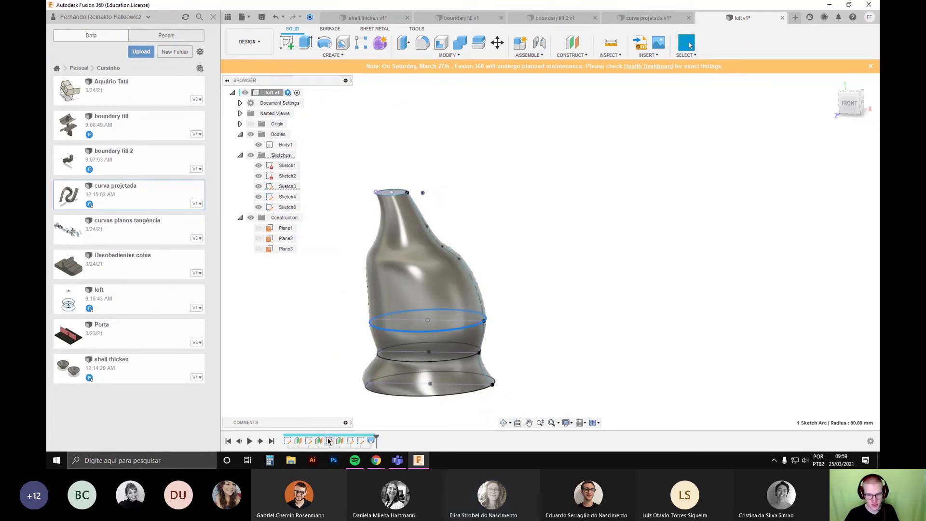
pyautogui.doubleClick(329, 441)
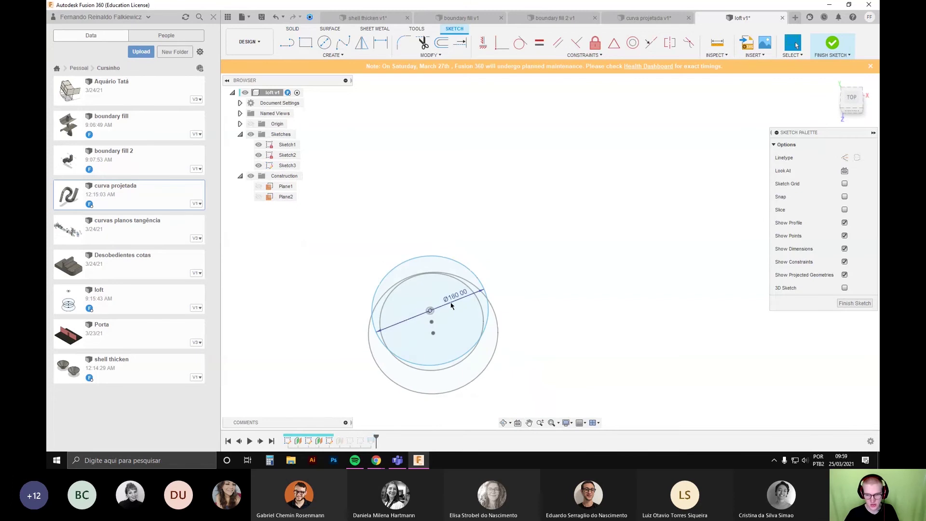
pyautogui.click(855, 303)
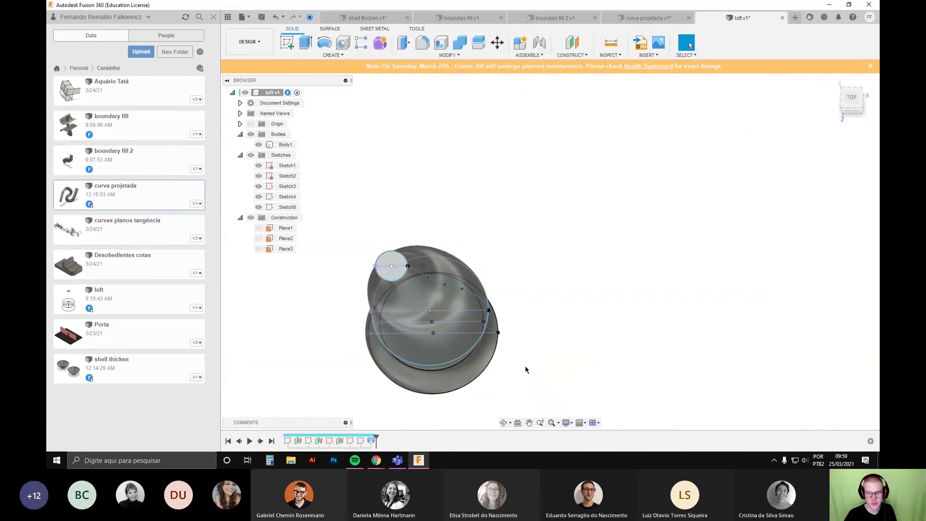
pyautogui.keyDown('shift'); pyautogui.moveTo(525, 367); pyautogui.dragTo(554, 339, button='middle'); pyautogui.keyUp('shift')
pyautogui.moveTo(504, 364); pyautogui.dragTo(505, 343, button='middle')
pyautogui.scroll(3, 452, 327)
pyautogui.keyDown('shift'); pyautogui.moveTo(453, 327); pyautogui.dragTo(526, 328, button='middle'); pyautogui.keyUp('shift')
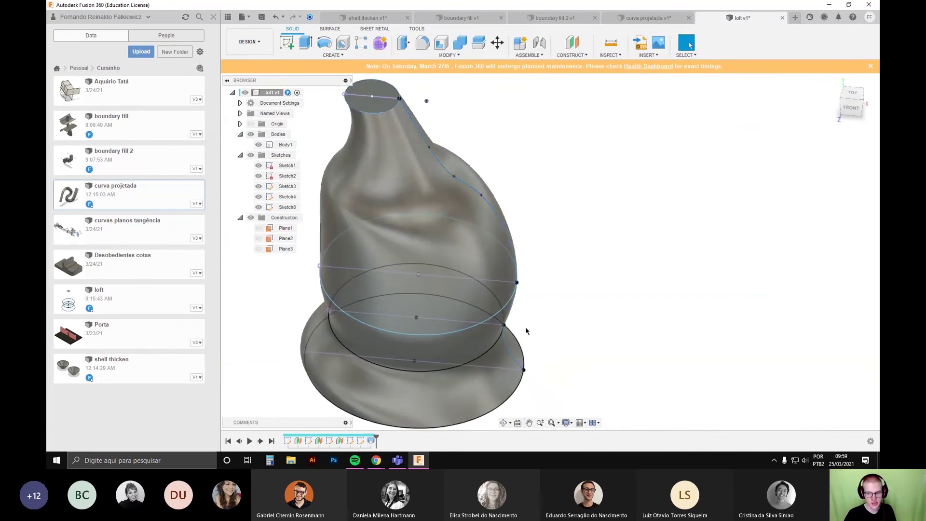
# Step: Shrink the third circle from the base so that the rail-guided loft is reshaped around it
pyautogui.click(504, 301)
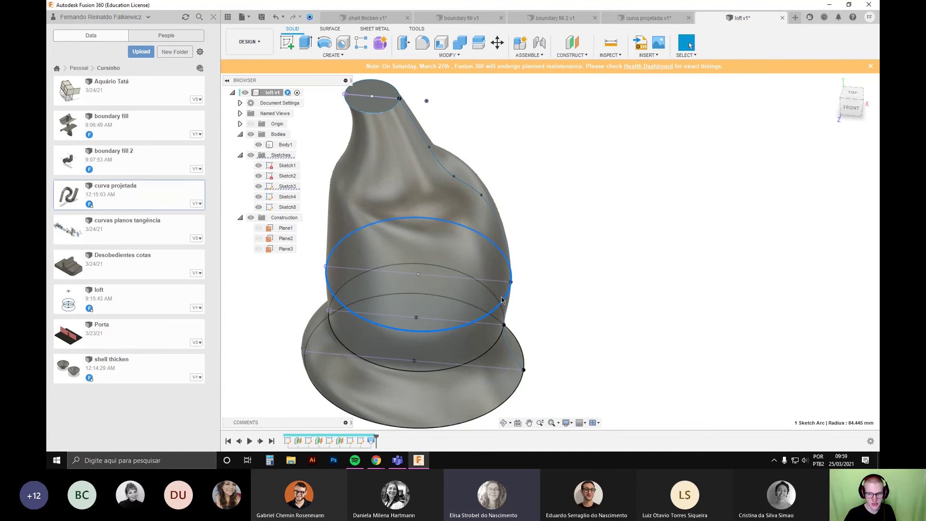
pyautogui.keyDown('shift'); pyautogui.moveTo(590, 322); pyautogui.dragTo(598, 282, button='middle'); pyautogui.keyUp('shift')
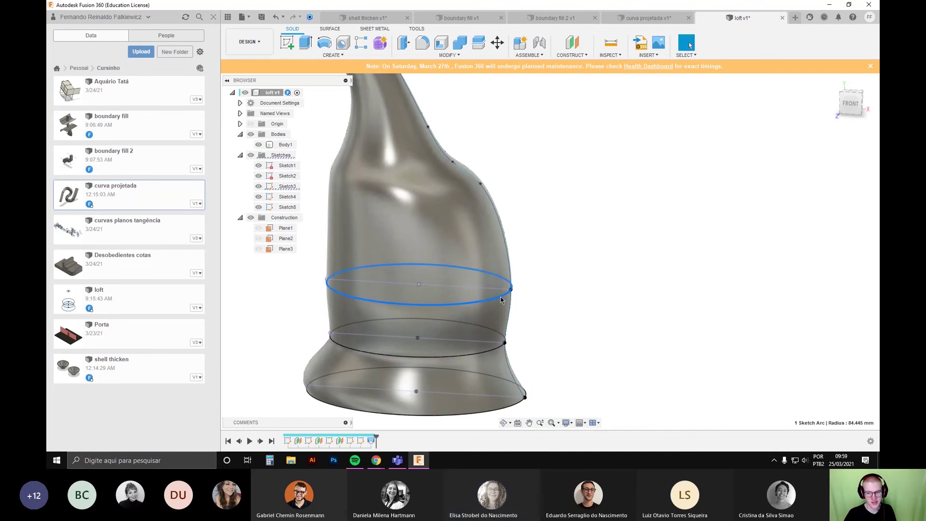
pyautogui.moveTo(500, 300); pyautogui.dragTo(522, 297)
pyautogui.scroll(-3, 583, 299)
pyautogui.moveTo(583, 299)
pyautogui.keyDown('shift'); pyautogui.mouseDown(button='middle')
pyautogui.moveTo(556, 308)
pyautogui.moveTo(592, 303)
pyautogui.mouseUp(button='middle'); pyautogui.keyUp('shift')
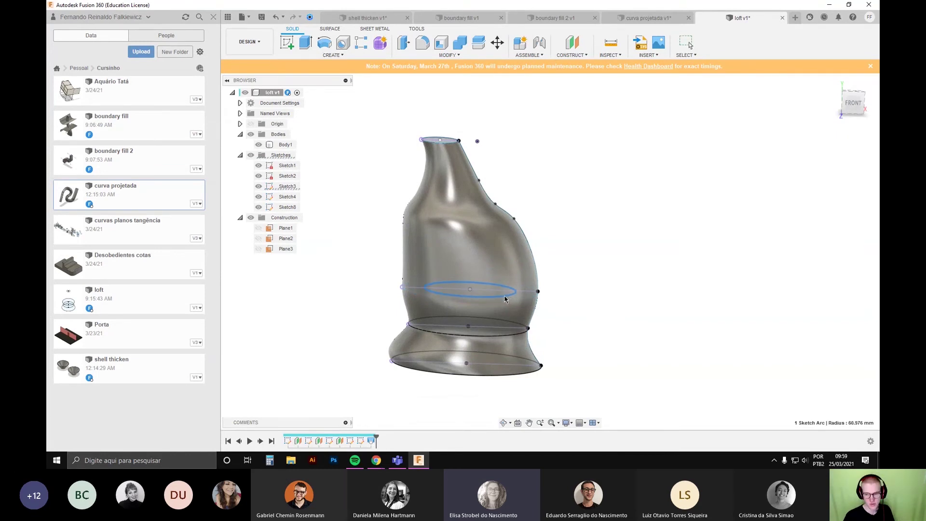
pyautogui.keyDown('shift'); pyautogui.moveTo(626, 312); pyautogui.dragTo(583, 293, button='middle'); pyautogui.keyUp('shift')
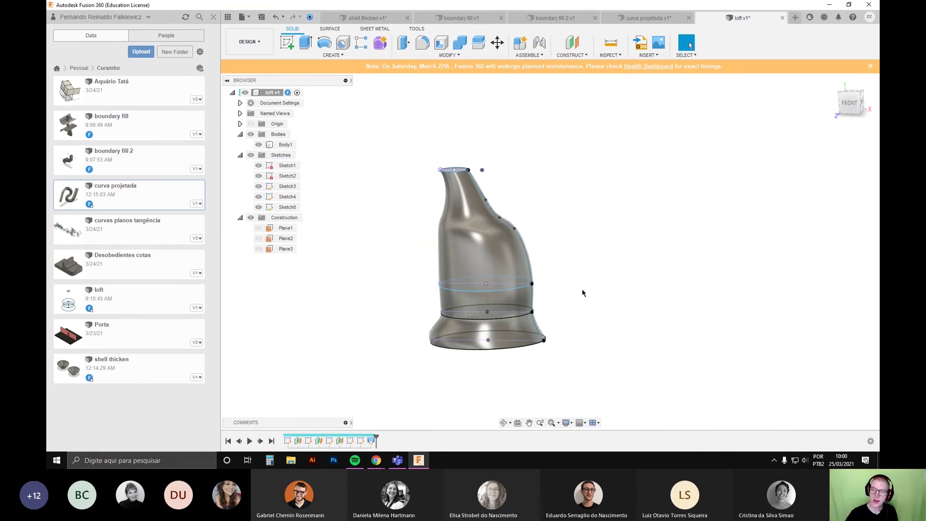
# Step: Examine how the reshaped loft follows the spline rail and the resized third circle from the front and slightly above
pyautogui.keyDown('shift'); pyautogui.moveTo(595, 299); pyautogui.dragTo(612, 306, button='middle'); pyautogui.keyUp('shift')
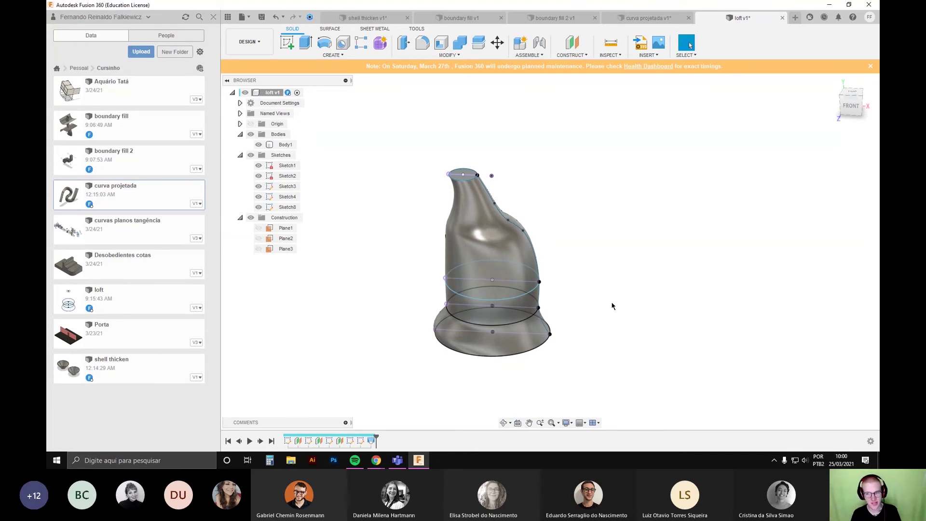
pyautogui.scroll(2, 534, 265)
pyautogui.keyDown('shift'); pyautogui.moveTo(574, 326); pyautogui.dragTo(578, 321, button='middle'); pyautogui.keyUp('shift')
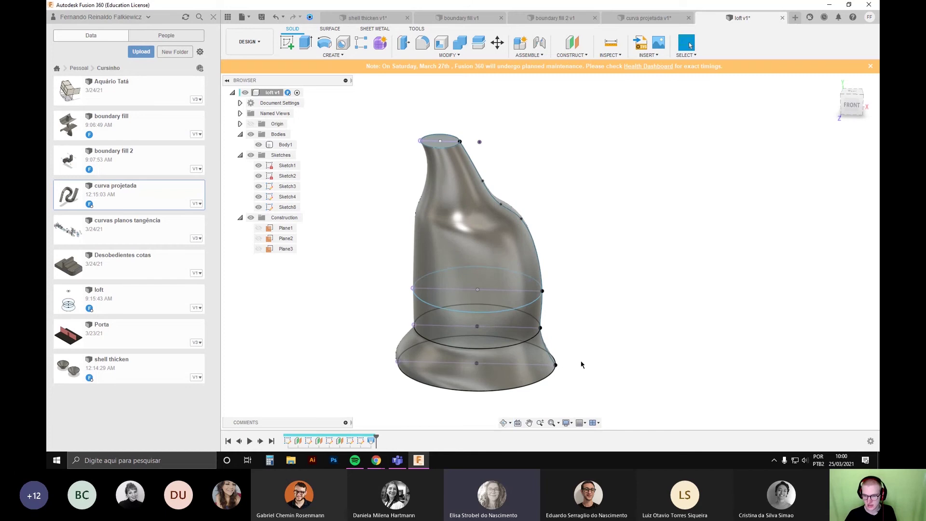
pyautogui.moveTo(583, 356); pyautogui.dragTo(612, 301, button='middle')
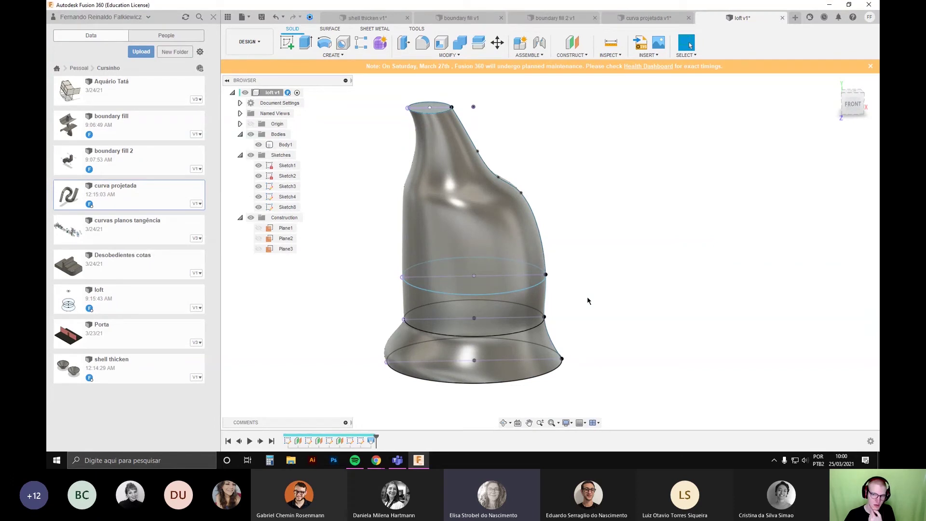
pyautogui.moveTo(587, 297)
pyautogui.keyDown('shift'); pyautogui.mouseDown(button='middle')
pyautogui.moveTo(601, 256)
pyautogui.moveTo(603, 273)
pyautogui.mouseUp(button='middle'); pyautogui.keyUp('shift')
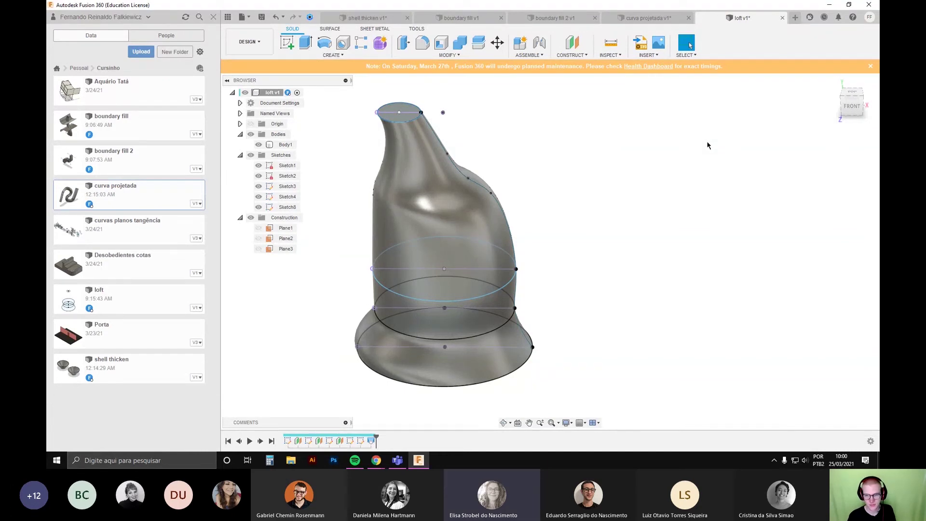
pyautogui.scroll(-3, 651, 203)
pyautogui.scroll(2, 597, 215)
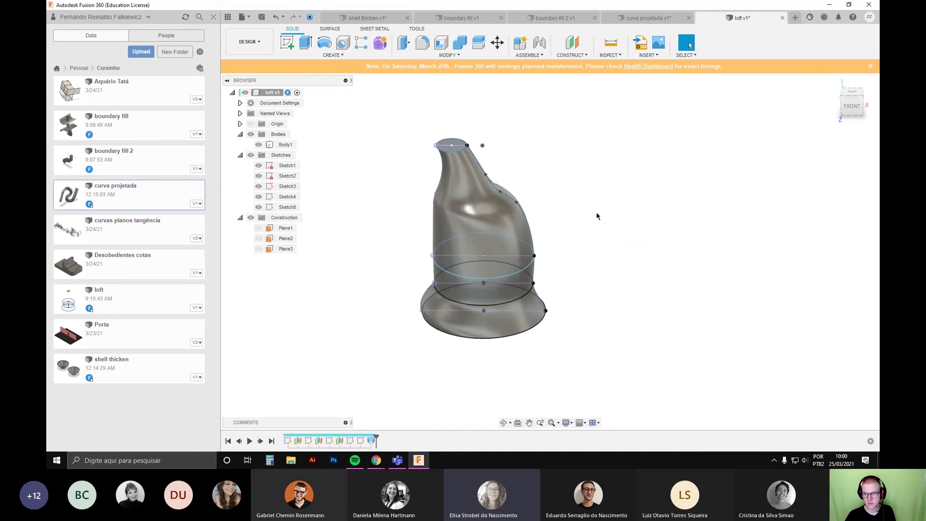
pyautogui.scroll(-2, 422, 230)
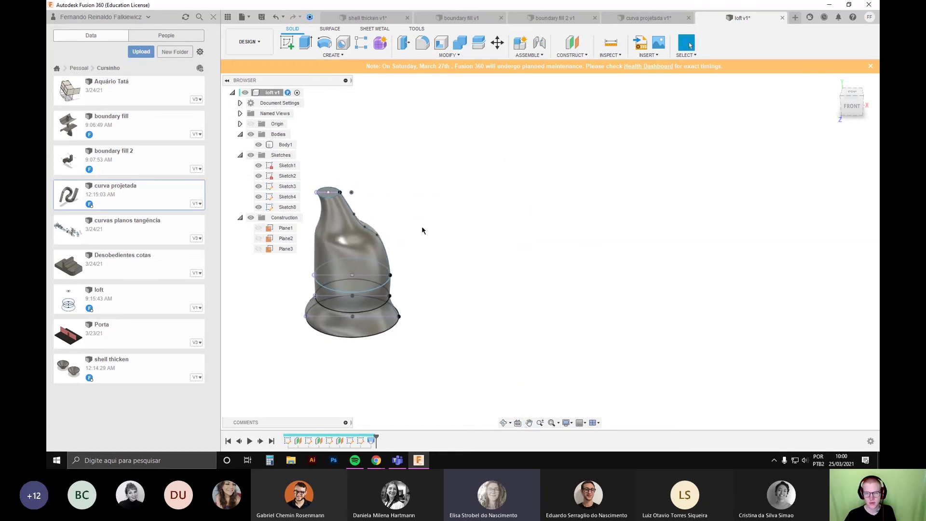
# Step: Switch to surface modelling and start a new sketch on the front vertical origin plane
pyautogui.click(331, 29)
pyautogui.click(288, 43)
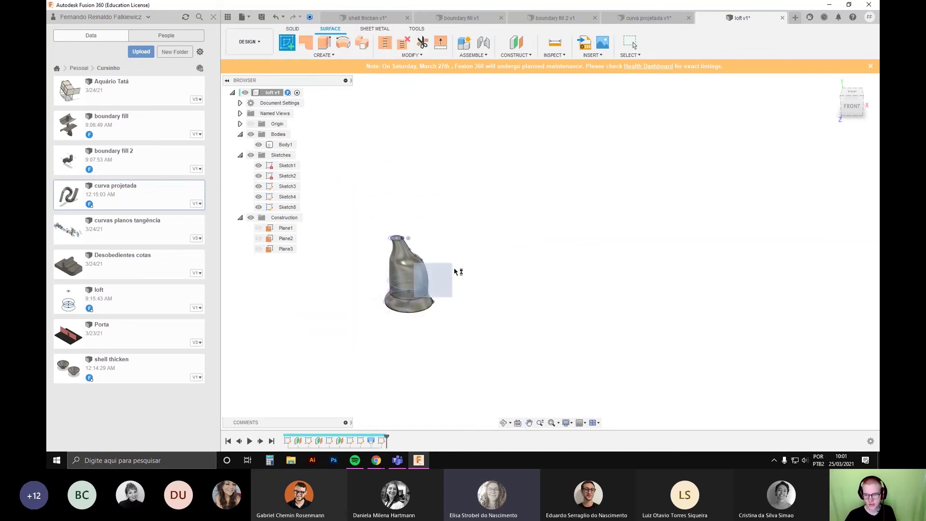
pyautogui.click(461, 269)
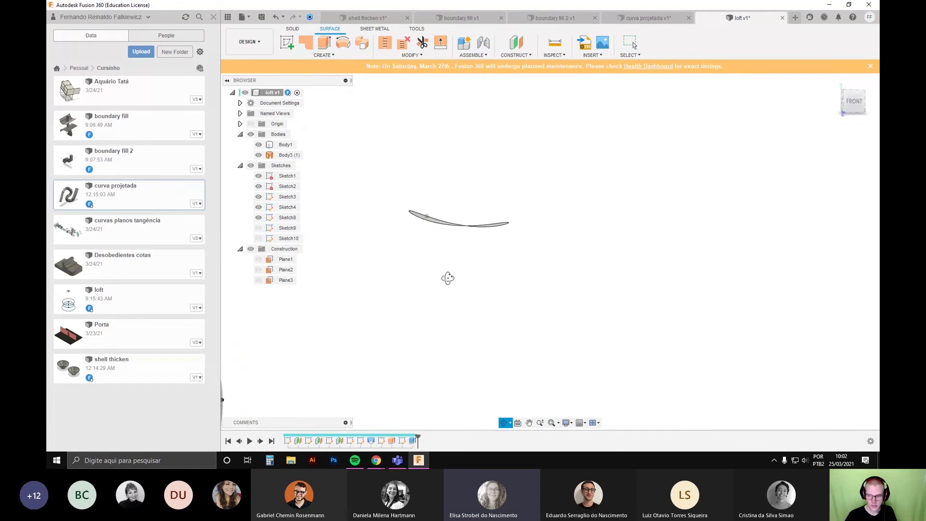
# Step: Try to loft a new body from the base circle to the curved surface patch, using the patch as the second profile
pyautogui.keyDown('shift'); pyautogui.moveTo(447, 275); pyautogui.dragTo(455, 262, button='middle'); pyautogui.keyUp('shift')
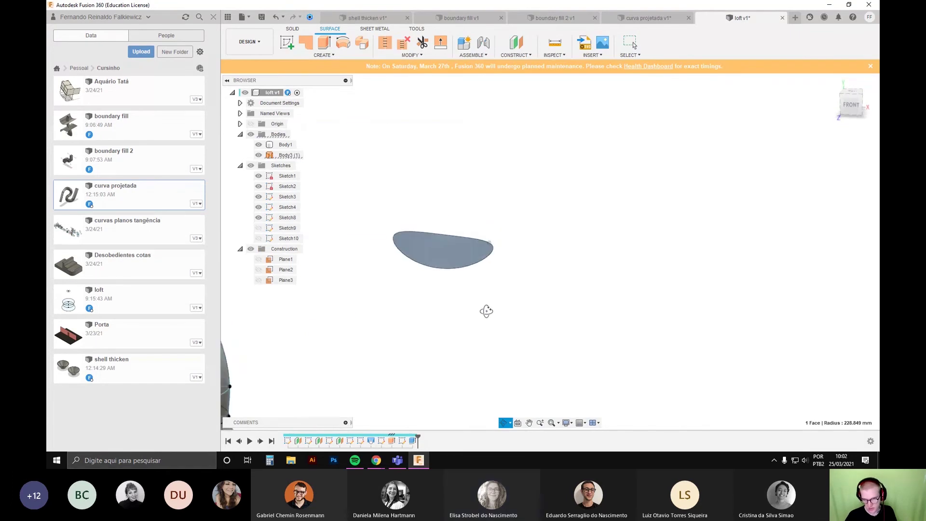
pyautogui.keyDown('shift'); pyautogui.moveTo(487, 311); pyautogui.dragTo(559, 240, button='middle'); pyautogui.keyUp('shift')
pyautogui.scroll(-5, 540, 236)
pyautogui.click(486, 305)
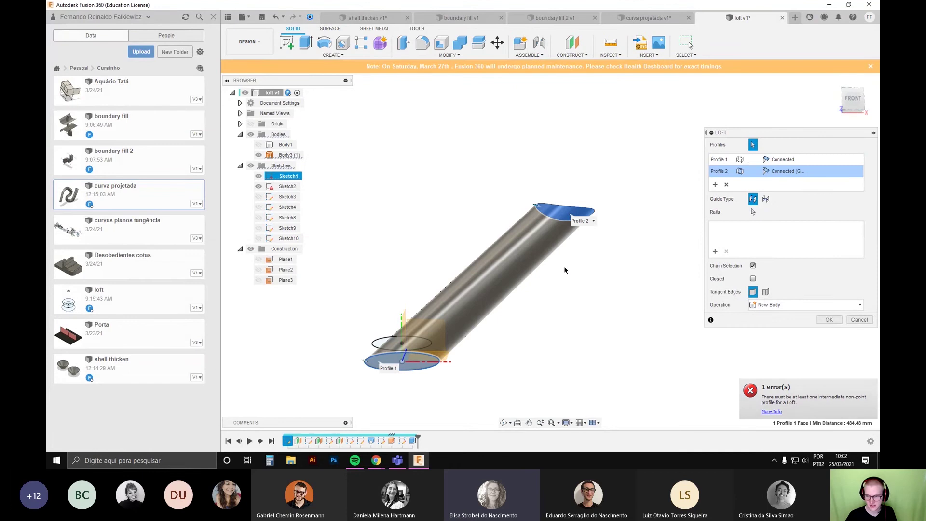
pyautogui.keyDown('shift'); pyautogui.moveTo(565, 270); pyautogui.dragTo(530, 274, button='middle'); pyautogui.keyUp('shift')
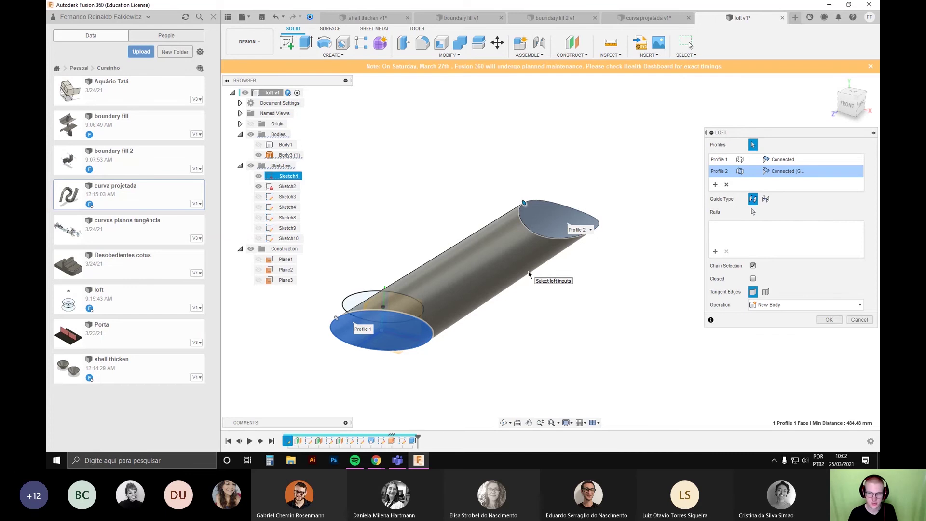
pyautogui.scroll(2, 672, 337)
pyautogui.click(860, 319)
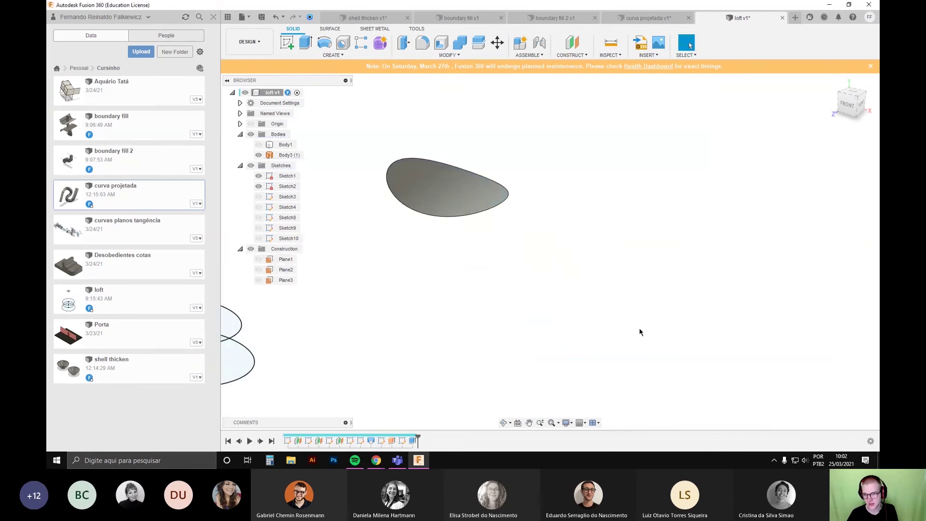
# Step: Inspect the curvature and outline of the trimmed surface patch from several angles
pyautogui.scroll(-1, 562, 333)
pyautogui.moveTo(560, 350); pyautogui.dragTo(591, 390, button='middle')
pyautogui.keyDown('shift'); pyautogui.moveTo(453, 261); pyautogui.dragTo(488, 298, button='middle'); pyautogui.keyUp('shift')
pyautogui.scroll(5, 485, 240)
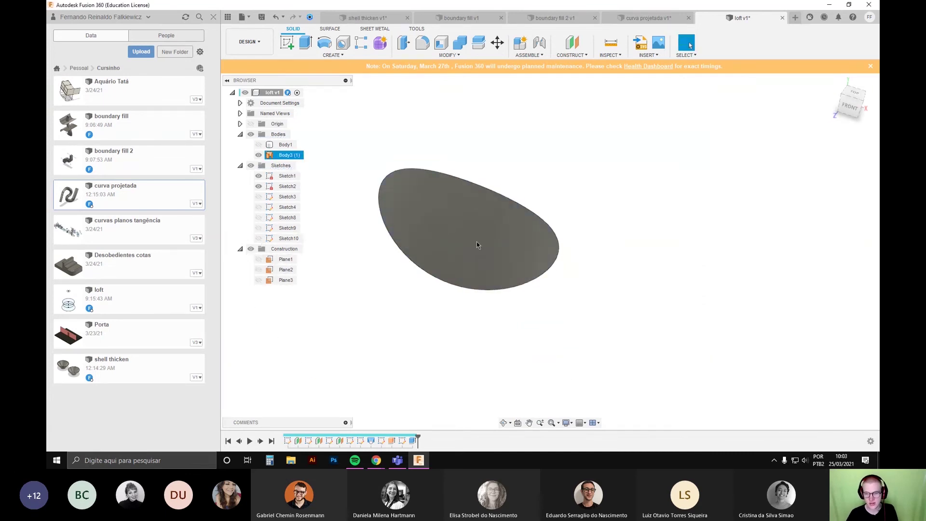
pyautogui.click(477, 242)
pyautogui.scroll(-3, 574, 193)
pyautogui.moveTo(584, 233); pyautogui.dragTo(496, 303, button='middle')
pyautogui.scroll(2, 540, 331)
pyautogui.click(584, 358)
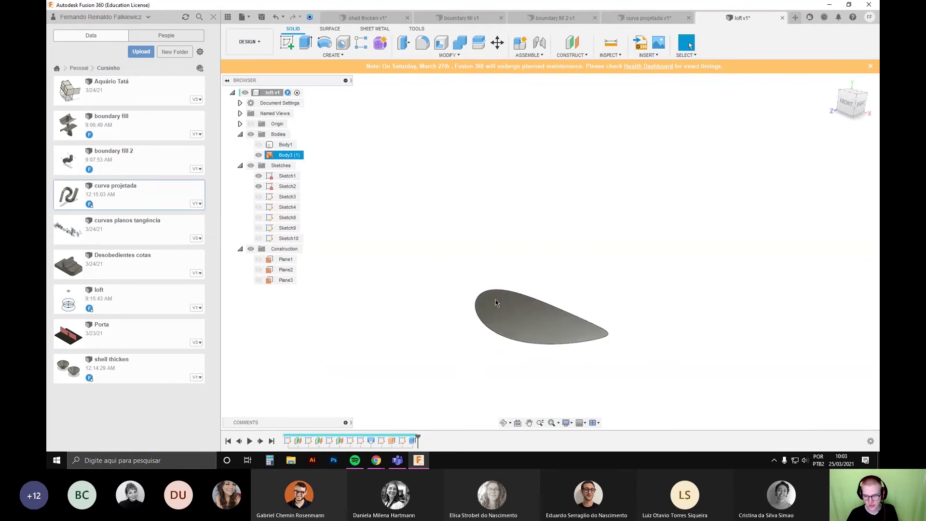
# Step: Undo the recent visibility changes and the surface trim, going back to the circle sketch beside the untrimmed curved surface
pyautogui.hotkey('ctrl', 'z')
pyautogui.moveTo(569, 358)
pyautogui.mouseDown(button='middle')
pyautogui.moveTo(588, 323)
pyautogui.moveTo(495, 288)
pyautogui.mouseUp(button='middle')
pyautogui.hotkey('ctrl', 'z')
pyautogui.hotkey('ctrl', 'z')
pyautogui.hotkey('ctrl', 'z')
pyautogui.hotkey('ctrl', 'z')
pyautogui.hotkey('ctrl', 'z')
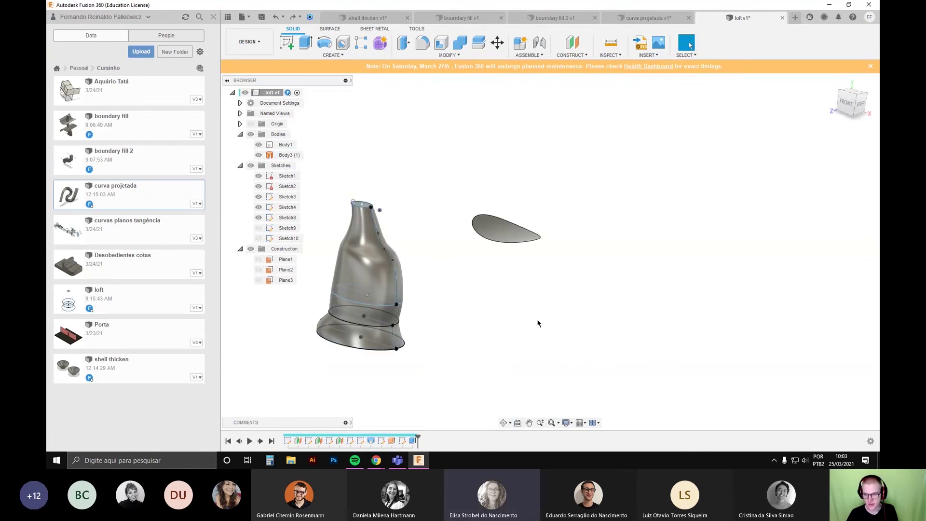
pyautogui.hotkey('ctrl', 'z')
pyautogui.hotkey('ctrl', 'z')
pyautogui.moveTo(517, 335)
pyautogui.mouseDown(button='middle')
pyautogui.moveTo(602, 285)
pyautogui.moveTo(566, 331)
pyautogui.mouseUp(button='middle')
pyautogui.scroll(-2, 584, 290)
pyautogui.write('s')
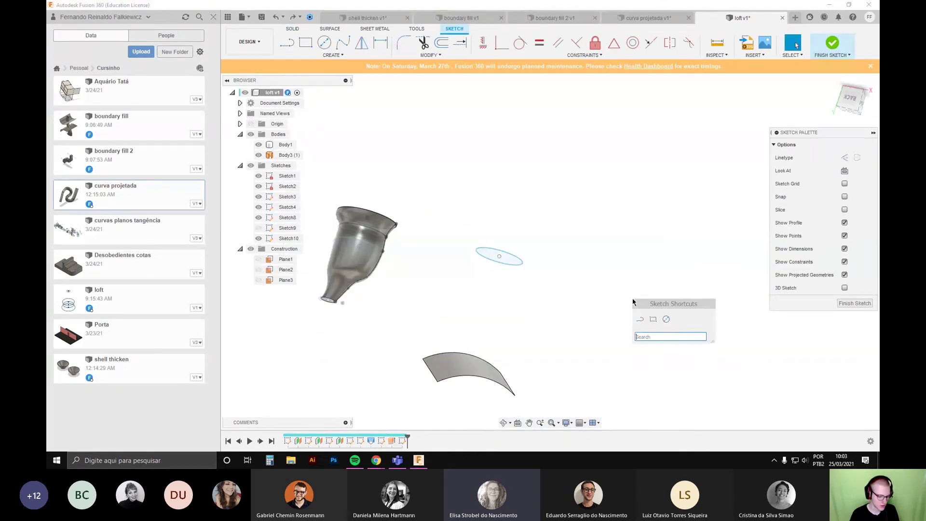
pyautogui.write('pro')
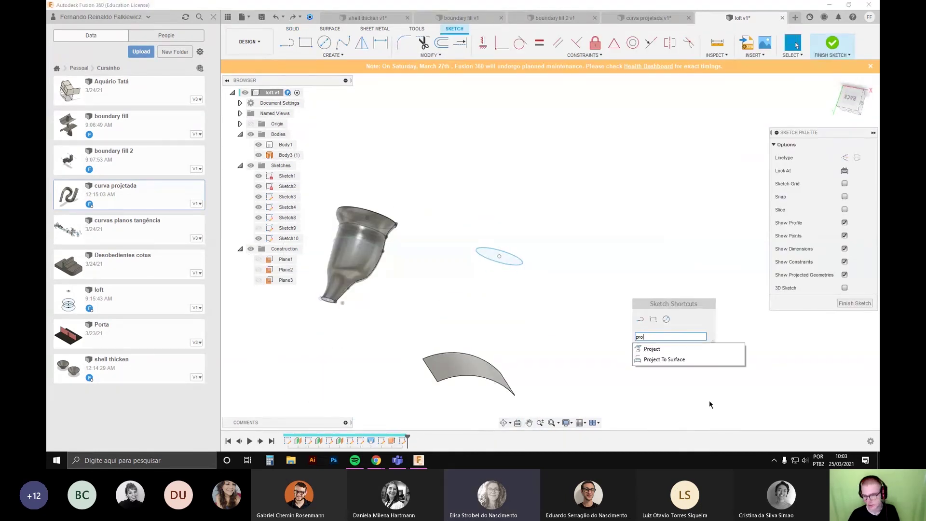
pyautogui.click(696, 358)
pyautogui.scroll(-3, 617, 347)
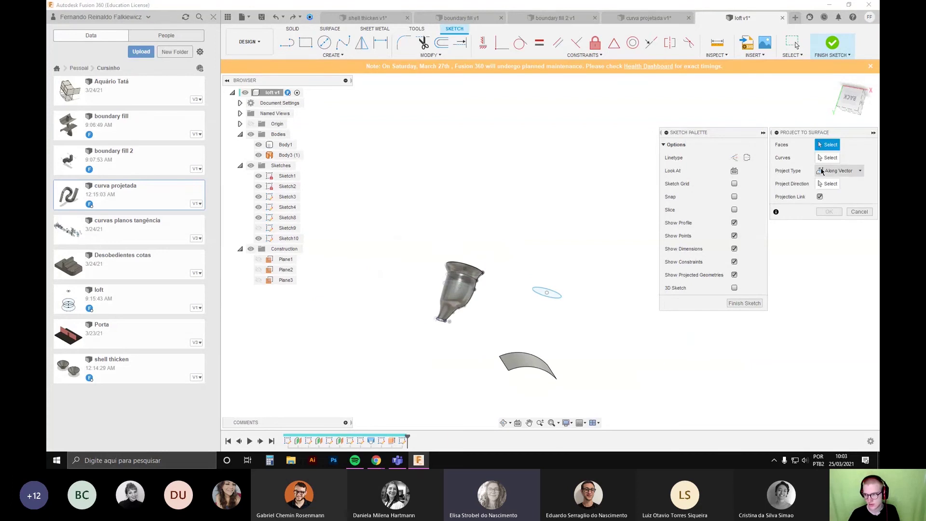
pyautogui.click(533, 366)
pyautogui.click(829, 157)
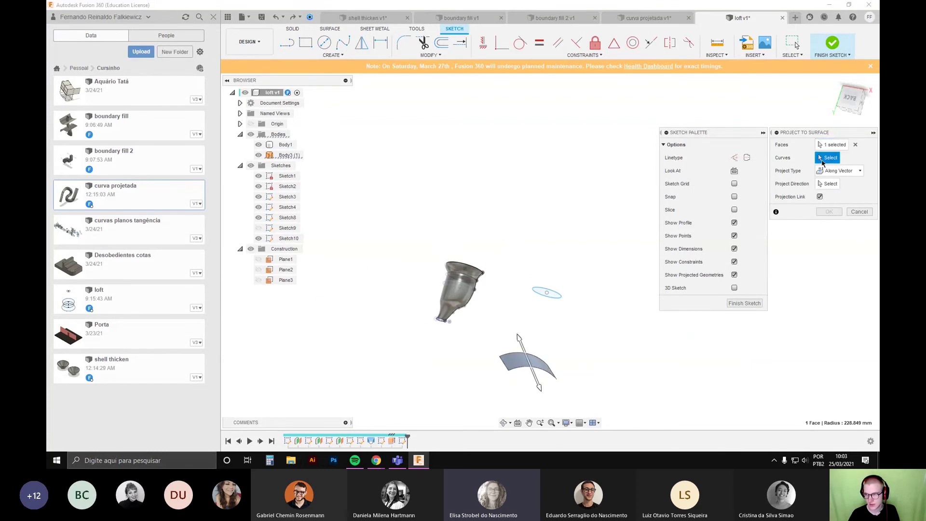
pyautogui.click(547, 292)
pyautogui.click(839, 170)
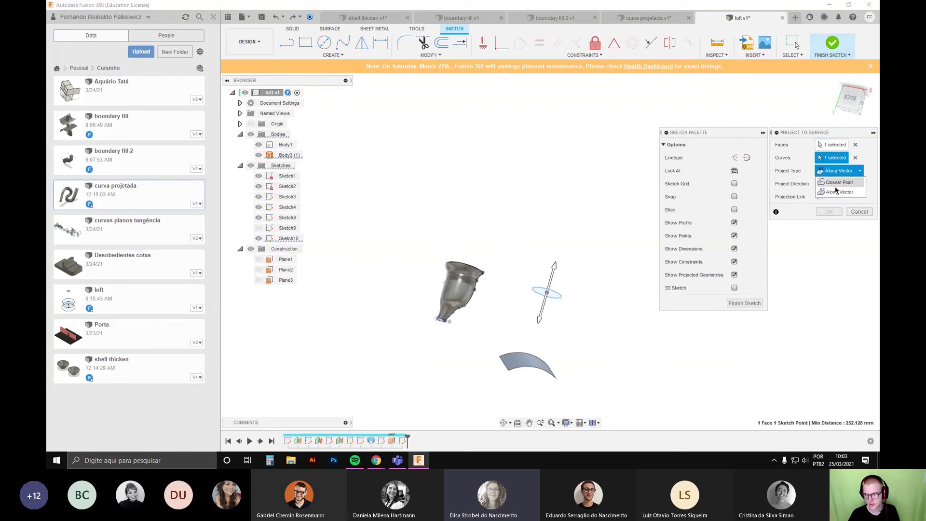
pyautogui.click(837, 189)
pyautogui.scroll(-5, 462, 316)
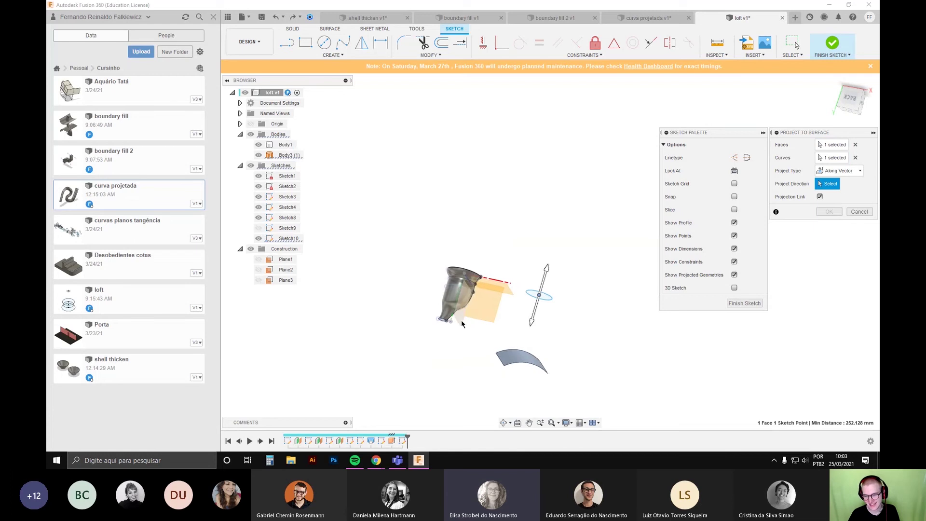
pyautogui.keyDown('shift'); pyautogui.moveTo(479, 339); pyautogui.dragTo(458, 343, button='middle'); pyautogui.keyUp('shift')
pyautogui.click(859, 212)
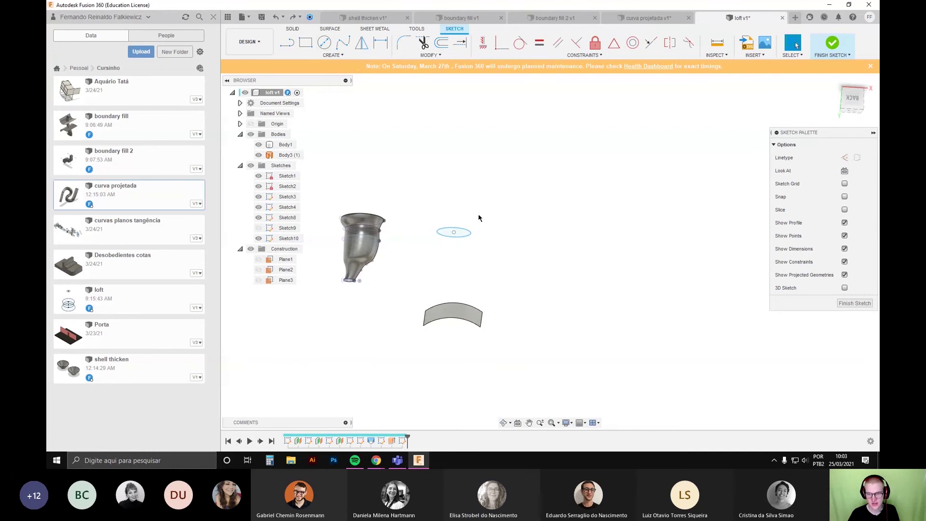
# Step: Finish the circle's sketch and start Project To Surface in a new sketch on the front vertical origin plane
pyautogui.click(852, 303)
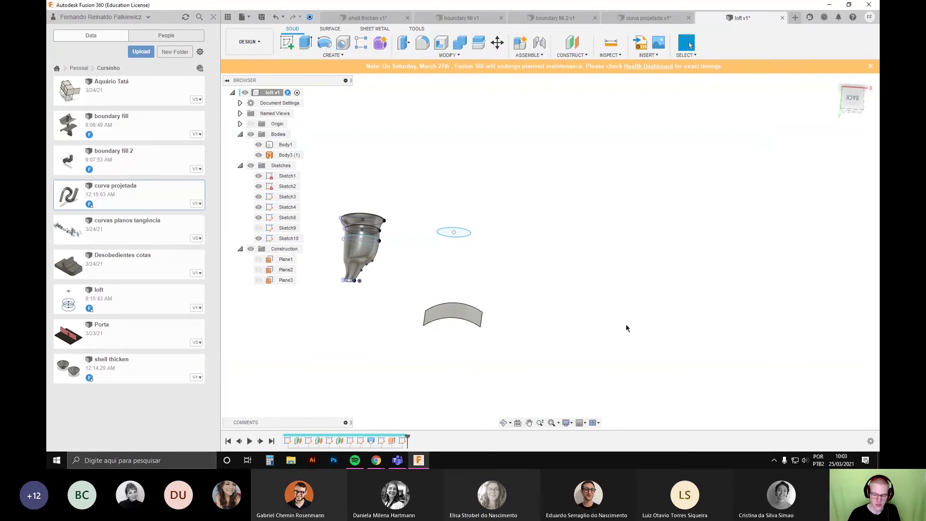
pyautogui.write('sproj')
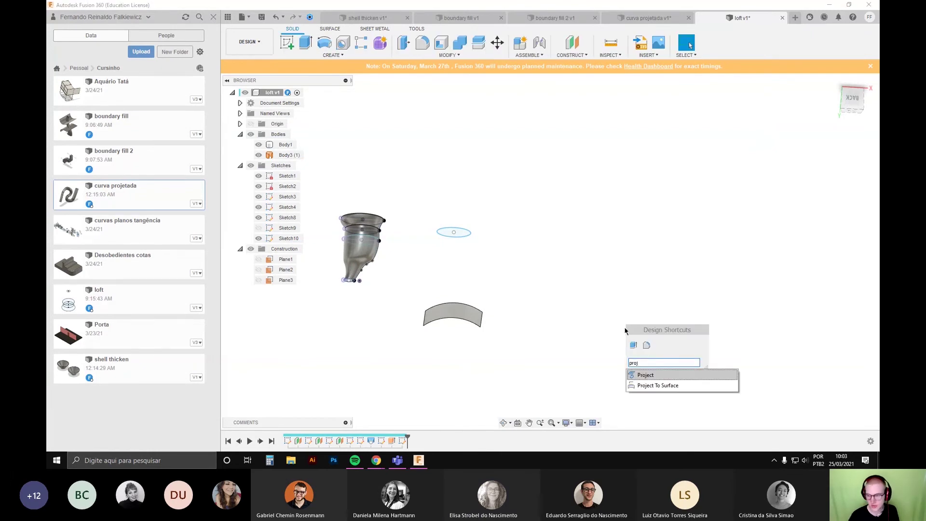
pyautogui.press('Return')
pyautogui.click(469, 239)
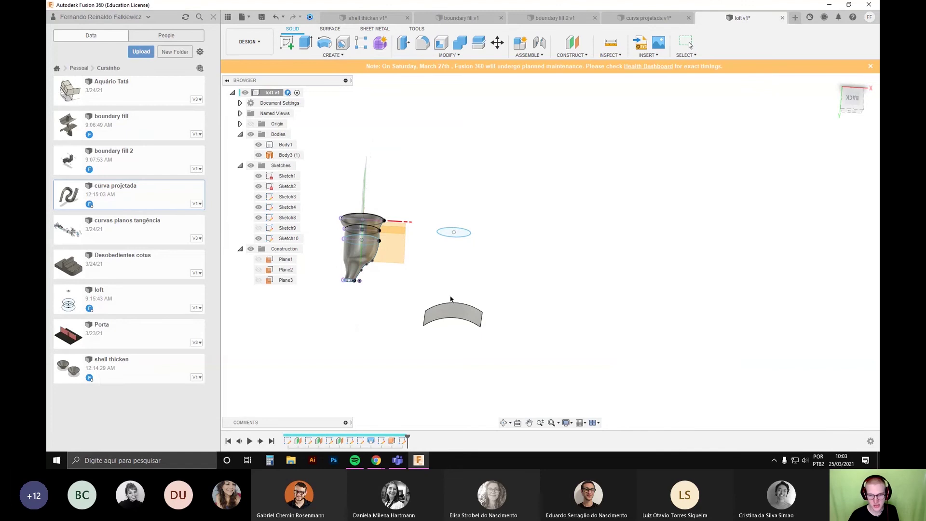
pyautogui.click(397, 256)
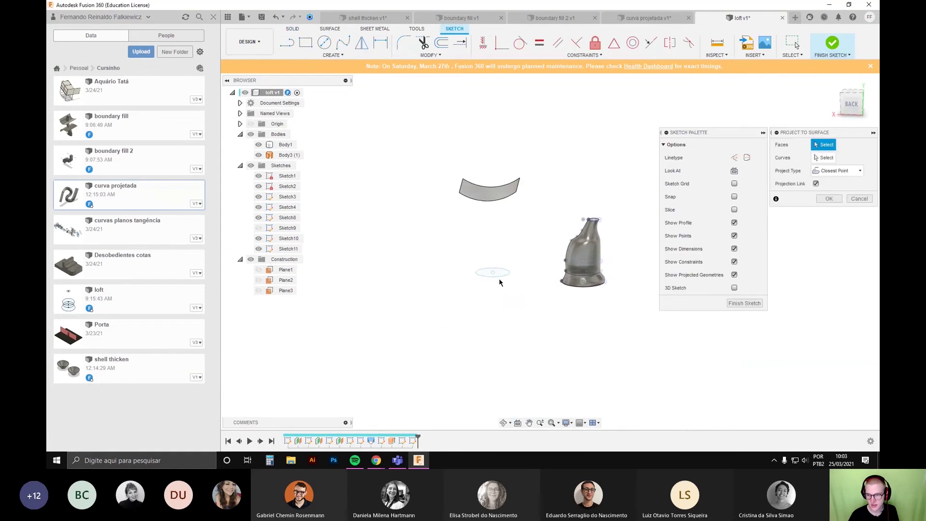
# Step: Project the circle onto the curved surface with the Along Vector type, using the vertical axis as the direction
pyautogui.click(490, 189)
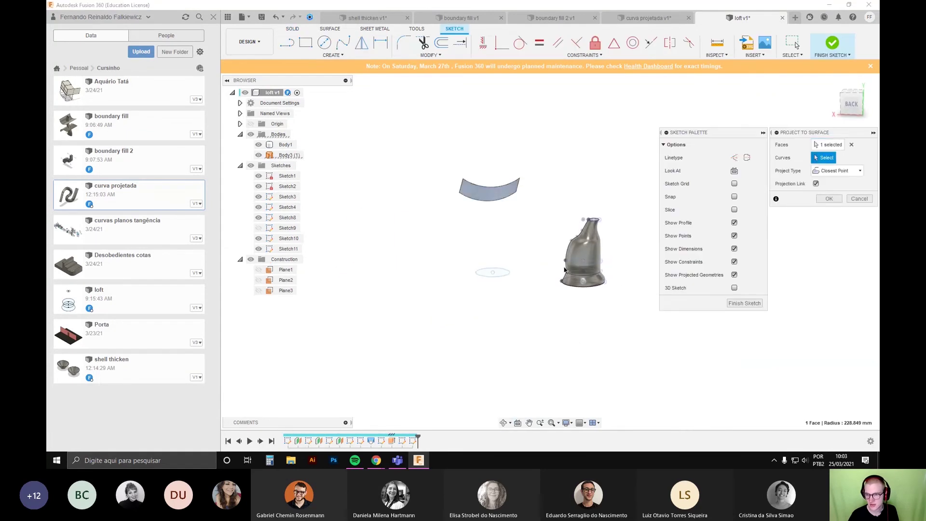
pyautogui.click(488, 277)
pyautogui.click(838, 171)
pyautogui.click(834, 188)
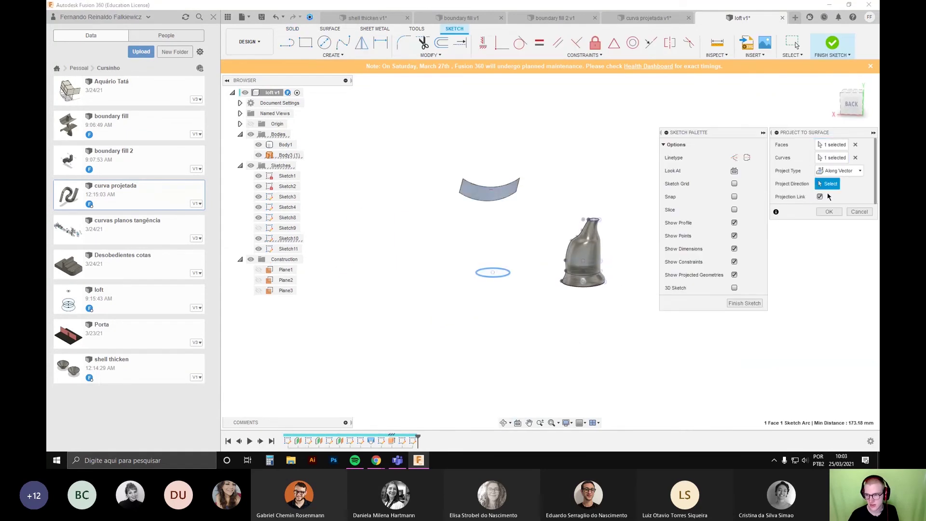
pyautogui.scroll(-3, 586, 262)
pyautogui.click(586, 237)
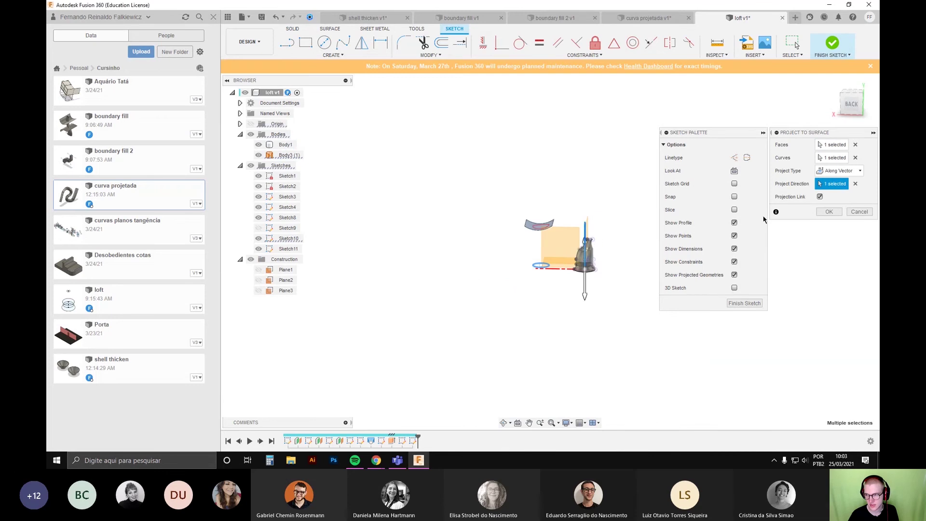
pyautogui.click(829, 212)
# Step: Hide the curved surface body and compare the projected curve with the original circle
pyautogui.moveTo(556, 314)
pyautogui.keyDown('shift'); pyautogui.mouseDown(button='middle')
pyautogui.moveTo(493, 317)
pyautogui.moveTo(514, 306)
pyautogui.mouseUp(button='middle'); pyautogui.keyUp('shift')
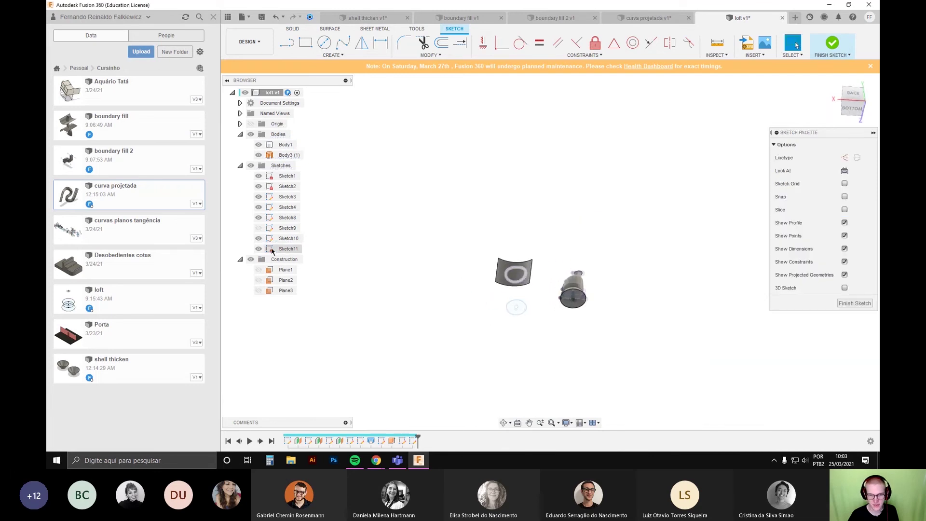
pyautogui.scroll(3, 385, 264)
pyautogui.click(259, 154)
pyautogui.moveTo(653, 257); pyautogui.dragTo(537, 219, button='middle')
pyautogui.scroll(2, 538, 219)
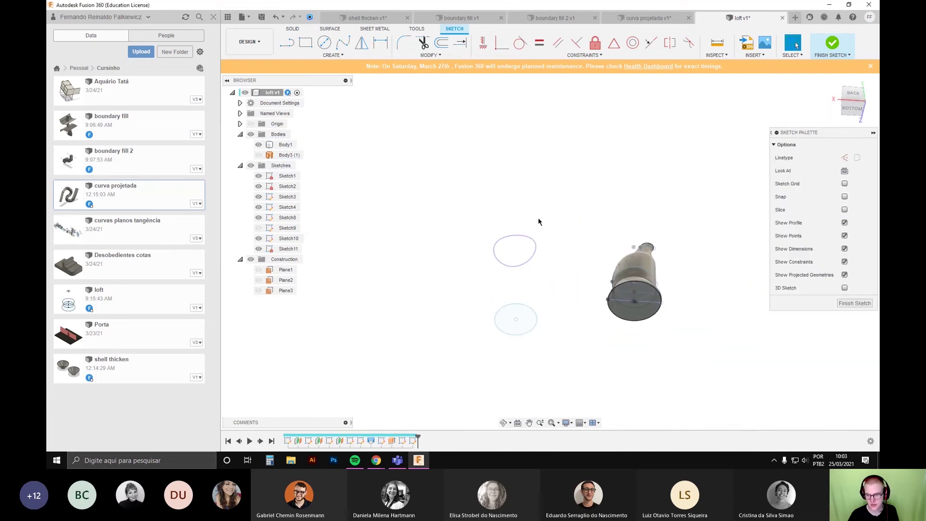
# Step: Finish the projected-curve sketch and examine the curve and the original circle from several angles
pyautogui.click(844, 306)
pyautogui.moveTo(497, 343)
pyautogui.keyDown('shift'); pyautogui.mouseDown(button='middle')
pyautogui.moveTo(523, 339)
pyautogui.moveTo(542, 320)
pyautogui.mouseUp(button='middle'); pyautogui.keyUp('shift')
pyautogui.scroll(3, 525, 289)
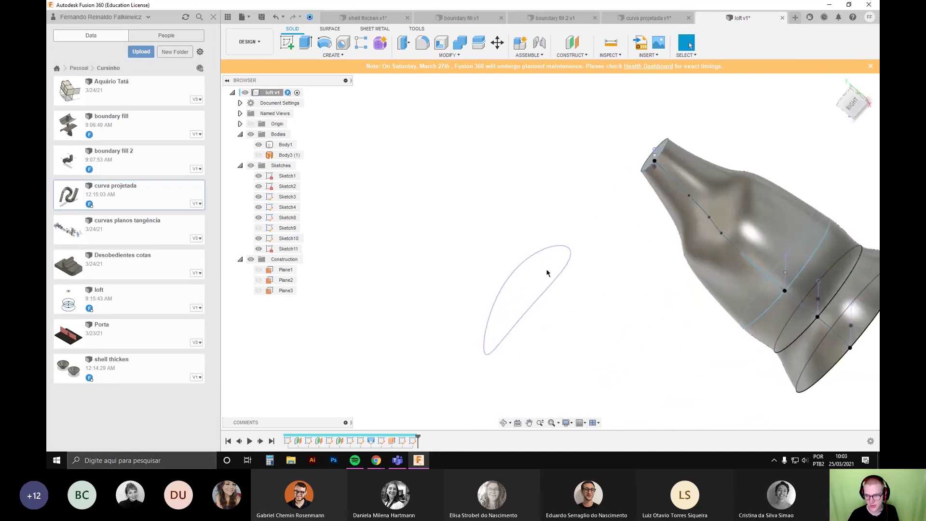
pyautogui.click(540, 256)
pyautogui.scroll(-3, 540, 257)
pyautogui.keyDown('shift'); pyautogui.moveTo(609, 316); pyautogui.dragTo(599, 365, button='middle'); pyautogui.keyUp('shift')
pyautogui.click(682, 355)
pyautogui.keyDown('shift'); pyautogui.moveTo(682, 355); pyautogui.dragTo(691, 322, button='middle'); pyautogui.keyUp('shift')
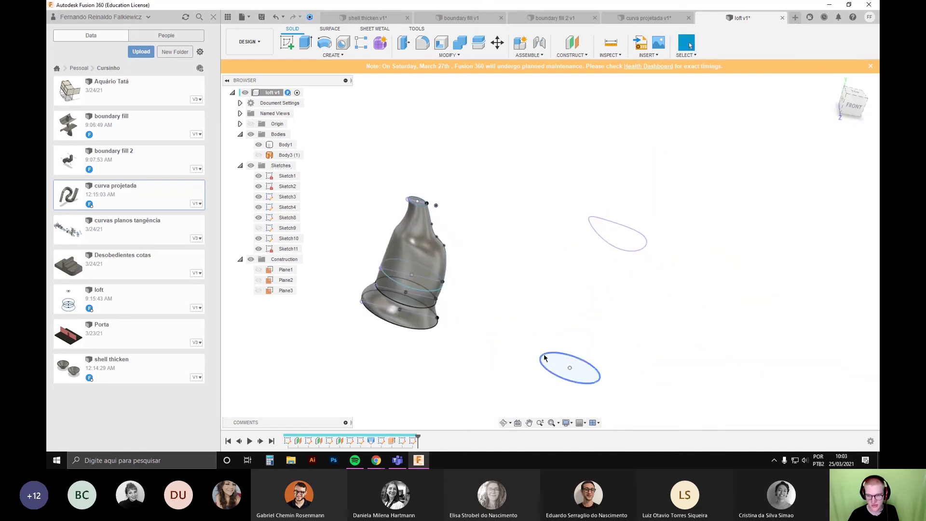
pyautogui.keyDown('shift'); pyautogui.moveTo(548, 360); pyautogui.dragTo(407, 313, button='middle'); pyautogui.keyUp('shift')
pyautogui.click(316, 56)
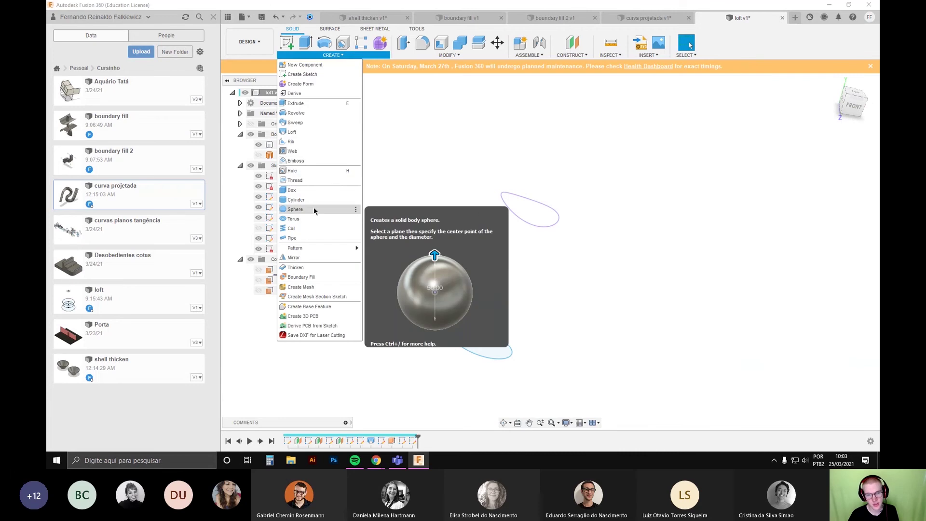
pyautogui.click(294, 132)
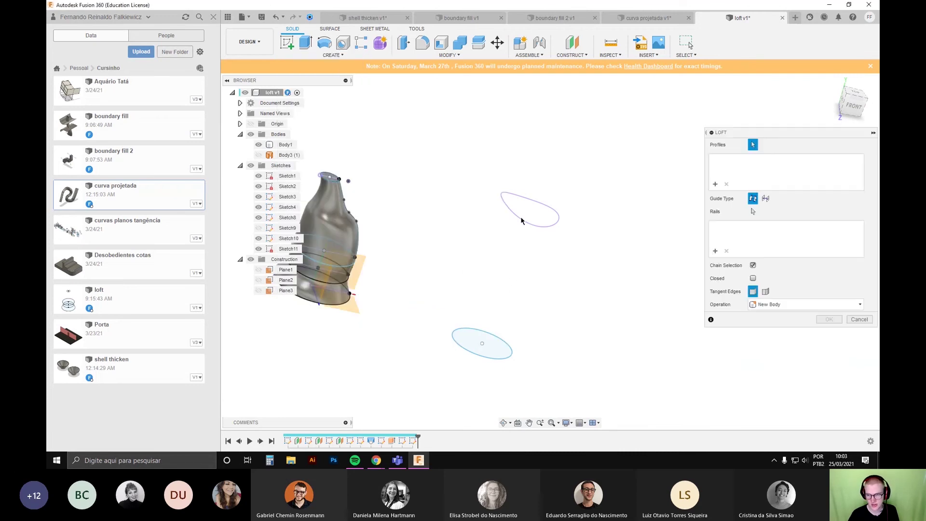
pyautogui.press('Escape')
pyautogui.keyDown('shift'); pyautogui.moveTo(550, 224); pyautogui.dragTo(512, 207, button='middle'); pyautogui.keyUp('shift')
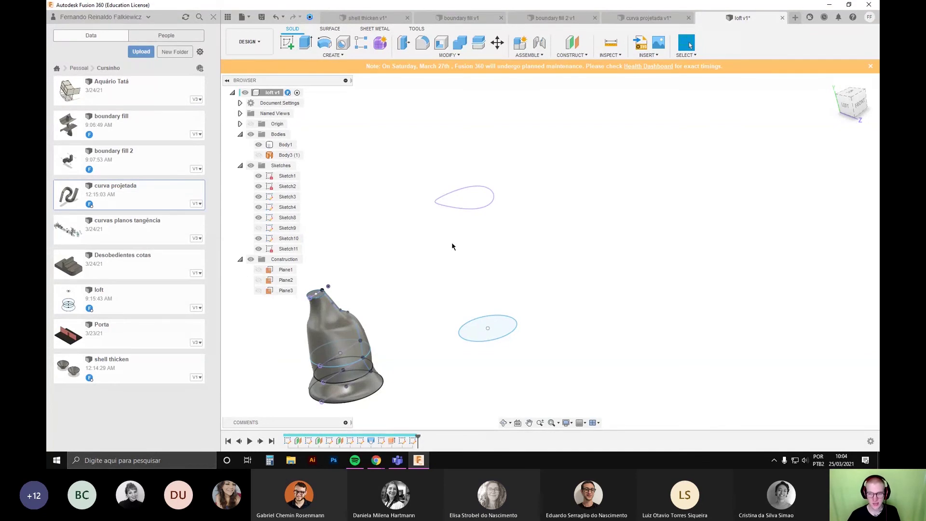
pyautogui.scroll(-3, 531, 327)
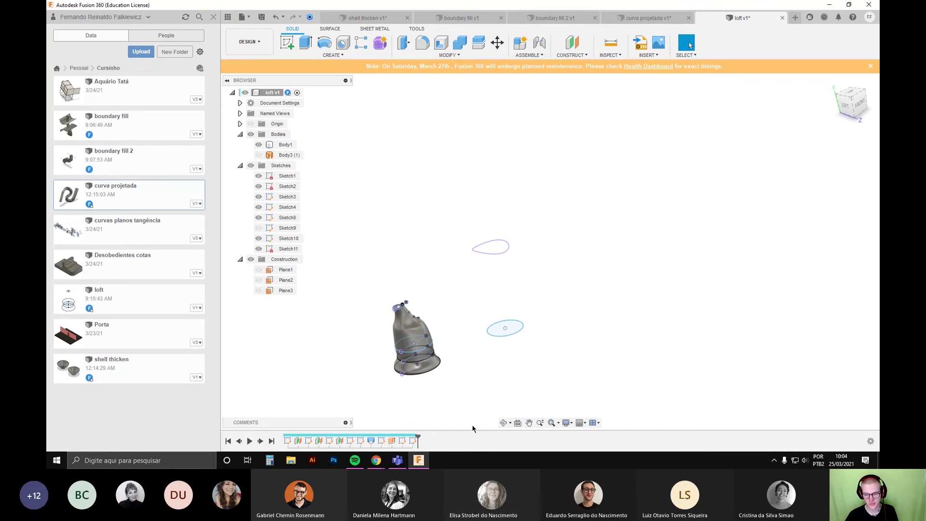
pyautogui.scroll(3, 513, 242)
# Step: Close the projected curve with a surface Patch as a new body
pyautogui.click(330, 28)
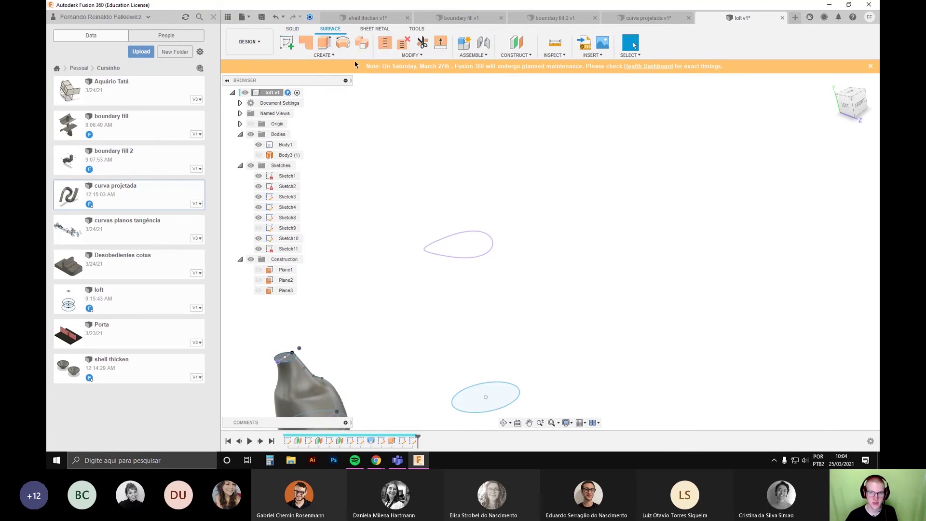
pyautogui.click(306, 43)
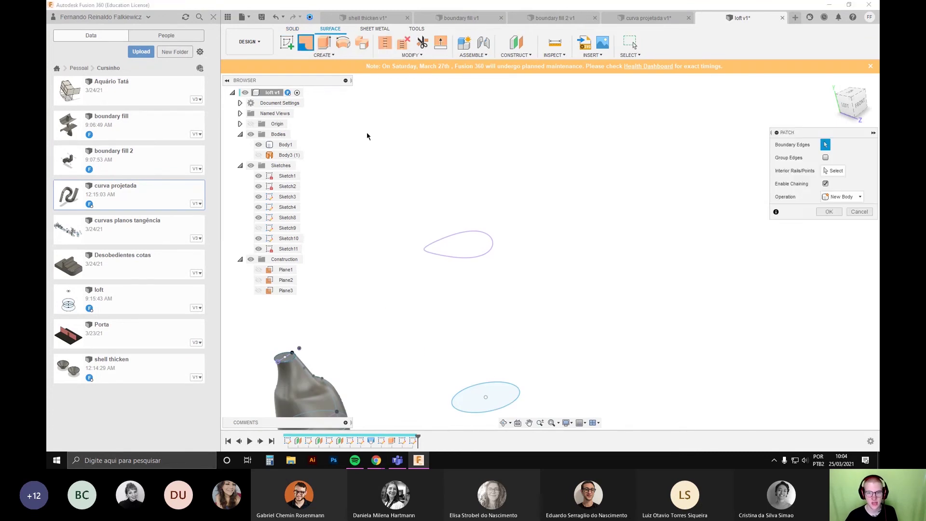
pyautogui.click(477, 260)
pyautogui.keyDown('shift'); pyautogui.moveTo(492, 268); pyautogui.dragTo(475, 289, button='middle'); pyautogui.keyUp('shift')
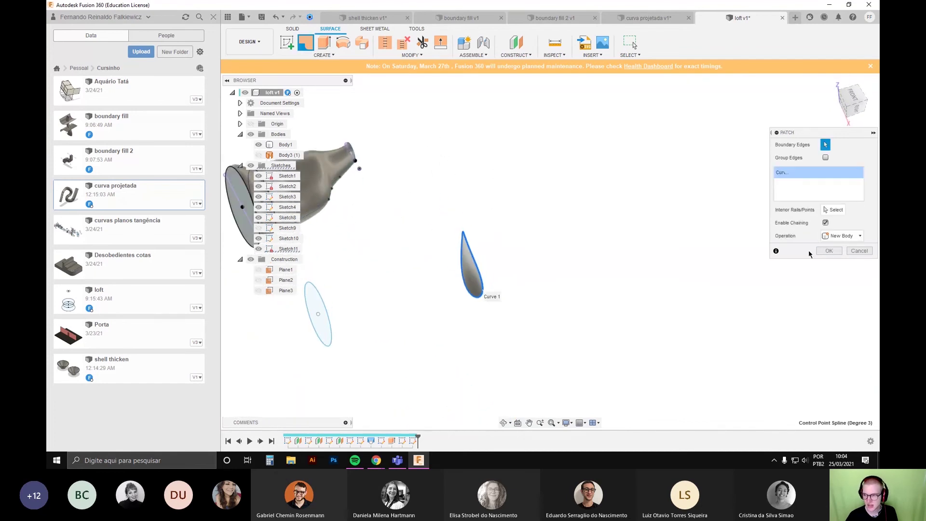
pyautogui.click(828, 251)
pyautogui.keyDown('shift'); pyautogui.moveTo(420, 340); pyautogui.dragTo(479, 292, button='middle'); pyautogui.keyUp('shift')
pyautogui.click(480, 295)
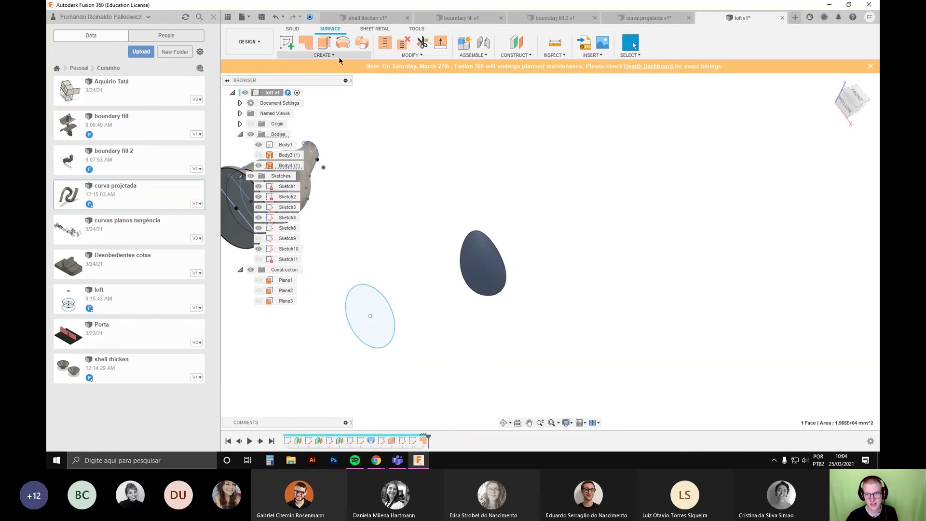
# Step: Try a solid Loft as a new body between the curved patch face and the circle profile
pyautogui.click(323, 56)
pyautogui.click(292, 29)
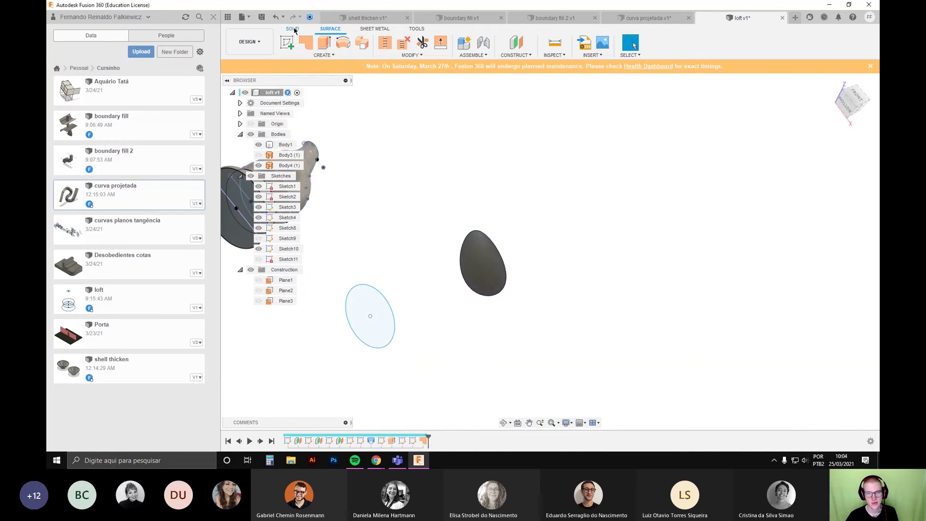
pyautogui.click(292, 29)
pyautogui.click(306, 57)
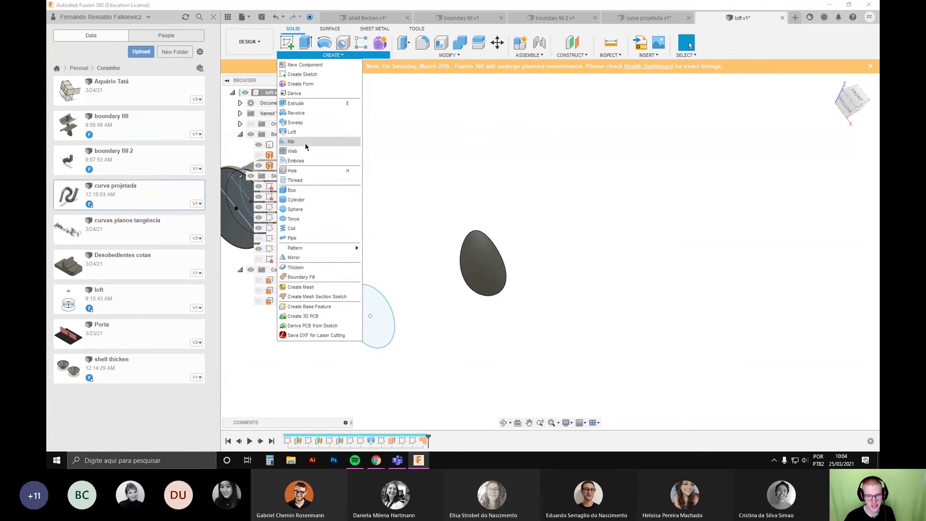
pyautogui.click(311, 132)
pyautogui.click(482, 274)
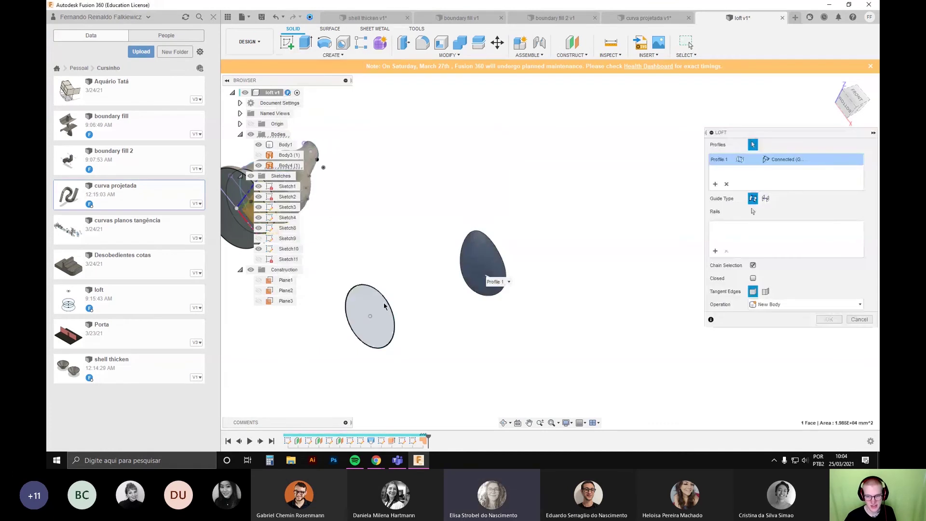
pyautogui.click(384, 306)
pyautogui.keyDown('shift'); pyautogui.moveTo(566, 349); pyautogui.dragTo(595, 320, button='middle'); pyautogui.keyUp('shift')
pyautogui.scroll(3, 378, 306)
pyautogui.click(861, 321)
pyautogui.keyDown('shift'); pyautogui.moveTo(531, 337); pyautogui.dragTo(630, 331, button='middle'); pyautogui.keyUp('shift')
pyautogui.moveTo(571, 305); pyautogui.dragTo(512, 296, button='middle')
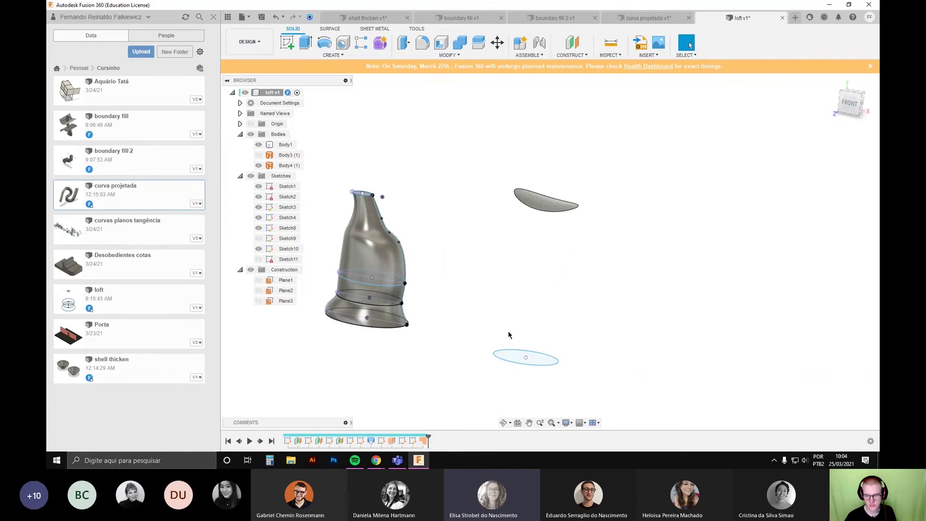
# Step: Create a surface Loft as a new body between the bottle's neck circle and the separate circle sketch
pyautogui.keyDown('shift'); pyautogui.moveTo(508, 335); pyautogui.dragTo(476, 321, button='middle'); pyautogui.keyUp('shift')
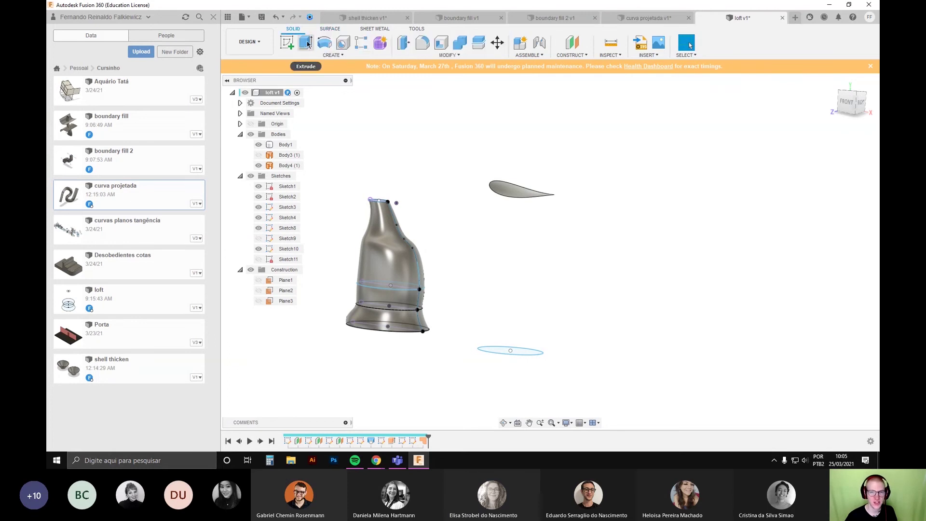
pyautogui.click(332, 55)
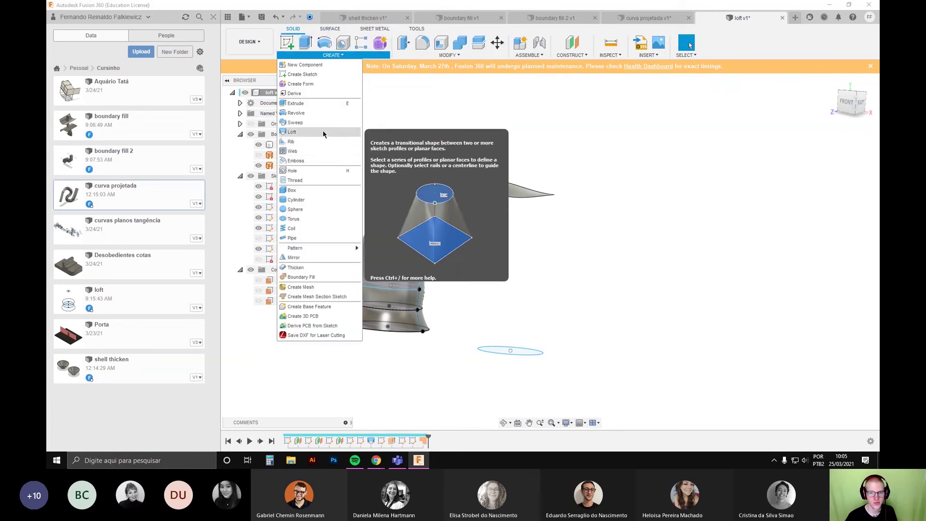
pyautogui.click(331, 31)
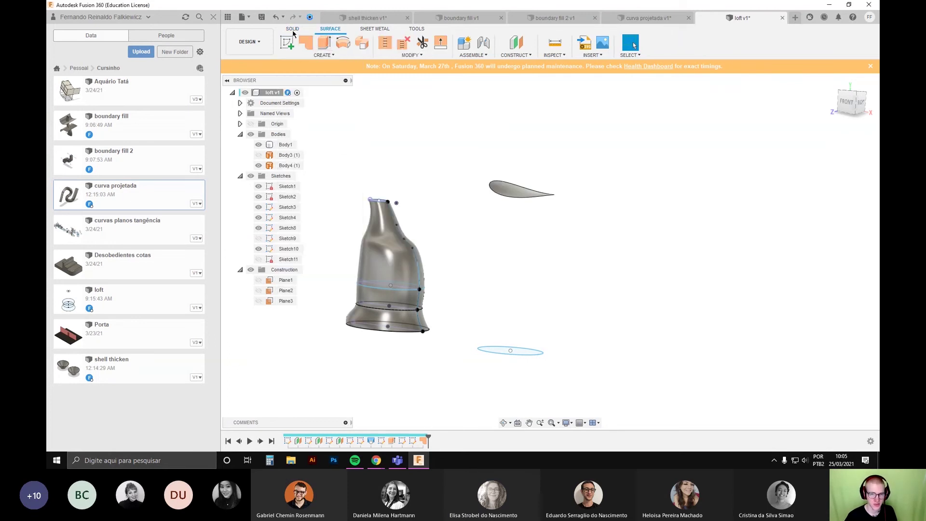
pyautogui.click(324, 53)
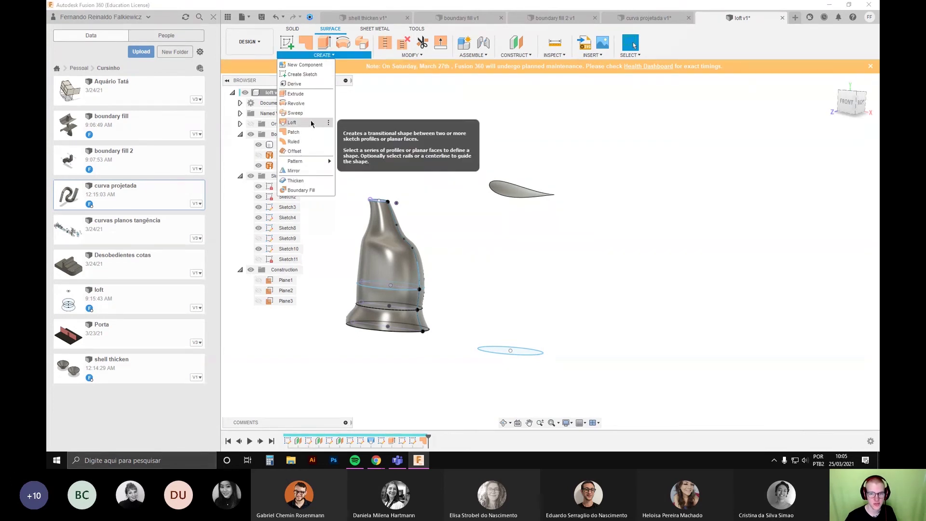
pyautogui.click(292, 122)
pyautogui.click(500, 351)
pyautogui.moveTo(502, 351); pyautogui.dragTo(469, 340, button='middle')
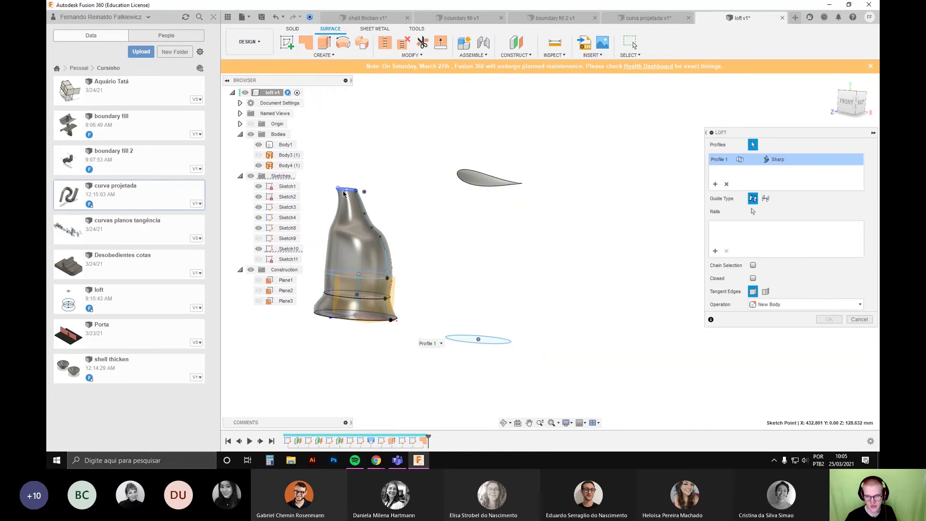
pyautogui.click(350, 199)
pyautogui.click(479, 340)
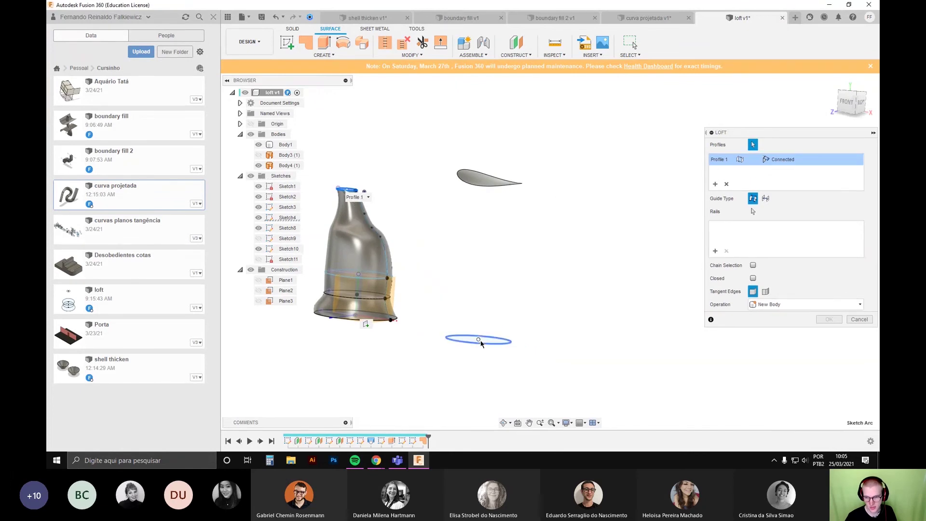
pyautogui.click(492, 342)
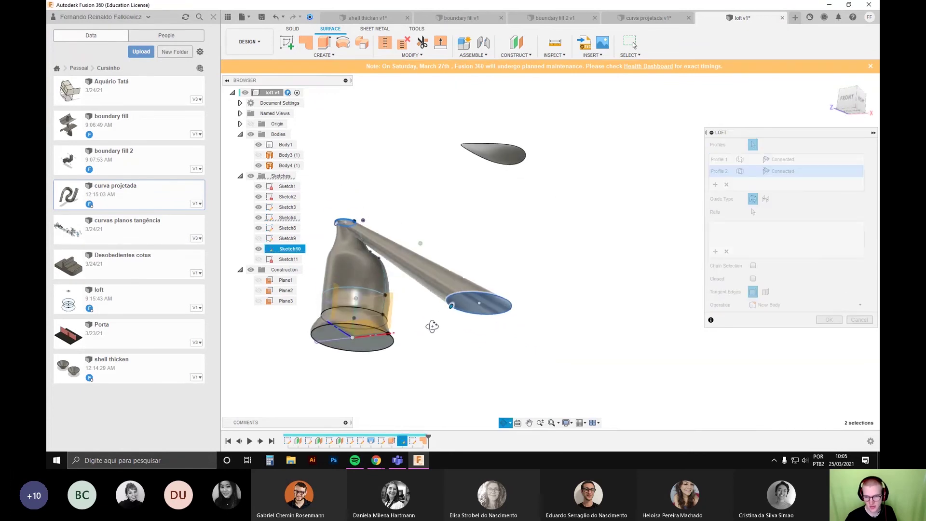
pyautogui.click(829, 320)
pyautogui.scroll(3, 440, 295)
pyautogui.keyDown('shift'); pyautogui.moveTo(440, 295); pyautogui.dragTo(389, 322, button='middle'); pyautogui.keyUp('shift')
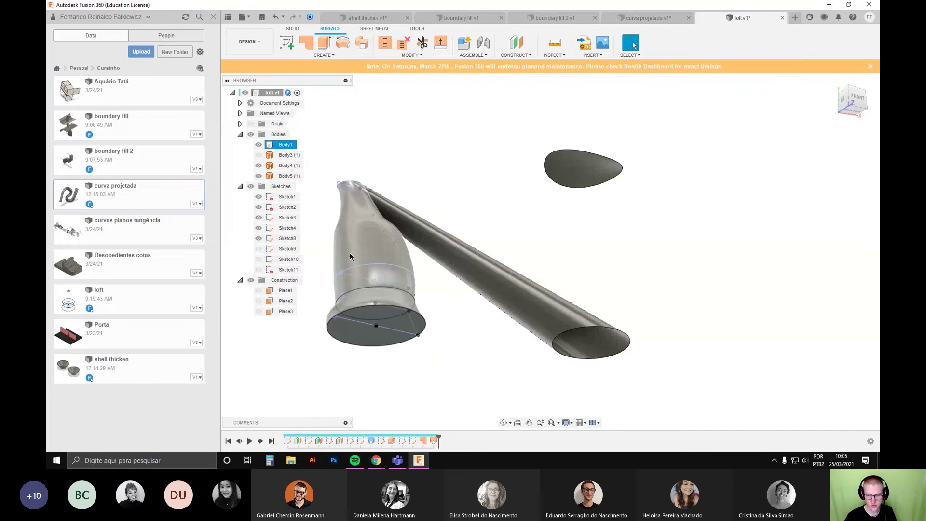
# Step: Switch to the boundary fill v1 document and examine the curved tube crossed by two curved surfaces
pyautogui.scroll(-3, 501, 161)
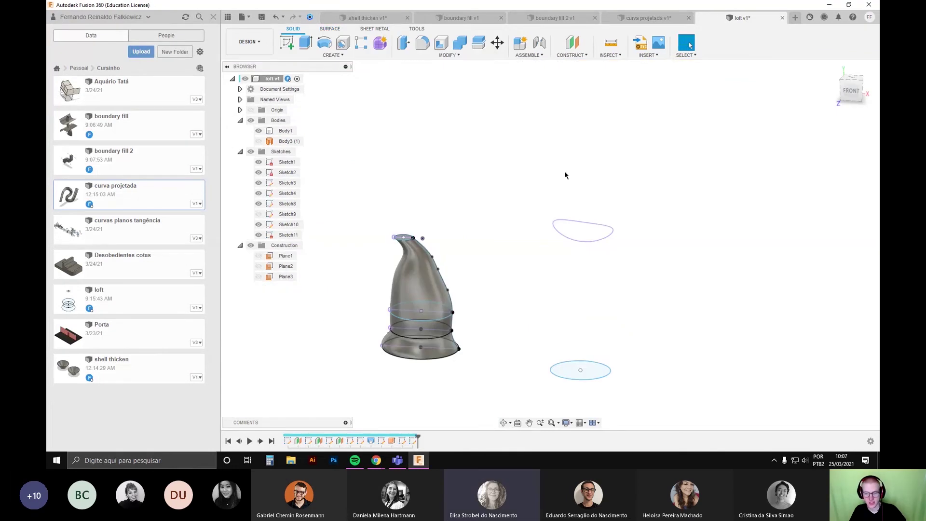
pyautogui.click(622, 20)
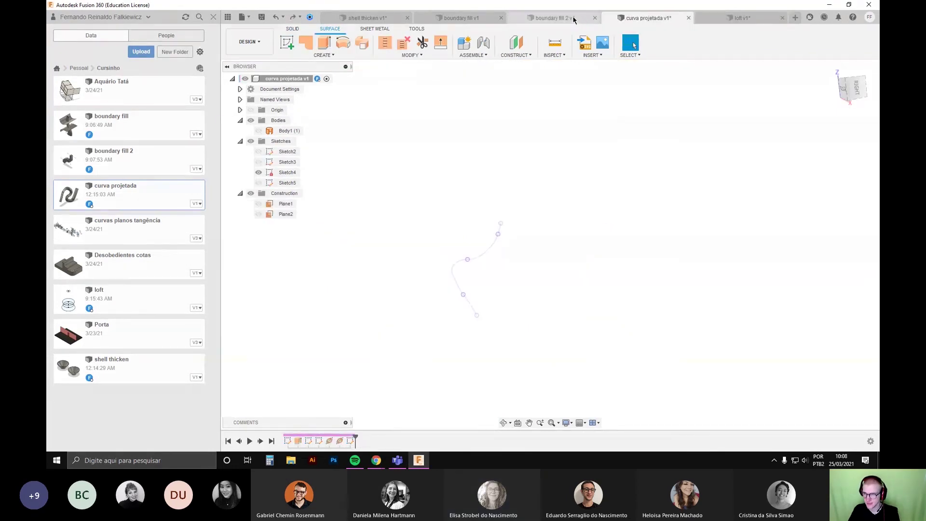
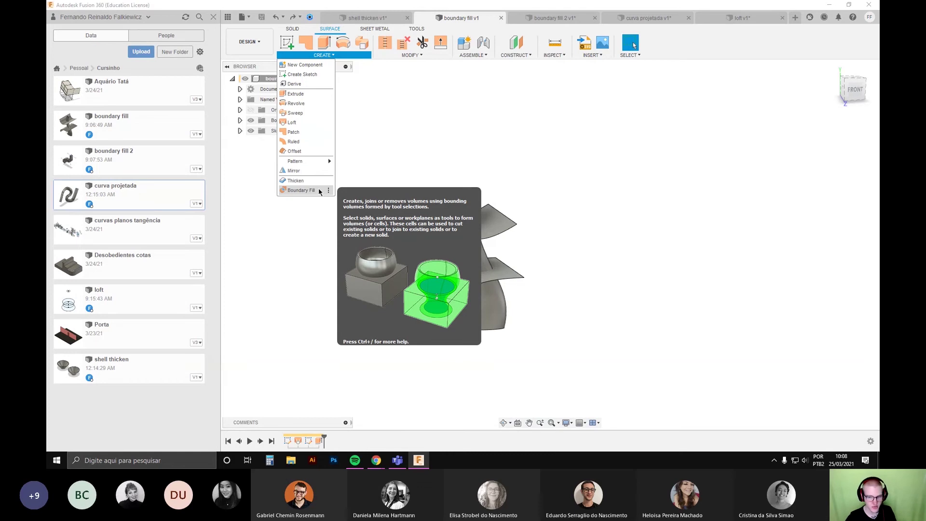
pyautogui.click(395, 192)
pyautogui.keyDown('shift'); pyautogui.moveTo(396, 192); pyautogui.dragTo(387, 220, button='middle'); pyautogui.keyUp('shift')
pyautogui.moveTo(434, 252); pyautogui.dragTo(413, 231, button='middle')
pyautogui.scroll(2, 390, 244)
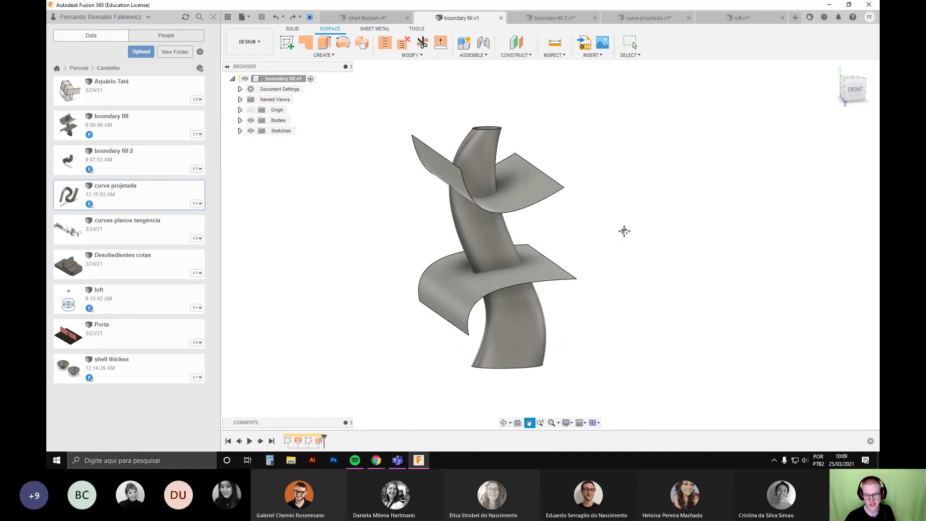
pyautogui.keyDown('shift'); pyautogui.moveTo(625, 230); pyautogui.dragTo(414, 295, button='middle'); pyautogui.keyUp('shift')
pyautogui.moveTo(332, 340); pyautogui.dragTo(352, 367, button='middle')
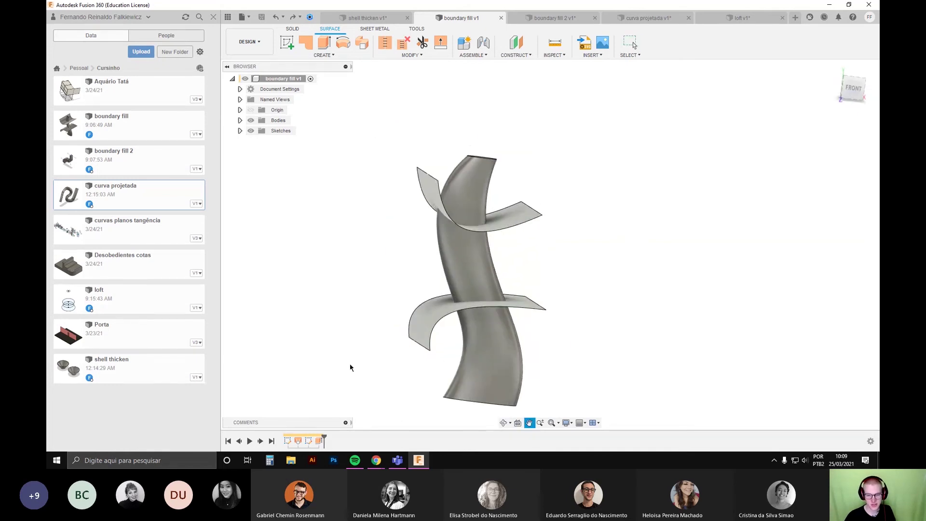
# Step: Roll the timeline back to just after the loft and inspect the loft's Sketch1, hiding it again
pyautogui.moveTo(325, 439); pyautogui.dragTo(302, 440)
pyautogui.moveTo(407, 323); pyautogui.dragTo(404, 276, button='middle')
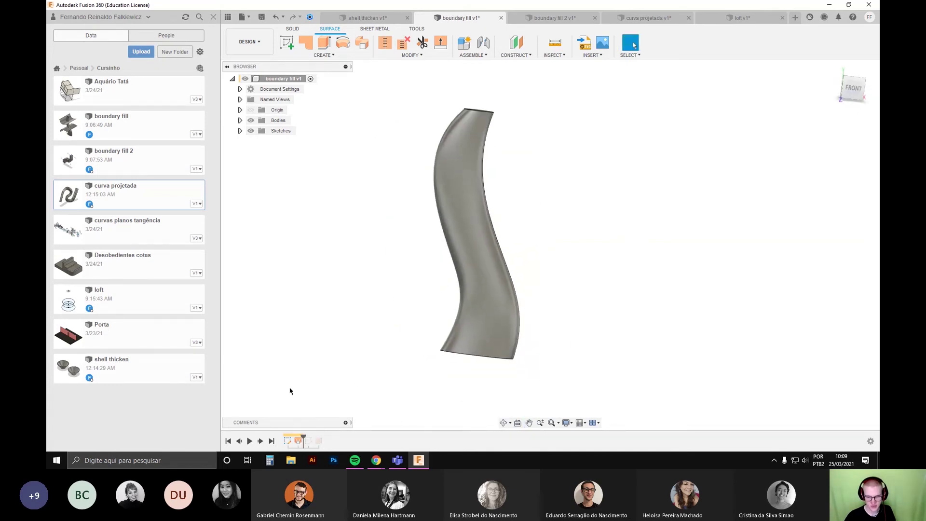
pyautogui.click(240, 131)
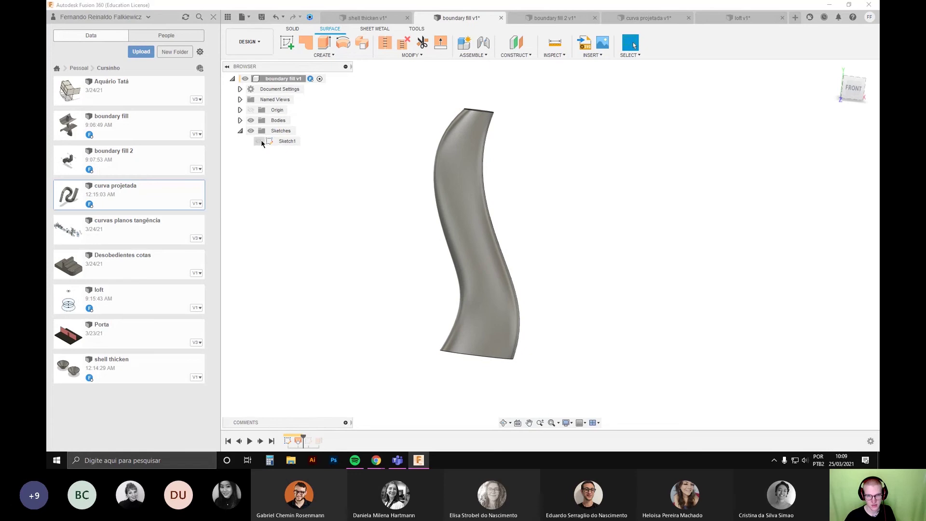
pyautogui.moveTo(422, 221)
pyautogui.keyDown('shift'); pyautogui.mouseDown(button='middle')
pyautogui.moveTo(428, 203)
pyautogui.moveTo(427, 240)
pyautogui.mouseUp(button='middle'); pyautogui.keyUp('shift')
pyautogui.scroll(3, 460, 155)
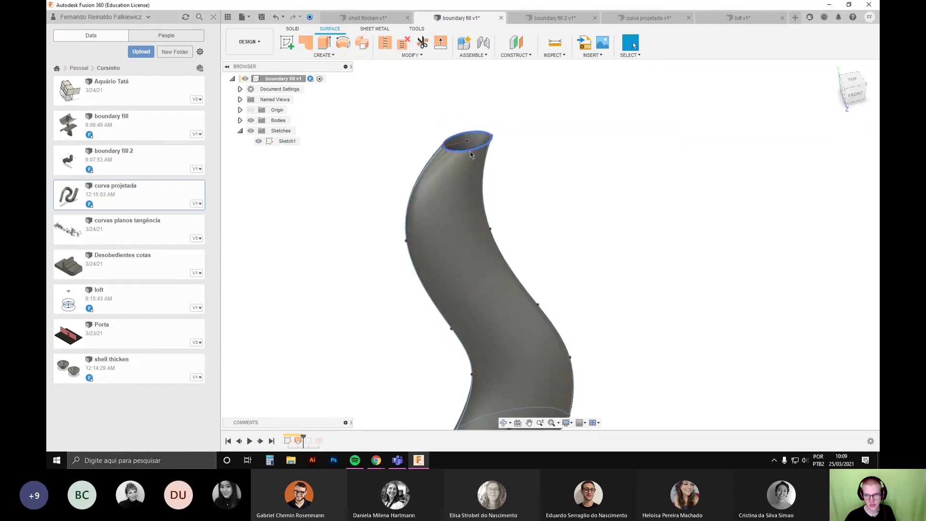
pyautogui.scroll(-3, 477, 159)
pyautogui.moveTo(559, 258); pyautogui.dragTo(488, 259, button='middle')
pyautogui.scroll(2, 327, 245)
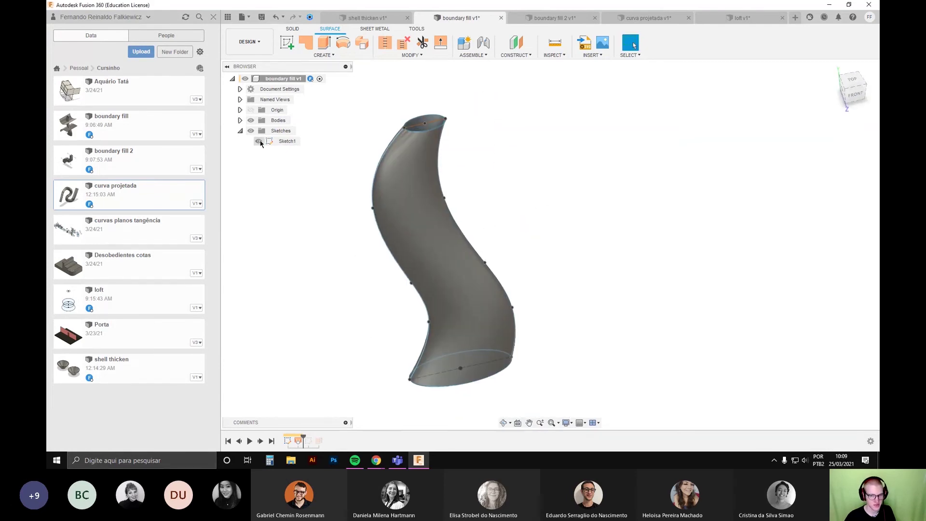
pyautogui.click(259, 141)
# Step: Roll the timeline forward to just after the second sketch and show Sketch2 to inspect its two curves
pyautogui.moveTo(506, 313)
pyautogui.keyDown('shift'); pyautogui.mouseDown(button='middle')
pyautogui.moveTo(531, 310)
pyautogui.moveTo(574, 265)
pyautogui.moveTo(597, 281)
pyautogui.moveTo(575, 205)
pyautogui.moveTo(587, 261)
pyautogui.moveTo(528, 333)
pyautogui.mouseUp(button='middle'); pyautogui.keyUp('shift')
pyautogui.moveTo(300, 437); pyautogui.dragTo(314, 440)
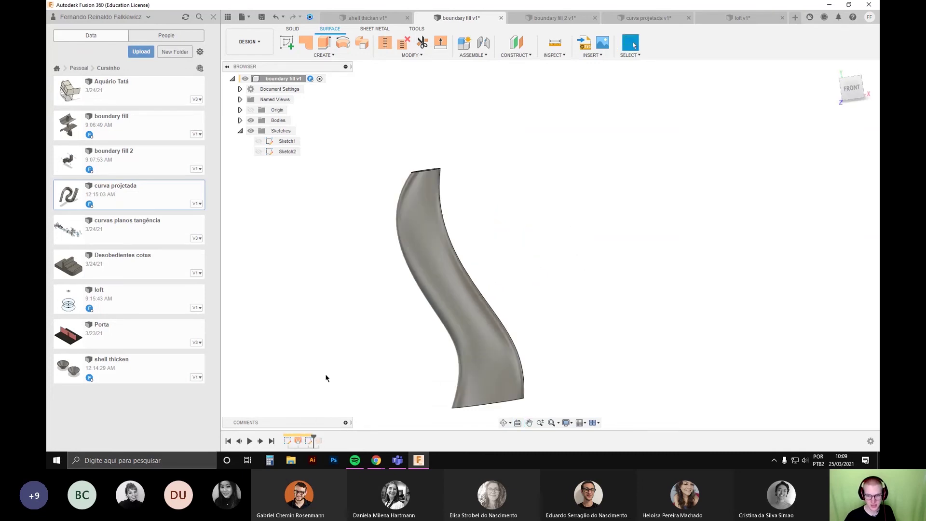
pyautogui.click(258, 152)
pyautogui.keyDown('shift'); pyautogui.moveTo(331, 283); pyautogui.dragTo(356, 306, button='middle'); pyautogui.keyUp('shift')
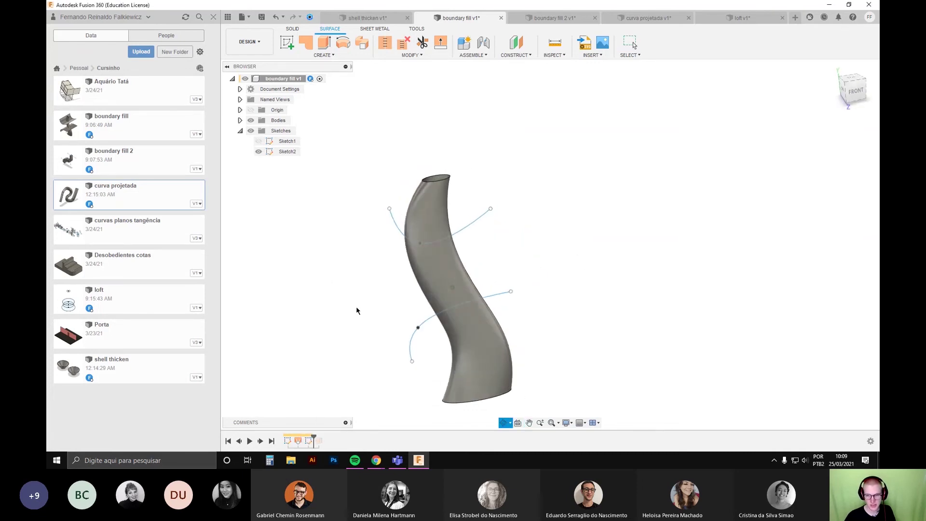
# Step: Roll the timeline forward to the end, hide Sketch2 and look at the surfaces from the front
pyautogui.moveTo(314, 440); pyautogui.dragTo(324, 440)
pyautogui.keyDown('shift'); pyautogui.moveTo(357, 384); pyautogui.dragTo(337, 338, button='middle'); pyautogui.keyUp('shift')
pyautogui.click(258, 152)
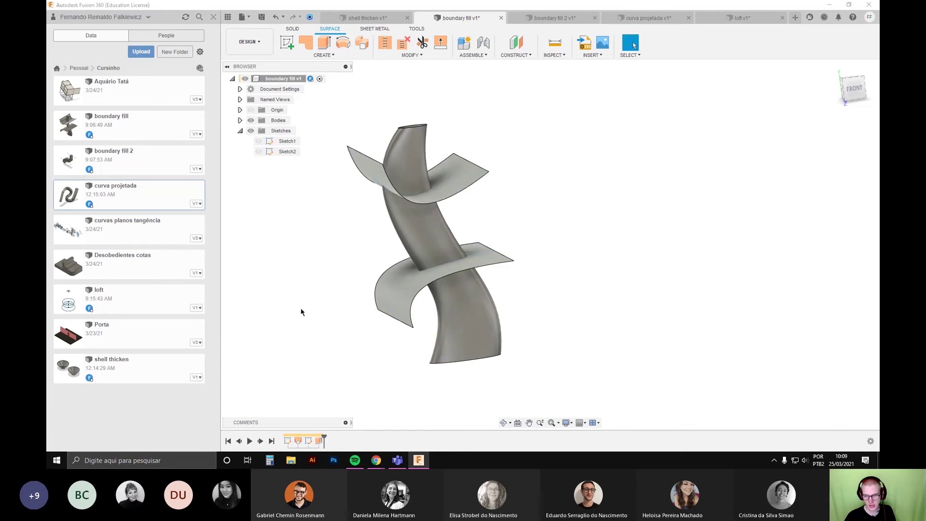
pyautogui.moveTo(300, 308)
pyautogui.keyDown('shift'); pyautogui.mouseDown(button='middle')
pyautogui.moveTo(284, 315)
pyautogui.moveTo(266, 181)
pyautogui.moveTo(348, 265)
pyautogui.moveTo(323, 283)
pyautogui.moveTo(371, 190)
pyautogui.mouseUp(button='middle'); pyautogui.keyUp('shift')
pyautogui.click(854, 89)
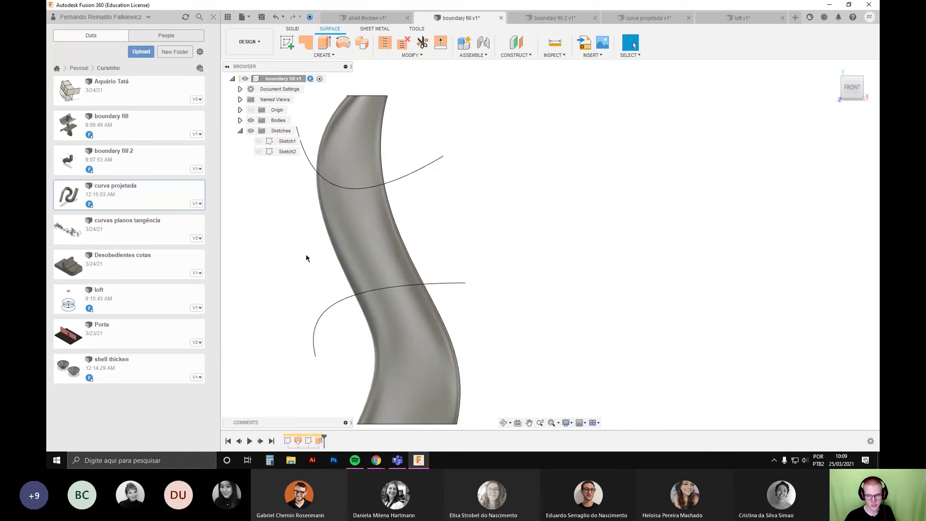
# Step: Start a Boundary Fill using the curved tube and the two curved surfaces crossing it as tools
pyautogui.keyDown('shift'); pyautogui.moveTo(500, 230); pyautogui.dragTo(520, 282, button='middle'); pyautogui.keyUp('shift')
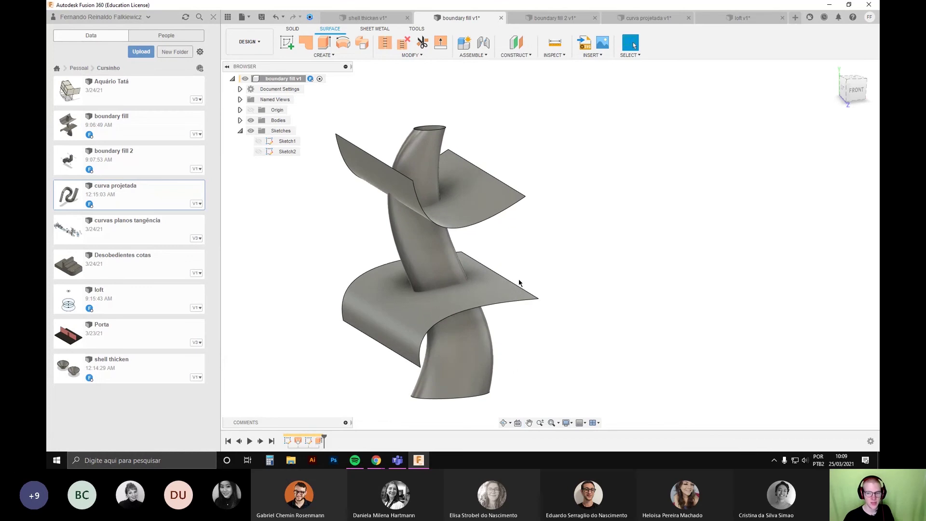
pyautogui.click(324, 55)
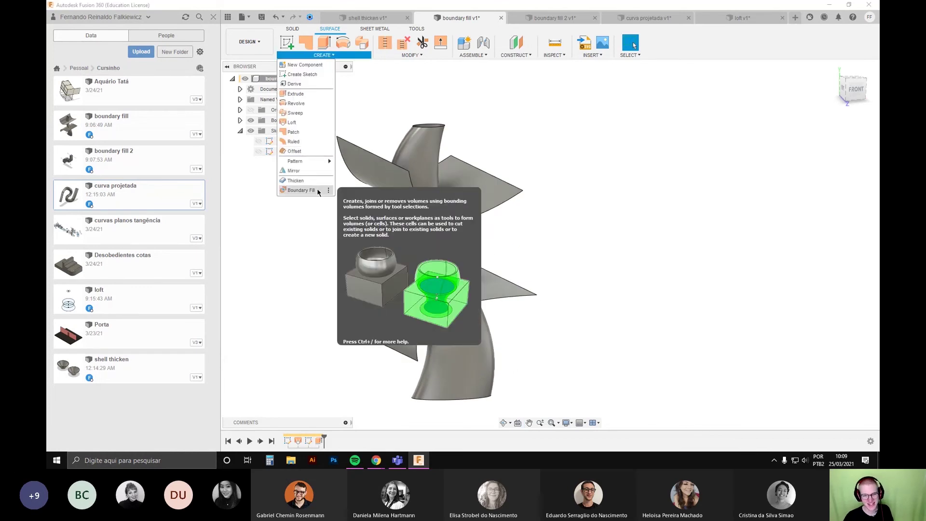
pyautogui.click(301, 190)
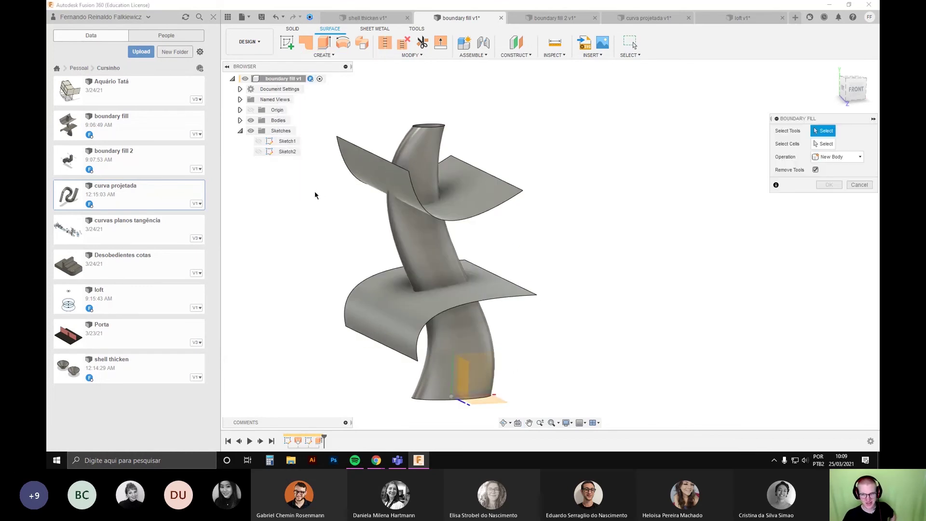
pyautogui.click(401, 241)
pyautogui.click(372, 178)
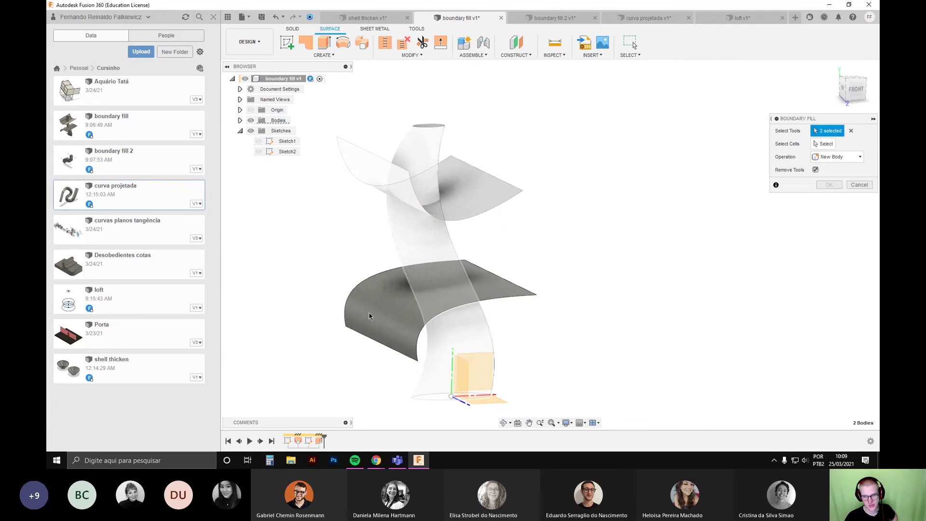
pyautogui.click(370, 316)
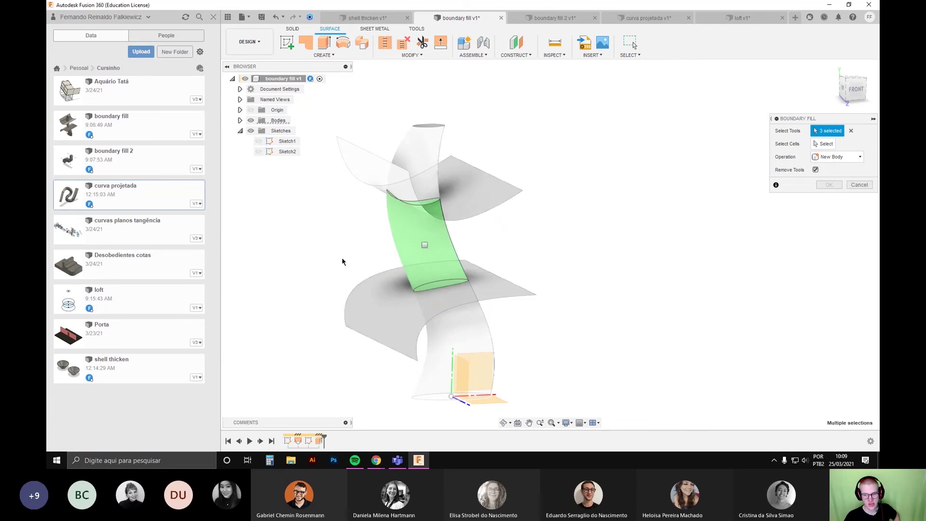
# Step: Select the tube cell between the two surfaces and create it as a new body with the tools removed
pyautogui.scroll(2, 328, 252)
pyautogui.scroll(2, 323, 258)
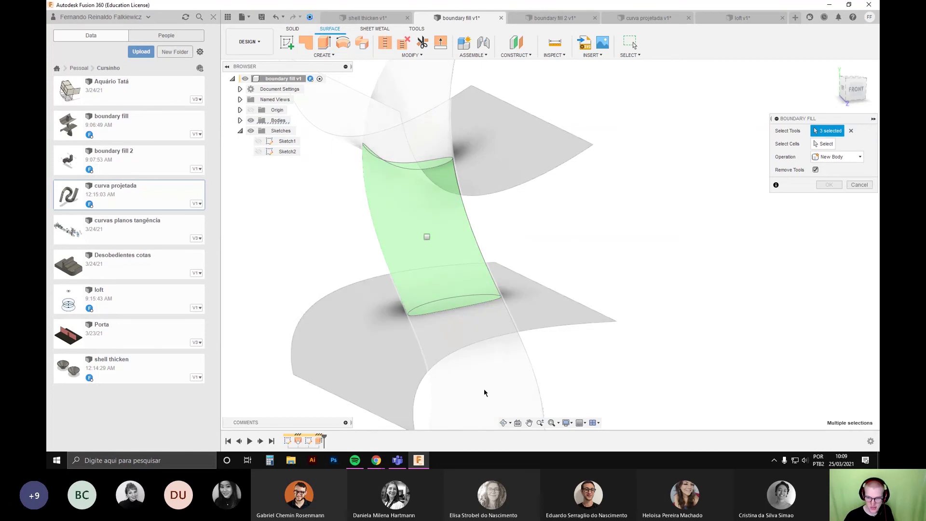
pyautogui.click(428, 238)
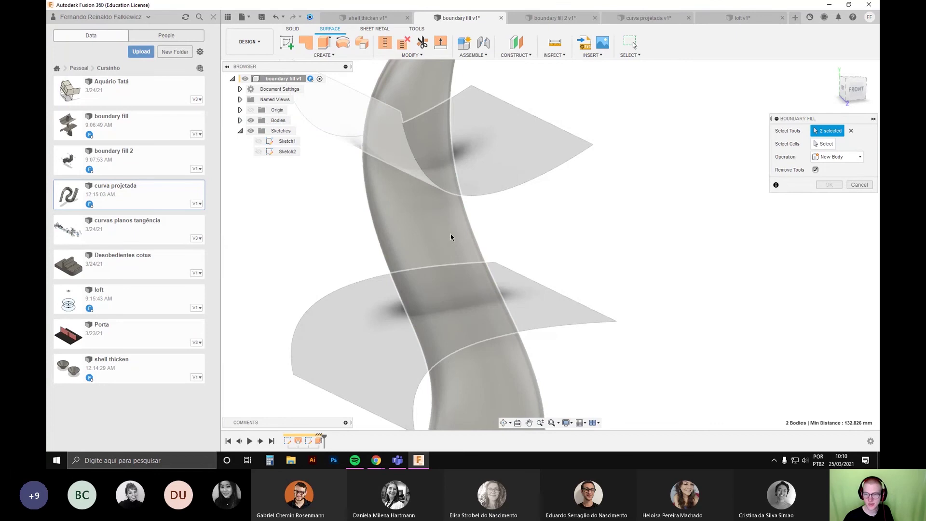
pyautogui.click(452, 237)
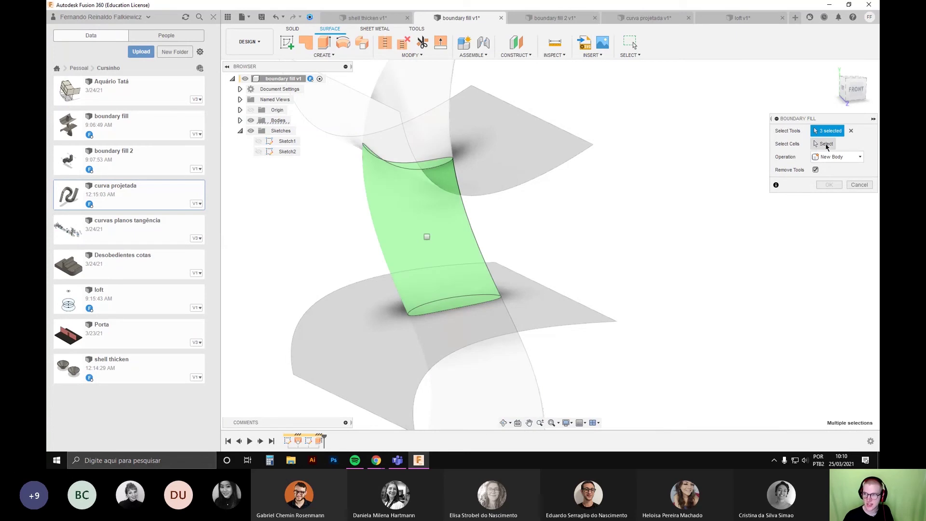
pyautogui.click(825, 144)
pyautogui.click(427, 237)
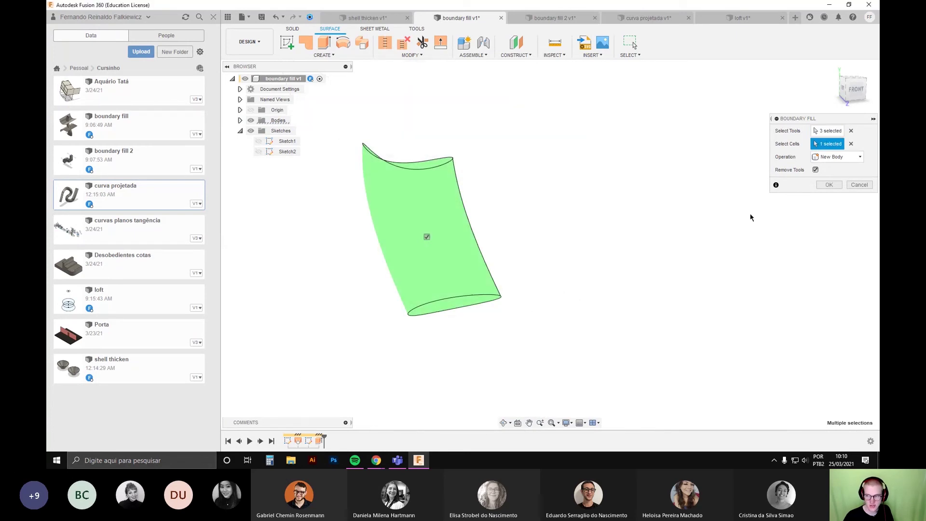
pyautogui.click(825, 186)
# Step: Examine the filled solid from several angles and list the contents of the Bodies folder
pyautogui.keyDown('shift'); pyautogui.moveTo(613, 129); pyautogui.dragTo(477, 208, button='middle'); pyautogui.keyUp('shift')
pyautogui.scroll(3, 429, 179)
pyautogui.click(241, 121)
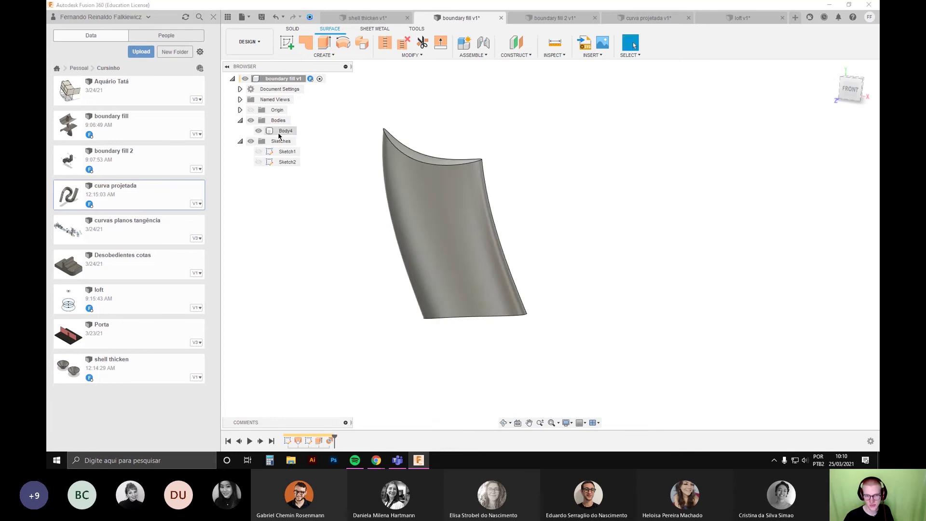
pyautogui.scroll(-3, 507, 220)
pyautogui.scroll(-2, 555, 279)
pyautogui.keyDown('shift'); pyautogui.moveTo(556, 280); pyautogui.dragTo(583, 310, button='middle'); pyautogui.keyUp('shift')
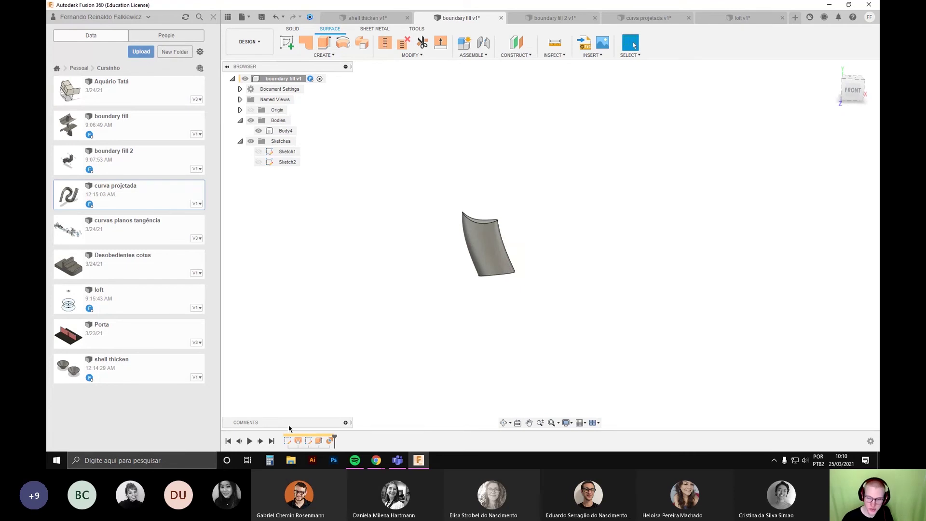
pyautogui.keyDown('shift'); pyautogui.moveTo(488, 304); pyautogui.dragTo(498, 324, button='middle'); pyautogui.keyUp('shift')
pyautogui.scroll(2, 413, 344)
pyautogui.scroll(2, 367, 397)
# Step: Edit the Boundary Fill feature to turn off Remove Tools, keeping the tube and both surfaces
pyautogui.click(330, 442)
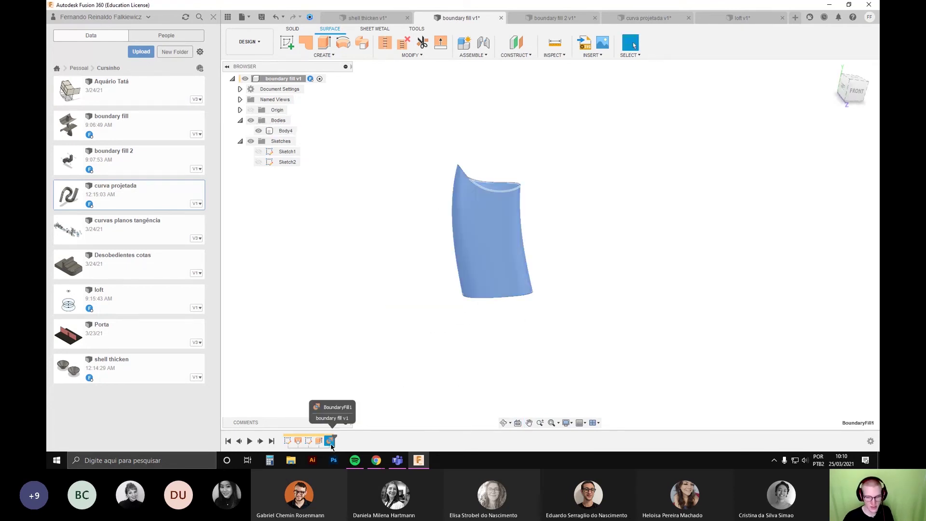
pyautogui.doubleClick(331, 442)
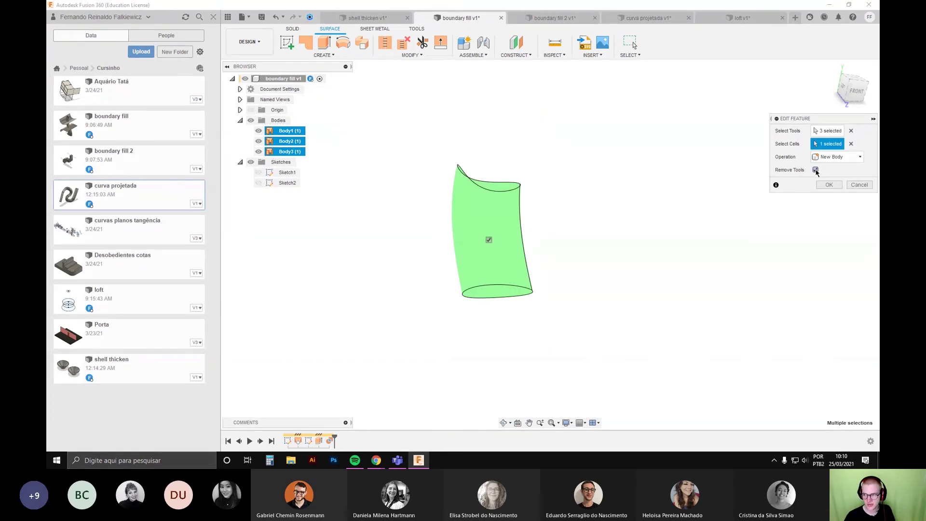
pyautogui.click(829, 185)
pyautogui.scroll(-2, 772, 224)
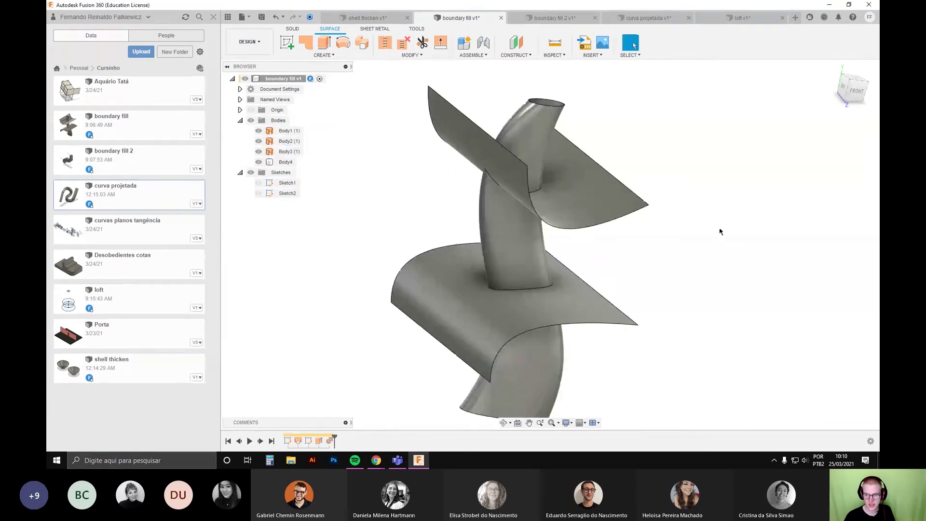
# Step: Hide the three tool surface bodies and inspect the remaining filled solid from behind
pyautogui.moveTo(609, 268); pyautogui.dragTo(548, 279, button='middle')
pyautogui.scroll(3, 456, 262)
pyautogui.click(259, 152)
pyautogui.click(258, 141)
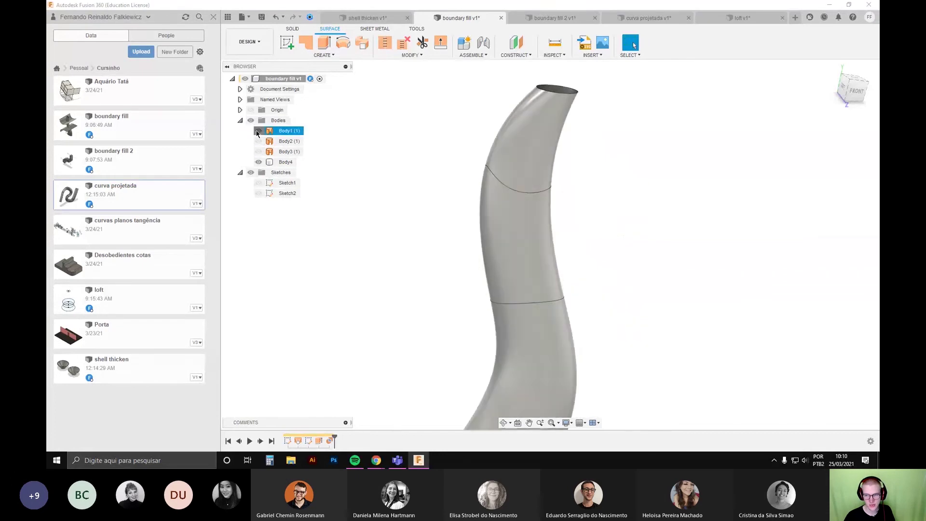
pyautogui.click(259, 131)
pyautogui.keyDown('shift'); pyautogui.moveTo(447, 286); pyautogui.dragTo(523, 283, button='middle'); pyautogui.keyUp('shift')
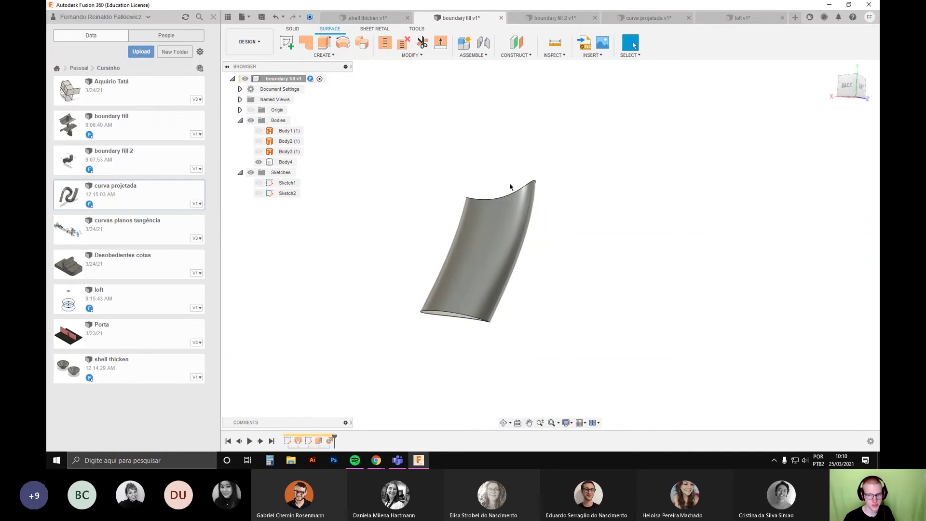
# Step: Switch to the boundary fill 2 v1 document and roll its timeline forward to the end
pyautogui.click(536, 21)
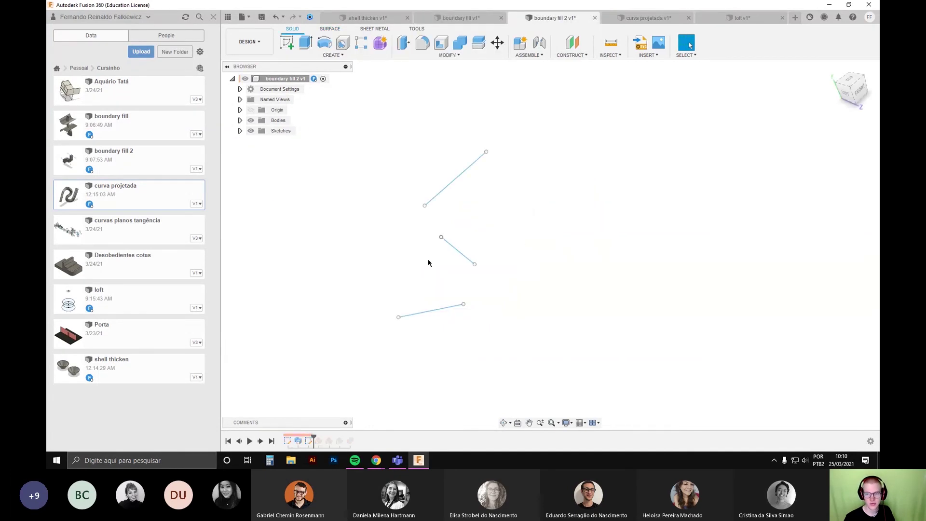
pyautogui.moveTo(313, 438)
pyautogui.mouseDown()
pyautogui.moveTo(352, 440)
pyautogui.moveTo(343, 440)
pyautogui.mouseUp()
pyautogui.scroll(-3, 337, 414)
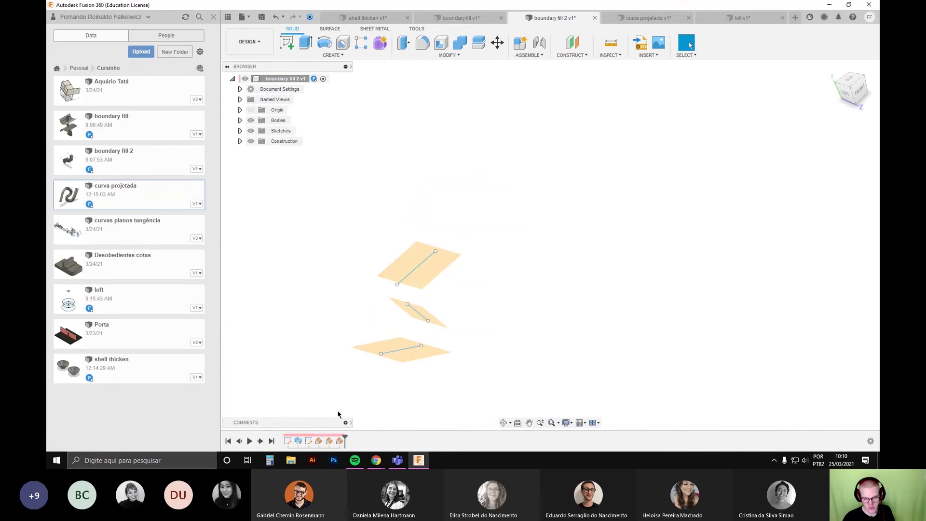
# Step: Show Body1 and examine the hollow square tube crossed by three construction planes
pyautogui.click(240, 121)
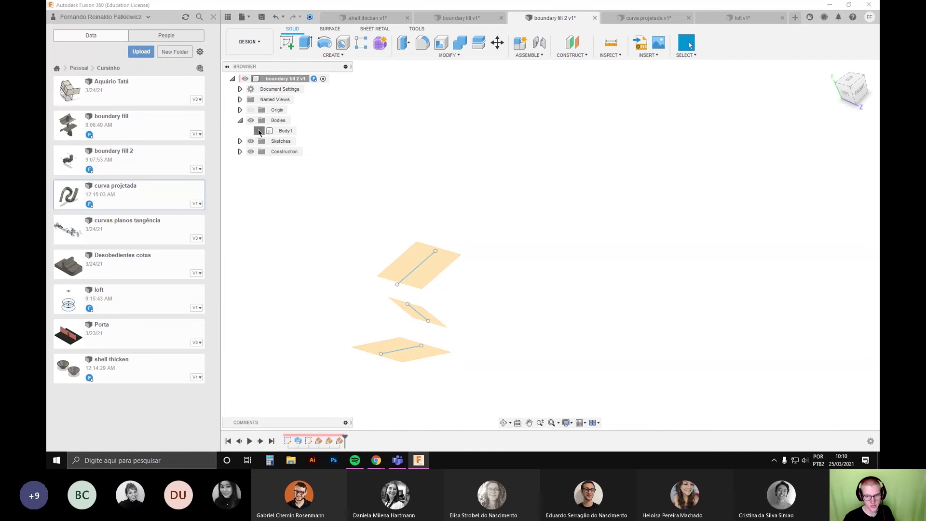
pyautogui.click(258, 131)
pyautogui.scroll(-3, 357, 221)
pyautogui.scroll(4, 388, 273)
pyautogui.keyDown('shift'); pyautogui.moveTo(357, 255); pyautogui.dragTo(364, 303, button='middle'); pyautogui.keyUp('shift')
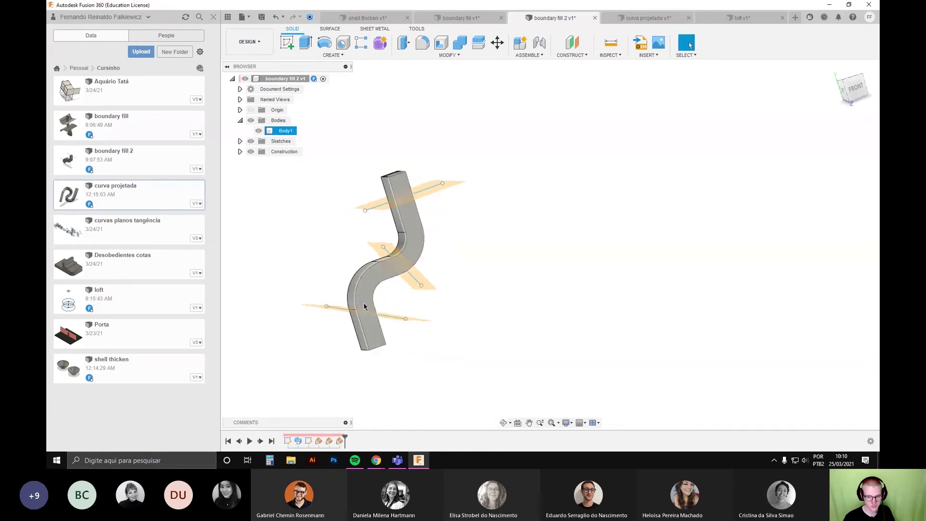
pyautogui.scroll(3, 363, 307)
pyautogui.keyDown('shift'); pyautogui.moveTo(447, 295); pyautogui.dragTo(458, 316, button='middle'); pyautogui.keyUp('shift')
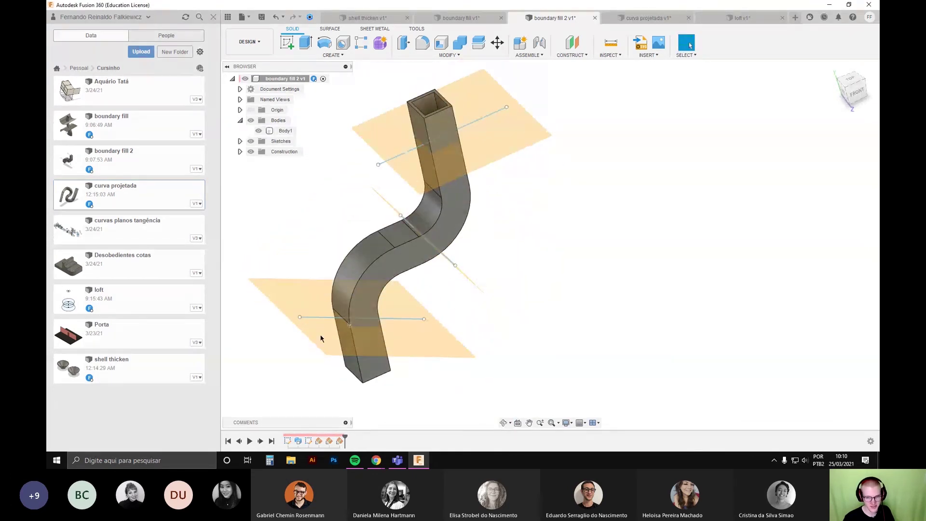
# Step: Hide Sketch2, and turn the construction planes off and back on to compare the tube with and without them
pyautogui.click(251, 152)
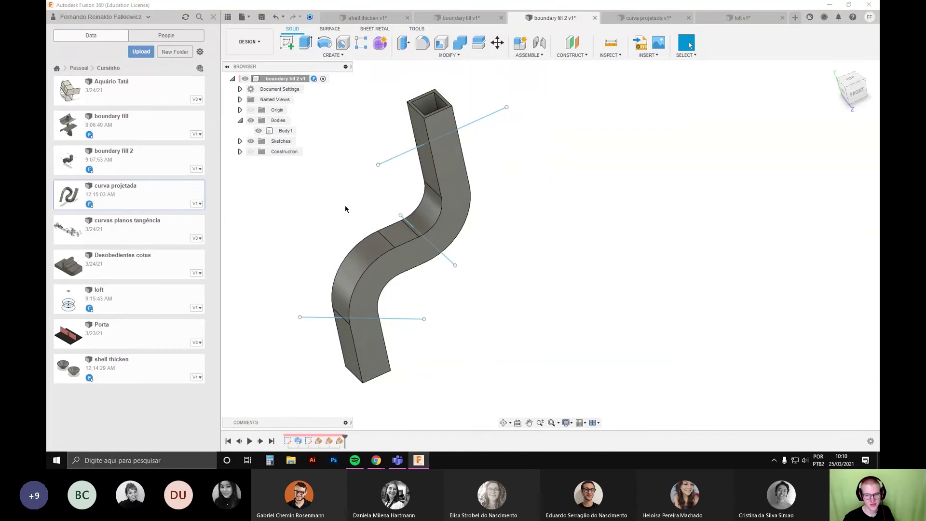
pyautogui.click(240, 141)
pyautogui.click(259, 162)
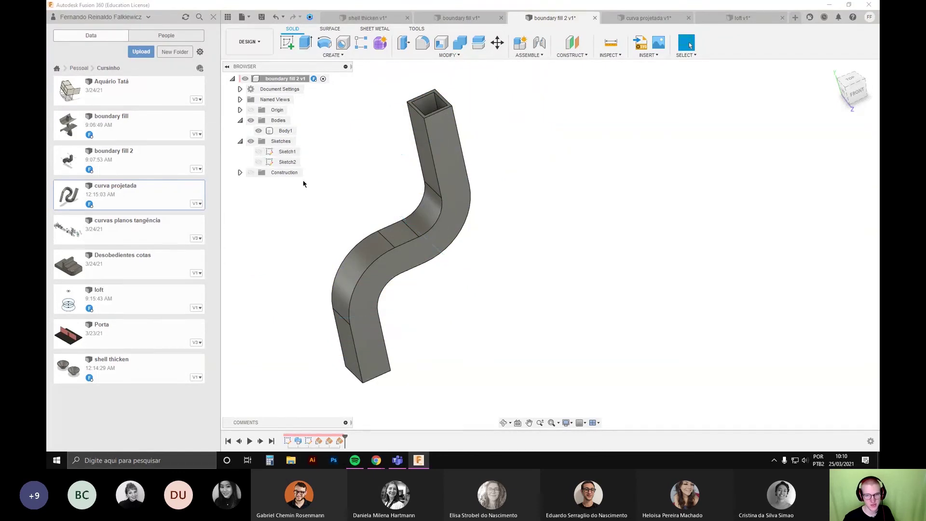
pyautogui.keyDown('shift'); pyautogui.moveTo(524, 249); pyautogui.dragTo(456, 222, button='middle'); pyautogui.keyUp('shift')
pyautogui.click(251, 172)
pyautogui.keyDown('shift'); pyautogui.moveTo(337, 217); pyautogui.dragTo(502, 261, button='middle'); pyautogui.keyUp('shift')
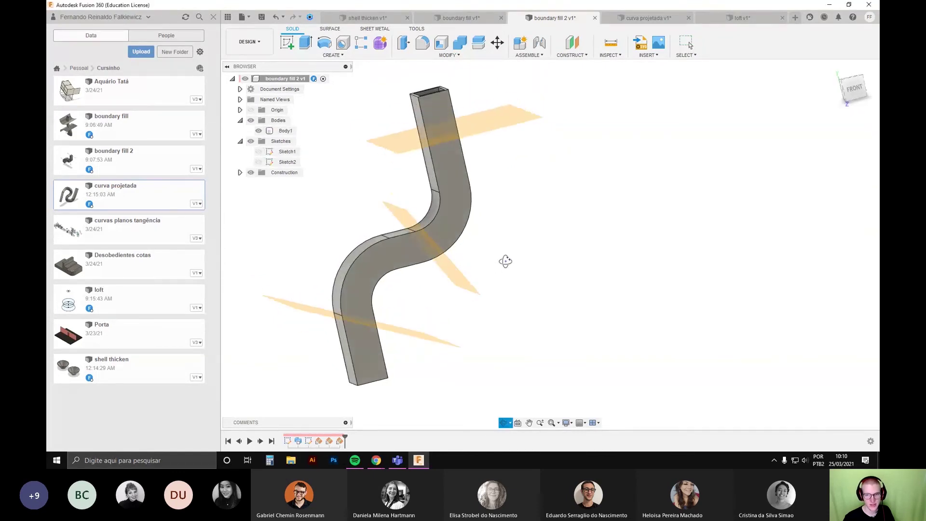
# Step: Start a Boundary Fill using the hollow square tube and the three construction planes as tools
pyautogui.click(330, 29)
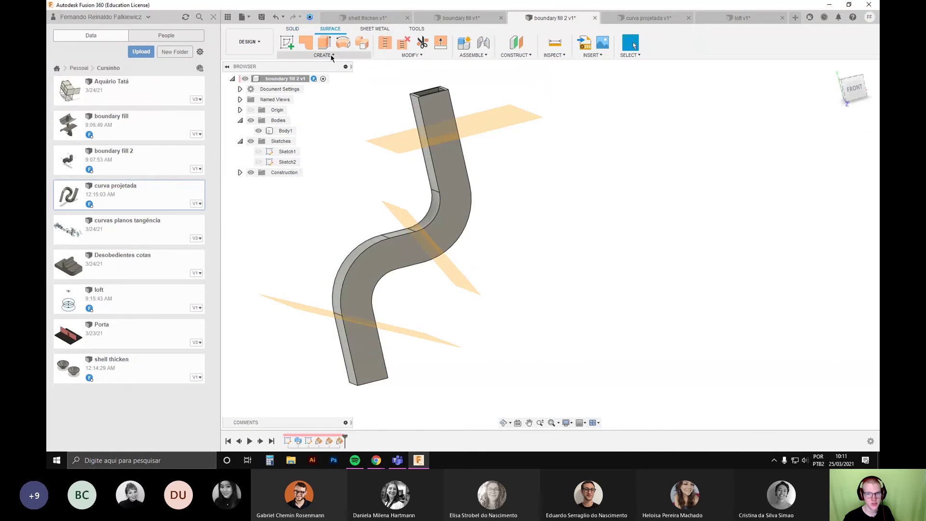
pyautogui.click(331, 54)
pyautogui.click(298, 189)
pyautogui.keyDown('shift'); pyautogui.moveTo(399, 204); pyautogui.dragTo(436, 176, button='middle'); pyautogui.keyUp('shift')
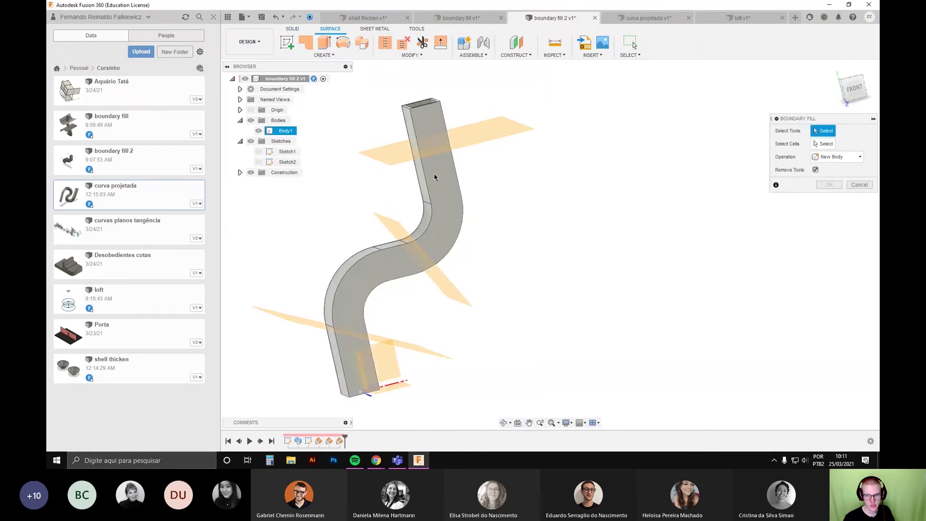
pyautogui.click(441, 173)
pyautogui.click(471, 145)
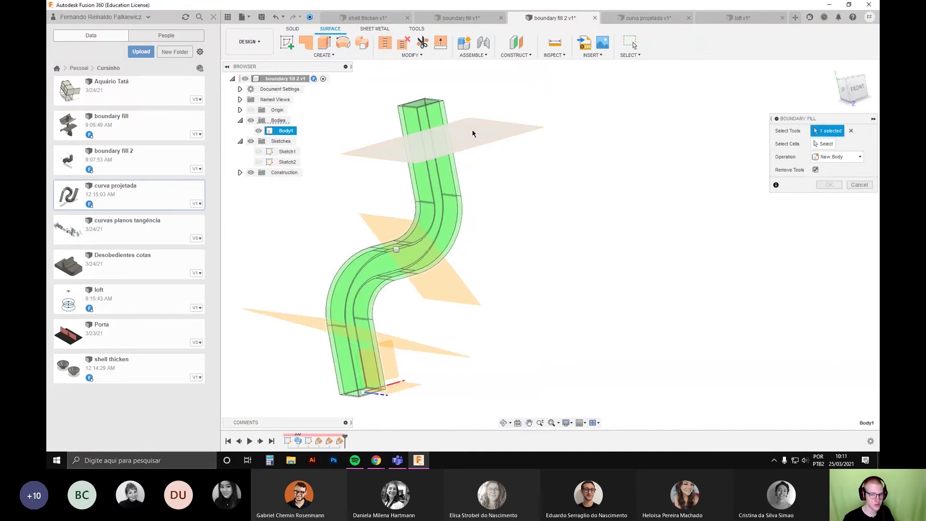
pyautogui.click(438, 292)
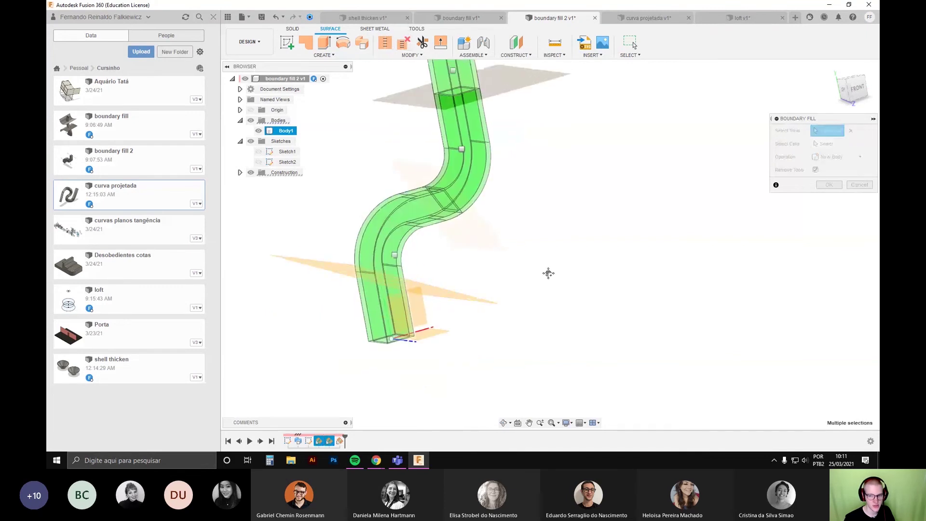
pyautogui.keyDown('shift'); pyautogui.moveTo(523, 262); pyautogui.dragTo(494, 310, button='middle'); pyautogui.keyUp('shift')
pyautogui.scroll(1, 391, 274)
pyautogui.moveTo(391, 274); pyautogui.dragTo(370, 314, button='middle')
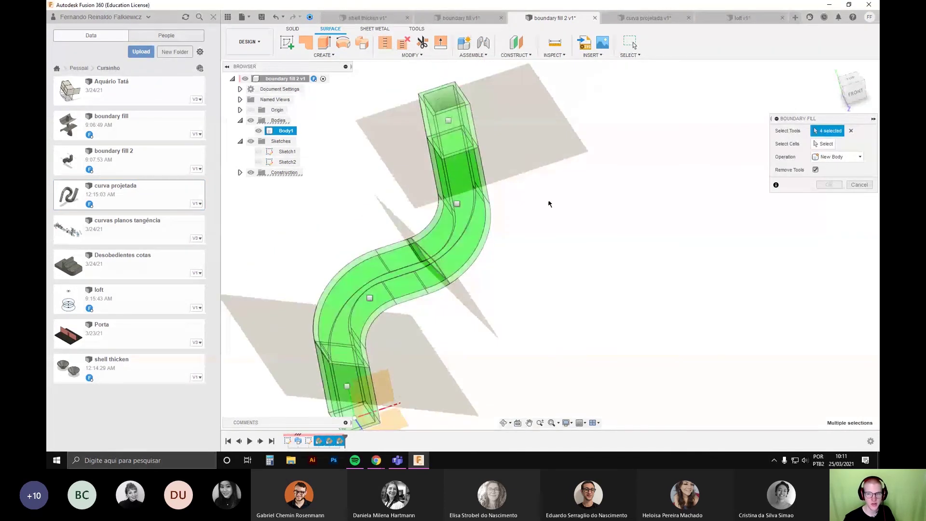
pyautogui.keyDown('shift'); pyautogui.moveTo(541, 221); pyautogui.dragTo(538, 195, button='middle'); pyautogui.keyUp('shift')
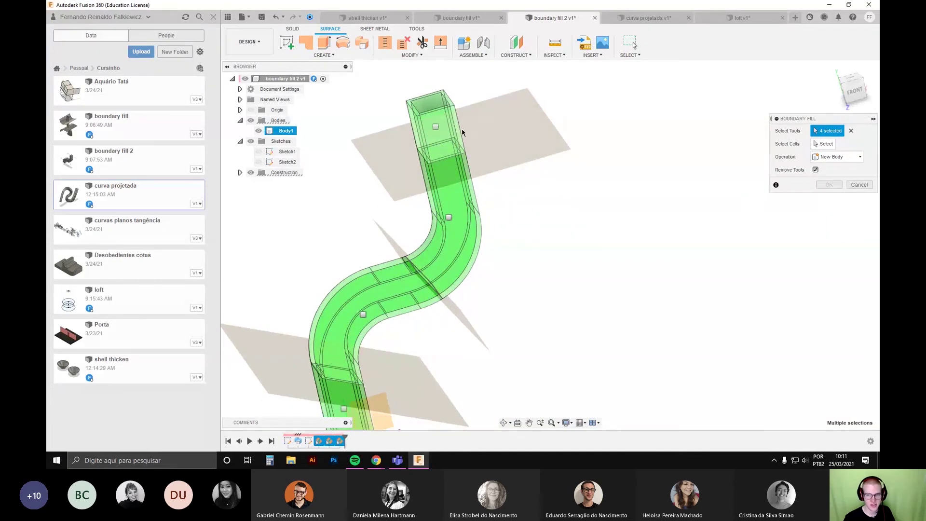
# Step: Remove the upper plane from the fill tools and add it back, examining how it divides the tube into cells
pyautogui.click(508, 136)
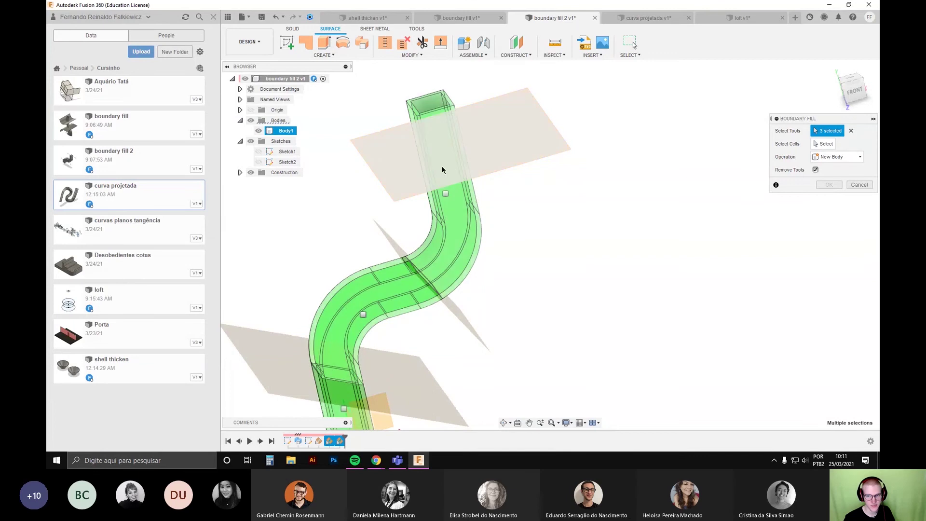
pyautogui.keyDown('shift'); pyautogui.moveTo(570, 253); pyautogui.dragTo(549, 210, button='middle'); pyautogui.keyUp('shift')
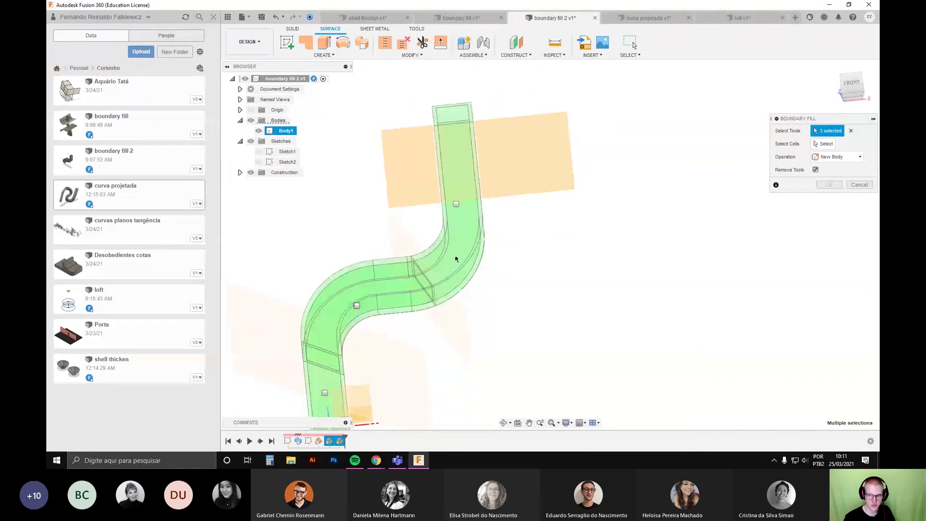
pyautogui.click(531, 157)
pyautogui.keyDown('shift'); pyautogui.moveTo(531, 157); pyautogui.dragTo(535, 193, button='middle'); pyautogui.keyUp('shift')
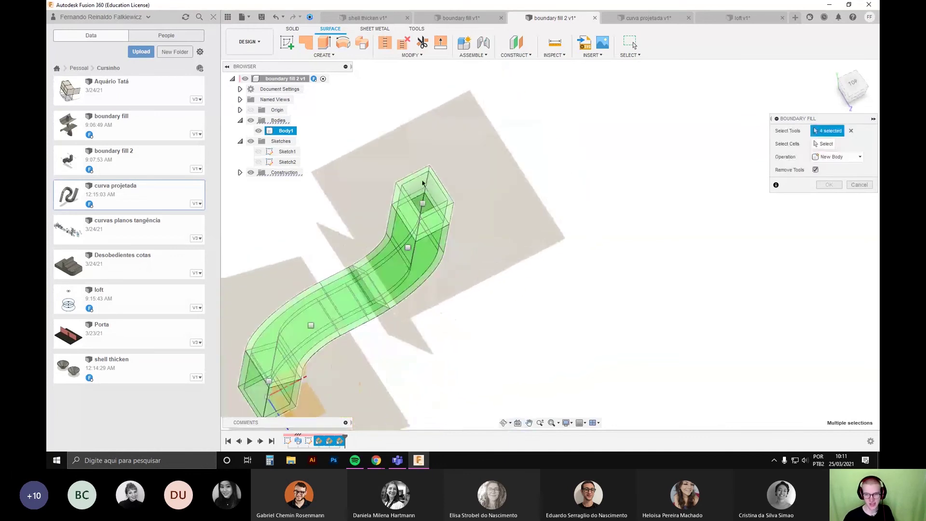
pyautogui.scroll(4, 404, 242)
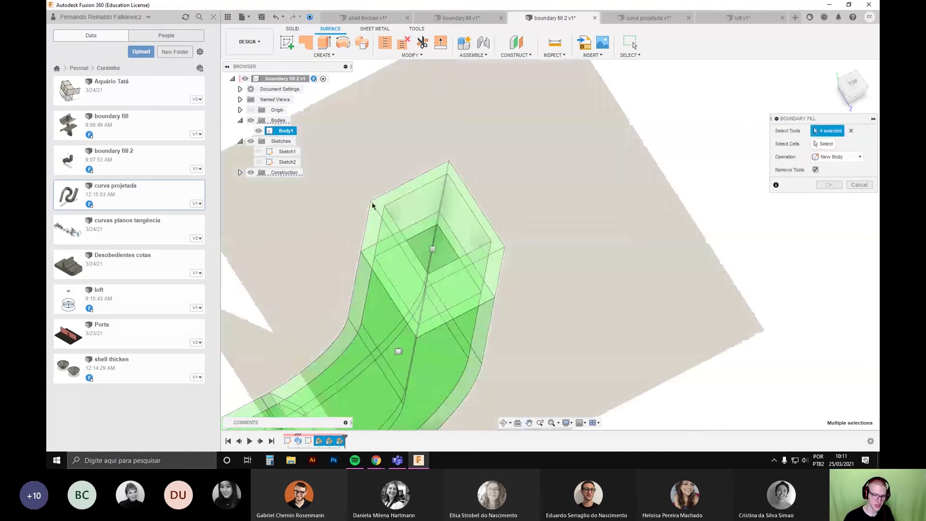
pyautogui.scroll(-5, 481, 263)
pyautogui.keyDown('shift'); pyautogui.moveTo(575, 172); pyautogui.dragTo(561, 290, button='middle'); pyautogui.keyUp('shift')
pyautogui.scroll(2, 492, 167)
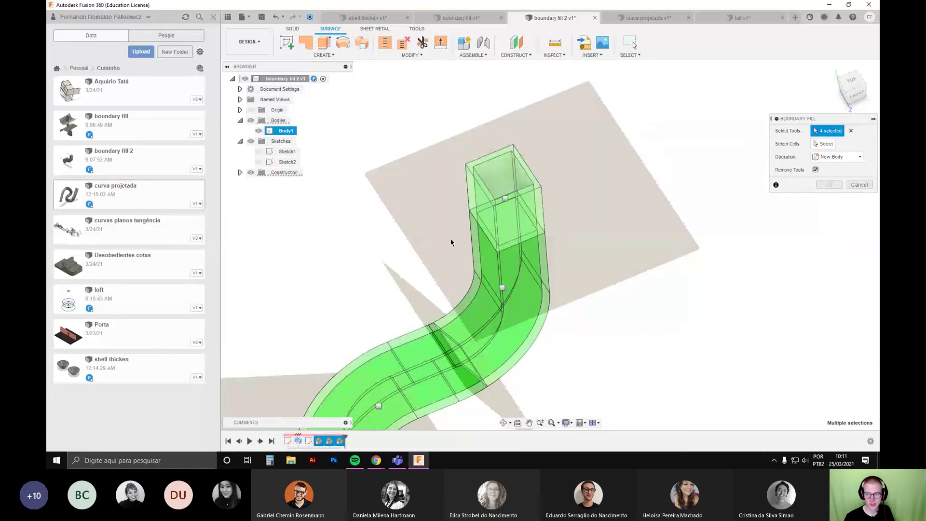
# Step: Select the inner cell of the tube between the lower and middle planes and create it as a new body
pyautogui.click(822, 145)
pyautogui.keyDown('shift'); pyautogui.moveTo(622, 354); pyautogui.dragTo(448, 270, button='middle'); pyautogui.keyUp('shift')
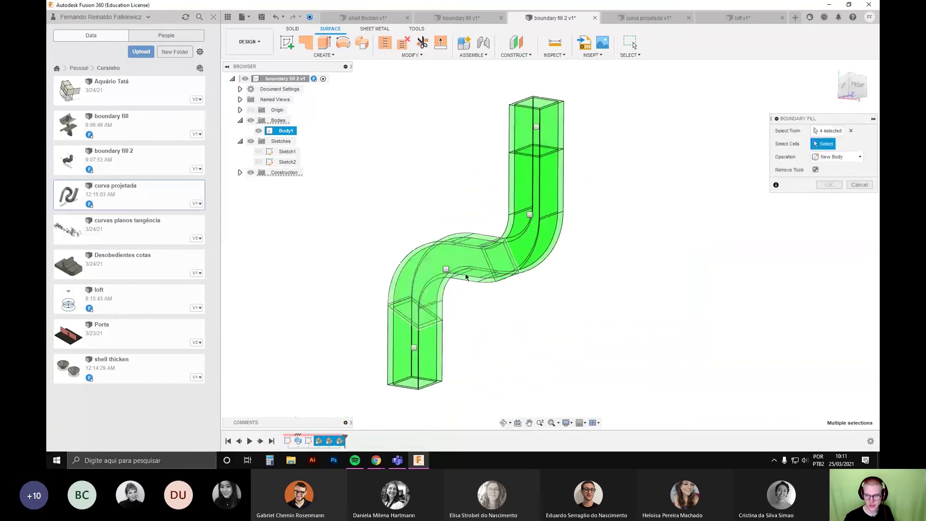
pyautogui.scroll(5, 439, 268)
pyautogui.scroll(8, 448, 263)
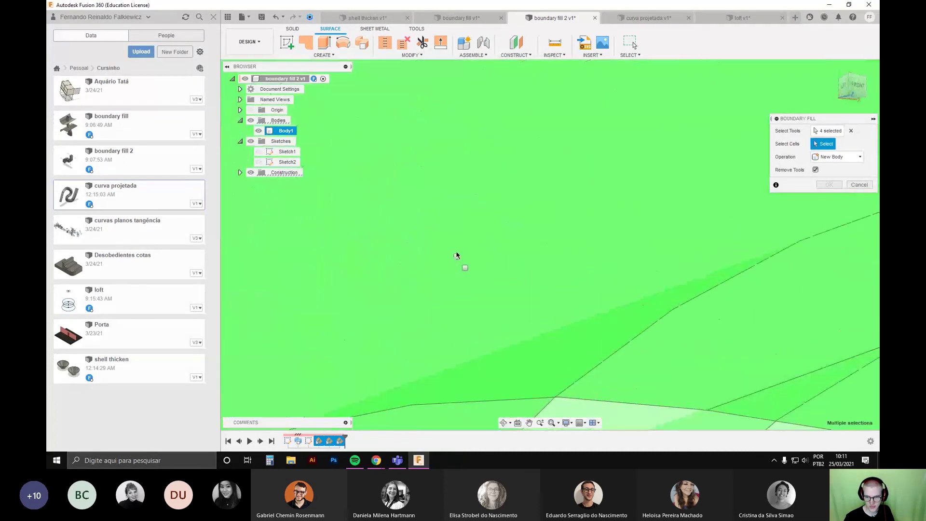
pyautogui.scroll(-10, 468, 269)
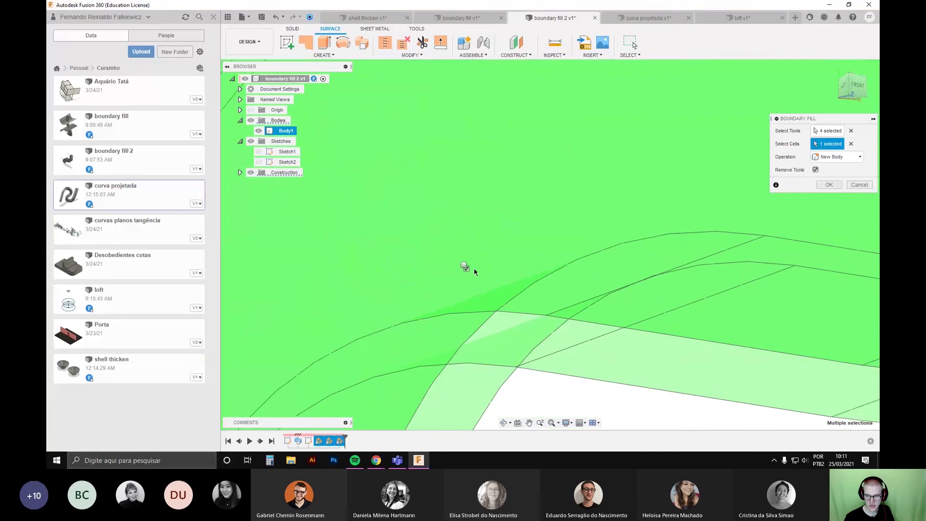
pyautogui.click(828, 186)
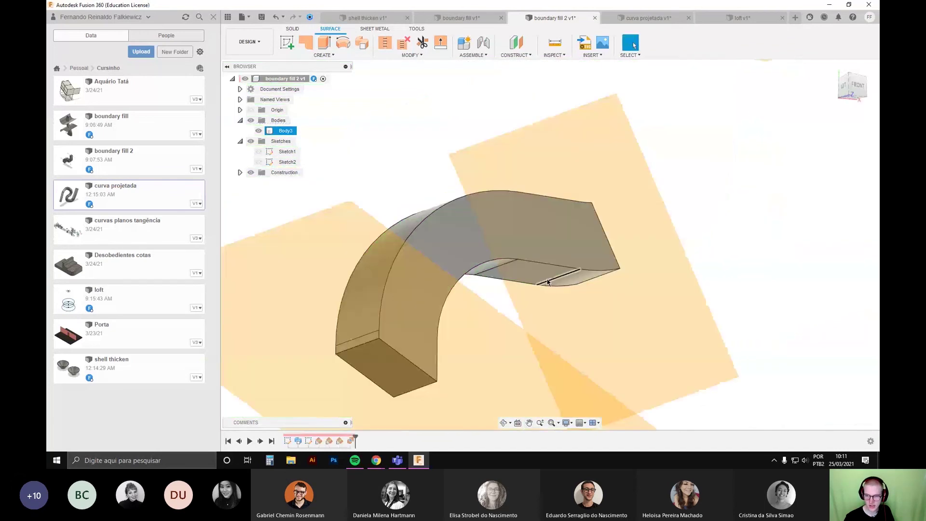
# Step: Open the boundary fill feature for editing, examine its overlapping cells at the bends, accept it as is, and inspect the curved body
pyautogui.keyDown('shift'); pyautogui.moveTo(488, 302); pyautogui.dragTo(517, 323, button='middle'); pyautogui.keyUp('shift')
pyautogui.scroll(-4, 508, 290)
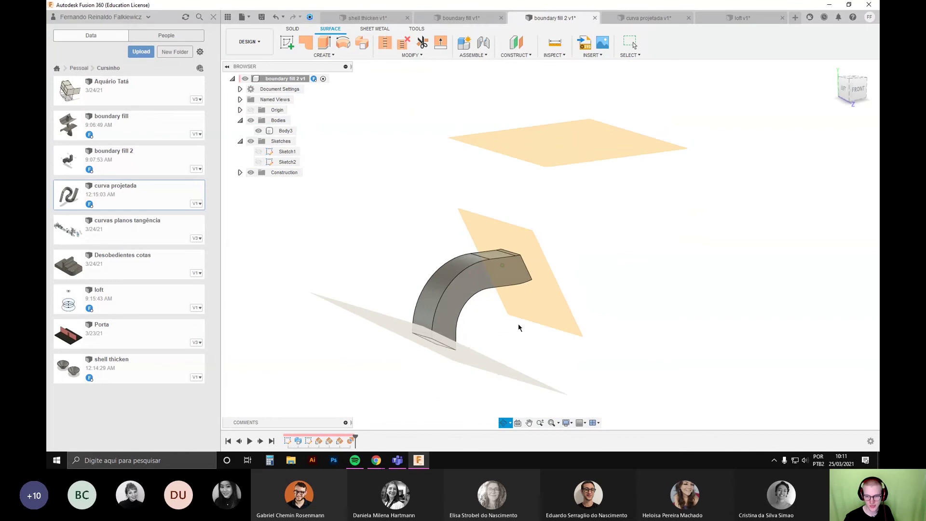
pyautogui.doubleClick(355, 443)
pyautogui.scroll(10, 437, 280)
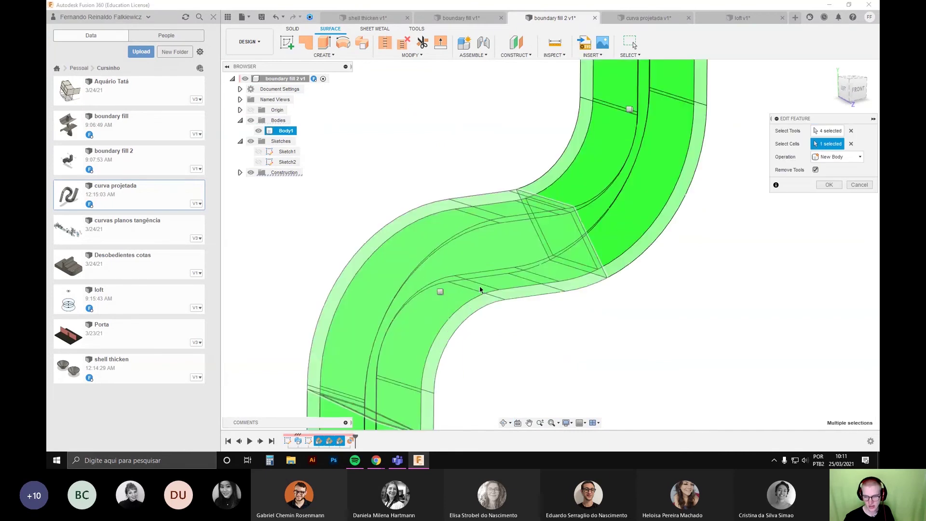
pyautogui.scroll(-10, 439, 265)
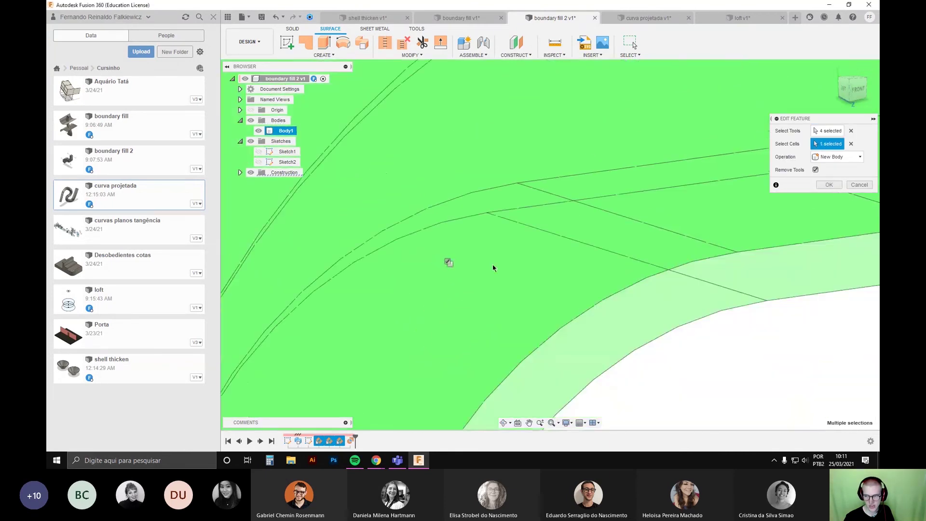
pyautogui.click(828, 185)
pyautogui.keyDown('shift'); pyautogui.moveTo(627, 299); pyautogui.dragTo(637, 161, button='middle'); pyautogui.keyUp('shift')
pyautogui.keyDown('shift'); pyautogui.moveTo(581, 158); pyautogui.dragTo(351, 264, button='middle'); pyautogui.keyUp('shift')
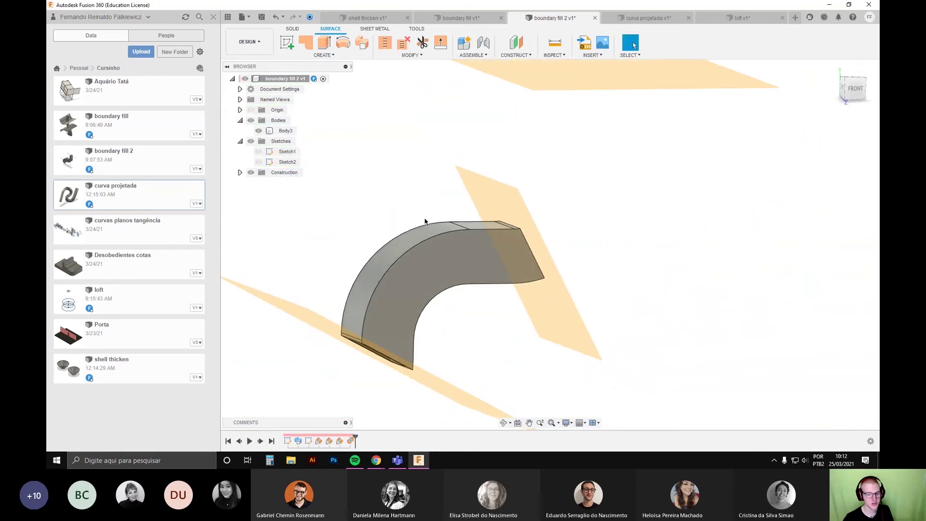
# Step: Edit the boundary fill feature again and deselect the cell in the lower bend
pyautogui.doubleClick(346, 440)
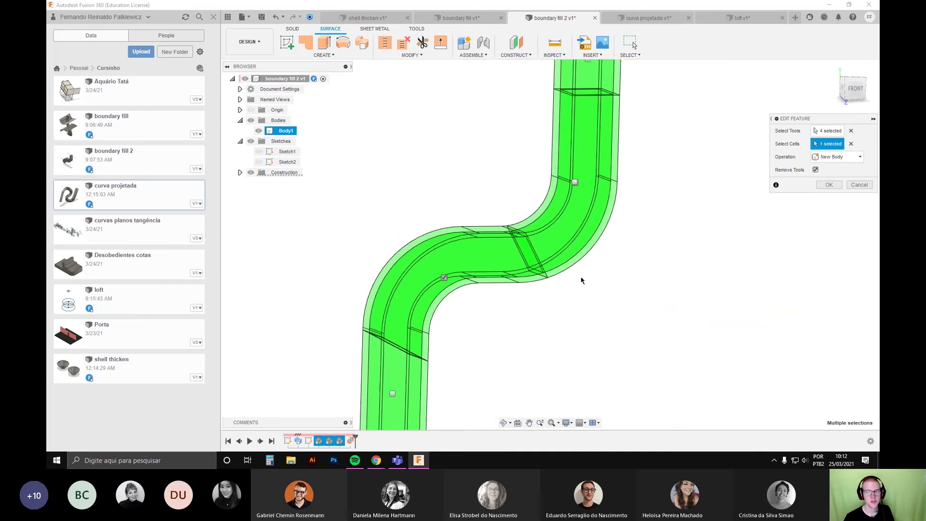
pyautogui.keyDown('shift'); pyautogui.moveTo(578, 277); pyautogui.dragTo(557, 278, button='middle'); pyautogui.keyUp('shift')
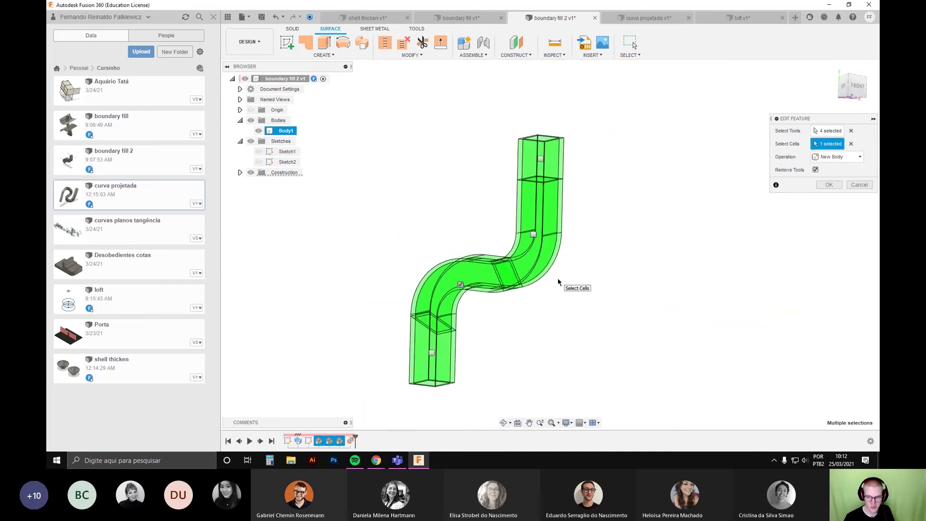
pyautogui.scroll(6, 461, 283)
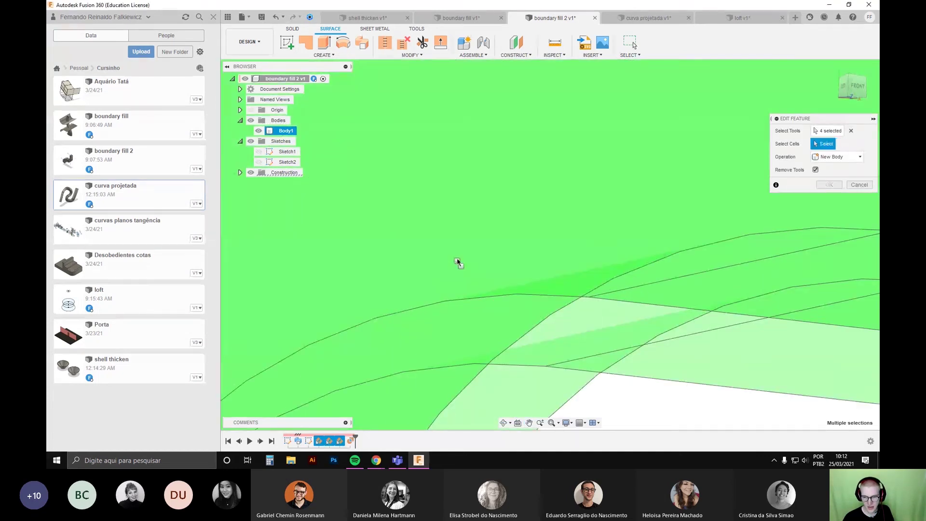
pyautogui.scroll(-8, 638, 330)
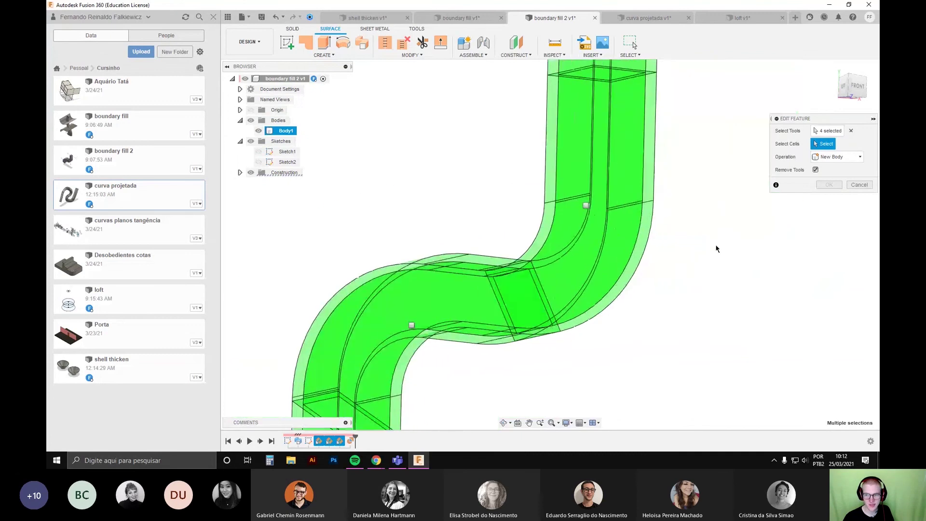
# Step: Select one of the overlapping cells in the upper bend for the boundary fill
pyautogui.moveTo(716, 245); pyautogui.dragTo(623, 250, button='middle')
pyautogui.scroll(2, 623, 250)
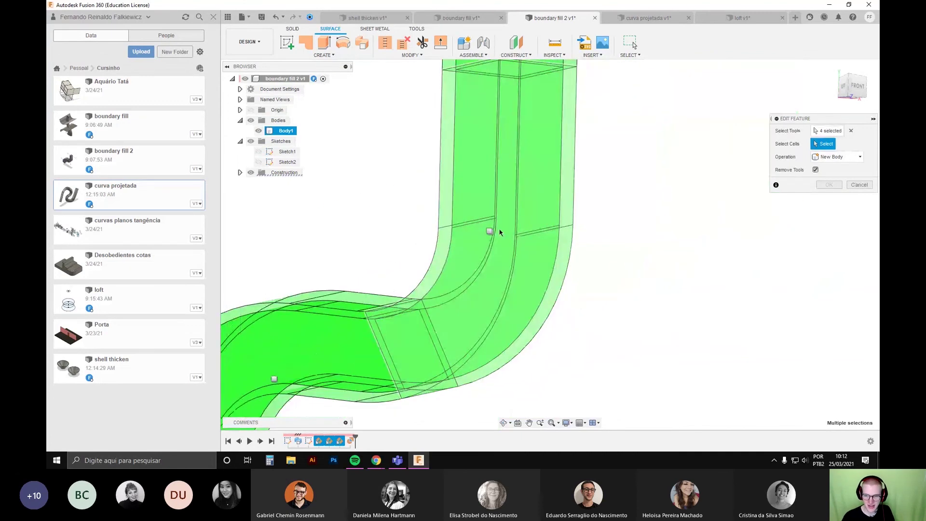
pyautogui.scroll(4, 499, 236)
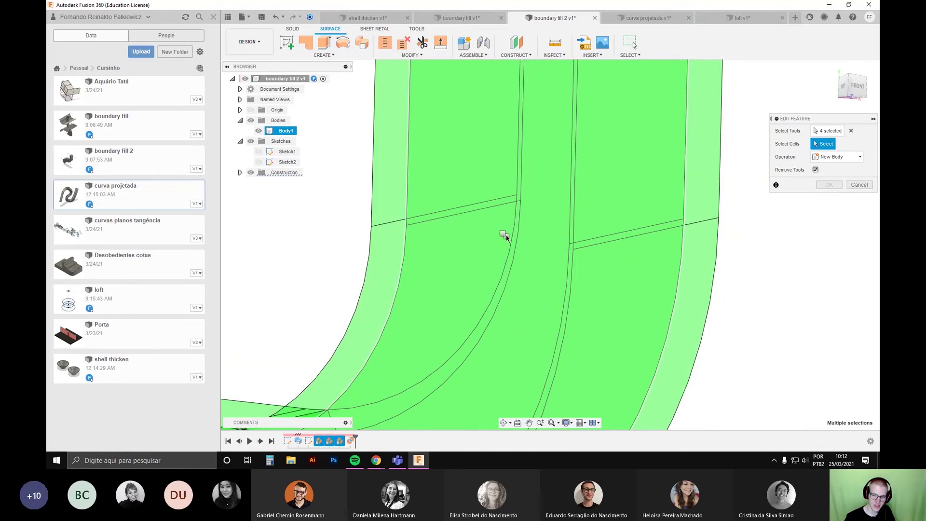
pyautogui.scroll(2, 504, 234)
pyautogui.scroll(-5, 505, 231)
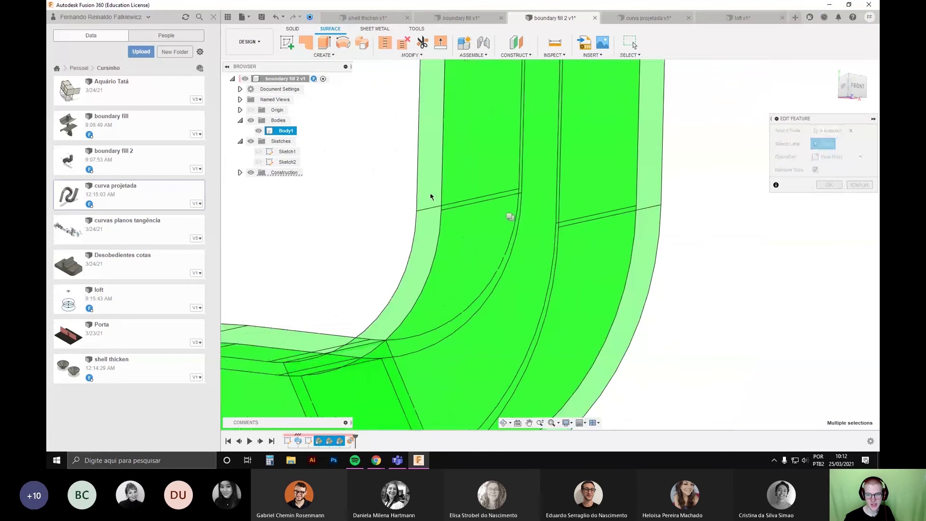
pyautogui.scroll(4, 517, 208)
pyautogui.moveTo(517, 208); pyautogui.dragTo(424, 215, button='middle')
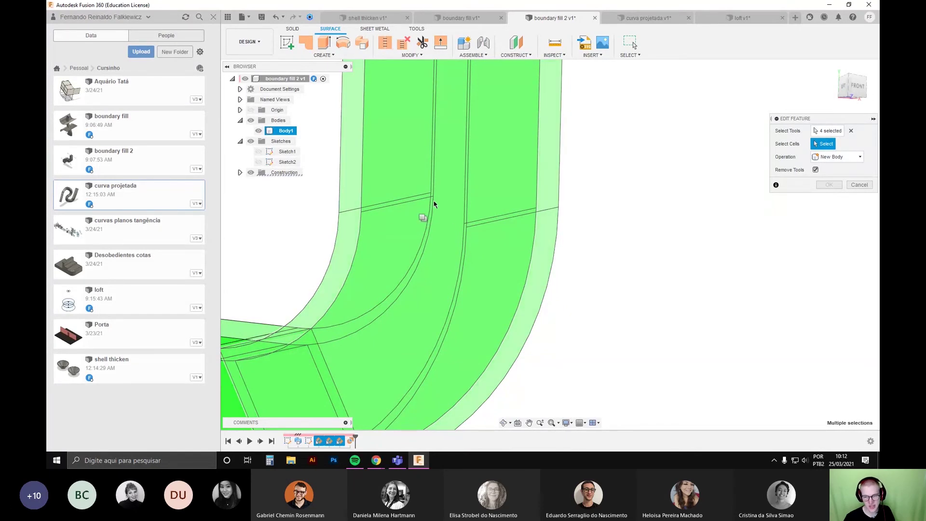
pyautogui.scroll(2, 424, 217)
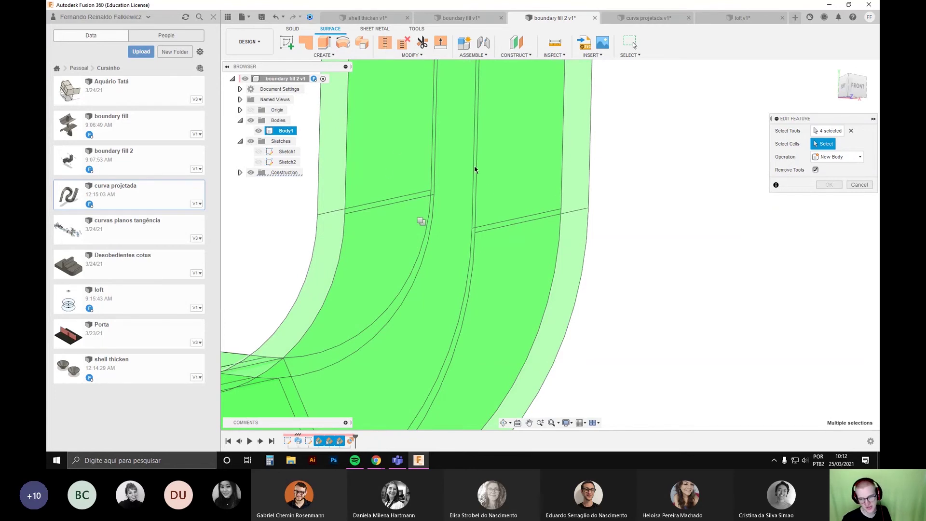
pyautogui.scroll(2, 420, 227)
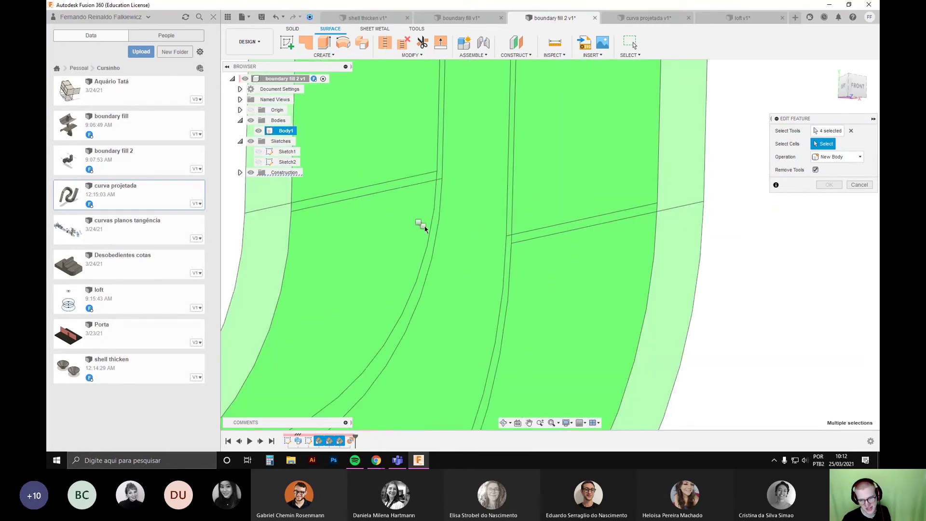
pyautogui.click(425, 228)
pyautogui.scroll(-6, 425, 227)
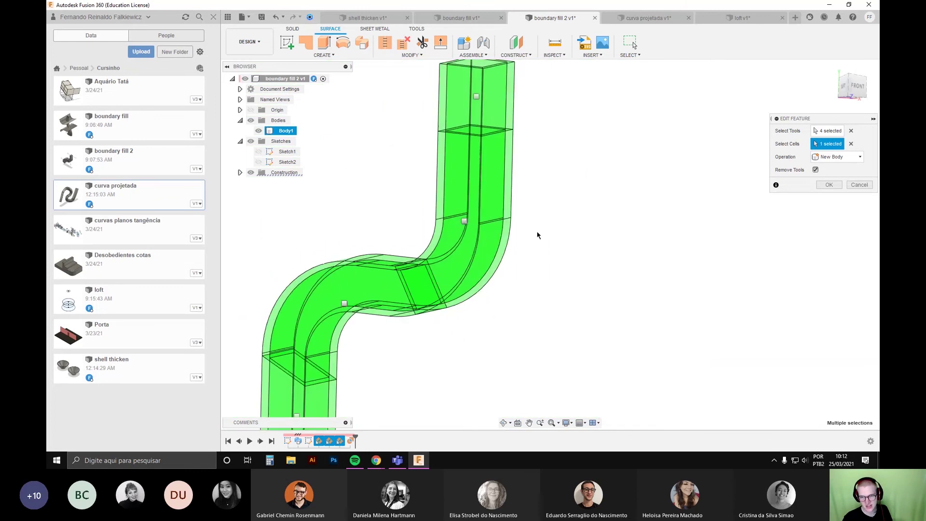
# Step: Add a cell in the lower bend to the boundary fill, accept the feature, and check where the two bends meet
pyautogui.scroll(2, 490, 270)
pyautogui.scroll(4, 490, 271)
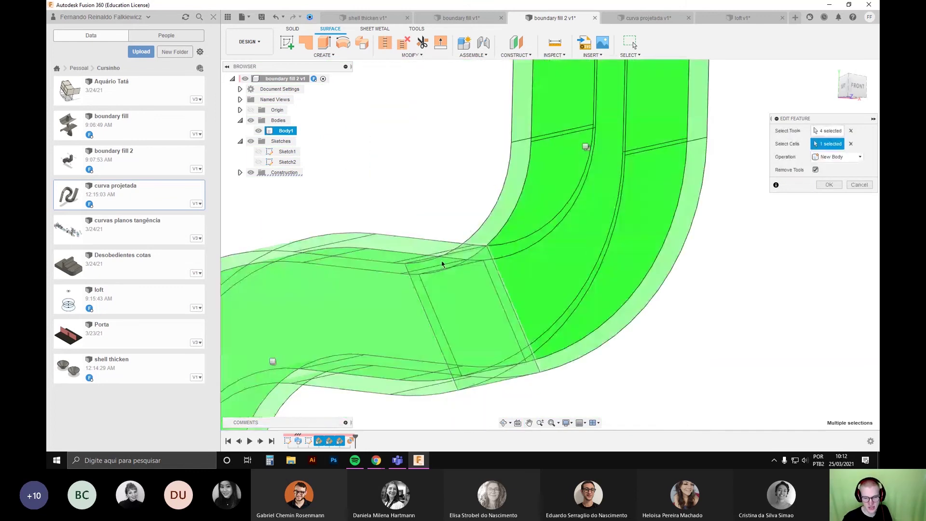
pyautogui.moveTo(682, 78); pyautogui.dragTo(555, 120, button='middle')
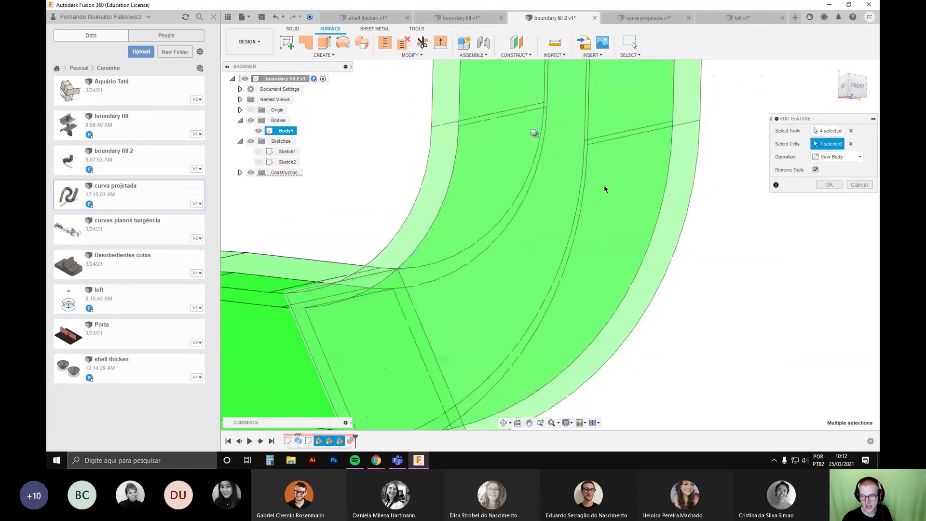
pyautogui.scroll(-4, 605, 188)
pyautogui.scroll(6, 438, 244)
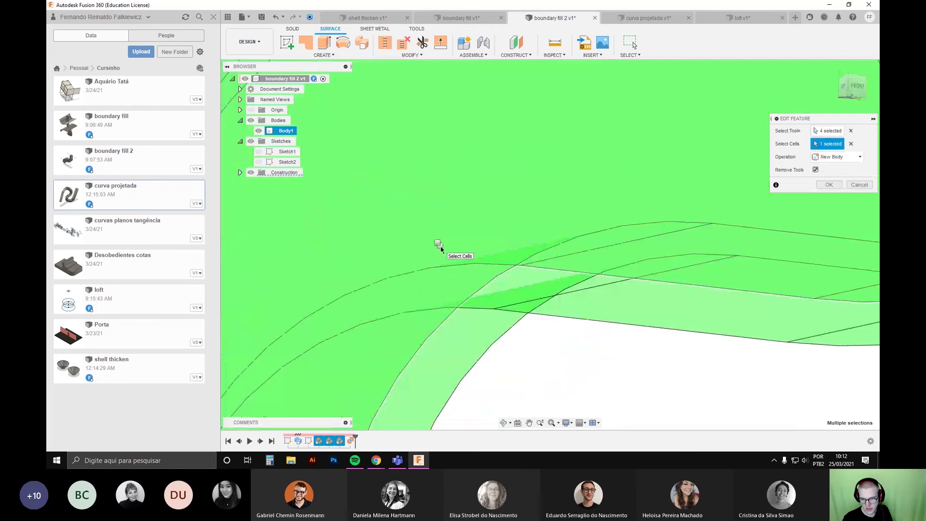
pyautogui.scroll(-4, 534, 209)
pyautogui.click(828, 185)
pyautogui.scroll(-2, 610, 259)
pyautogui.moveTo(594, 261); pyautogui.dragTo(450, 337, button='middle')
pyautogui.keyDown('shift'); pyautogui.moveTo(450, 337); pyautogui.dragTo(425, 349, button='middle'); pyautogui.keyUp('shift')
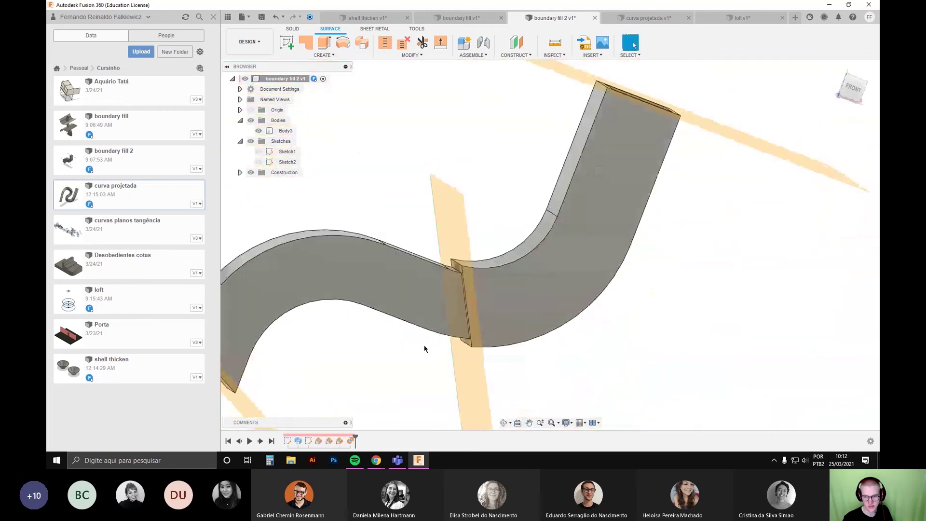
pyautogui.scroll(-4, 425, 348)
pyautogui.keyDown('shift'); pyautogui.moveTo(482, 331); pyautogui.dragTo(494, 341, button='middle'); pyautogui.keyUp('shift')
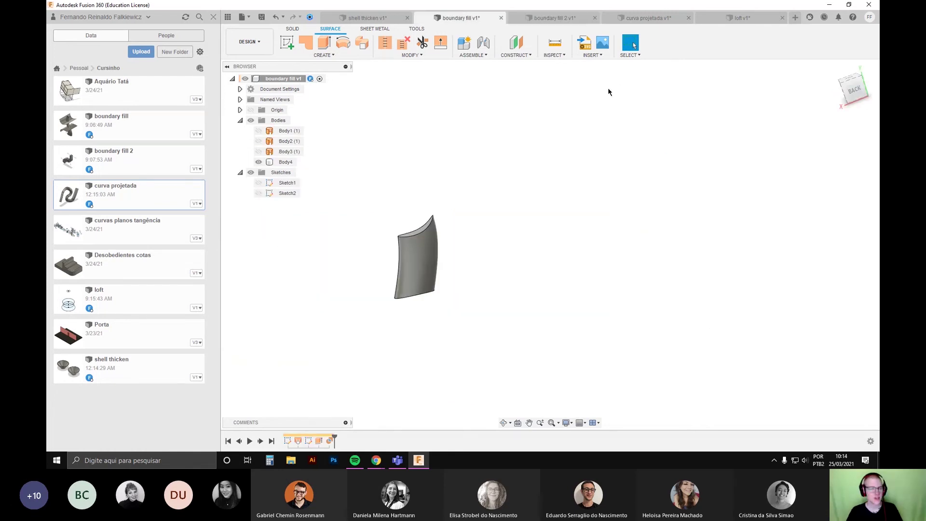
# Step: Start a form in the new empty design and show the origin planes
pyautogui.moveTo(499, 114); pyautogui.dragTo(501, 116, button='middle')
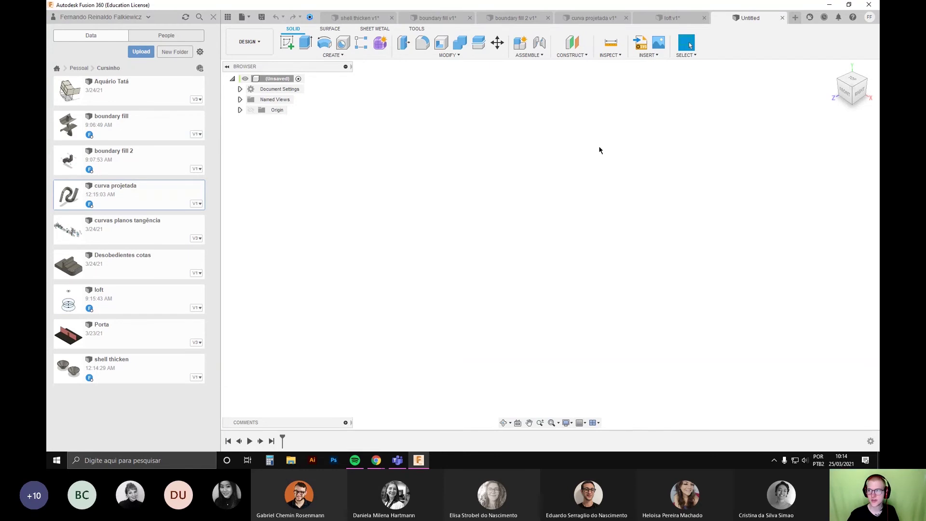
pyautogui.click(381, 44)
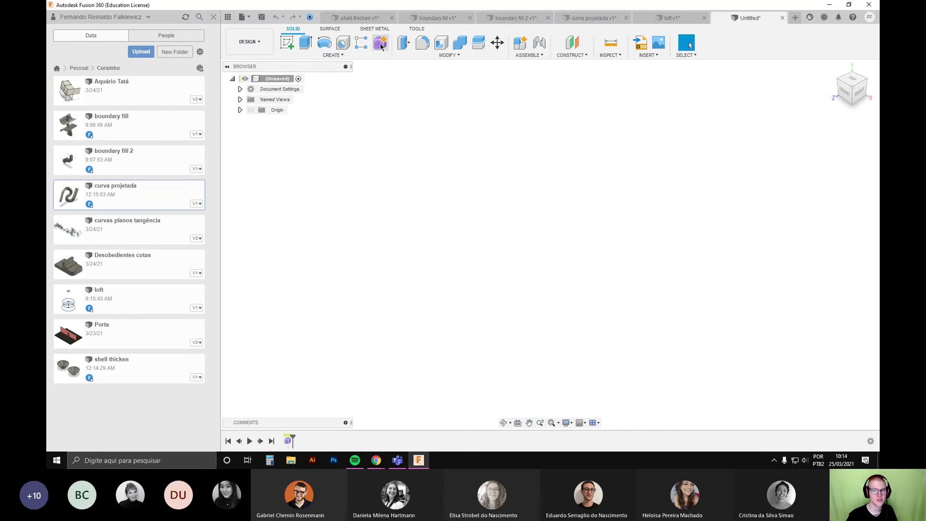
pyautogui.click(259, 43)
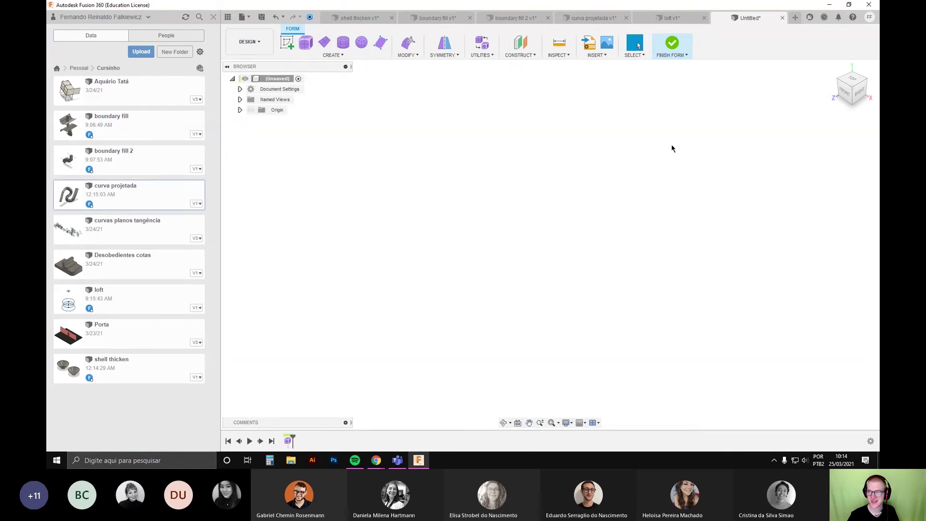
pyautogui.click(250, 110)
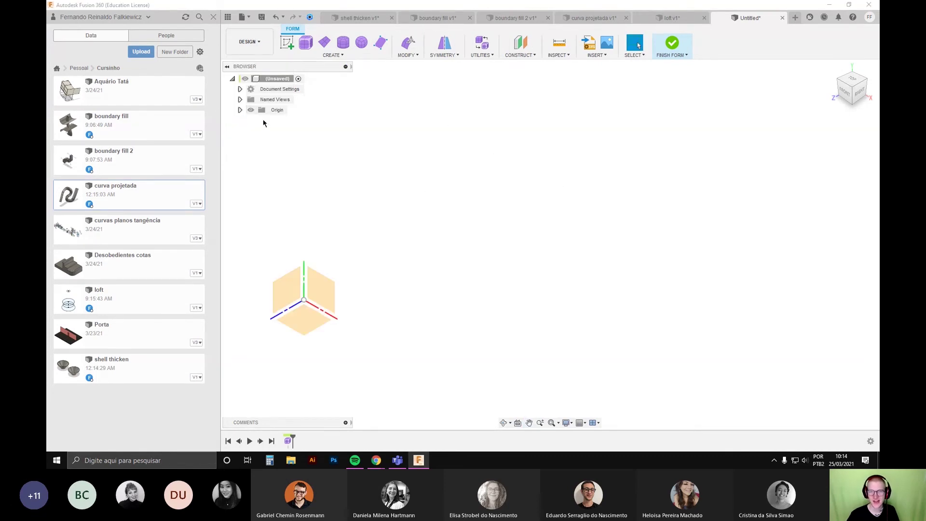
pyautogui.moveTo(431, 153); pyautogui.dragTo(532, 149, button='middle')
pyautogui.moveTo(424, 296); pyautogui.dragTo(486, 234, button='middle')
# Step: Create a form box centred at the origin on the horizontal plane, about 37 mm long, 32 mm wide and 16 mm high
pyautogui.click(343, 56)
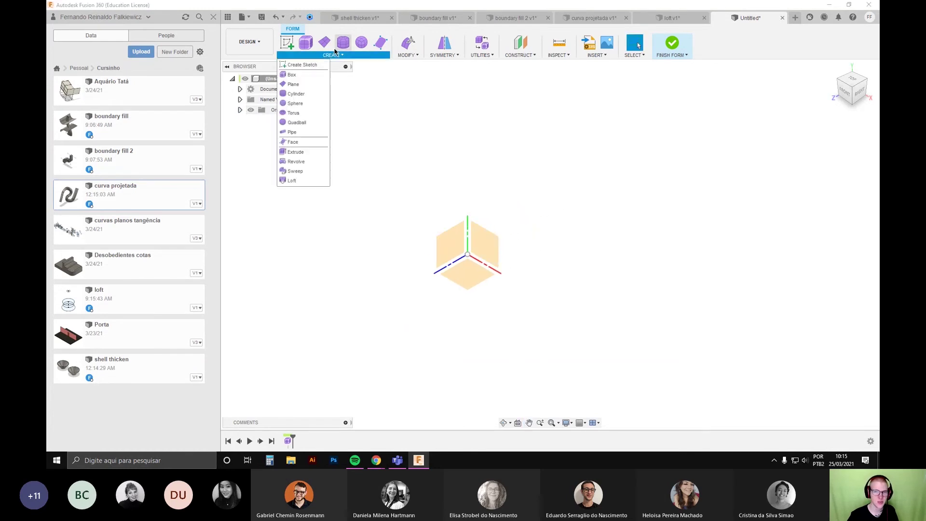
pyautogui.click(308, 76)
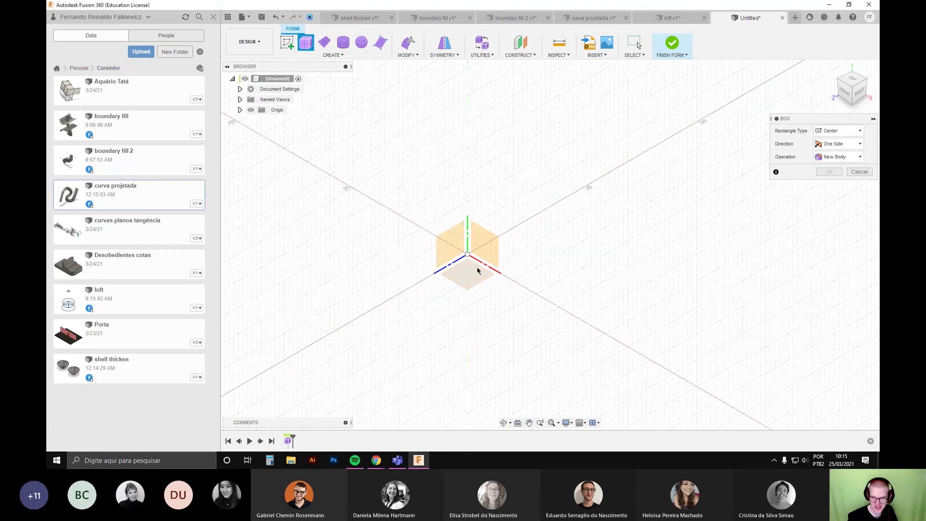
pyautogui.click(468, 255)
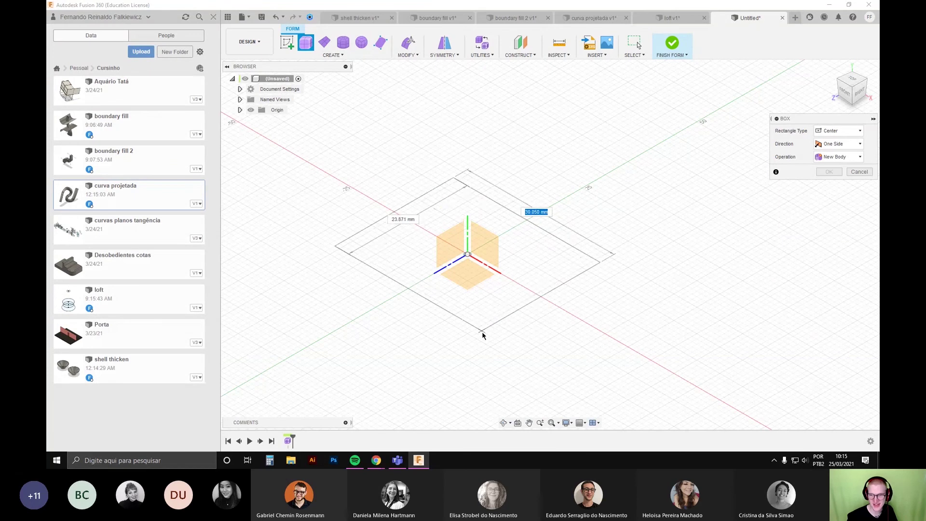
pyautogui.click(481, 340)
pyautogui.scroll(3, 598, 328)
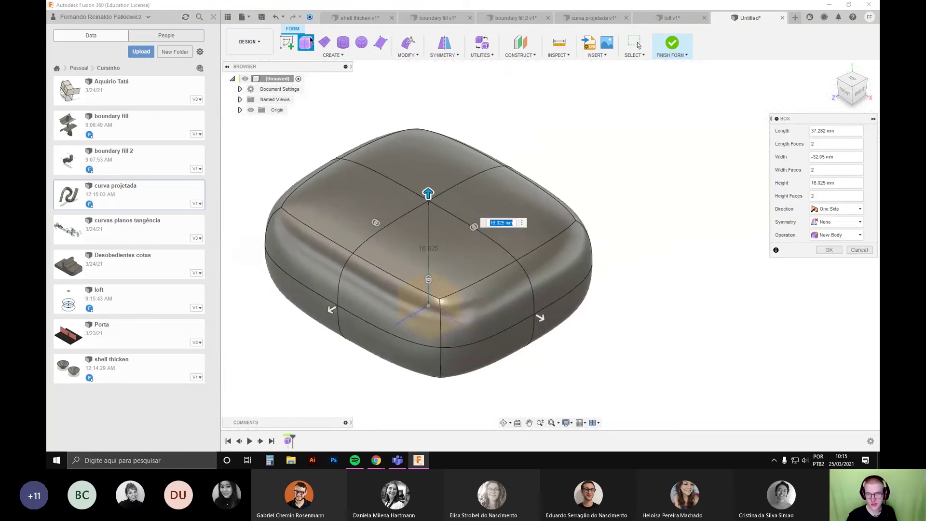
pyautogui.scroll(-3, 567, 333)
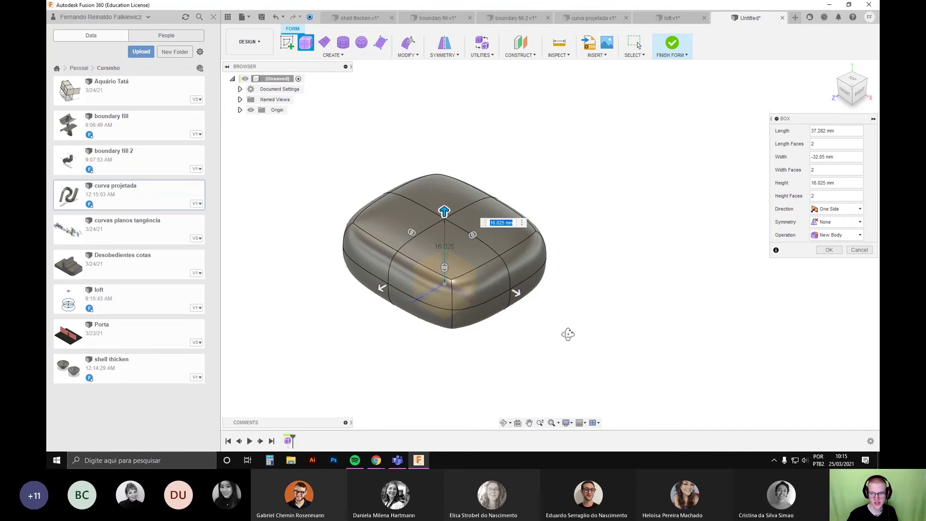
# Step: Resize the form box to a 30 mm height, 30 mm length and 30 mm width
pyautogui.moveTo(567, 333)
pyautogui.keyDown('shift'); pyautogui.mouseDown(button='middle')
pyautogui.moveTo(581, 298)
pyautogui.moveTo(579, 326)
pyautogui.mouseUp(button='middle'); pyautogui.keyUp('shift')
pyautogui.scroll(2, 533, 275)
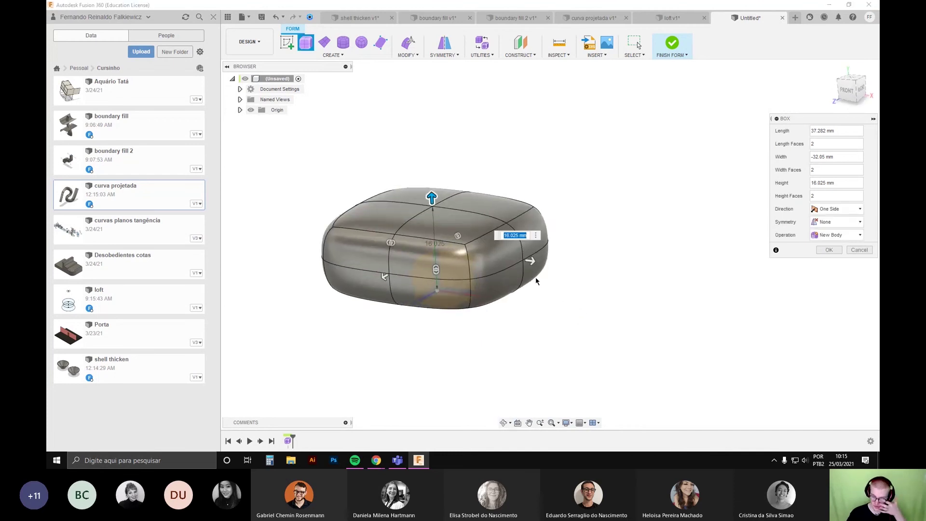
pyautogui.keyDown('shift'); pyautogui.moveTo(581, 211); pyautogui.dragTo(573, 231, button='middle'); pyautogui.keyUp('shift')
pyautogui.scroll(3, 338, 220)
pyautogui.scroll(-3, 338, 220)
pyautogui.moveTo(355, 334)
pyautogui.keyDown('shift'); pyautogui.mouseDown(button='middle')
pyautogui.moveTo(375, 321)
pyautogui.moveTo(355, 316)
pyautogui.mouseUp(button='middle'); pyautogui.keyUp('shift')
pyautogui.moveTo(379, 223); pyautogui.dragTo(378, 141)
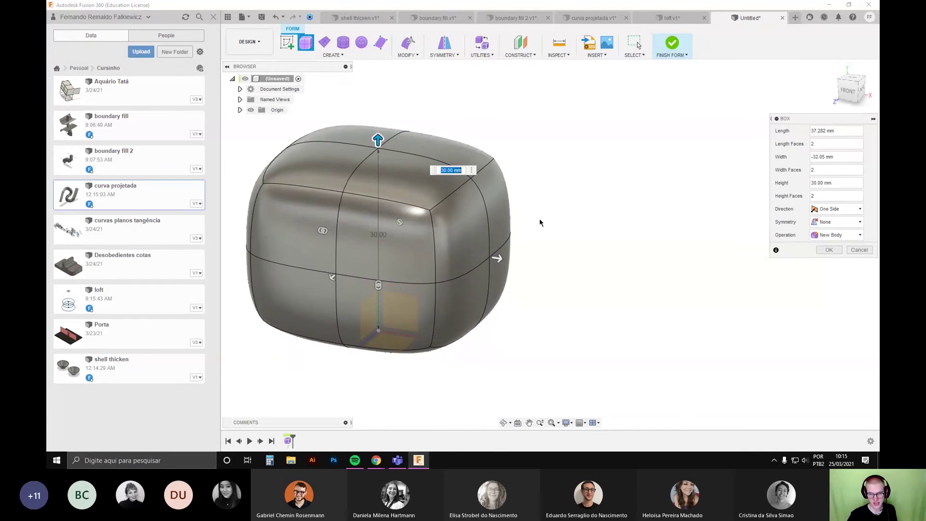
pyautogui.moveTo(545, 273); pyautogui.dragTo(531, 271)
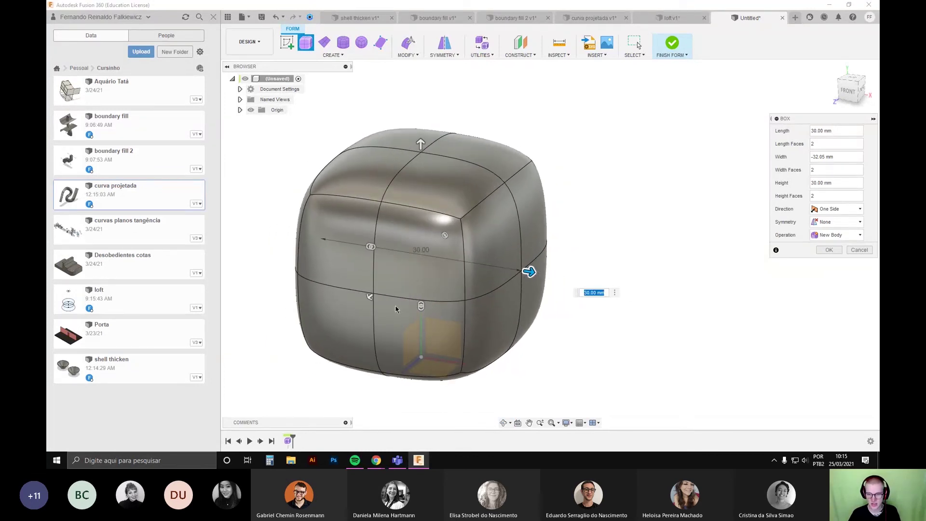
pyautogui.moveTo(364, 294)
pyautogui.mouseDown()
pyautogui.moveTo(382, 287)
pyautogui.moveTo(373, 294)
pyautogui.mouseUp()
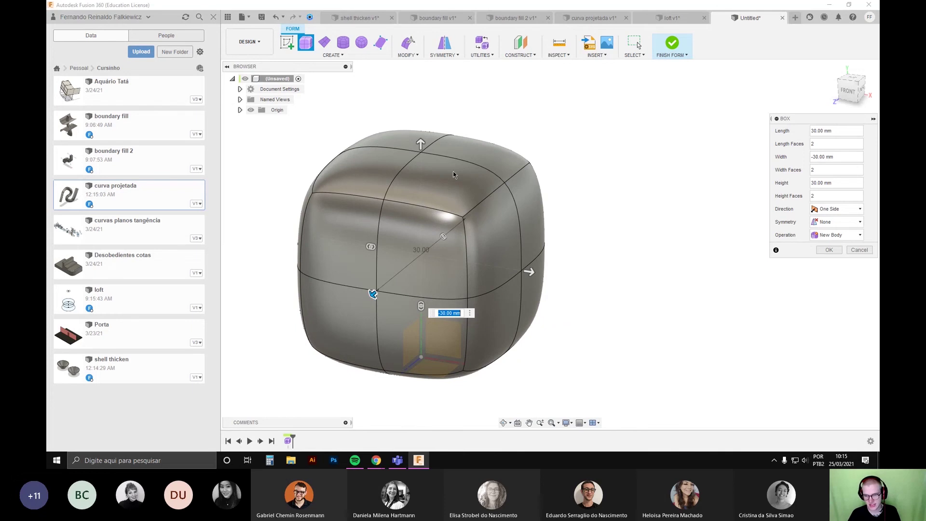
# Step: Increase the form box's length faces to 4
pyautogui.scroll(5, 425, 251)
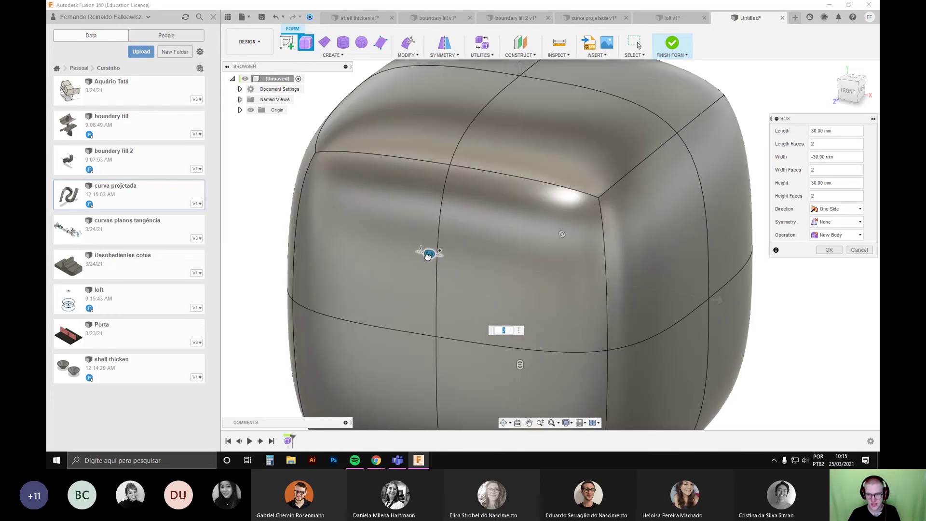
pyautogui.moveTo(427, 256); pyautogui.dragTo(393, 252)
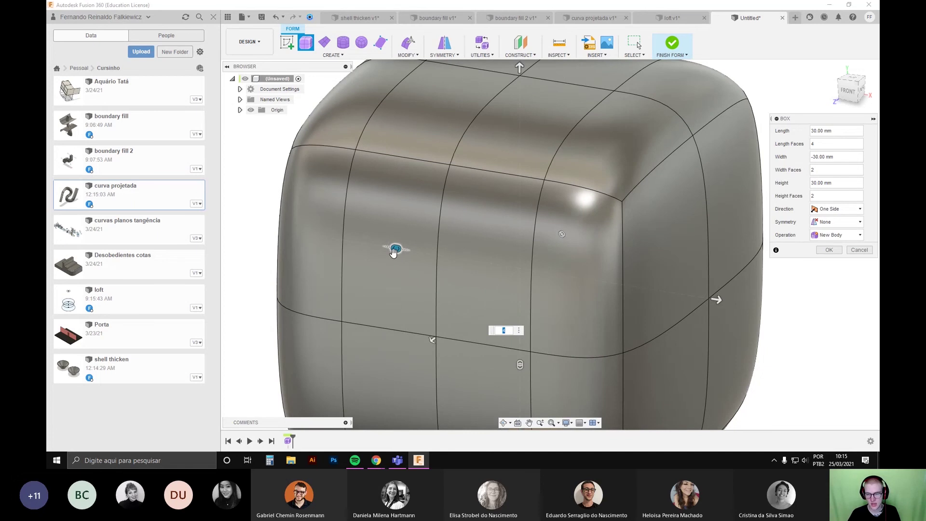
# Step: Increase the box's width faces and height faces to 4 each, then accept the form box
pyautogui.scroll(-3, 398, 254)
pyautogui.moveTo(440, 262); pyautogui.dragTo(419, 267, button='middle')
pyautogui.keyDown('shift'); pyautogui.moveTo(490, 265); pyautogui.dragTo(463, 280, button='middle'); pyautogui.keyUp('shift')
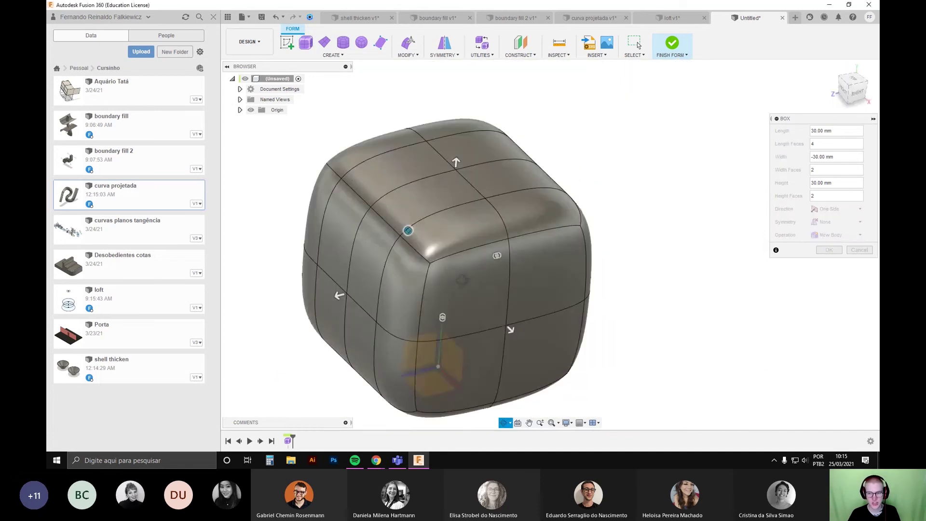
pyautogui.moveTo(497, 256)
pyautogui.mouseDown()
pyautogui.moveTo(507, 252)
pyautogui.moveTo(459, 262)
pyautogui.moveTo(495, 263)
pyautogui.mouseUp()
pyautogui.keyDown('shift'); pyautogui.moveTo(459, 325); pyautogui.dragTo(440, 325, button='middle'); pyautogui.keyUp('shift')
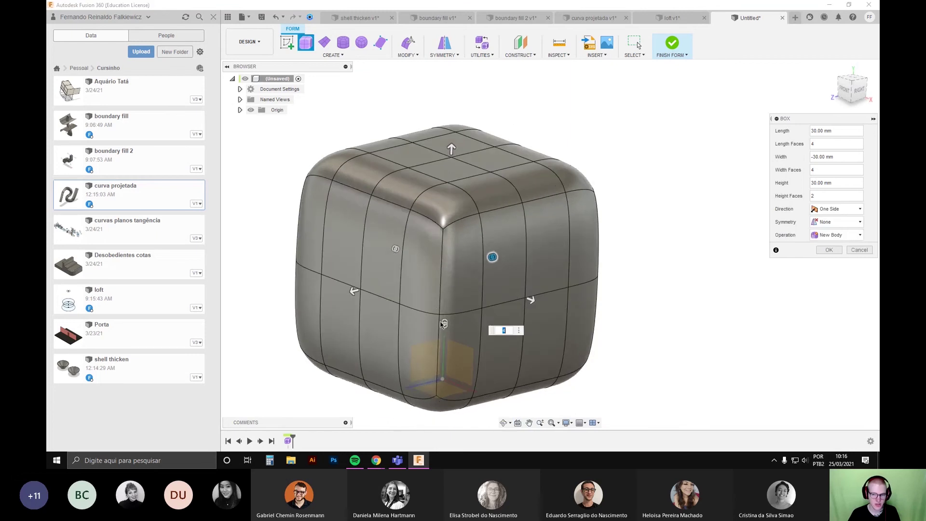
pyautogui.moveTo(440, 325)
pyautogui.mouseDown()
pyautogui.moveTo(449, 293)
pyautogui.moveTo(445, 316)
pyautogui.mouseUp()
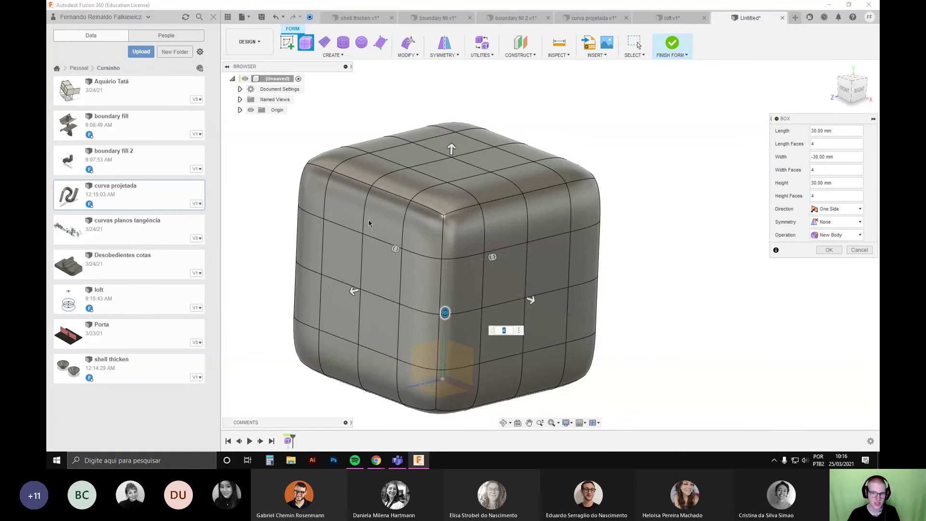
pyautogui.moveTo(503, 235); pyautogui.dragTo(414, 236, button='middle')
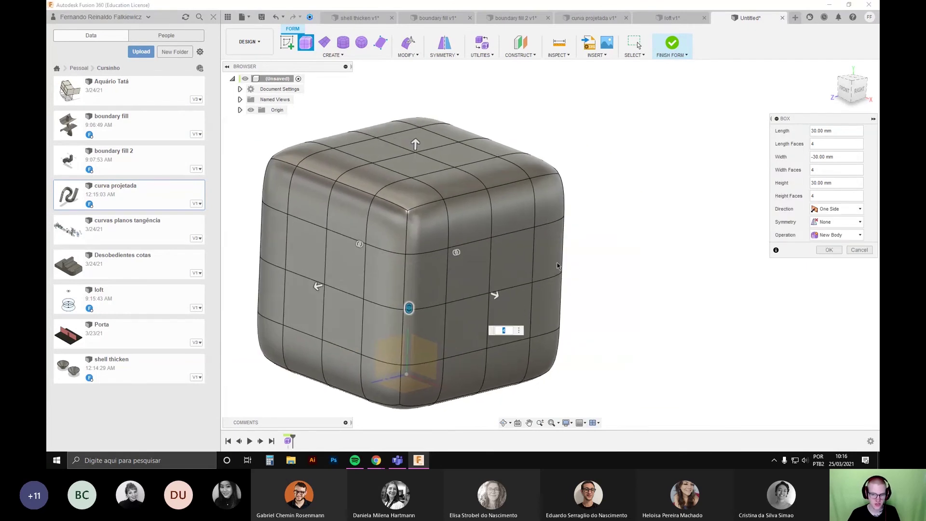
pyautogui.scroll(-3, 569, 267)
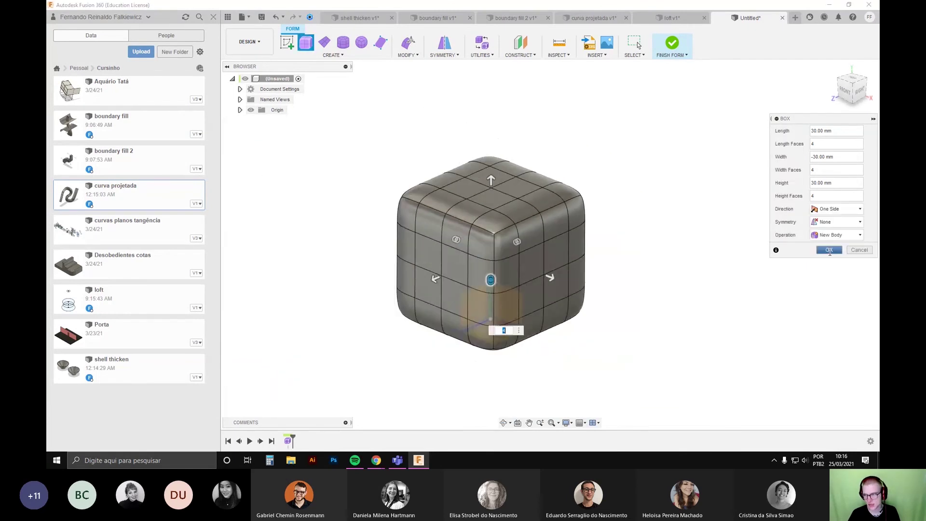
pyautogui.click(828, 250)
pyautogui.keyDown('shift'); pyautogui.moveTo(574, 316); pyautogui.dragTo(564, 297, button='middle'); pyautogui.keyUp('shift')
pyautogui.scroll(2, 425, 180)
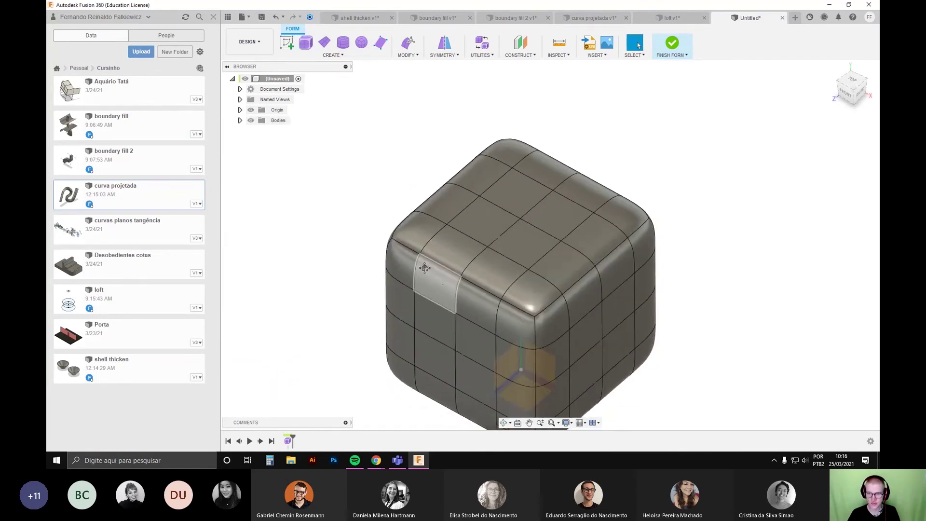
pyautogui.moveTo(424, 268); pyautogui.dragTo(354, 192, button='middle')
pyautogui.scroll(2, 312, 100)
pyautogui.scroll(-4, 347, 112)
pyautogui.moveTo(349, 117); pyautogui.dragTo(284, 248, button='middle')
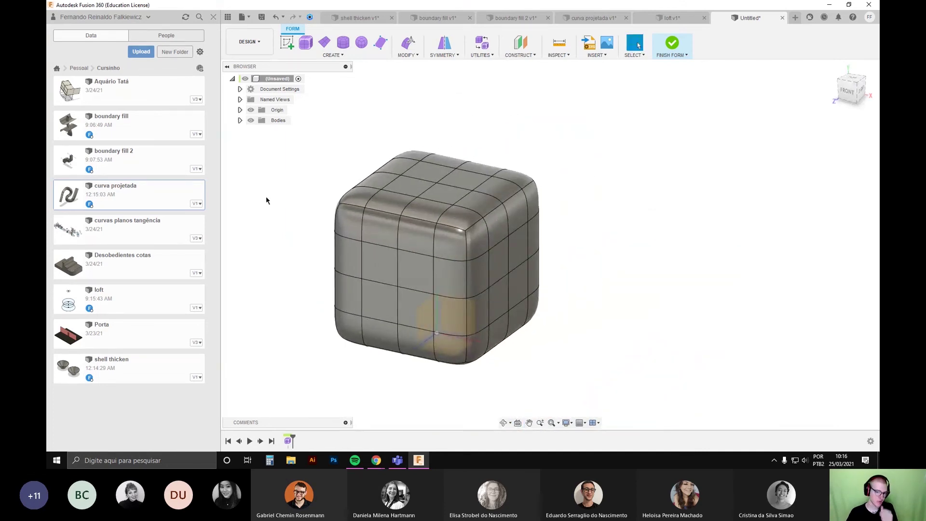
pyautogui.click(409, 43)
pyautogui.click(436, 183)
pyautogui.moveTo(436, 183); pyautogui.dragTo(416, 242, button='middle')
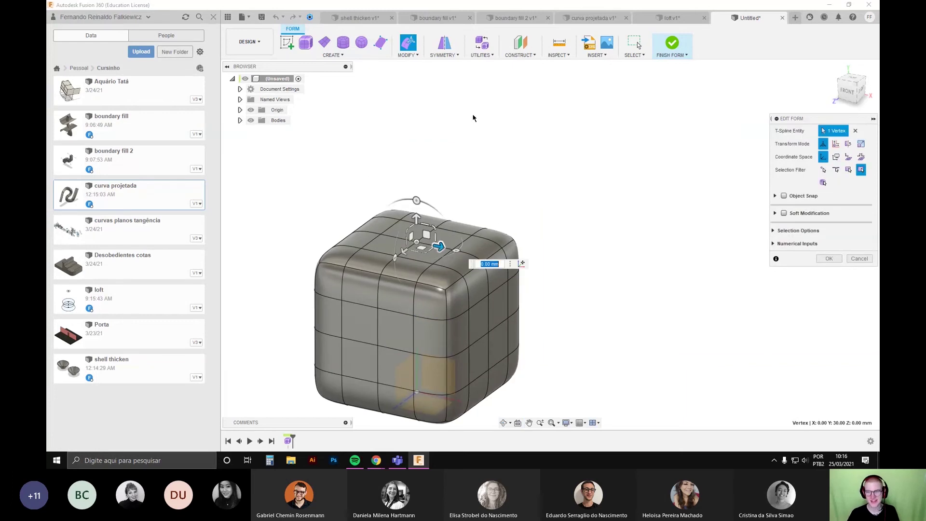
pyautogui.click(864, 260)
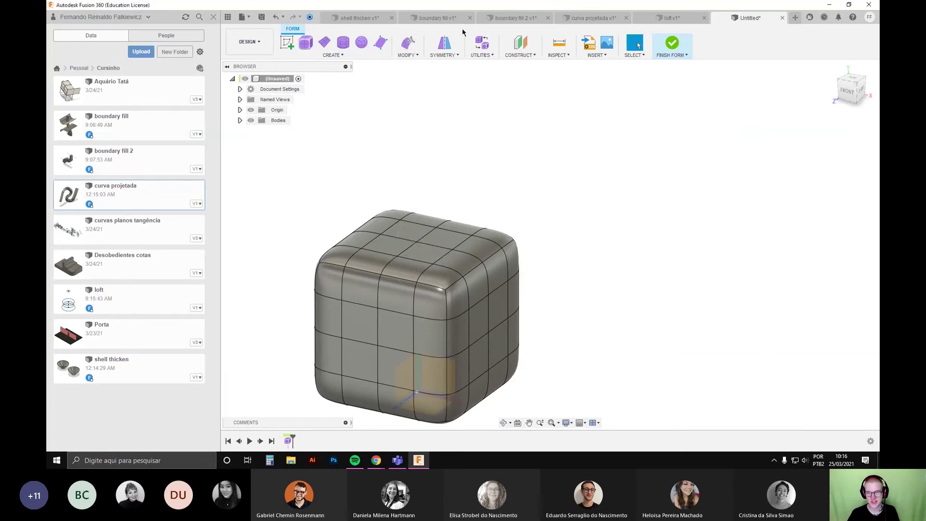
# Step: Raise the centre vertex of the box's top face by about 6 mm with Edit Form, then clear the selection
pyautogui.click(409, 47)
pyautogui.scroll(3, 414, 234)
pyautogui.click(425, 248)
pyautogui.scroll(-3, 490, 226)
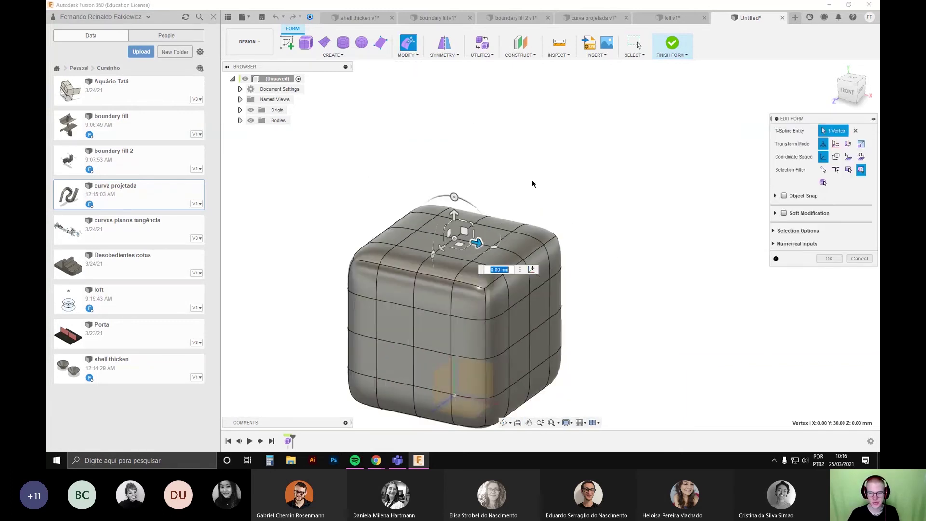
pyautogui.scroll(4, 492, 232)
pyautogui.moveTo(427, 192); pyautogui.dragTo(417, 78)
pyautogui.scroll(-3, 507, 151)
pyautogui.moveTo(539, 181)
pyautogui.keyDown('shift'); pyautogui.mouseDown(button='middle')
pyautogui.moveTo(519, 172)
pyautogui.moveTo(536, 166)
pyautogui.mouseUp(button='middle'); pyautogui.keyUp('shift')
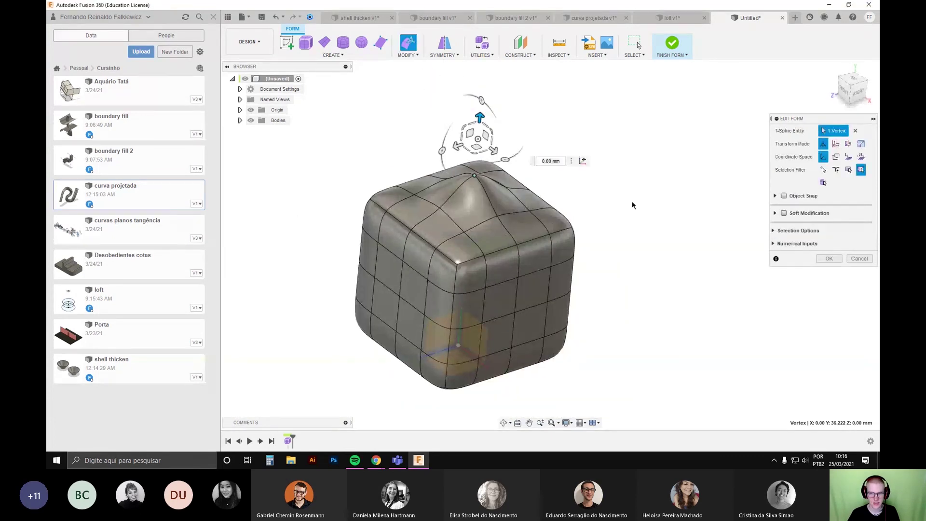
pyautogui.click(590, 216)
# Step: Select four adjacent faces around the right side's upper area and pull them outward along the X axis
pyautogui.moveTo(590, 215); pyautogui.dragTo(571, 181, button='middle')
pyautogui.keyDown('shift'); pyautogui.moveTo(408, 130); pyautogui.dragTo(492, 160, button='middle'); pyautogui.keyUp('shift')
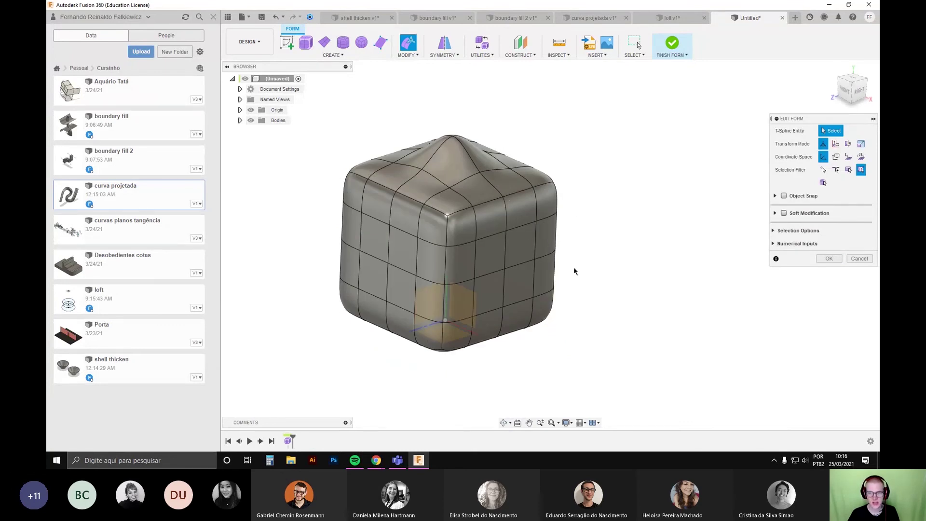
pyautogui.keyDown('shift'); pyautogui.moveTo(524, 248); pyautogui.dragTo(509, 260, button='middle'); pyautogui.keyUp('shift')
pyautogui.scroll(3, 504, 260)
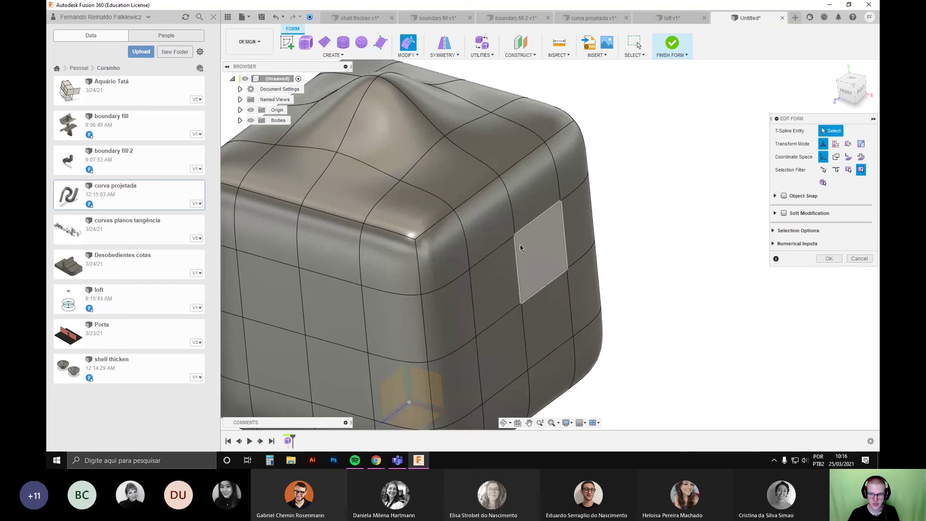
pyautogui.moveTo(520, 244); pyautogui.dragTo(490, 221)
pyautogui.click(681, 186)
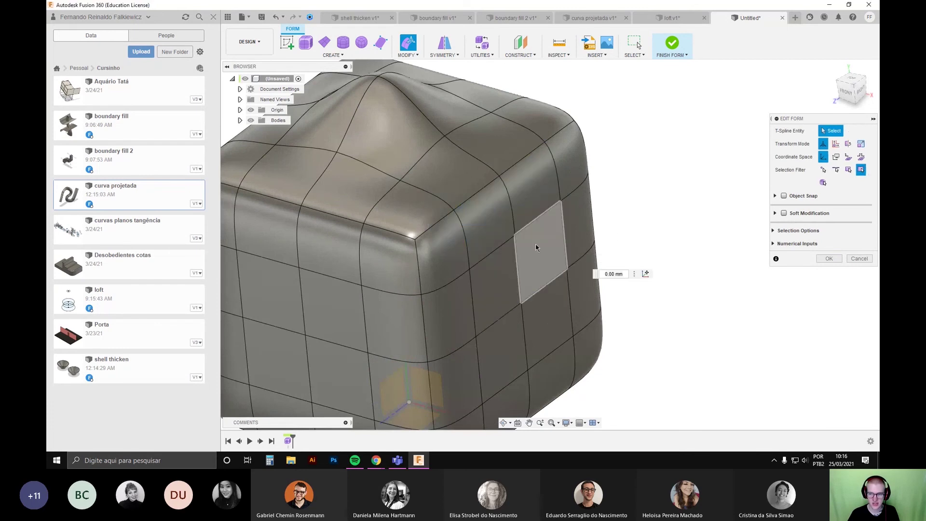
pyautogui.click(536, 248)
pyautogui.keyDown('ctrl'); pyautogui.click(493, 265); pyautogui.keyUp('ctrl')
pyautogui.keyDown('ctrl'); pyautogui.click(498, 211); pyautogui.keyUp('ctrl')
pyautogui.keyDown('ctrl'); pyautogui.click(533, 186); pyautogui.keyUp('ctrl')
pyautogui.moveTo(533, 244); pyautogui.dragTo(609, 265)
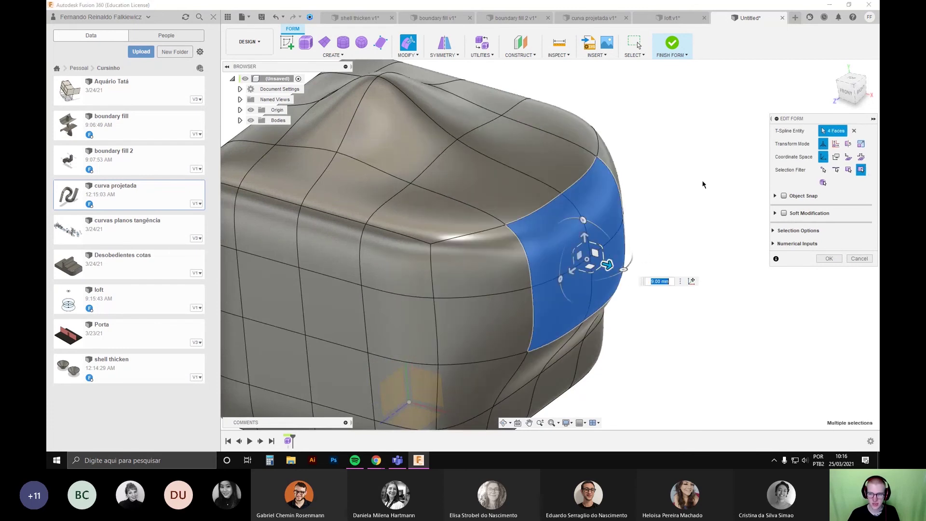
# Step: Rotate the four selected faces about 60 degrees around the vertical axis and accept the form edit
pyautogui.scroll(-3, 695, 172)
pyautogui.moveTo(654, 233); pyautogui.dragTo(676, 212)
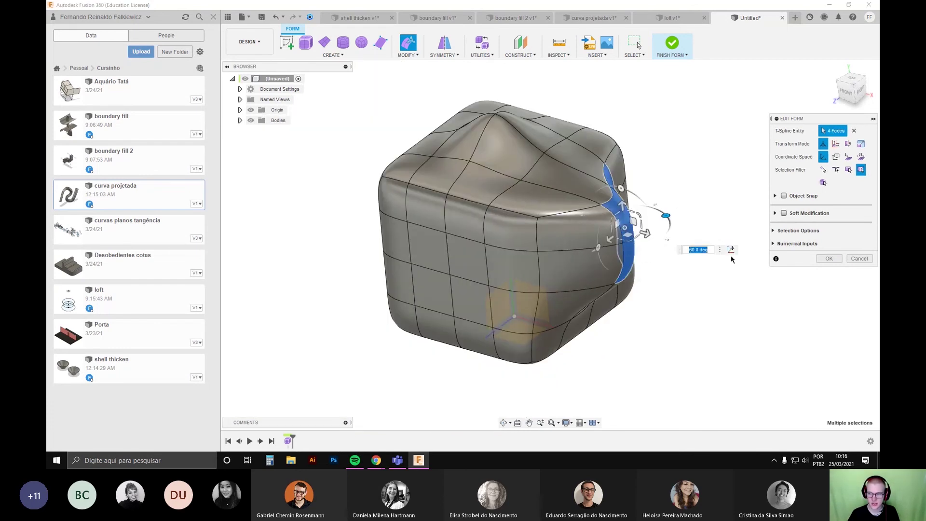
pyautogui.click(829, 259)
# Step: Apply internal mirror symmetry to the form using two neighbouring faces on either side of its centre line
pyautogui.scroll(5, 482, 130)
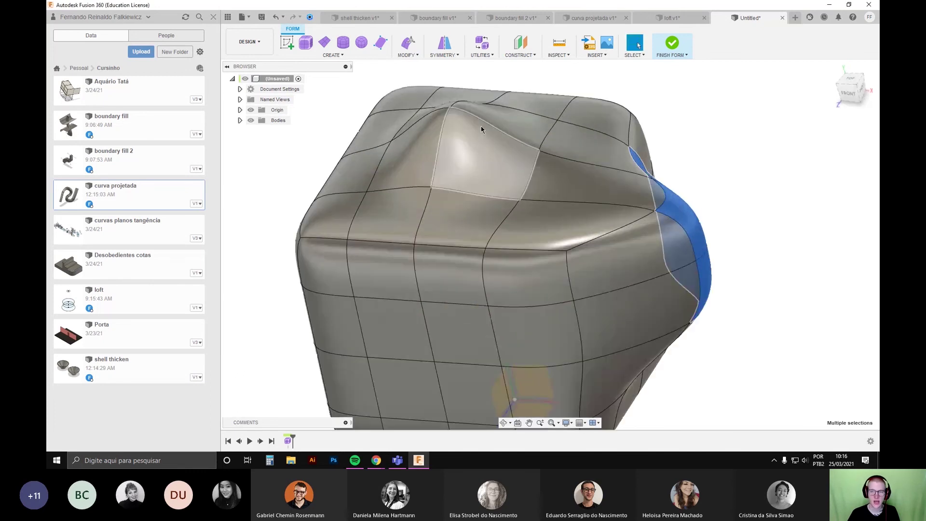
pyautogui.scroll(-2, 481, 130)
pyautogui.click(444, 42)
pyautogui.scroll(-2, 434, 159)
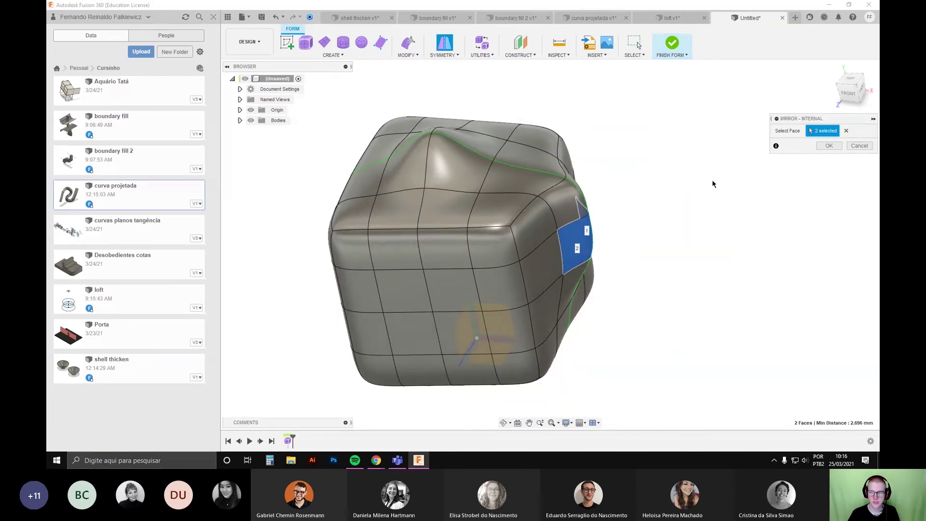
pyautogui.click(823, 147)
pyautogui.keyDown('shift'); pyautogui.moveTo(694, 219); pyautogui.dragTo(643, 209, button='middle'); pyautogui.keyUp('shift')
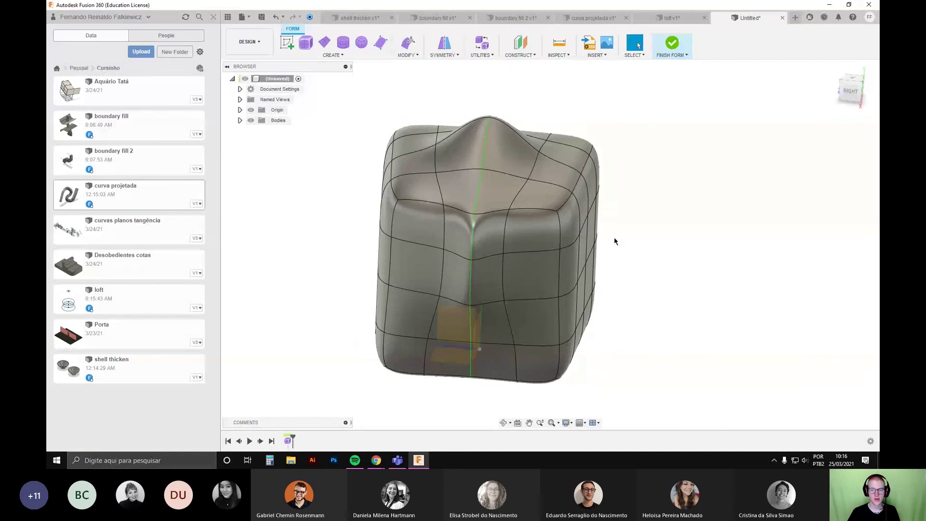
# Step: Pull the middle vertex of the back face outward by about 11 mm with Edit Form
pyautogui.keyDown('shift'); pyautogui.moveTo(614, 240); pyautogui.dragTo(599, 228, button='middle'); pyautogui.keyUp('shift')
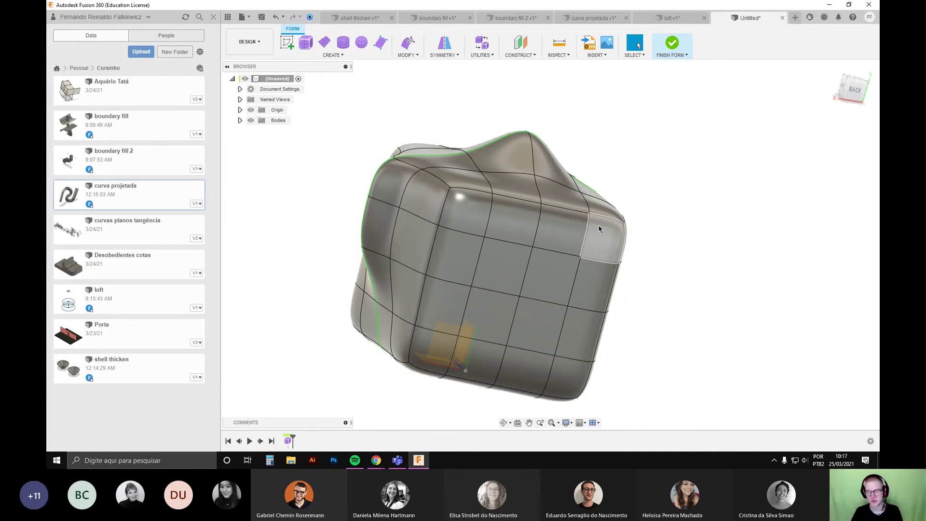
pyautogui.keyDown('shift'); pyautogui.moveTo(621, 253); pyautogui.dragTo(579, 309, button='middle'); pyautogui.keyUp('shift')
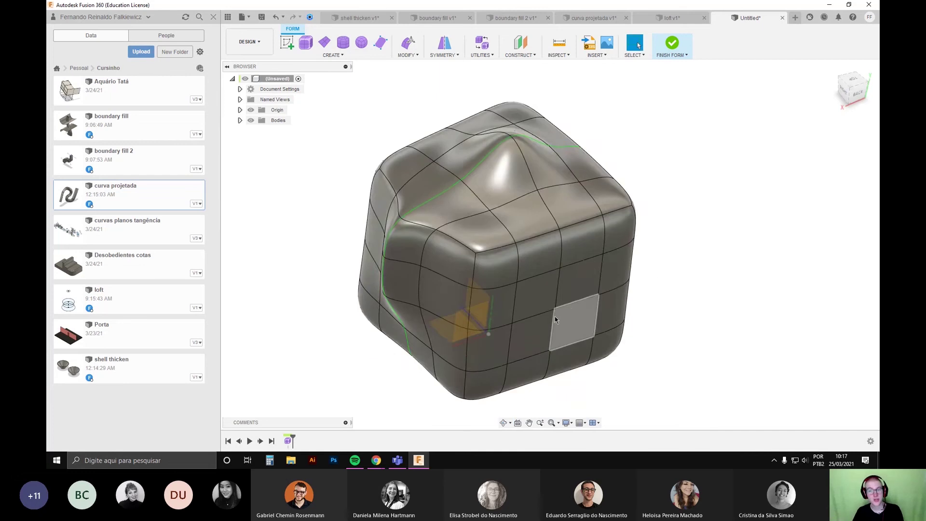
pyautogui.scroll(-1, 536, 307)
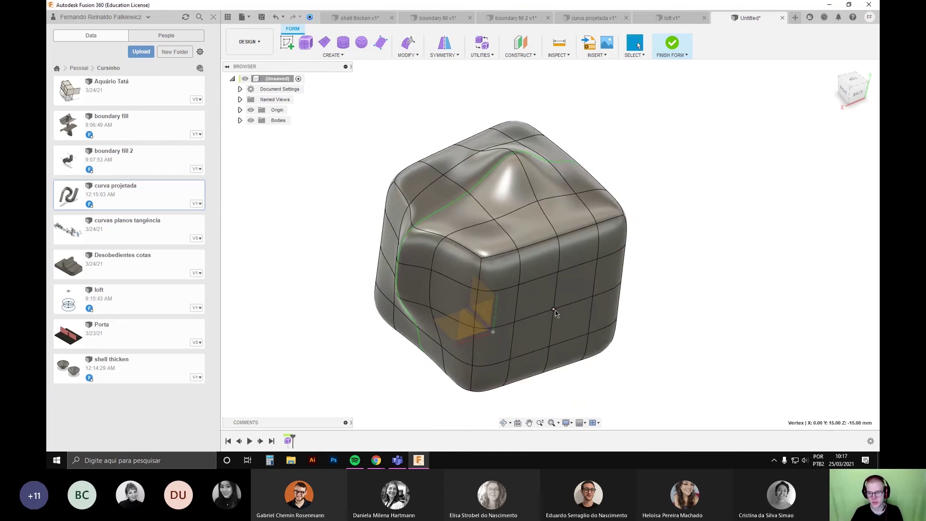
pyautogui.click(408, 43)
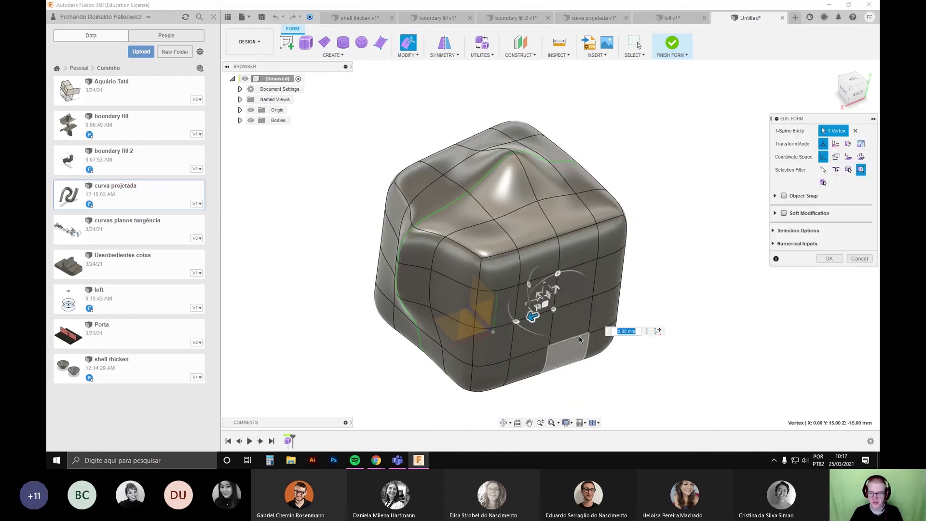
pyautogui.moveTo(533, 317); pyautogui.dragTo(670, 339)
pyautogui.scroll(-3, 671, 339)
pyautogui.keyDown('shift'); pyautogui.moveTo(478, 362); pyautogui.dragTo(555, 325, button='middle'); pyautogui.keyUp('shift')
pyautogui.moveTo(555, 326); pyautogui.dragTo(499, 297, button='middle')
pyautogui.scroll(5, 579, 268)
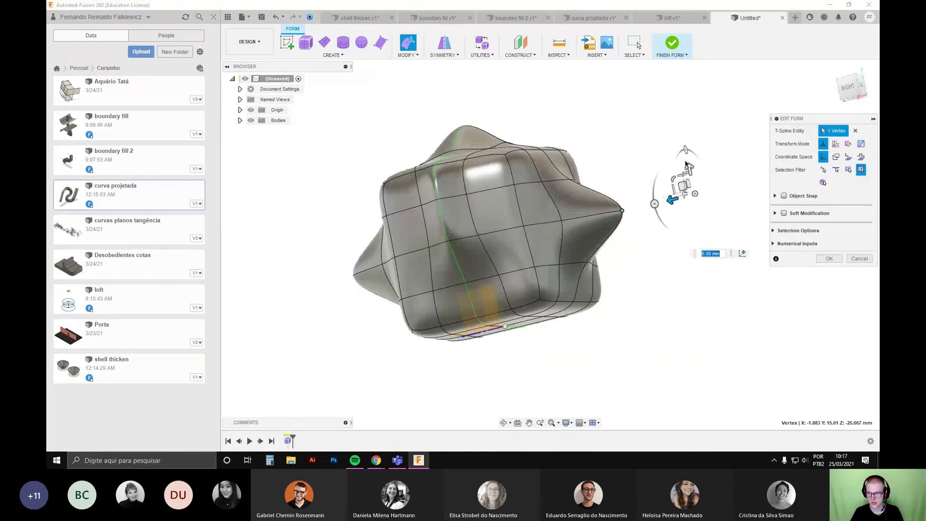
# Step: Move the pulled-out side vertex downward so the mirrored spikes droop like arms, and accept the edit
pyautogui.moveTo(688, 167); pyautogui.dragTo(695, 313)
pyautogui.scroll(-3, 694, 313)
pyautogui.keyDown('shift'); pyautogui.moveTo(695, 312); pyautogui.dragTo(653, 315, button='middle'); pyautogui.keyUp('shift')
pyautogui.click(822, 259)
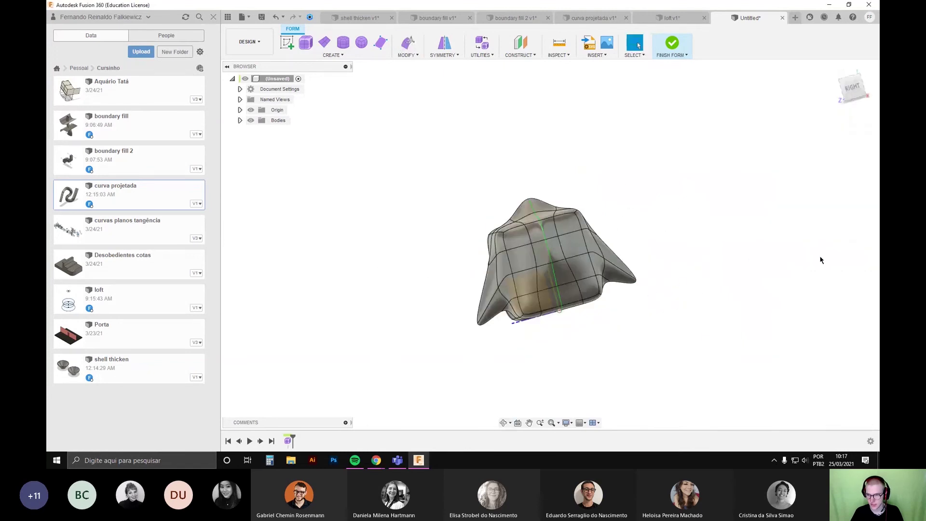
# Step: Pull a vertex beside the symmetry line on the underside downward to form two pointed legs, and accept the edit
pyautogui.keyDown('shift'); pyautogui.moveTo(598, 358); pyautogui.dragTo(581, 305, button='middle'); pyautogui.keyUp('shift')
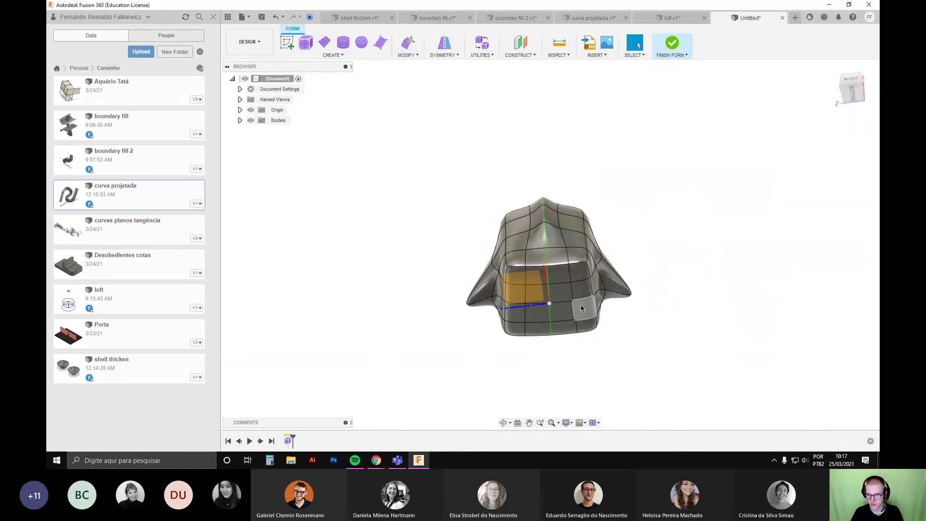
pyautogui.click(408, 43)
pyautogui.keyDown('shift'); pyautogui.moveTo(577, 316); pyautogui.dragTo(569, 310, button='middle'); pyautogui.keyUp('shift')
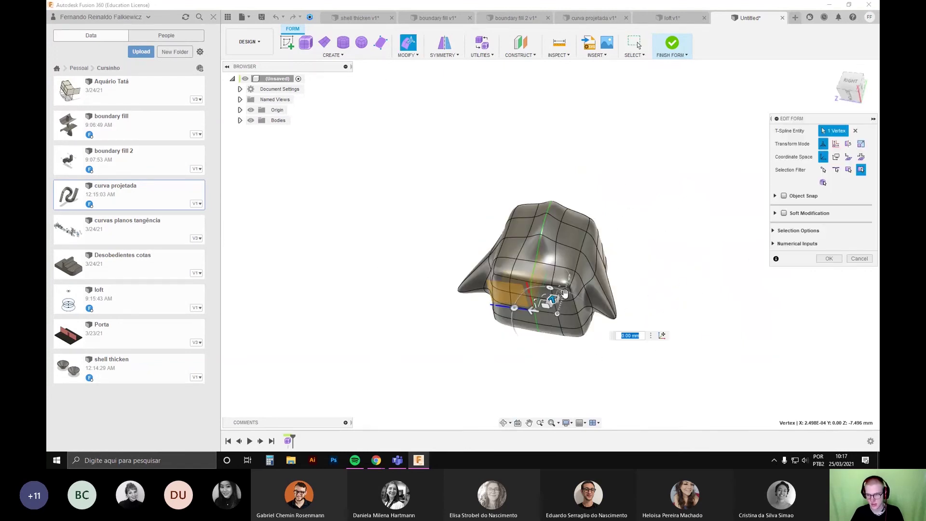
pyautogui.moveTo(570, 310); pyautogui.dragTo(543, 391)
pyautogui.click(823, 260)
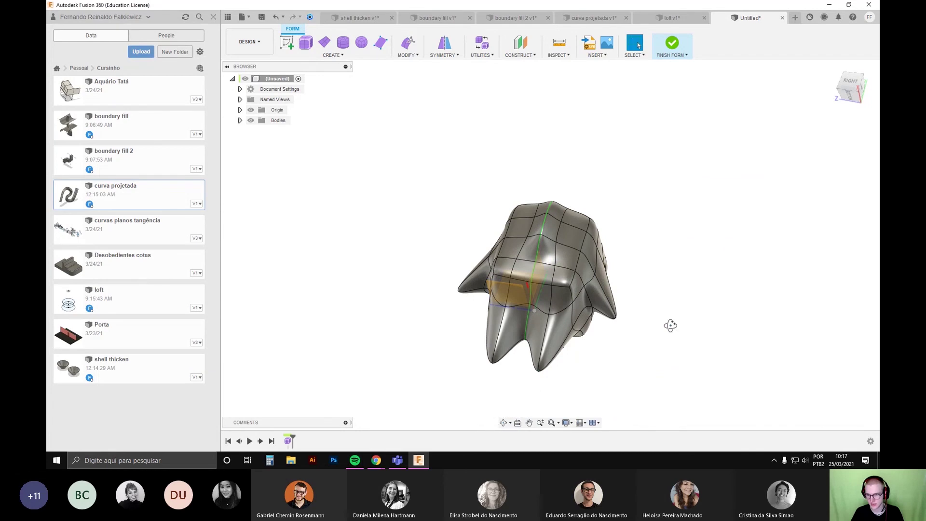
# Step: Finish the form and inspect the resulting smooth solid body
pyautogui.keyDown('shift'); pyautogui.moveTo(670, 325); pyautogui.dragTo(466, 165, button='middle'); pyautogui.keyUp('shift')
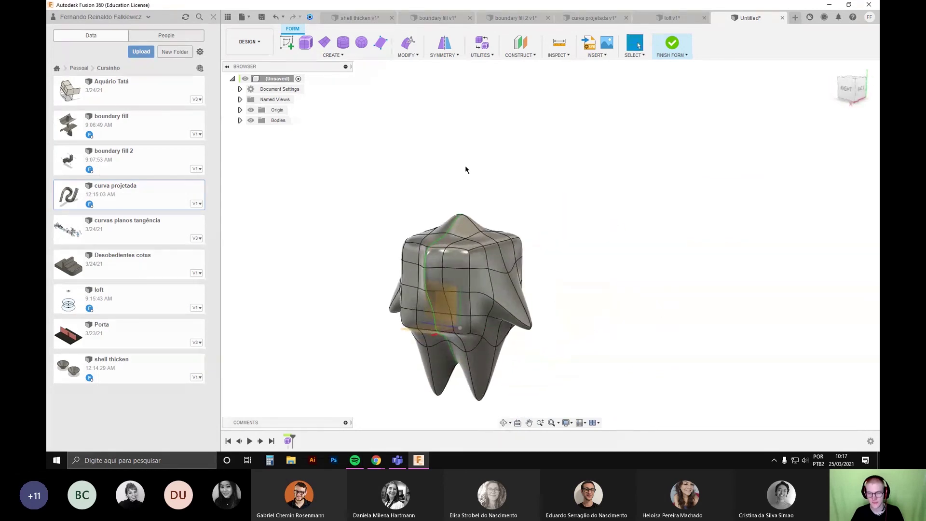
pyautogui.click(672, 42)
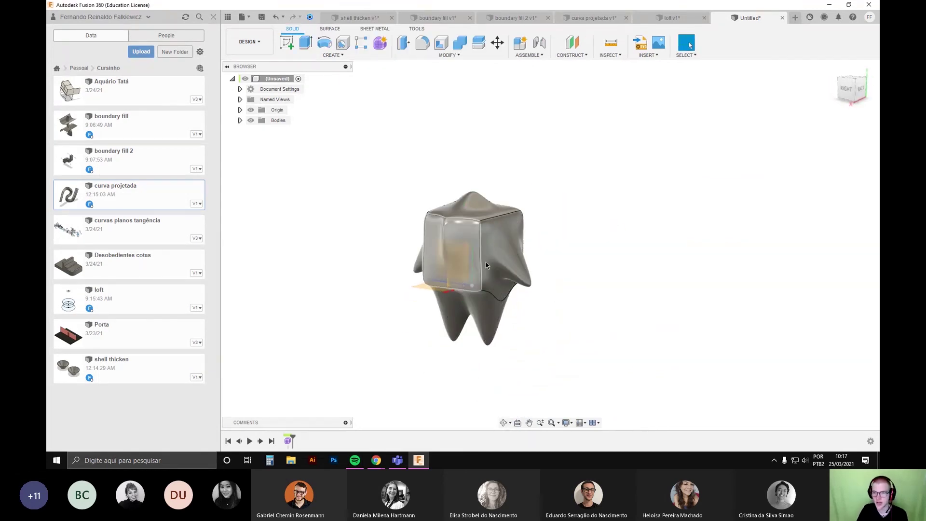
pyautogui.moveTo(485, 263); pyautogui.dragTo(522, 261, button='middle')
pyautogui.scroll(2, 509, 263)
pyautogui.moveTo(510, 306); pyautogui.dragTo(457, 292, button='middle')
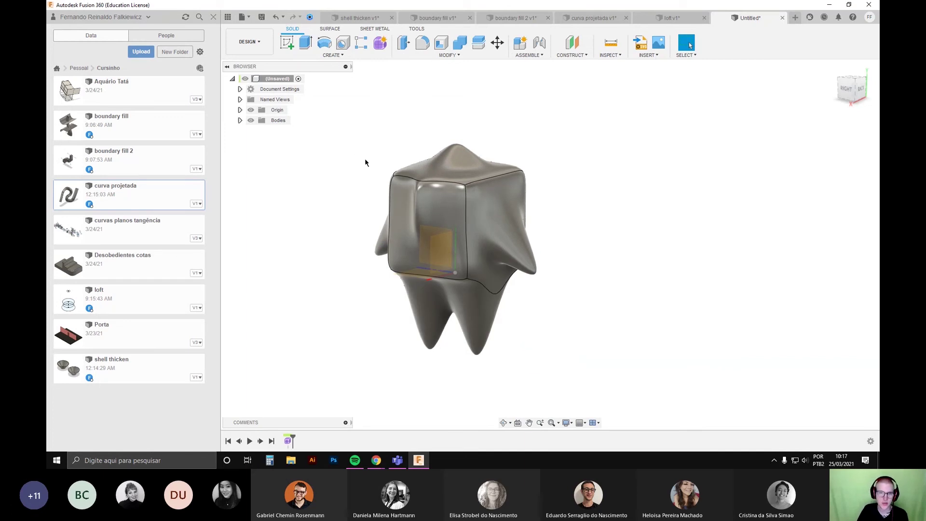
pyautogui.moveTo(464, 164); pyautogui.dragTo(527, 152, button='middle')
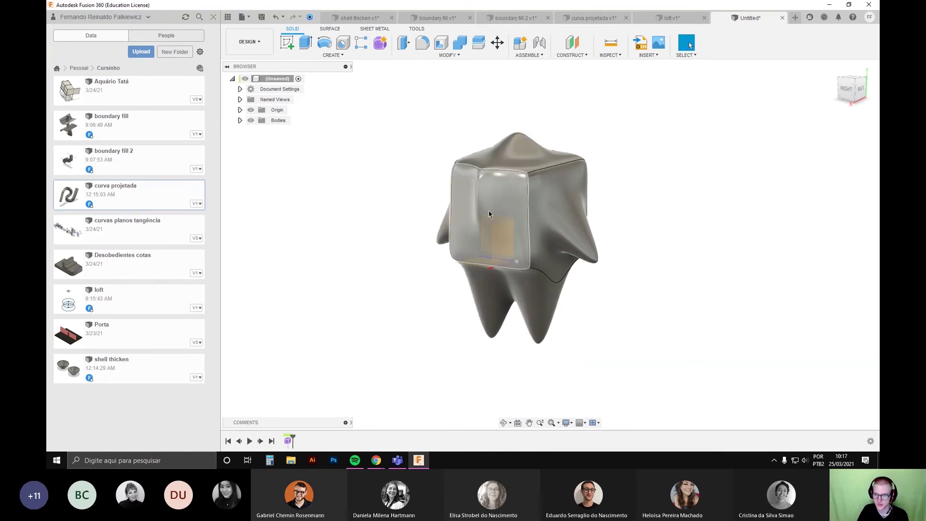
pyautogui.scroll(2, 519, 218)
pyautogui.scroll(-3, 444, 335)
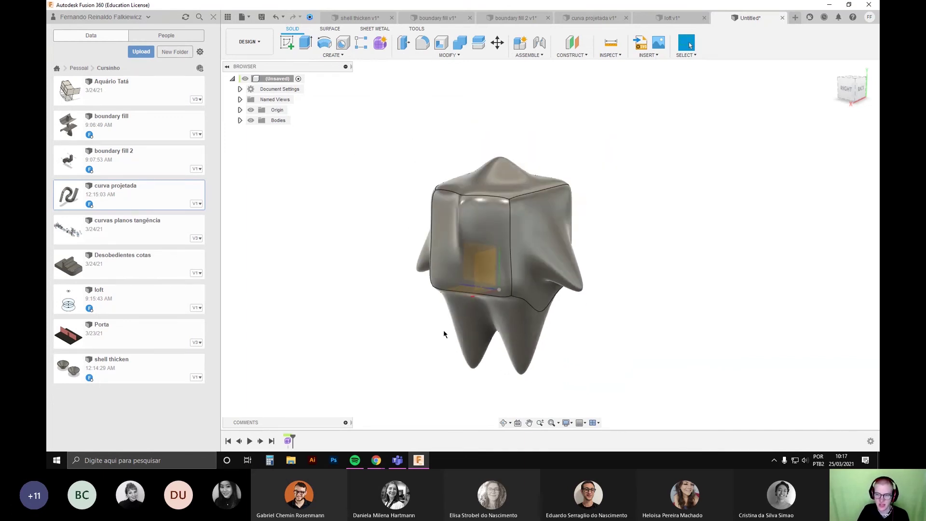
# Step: Start another form in the design with the finished body in the background
pyautogui.doubleClick(290, 441)
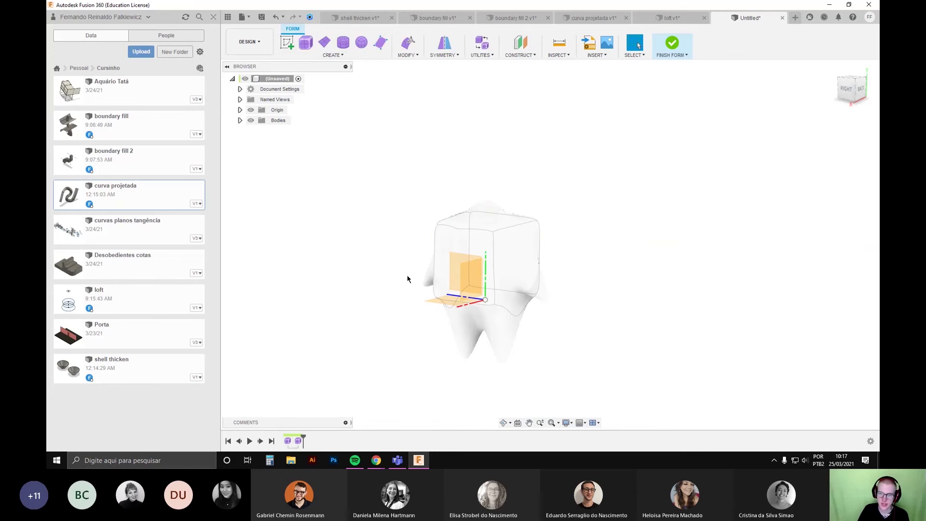
pyautogui.scroll(3, 369, 242)
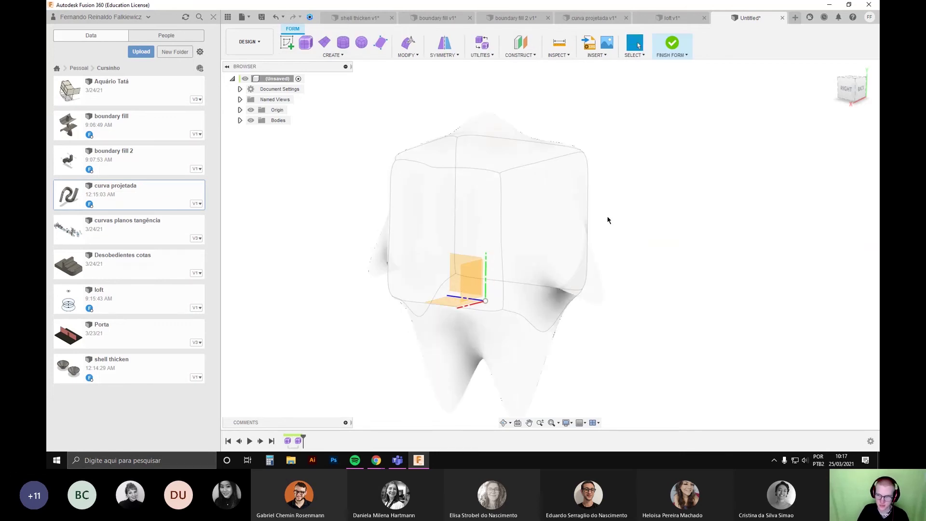
# Step: Undo the newly started second form and reopen the original form feature for editing
pyautogui.click(665, 58)
pyautogui.hotkey('ctrl', 'z')
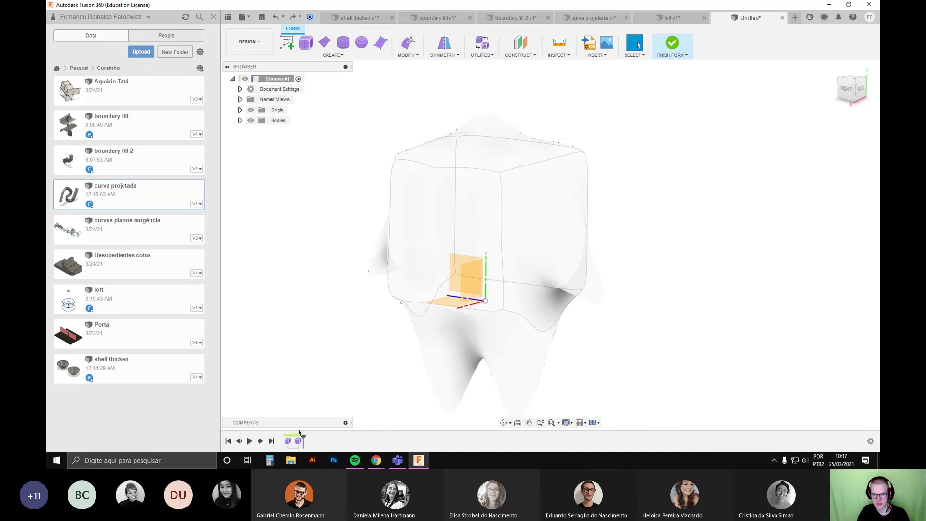
pyautogui.hotkey('ctrl', 'y')
pyautogui.doubleClick(289, 441)
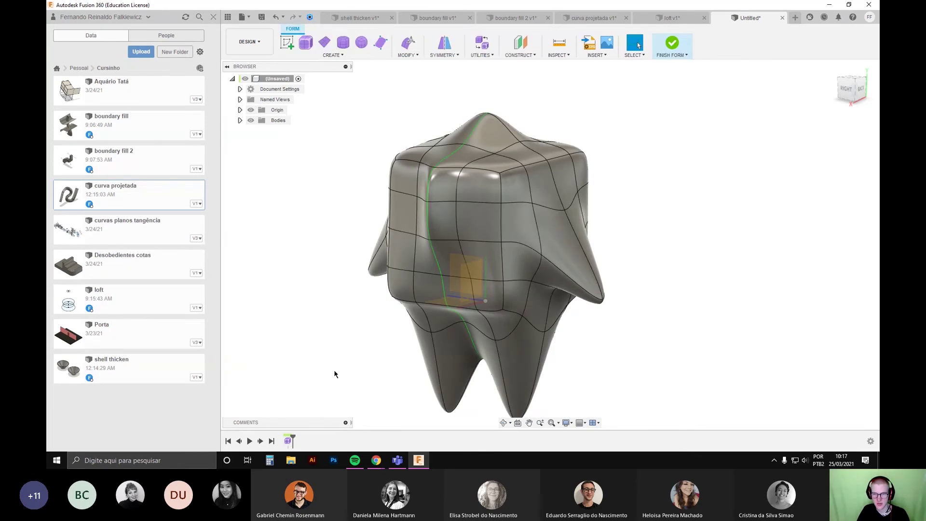
# Step: Look over the figure's form mesh and finish the form to return to the solid body
pyautogui.keyDown('shift'); pyautogui.moveTo(505, 222); pyautogui.dragTo(349, 256, button='middle'); pyautogui.keyUp('shift')
pyautogui.scroll(-3, 378, 274)
pyautogui.click(672, 43)
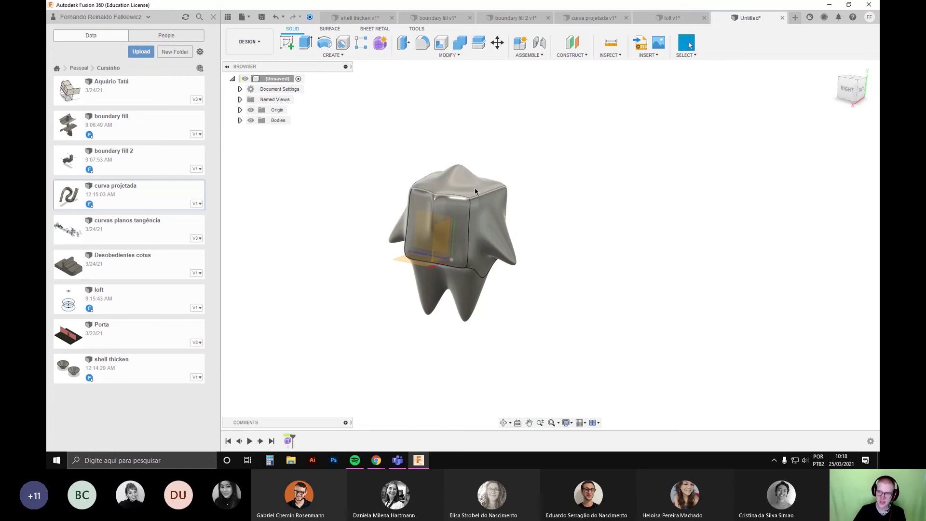
pyautogui.moveTo(520, 238); pyautogui.dragTo(551, 273, button='middle')
pyautogui.moveTo(488, 303); pyautogui.dragTo(450, 266, button='middle')
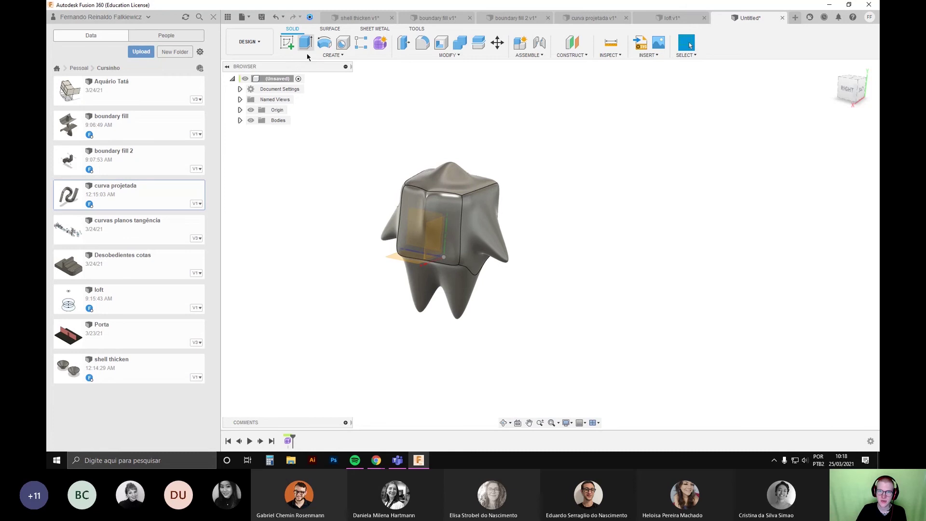
# Step: Sketch a rectangle on the vertical XY plane, running from above the figure's head down past one side of its torso
pyautogui.click(287, 42)
pyautogui.keyDown('shift'); pyautogui.moveTo(408, 268); pyautogui.dragTo(425, 273, button='middle'); pyautogui.keyUp('shift')
pyautogui.click(425, 273)
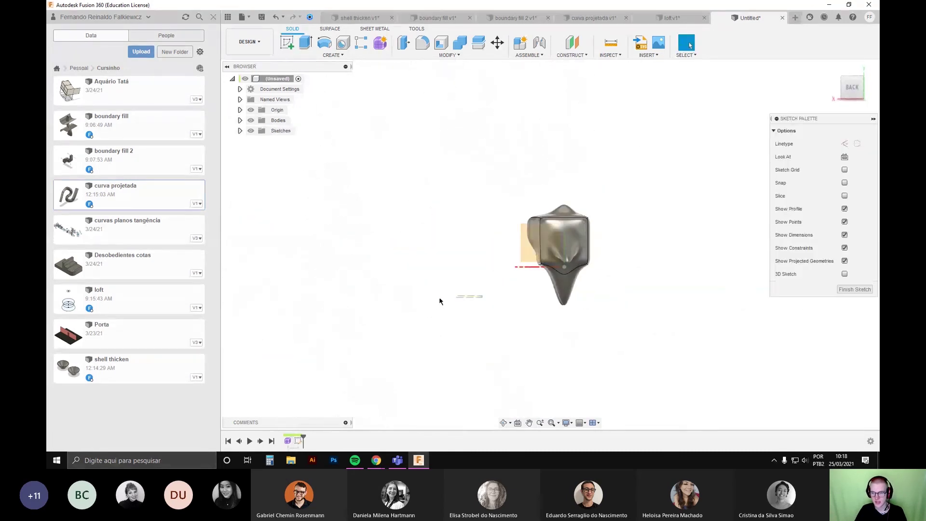
pyautogui.press('r')
pyautogui.click(511, 197)
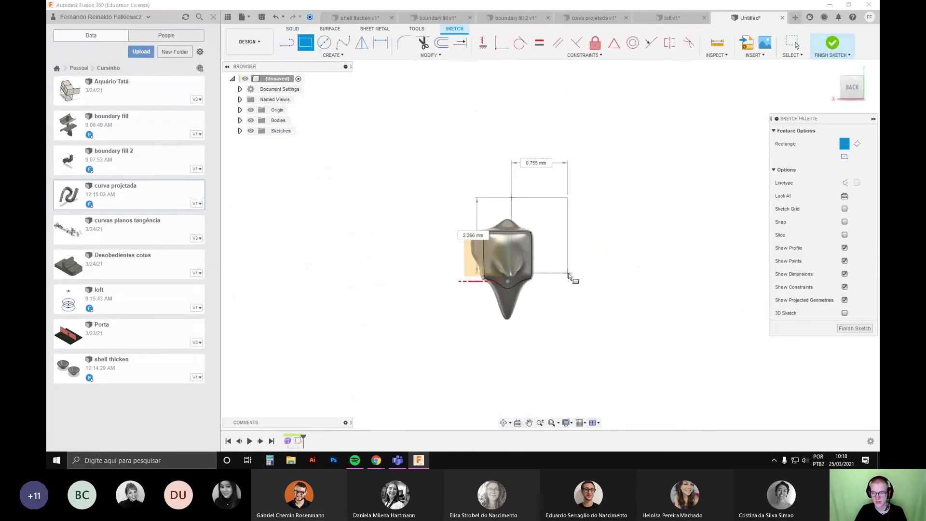
pyautogui.click(567, 272)
pyautogui.press('Escape')
# Step: Extrude the rectangle's profile into the figure to cut a corner block out of its torso
pyautogui.click(544, 236)
pyautogui.keyDown('shift'); pyautogui.moveTo(545, 241); pyautogui.dragTo(580, 280, button='middle'); pyautogui.keyUp('shift')
pyautogui.press('e')
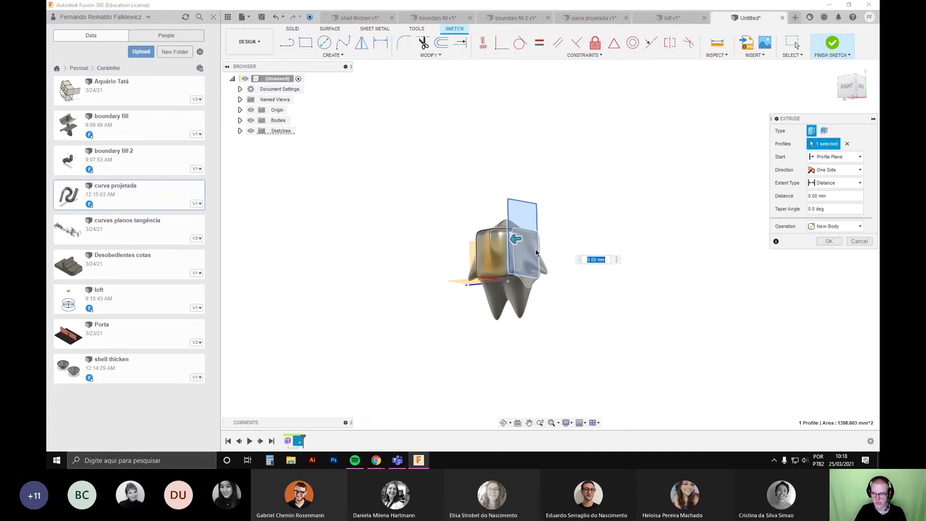
pyautogui.click(830, 254)
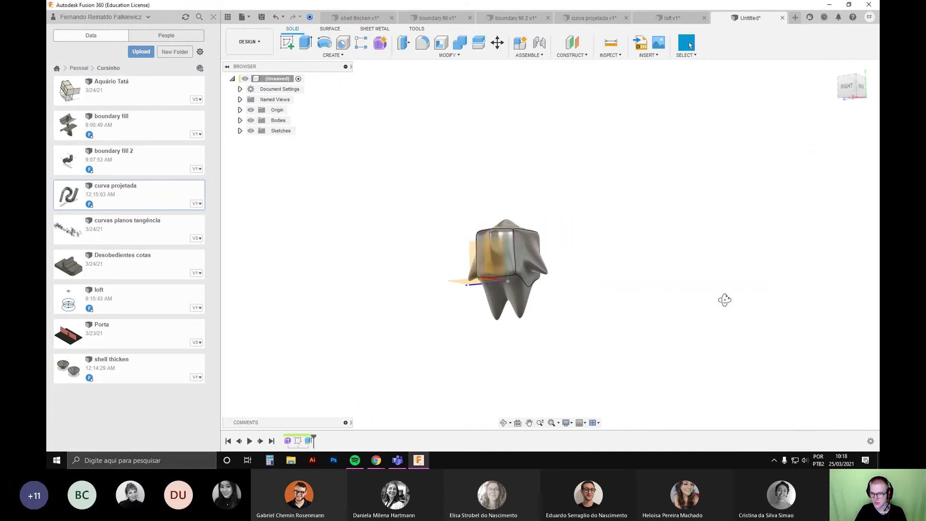
# Step: Examine the corner cut in the figure's solid body from the front, side and above
pyautogui.keyDown('shift'); pyautogui.moveTo(723, 300); pyautogui.dragTo(564, 316, button='middle'); pyautogui.keyUp('shift')
pyautogui.scroll(1, 563, 292)
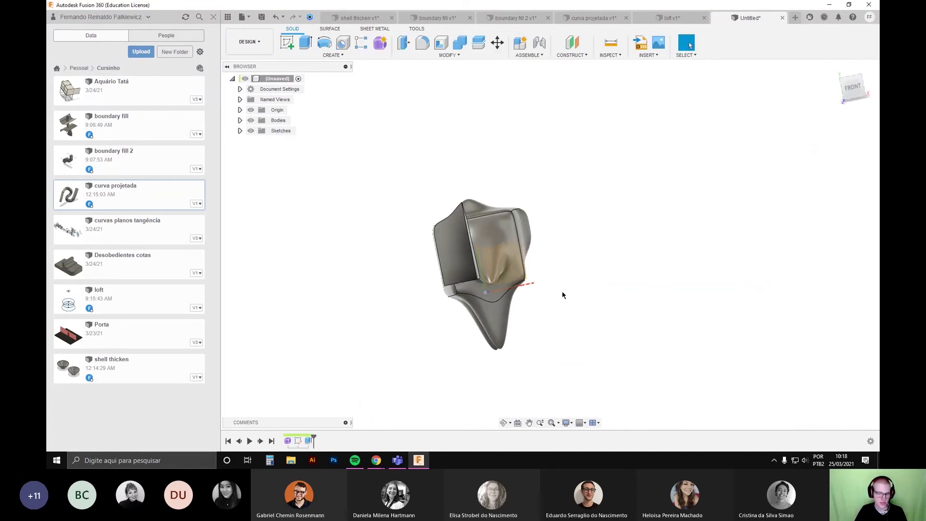
pyautogui.scroll(2, 563, 292)
pyautogui.keyDown('shift'); pyautogui.moveTo(483, 246); pyautogui.dragTo(591, 104, button='middle'); pyautogui.keyUp('shift')
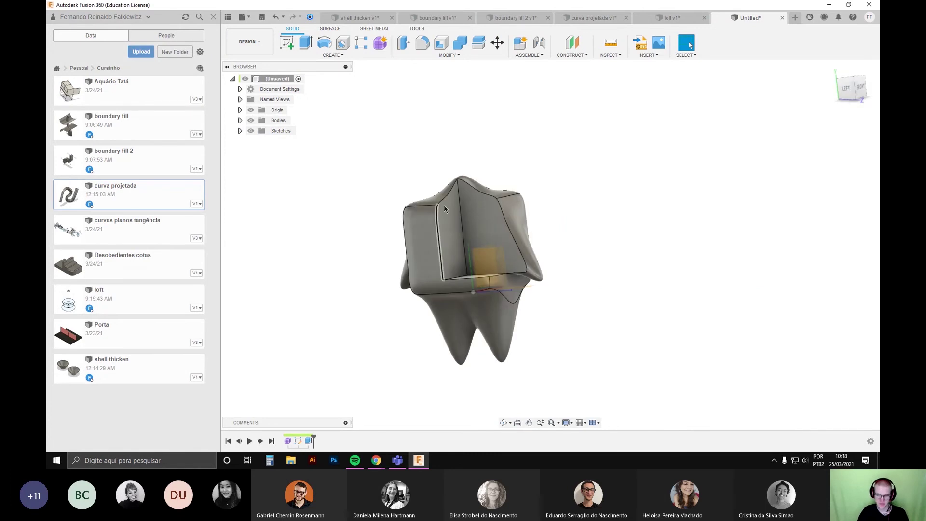
pyautogui.keyDown('shift'); pyautogui.moveTo(613, 234); pyautogui.dragTo(548, 314, button='middle'); pyautogui.keyUp('shift')
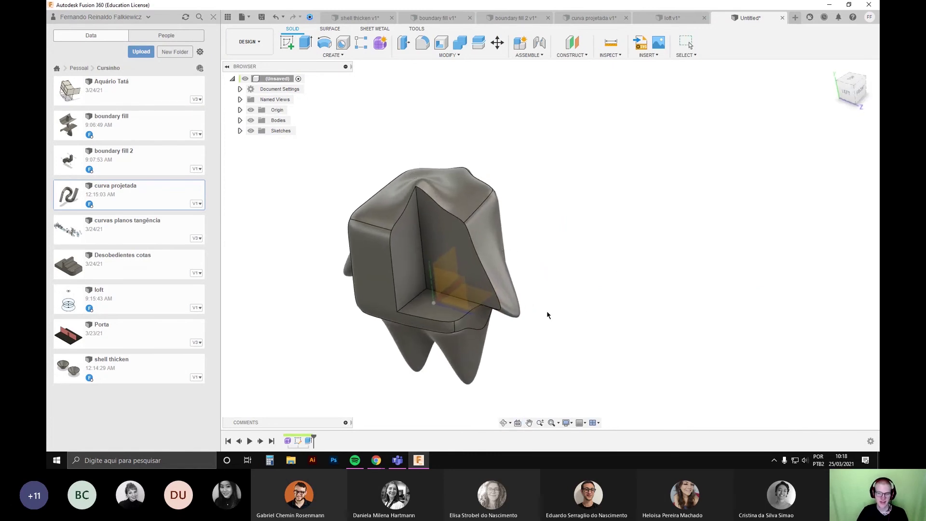
pyautogui.keyDown('shift'); pyautogui.moveTo(610, 319); pyautogui.dragTo(463, 121, button='middle'); pyautogui.keyUp('shift')
pyautogui.keyDown('shift'); pyautogui.moveTo(351, 189); pyautogui.dragTo(629, 252, button='middle'); pyautogui.keyUp('shift')
pyautogui.keyDown('shift'); pyautogui.moveTo(579, 217); pyautogui.dragTo(585, 273, button='middle'); pyautogui.keyUp('shift')
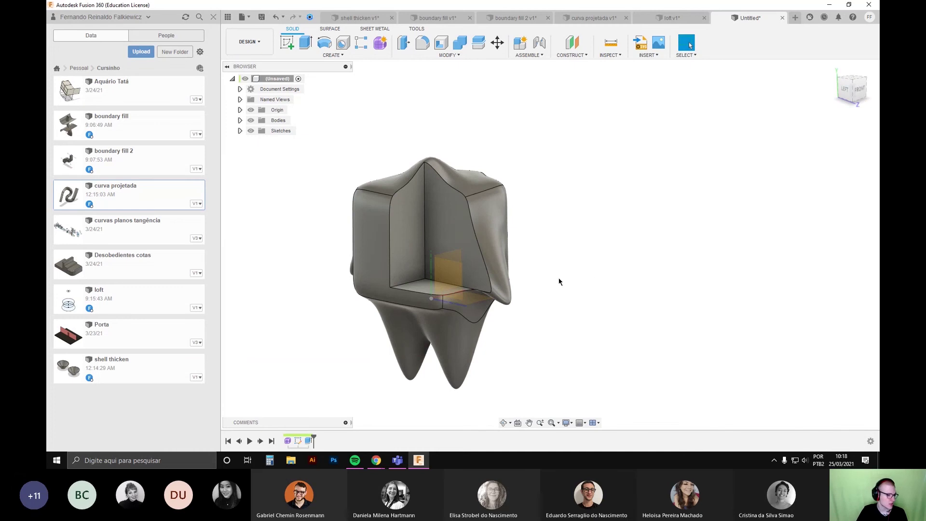
pyautogui.scroll(-1, 598, 341)
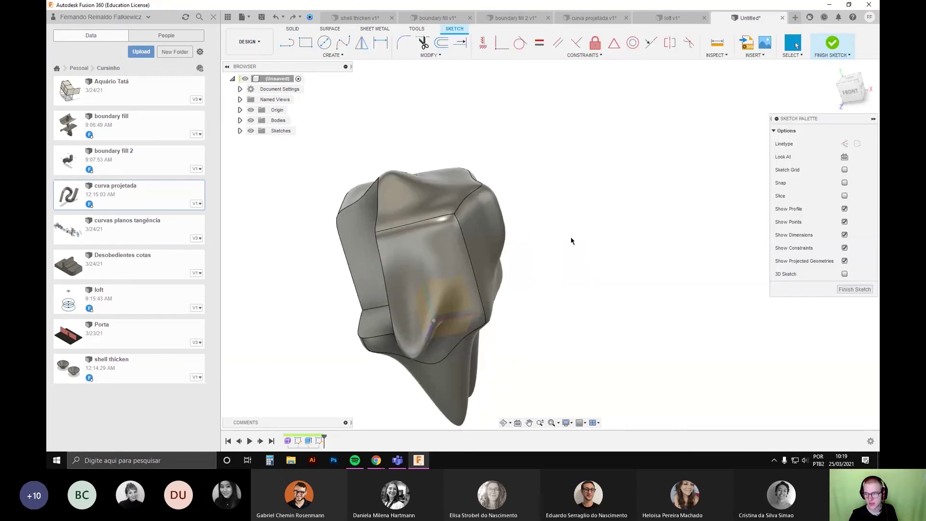
# Step: Undo the newly started sketch and reopen the base form feature for editing
pyautogui.hotkey('ctrl', 'z')
pyautogui.moveTo(548, 296)
pyautogui.keyDown('shift'); pyautogui.mouseDown(button='middle')
pyautogui.moveTo(496, 304)
pyautogui.moveTo(452, 238)
pyautogui.mouseUp(button='middle'); pyautogui.keyUp('shift')
pyautogui.doubleClick(287, 441)
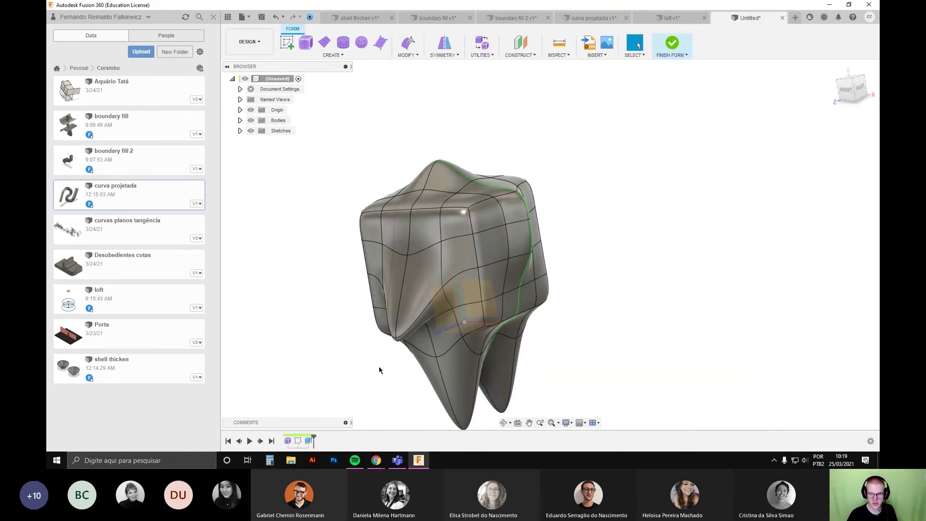
# Step: Examine the uncut form's mesh edges, arms and symmetry line from several sides
pyautogui.keyDown('shift'); pyautogui.moveTo(514, 332); pyautogui.dragTo(454, 270, button='middle'); pyautogui.keyUp('shift')
pyautogui.scroll(4, 442, 227)
pyautogui.scroll(-1, 434, 222)
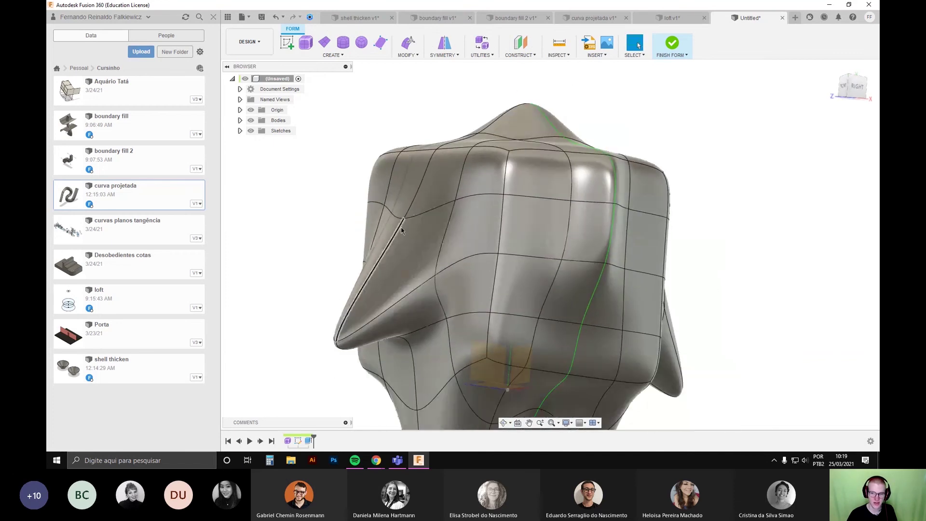
pyautogui.scroll(-3, 289, 195)
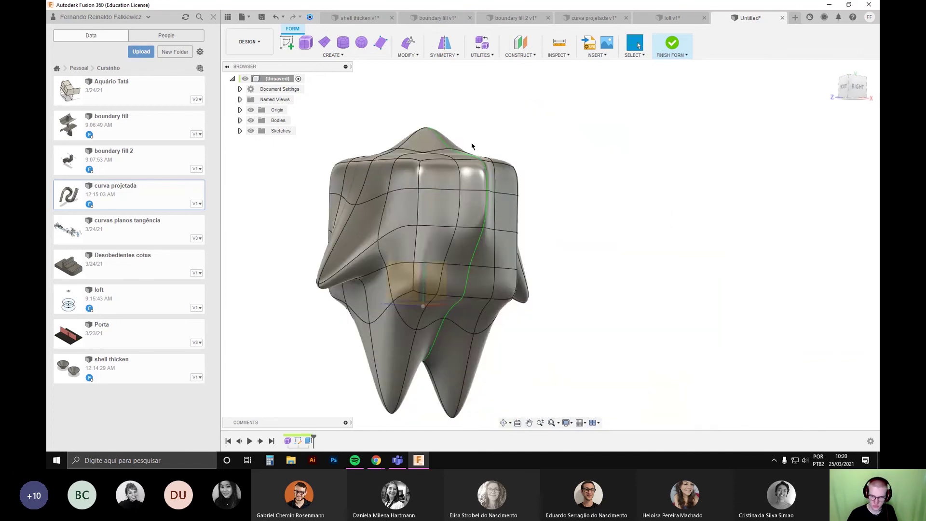
pyautogui.keyDown('shift'); pyautogui.moveTo(596, 208); pyautogui.dragTo(396, 276, button='middle'); pyautogui.keyUp('shift')
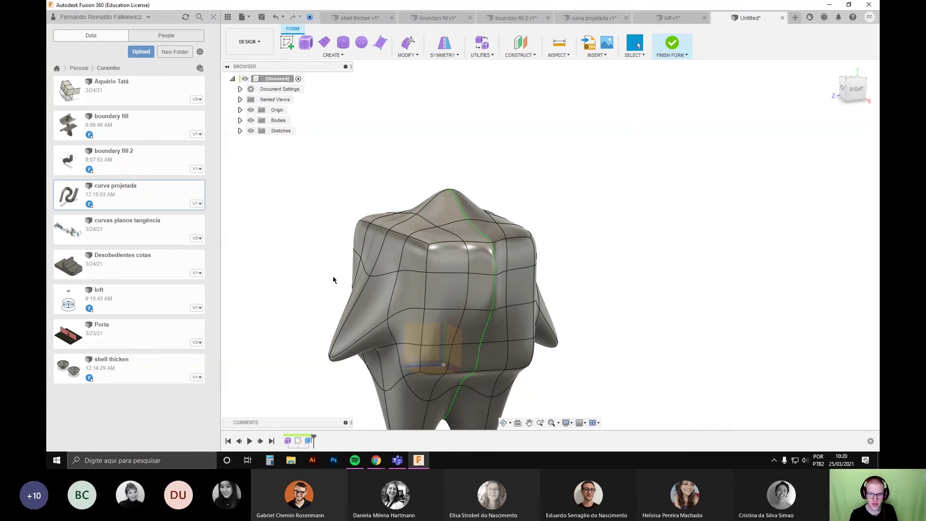
pyautogui.scroll(-3, 482, 270)
pyautogui.scroll(3, 571, 288)
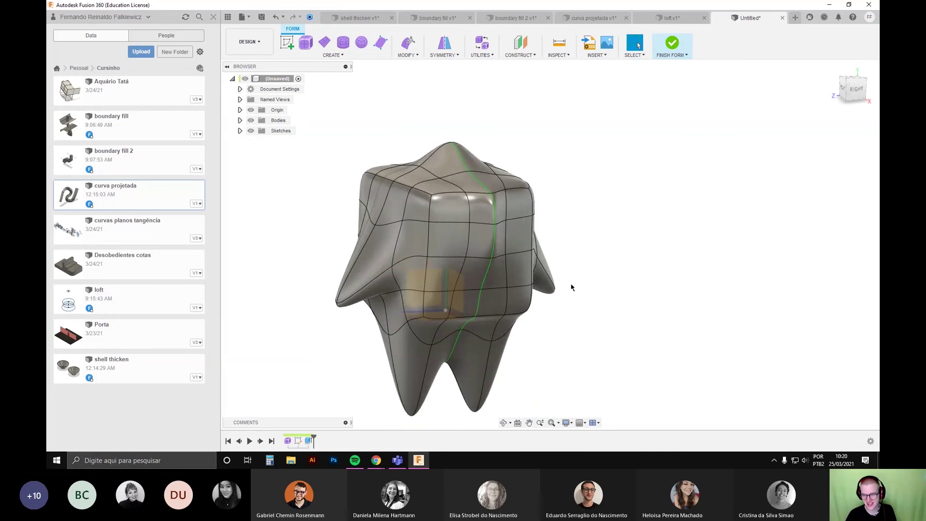
pyautogui.keyDown('shift'); pyautogui.moveTo(571, 288); pyautogui.dragTo(569, 338, button='middle'); pyautogui.keyUp('shift')
pyautogui.scroll(3, 563, 219)
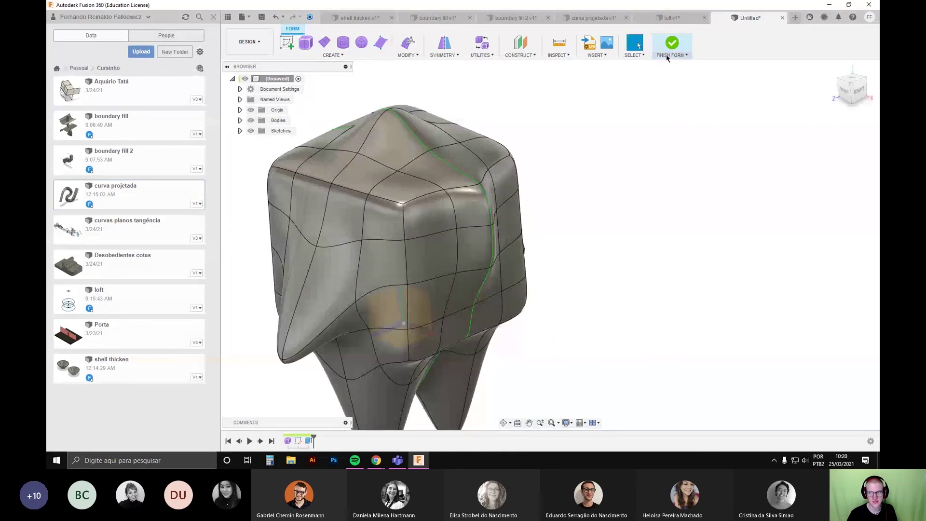
# Step: Finish the form edit and view the resulting solid figure in the solid workspace
pyautogui.click(671, 54)
pyautogui.click(446, 55)
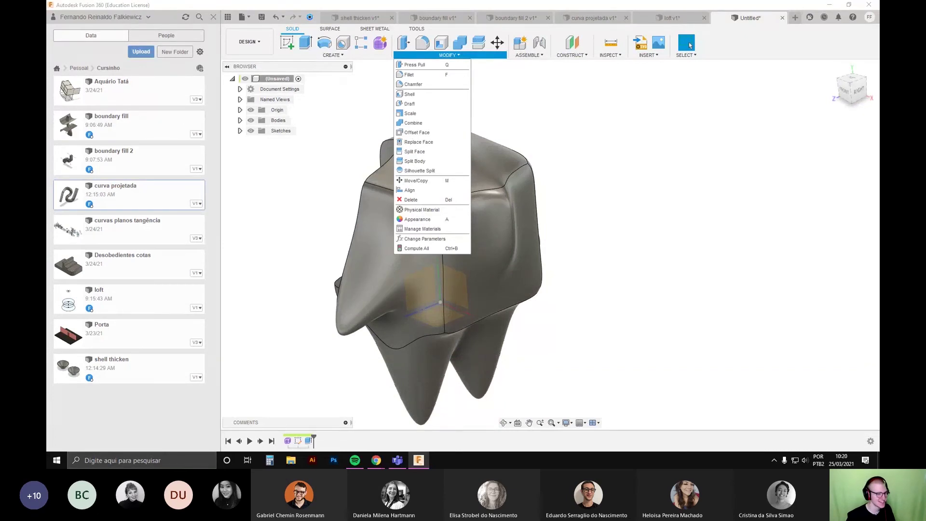
pyautogui.press('Escape')
pyautogui.moveTo(548, 317); pyautogui.dragTo(548, 280, button='middle')
pyautogui.scroll(1, 425, 159)
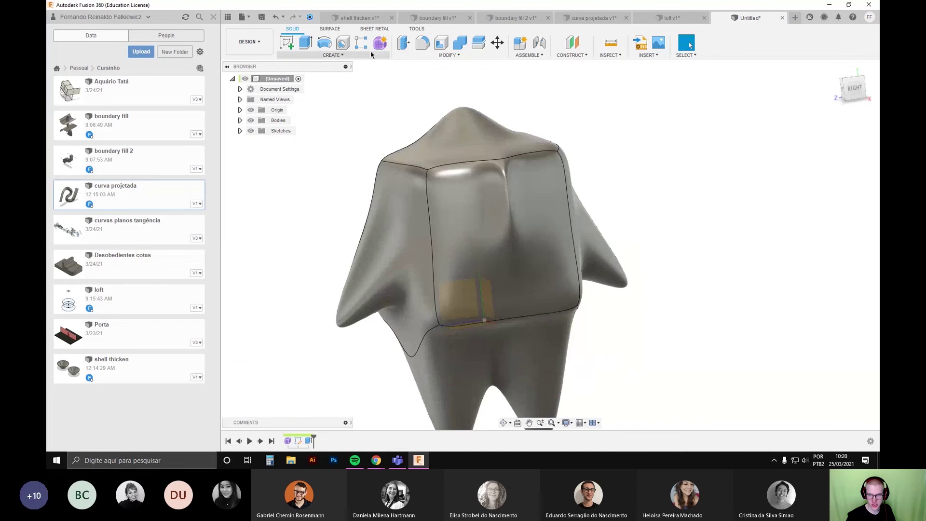
# Step: Create a new form and start a sketch inside it on the YZ plane
pyautogui.click(380, 45)
pyautogui.click(306, 43)
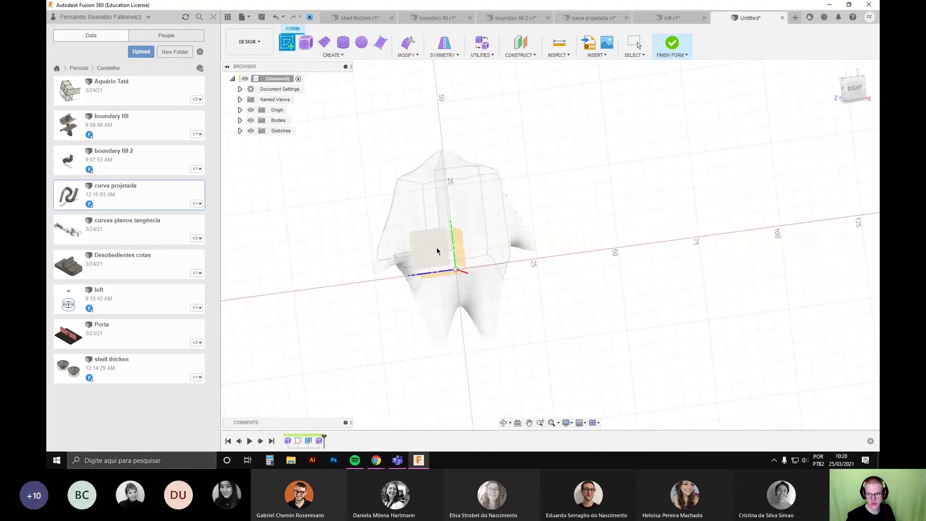
pyautogui.scroll(3, 436, 274)
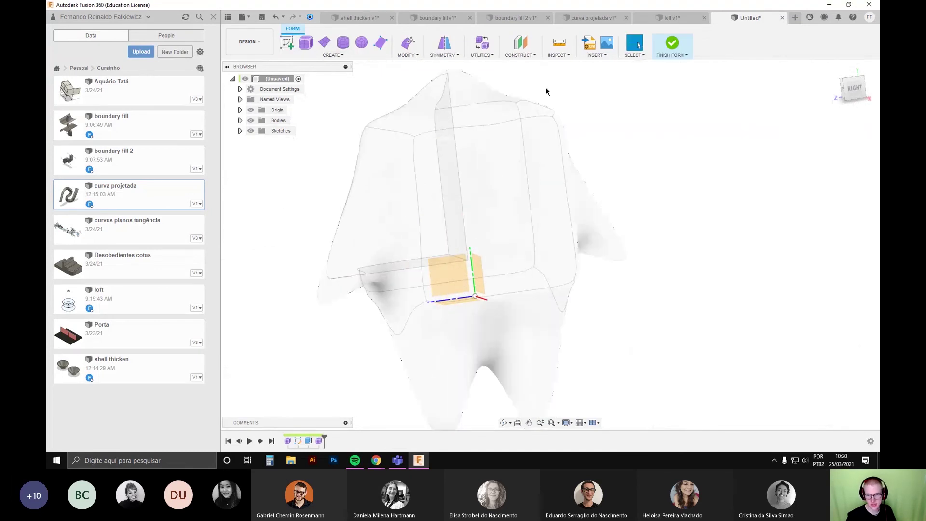
pyautogui.scroll(-3, 527, 233)
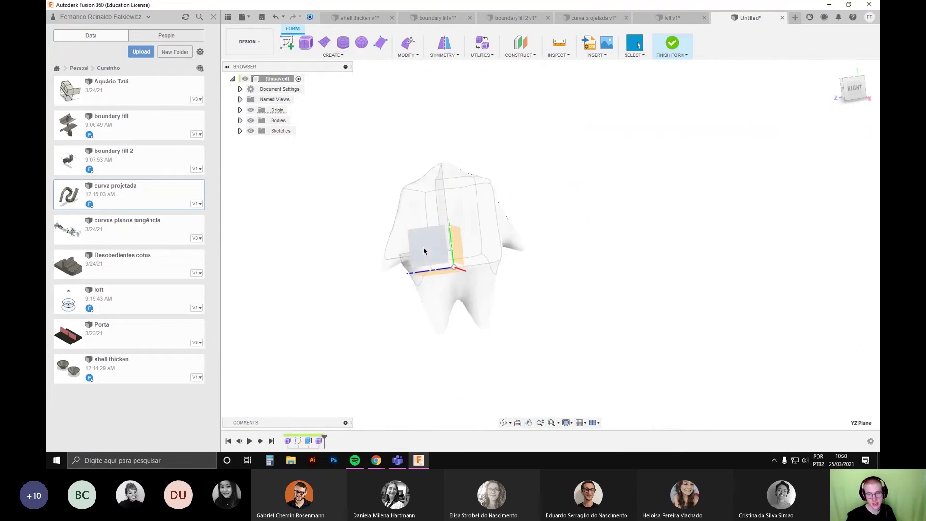
pyautogui.click(424, 247)
pyautogui.click(287, 43)
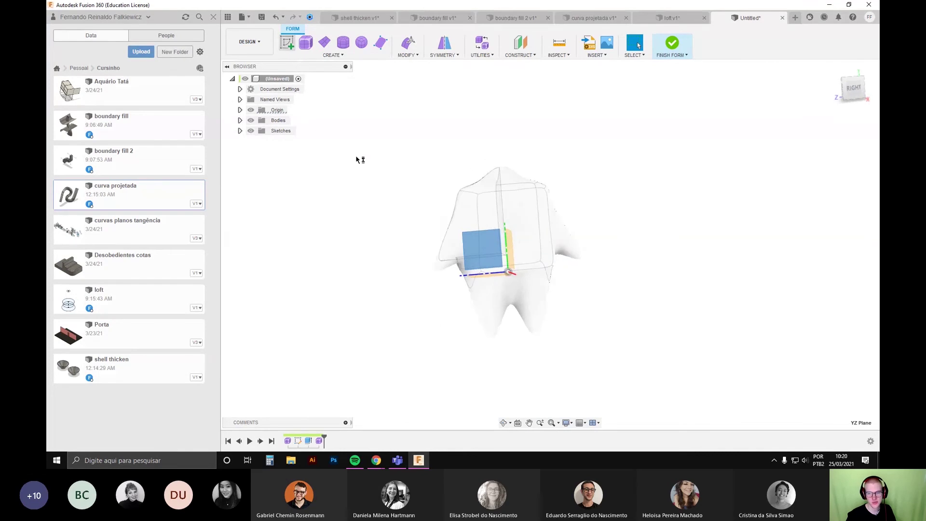
# Step: Draw connected lines from the origin up to the head's peak, sideways beyond the torso, and down to about foot level
pyautogui.press('l')
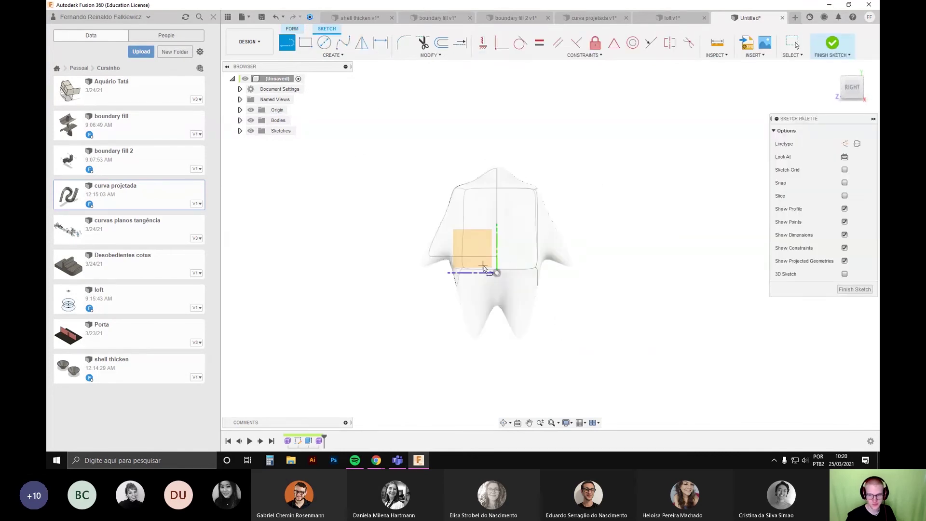
pyautogui.click(497, 273)
pyautogui.click(499, 167)
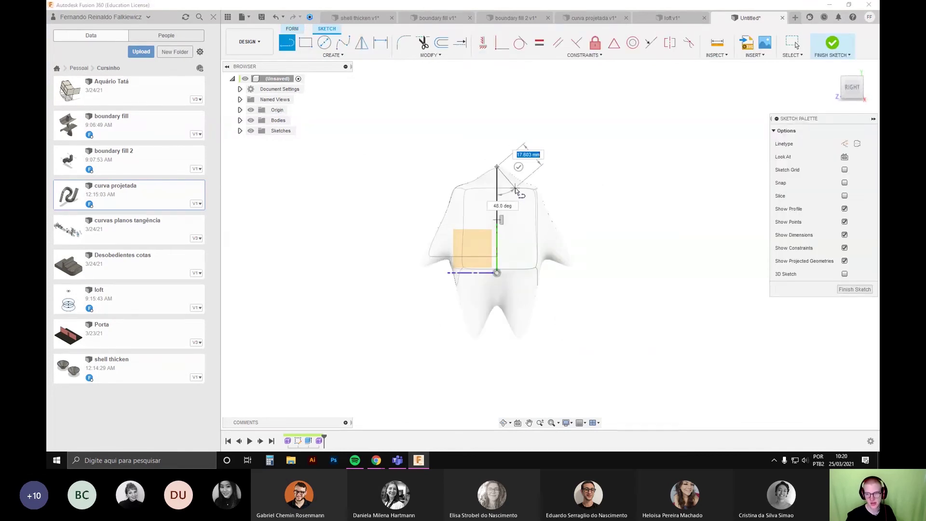
pyautogui.click(548, 167)
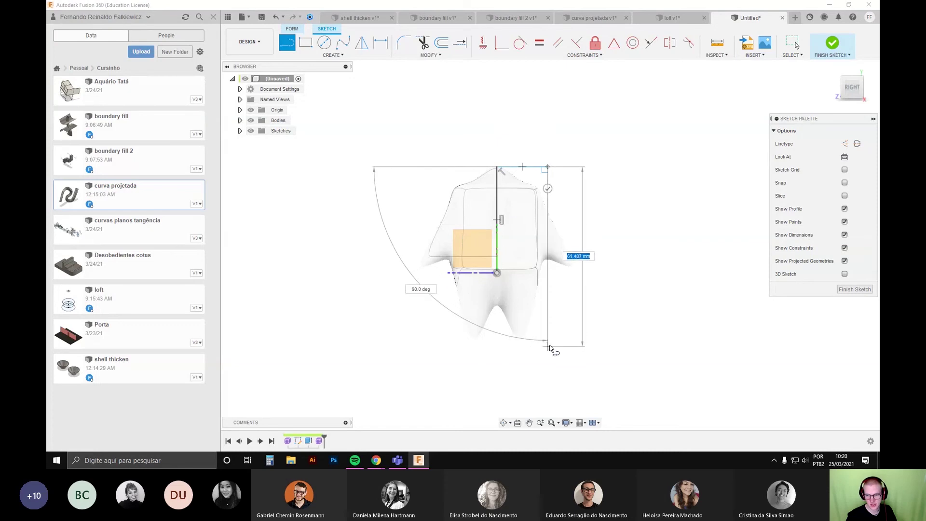
pyautogui.click(548, 340)
pyautogui.press('Escape')
pyautogui.scroll(3, 535, 281)
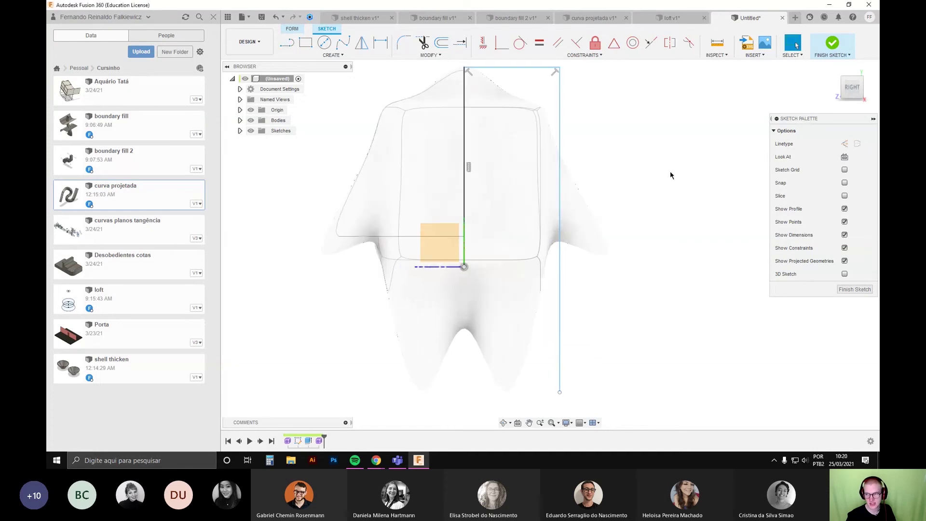
# Step: Finish the line sketch and close the new form
pyautogui.click(835, 289)
pyautogui.moveTo(699, 286)
pyautogui.keyDown('shift'); pyautogui.mouseDown(button='middle')
pyautogui.moveTo(732, 291)
pyautogui.moveTo(670, 295)
pyautogui.mouseUp(button='middle'); pyautogui.keyUp('shift')
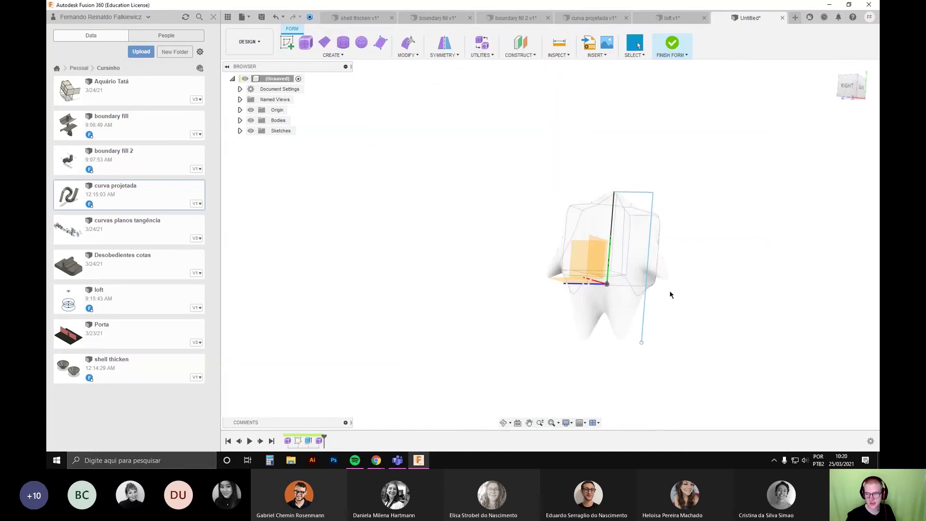
pyautogui.click(672, 43)
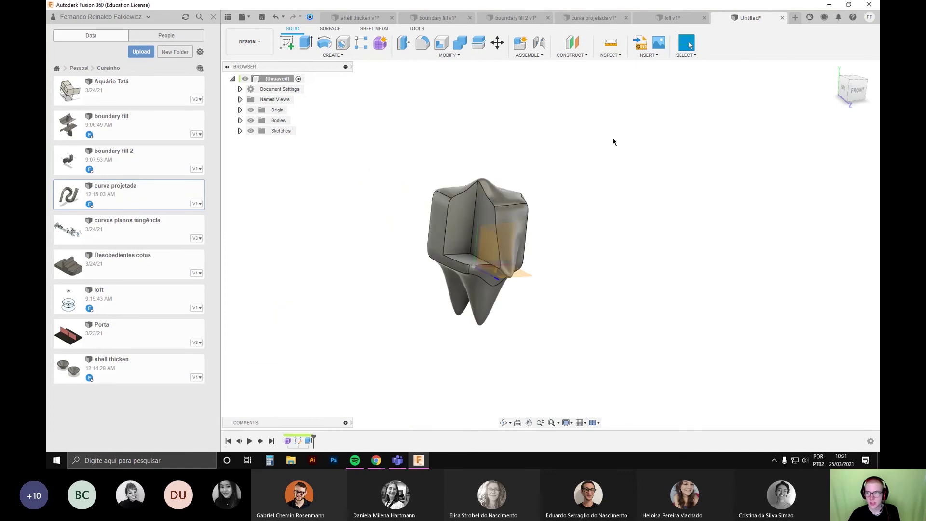
# Step: Look through the other open designs, including boundary fill 2, and switch to the shell thicken design
pyautogui.click(672, 18)
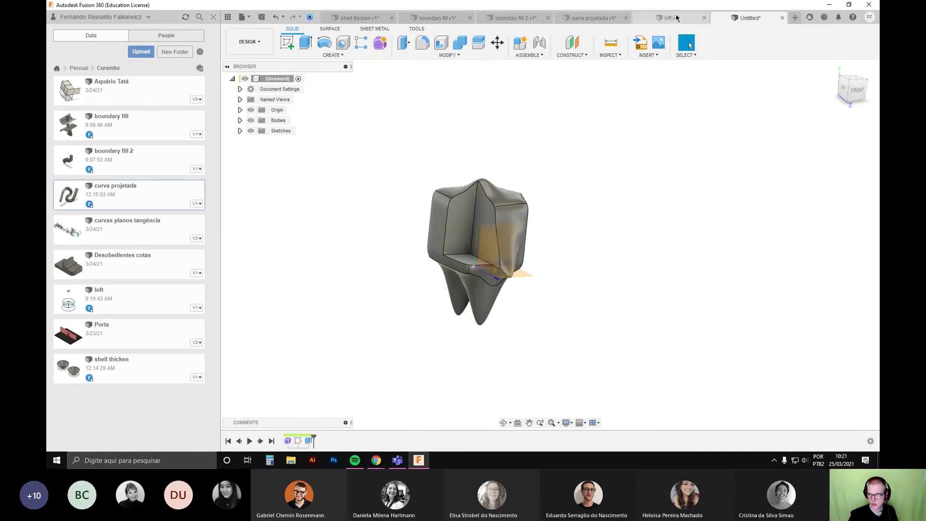
pyautogui.click(608, 18)
pyautogui.click(523, 18)
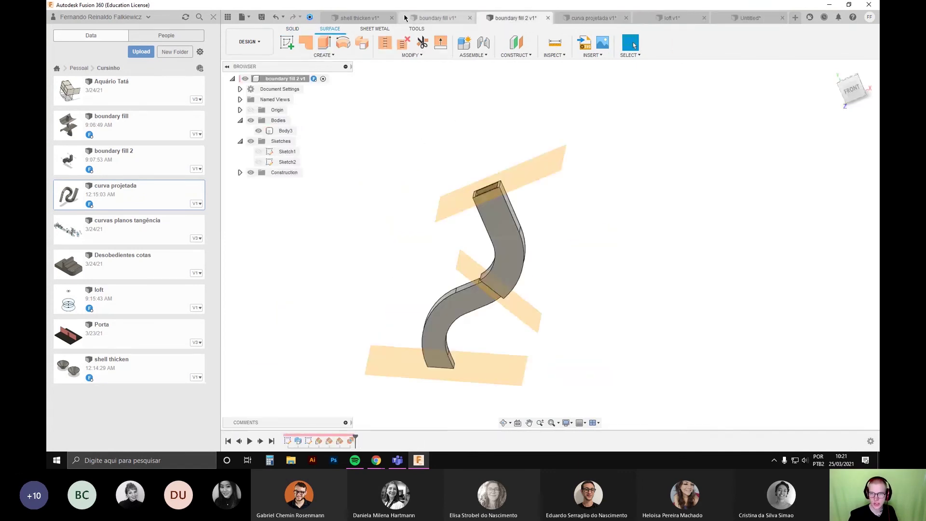
pyautogui.click(381, 16)
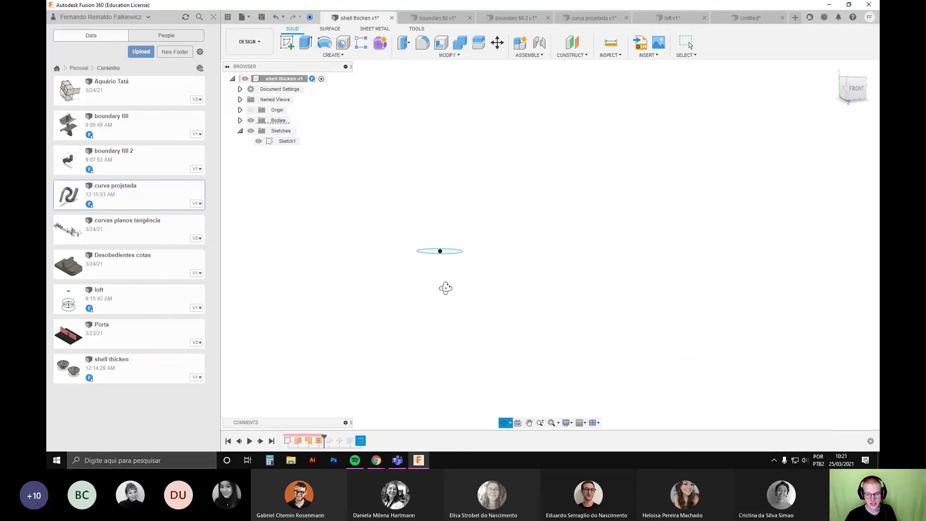
# Step: View the shell thicken design's circular sketch at an angle and select its profile
pyautogui.moveTo(434, 280)
pyautogui.keyDown('shift'); pyautogui.mouseDown(button='middle')
pyautogui.moveTo(415, 333)
pyautogui.moveTo(426, 323)
pyautogui.moveTo(438, 340)
pyautogui.moveTo(503, 280)
pyautogui.mouseUp(button='middle'); pyautogui.keyUp('shift')
pyautogui.click(501, 281)
pyautogui.scroll(-3, 452, 362)
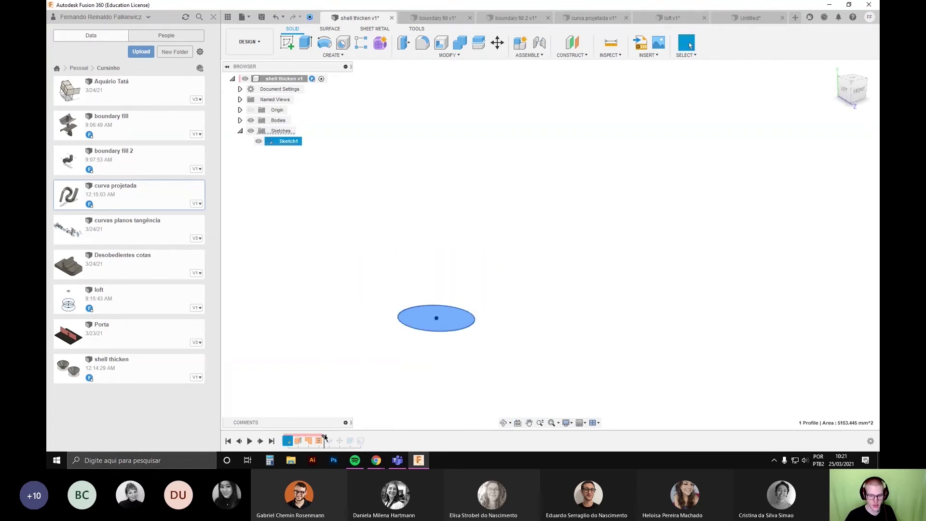
# Step: Roll the design history back to just after the circle sketch and extrude its profile 100 mm with a 35° taper as a new body
pyautogui.moveTo(324, 436); pyautogui.dragTo(290, 437)
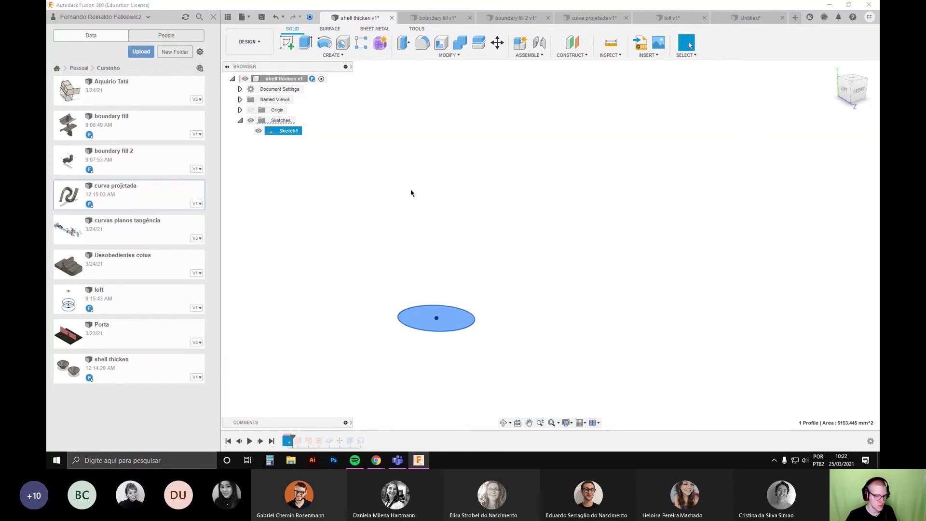
pyautogui.press('e')
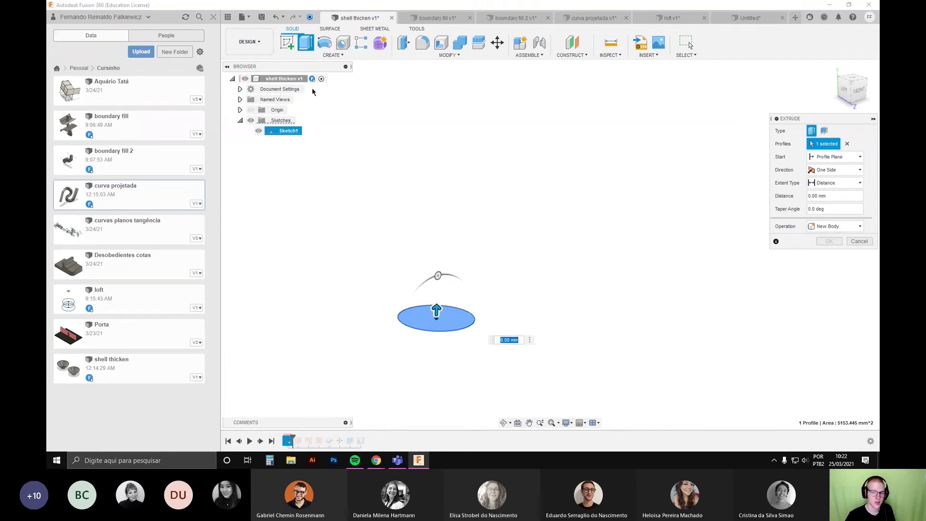
pyautogui.moveTo(437, 311); pyautogui.dragTo(426, 224)
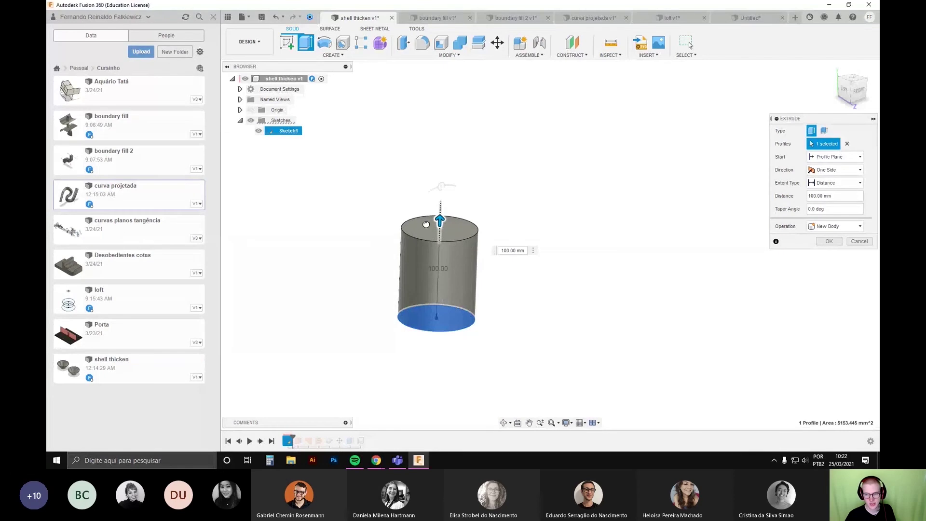
pyautogui.scroll(-3, 538, 147)
pyautogui.scroll(3, 531, 170)
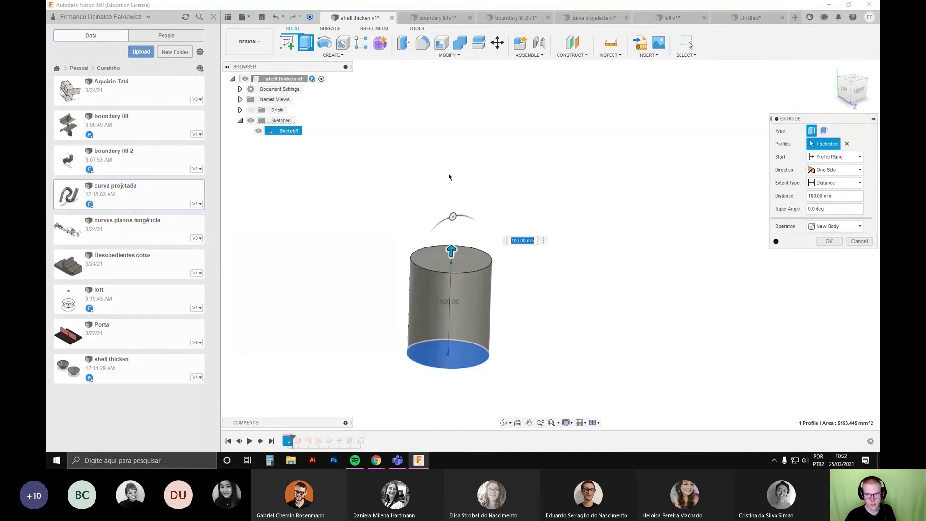
pyautogui.moveTo(453, 217); pyautogui.dragTo(477, 209)
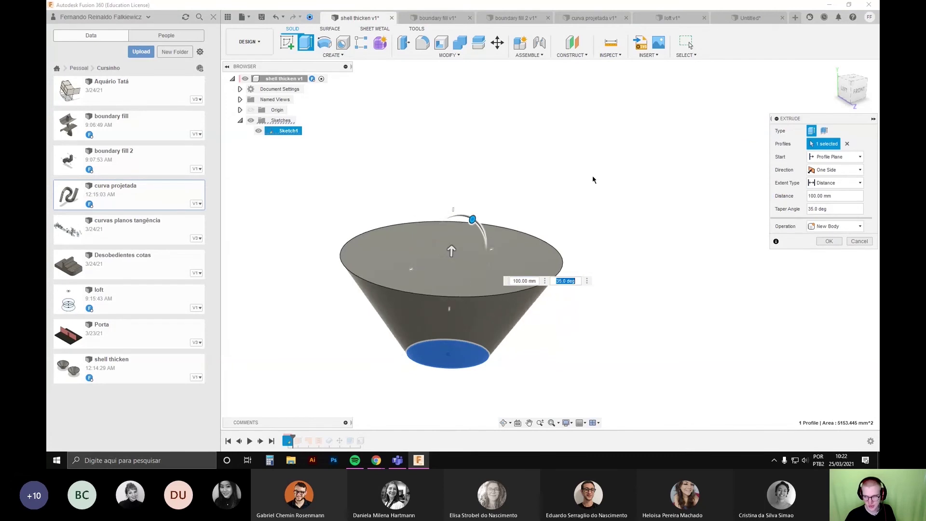
pyautogui.scroll(-3, 594, 180)
pyautogui.click(831, 242)
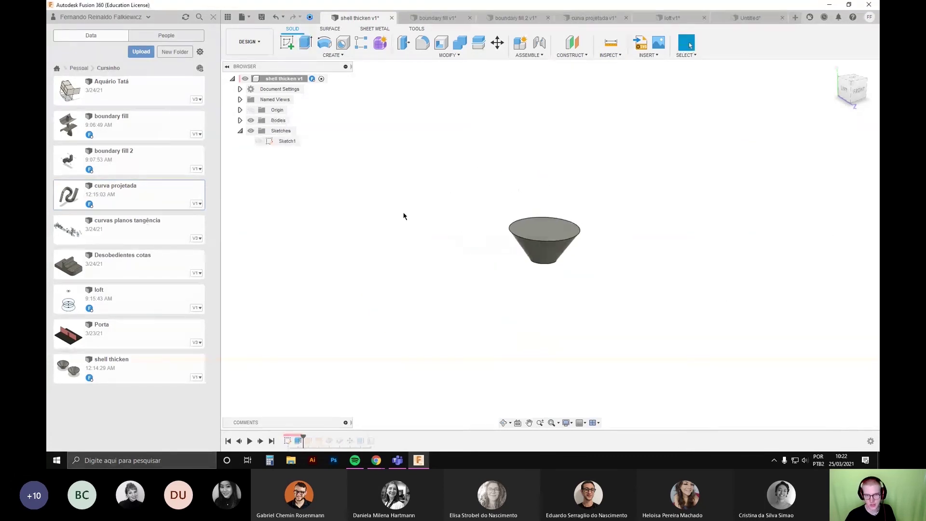
# Step: Move the tapered solid body 500 mm along Z, away from the sketched circle
pyautogui.click(239, 120)
pyautogui.click(286, 131)
pyautogui.rightClick(357, 207)
pyautogui.click(397, 262)
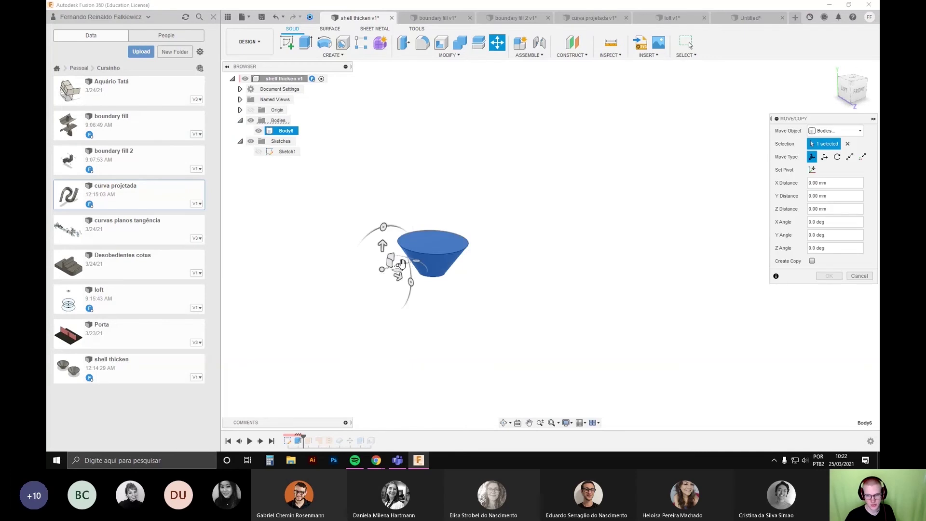
pyautogui.moveTo(398, 264); pyautogui.dragTo(513, 330)
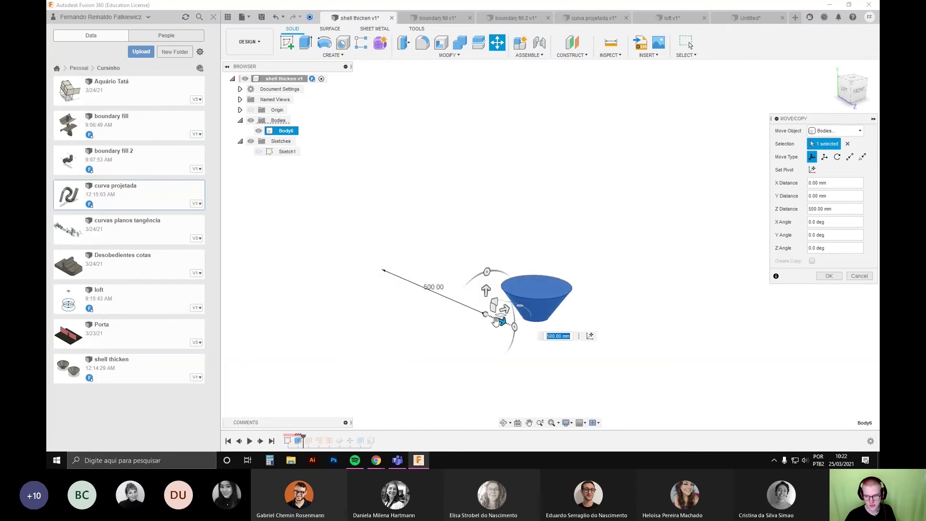
pyautogui.click(830, 276)
# Step: Show the circle sketch and extrude its edge as a new surface body, 100 mm high with a 35° taper
pyautogui.click(251, 141)
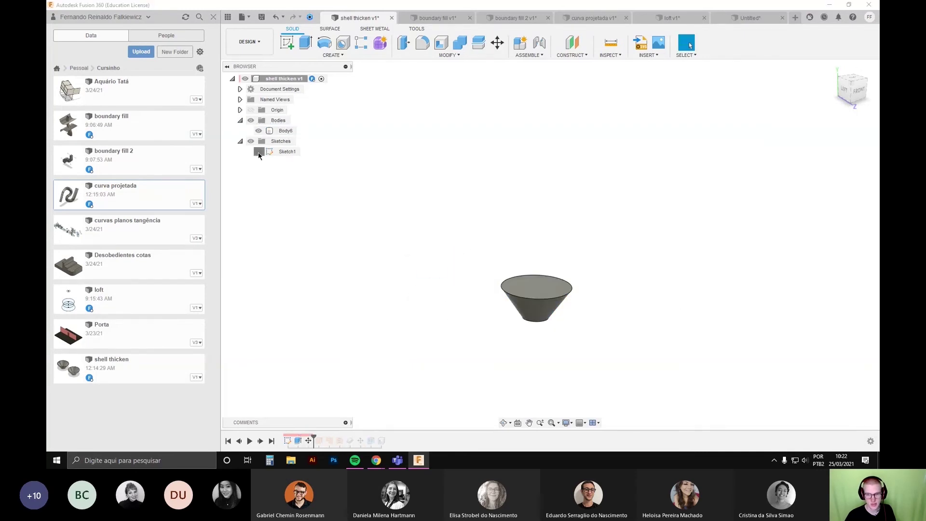
pyautogui.scroll(3, 419, 296)
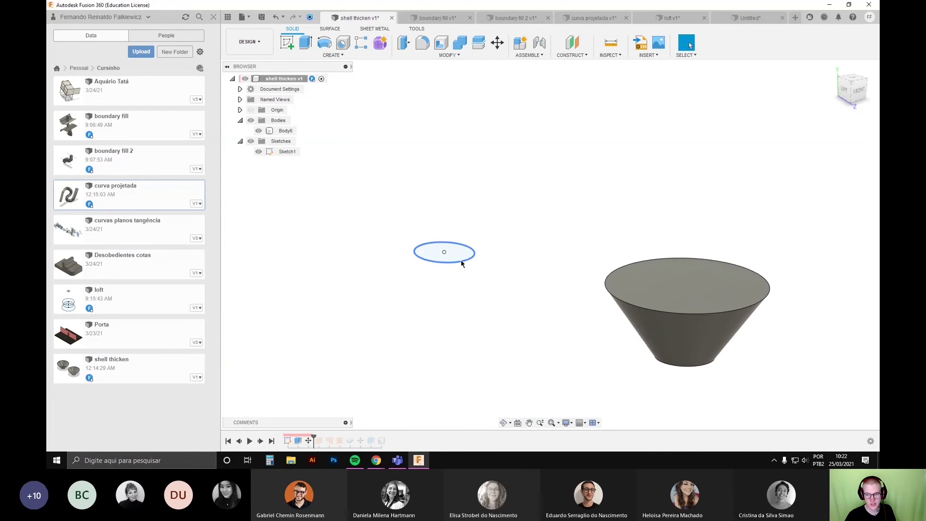
pyautogui.click(330, 29)
pyautogui.click(324, 42)
pyautogui.moveTo(449, 233); pyautogui.dragTo(437, 164)
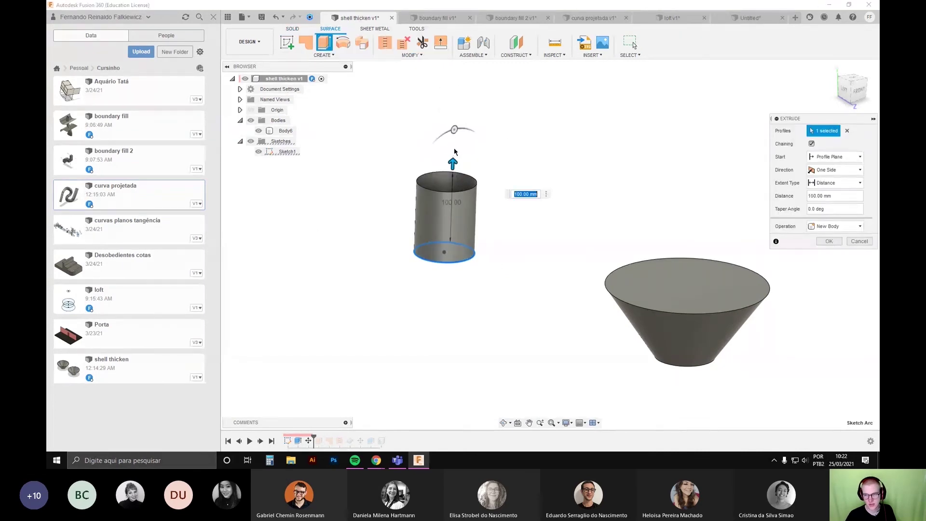
pyautogui.moveTo(454, 129); pyautogui.dragTo(476, 133)
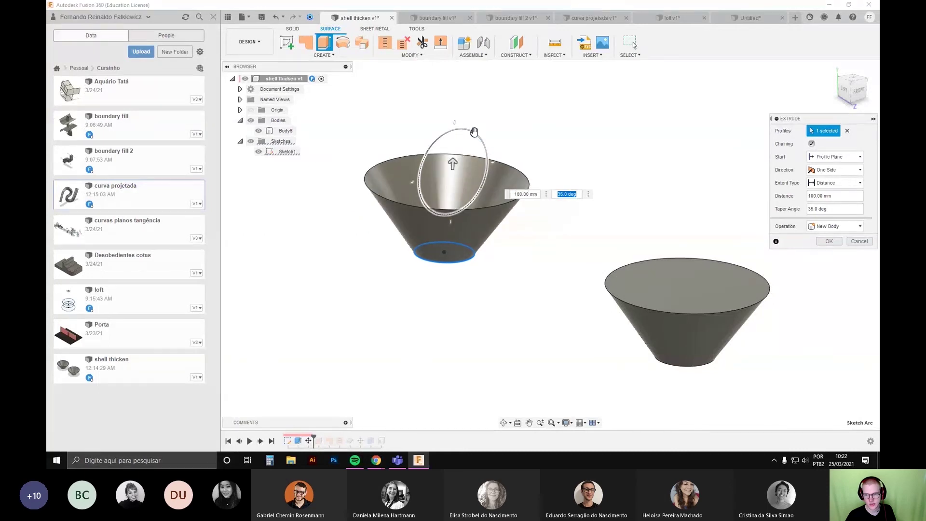
pyautogui.click(829, 241)
# Step: From the left view, edit the solid cone's Move feature to bring it closer to the surface cone
pyautogui.keyDown('shift'); pyautogui.moveTo(748, 213); pyautogui.dragTo(646, 221, button='middle'); pyautogui.keyUp('shift')
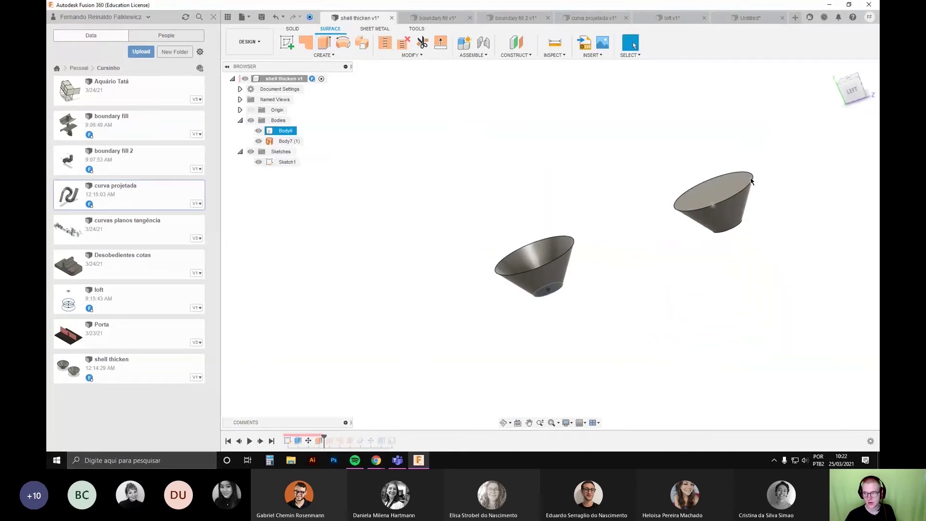
pyautogui.click(853, 90)
pyautogui.click(872, 107)
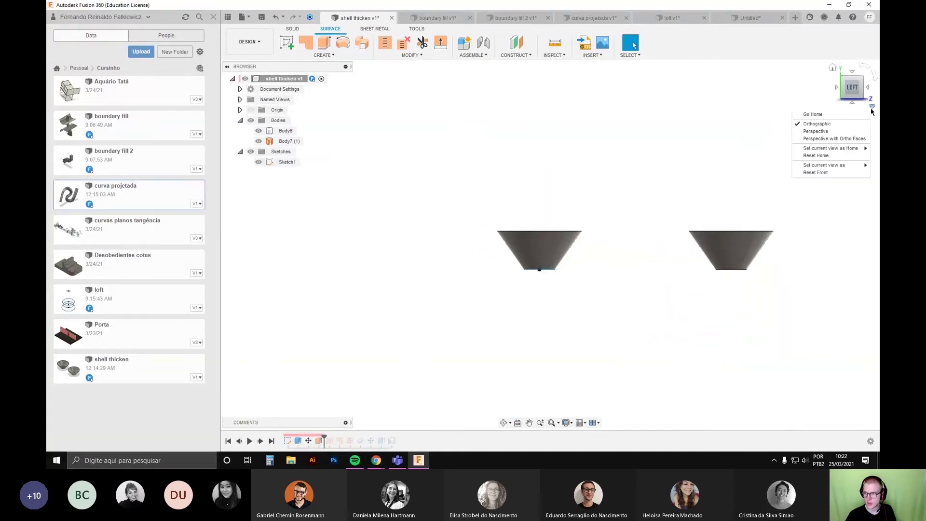
pyautogui.click(686, 189)
pyautogui.scroll(3, 688, 218)
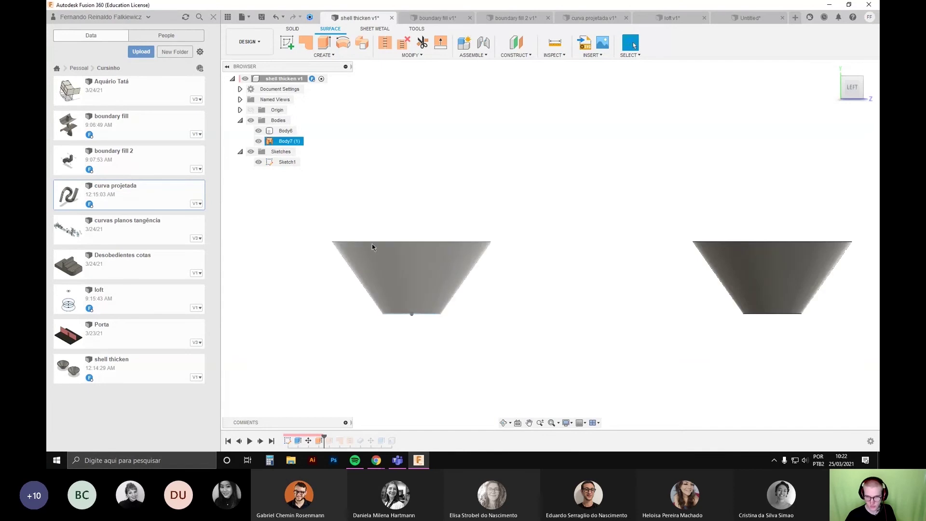
pyautogui.scroll(-2, 508, 273)
pyautogui.moveTo(508, 273); pyautogui.dragTo(453, 281, button='middle')
pyautogui.doubleClick(308, 441)
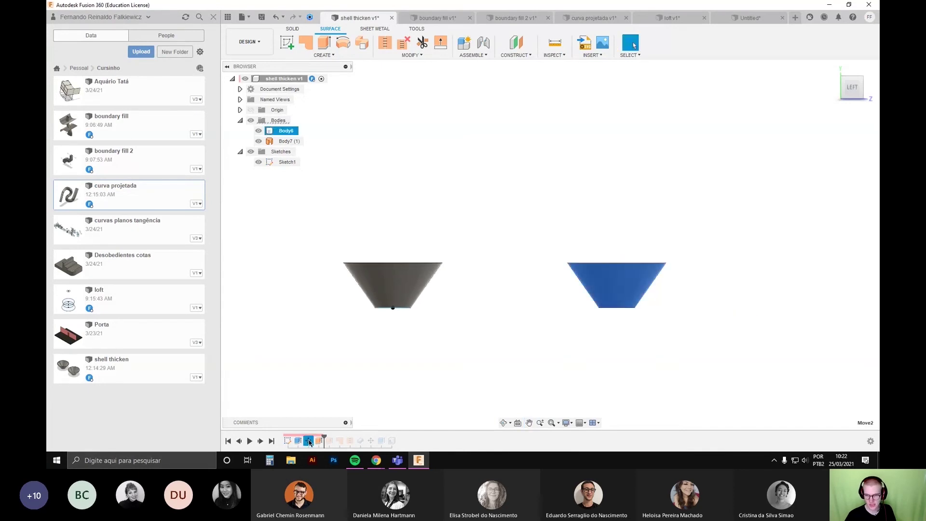
pyautogui.moveTo(588, 307); pyautogui.dragTo(532, 308)
pyautogui.click(829, 263)
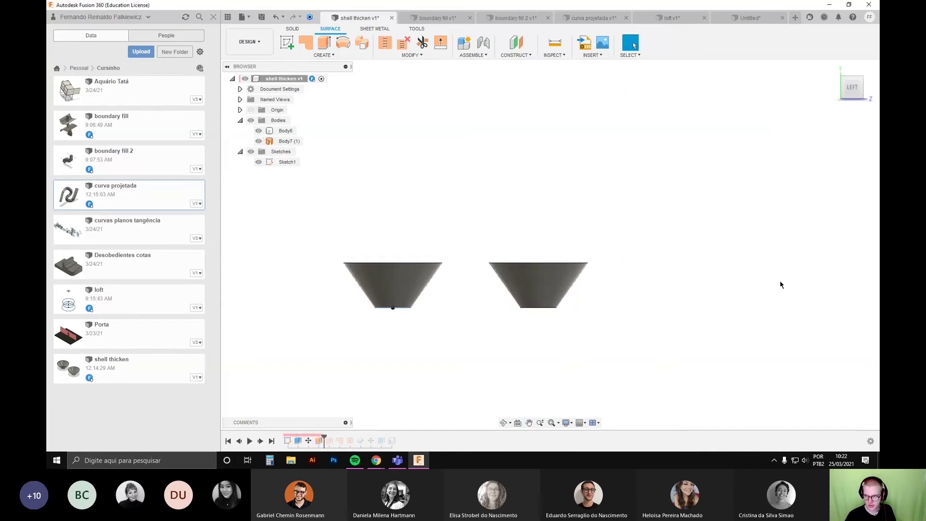
# Step: Hide the circle sketch and compare the open surface cone with the closed solid cone from above and below
pyautogui.scroll(2, 480, 316)
pyautogui.keyDown('shift'); pyautogui.moveTo(435, 305); pyautogui.dragTo(444, 323, button='middle'); pyautogui.keyUp('shift')
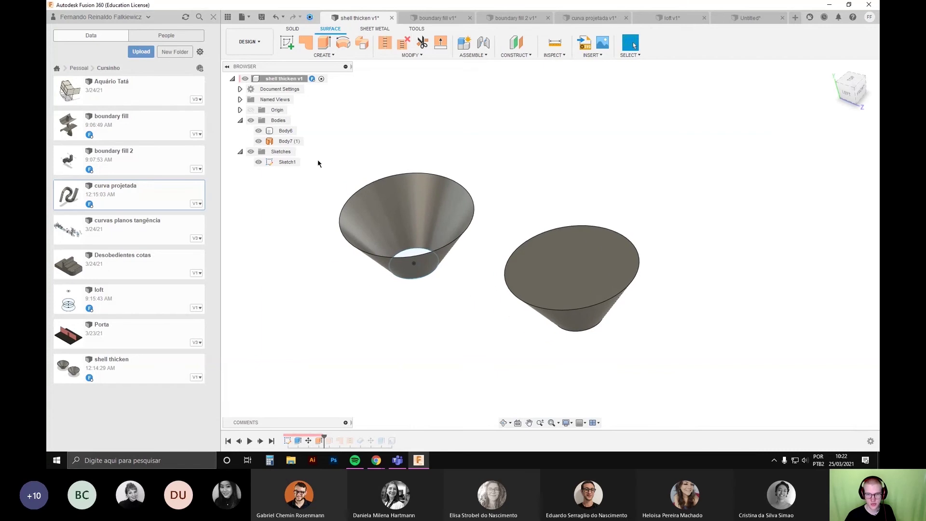
pyautogui.click(259, 163)
pyautogui.moveTo(374, 309)
pyautogui.keyDown('shift'); pyautogui.mouseDown(button='middle')
pyautogui.moveTo(395, 283)
pyautogui.moveTo(407, 223)
pyautogui.moveTo(434, 290)
pyautogui.moveTo(542, 284)
pyautogui.mouseUp(button='middle'); pyautogui.keyUp('shift')
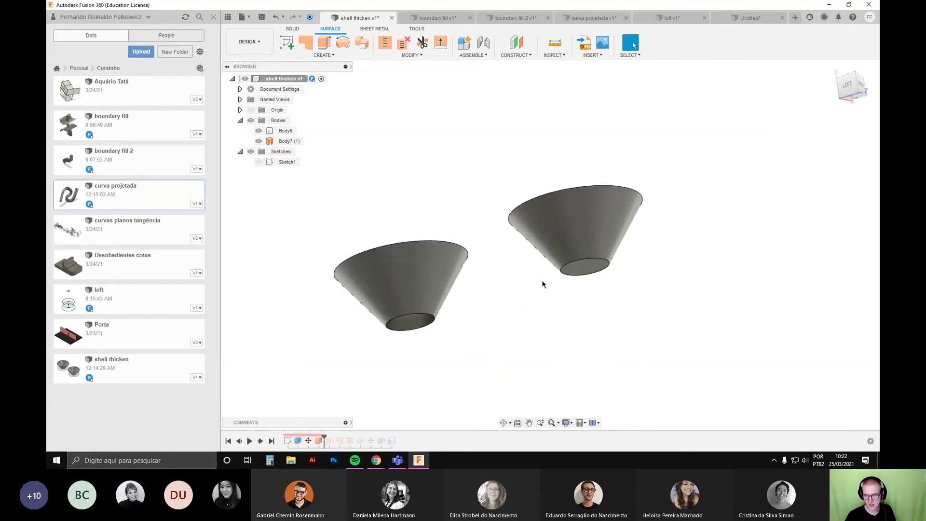
pyautogui.keyDown('shift'); pyautogui.moveTo(469, 299); pyautogui.dragTo(465, 323, button='middle'); pyautogui.keyUp('shift')
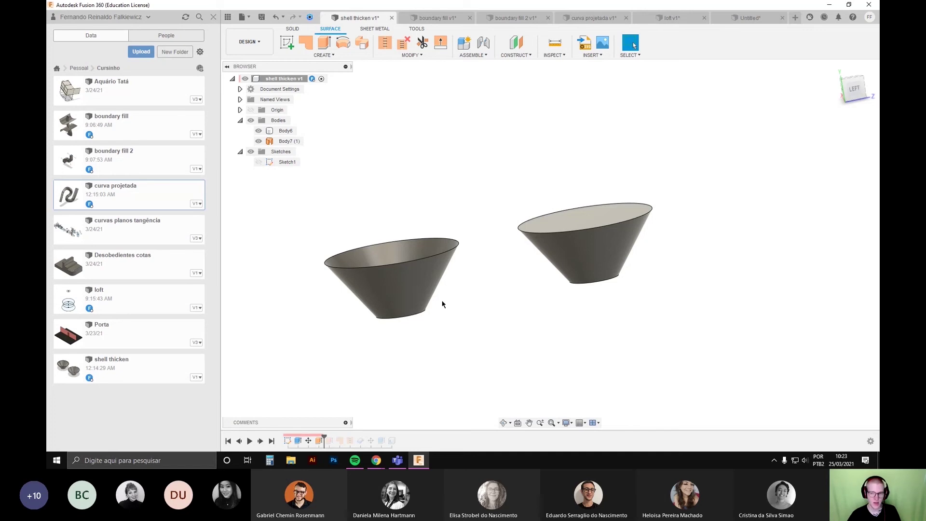
pyautogui.keyDown('shift'); pyautogui.moveTo(442, 304); pyautogui.dragTo(463, 283, button='middle'); pyautogui.keyUp('shift')
pyautogui.click(387, 278)
pyautogui.click(592, 218)
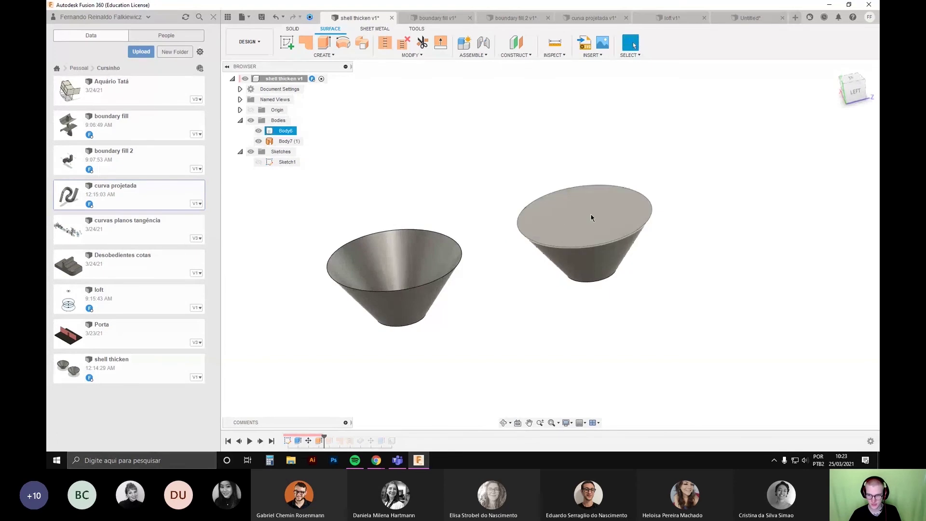
# Step: Patch the small bottom opening of the surface cone as a new body
pyautogui.keyDown('shift'); pyautogui.moveTo(441, 326); pyautogui.dragTo(455, 296, button='middle'); pyautogui.keyUp('shift')
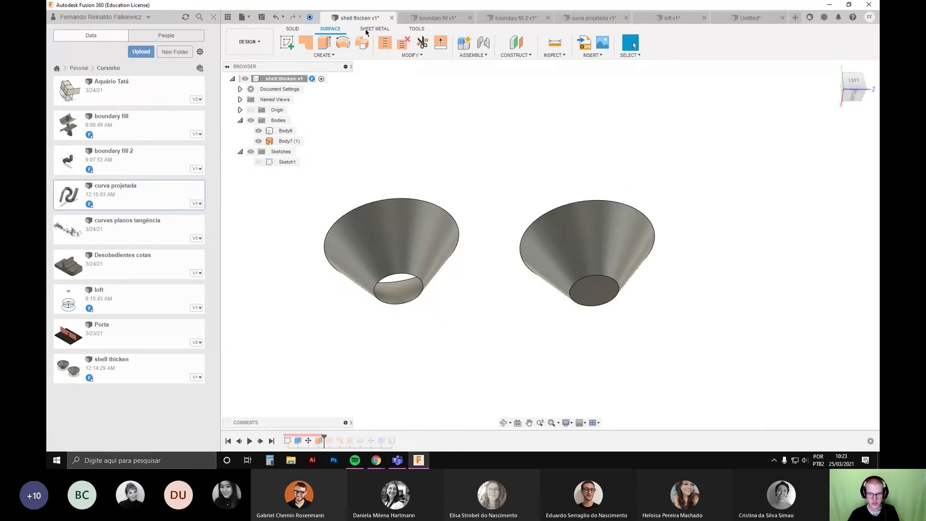
pyautogui.click(303, 43)
pyautogui.click(398, 304)
pyautogui.scroll(5, 394, 300)
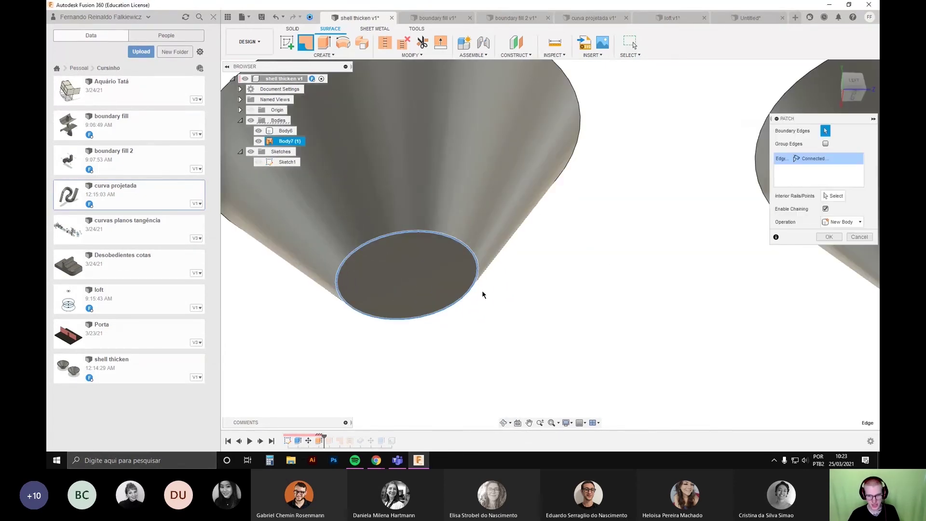
pyautogui.click(827, 237)
pyautogui.scroll(-5, 666, 269)
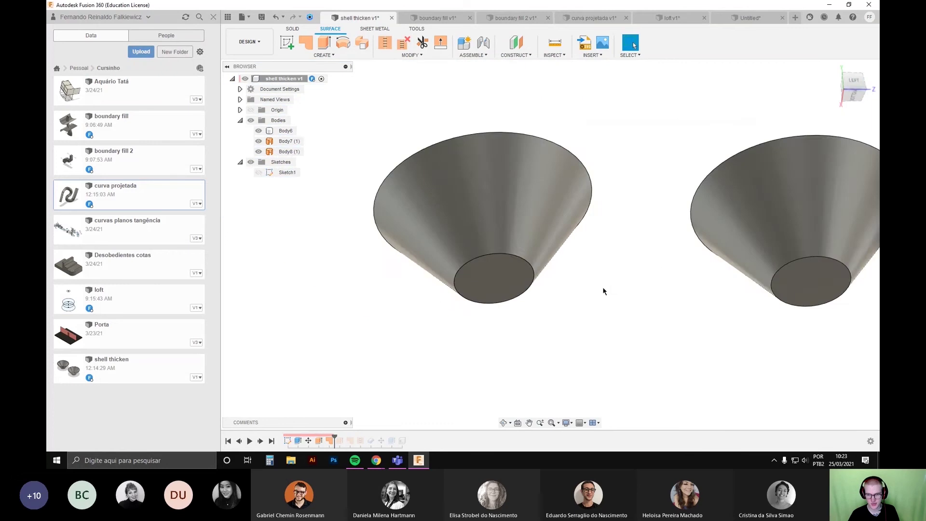
# Step: Stitch the conical surface and its bottom patch together with a 0.10 mm tolerance
pyautogui.click(385, 44)
pyautogui.click(497, 280)
pyautogui.click(497, 277)
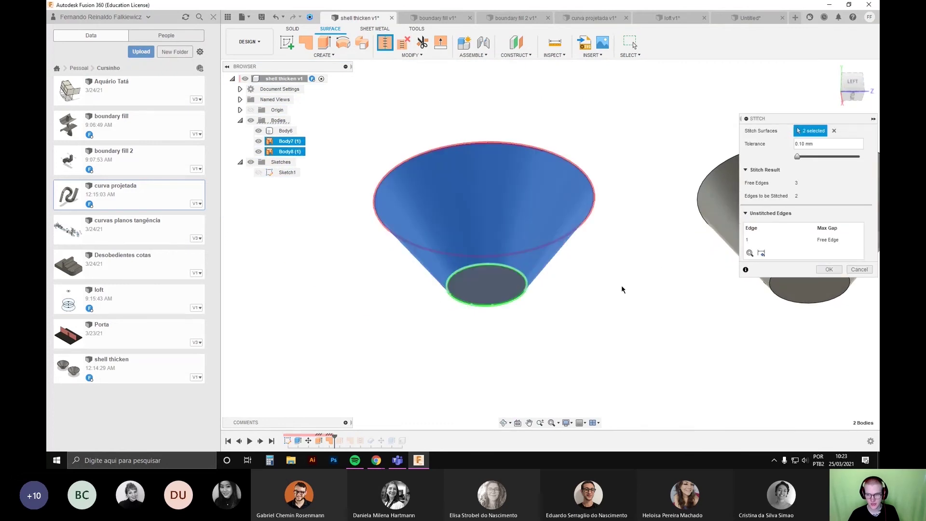
pyautogui.click(829, 271)
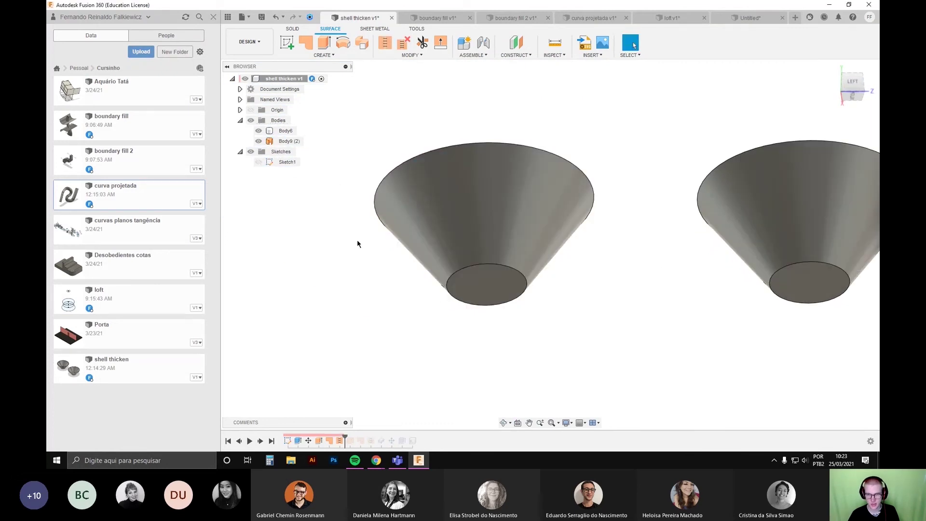
# Step: Thicken the stitched surface's conical face 30 mm inward on one side as a new body
pyautogui.moveTo(357, 244)
pyautogui.keyDown('shift'); pyautogui.mouseDown(button='middle')
pyautogui.moveTo(476, 261)
pyautogui.moveTo(536, 325)
pyautogui.moveTo(587, 285)
pyautogui.moveTo(520, 320)
pyautogui.moveTo(558, 335)
pyautogui.moveTo(542, 269)
pyautogui.moveTo(587, 320)
pyautogui.moveTo(699, 234)
pyautogui.moveTo(477, 360)
pyautogui.moveTo(466, 325)
pyautogui.mouseUp(button='middle'); pyautogui.keyUp('shift')
pyautogui.scroll(-3, 525, 284)
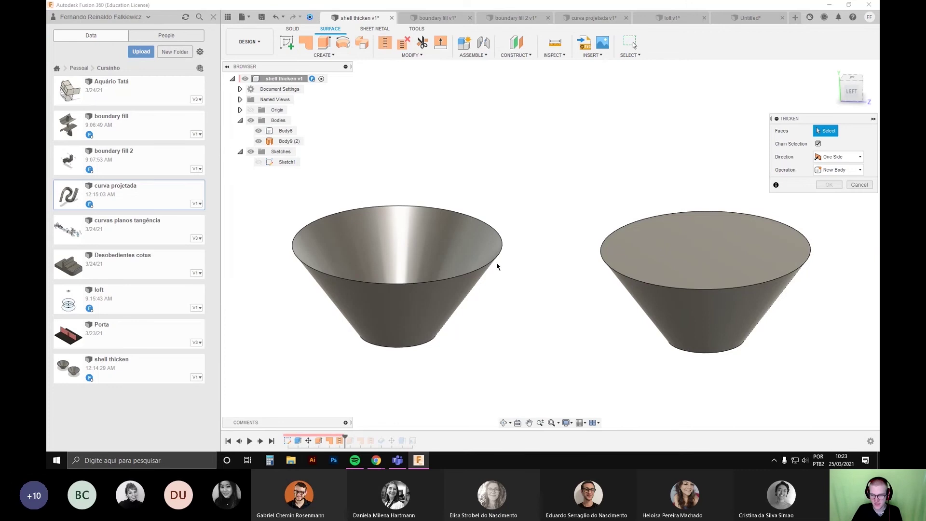
pyautogui.click(461, 251)
pyautogui.scroll(3, 434, 246)
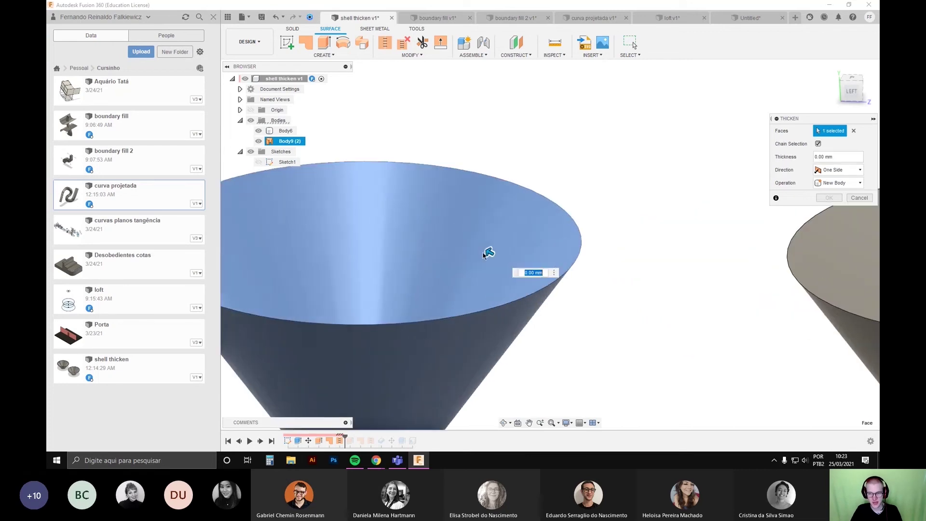
pyautogui.scroll(-3, 486, 255)
pyautogui.moveTo(488, 256)
pyautogui.mouseDown()
pyautogui.moveTo(477, 252)
pyautogui.moveTo(482, 263)
pyautogui.moveTo(472, 253)
pyautogui.mouseUp()
pyautogui.scroll(-2, 633, 194)
pyautogui.scroll(3, 597, 217)
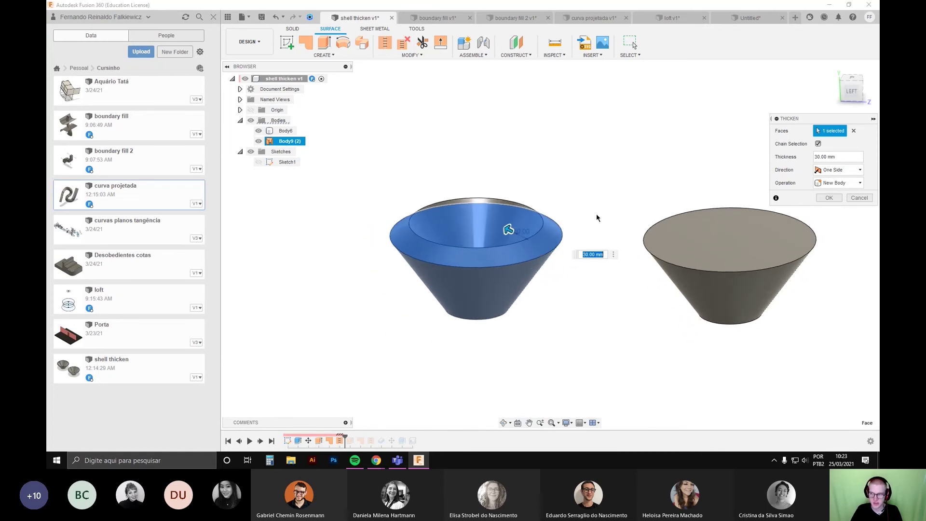
pyautogui.keyDown('shift'); pyautogui.moveTo(525, 296); pyautogui.dragTo(502, 354, button='middle'); pyautogui.keyUp('shift')
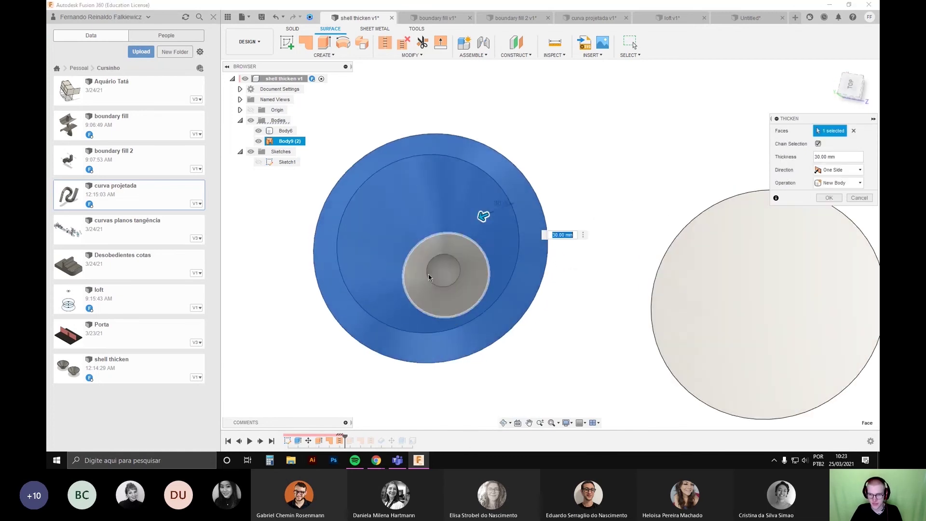
pyautogui.keyDown('shift'); pyautogui.moveTo(548, 372); pyautogui.dragTo(546, 317, button='middle'); pyautogui.keyUp('shift')
pyautogui.click(829, 197)
pyautogui.scroll(-3, 554, 216)
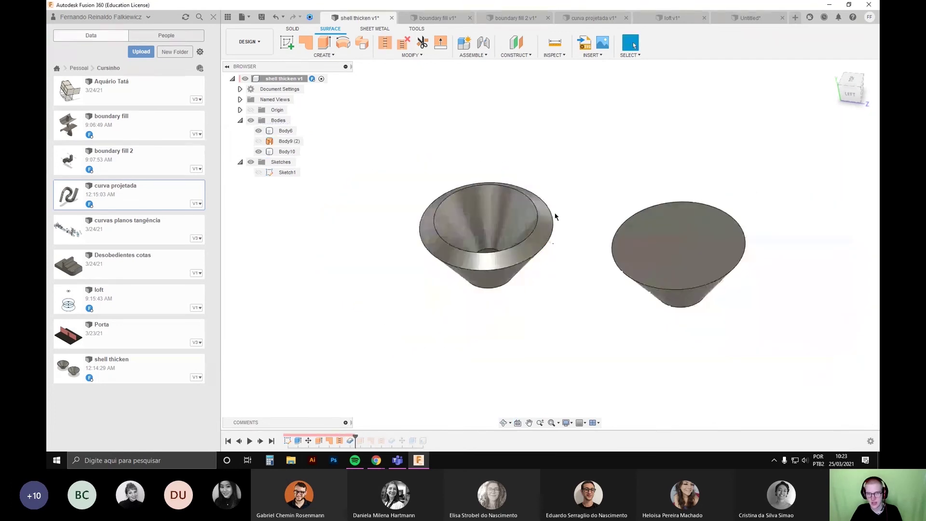
# Step: Examine the thickened cone's slanted rim from several angles and compare the body with its source surface by toggling their visibility
pyautogui.moveTo(441, 172); pyautogui.dragTo(363, 177, button='middle')
pyautogui.click(362, 174)
pyautogui.click(285, 153)
pyautogui.scroll(3, 328, 227)
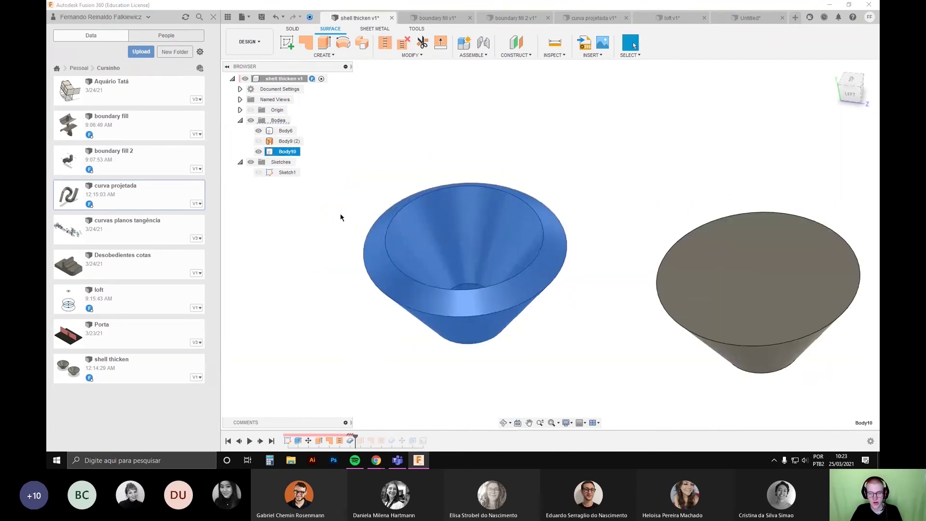
pyautogui.click(341, 215)
pyautogui.keyDown('shift'); pyautogui.moveTo(340, 225); pyautogui.dragTo(348, 211, button='middle'); pyautogui.keyUp('shift')
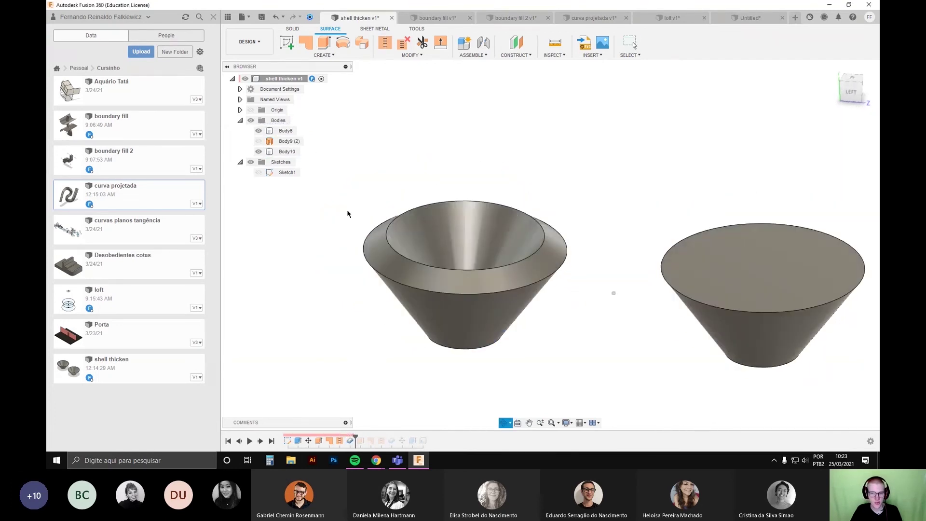
pyautogui.click(258, 151)
pyautogui.click(259, 141)
pyautogui.click(258, 141)
pyautogui.click(258, 151)
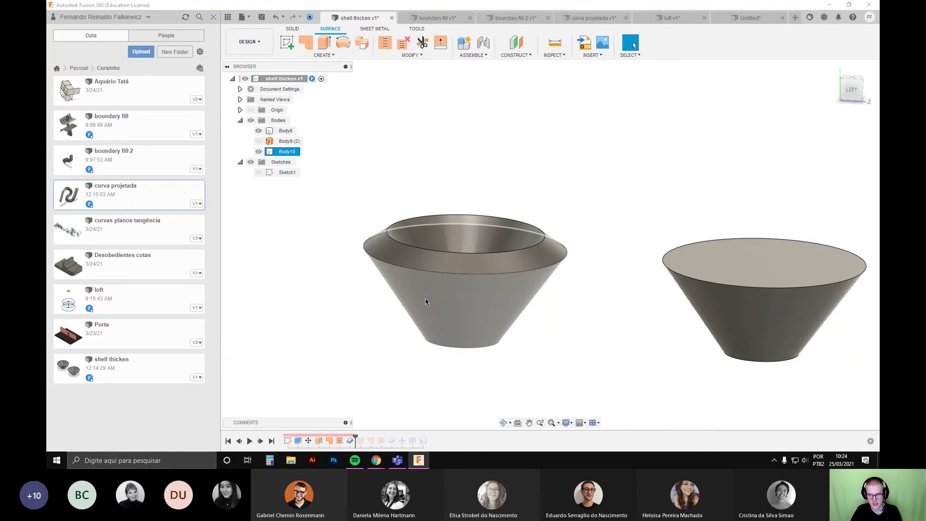
pyautogui.moveTo(566, 304); pyautogui.dragTo(448, 299, button='middle')
pyautogui.keyDown('shift'); pyautogui.moveTo(448, 299); pyautogui.dragTo(548, 269, button='middle'); pyautogui.keyUp('shift')
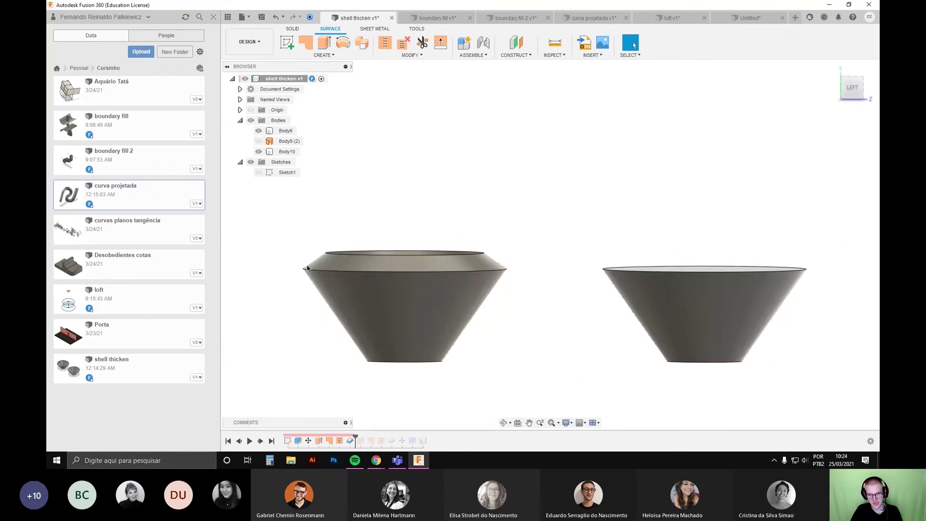
# Step: Shell the solid cone 30 mm inward with its top face removed
pyautogui.keyDown('shift'); pyautogui.moveTo(362, 263); pyautogui.dragTo(490, 263, button='middle'); pyautogui.keyUp('shift')
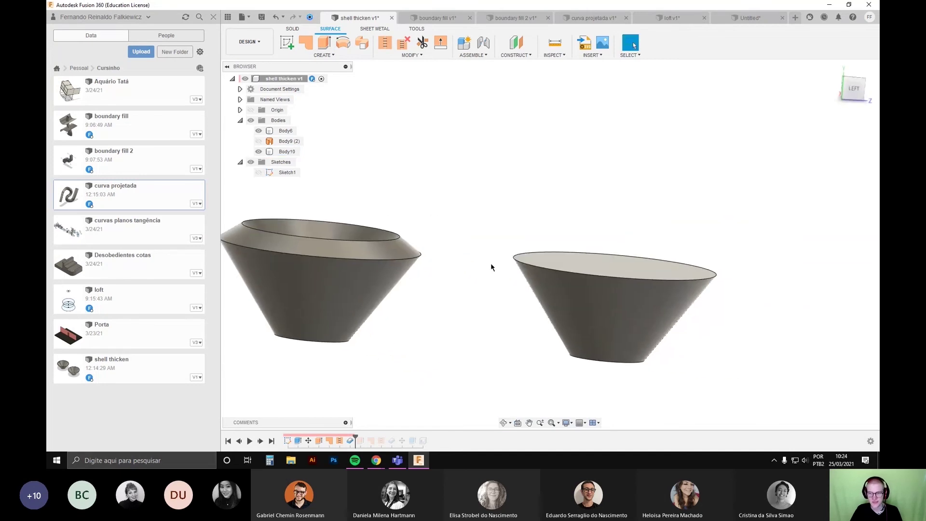
pyautogui.scroll(-4, 488, 264)
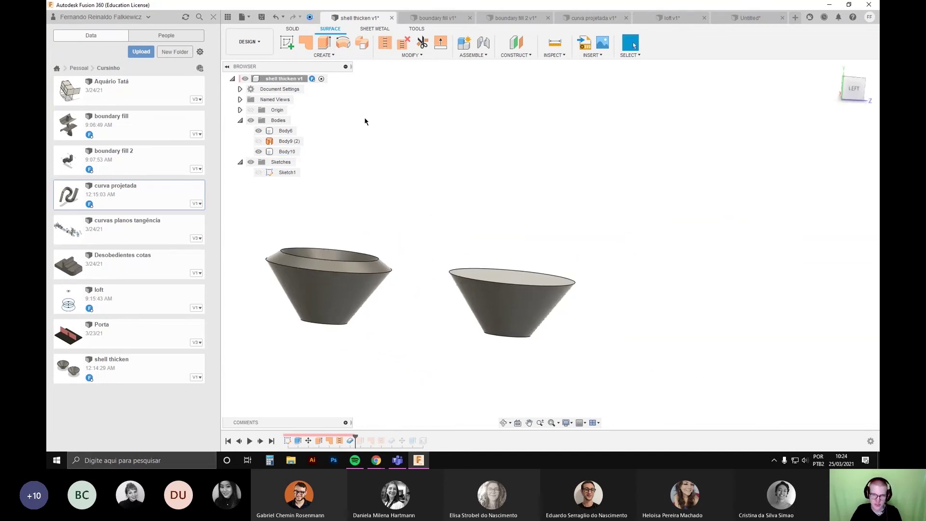
pyautogui.click(292, 29)
pyautogui.click(322, 56)
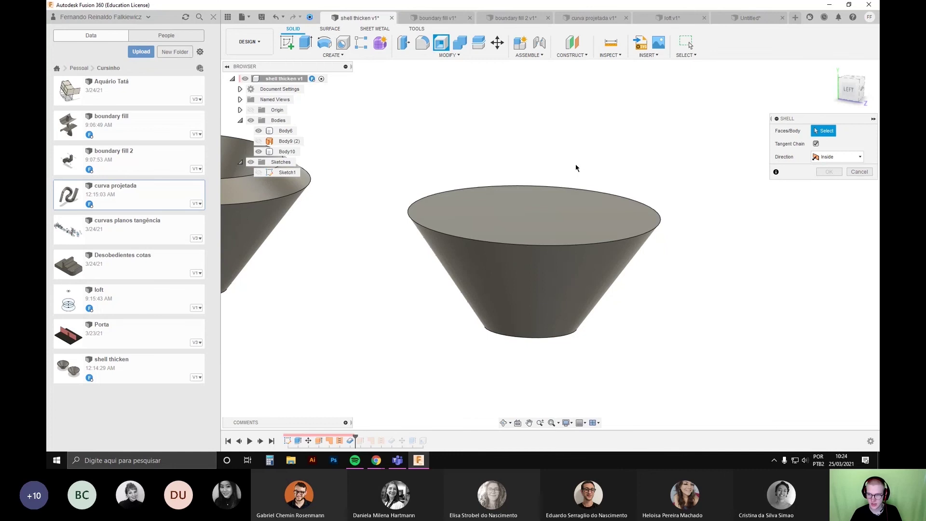
pyautogui.click(513, 214)
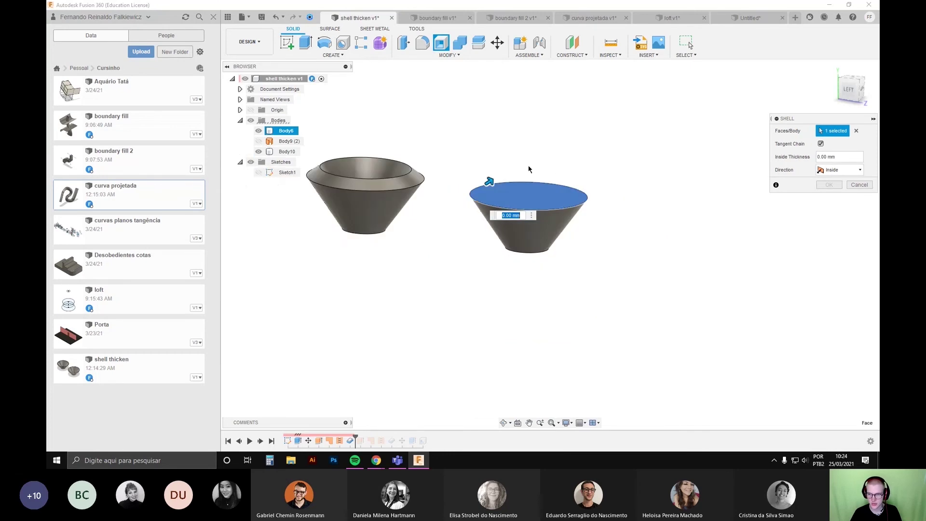
pyautogui.moveTo(444, 211); pyautogui.dragTo(462, 194)
pyautogui.scroll(-3, 458, 198)
pyautogui.click(829, 185)
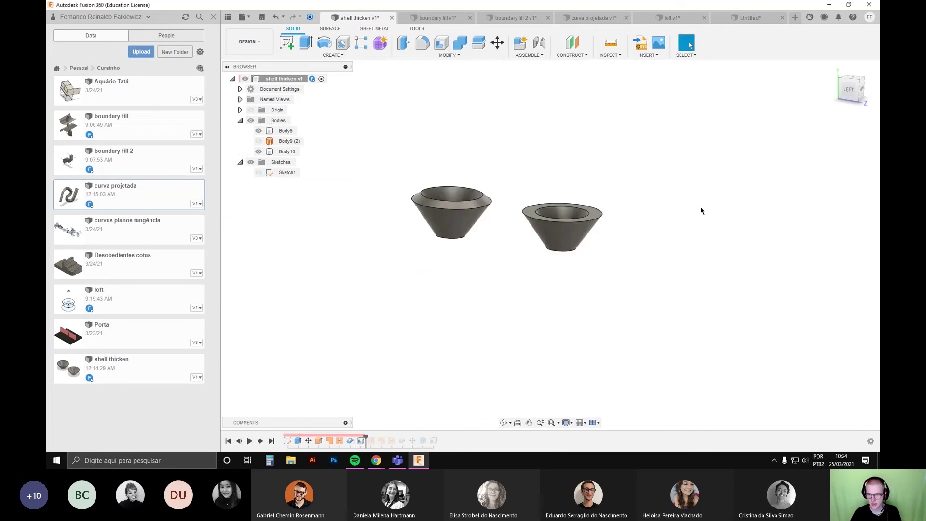
# Step: Compare the rims and bases of the thickened and shelled cones from above, below and the side
pyautogui.scroll(5, 534, 253)
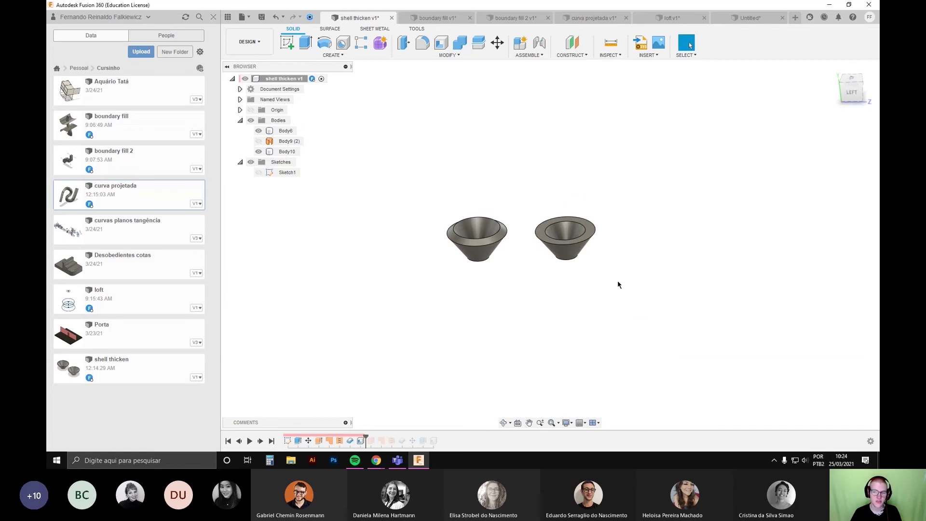
pyautogui.keyDown('shift'); pyautogui.moveTo(451, 290); pyautogui.dragTo(549, 249, button='middle'); pyautogui.keyUp('shift')
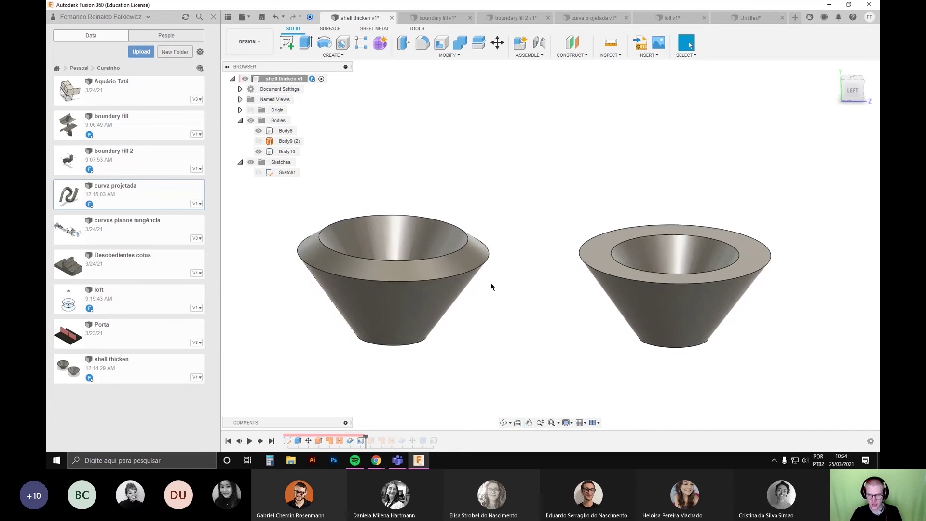
pyautogui.keyDown('shift'); pyautogui.moveTo(491, 282); pyautogui.dragTo(490, 273, button='middle'); pyautogui.keyUp('shift')
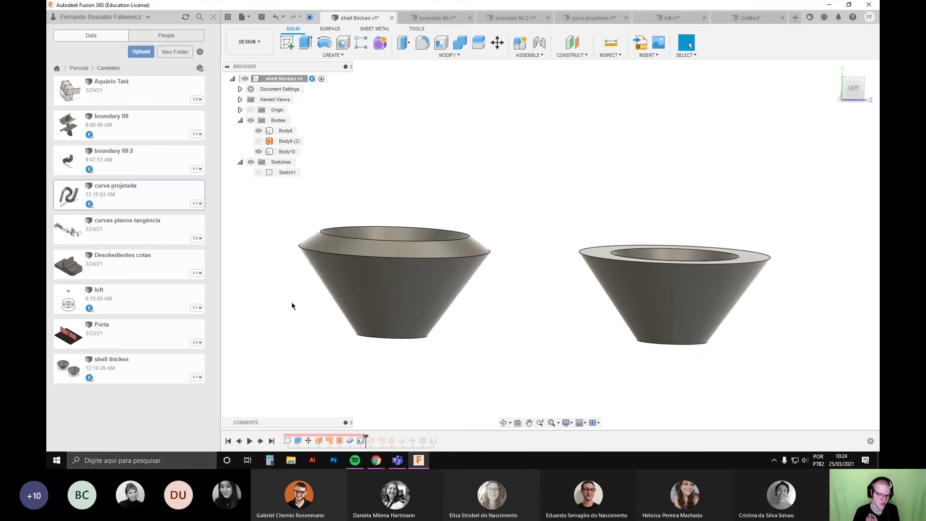
pyautogui.keyDown('shift'); pyautogui.moveTo(504, 252); pyautogui.dragTo(504, 229, button='middle'); pyautogui.keyUp('shift')
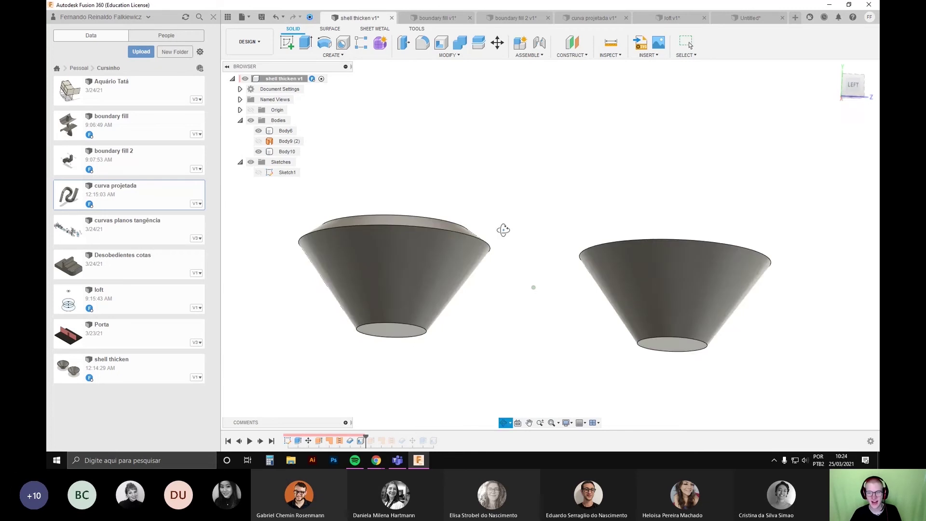
pyautogui.keyDown('shift'); pyautogui.moveTo(469, 319); pyautogui.dragTo(476, 328, button='middle'); pyautogui.keyUp('shift')
pyautogui.keyDown('shift'); pyautogui.moveTo(499, 290); pyautogui.dragTo(503, 311, button='middle'); pyautogui.keyUp('shift')
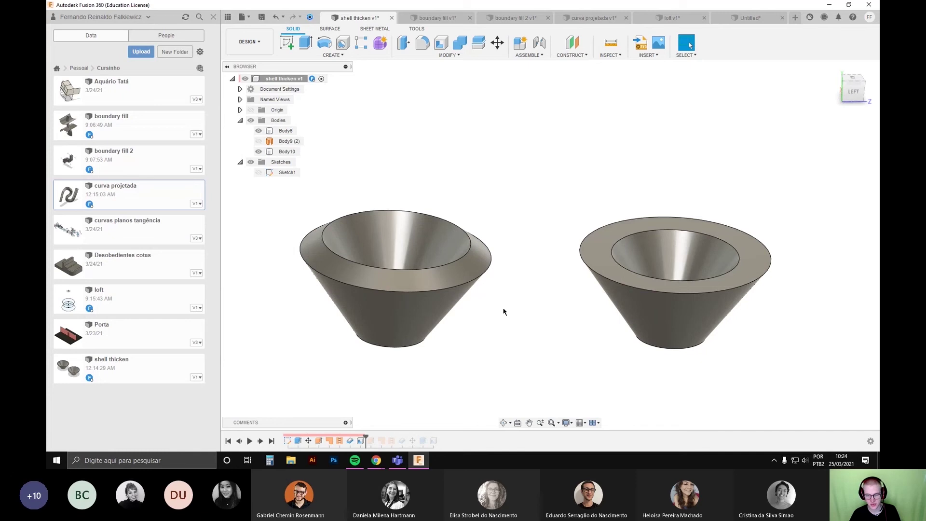
pyautogui.keyDown('shift'); pyautogui.moveTo(505, 311); pyautogui.dragTo(513, 273, button='middle'); pyautogui.keyUp('shift')
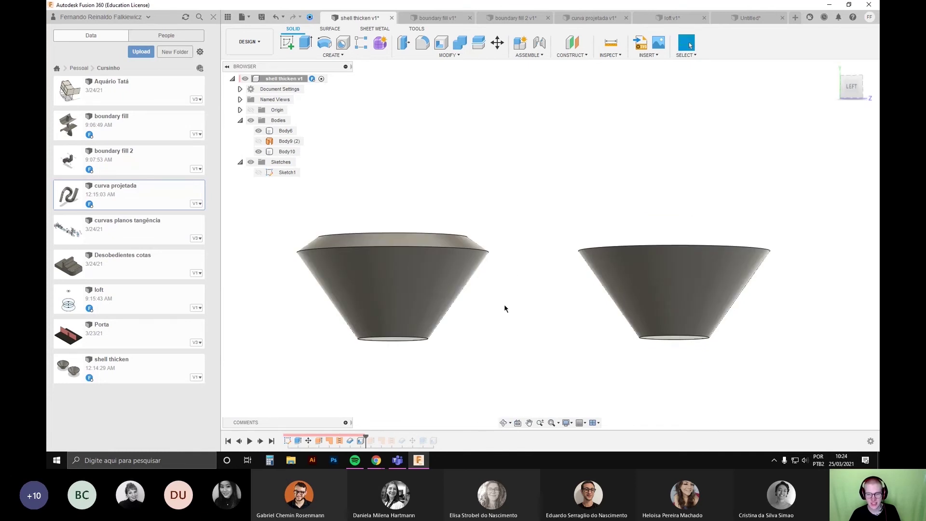
pyautogui.keyDown('shift'); pyautogui.moveTo(505, 306); pyautogui.dragTo(507, 296, button='middle'); pyautogui.keyUp('shift')
pyautogui.scroll(3, 467, 244)
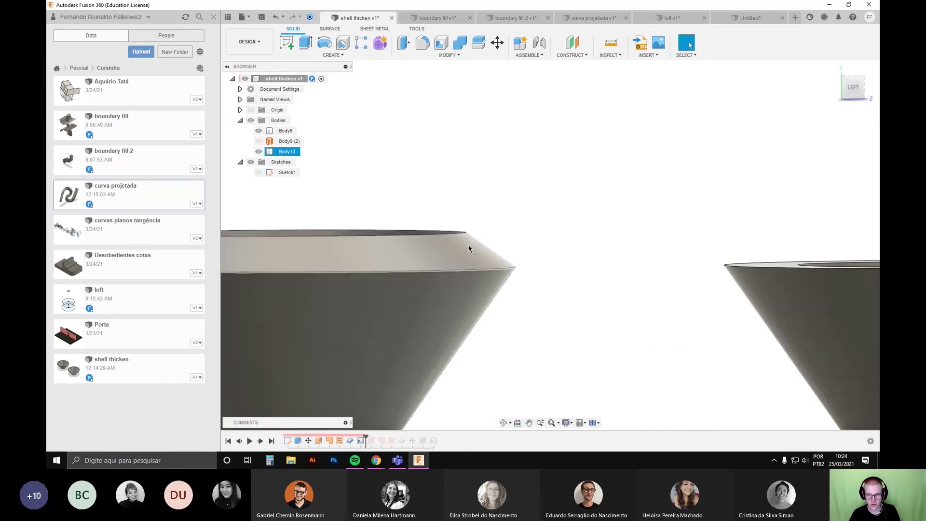
pyautogui.scroll(-3, 514, 265)
pyautogui.moveTo(538, 273); pyautogui.dragTo(577, 273, button='middle')
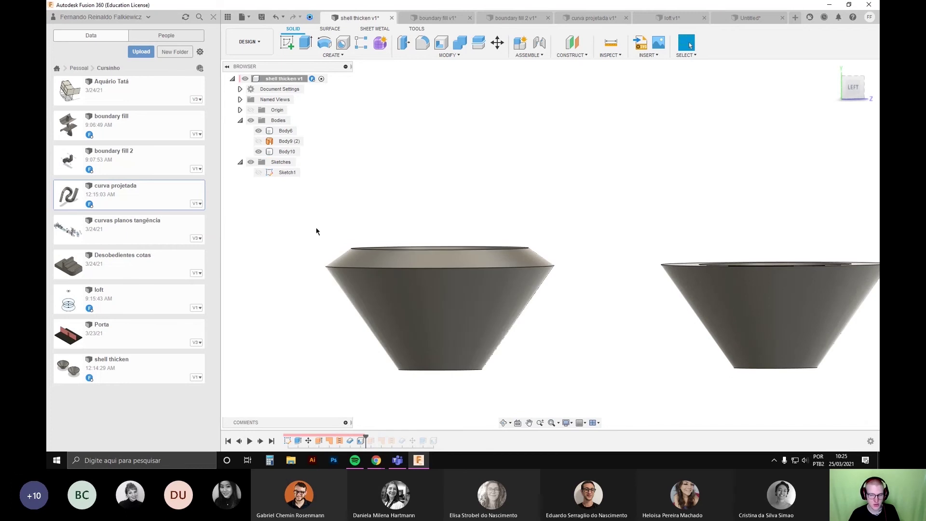
pyautogui.moveTo(307, 315); pyautogui.dragTo(294, 317, button='middle')
pyautogui.keyDown('shift'); pyautogui.moveTo(502, 319); pyautogui.dragTo(502, 315, button='middle'); pyautogui.keyUp('shift')
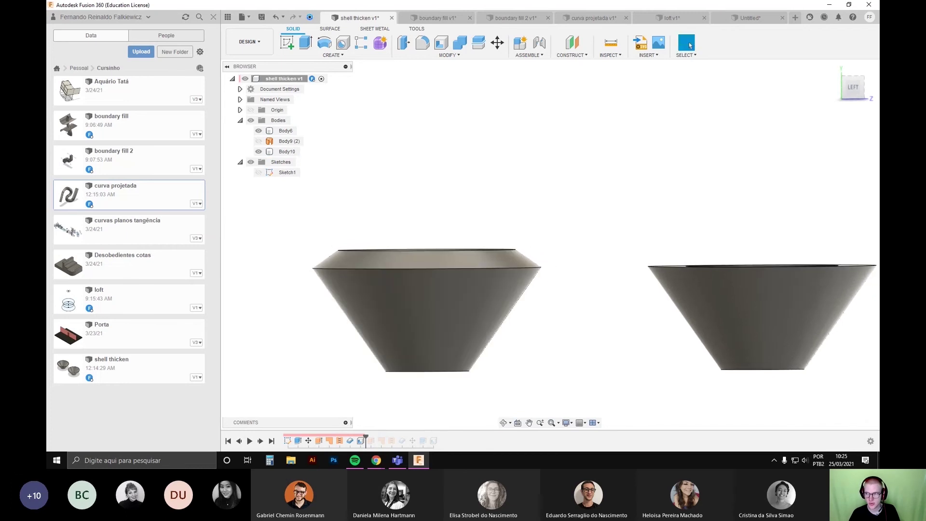
# Step: Examine the thickened cone's slanted rim close up beside the rim of the shelled cone
pyautogui.scroll(5, 518, 280)
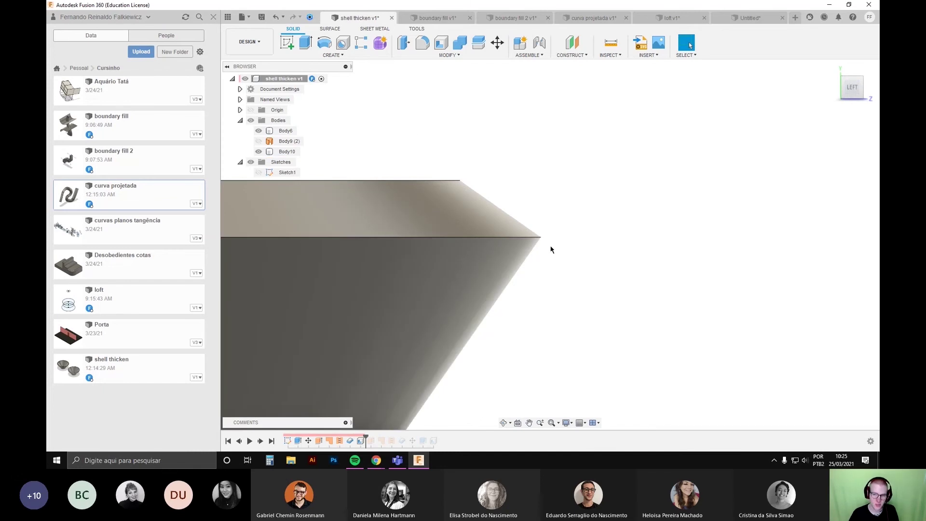
pyautogui.scroll(-3, 543, 220)
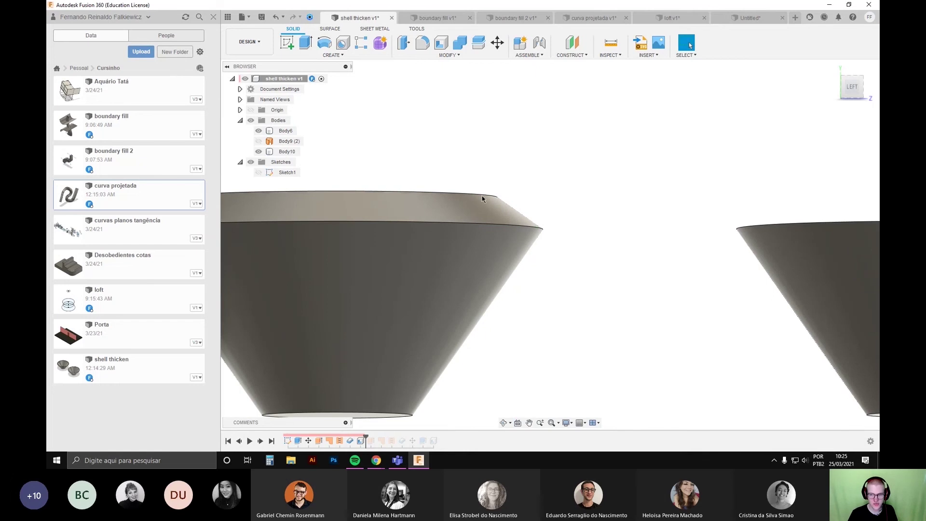
pyautogui.keyDown('shift'); pyautogui.moveTo(460, 152); pyautogui.dragTo(490, 178, button='middle'); pyautogui.keyUp('shift')
pyautogui.scroll(-3, 542, 245)
pyautogui.moveTo(551, 255)
pyautogui.mouseDown(button='middle')
pyautogui.moveTo(559, 263)
pyautogui.moveTo(535, 251)
pyautogui.moveTo(548, 233)
pyautogui.moveTo(569, 233)
pyautogui.moveTo(560, 245)
pyautogui.moveTo(568, 258)
pyautogui.mouseUp(button='middle')
pyautogui.scroll(3, 514, 260)
pyautogui.scroll(-3, 425, 150)
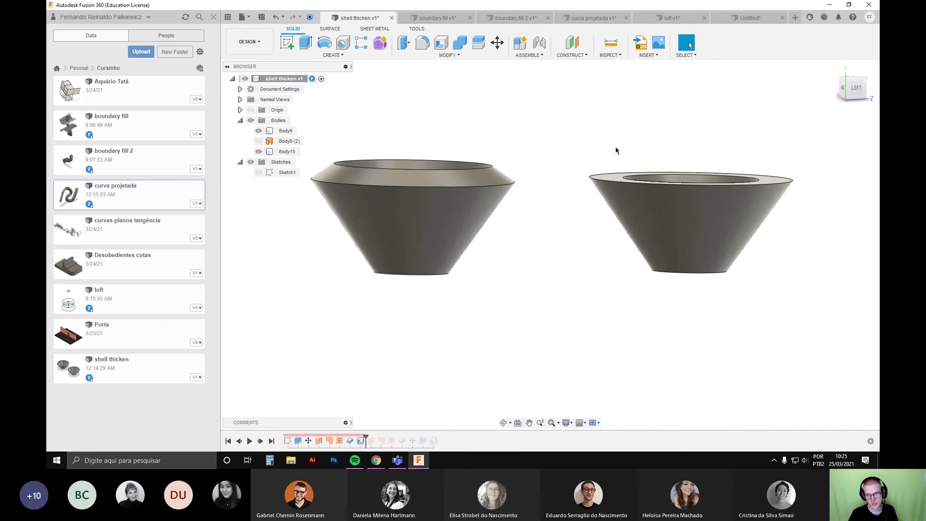
pyautogui.moveTo(569, 154); pyautogui.dragTo(444, 221, button='middle')
pyautogui.scroll(3, 536, 160)
pyautogui.scroll(-3, 551, 145)
pyautogui.scroll(3, 405, 181)
pyautogui.scroll(-3, 391, 181)
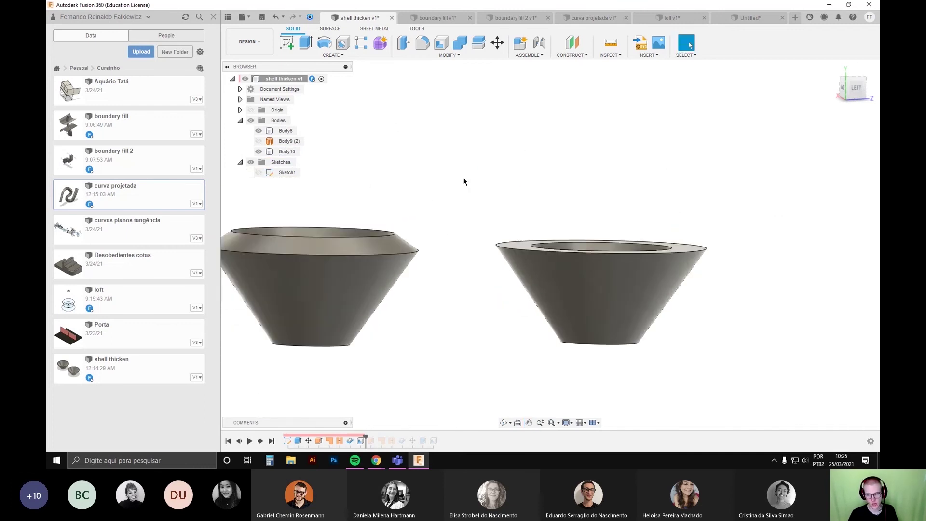
# Step: Inspect the shelled cone's flat rim and inner wall, then compare both cones' profiles in the Left view
pyautogui.keyDown('shift'); pyautogui.moveTo(465, 182); pyautogui.dragTo(466, 195, button='middle'); pyautogui.keyUp('shift')
pyautogui.scroll(6, 393, 233)
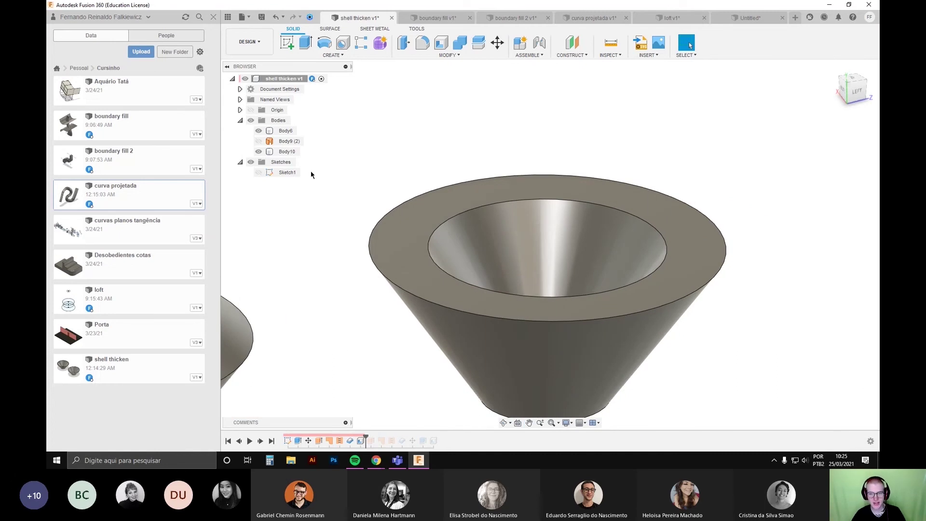
pyautogui.scroll(-3, 468, 219)
pyautogui.moveTo(388, 235); pyautogui.dragTo(393, 234, button='middle')
pyautogui.scroll(6, 310, 279)
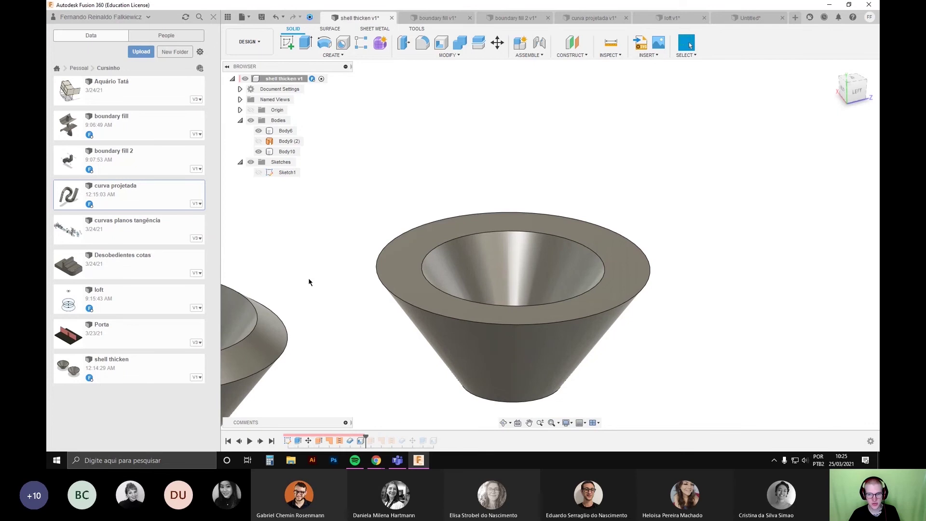
pyautogui.scroll(-3, 458, 280)
pyautogui.keyDown('shift'); pyautogui.moveTo(453, 273); pyautogui.dragTo(394, 366, button='middle'); pyautogui.keyUp('shift')
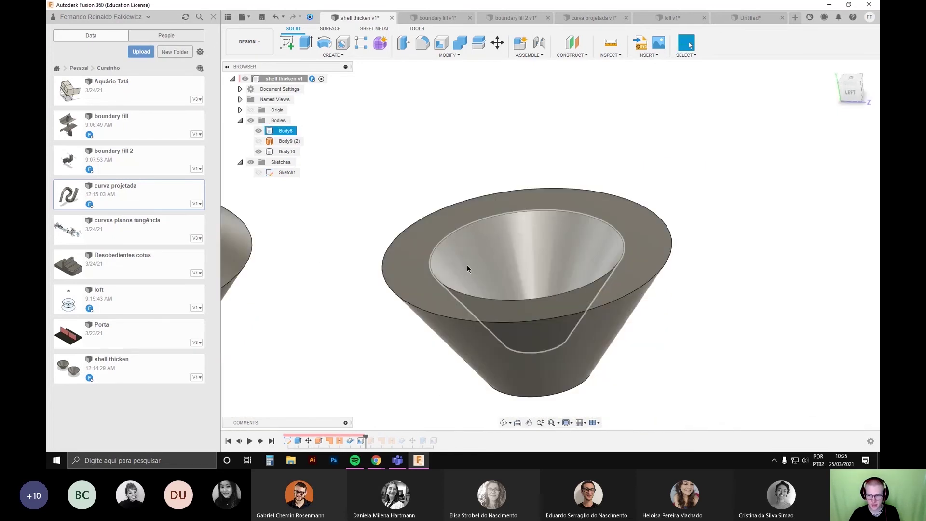
pyautogui.moveTo(707, 321); pyautogui.dragTo(577, 316, button='middle')
pyautogui.scroll(1, 519, 308)
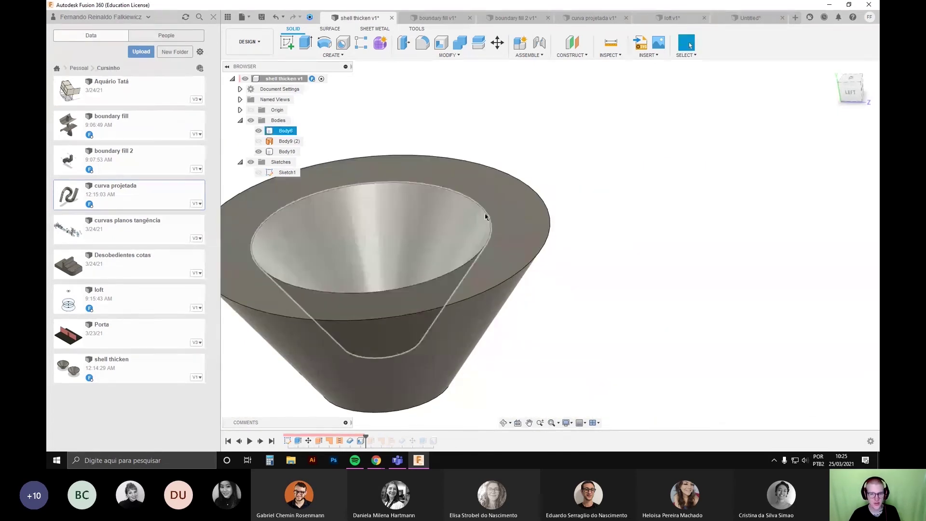
pyautogui.scroll(-1, 574, 241)
pyautogui.moveTo(589, 238); pyautogui.dragTo(661, 254, button='middle')
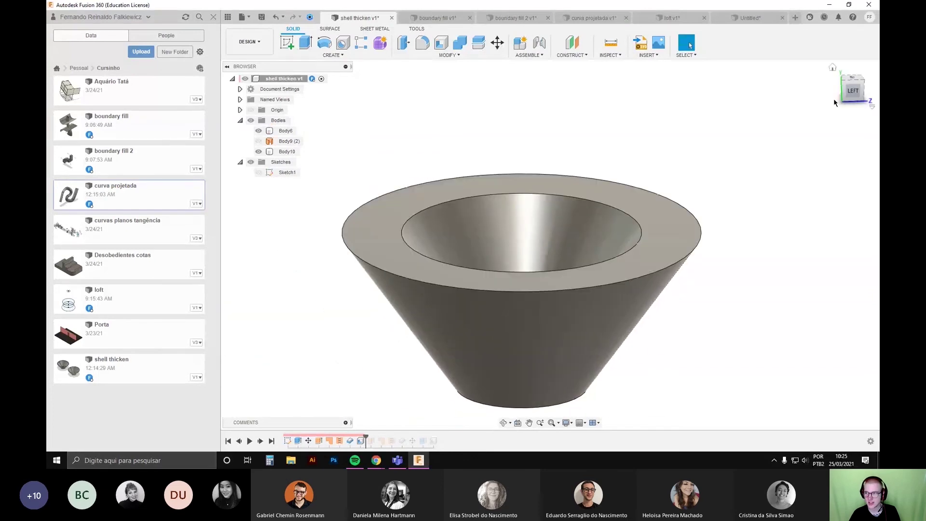
pyautogui.click(835, 96)
pyautogui.moveTo(336, 199); pyautogui.dragTo(588, 308, button='middle')
pyautogui.scroll(1, 588, 308)
pyautogui.scroll(-3, 459, 269)
pyautogui.moveTo(459, 269); pyautogui.dragTo(563, 297, button='middle')
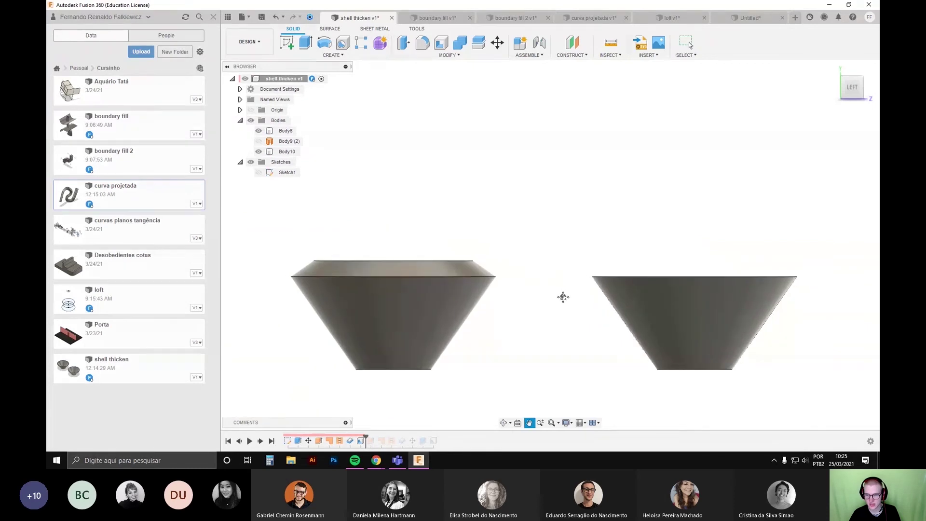
pyautogui.keyDown('shift'); pyautogui.moveTo(531, 263); pyautogui.dragTo(501, 325, button='middle'); pyautogui.keyUp('shift')
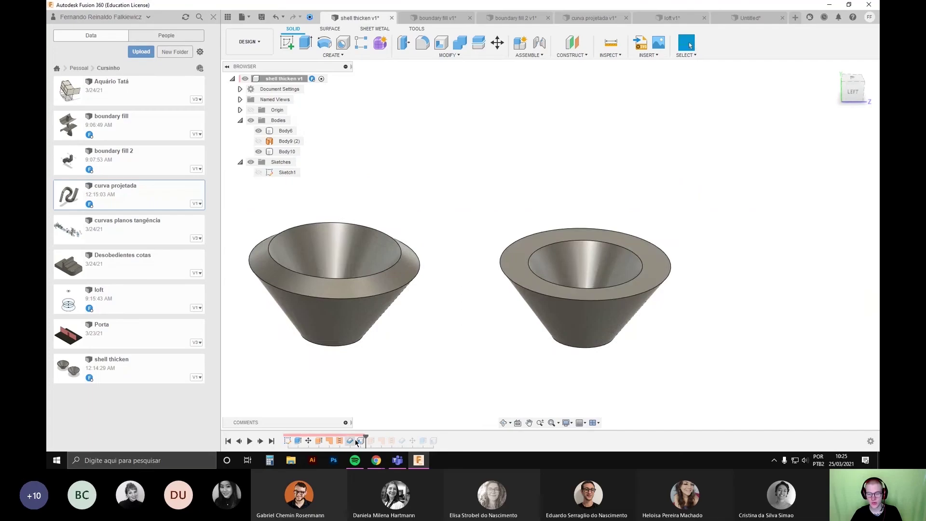
# Step: Edit the solid cone's Shell feature and try removing the bottom face as well as the top, keeping 30 mm inside thickness
pyautogui.doubleClick(361, 440)
pyautogui.scroll(5, 480, 293)
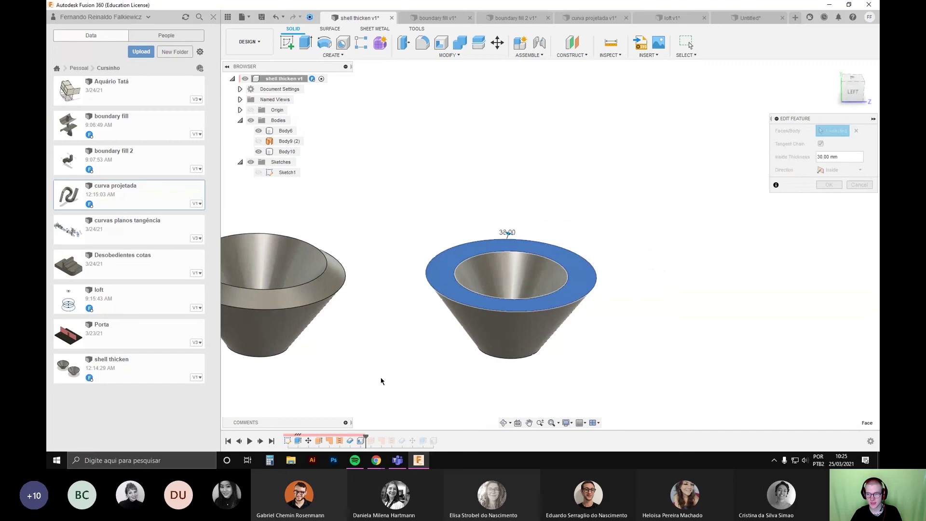
pyautogui.scroll(-1, 479, 293)
pyautogui.moveTo(392, 293); pyautogui.dragTo(279, 286, button='middle')
pyautogui.keyDown('shift'); pyautogui.moveTo(314, 331); pyautogui.dragTo(314, 304, button='middle'); pyautogui.keyUp('shift')
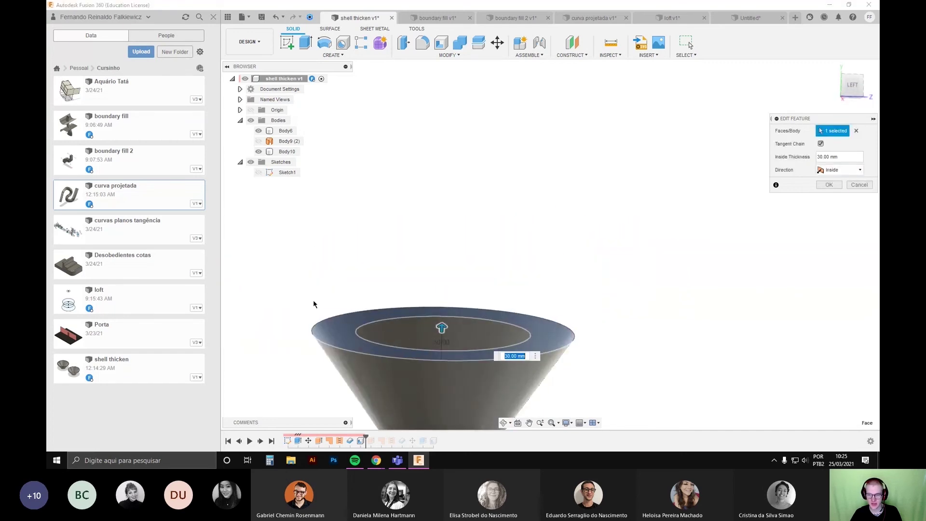
pyautogui.moveTo(293, 215); pyautogui.dragTo(293, 225, button='middle')
pyautogui.moveTo(322, 308); pyautogui.dragTo(310, 205, button='middle')
pyautogui.click(449, 376)
pyautogui.scroll(-3, 368, 378)
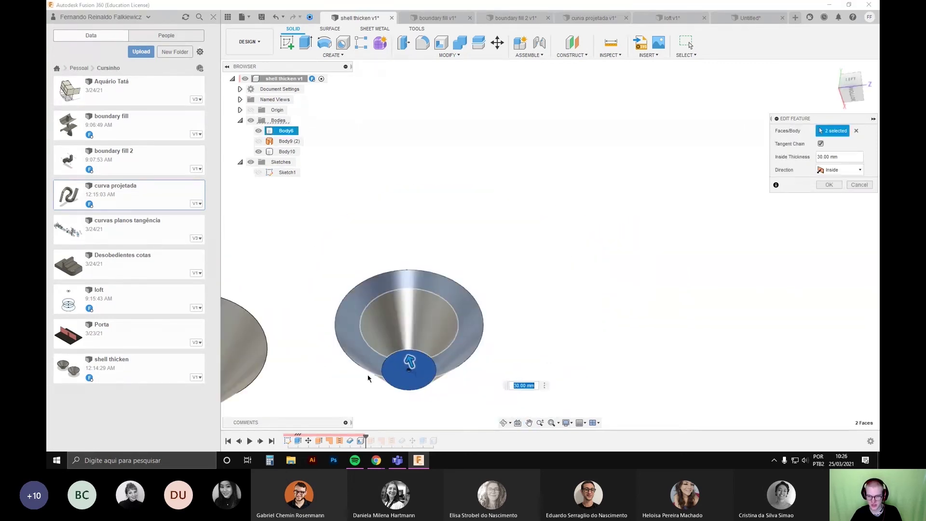
pyautogui.scroll(3, 423, 384)
pyautogui.scroll(3, 376, 346)
pyautogui.moveTo(423, 374); pyautogui.dragTo(357, 271, button='middle')
pyautogui.scroll(-4, 334, 276)
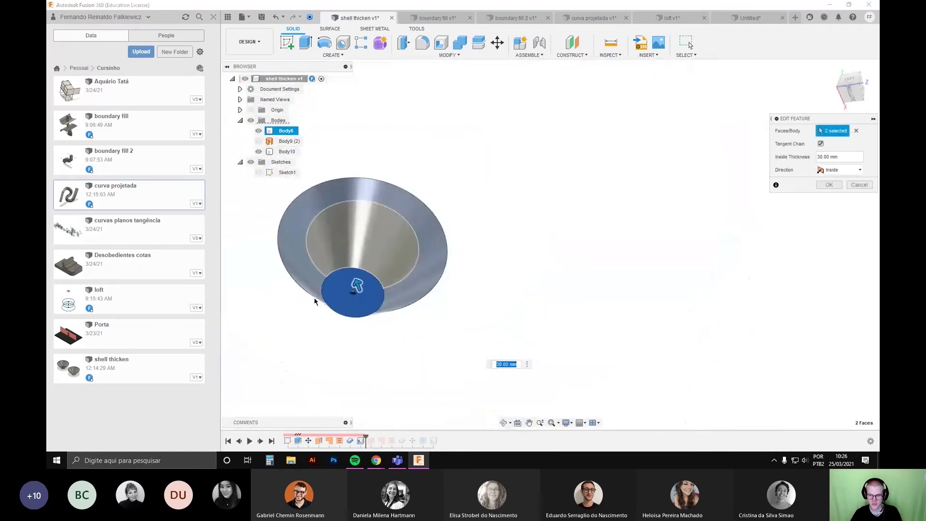
pyautogui.keyDown('shift'); pyautogui.moveTo(315, 297); pyautogui.dragTo(372, 292, button='middle'); pyautogui.keyUp('shift')
pyautogui.scroll(-3, 302, 361)
pyautogui.scroll(4, 372, 285)
# Step: Try removing only the conical side face in the Shell feature with 40 mm inside thickness, and cancel the edit
pyautogui.click(422, 310)
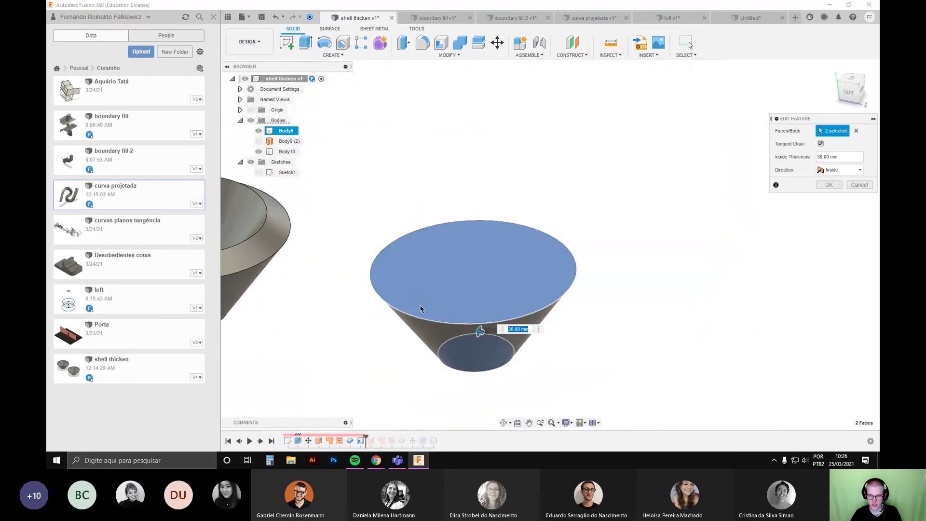
pyautogui.keyDown('shift'); pyautogui.moveTo(425, 374); pyautogui.dragTo(455, 379, button='middle'); pyautogui.keyUp('shift')
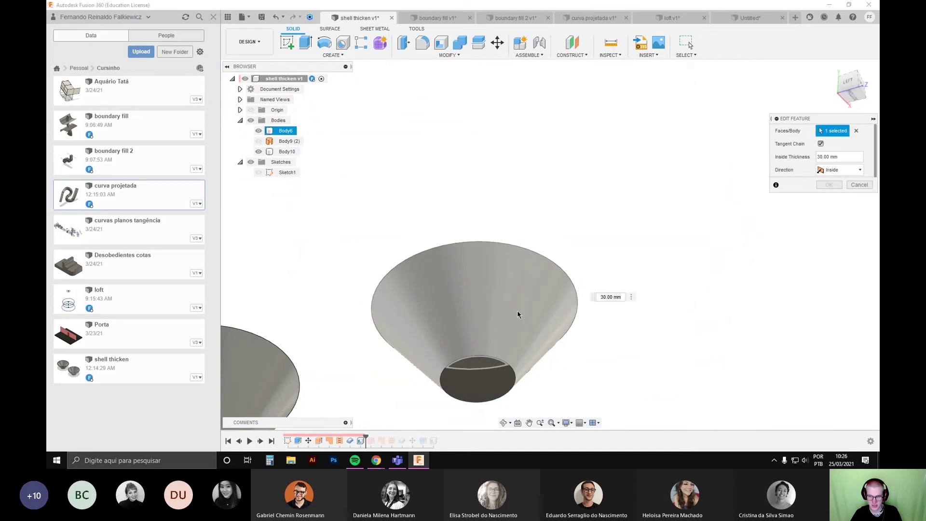
pyautogui.keyDown('shift'); pyautogui.moveTo(382, 356); pyautogui.dragTo(360, 375, button='middle'); pyautogui.keyUp('shift')
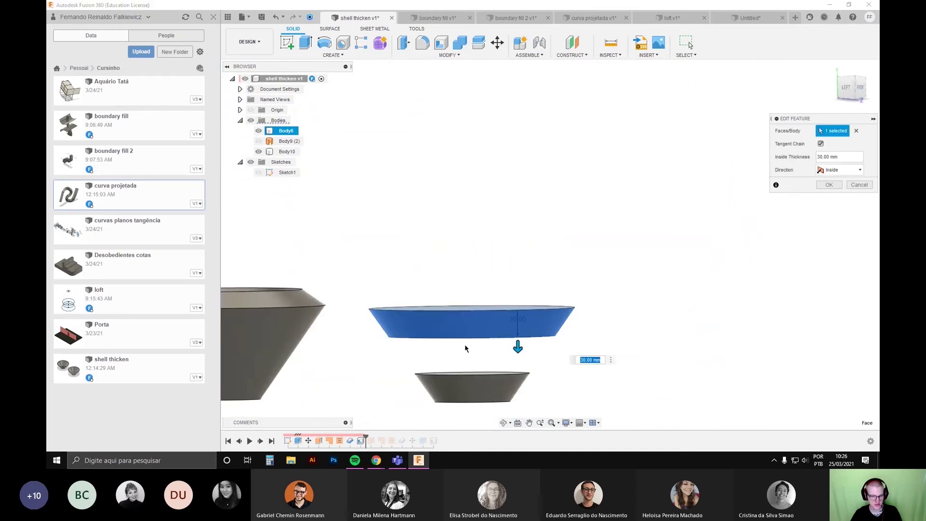
pyautogui.moveTo(508, 349); pyautogui.dragTo(536, 323, button='middle')
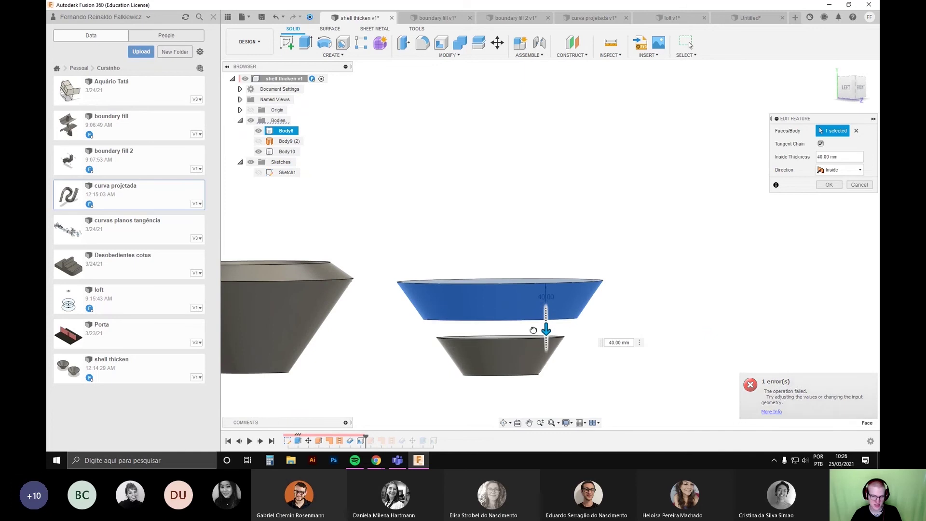
pyautogui.click(859, 185)
pyautogui.scroll(-3, 639, 276)
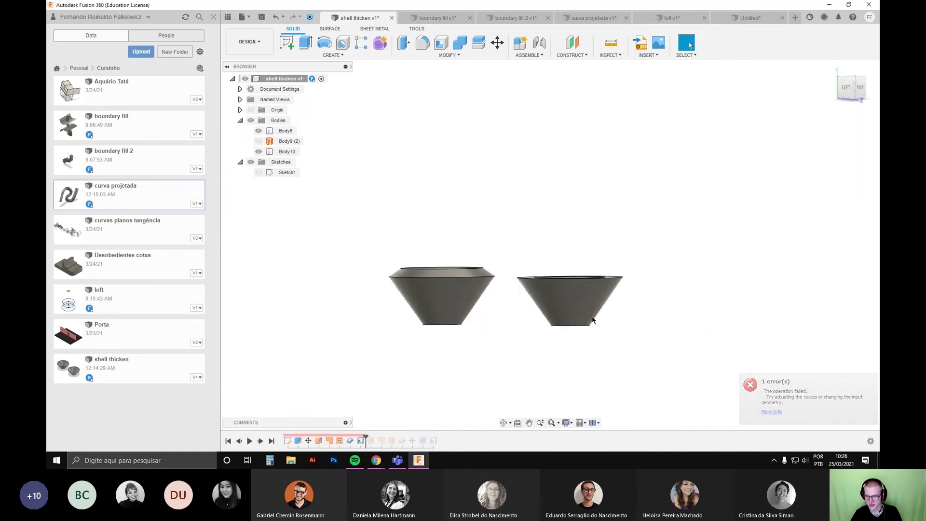
pyautogui.keyDown('shift'); pyautogui.moveTo(475, 341); pyautogui.dragTo(526, 381, button='middle'); pyautogui.keyUp('shift')
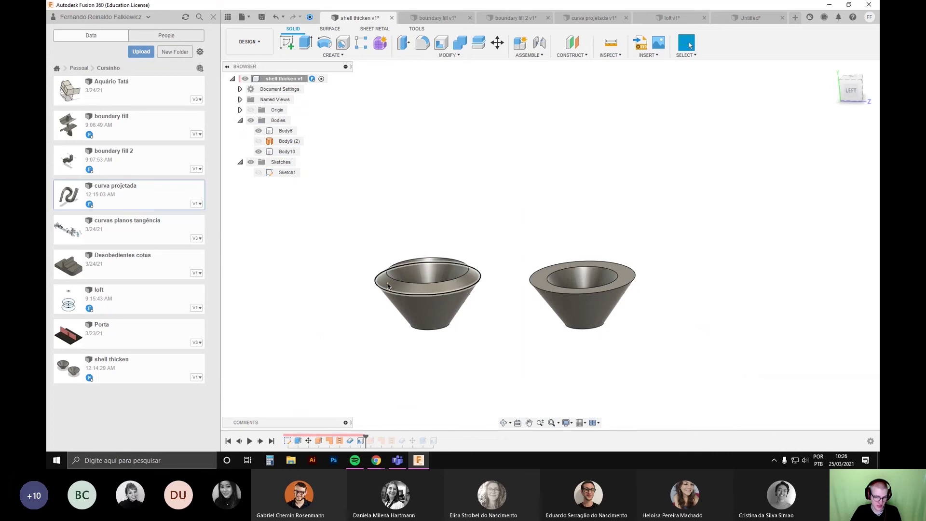
# Step: Compare the two hollow cones' rims, and roll the timeline back to just before the surface cone is stitched
pyautogui.scroll(5, 397, 296)
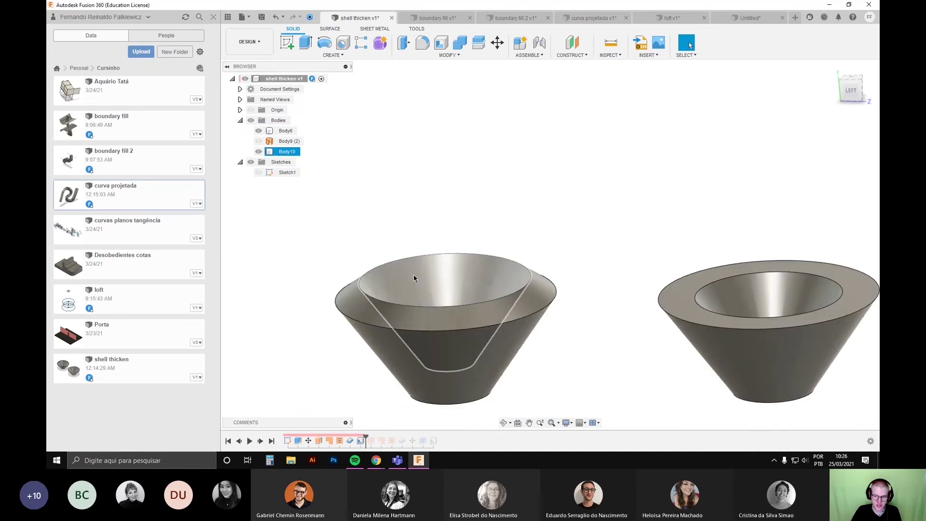
pyautogui.scroll(1, 386, 296)
pyautogui.scroll(-3, 353, 352)
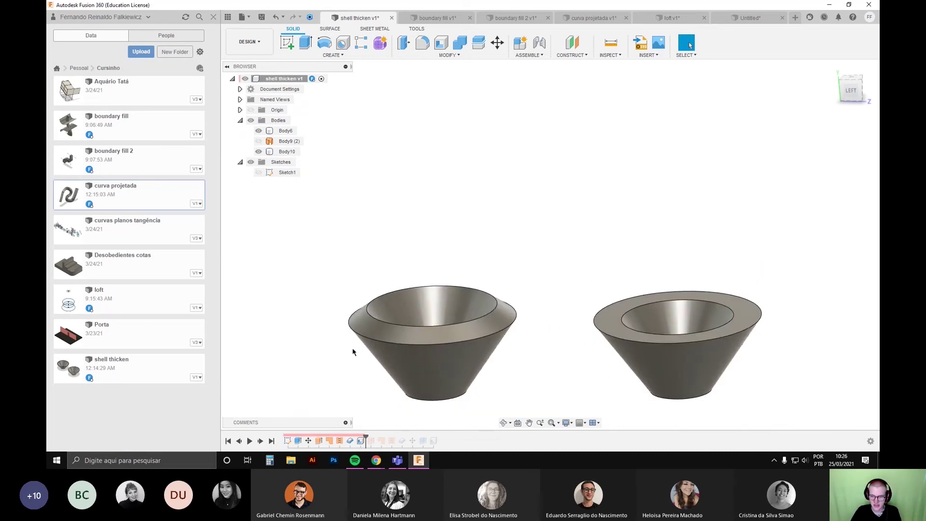
pyautogui.click(350, 441)
pyautogui.moveTo(366, 436); pyautogui.dragTo(345, 435)
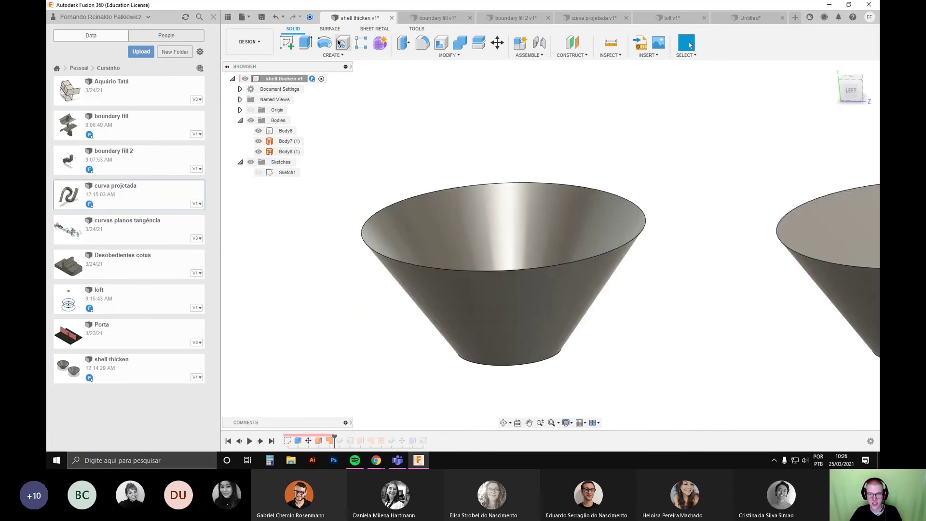
# Step: Patch the open top edge of the surface cone as a new body
pyautogui.click(331, 29)
pyautogui.keyDown('shift'); pyautogui.moveTo(388, 184); pyautogui.dragTo(426, 360, button='middle'); pyautogui.keyUp('shift')
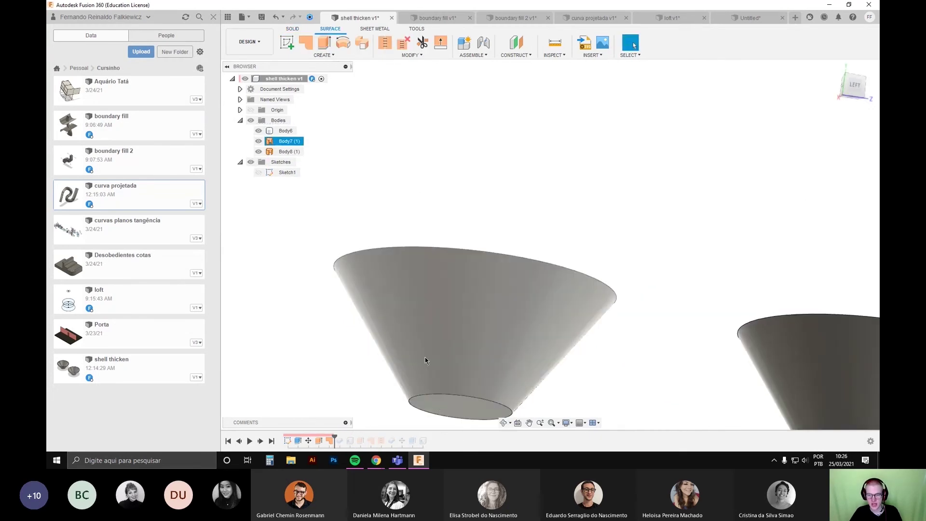
pyautogui.keyDown('shift'); pyautogui.moveTo(358, 292); pyautogui.dragTo(338, 193, button='middle'); pyautogui.keyUp('shift')
pyautogui.click(306, 42)
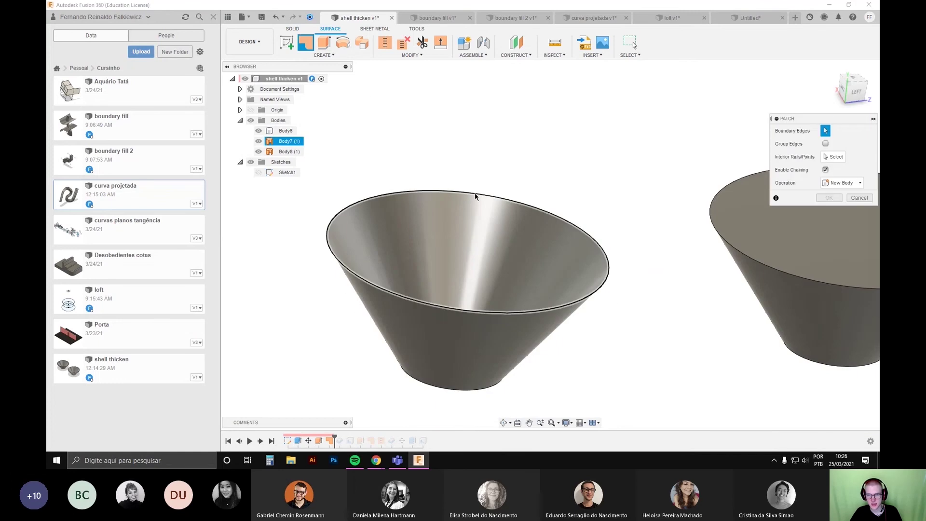
pyautogui.click(420, 191)
pyautogui.press('Return')
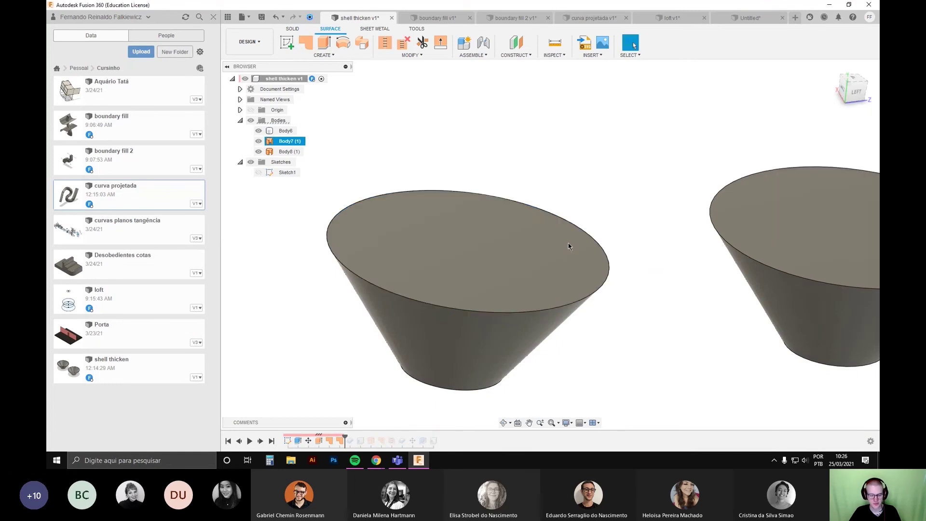
# Step: Stitch the top patch, conical surface and bottom patch together as a new body with 0.10 mm tolerance
pyautogui.click(378, 42)
pyautogui.click(463, 263)
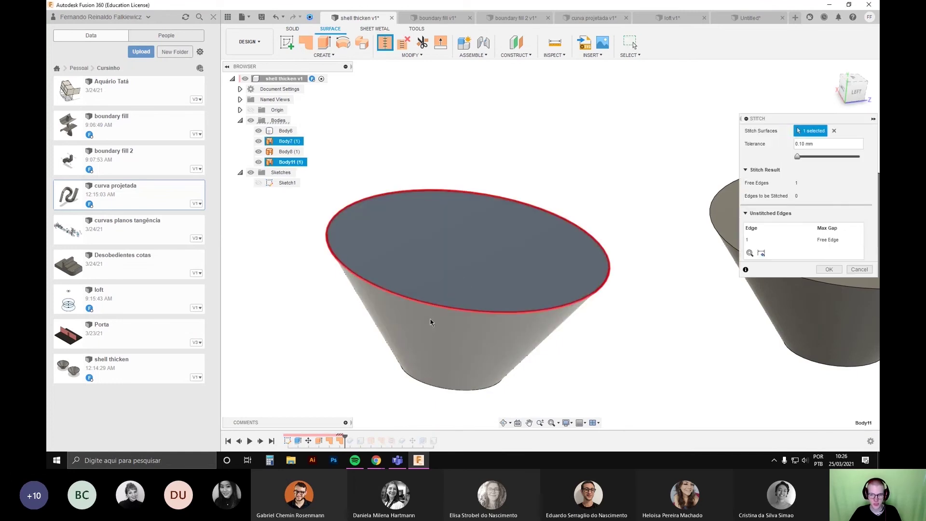
pyautogui.keyDown('shift'); pyautogui.moveTo(428, 320); pyautogui.dragTo(424, 338, button='middle'); pyautogui.keyUp('shift')
pyautogui.click(424, 338)
pyautogui.keyDown('shift'); pyautogui.moveTo(343, 386); pyautogui.dragTo(340, 338, button='middle'); pyautogui.keyUp('shift')
pyautogui.click(430, 389)
pyautogui.scroll(-3, 319, 295)
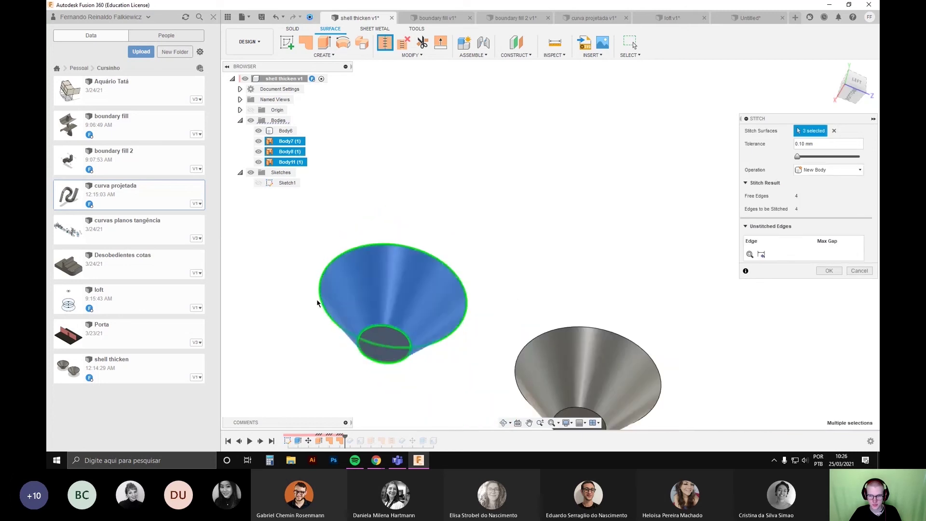
pyautogui.keyDown('shift'); pyautogui.moveTo(319, 302); pyautogui.dragTo(331, 347, button='middle'); pyautogui.keyUp('shift')
pyautogui.click(829, 271)
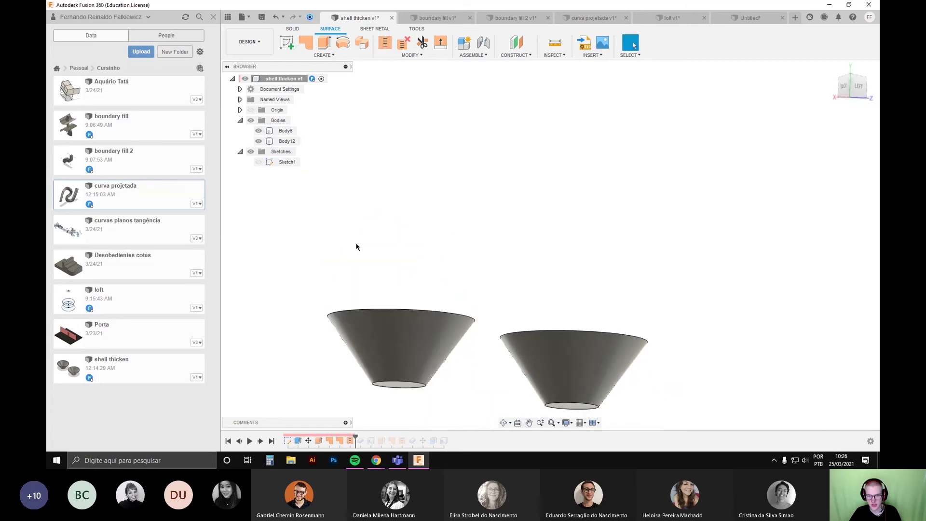
# Step: Shell the closed stitched cone with 30 mm inside thickness, removing its top face
pyautogui.keyDown('shift'); pyautogui.moveTo(441, 256); pyautogui.dragTo(436, 281, button='middle'); pyautogui.keyUp('shift')
pyautogui.moveTo(442, 376); pyautogui.dragTo(543, 302, button='middle')
pyautogui.scroll(3, 541, 302)
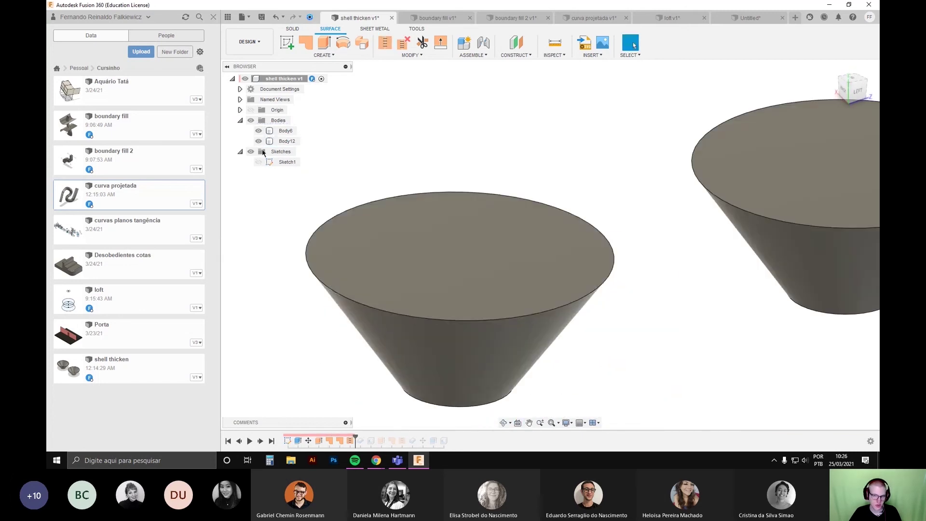
pyautogui.scroll(-3, 489, 231)
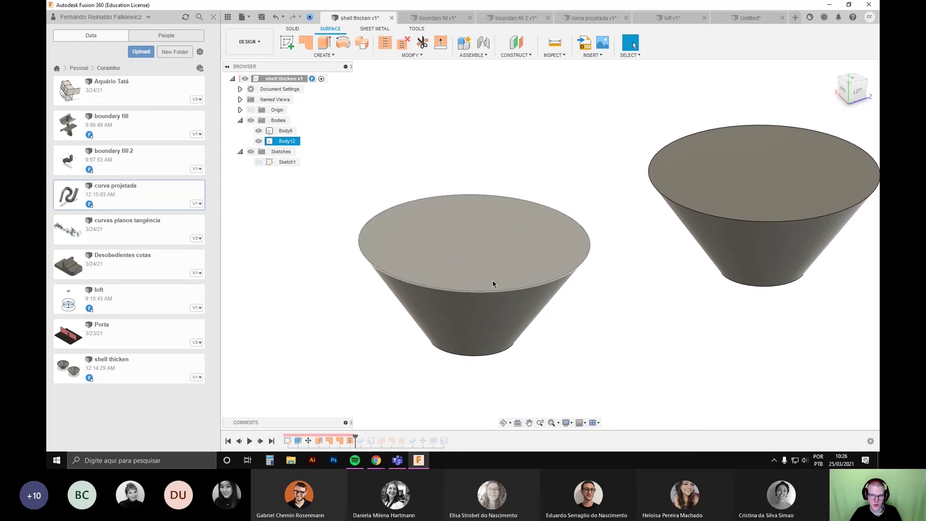
pyautogui.keyDown('shift'); pyautogui.moveTo(455, 285); pyautogui.dragTo(531, 241, button='middle'); pyautogui.keyUp('shift')
pyautogui.click(293, 29)
pyautogui.click(441, 43)
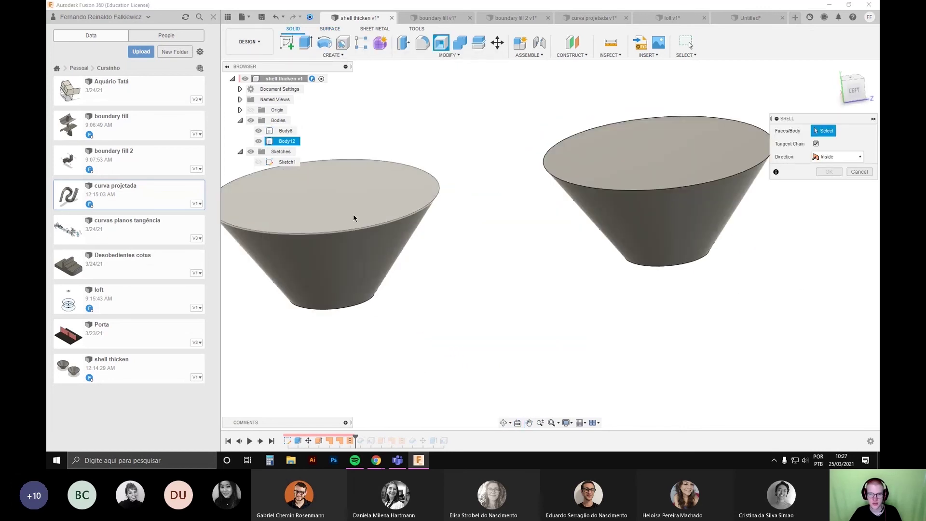
pyautogui.click(353, 218)
pyautogui.scroll(-3, 405, 288)
pyautogui.scroll(5, 401, 302)
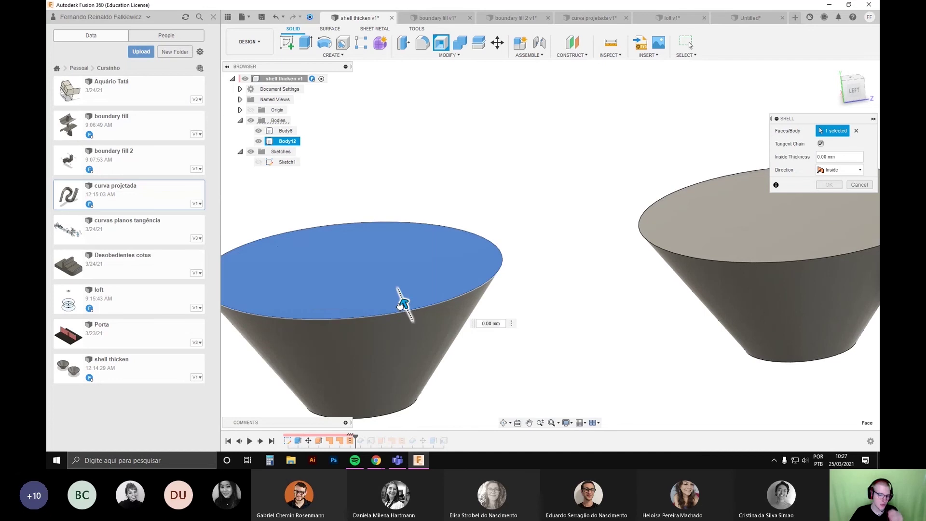
pyautogui.moveTo(401, 305); pyautogui.dragTo(390, 271)
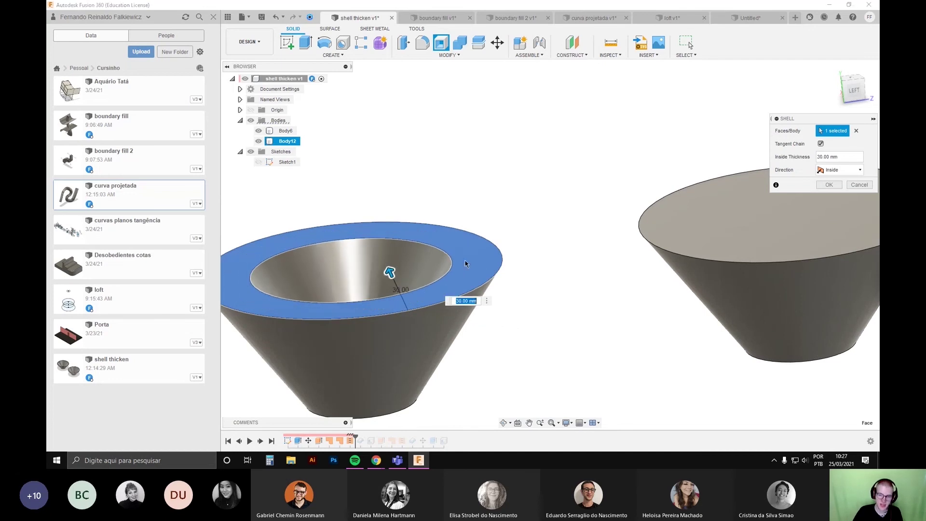
pyautogui.scroll(-3, 521, 260)
pyautogui.press('Return')
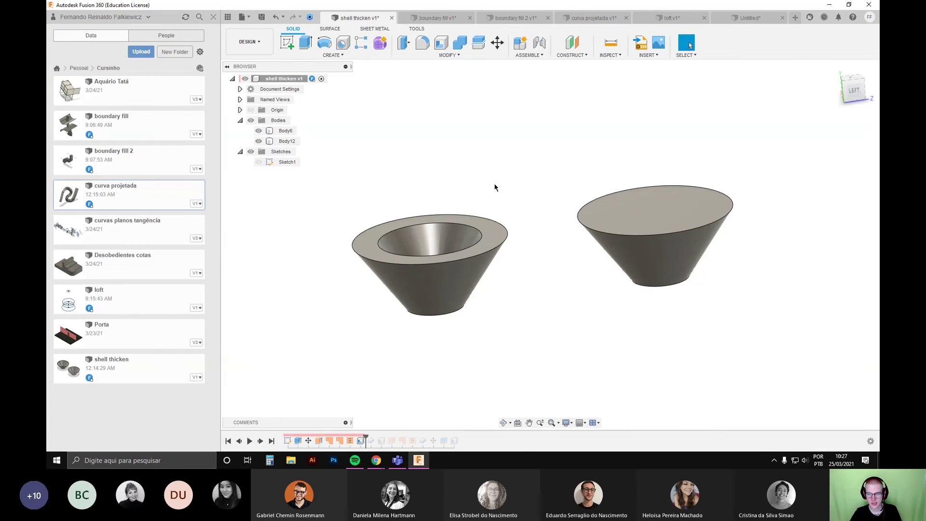
# Step: Undo the trial shell, stitch and top patch, and return the timeline to the thickened surface cone
pyautogui.scroll(3, 470, 256)
pyautogui.hotkey('ctrl', 'z')
pyautogui.hotkey('ctrl', 'z')
pyautogui.hotkey('ctrl', 'y')
pyautogui.hotkey('ctrl', 'y')
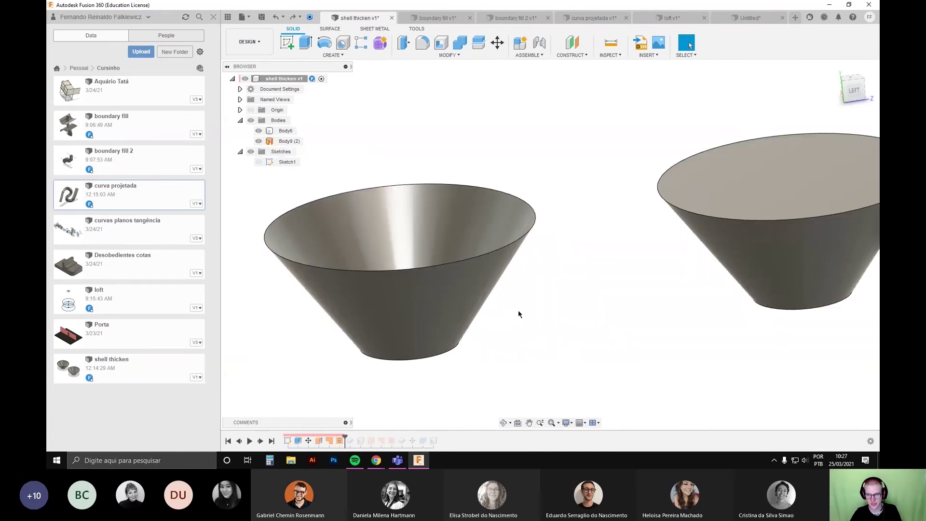
pyautogui.keyDown('shift'); pyautogui.moveTo(537, 284); pyautogui.dragTo(537, 348, button='middle'); pyautogui.keyUp('shift')
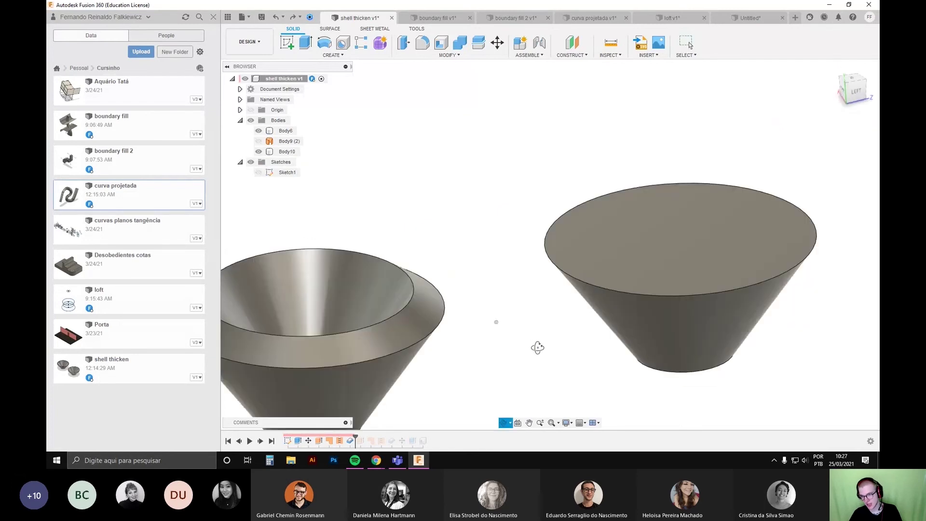
# Step: Shell the solid cone with 30 mm inside thickness, removing its top face
pyautogui.scroll(-3, 465, 273)
pyautogui.click(441, 43)
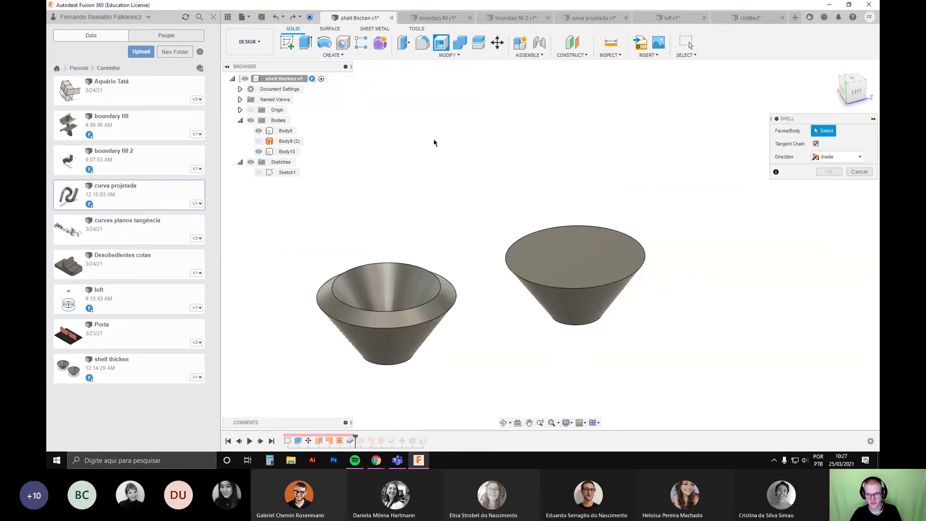
pyautogui.click(577, 261)
pyautogui.moveTo(629, 239); pyautogui.dragTo(556, 228)
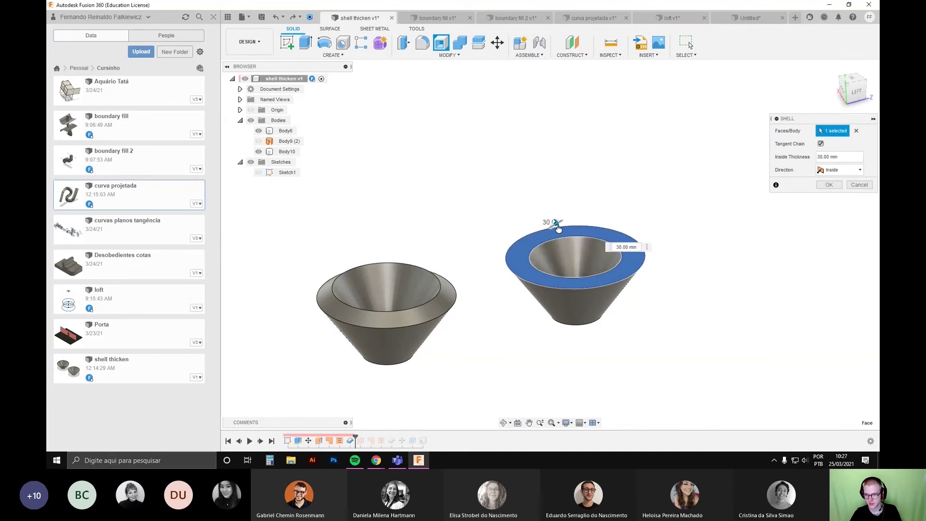
pyautogui.click(831, 185)
# Step: Compare the thickened cone's slanted rim with the shelled cone's flat rim from the side and from above
pyautogui.scroll(-2, 767, 256)
pyautogui.keyDown('shift'); pyautogui.moveTo(761, 263); pyautogui.dragTo(486, 315, button='middle'); pyautogui.keyUp('shift')
pyautogui.scroll(2, 651, 312)
pyautogui.scroll(-5, 572, 288)
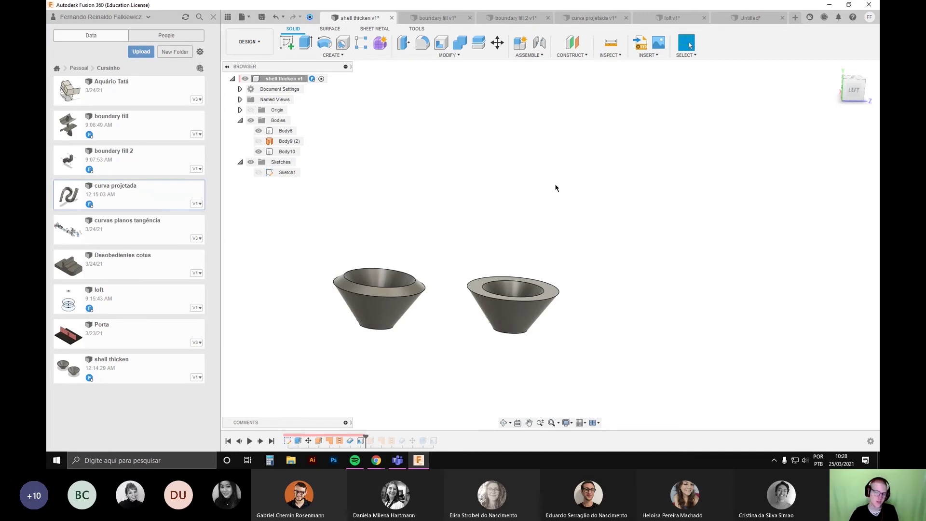
pyautogui.scroll(-3, 532, 220)
pyautogui.moveTo(529, 218); pyautogui.dragTo(629, 240, button='middle')
pyautogui.scroll(2, 608, 181)
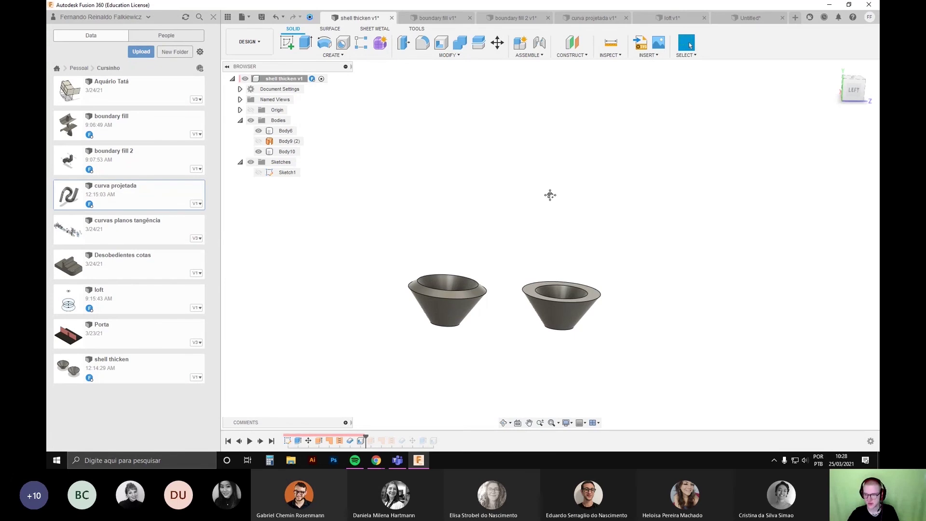
pyautogui.moveTo(550, 195); pyautogui.dragTo(491, 263, button='middle')
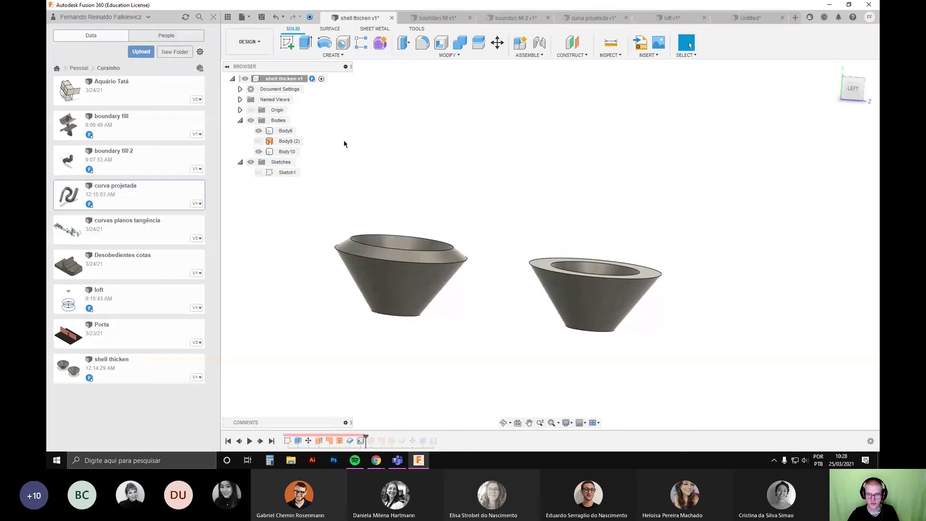
pyautogui.keyDown('shift'); pyautogui.moveTo(407, 337); pyautogui.dragTo(405, 302, button='middle'); pyautogui.keyUp('shift')
pyautogui.scroll(4, 405, 302)
# Step: Review the Thicken feature's settings without changing them, and examine the thickened cone's interior and underside
pyautogui.doubleClick(346, 439)
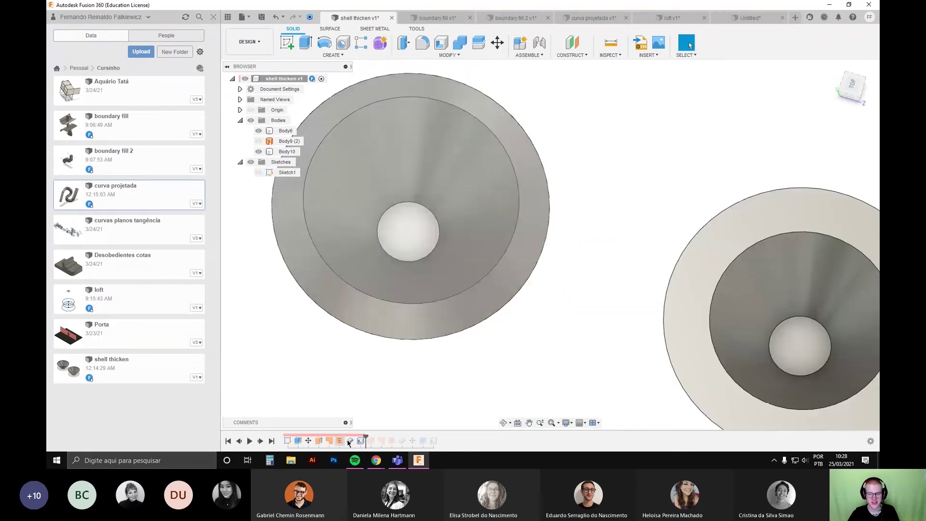
pyautogui.keyDown('shift'); pyautogui.moveTo(425, 254); pyautogui.dragTo(560, 263, button='middle'); pyautogui.keyUp('shift')
pyautogui.click(828, 198)
pyautogui.keyDown('shift'); pyautogui.moveTo(482, 217); pyautogui.dragTo(502, 385, button='middle'); pyautogui.keyUp('shift')
pyautogui.click(483, 344)
pyautogui.moveTo(543, 269); pyautogui.dragTo(531, 286, button='middle')
# Step: Review the solid cone's Shell feature and its bottom face, keeping the settings, and view both cones from the side
pyautogui.doubleClick(361, 441)
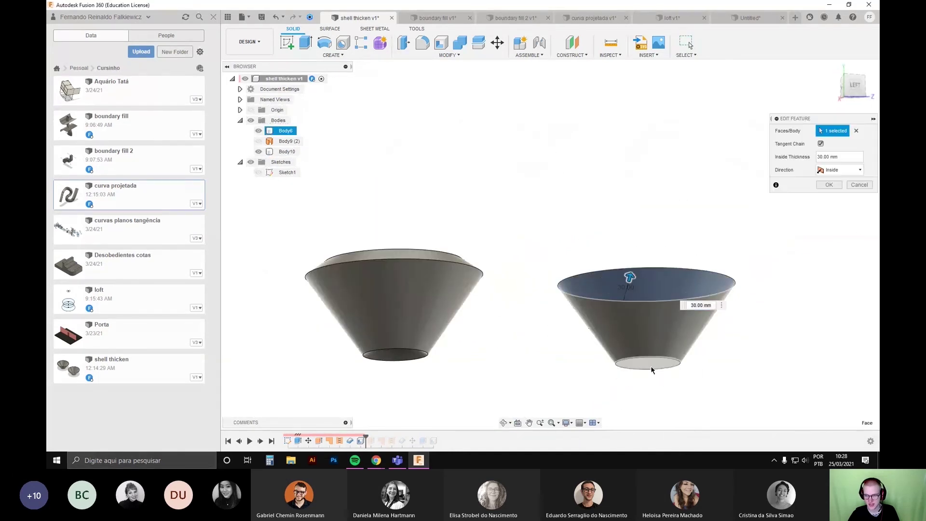
pyautogui.click(830, 185)
pyautogui.keyDown('shift'); pyautogui.moveTo(481, 308); pyautogui.dragTo(557, 213, button='middle'); pyautogui.keyUp('shift')
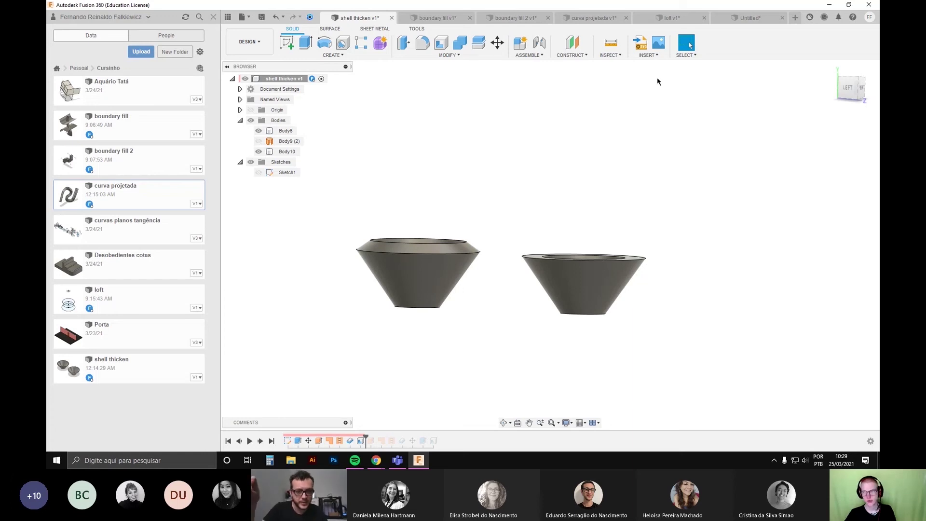
# Step: Look over the lofted body in the loft document, and switch to the boundary fill document
pyautogui.click(671, 18)
pyautogui.press('Escape')
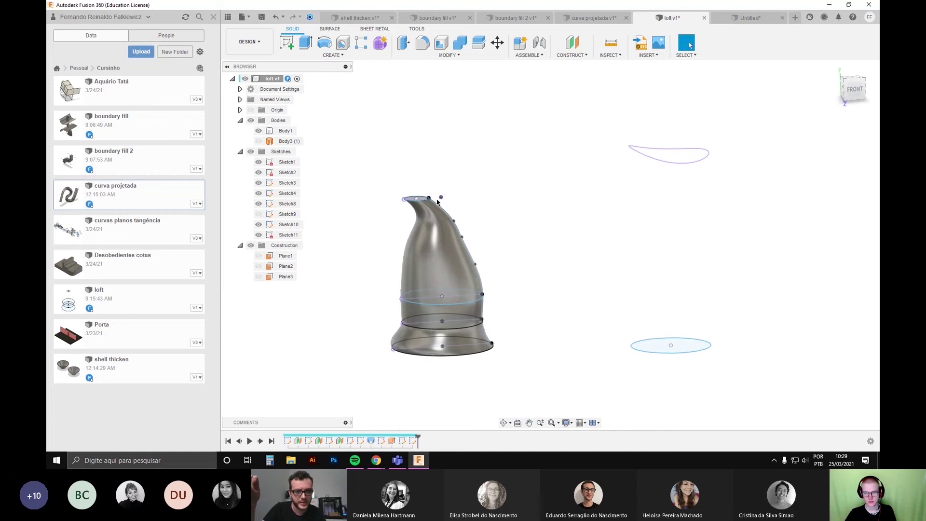
pyautogui.scroll(2, 441, 200)
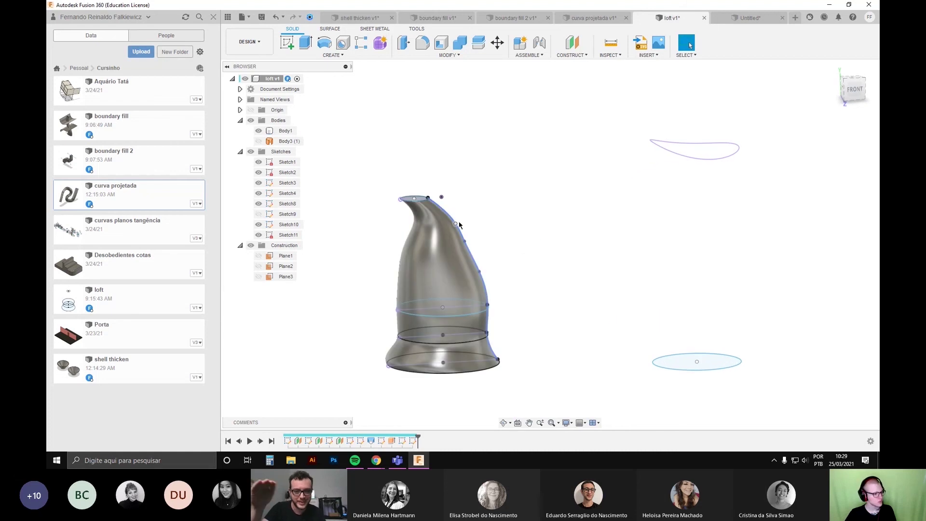
pyautogui.moveTo(489, 220); pyautogui.dragTo(485, 212, button='middle')
pyautogui.click(429, 18)
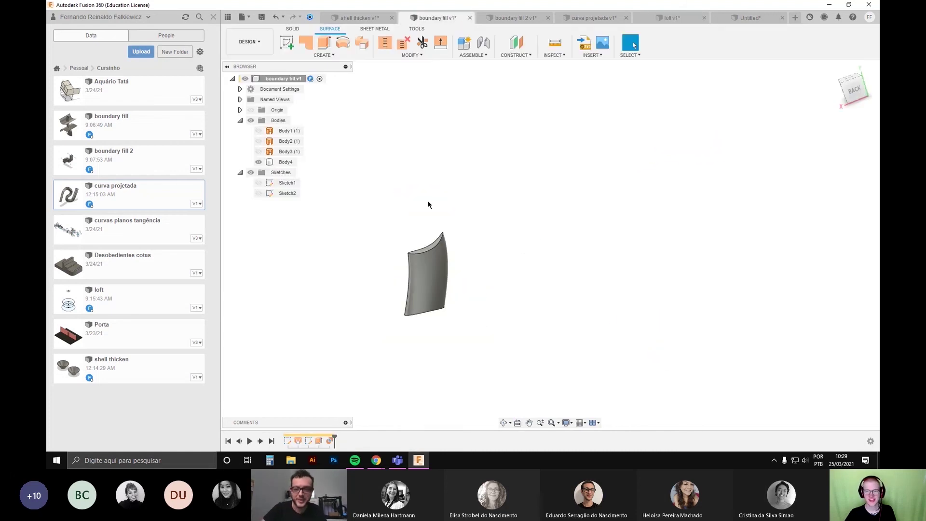
# Step: Try shelling the boundary fill body with 5 mm inside thickness, removing its curved top face
pyautogui.keyDown('shift'); pyautogui.moveTo(438, 273); pyautogui.dragTo(573, 287, button='middle'); pyautogui.keyUp('shift')
pyautogui.scroll(2, 504, 288)
pyautogui.scroll(1, 563, 238)
pyautogui.scroll(-3, 573, 232)
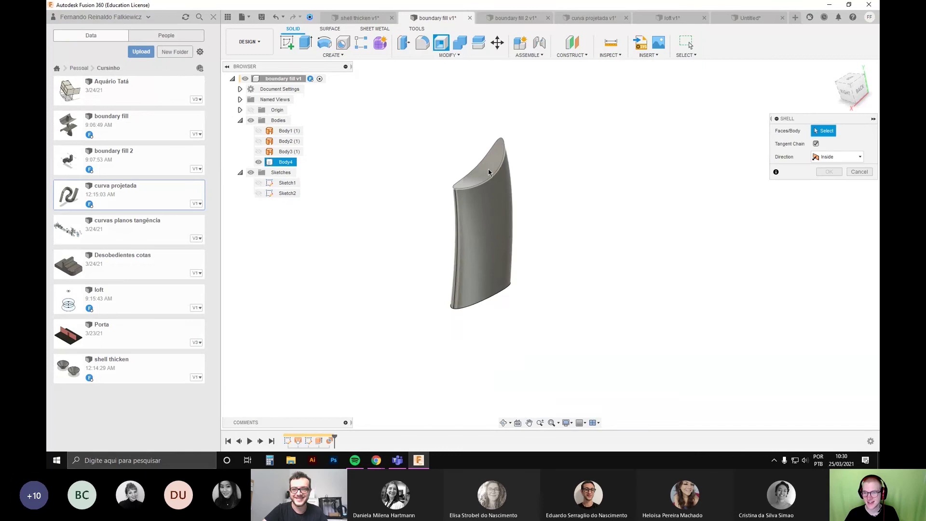
pyautogui.scroll(3, 489, 172)
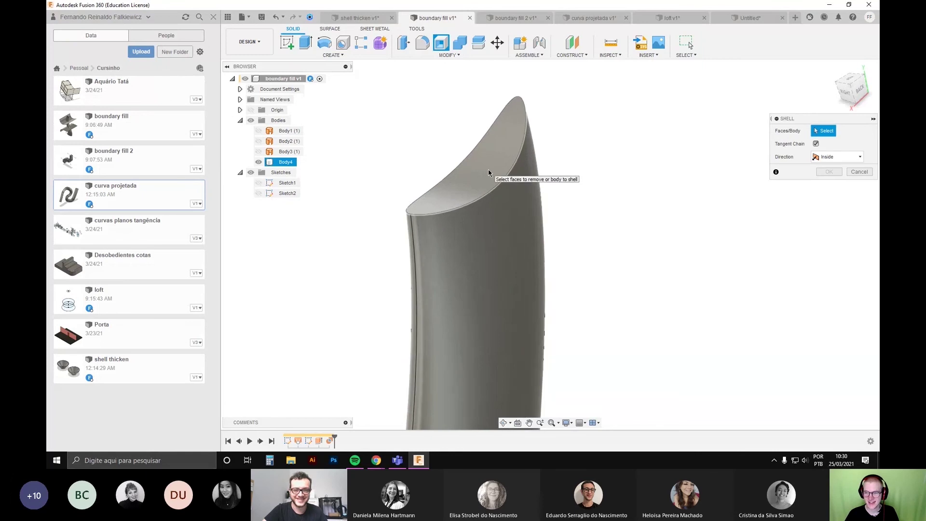
pyautogui.scroll(-2, 490, 173)
pyautogui.click(516, 195)
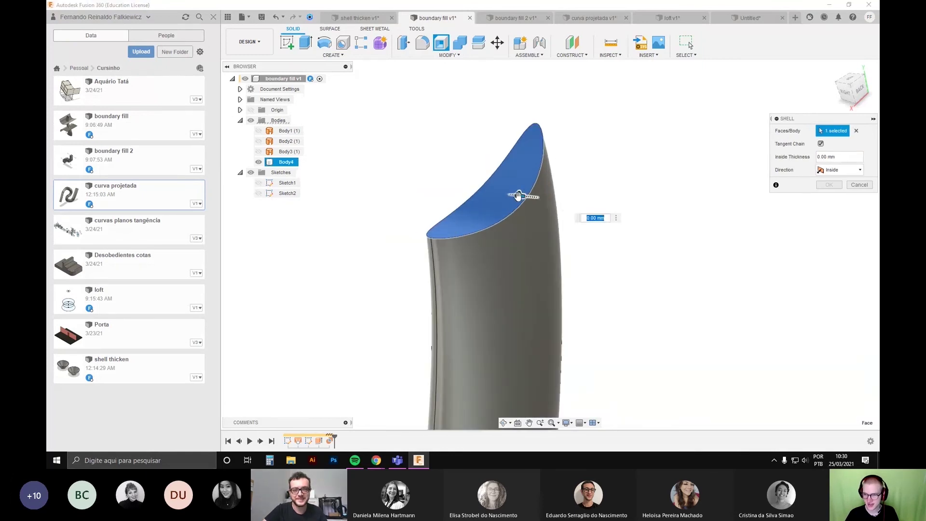
pyautogui.write('5')
pyautogui.press('Return')
# Step: Examine the shell preview's wall along the curved top edge and pointed tip, and cancel the shell
pyautogui.keyDown('shift'); pyautogui.moveTo(536, 249); pyautogui.dragTo(599, 277, button='middle'); pyautogui.keyUp('shift')
pyautogui.scroll(3, 480, 189)
pyautogui.scroll(-1, 415, 108)
pyautogui.scroll(5, 437, 234)
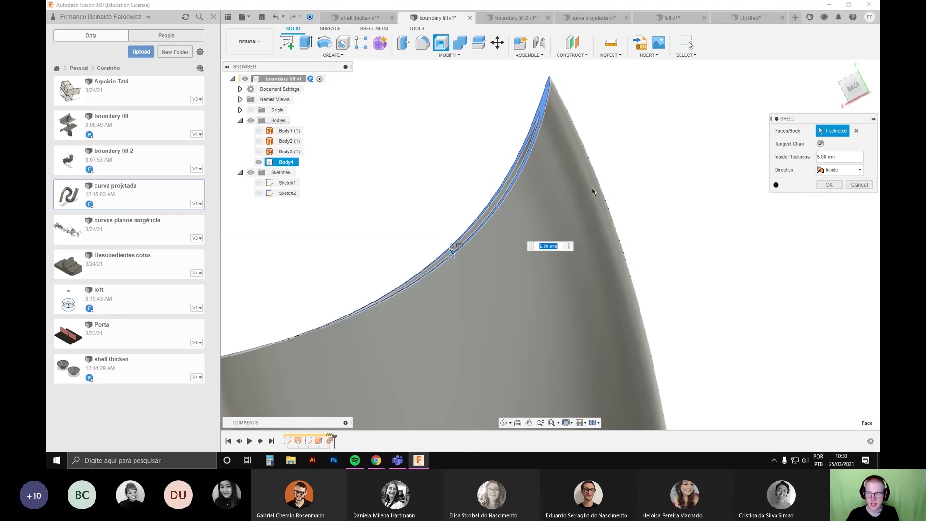
pyautogui.keyDown('shift'); pyautogui.moveTo(581, 191); pyautogui.dragTo(550, 285, button='middle'); pyautogui.keyUp('shift')
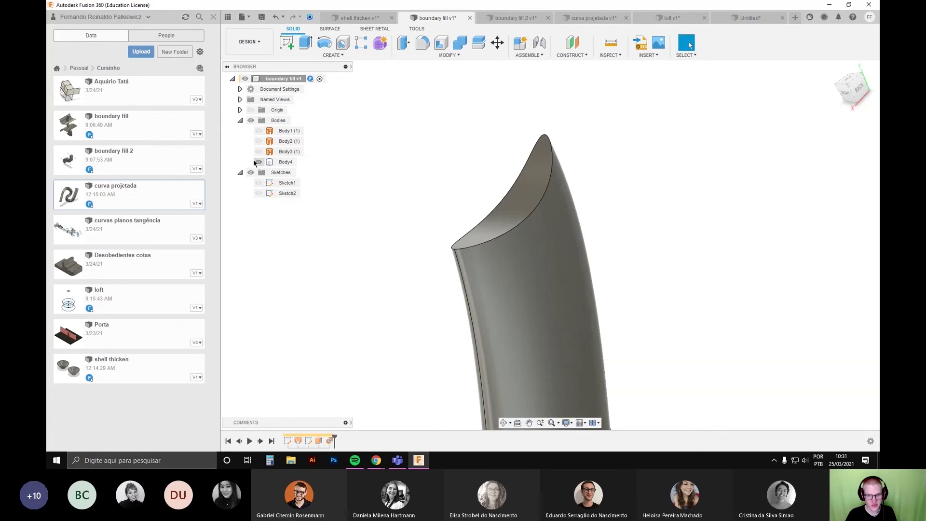
# Step: Show the Body3 surface around the boundary fill solid for a check and hide it again
pyautogui.click(259, 152)
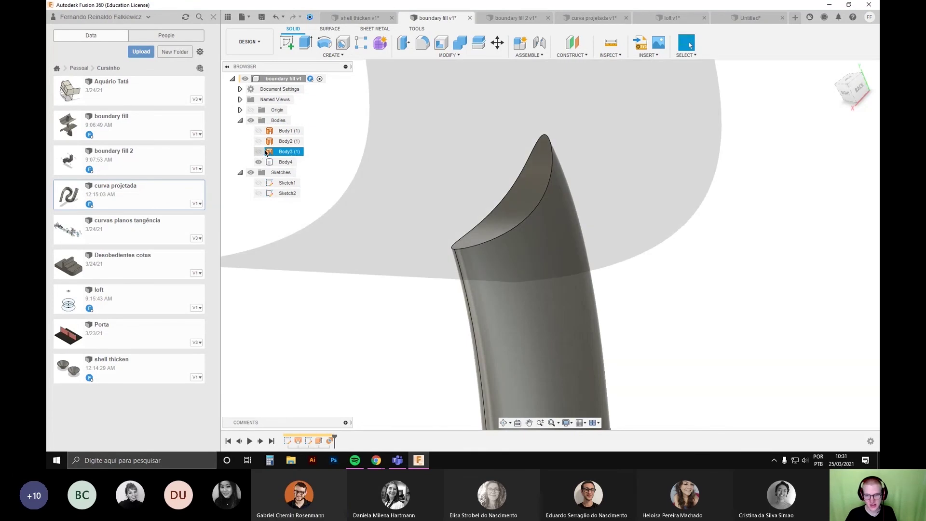
pyautogui.click(259, 152)
pyautogui.scroll(-3, 357, 274)
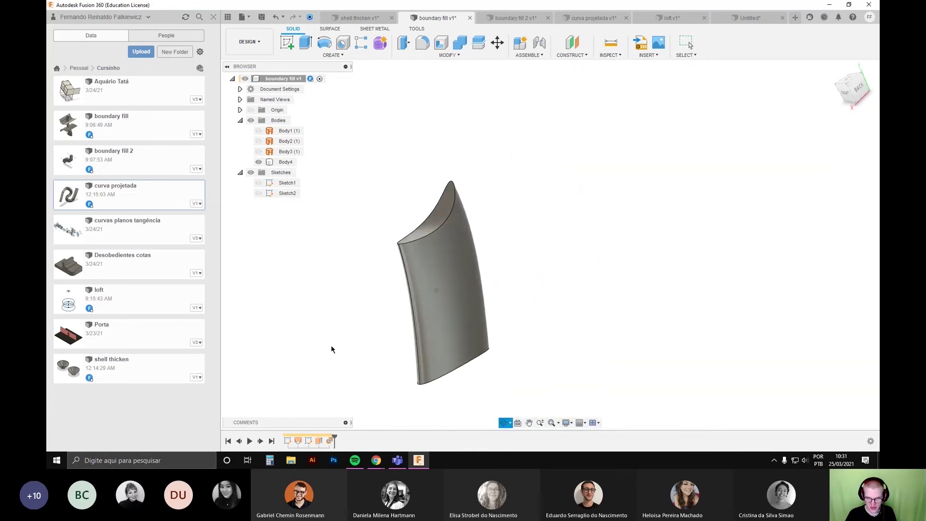
# Step: Delete the curved top face of the boundary fill solid with surface modelling, opening it into a surface body
pyautogui.click(437, 220)
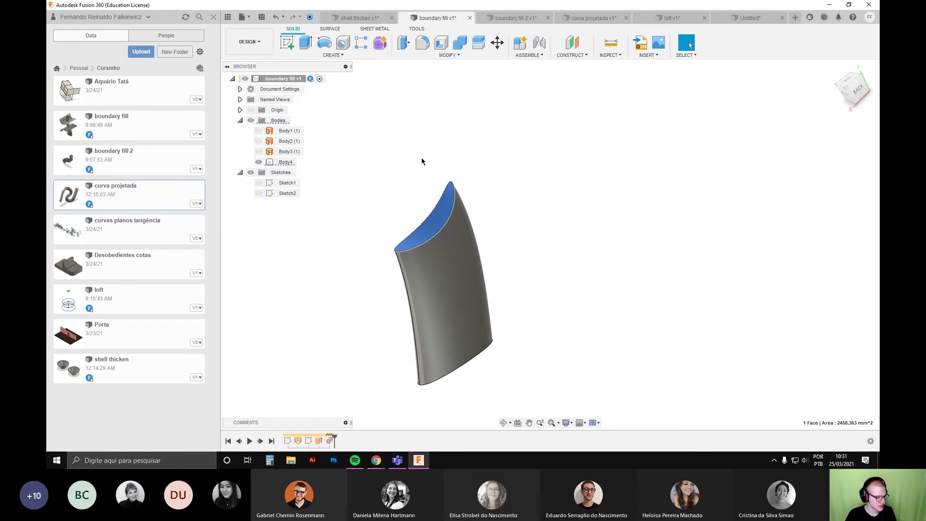
pyautogui.click(329, 29)
pyautogui.press('Delete')
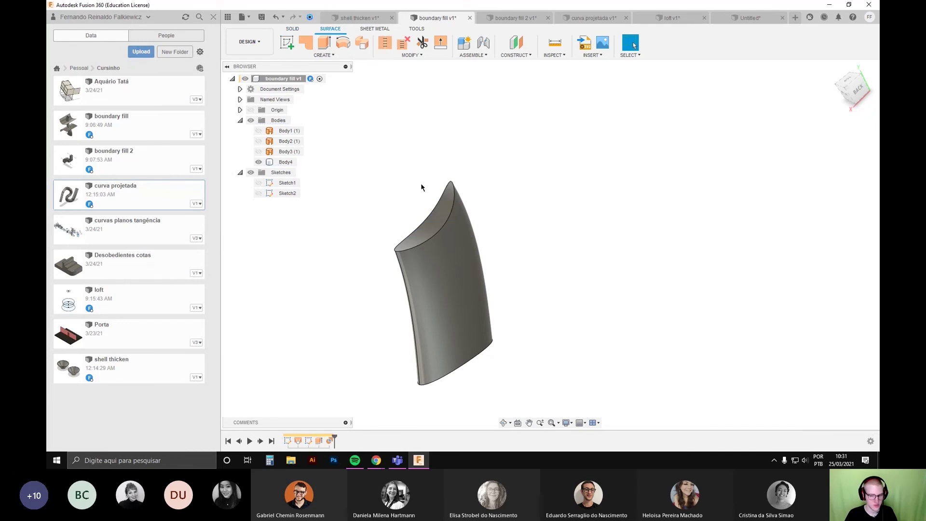
pyautogui.keyDown('shift'); pyautogui.moveTo(392, 261); pyautogui.dragTo(359, 271, button='middle'); pyautogui.keyUp('shift')
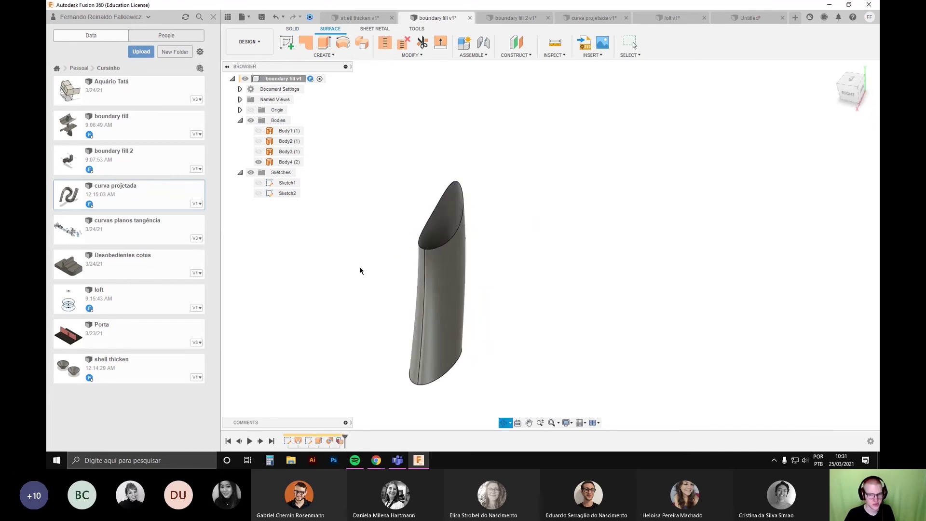
pyautogui.scroll(3, 450, 194)
pyautogui.keyDown('shift'); pyautogui.moveTo(450, 194); pyautogui.dragTo(493, 250, button='middle'); pyautogui.keyUp('shift')
pyautogui.scroll(-2, 372, 177)
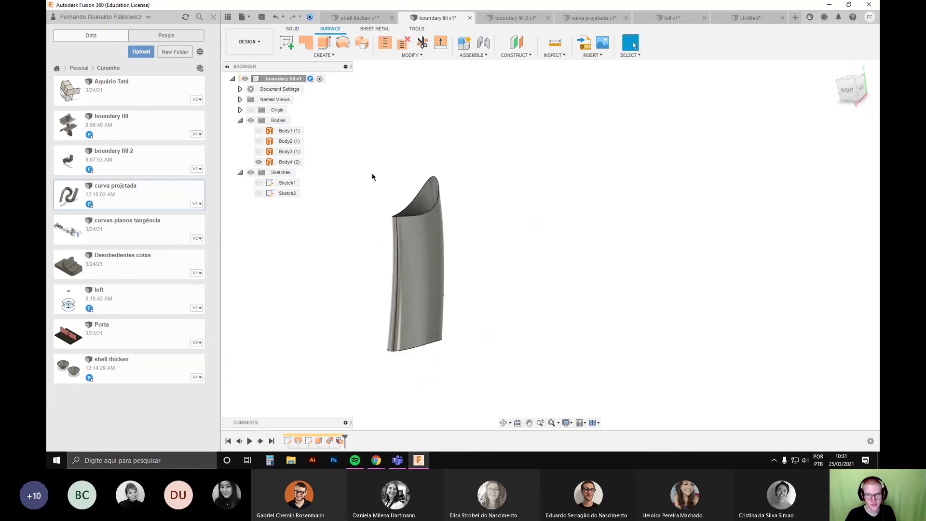
pyautogui.click(324, 55)
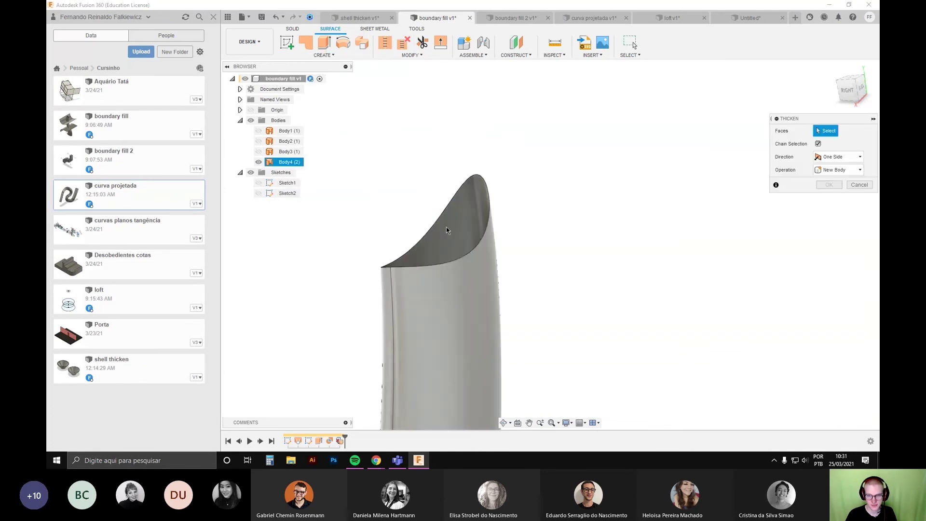
pyautogui.click(447, 227)
pyautogui.keyDown('shift'); pyautogui.moveTo(447, 227); pyautogui.dragTo(447, 261, button='middle'); pyautogui.keyUp('shift')
pyautogui.press('Escape')
pyautogui.press('Escape')
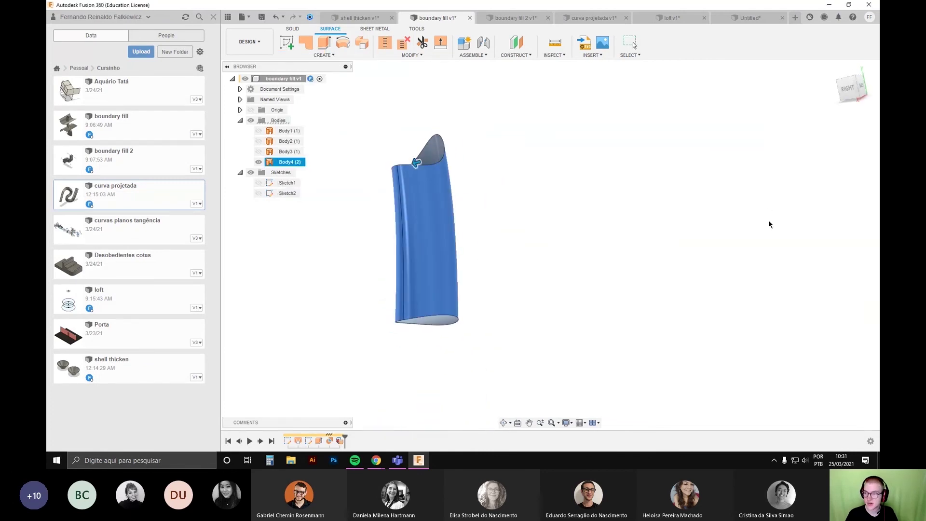
# Step: Start a one-sided Thicken on the open body's side wall as a new body, setting the thickness to -5 mm
pyautogui.click(346, 56)
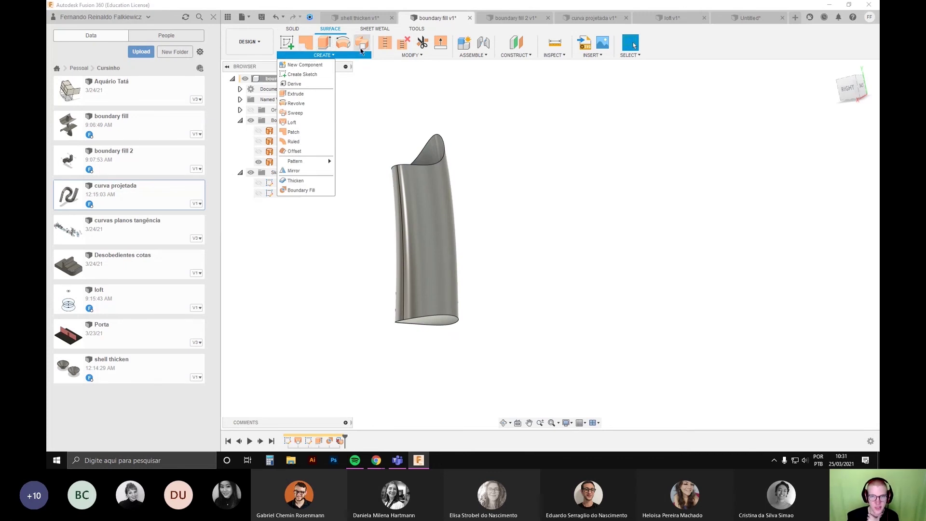
pyautogui.click(411, 55)
pyautogui.click(324, 54)
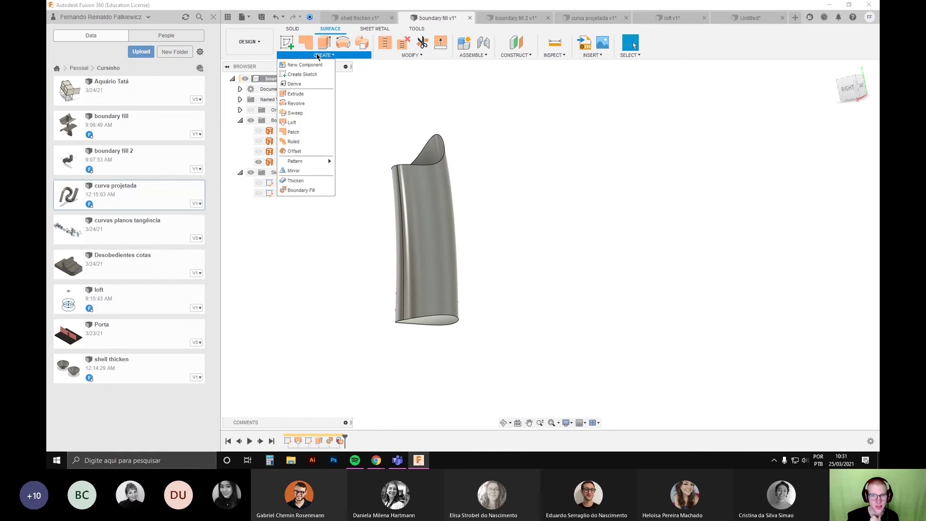
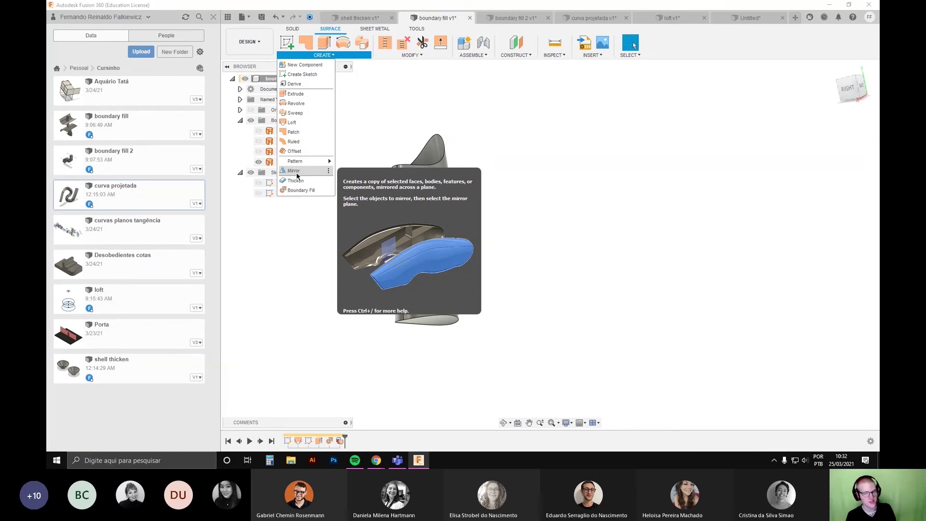
pyautogui.click(296, 181)
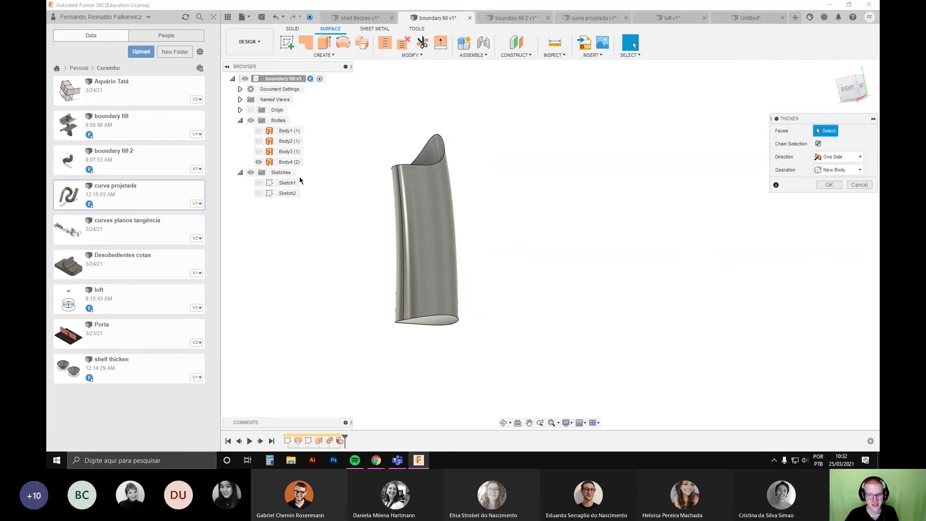
pyautogui.click(430, 299)
pyautogui.keyDown('shift'); pyautogui.moveTo(470, 282); pyautogui.dragTo(463, 296, button='middle'); pyautogui.keyUp('shift')
pyautogui.scroll(3, 456, 239)
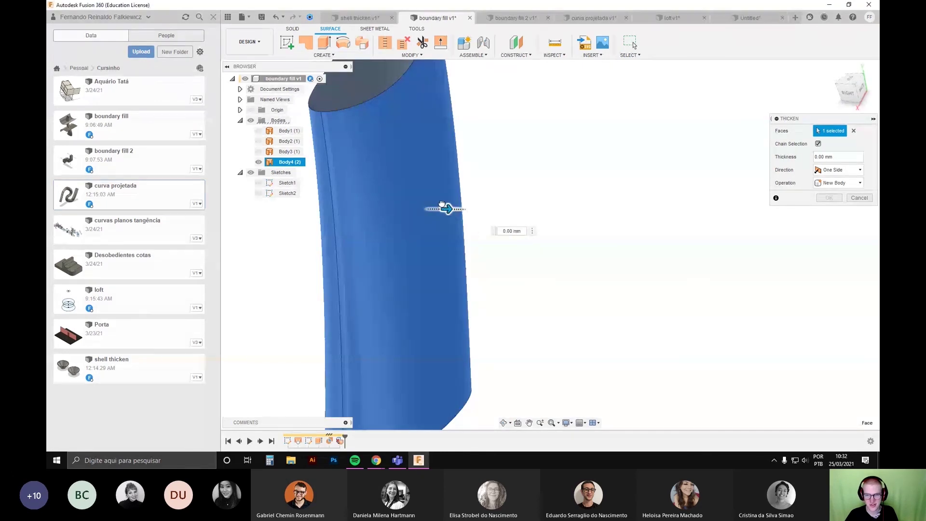
pyautogui.moveTo(442, 205); pyautogui.dragTo(431, 203)
pyautogui.scroll(-3, 477, 172)
pyautogui.moveTo(431, 151); pyautogui.dragTo(405, 195, button='middle')
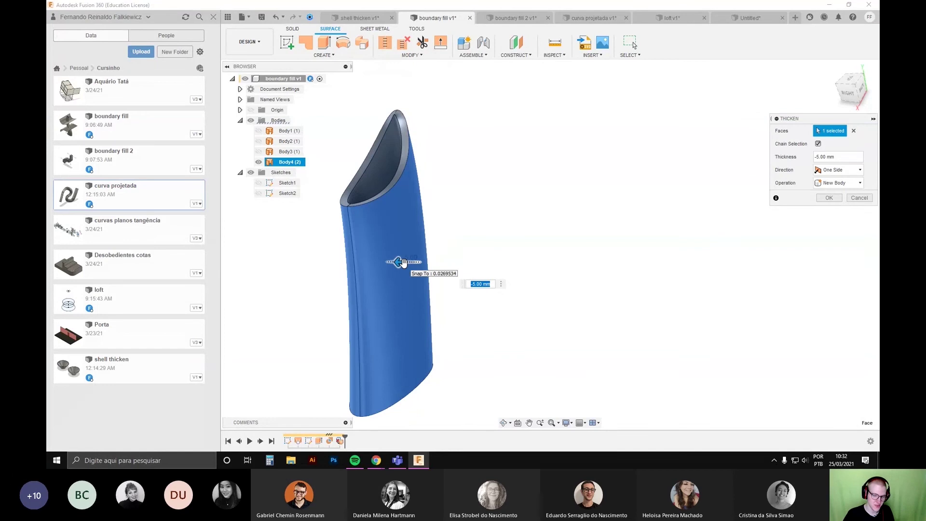
# Step: Change the Thicken to the outward side, try 25 mm, and apply it with a thickness of 20 mm
pyautogui.scroll(2, 375, 218)
pyautogui.keyDown('shift'); pyautogui.moveTo(376, 218); pyautogui.dragTo(461, 163, button='middle'); pyautogui.keyUp('shift')
pyautogui.moveTo(415, 323); pyautogui.dragTo(531, 250)
pyautogui.scroll(-3, 536, 240)
pyautogui.keyDown('shift'); pyautogui.moveTo(536, 240); pyautogui.dragTo(548, 281, button='middle'); pyautogui.keyUp('shift')
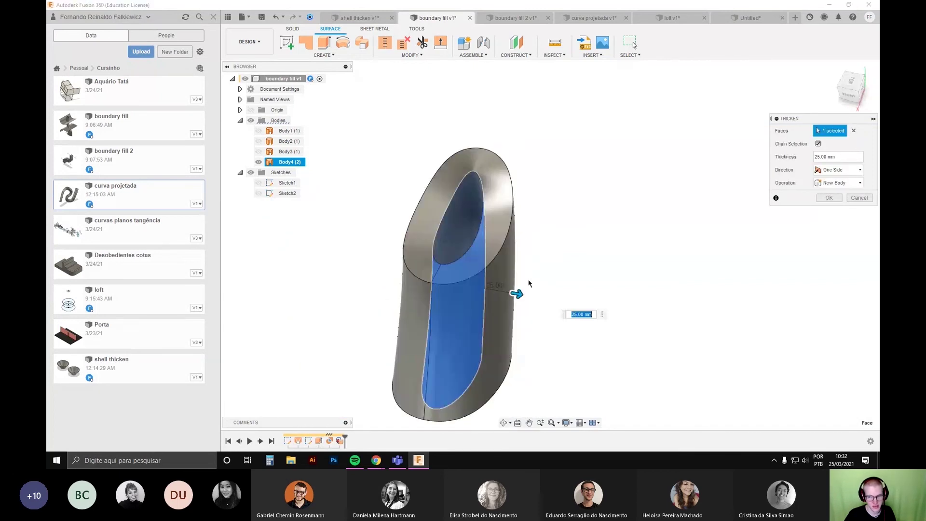
pyautogui.moveTo(518, 292)
pyautogui.mouseDown()
pyautogui.moveTo(531, 292)
pyautogui.moveTo(510, 290)
pyautogui.mouseUp()
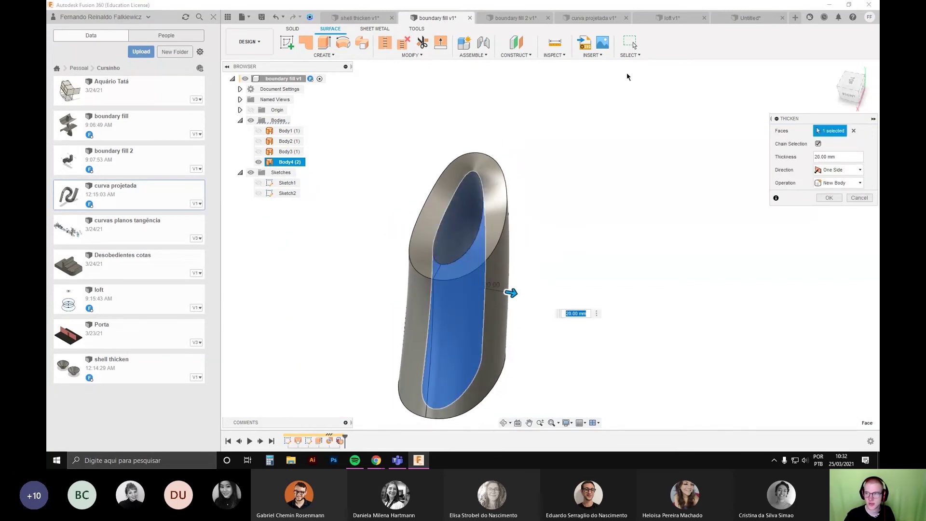
pyautogui.click(829, 198)
# Step: Edit the Thicken feature to give the wall a much larger outward thickness
pyautogui.moveTo(458, 217); pyautogui.dragTo(539, 254)
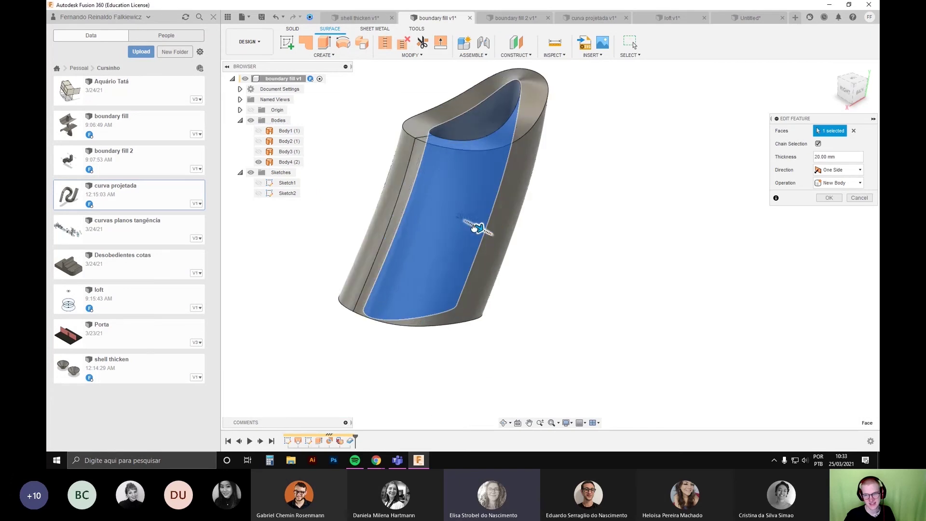
pyautogui.keyDown('shift'); pyautogui.moveTo(608, 266); pyautogui.dragTo(635, 253, button='middle'); pyautogui.keyUp('shift')
pyautogui.press('Return')
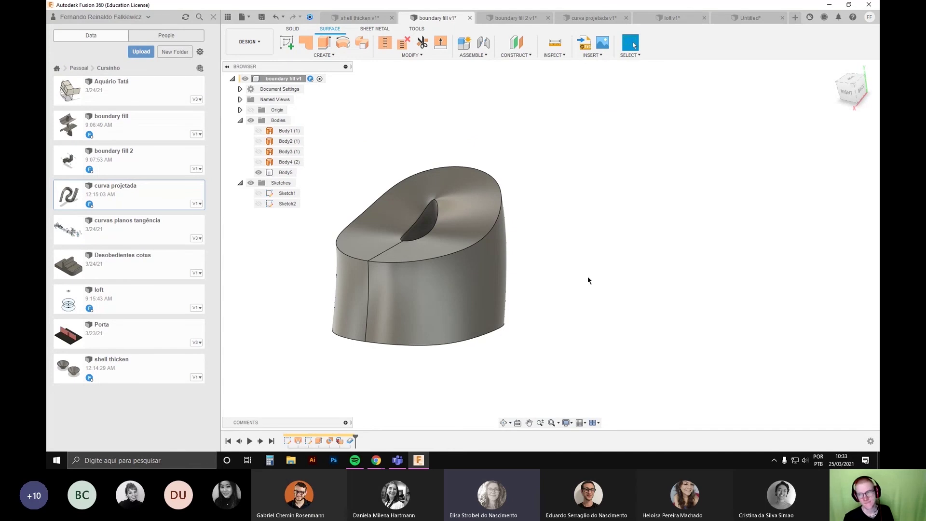
# Step: Create a new design and sketch a 200 mm by 250 mm centre rectangle at the origin of the horizontal plane
pyautogui.click(795, 18)
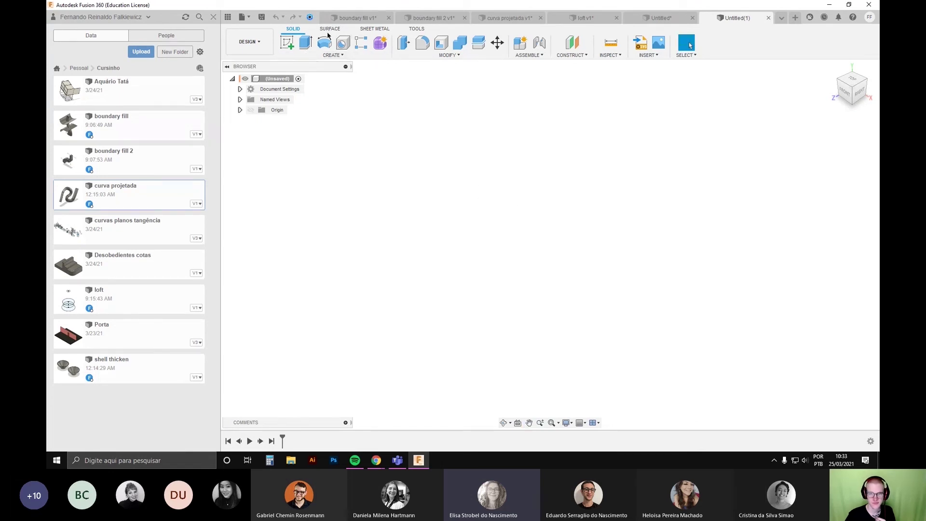
pyautogui.click(287, 47)
pyautogui.click(537, 218)
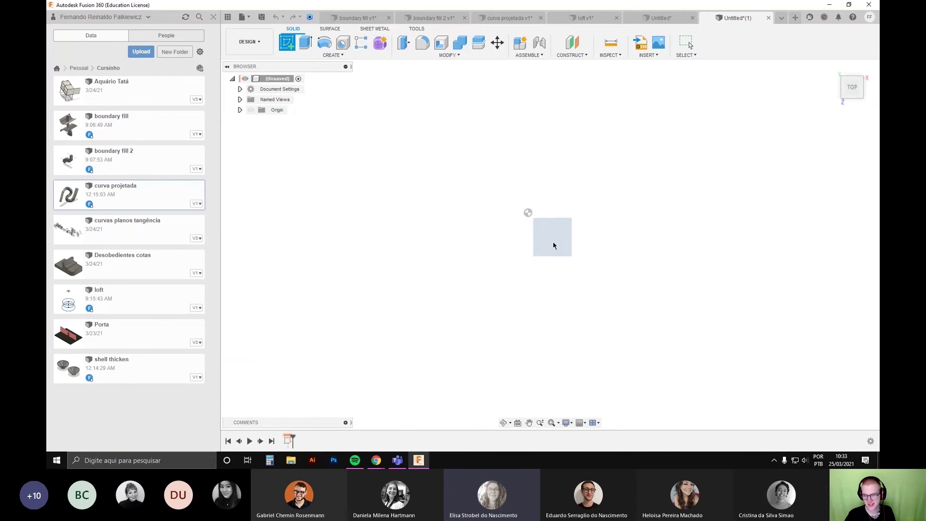
pyautogui.press('r')
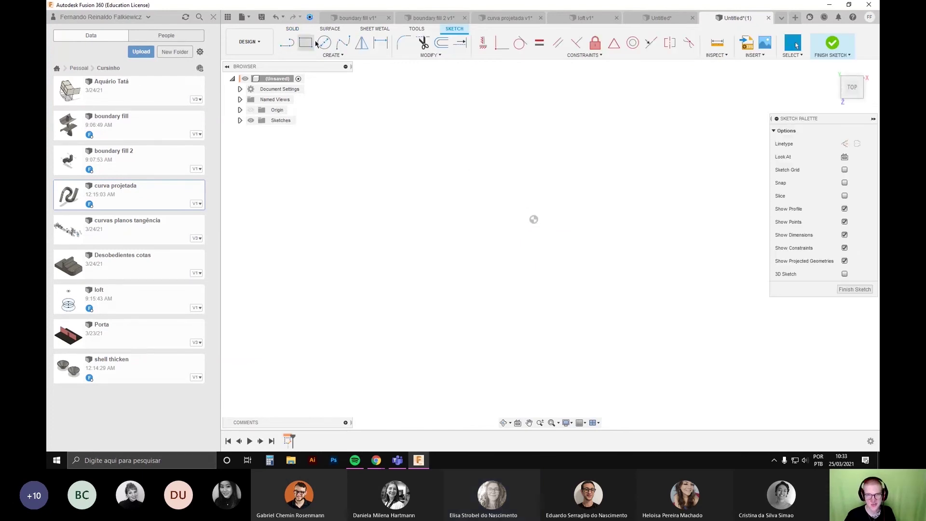
pyautogui.click(845, 157)
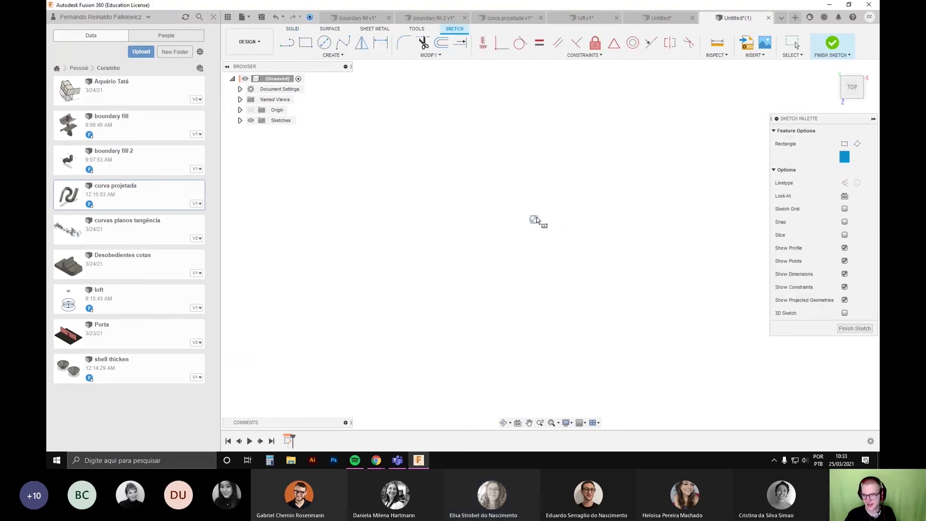
pyautogui.click(534, 219)
pyautogui.write('250')
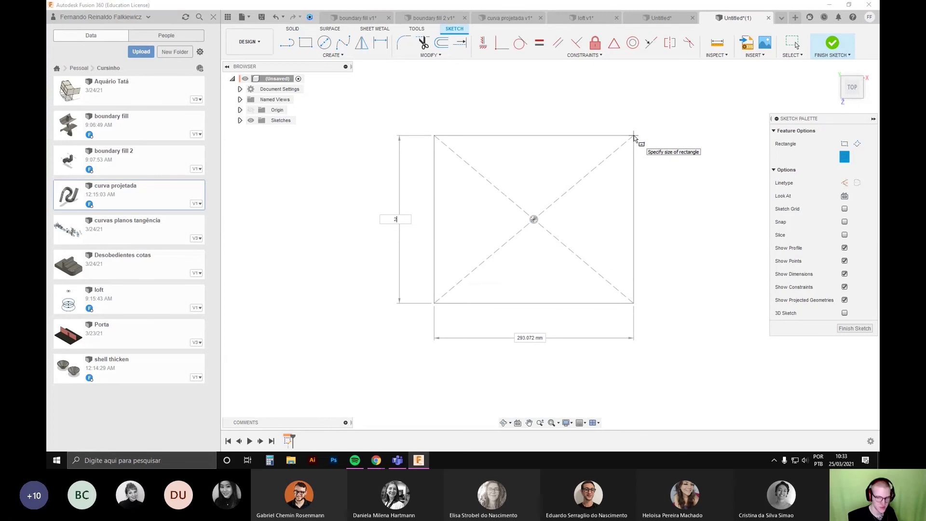
pyautogui.press('Tab')
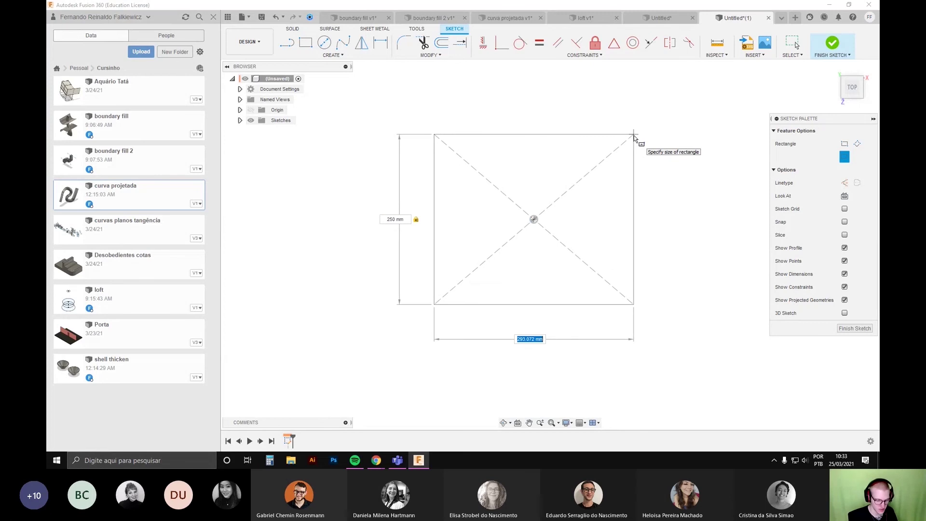
pyautogui.write('200')
pyautogui.press('Return')
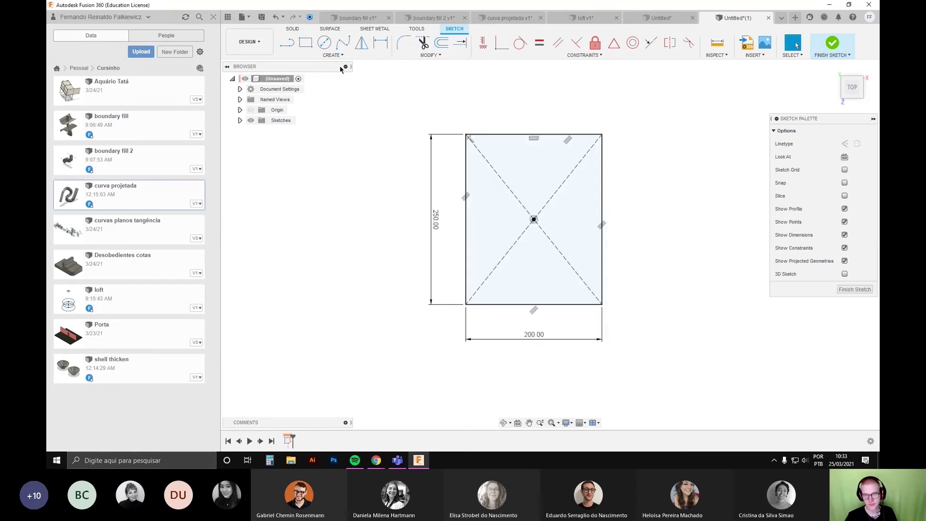
# Step: Draw a 250 mm circle centred on the rectangle's right side and trim its inner arc, the diagonals and the shared side
pyautogui.press('c')
pyautogui.click(602, 219)
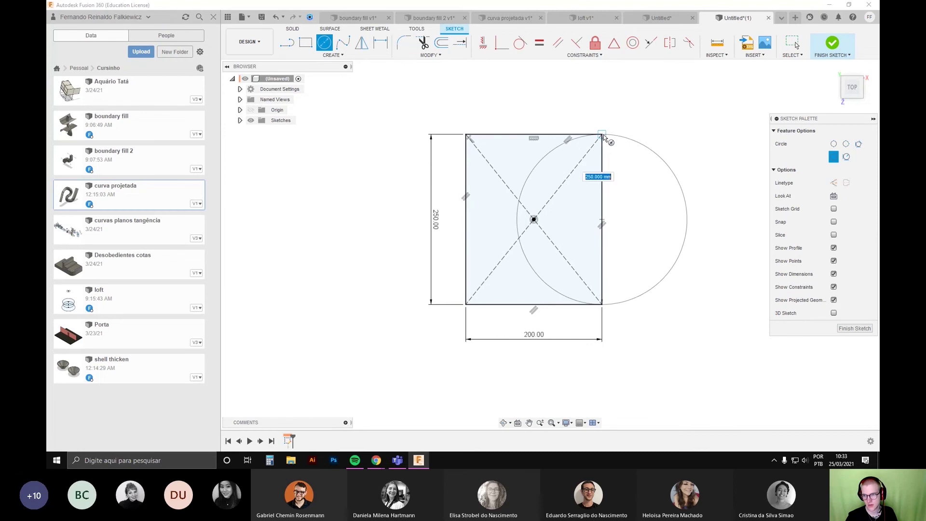
pyautogui.click(602, 134)
pyautogui.press('t')
pyautogui.click(523, 215)
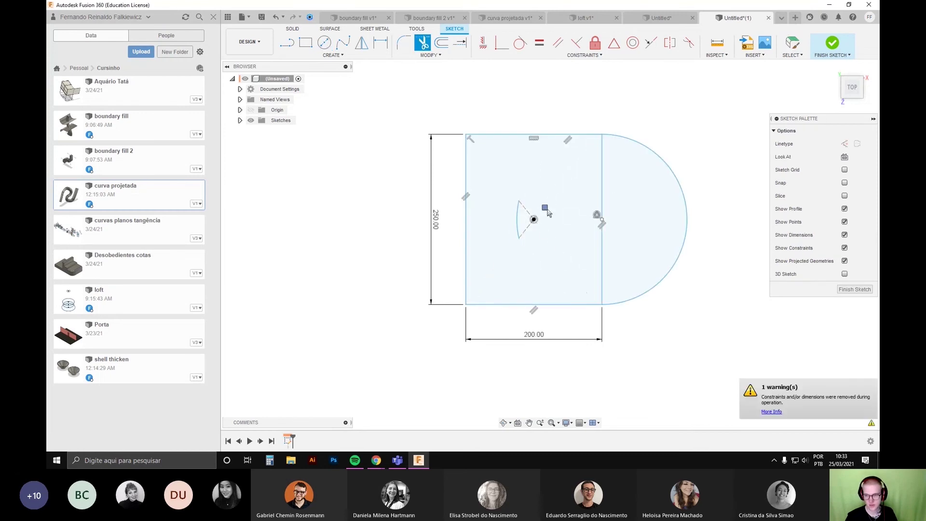
pyautogui.click(601, 222)
pyautogui.press('Escape')
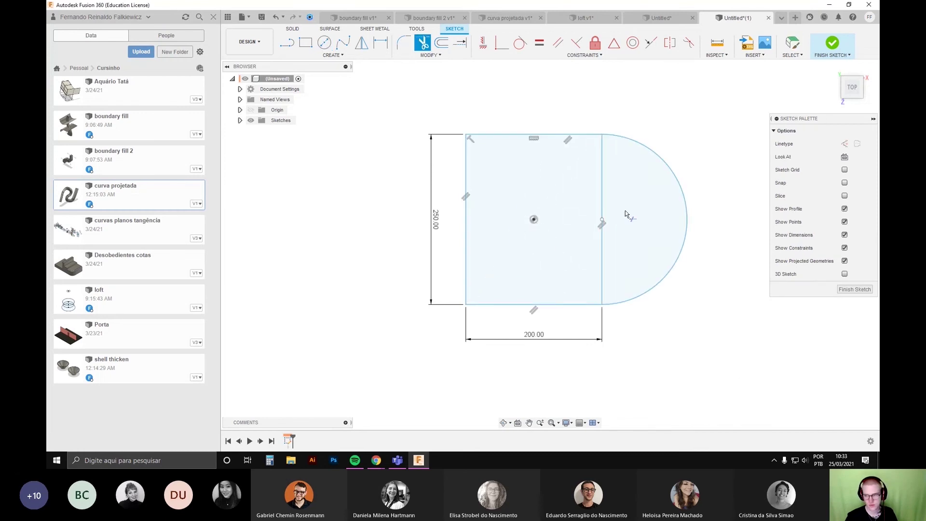
# Step: Start extruding the round-ended profile upward as a new body with a distance of 200 mm
pyautogui.click(607, 238)
pyautogui.press('e')
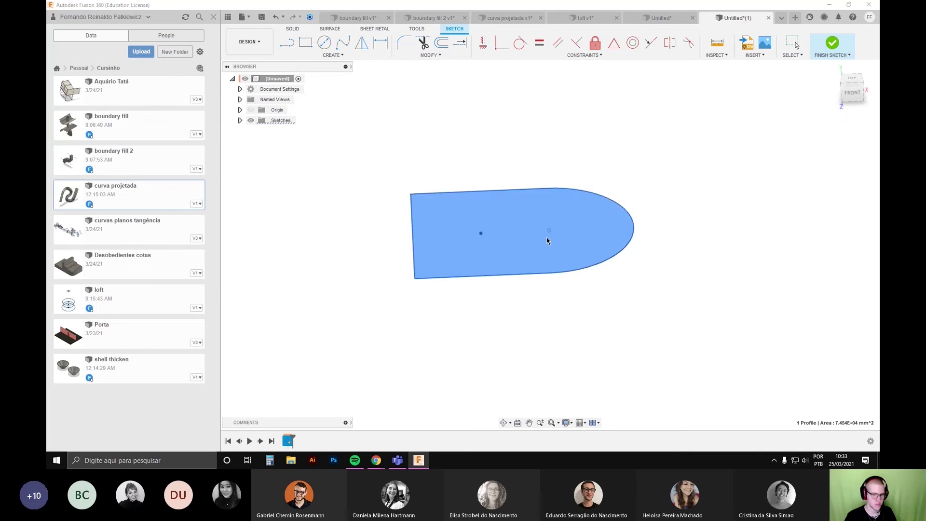
pyautogui.moveTo(523, 222); pyautogui.dragTo(517, 103)
pyautogui.moveTo(517, 103); pyautogui.dragTo(446, 192, button='middle')
pyautogui.scroll(2, 450, 165)
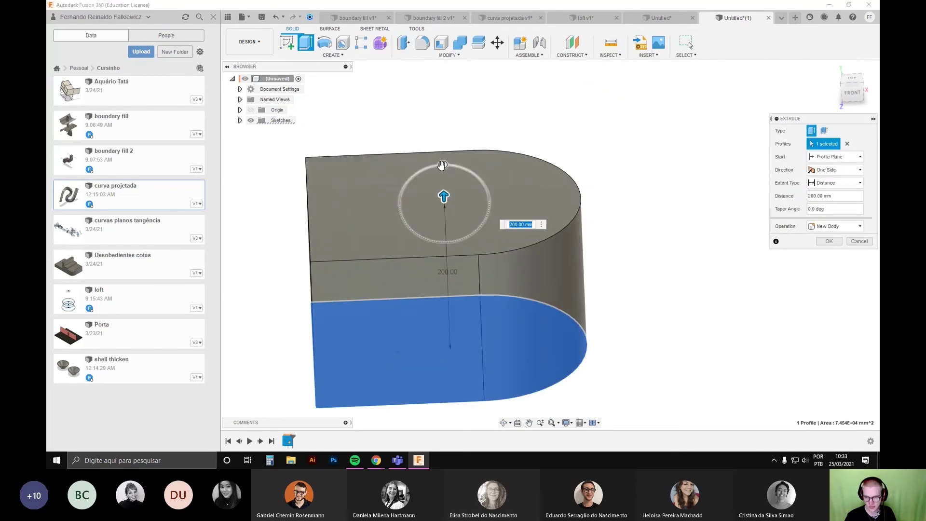
# Step: Taper the extrusion outward so its walls flare towards the top, adjust its height, and apply it
pyautogui.moveTo(444, 165); pyautogui.dragTo(474, 163)
pyautogui.moveTo(445, 195); pyautogui.dragTo(442, 160)
pyautogui.click(828, 243)
pyautogui.scroll(-3, 758, 250)
pyautogui.moveTo(729, 260); pyautogui.dragTo(705, 263, button='middle')
pyautogui.keyDown('shift'); pyautogui.moveTo(705, 262); pyautogui.dragTo(655, 309, button='middle'); pyautogui.keyUp('shift')
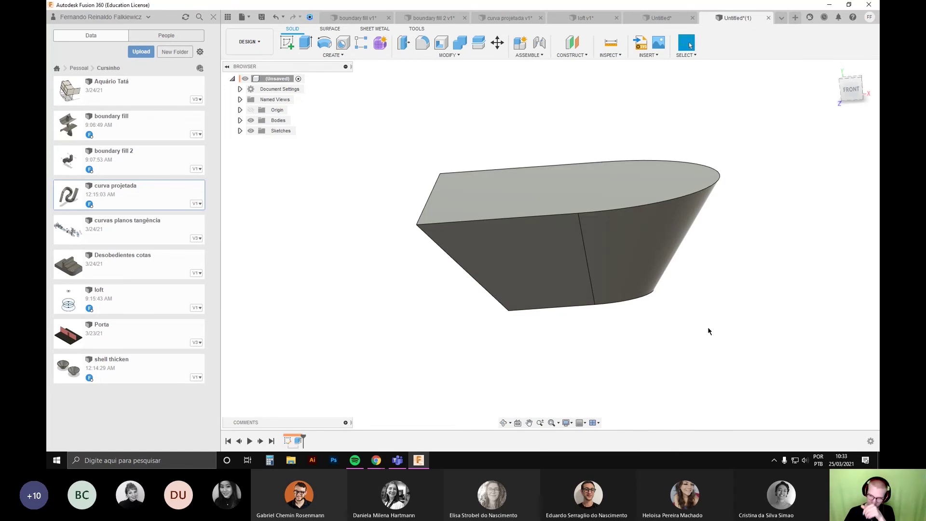
pyautogui.moveTo(709, 328); pyautogui.dragTo(711, 309, button='middle')
pyautogui.keyDown('shift'); pyautogui.moveTo(599, 324); pyautogui.dragTo(651, 315, button='middle'); pyautogui.keyUp('shift')
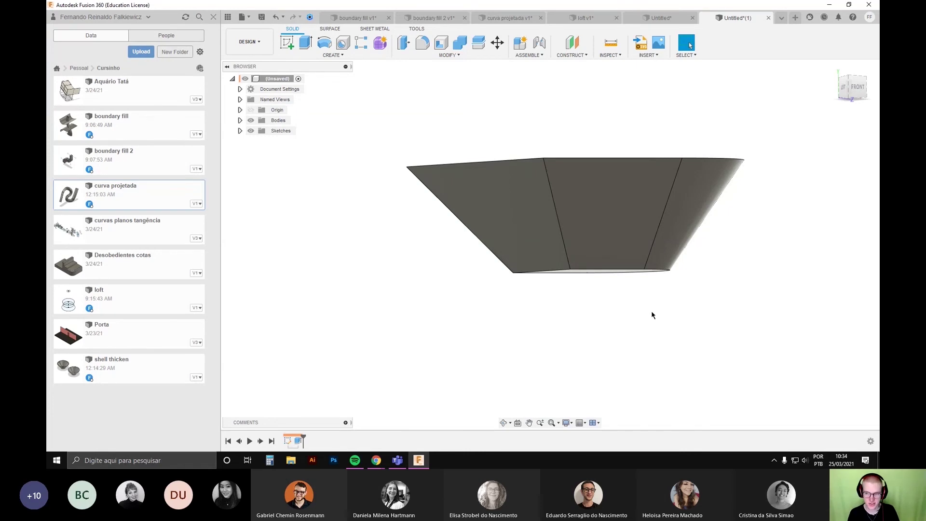
pyautogui.keyDown('shift'); pyautogui.moveTo(652, 313); pyautogui.dragTo(526, 328, button='middle'); pyautogui.keyUp('shift')
pyautogui.press('f')
pyautogui.click(452, 214)
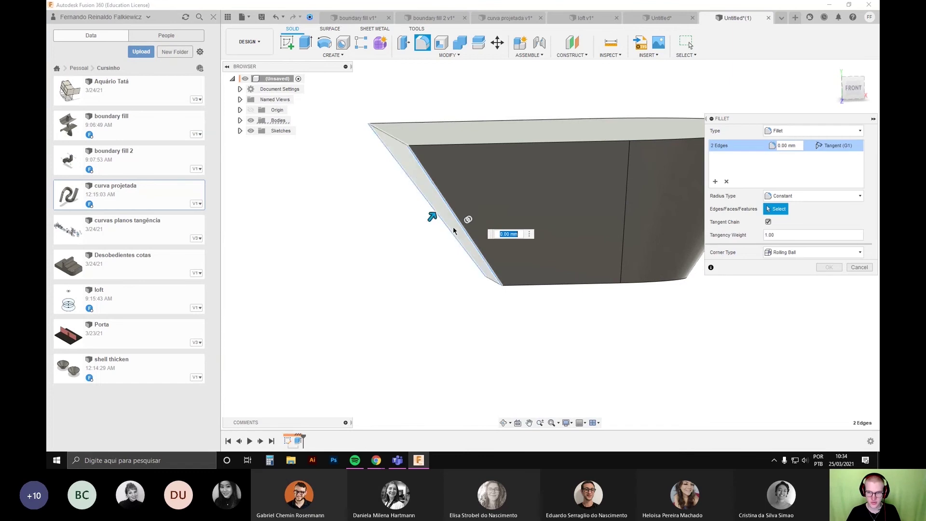
pyautogui.press('Escape')
# Step: Fillet the tangent chain of bottom edges along the straight sides and rounded end with a 180 mm radius
pyautogui.keyDown('shift'); pyautogui.moveTo(433, 217); pyautogui.dragTo(443, 313, button='middle'); pyautogui.keyUp('shift')
pyautogui.press('f')
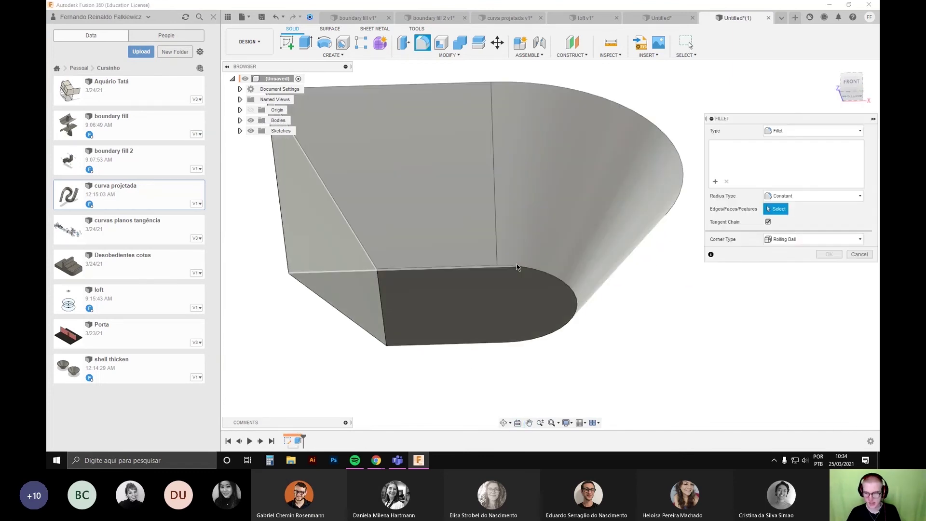
pyautogui.click(525, 269)
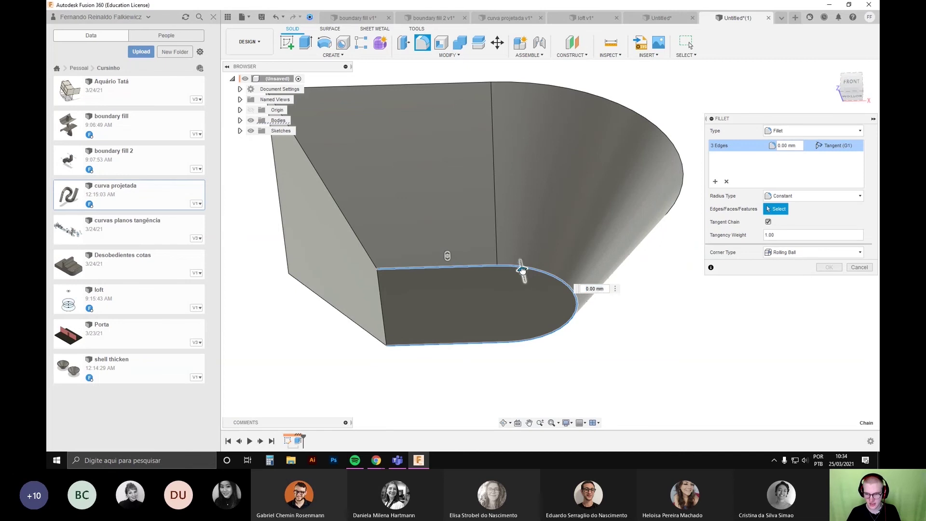
pyautogui.moveTo(521, 267); pyautogui.dragTo(522, 264)
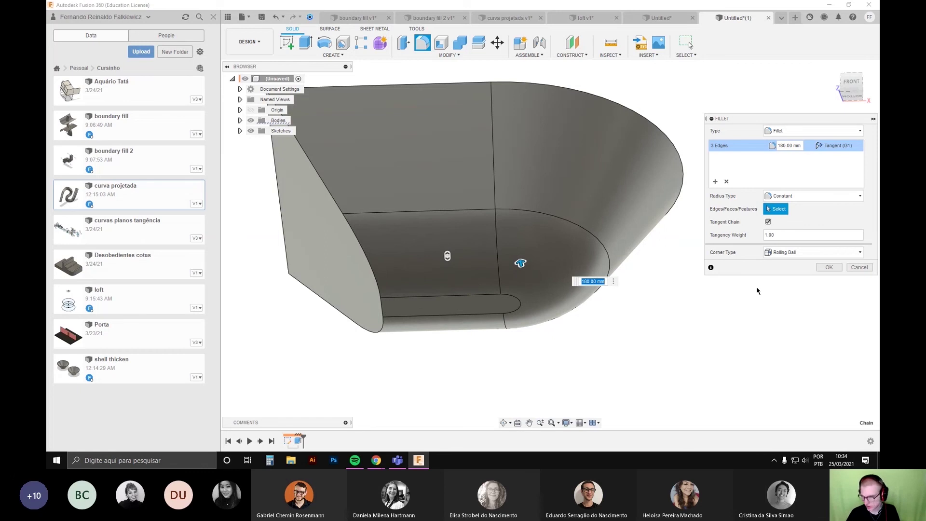
pyautogui.click(829, 268)
# Step: Shell the flared solid open through its large top face with an inside thickness of 10 mm
pyautogui.keyDown('shift'); pyautogui.moveTo(724, 269); pyautogui.dragTo(700, 329, button='middle'); pyautogui.keyUp('shift')
pyautogui.click(441, 42)
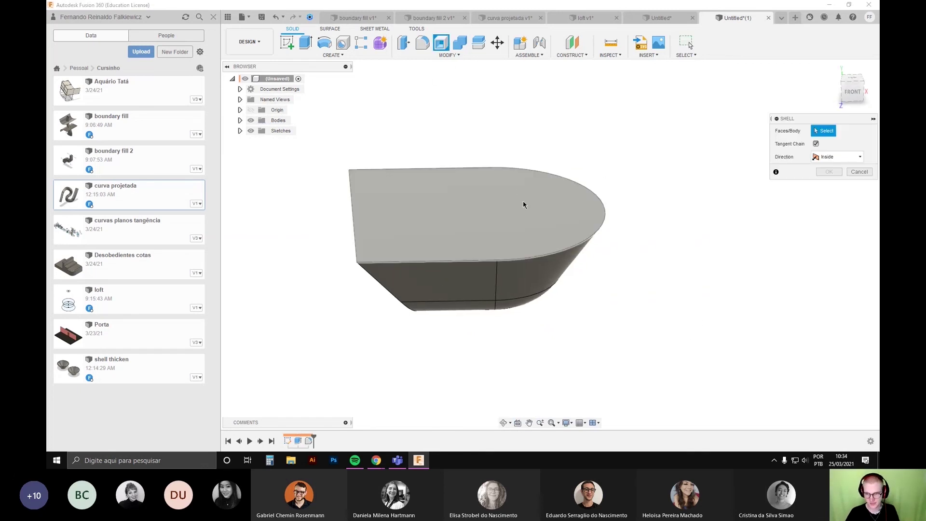
pyautogui.click(471, 202)
pyautogui.scroll(4, 456, 252)
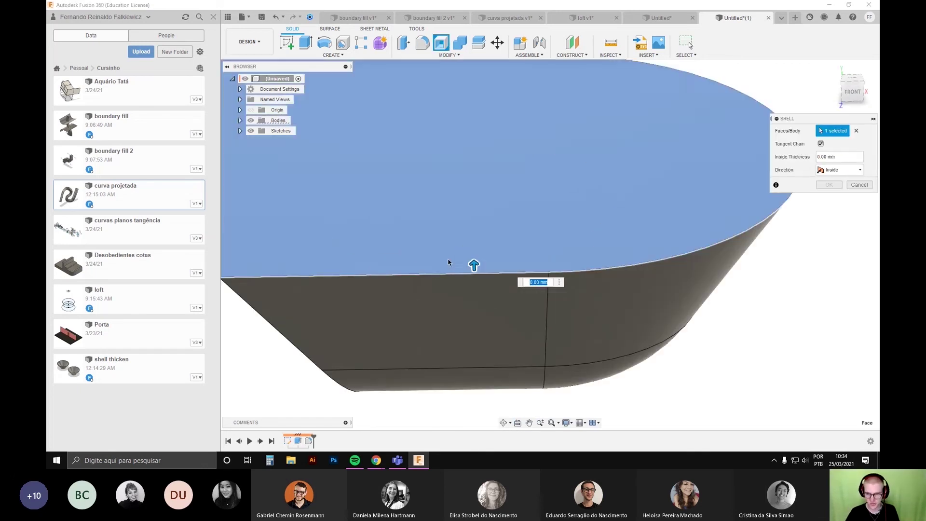
pyautogui.moveTo(476, 266); pyautogui.dragTo(476, 258)
pyautogui.scroll(-2, 477, 264)
pyautogui.keyDown('shift'); pyautogui.moveTo(468, 272); pyautogui.dragTo(514, 324, button='middle'); pyautogui.keyUp('shift')
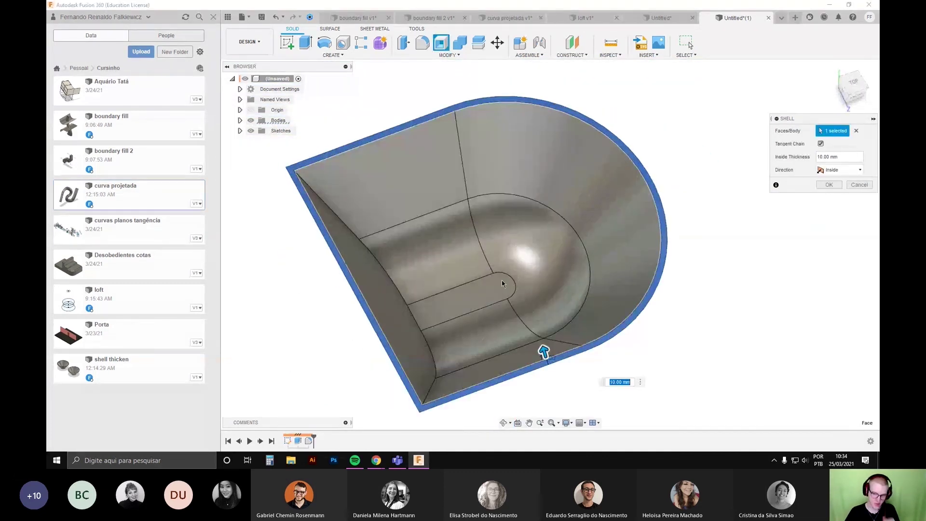
pyautogui.keyDown('shift'); pyautogui.moveTo(504, 283); pyautogui.dragTo(455, 233, button='middle'); pyautogui.keyUp('shift')
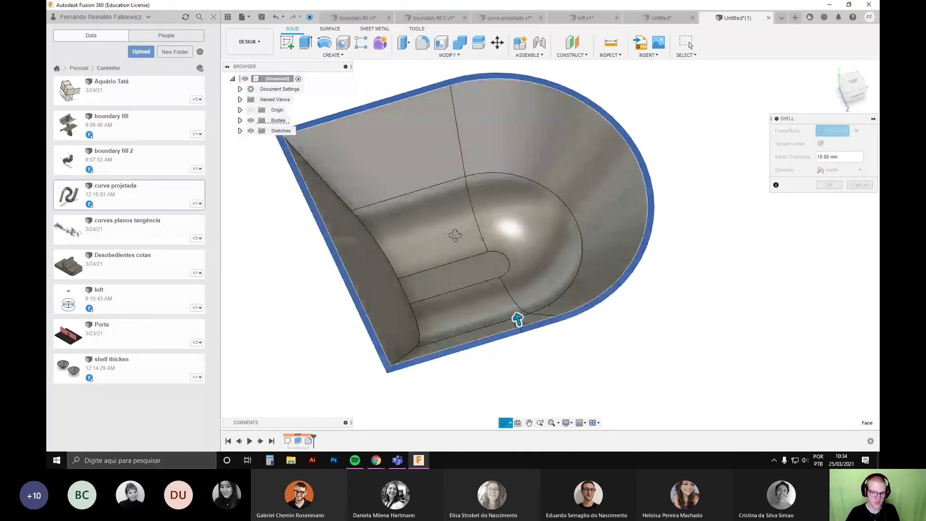
pyautogui.scroll(3, 517, 285)
pyautogui.moveTo(519, 304)
pyautogui.keyDown('shift'); pyautogui.mouseDown(button='middle')
pyautogui.moveTo(516, 286)
pyautogui.moveTo(519, 298)
pyautogui.mouseUp(button='middle'); pyautogui.keyUp('shift')
pyautogui.scroll(-2, 522, 305)
pyautogui.keyDown('shift'); pyautogui.moveTo(525, 354); pyautogui.dragTo(530, 328, button='middle'); pyautogui.keyUp('shift')
pyautogui.click(825, 184)
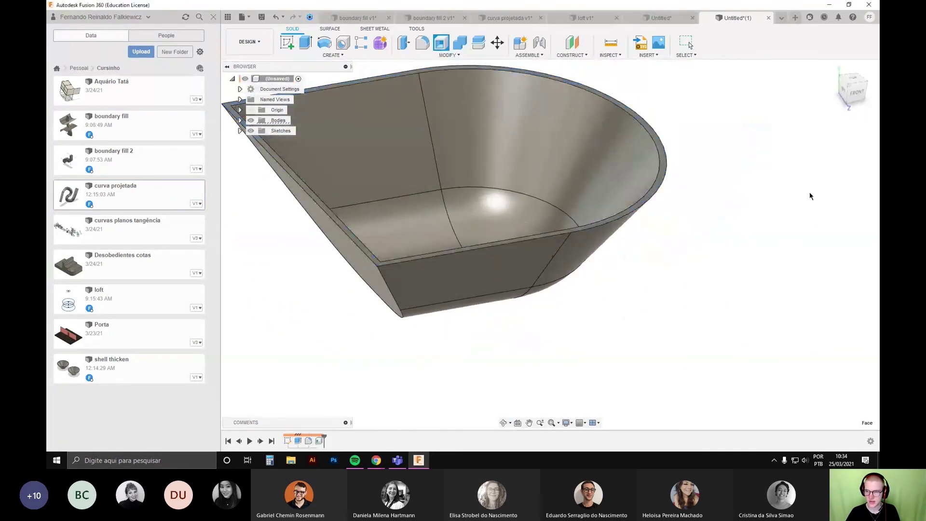
# Step: Suppress the bottom-edge fillet feature that comes before the shell in the design history
pyautogui.scroll(-3, 610, 304)
pyautogui.keyDown('shift'); pyautogui.moveTo(610, 306); pyautogui.dragTo(553, 369, button='middle'); pyautogui.keyUp('shift')
pyautogui.scroll(5, 483, 367)
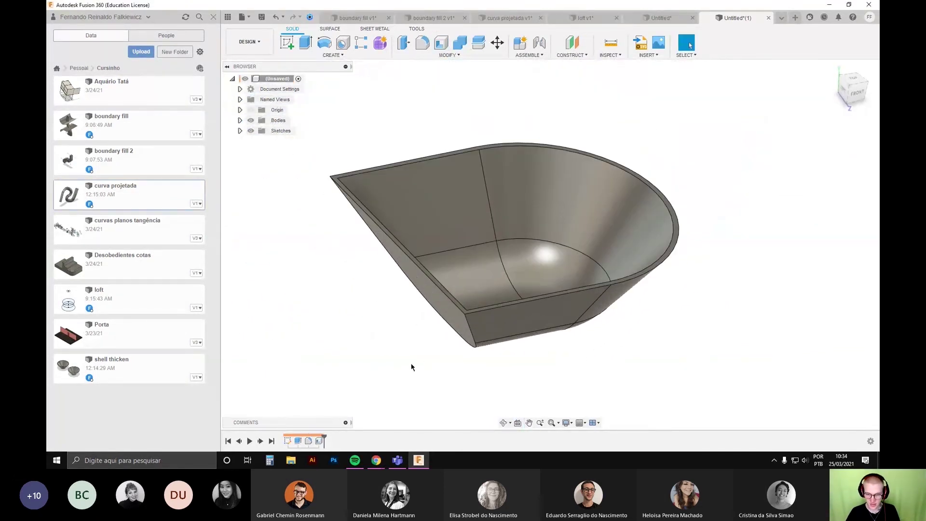
pyautogui.rightClick(306, 441)
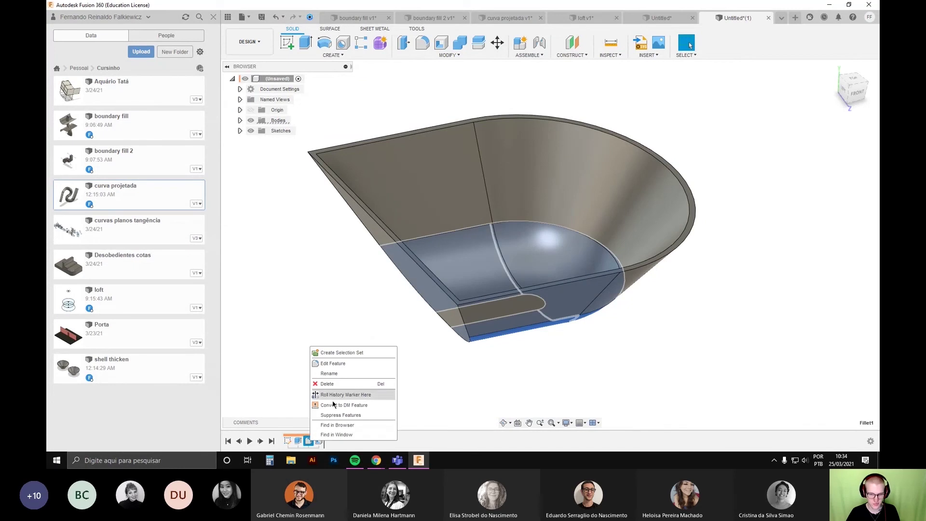
pyautogui.click(356, 416)
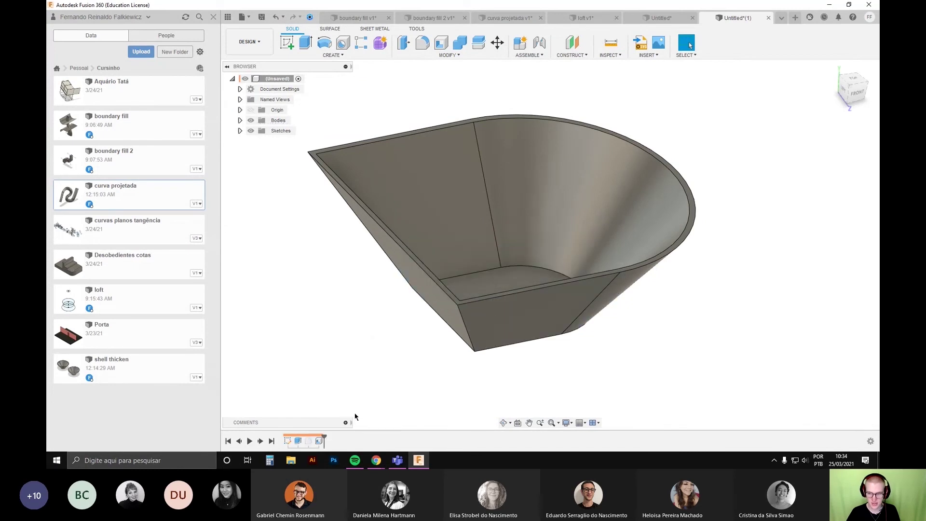
# Step: Examine the sharp inner floor edges and the outer bottom edges of the shelled body
pyautogui.click(504, 422)
pyautogui.moveTo(550, 381)
pyautogui.mouseDown()
pyautogui.moveTo(547, 343)
pyautogui.moveTo(547, 386)
pyautogui.mouseUp()
pyautogui.scroll(5, 571, 275)
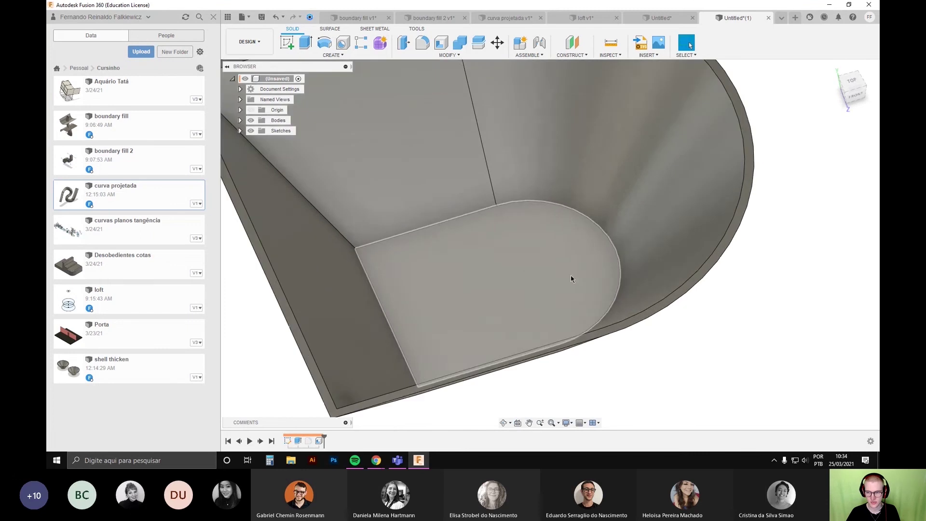
pyautogui.scroll(-4, 705, 343)
pyautogui.scroll(3, 593, 295)
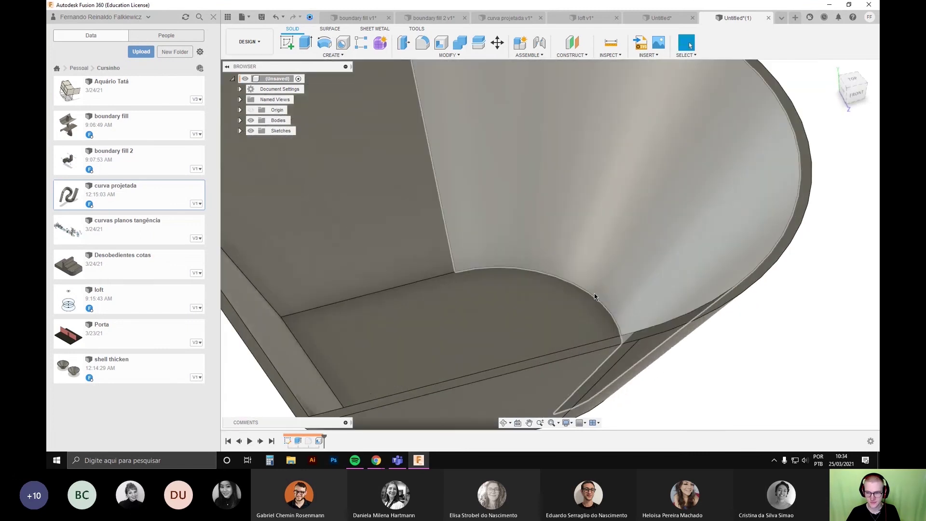
pyautogui.moveTo(710, 365); pyautogui.dragTo(644, 319, button='middle')
pyautogui.scroll(-4, 604, 282)
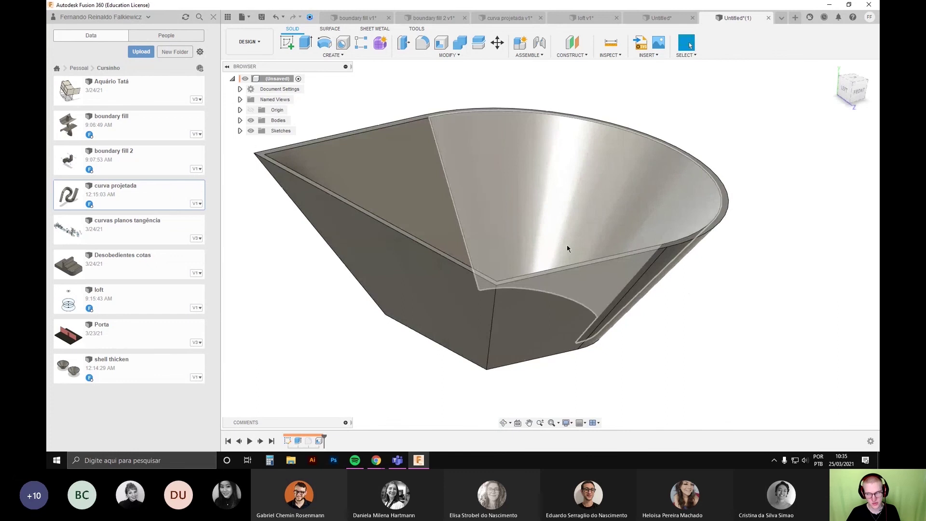
pyautogui.keyDown('shift'); pyautogui.moveTo(568, 248); pyautogui.dragTo(711, 372, button='middle'); pyautogui.keyUp('shift')
pyautogui.keyDown('shift'); pyautogui.moveTo(650, 378); pyautogui.dragTo(503, 338, button='middle'); pyautogui.keyUp('shift')
pyautogui.scroll(3, 502, 344)
pyautogui.scroll(-3, 511, 339)
pyautogui.scroll(2, 464, 289)
pyautogui.scroll(-2, 504, 346)
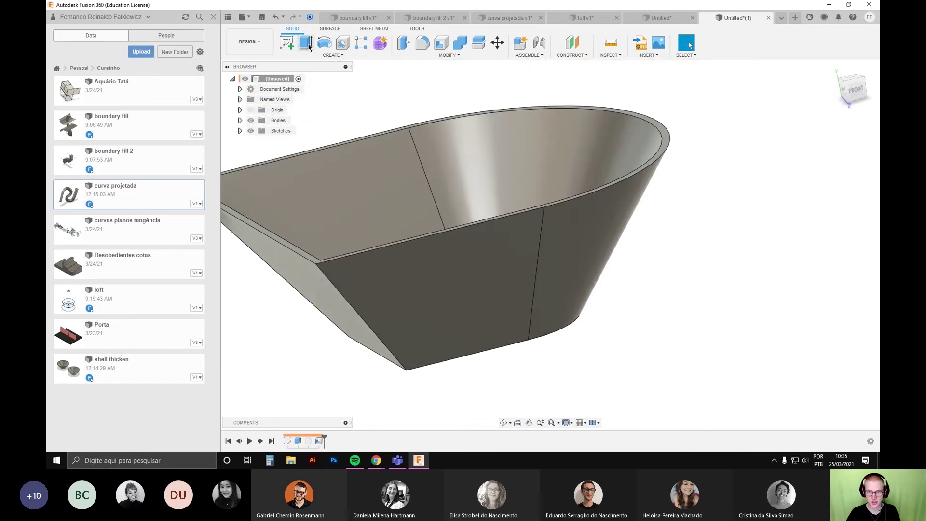
# Step: Start a fillet on the tangent chain of outer bottom edges, trying a 200 mm radius and then reducing it to 10 mm
pyautogui.press('f')
pyautogui.scroll(3, 530, 342)
pyautogui.click(547, 342)
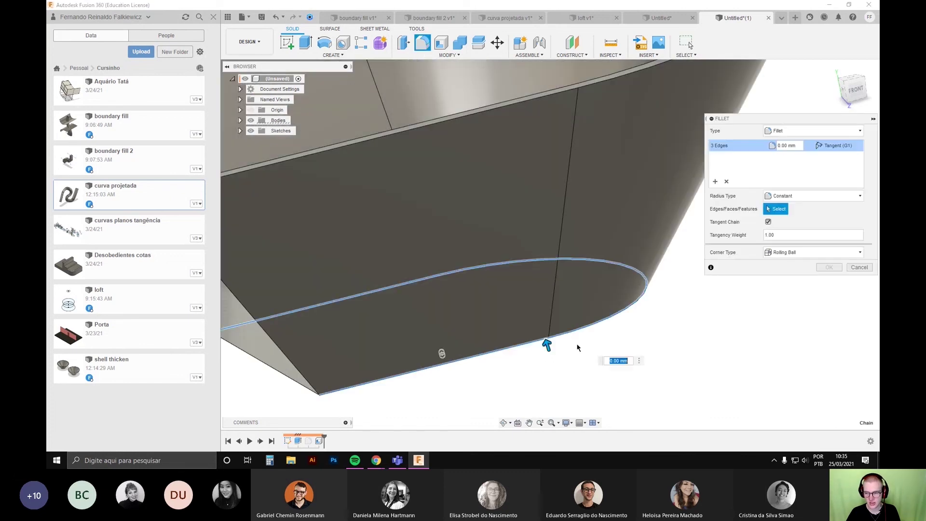
pyautogui.scroll(5, 548, 346)
pyautogui.moveTo(516, 292); pyautogui.dragTo(503, 255)
pyautogui.moveTo(531, 328)
pyautogui.keyDown('shift'); pyautogui.mouseDown(button='middle')
pyautogui.moveTo(542, 320)
pyautogui.moveTo(544, 274)
pyautogui.moveTo(538, 341)
pyautogui.moveTo(514, 338)
pyautogui.moveTo(536, 333)
pyautogui.mouseUp(button='middle'); pyautogui.keyUp('shift')
pyautogui.scroll(-3, 542, 320)
pyautogui.scroll(-3, 539, 280)
pyautogui.scroll(3, 474, 274)
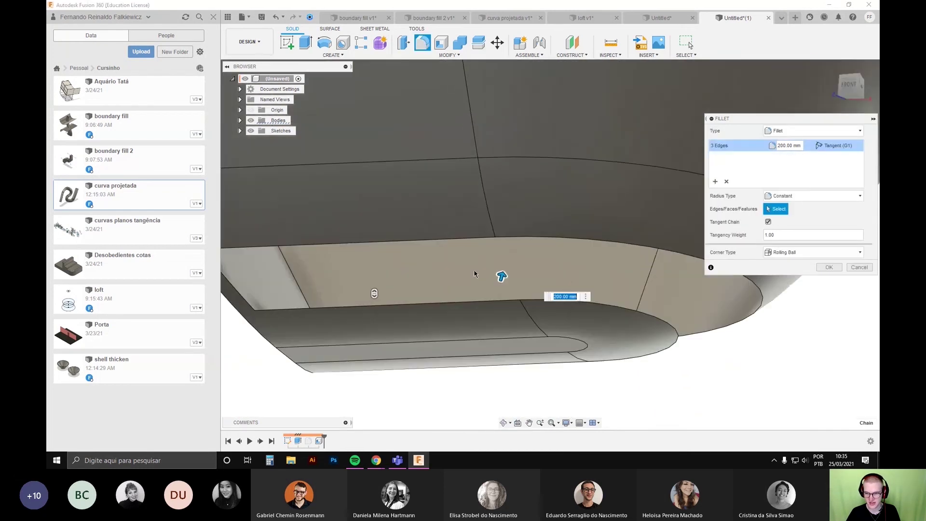
pyautogui.moveTo(500, 282); pyautogui.dragTo(490, 301)
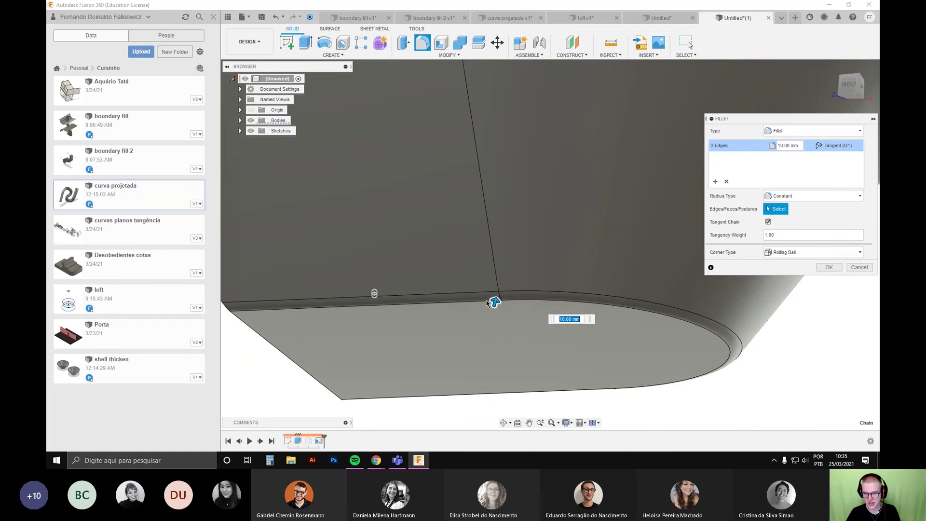
# Step: Add the inner floor edges as a second fillet set with a 7.5 mm radius and apply the fillet
pyautogui.scroll(-3, 457, 330)
pyautogui.keyDown('shift'); pyautogui.moveTo(449, 333); pyautogui.dragTo(351, 405, button='middle'); pyautogui.keyUp('shift')
pyautogui.scroll(3, 412, 309)
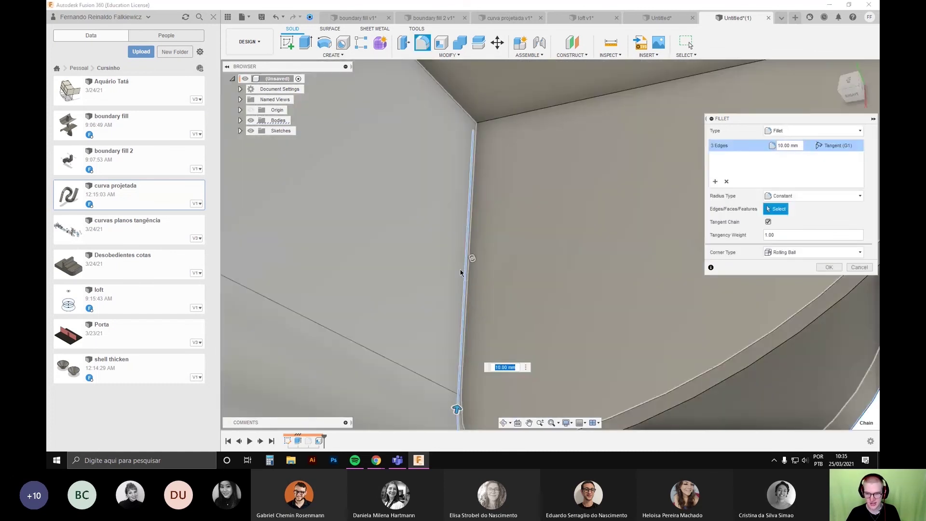
pyautogui.click(715, 181)
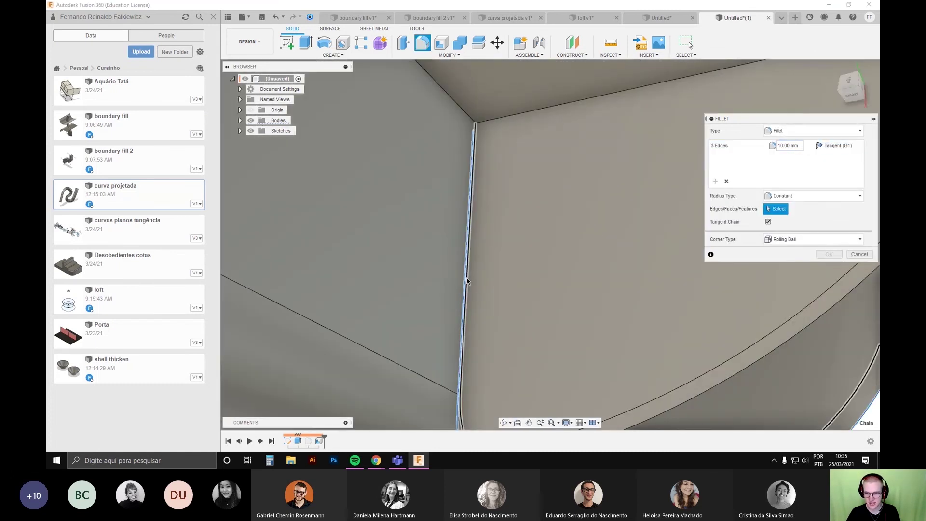
pyautogui.click(467, 282)
pyautogui.scroll(2, 468, 269)
pyautogui.scroll(-3, 466, 261)
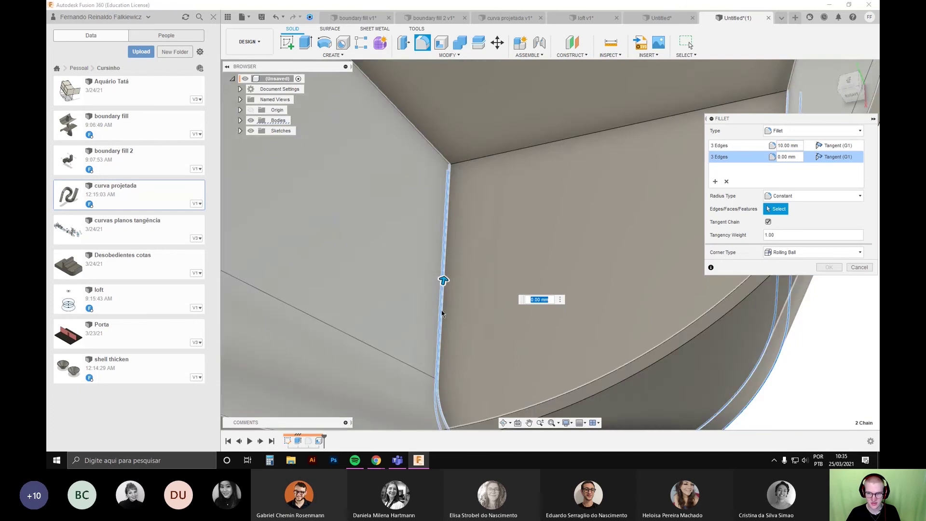
pyautogui.keyDown('shift'); pyautogui.moveTo(442, 310); pyautogui.dragTo(441, 291, button='middle'); pyautogui.keyUp('shift')
pyautogui.scroll(4, 441, 291)
pyautogui.moveTo(471, 310); pyautogui.dragTo(471, 301)
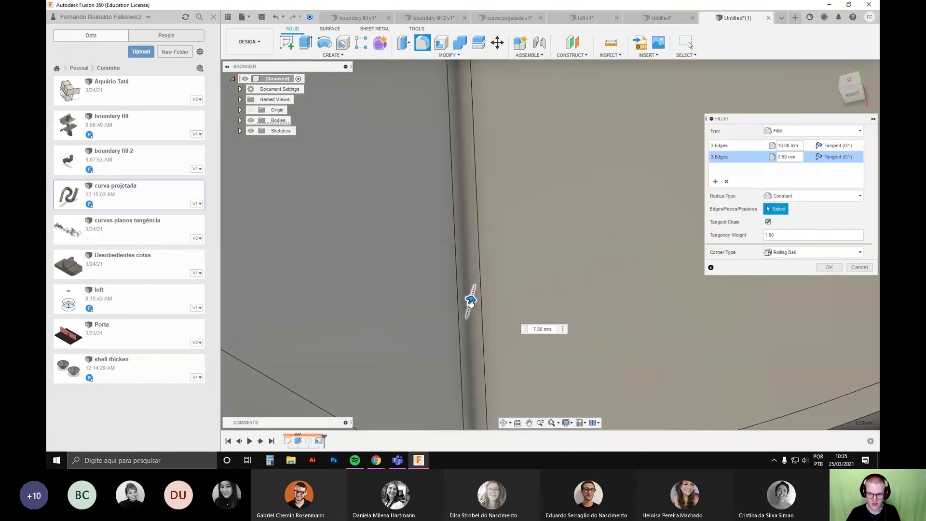
pyautogui.scroll(-6, 472, 303)
pyautogui.scroll(2, 441, 326)
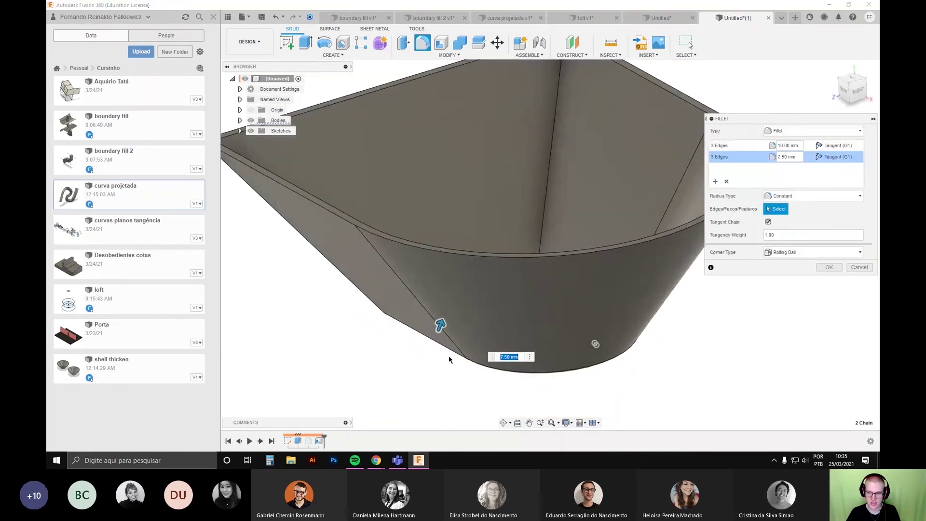
pyautogui.keyDown('shift'); pyautogui.moveTo(449, 359); pyautogui.dragTo(638, 377, button='middle'); pyautogui.keyUp('shift')
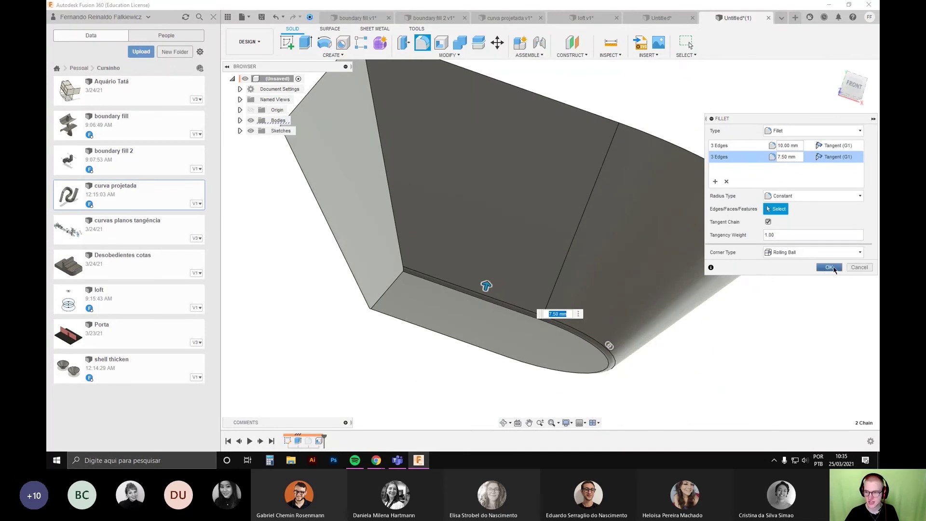
pyautogui.click(830, 268)
# Step: Edit the shell feature and set its inside thickness to 1 mm to compare the inner and outer bottom edges
pyautogui.keyDown('shift'); pyautogui.moveTo(721, 310); pyautogui.dragTo(697, 356, button='middle'); pyautogui.keyUp('shift')
pyautogui.scroll(6, 676, 372)
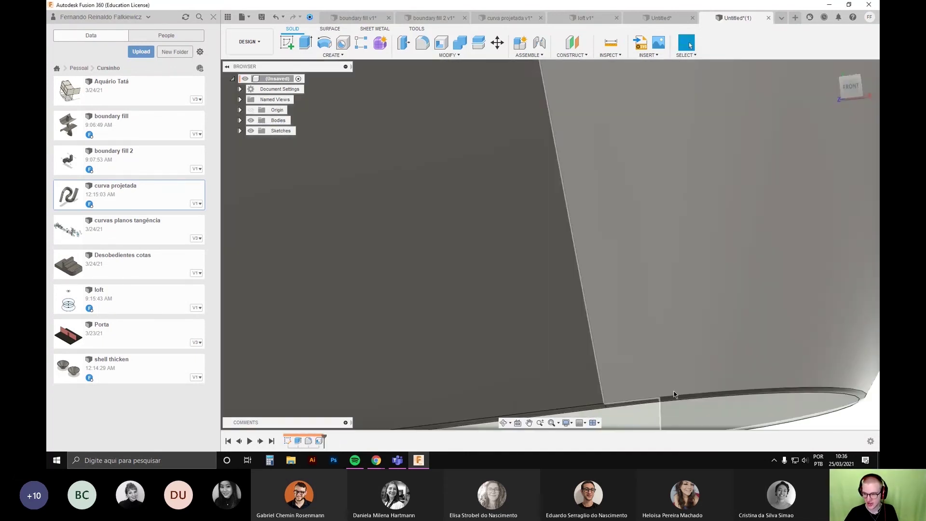
pyautogui.keyDown('shift'); pyautogui.moveTo(674, 395); pyautogui.dragTo(526, 286, button='middle'); pyautogui.keyUp('shift')
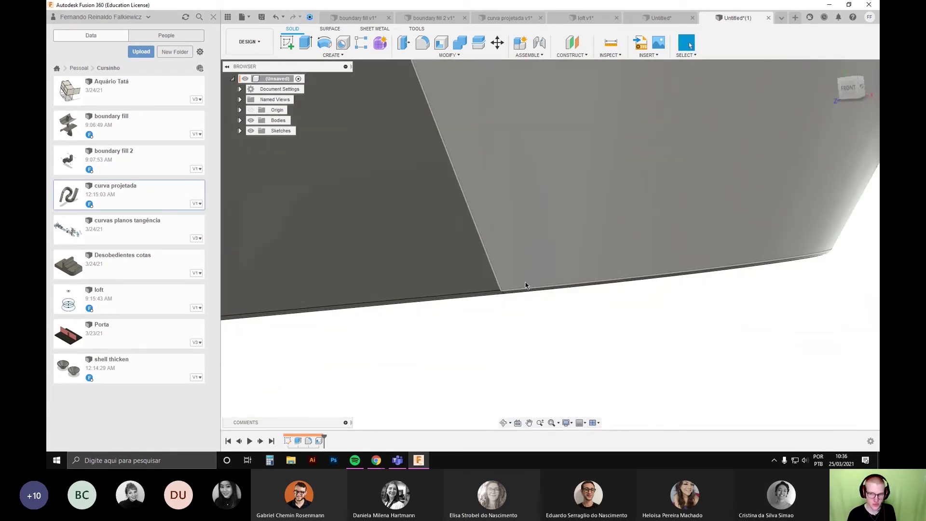
pyautogui.keyDown('shift'); pyautogui.moveTo(537, 300); pyautogui.dragTo(487, 364, button='middle'); pyautogui.keyUp('shift')
pyautogui.scroll(-3, 527, 295)
pyautogui.keyDown('shift'); pyautogui.moveTo(486, 324); pyautogui.dragTo(453, 343, button='middle'); pyautogui.keyUp('shift')
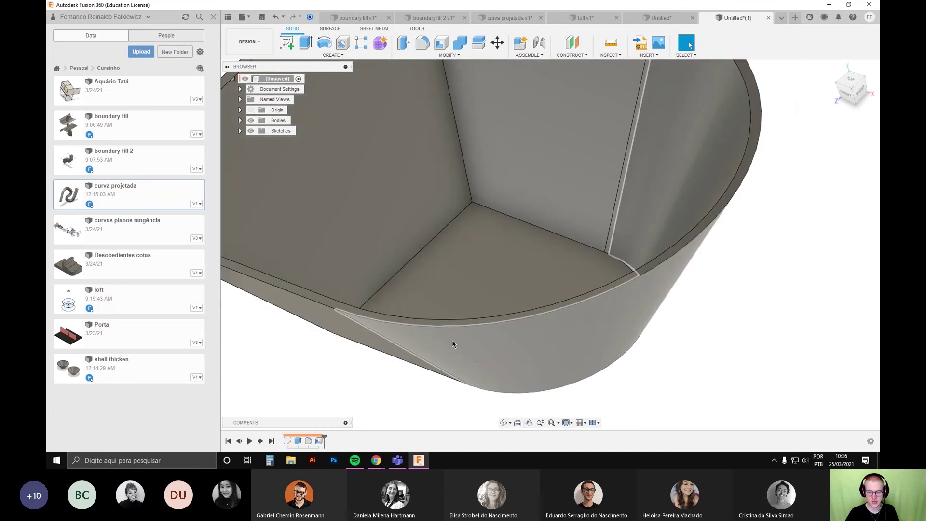
pyautogui.doubleClick(319, 441)
pyautogui.moveTo(335, 295); pyautogui.dragTo(332, 301)
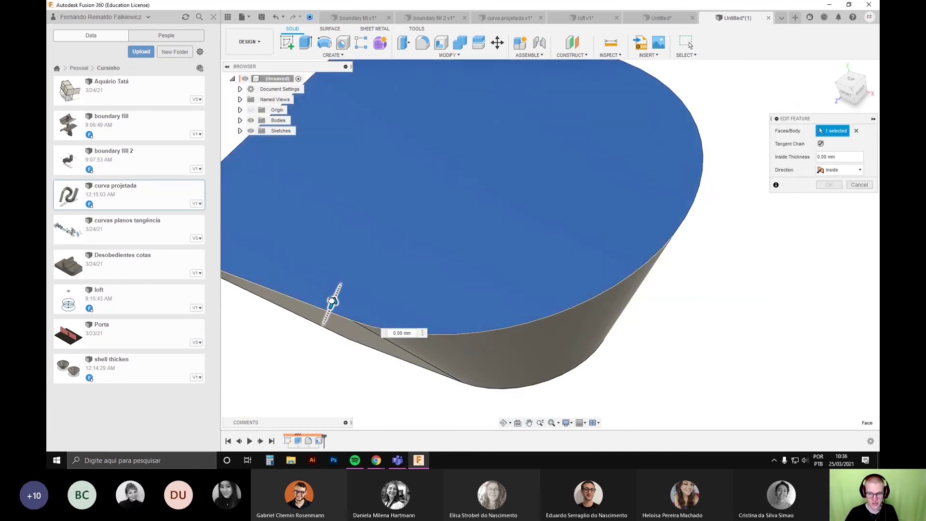
pyautogui.write('1')
pyautogui.press('Return')
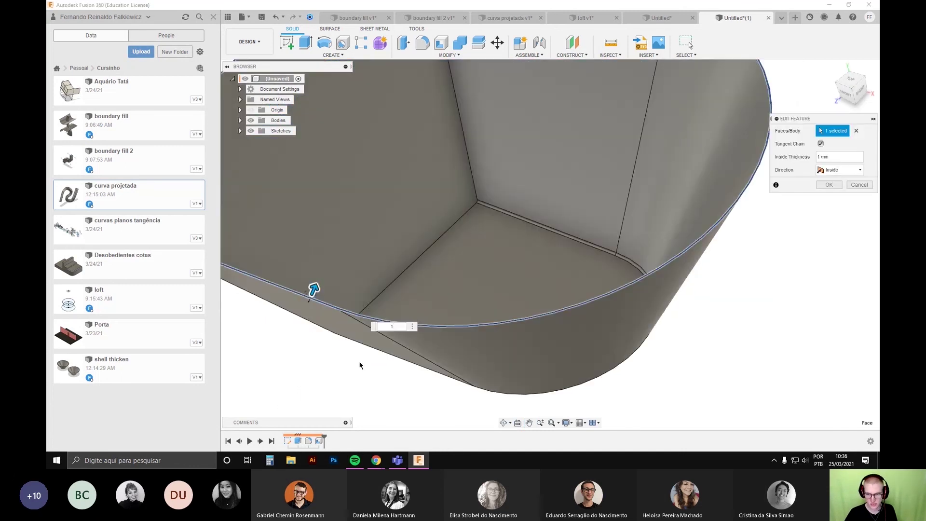
pyautogui.keyDown('shift'); pyautogui.moveTo(542, 332); pyautogui.dragTo(514, 331, button='middle'); pyautogui.keyUp('shift')
pyautogui.moveTo(444, 331); pyautogui.dragTo(427, 342, button='middle')
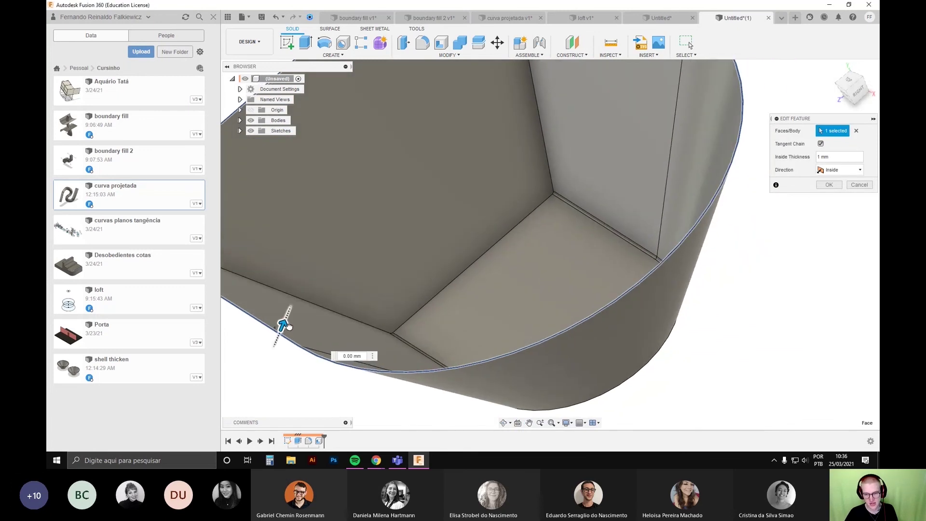
# Step: Increase the shell's inside thickness to 60 mm, apply it, and inspect the outer bottom fillet from below
pyautogui.moveTo(288, 327); pyautogui.dragTo(329, 287)
pyautogui.keyDown('shift'); pyautogui.moveTo(433, 307); pyautogui.dragTo(797, 255, button='middle'); pyautogui.keyUp('shift')
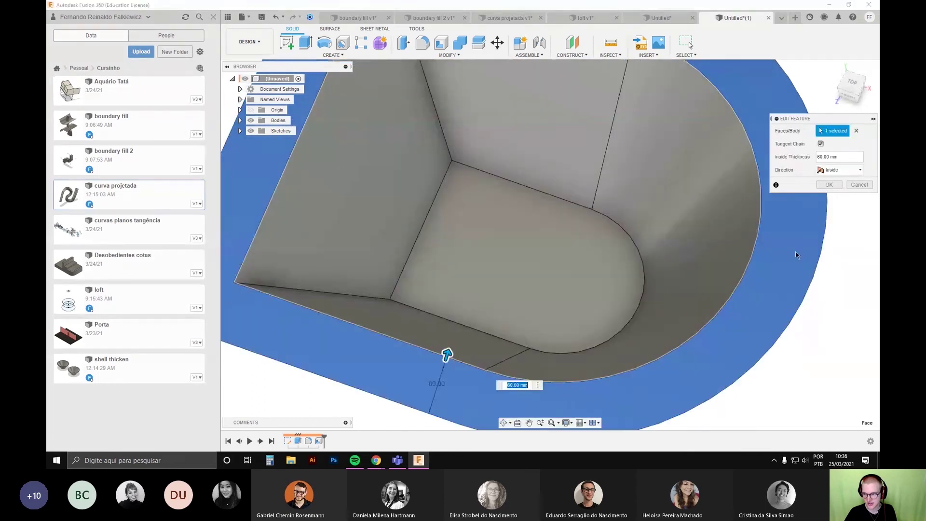
pyautogui.click(830, 186)
pyautogui.scroll(-3, 602, 311)
pyautogui.keyDown('shift'); pyautogui.moveTo(601, 310); pyautogui.dragTo(509, 343, button='middle'); pyautogui.keyUp('shift')
pyautogui.scroll(5, 432, 305)
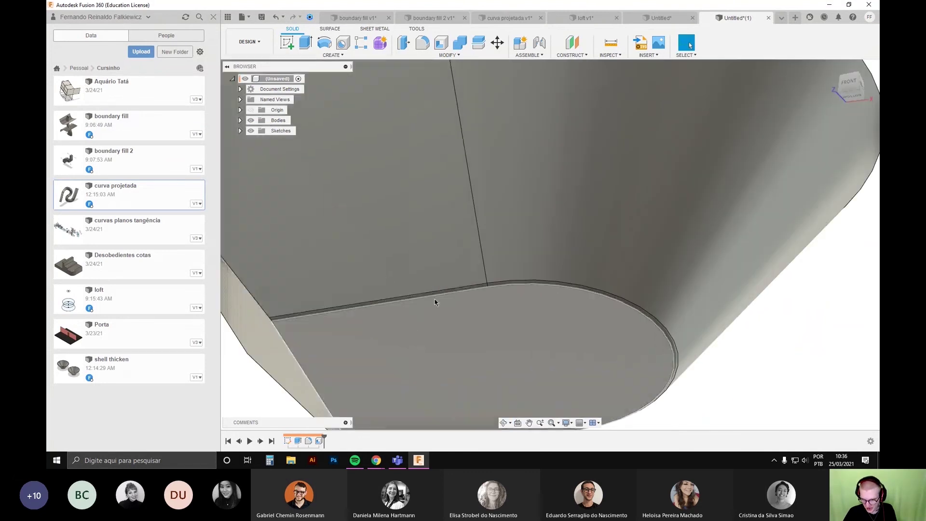
pyautogui.scroll(-3, 425, 310)
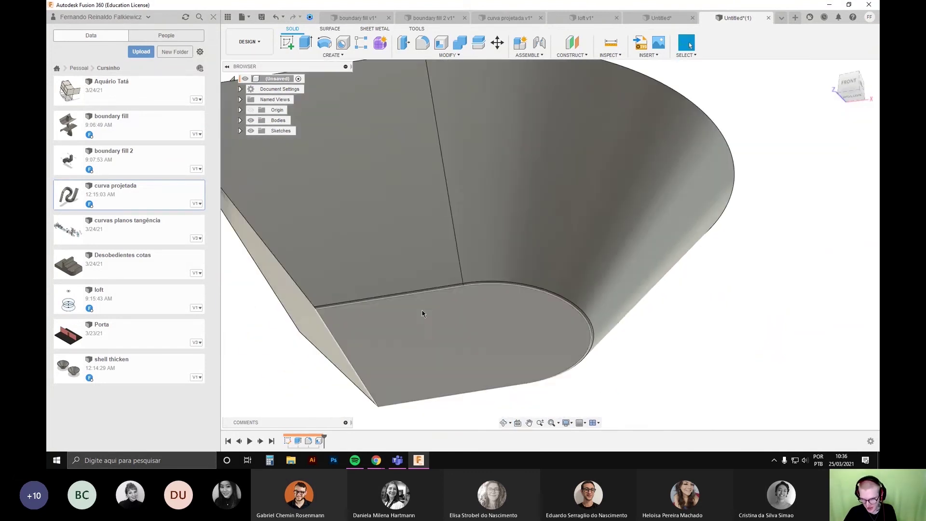
pyautogui.keyDown('shift'); pyautogui.moveTo(424, 311); pyautogui.dragTo(521, 212, button='middle'); pyautogui.keyUp('shift')
pyautogui.moveTo(495, 320); pyautogui.dragTo(477, 149, button='middle')
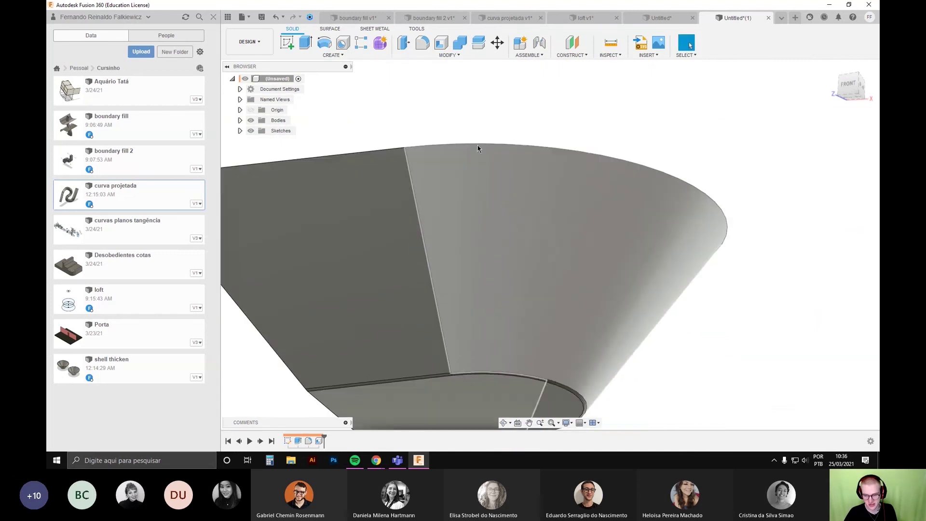
# Step: Set the shell's inside thickness back to 10 mm and apply the edit
pyautogui.scroll(-3, 622, 337)
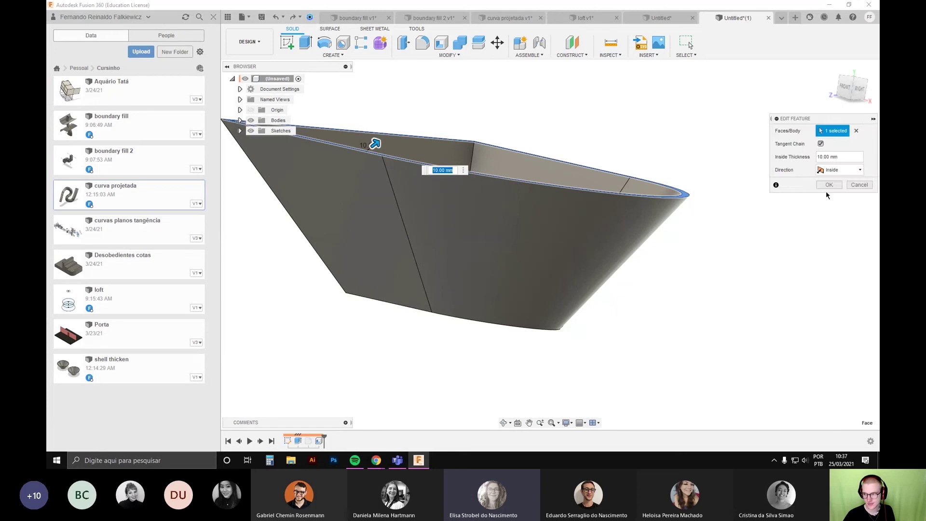
pyautogui.click(829, 185)
pyautogui.keyDown('shift'); pyautogui.moveTo(606, 348); pyautogui.dragTo(593, 330, button='middle'); pyautogui.keyUp('shift')
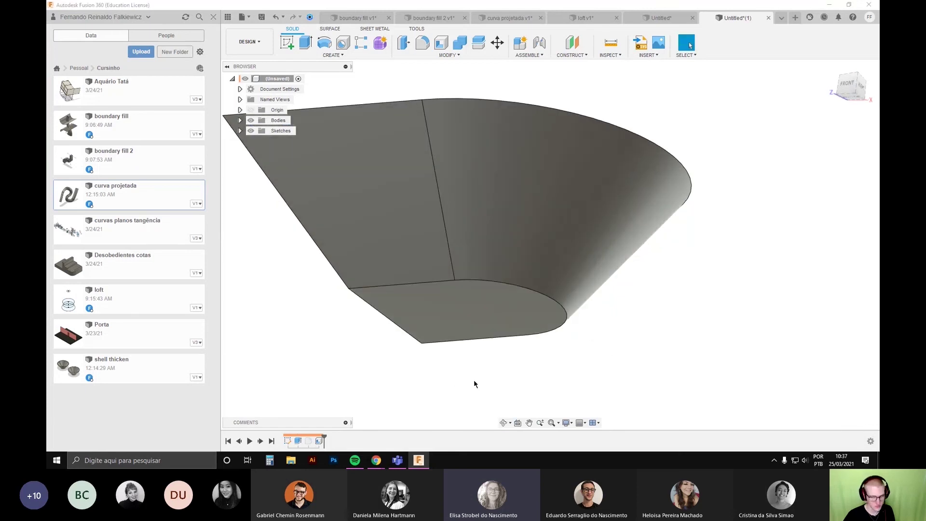
pyautogui.press('f')
pyautogui.click(563, 306)
pyautogui.scroll(5, 565, 294)
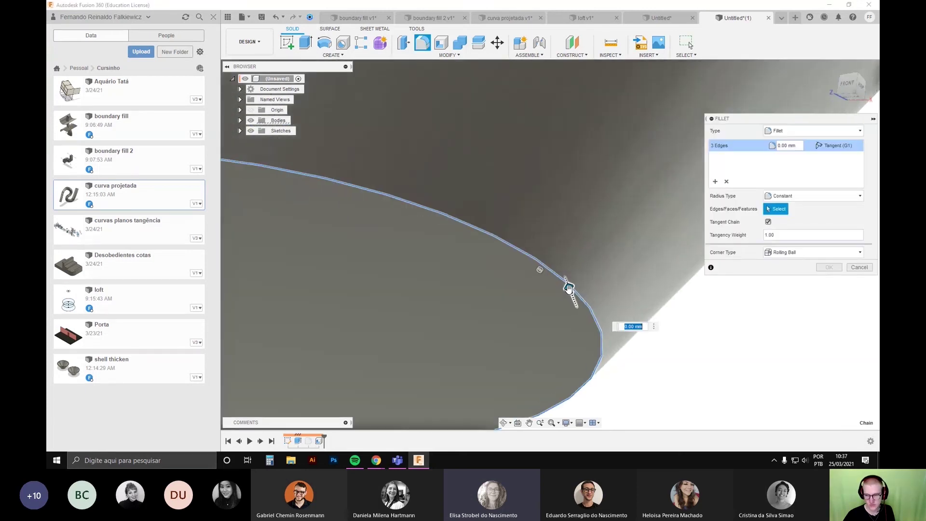
pyautogui.moveTo(570, 288); pyautogui.dragTo(567, 286)
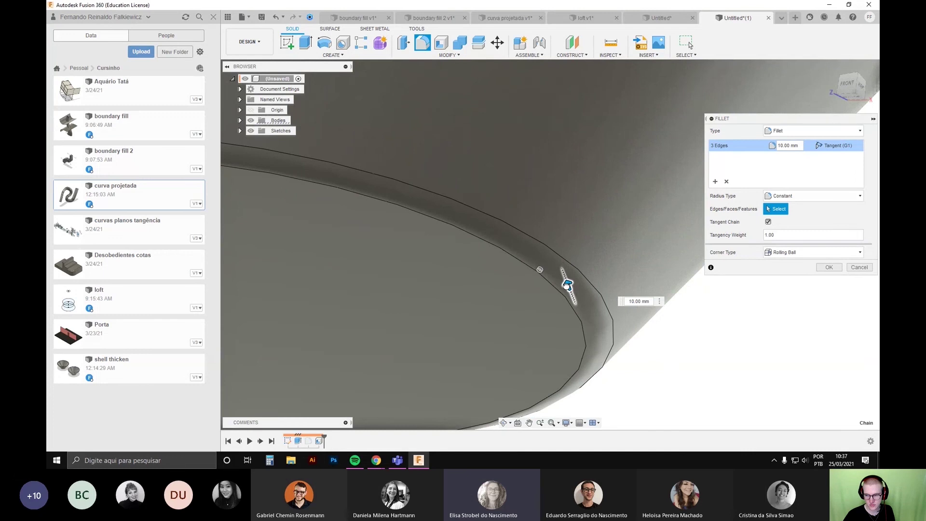
pyautogui.scroll(-5, 575, 299)
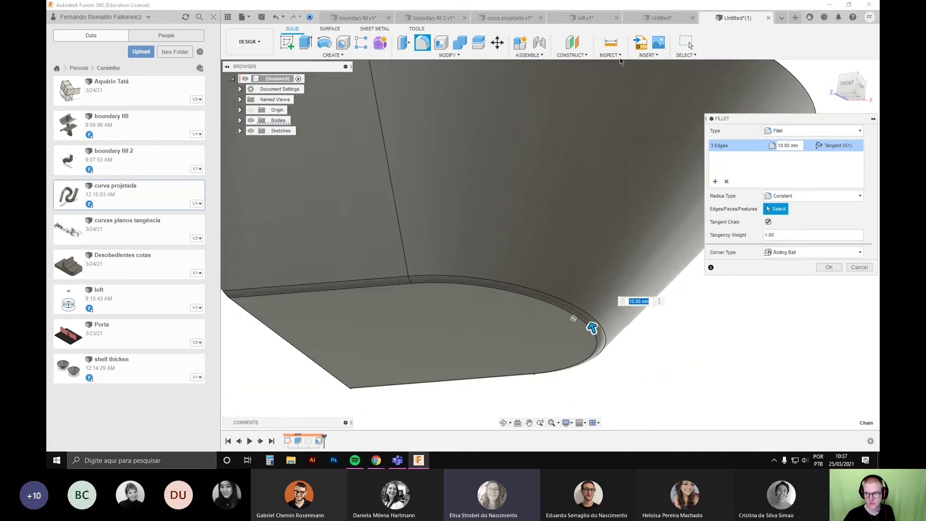
pyautogui.press('Return')
# Step: Create a section analysis of the shelled body along the front-facing origin plane and view the cut from the front
pyautogui.click(611, 55)
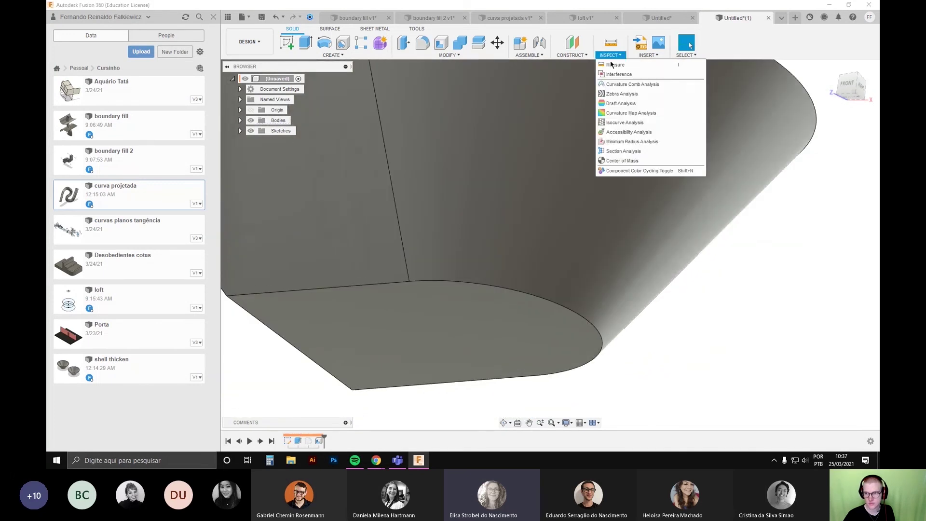
pyautogui.click(623, 152)
pyautogui.scroll(-3, 644, 272)
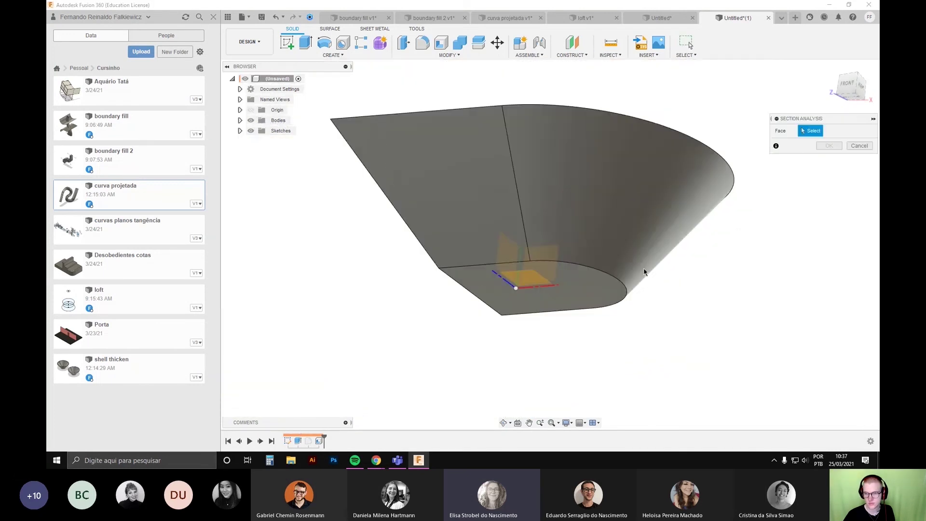
pyautogui.click(570, 260)
pyautogui.click(829, 211)
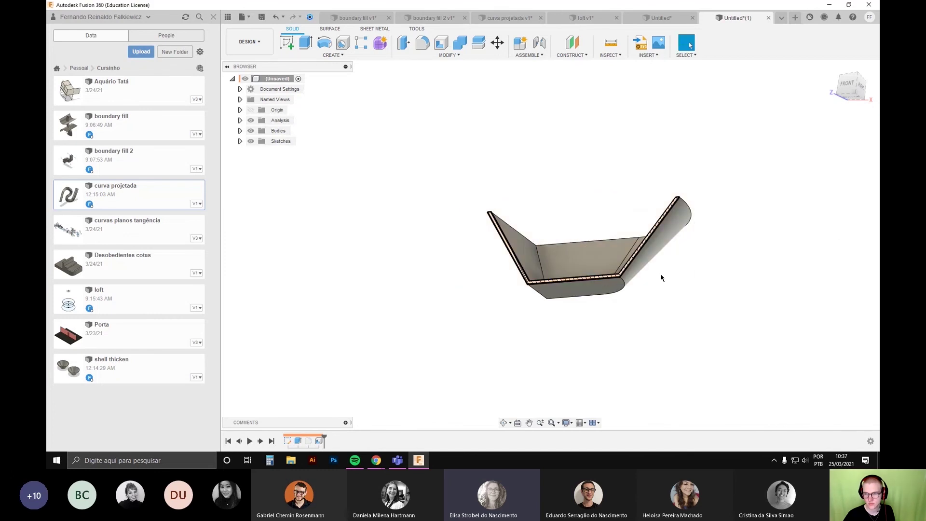
pyautogui.keyDown('shift'); pyautogui.moveTo(661, 274); pyautogui.dragTo(722, 250, button='middle'); pyautogui.keyUp('shift')
pyautogui.click(848, 95)
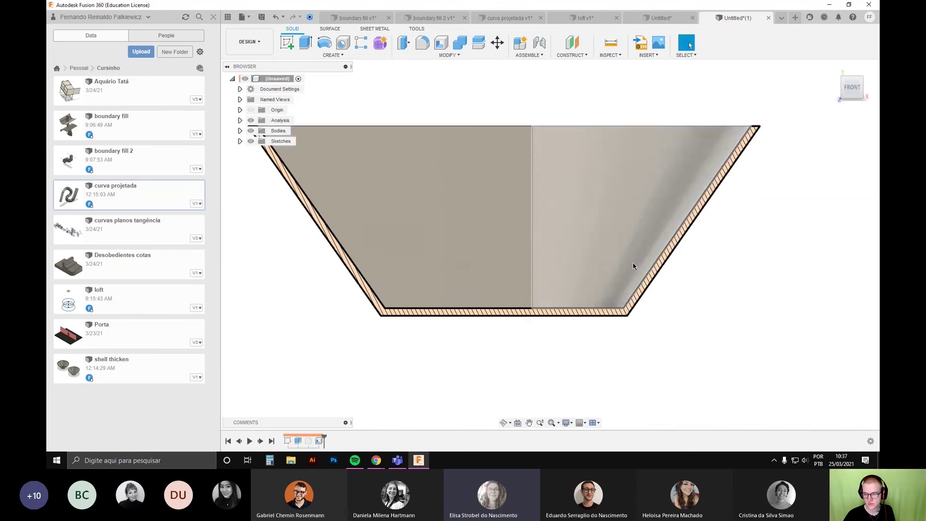
# Step: Fillet the outer bottom edges of the sectioned shell with a radius of about 17.5 mm, keeping the cut wall in view
pyautogui.press('f')
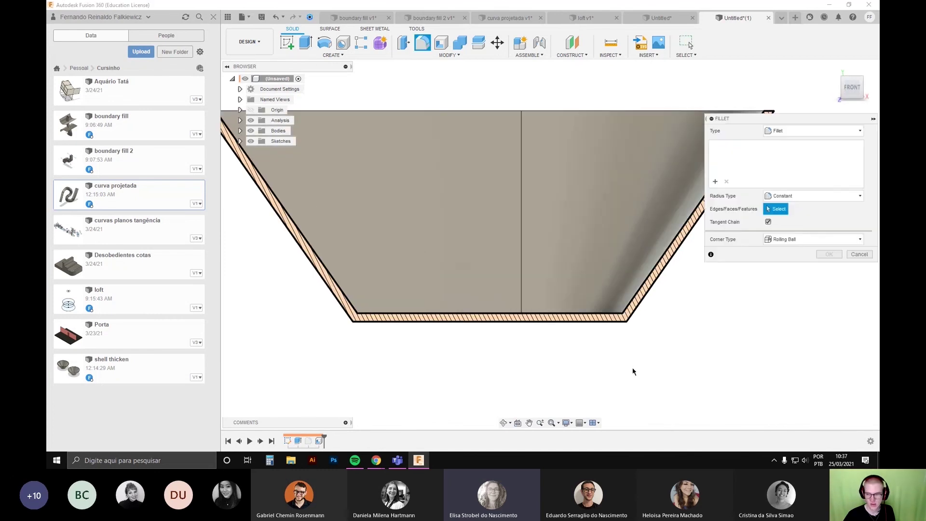
pyautogui.keyDown('shift'); pyautogui.moveTo(630, 366); pyautogui.dragTo(609, 342, button='middle'); pyautogui.keyUp('shift')
pyautogui.click(615, 323)
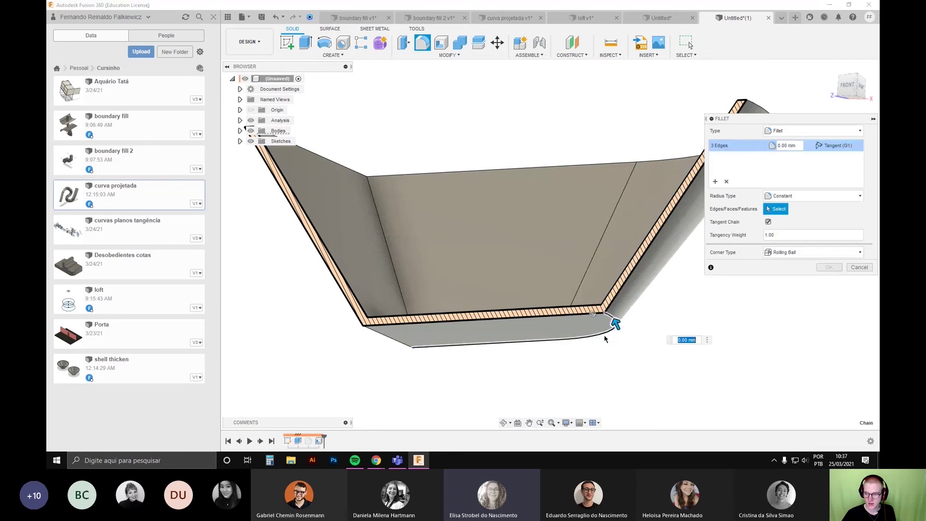
pyautogui.scroll(3, 637, 326)
pyautogui.click(852, 97)
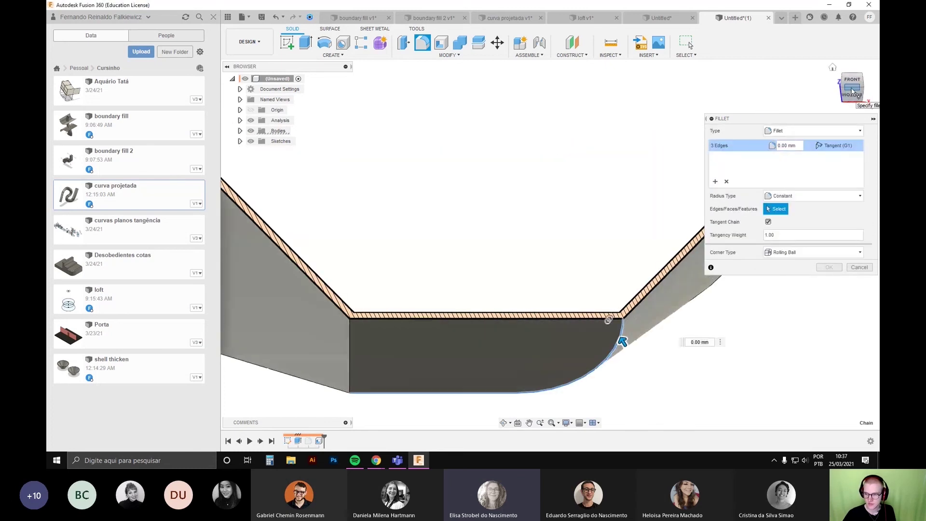
pyautogui.scroll(5, 574, 338)
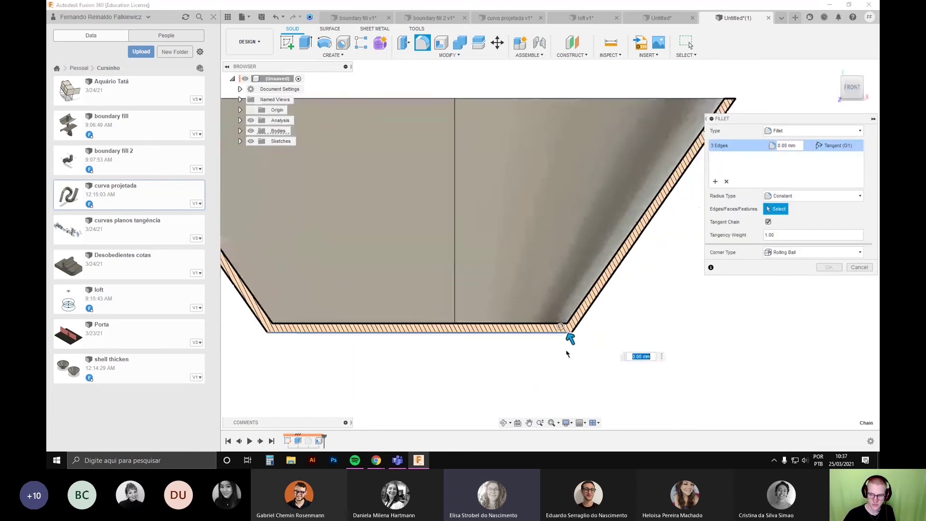
pyautogui.write('20')
pyautogui.press('Return')
pyautogui.moveTo(572, 314); pyautogui.dragTo(572, 315)
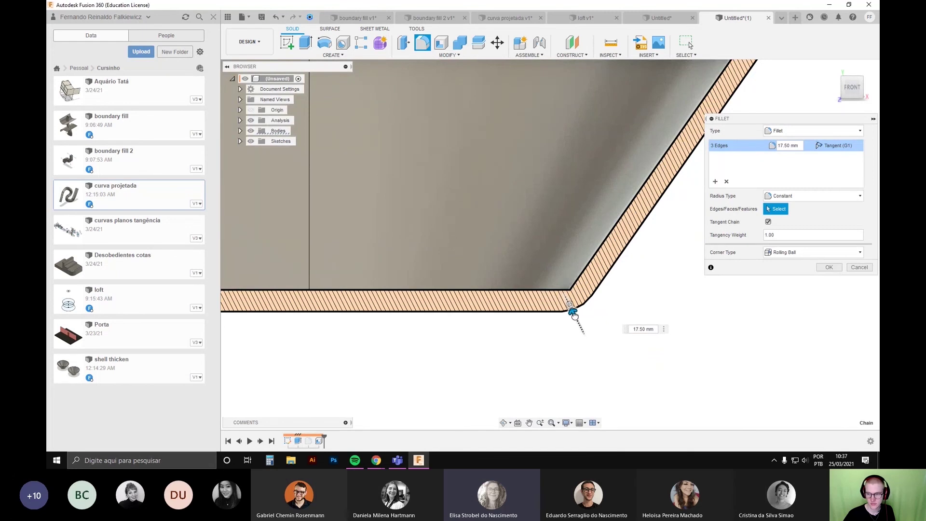
pyautogui.moveTo(574, 313); pyautogui.dragTo(574, 312)
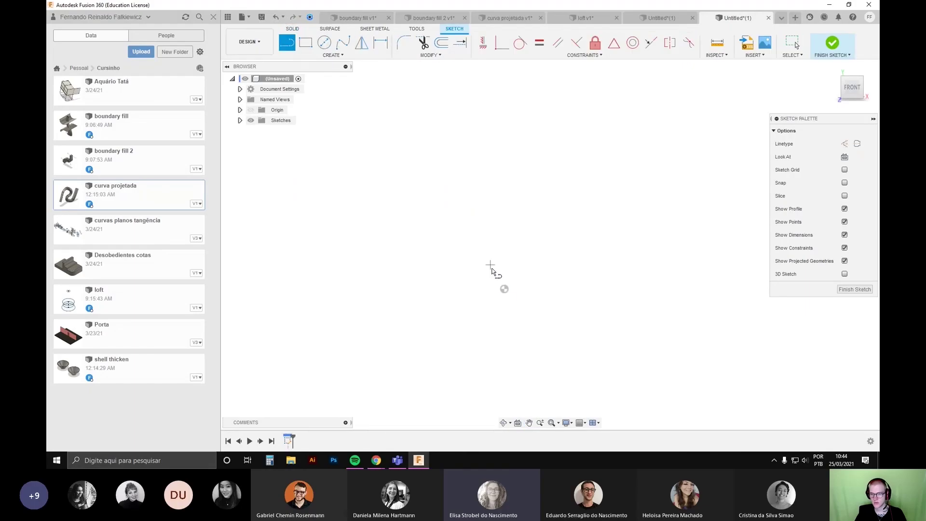
# Step: In the front sketch of the new design, draw a horizontal base line starting at the origin
pyautogui.click(505, 289)
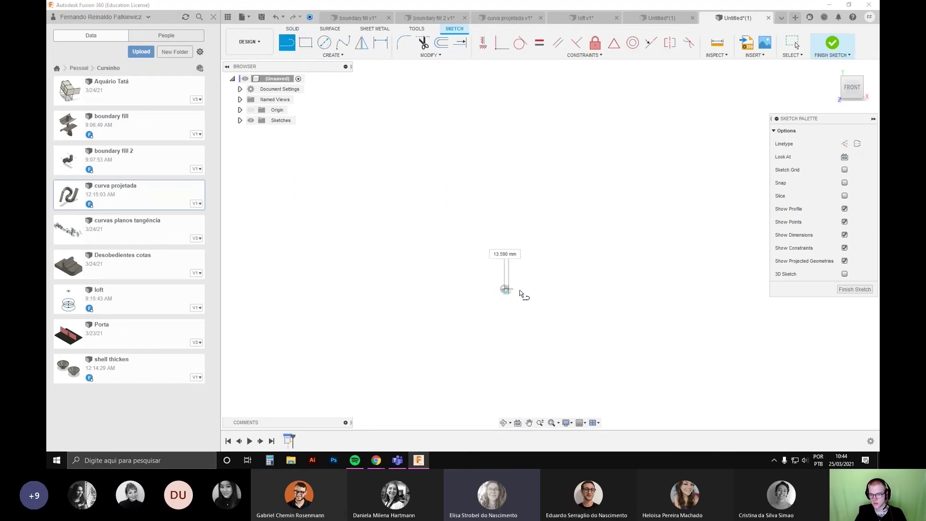
pyautogui.click(604, 289)
pyautogui.press('Escape')
# Step: Draw a wavy five-point spline rising from the base line's outer end and adjust its upper endpoint
pyautogui.click(344, 44)
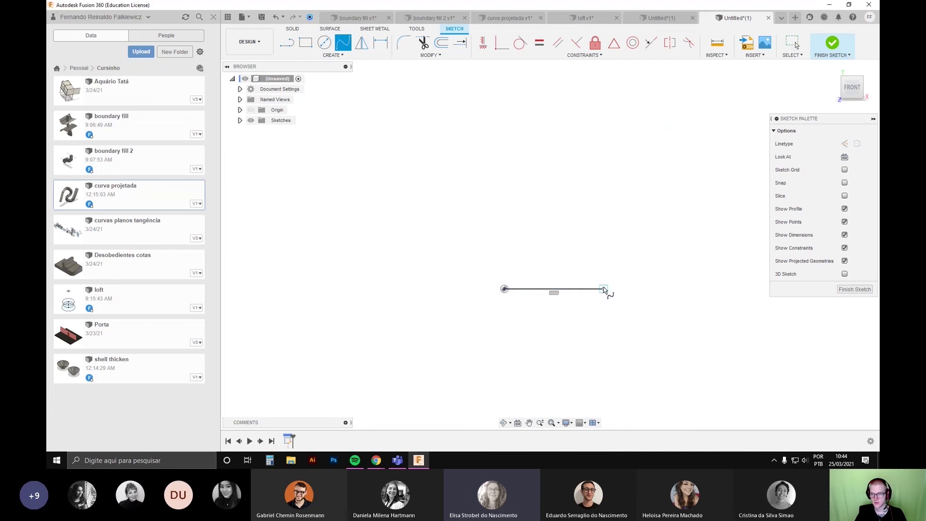
pyautogui.click(548, 182)
pyautogui.click(554, 106)
pyautogui.moveTo(554, 106); pyautogui.dragTo(455, 243, button='middle')
pyautogui.click(495, 151)
pyautogui.moveTo(434, 139); pyautogui.dragTo(432, 192, button='middle')
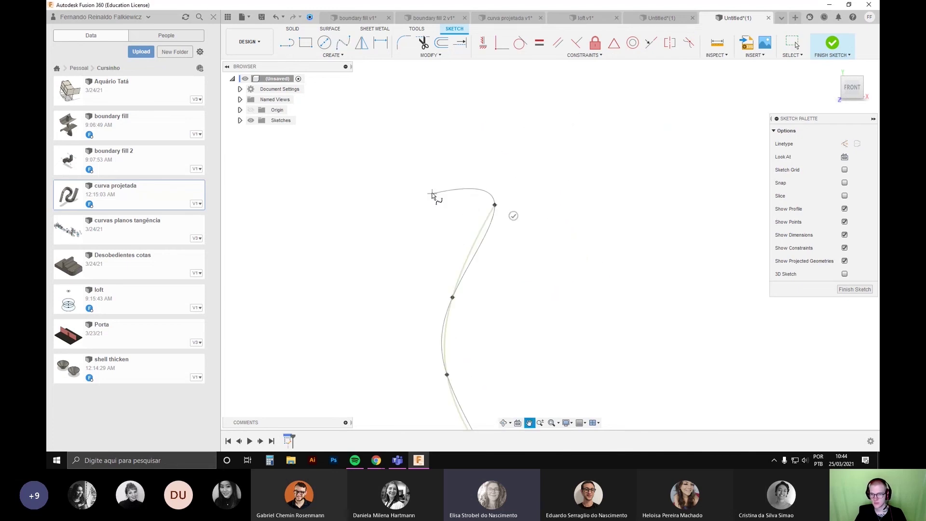
pyautogui.click(442, 92)
pyautogui.scroll(-3, 450, 188)
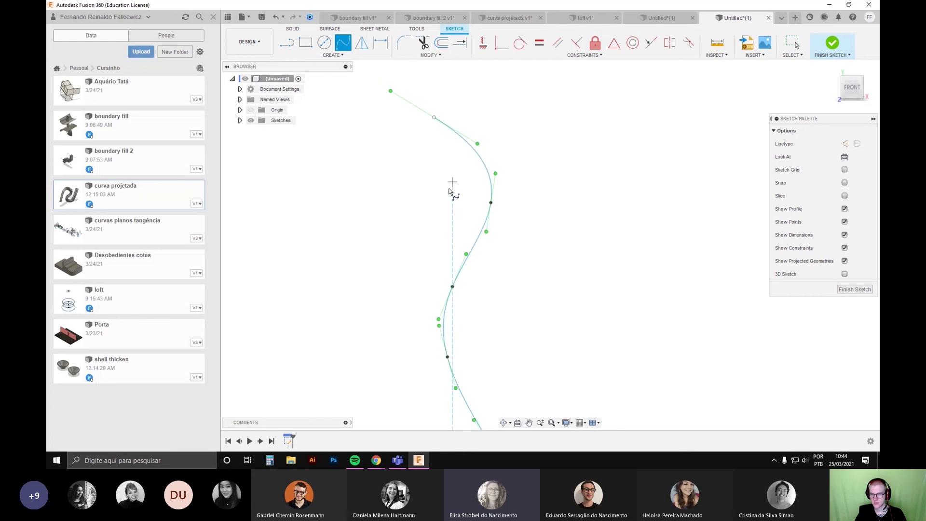
pyautogui.press('Escape')
pyautogui.click(471, 126)
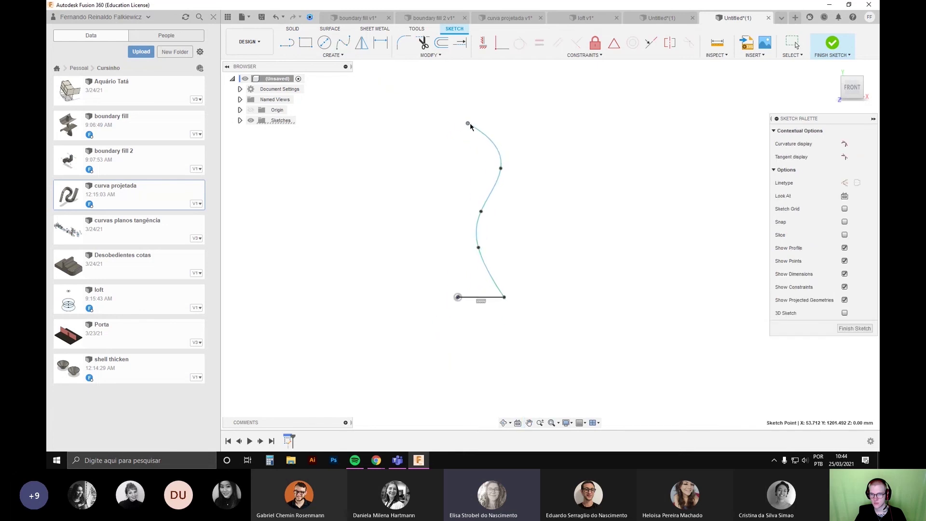
# Step: Close the profile with a vertical line up from the origin and a short horizontal line to the spline's upper end
pyautogui.press('l')
pyautogui.click(458, 297)
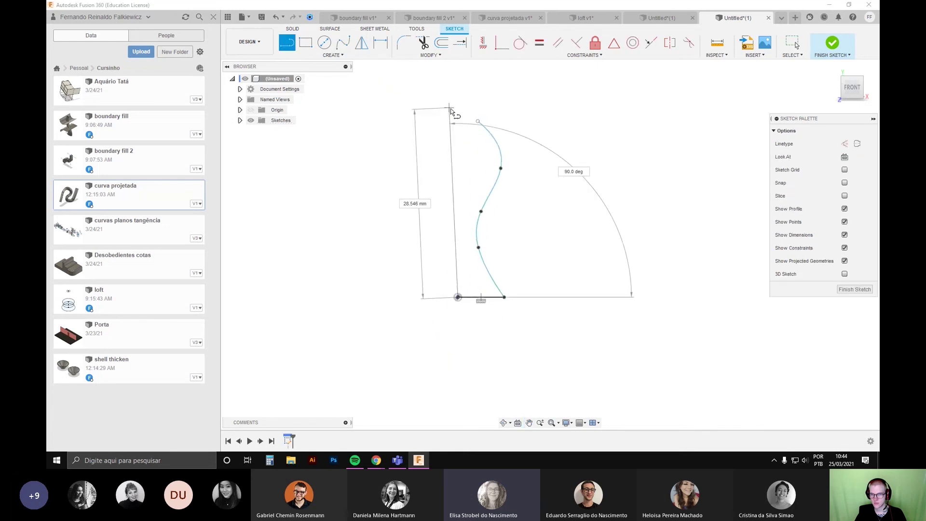
pyautogui.press('Escape')
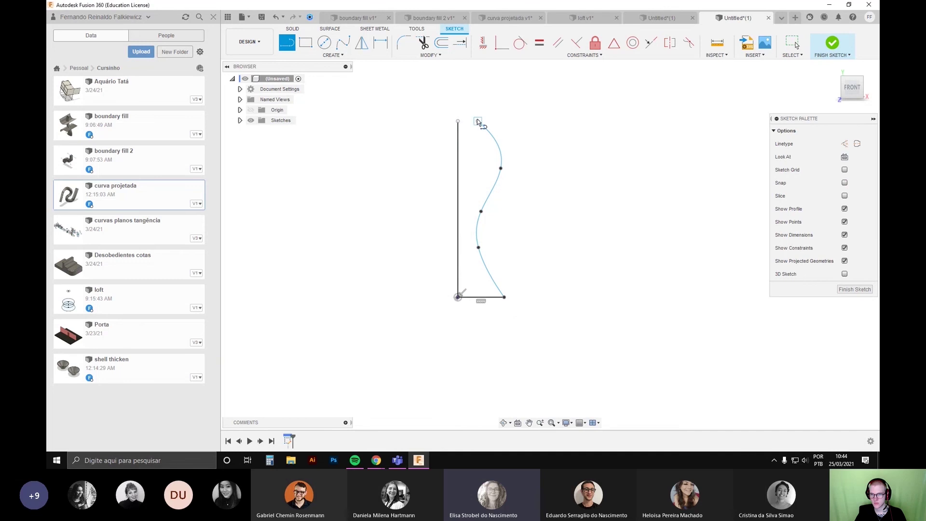
pyautogui.click(460, 122)
pyautogui.click(478, 121)
pyautogui.press('Escape')
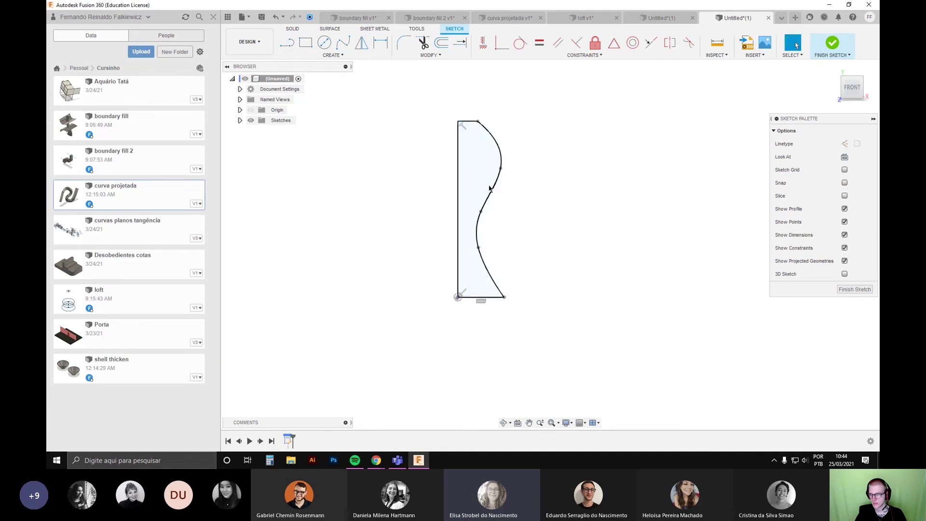
# Step: Revolve the closed profile around its vertical line as a new body
pyautogui.click(292, 28)
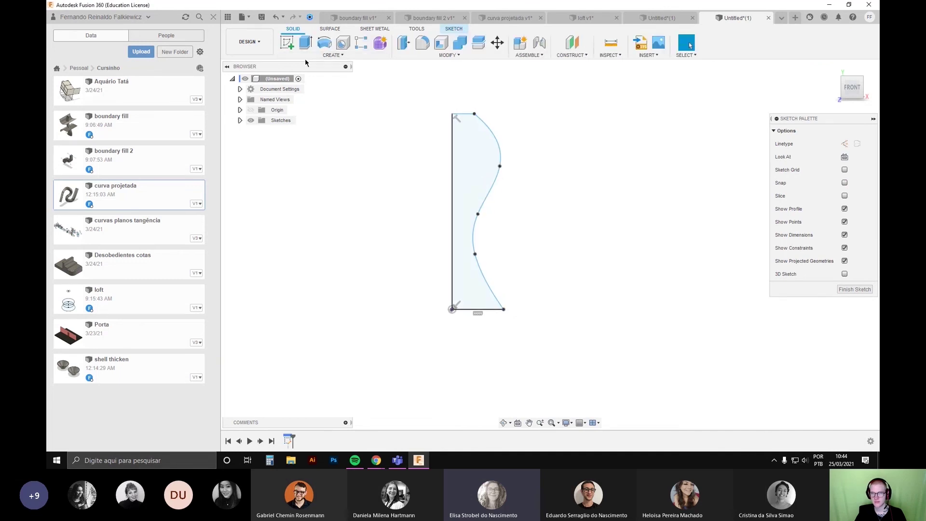
pyautogui.click(324, 43)
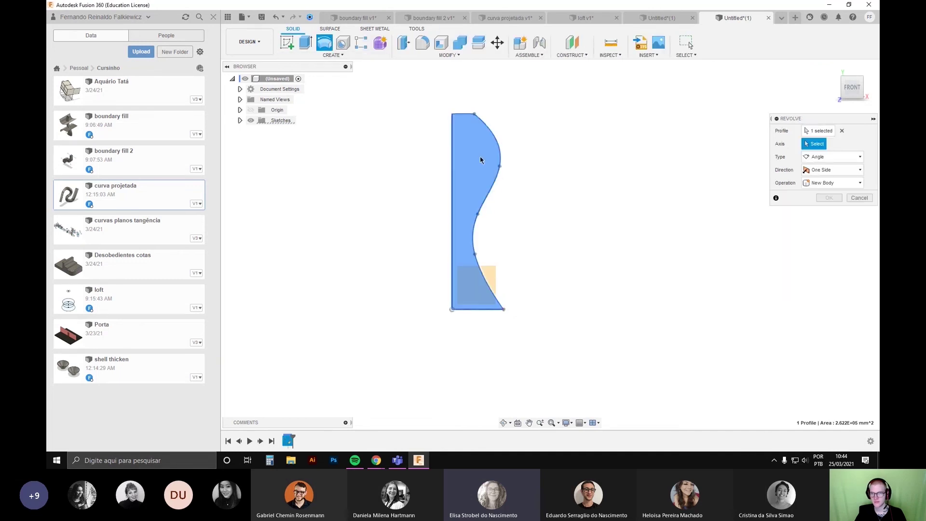
pyautogui.click(453, 144)
pyautogui.click(829, 212)
# Step: Create a construction plane offset 900 mm from the XY plane, in front of the revolved body
pyautogui.moveTo(624, 248); pyautogui.dragTo(691, 296, button='middle')
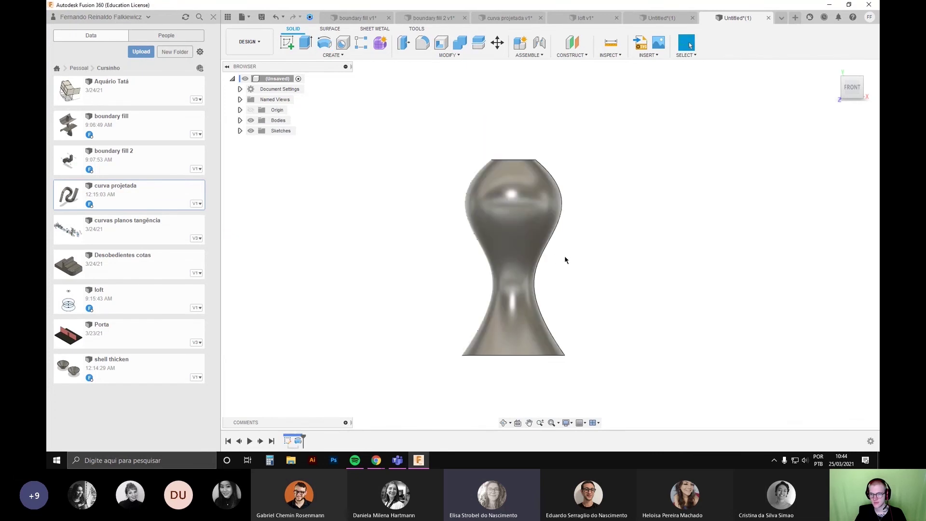
pyautogui.moveTo(565, 256)
pyautogui.keyDown('shift'); pyautogui.mouseDown(button='middle')
pyautogui.moveTo(594, 259)
pyautogui.moveTo(579, 262)
pyautogui.mouseUp(button='middle'); pyautogui.keyUp('shift')
pyautogui.keyDown('shift'); pyautogui.moveTo(449, 105); pyautogui.dragTo(449, 187, button='middle'); pyautogui.keyUp('shift')
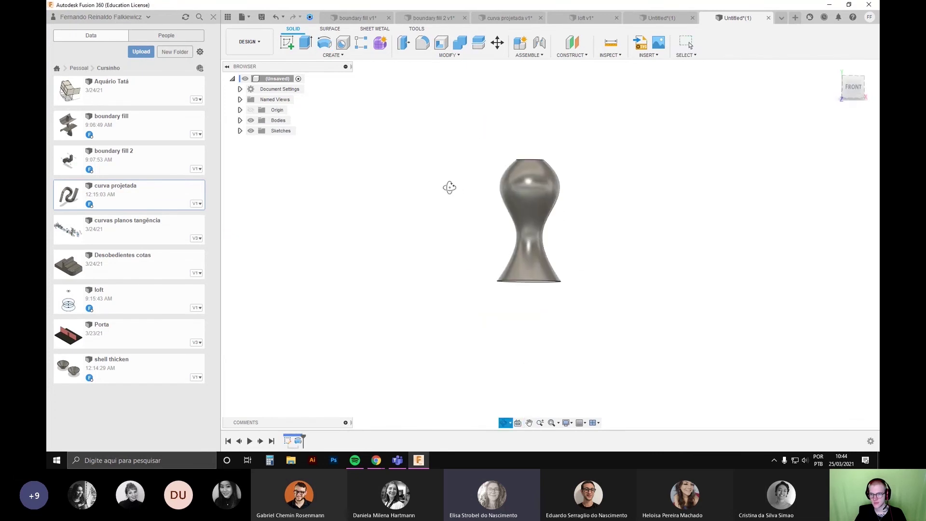
pyautogui.click(572, 42)
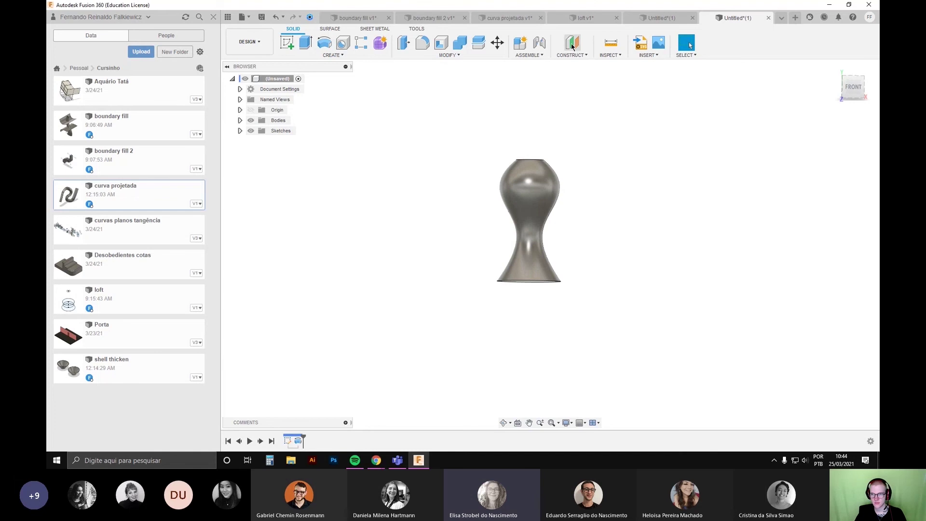
pyautogui.click(551, 270)
pyautogui.moveTo(527, 281); pyautogui.dragTo(497, 296)
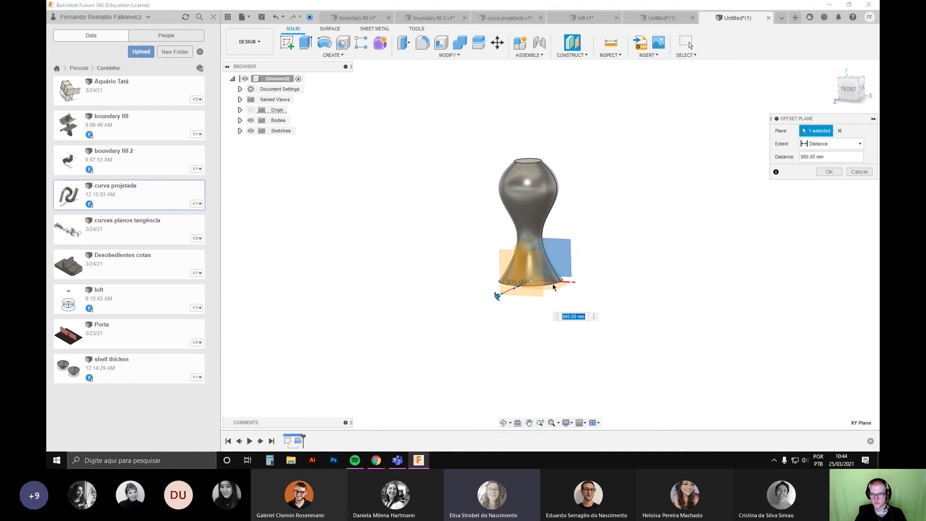
pyautogui.click(829, 172)
# Step: Start a new sketch on the offset plane in front of the revolved body
pyautogui.rightClick(529, 277)
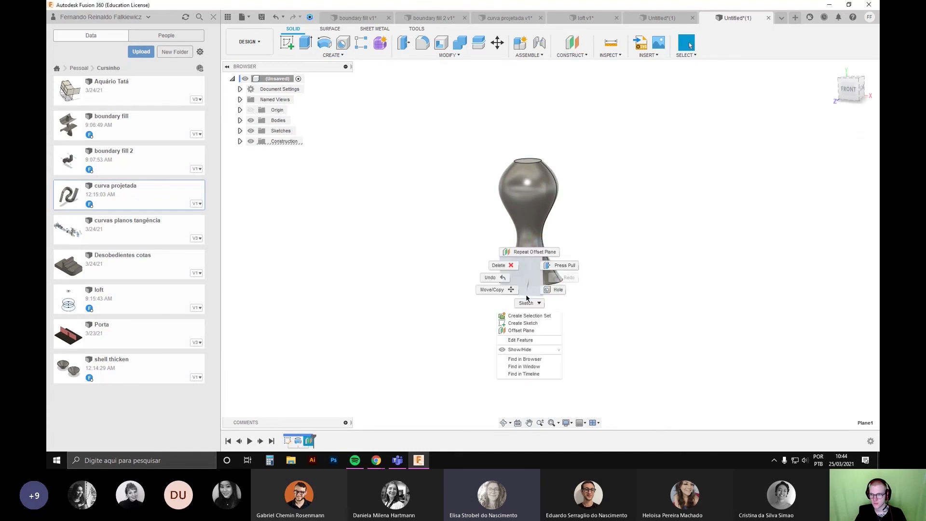
# Step: Start a sketch on the offset plane and draw a center rectangle across the vase's bulb
pyautogui.click(531, 324)
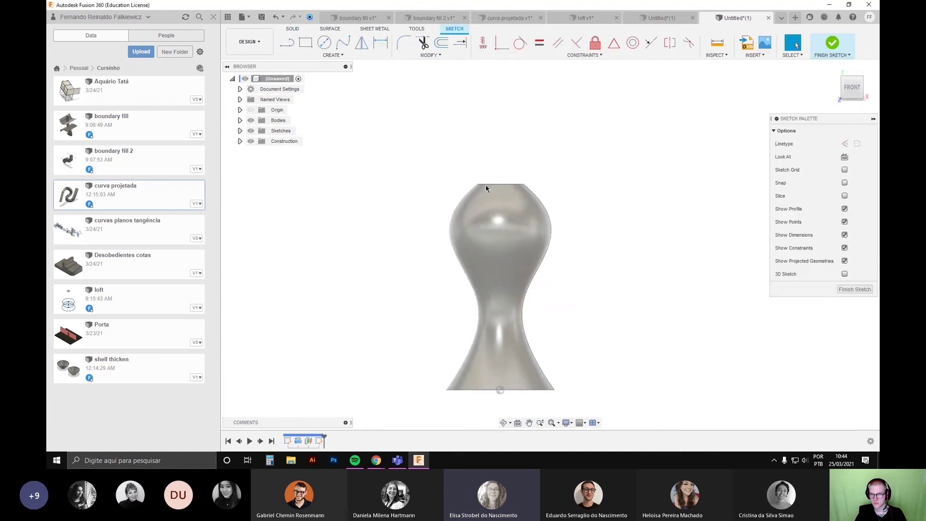
pyautogui.click(310, 48)
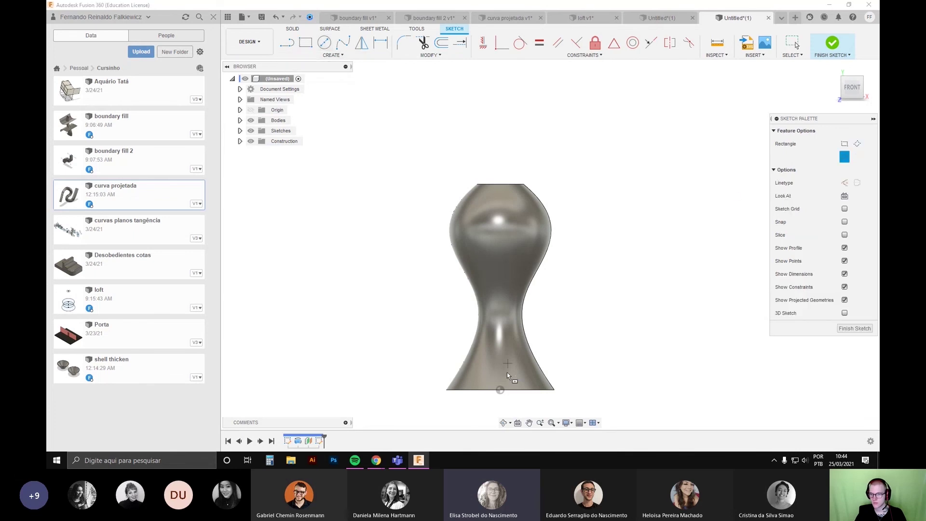
pyautogui.click(500, 230)
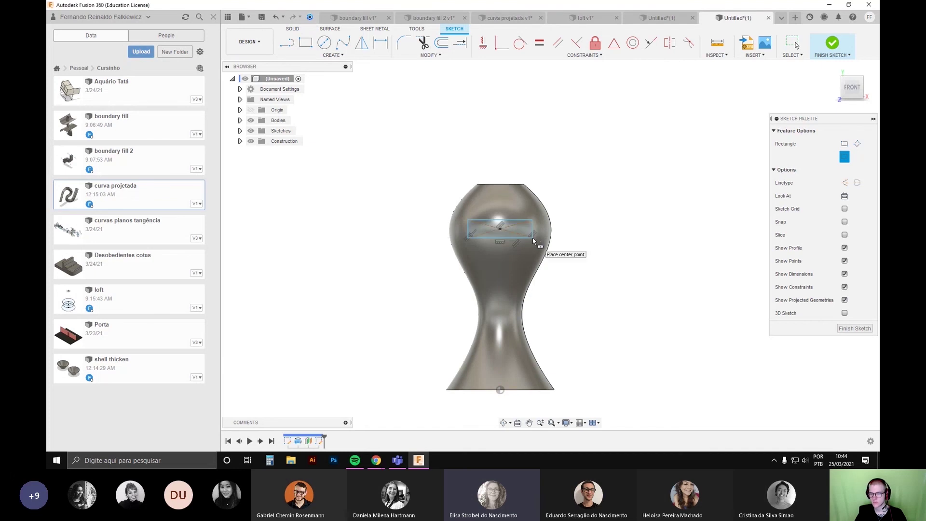
pyautogui.press('Escape')
# Step: Trim away the diagonal construction lines inside the rectangle
pyautogui.scroll(5, 522, 231)
pyautogui.press('t')
pyautogui.moveTo(506, 233); pyautogui.dragTo(412, 226)
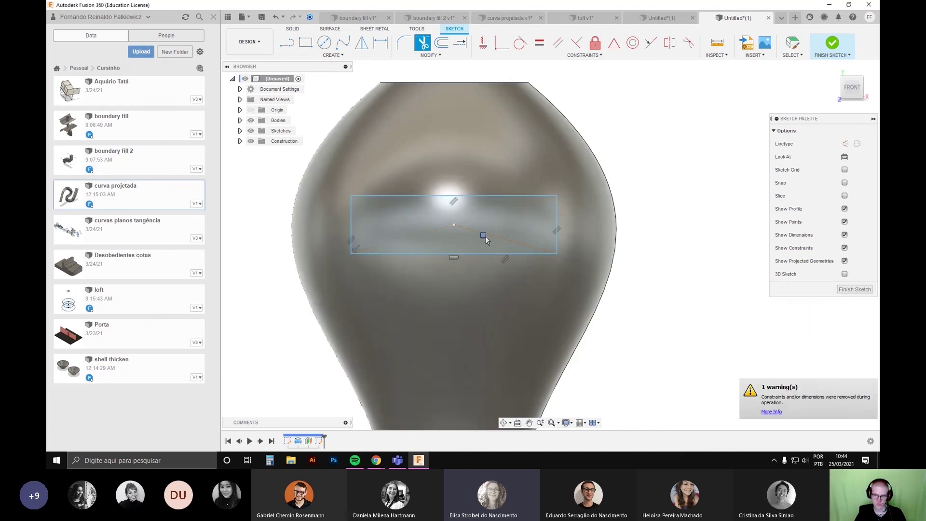
pyautogui.press('Escape')
pyautogui.scroll(-5, 503, 242)
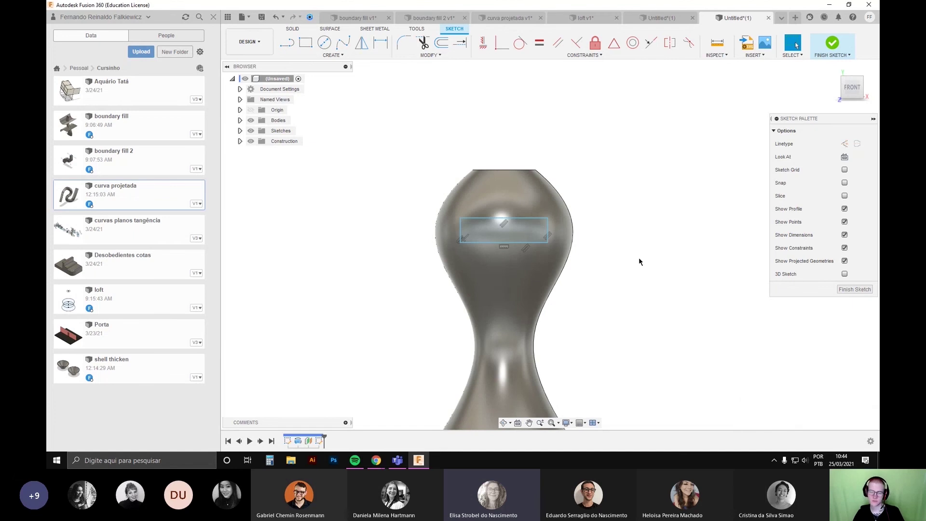
pyautogui.scroll(-2, 634, 265)
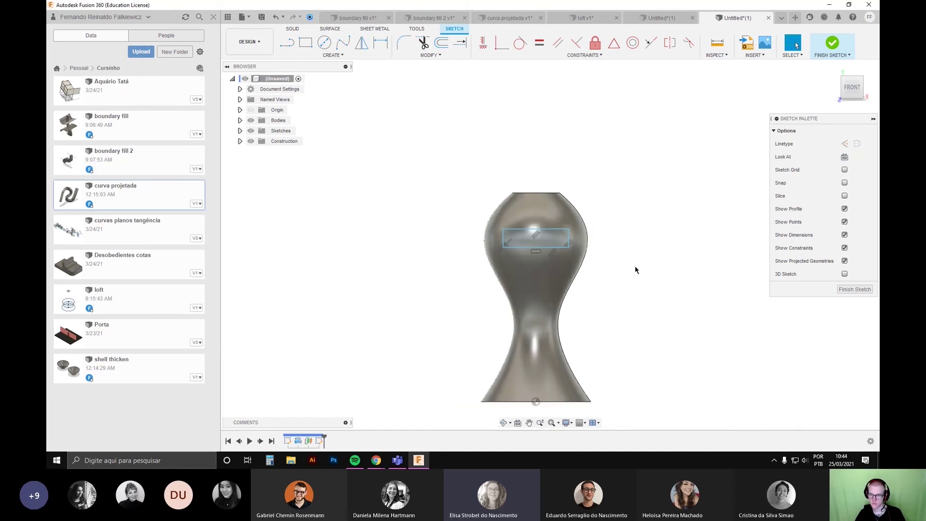
# Step: Fillet all four corners of the rectangle with a 25 mm radius and finish the sketch
pyautogui.keyDown('shift'); pyautogui.moveTo(635, 266); pyautogui.dragTo(640, 242, button='middle'); pyautogui.keyUp('shift')
pyautogui.scroll(3, 628, 231)
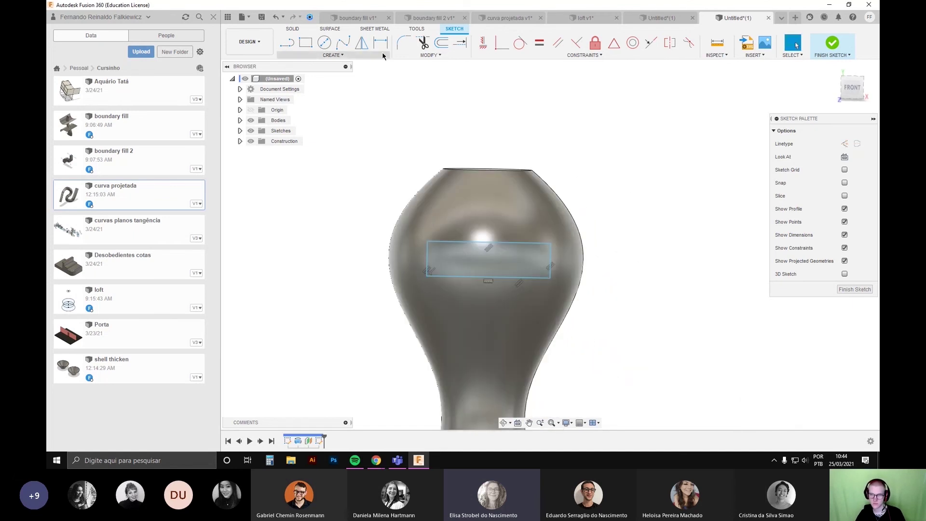
pyautogui.click(404, 42)
pyautogui.click(551, 247)
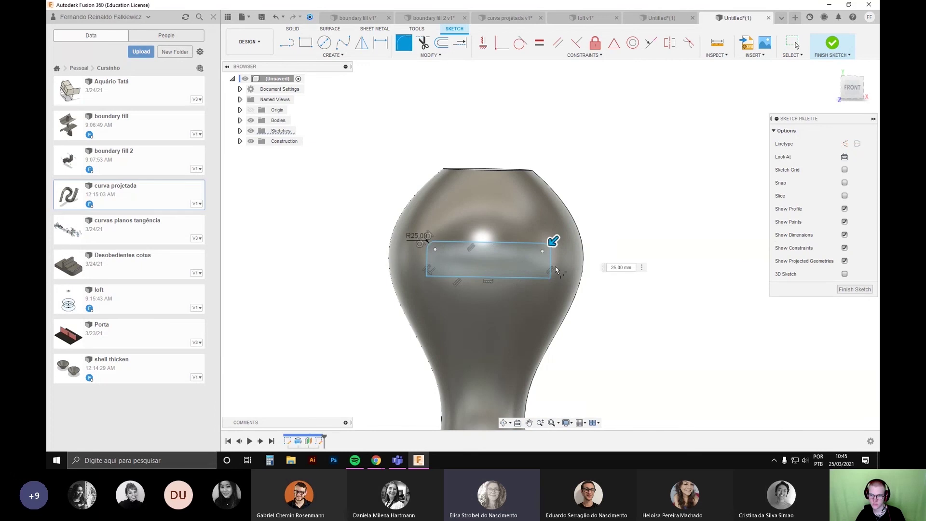
pyautogui.click(550, 279)
pyautogui.click(431, 279)
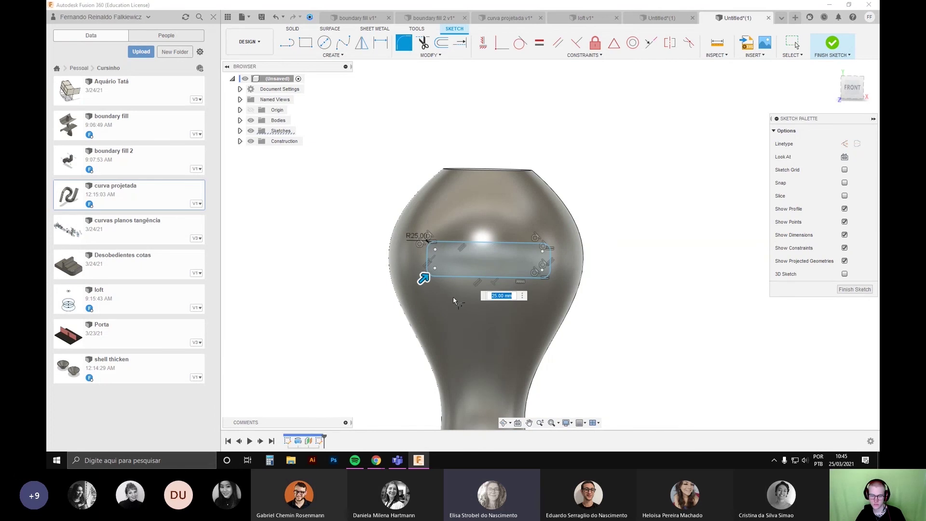
pyautogui.press('Return')
pyautogui.scroll(3, 492, 263)
pyautogui.scroll(-4, 492, 265)
pyautogui.keyDown('shift'); pyautogui.moveTo(506, 309); pyautogui.dragTo(492, 271, button='middle'); pyautogui.keyUp('shift')
pyautogui.click(489, 263)
pyautogui.click(855, 289)
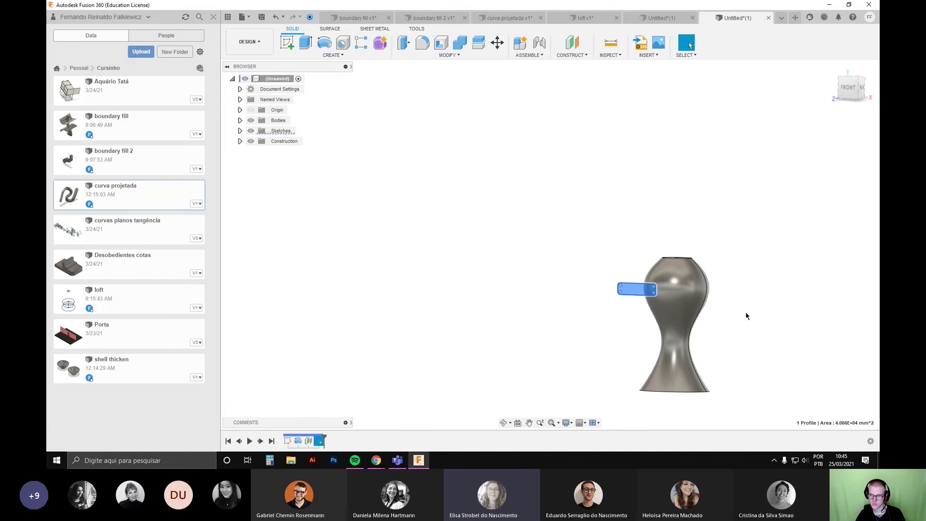
# Step: Extrude the rounded rectangle's outline as a surface by -1500 mm through the bulb, as a new body
pyautogui.keyDown('shift'); pyautogui.moveTo(746, 316); pyautogui.dragTo(653, 337, button='middle'); pyautogui.keyUp('shift')
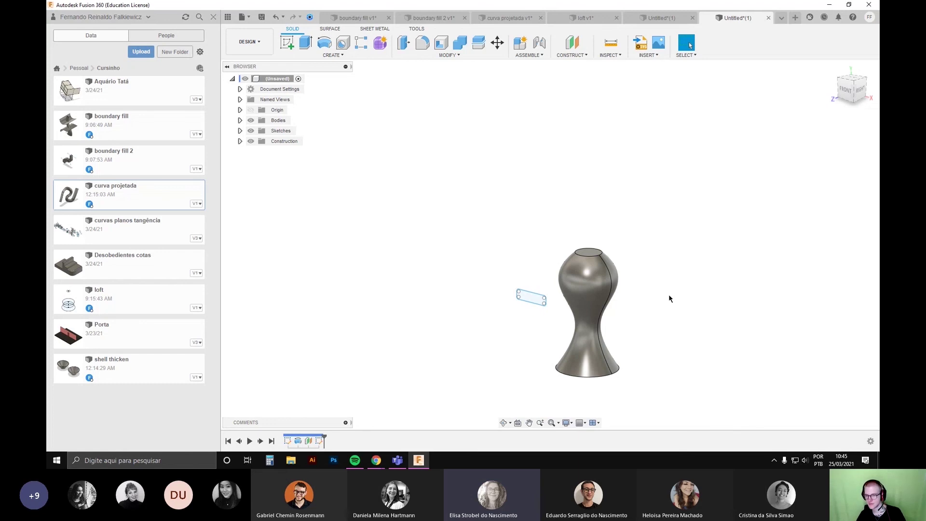
pyautogui.keyDown('shift'); pyautogui.moveTo(656, 328); pyautogui.dragTo(689, 316, button='middle'); pyautogui.keyUp('shift')
pyautogui.scroll(3, 567, 265)
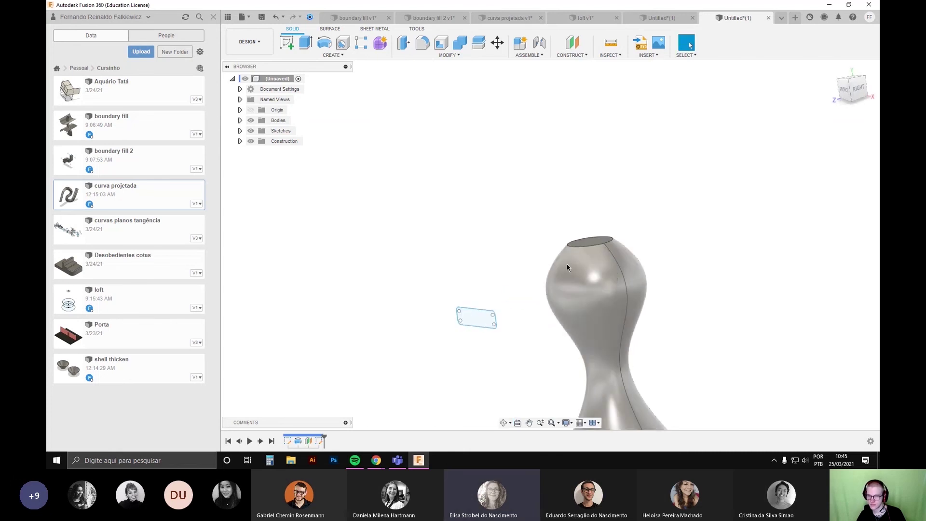
pyautogui.click(330, 29)
pyautogui.click(324, 43)
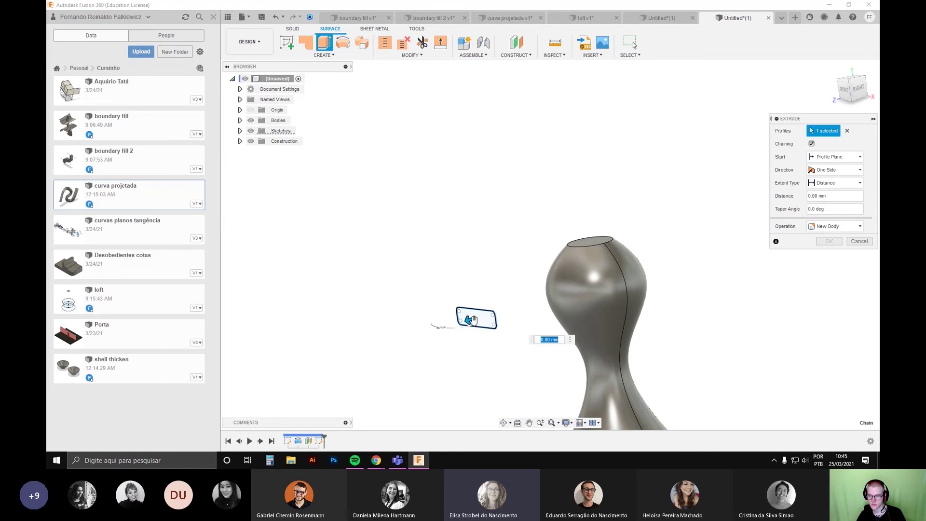
pyautogui.moveTo(471, 320); pyautogui.dragTo(788, 221)
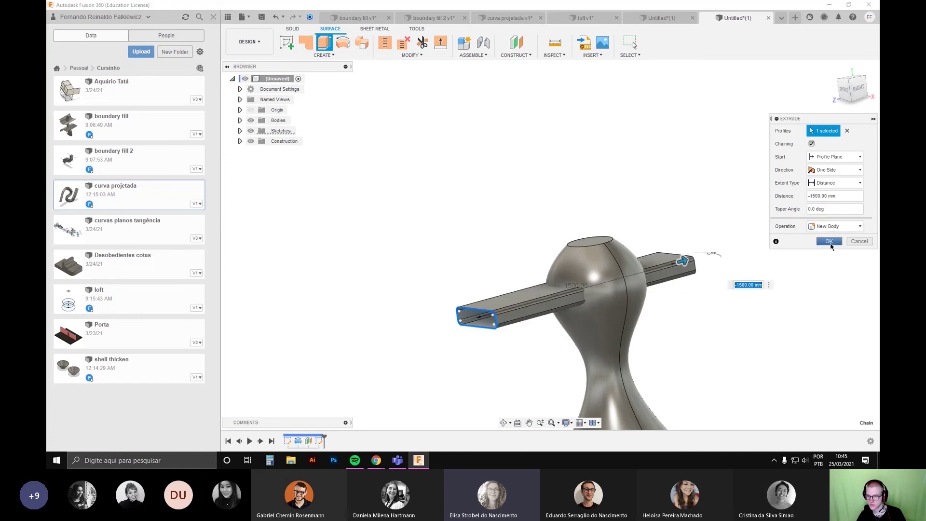
pyautogui.click(830, 241)
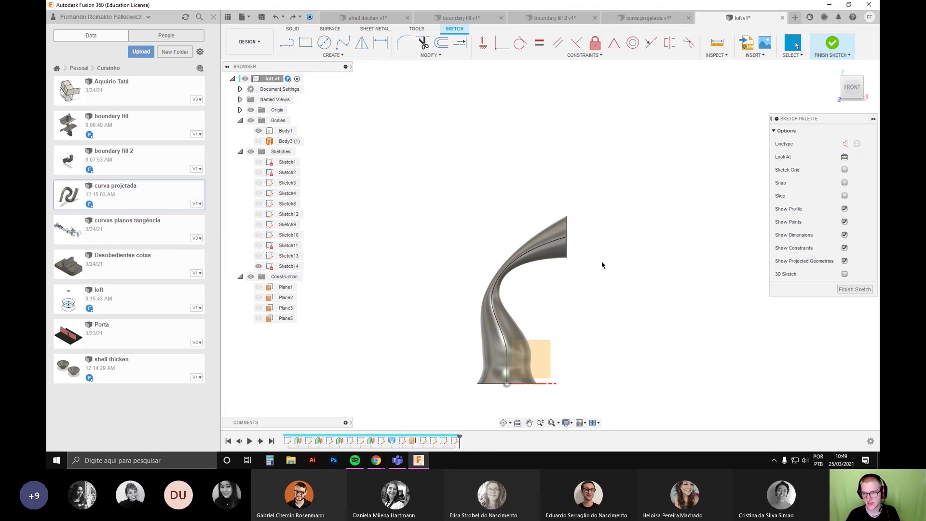
# Step: Undo the creation of the latest sketch in the curved loft model
pyautogui.moveTo(603, 265); pyautogui.dragTo(574, 271, button='middle')
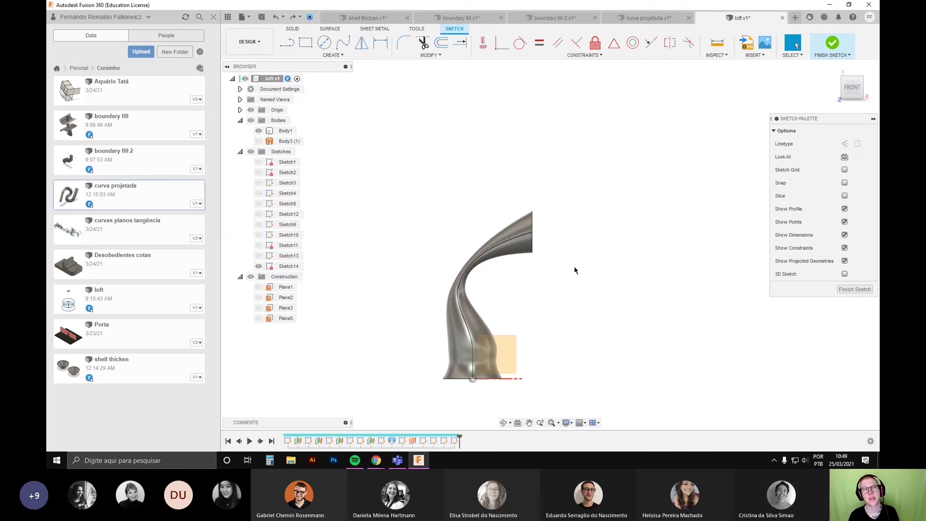
pyautogui.scroll(-3, 570, 246)
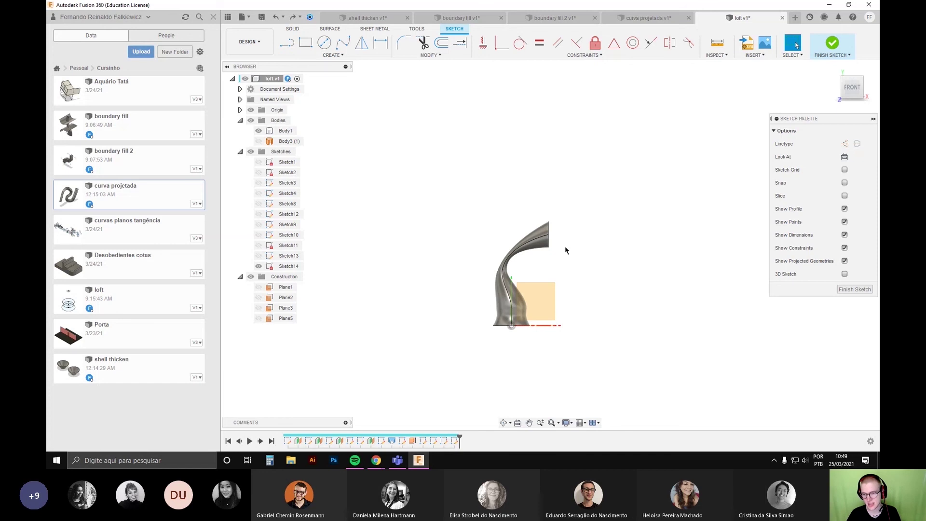
pyautogui.scroll(3, 542, 253)
pyautogui.moveTo(542, 253); pyautogui.dragTo(536, 244, button='middle')
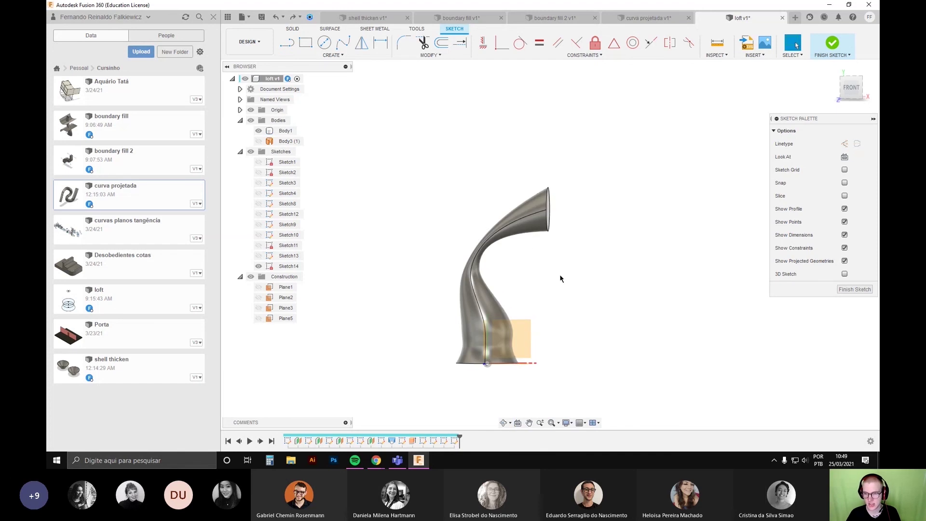
pyautogui.keyDown('shift'); pyautogui.moveTo(560, 276); pyautogui.dragTo(537, 244, button='middle'); pyautogui.keyUp('shift')
pyautogui.scroll(3, 521, 163)
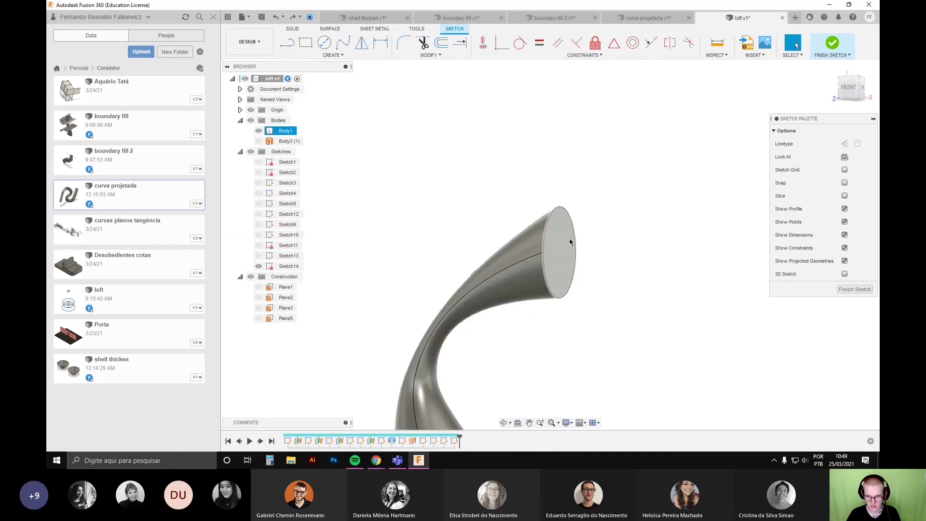
pyautogui.scroll(-2, 601, 283)
pyautogui.moveTo(656, 305); pyautogui.dragTo(644, 259, button='middle')
pyautogui.hotkey('ctrl', 'z')
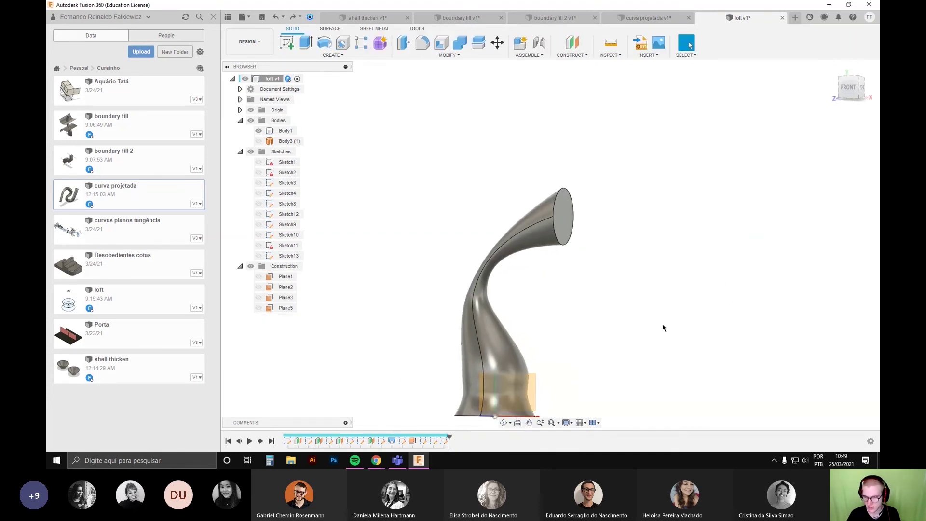
# Step: Create a construction plane offset 600 mm from the XY plane, in front of the curved loft body
pyautogui.scroll(-3, 593, 330)
pyautogui.moveTo(593, 330)
pyautogui.mouseDown(button='middle')
pyautogui.moveTo(582, 349)
pyautogui.moveTo(589, 318)
pyautogui.mouseUp(button='middle')
pyautogui.click(569, 44)
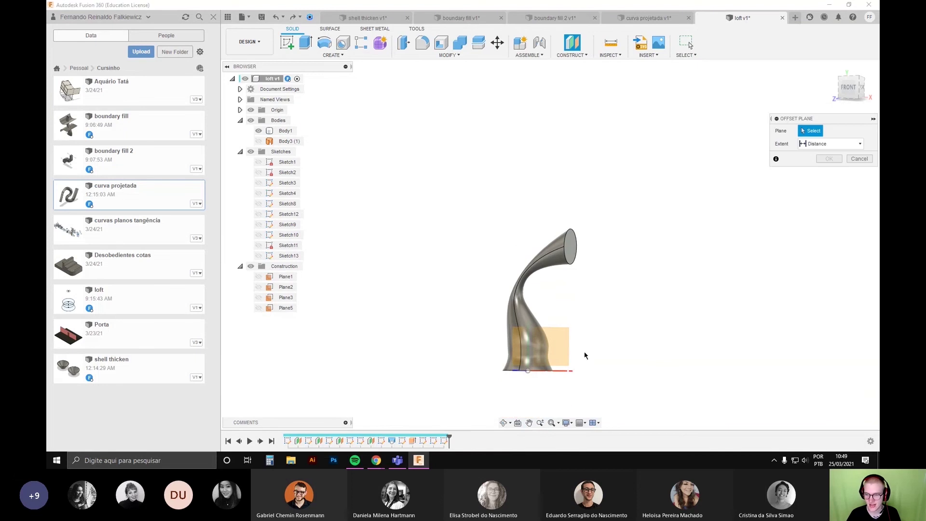
pyautogui.click(536, 365)
pyautogui.click(829, 173)
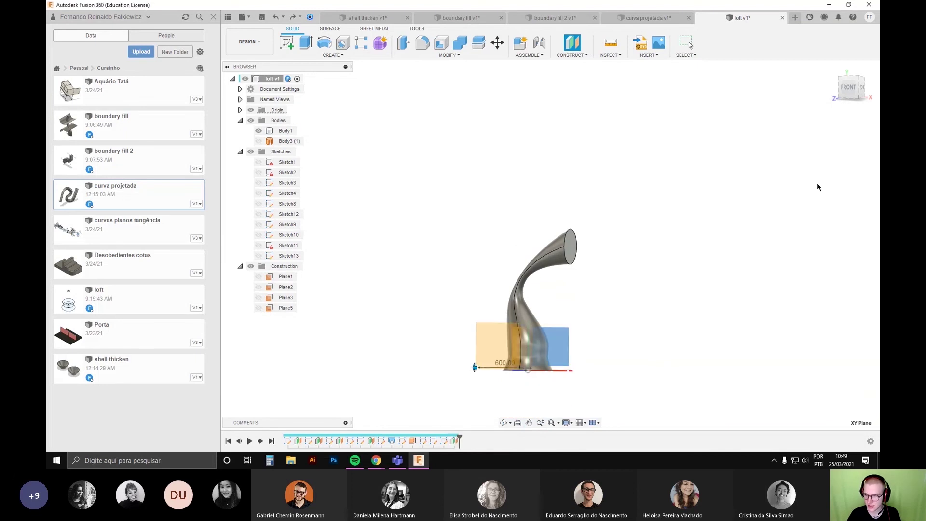
# Step: Examine the new offset plane's position relative to the loft body and its circular end face from several angles
pyautogui.keyDown('shift'); pyautogui.moveTo(687, 224); pyautogui.dragTo(481, 253, button='middle'); pyautogui.keyUp('shift')
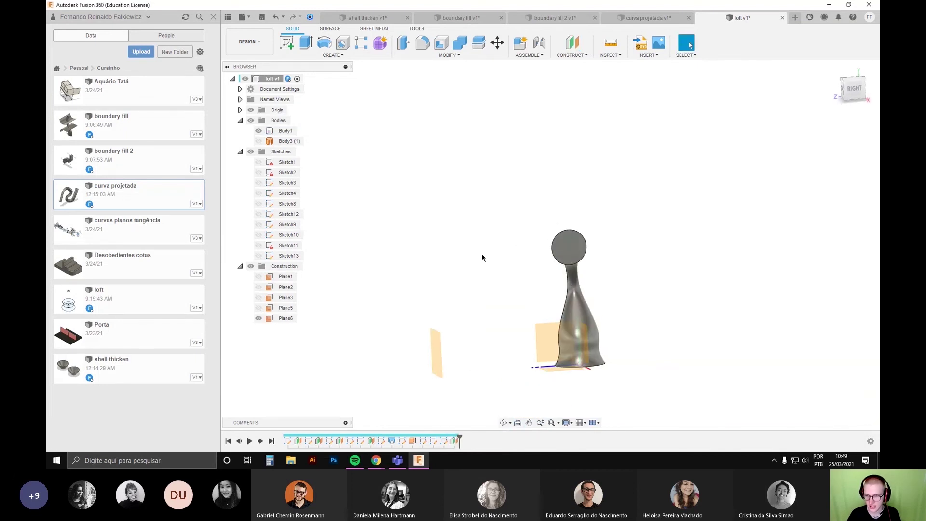
pyautogui.click(563, 250)
pyautogui.keyDown('shift'); pyautogui.moveTo(505, 277); pyautogui.dragTo(523, 250, button='middle'); pyautogui.keyUp('shift')
pyautogui.click(571, 247)
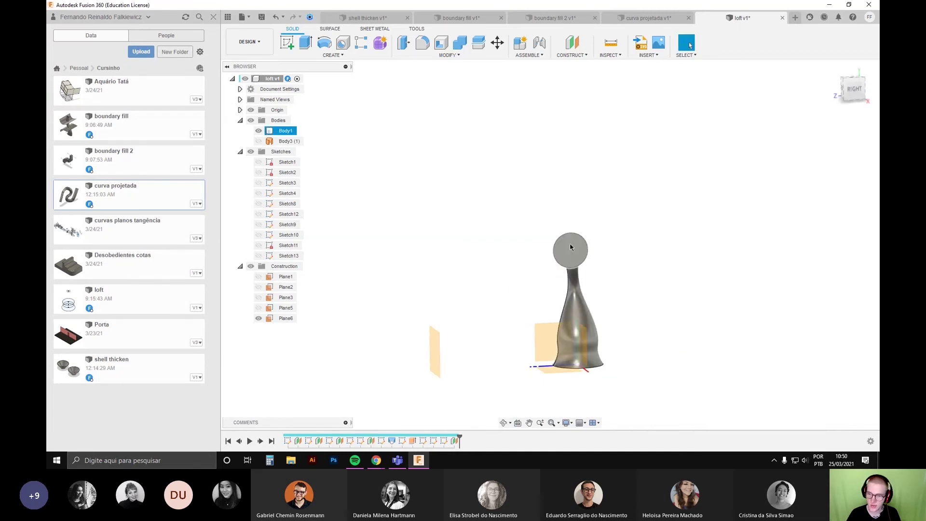
pyautogui.click(531, 257)
pyautogui.keyDown('shift'); pyautogui.moveTo(543, 246); pyautogui.dragTo(550, 281, button='middle'); pyautogui.keyUp('shift')
pyautogui.rightClick(483, 369)
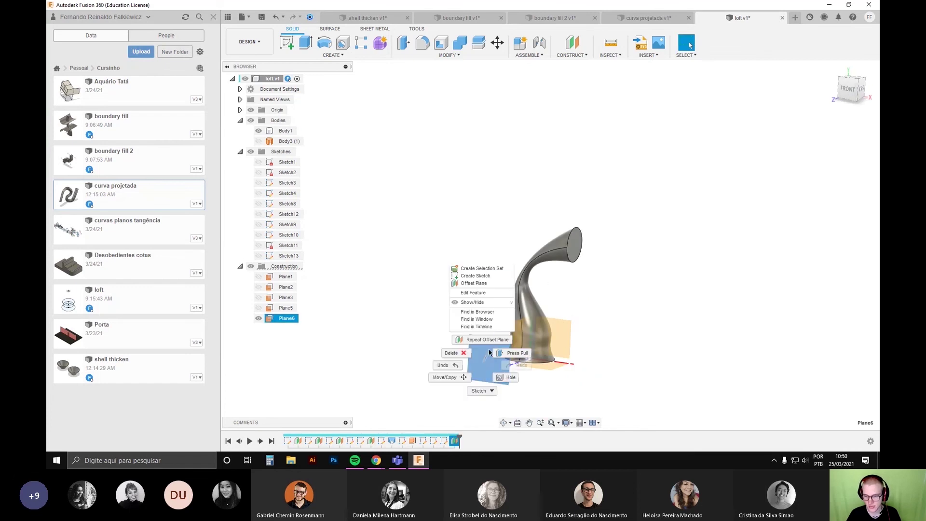
pyautogui.click(603, 384)
pyautogui.moveTo(603, 384); pyautogui.dragTo(628, 368, button='middle')
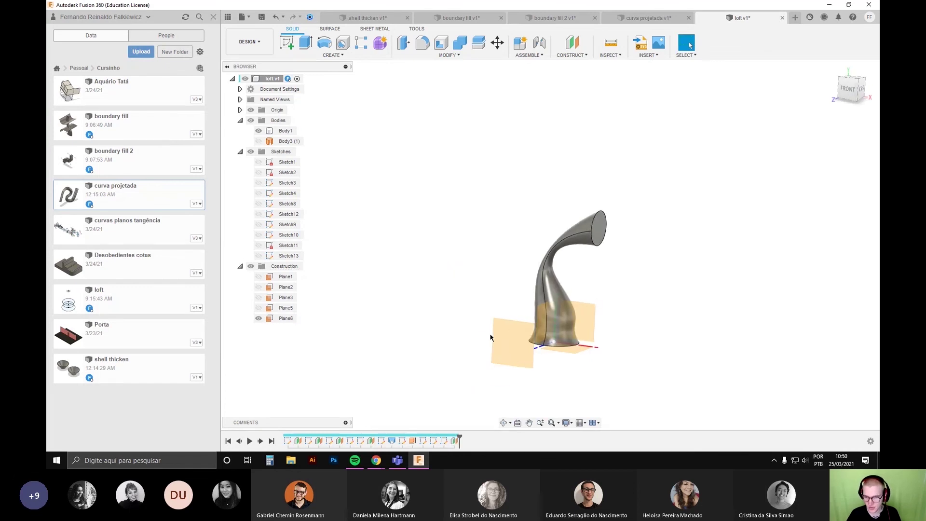
# Step: Sketch a small circle on the offset plane, over the upper flared end of the loft, and finish the sketch
pyautogui.rightClick(515, 337)
pyautogui.click(509, 382)
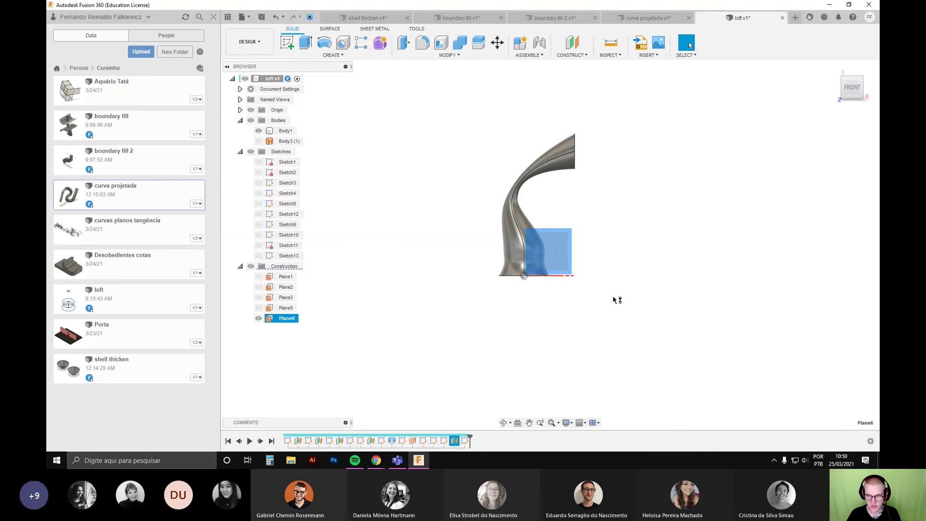
pyautogui.press('c')
pyautogui.click(474, 213)
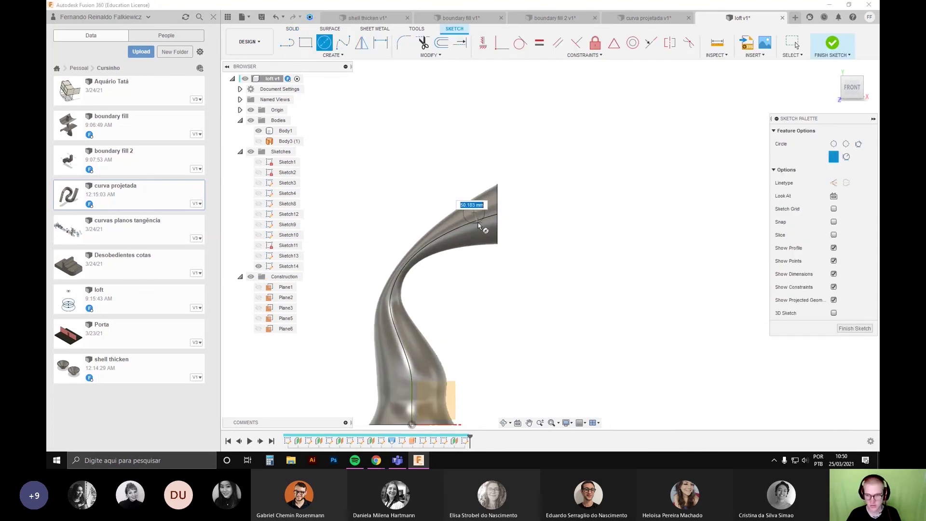
pyautogui.press('Escape')
pyautogui.scroll(3, 470, 213)
pyautogui.scroll(-3, 483, 219)
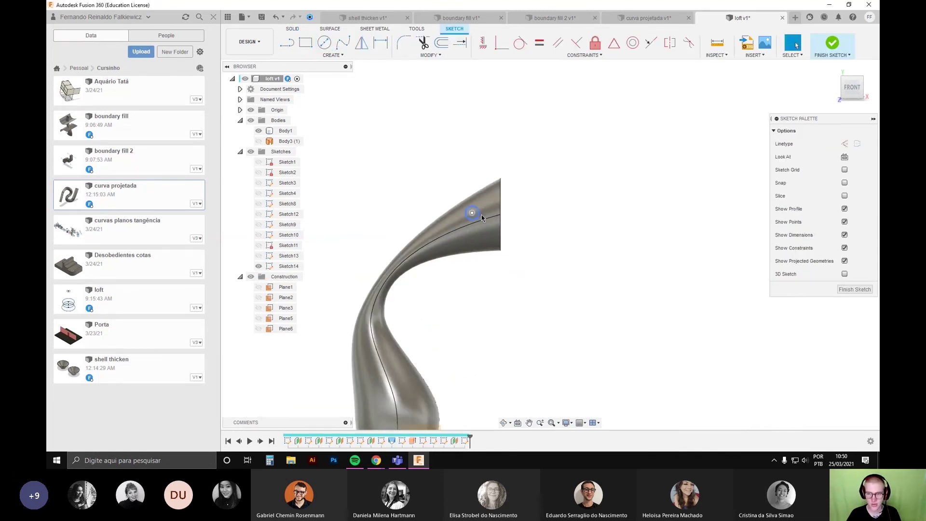
pyautogui.click(855, 290)
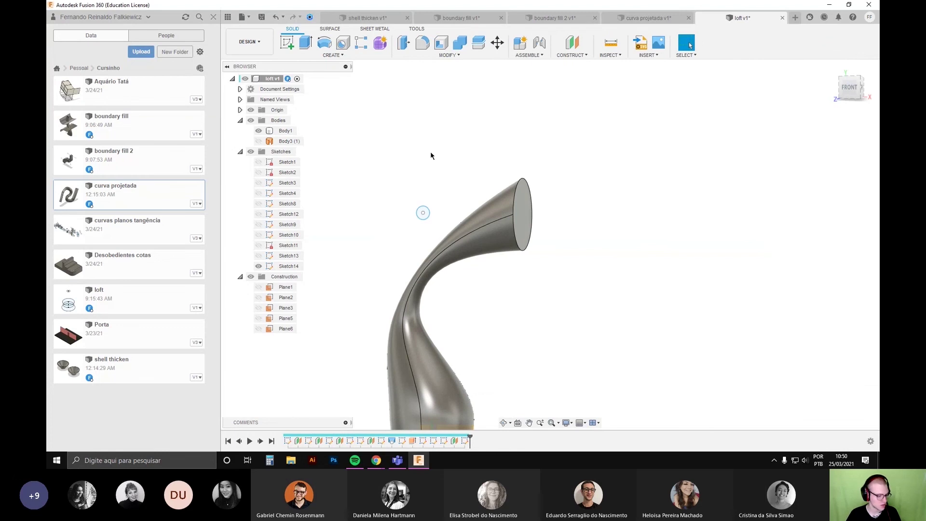
pyautogui.write('sPROJE')
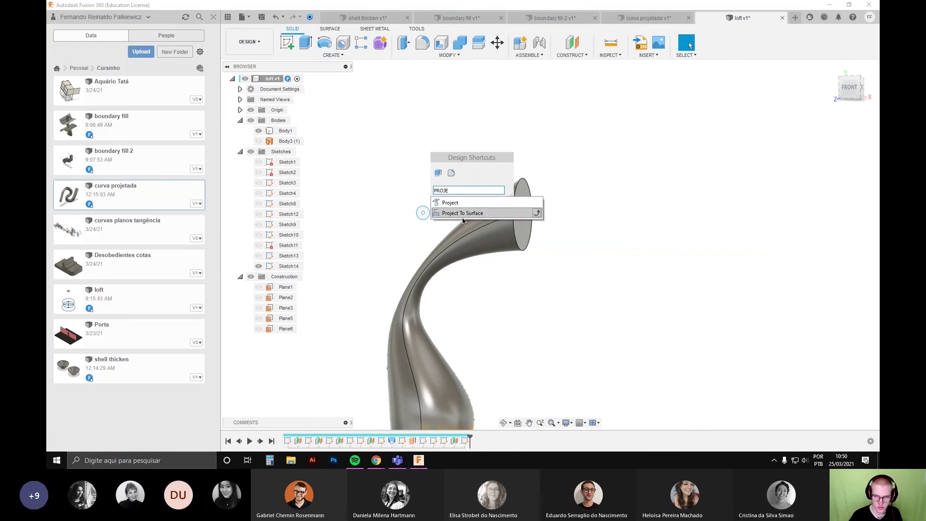
pyautogui.click(463, 217)
pyautogui.scroll(3, 420, 213)
pyautogui.scroll(2, 437, 216)
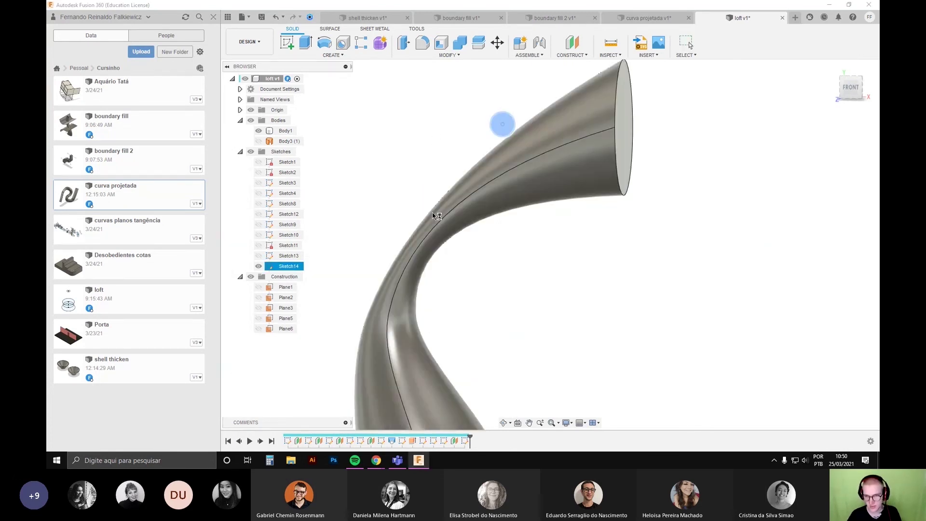
pyautogui.press('Escape')
pyautogui.scroll(-4, 665, 216)
pyautogui.hotkey('ctrl', 'z')
# Step: Project the small circle from the offset plane onto the loft's curved face with Project To Surface, along the Z axis vector
pyautogui.moveTo(672, 245); pyautogui.dragTo(588, 260, button='middle')
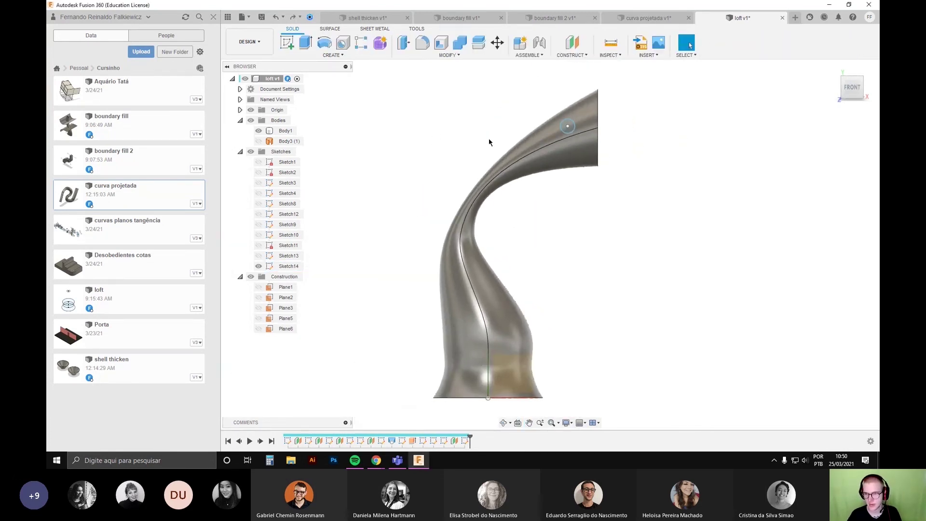
pyautogui.write('sPRO')
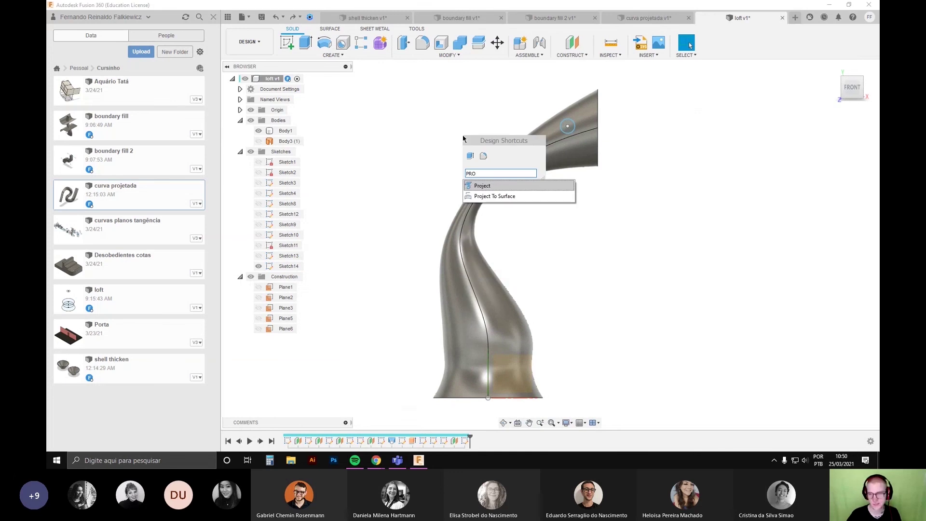
pyautogui.click(481, 187)
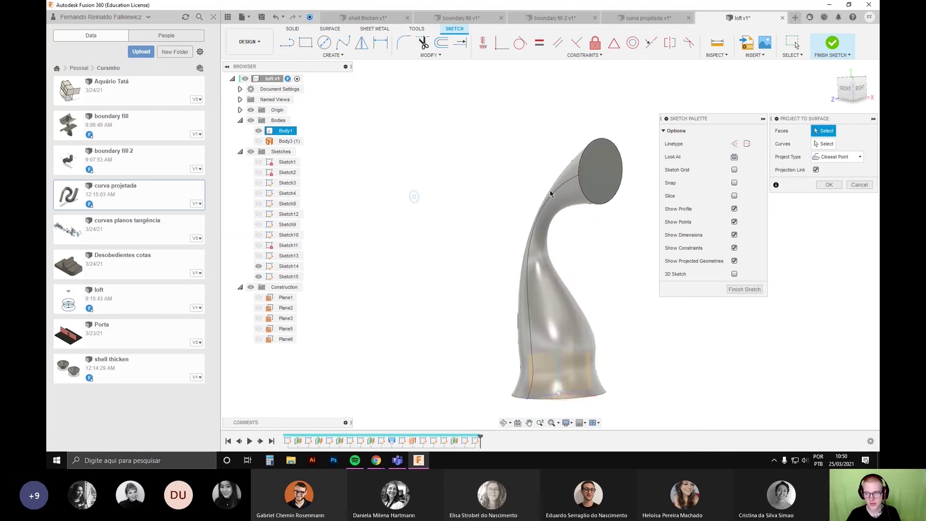
pyautogui.click(568, 199)
pyautogui.click(825, 144)
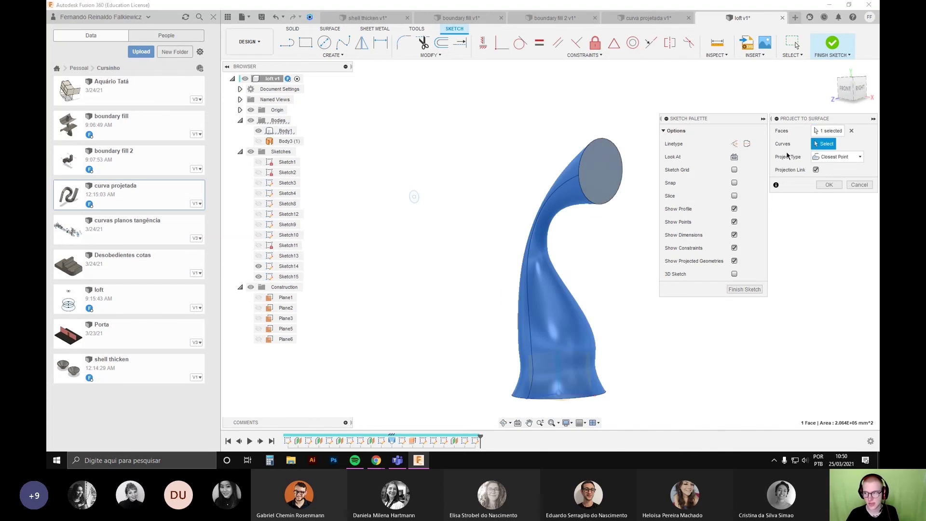
pyautogui.click(417, 197)
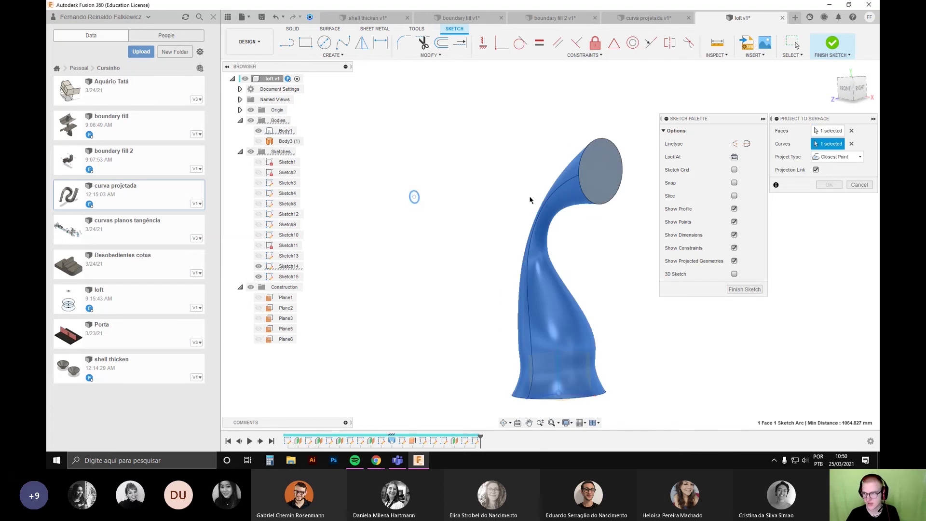
pyautogui.click(838, 157)
pyautogui.click(835, 178)
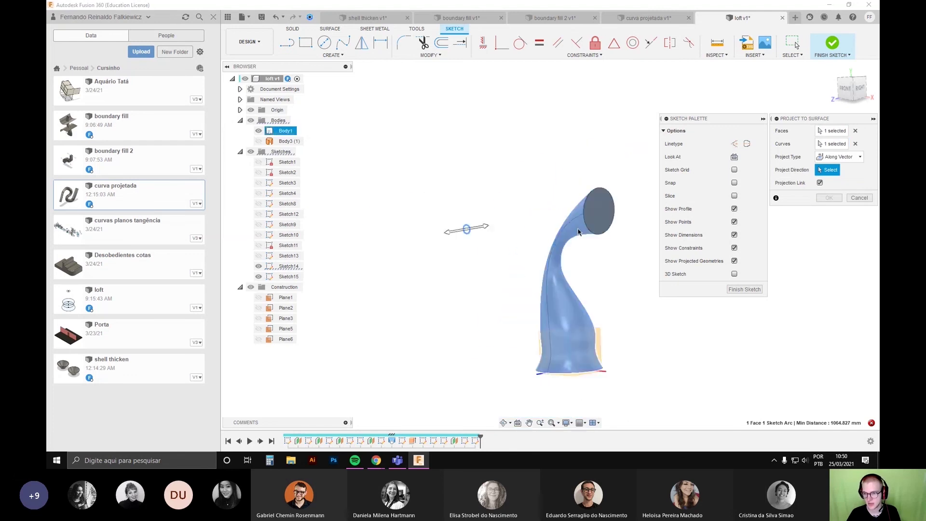
pyautogui.click(481, 347)
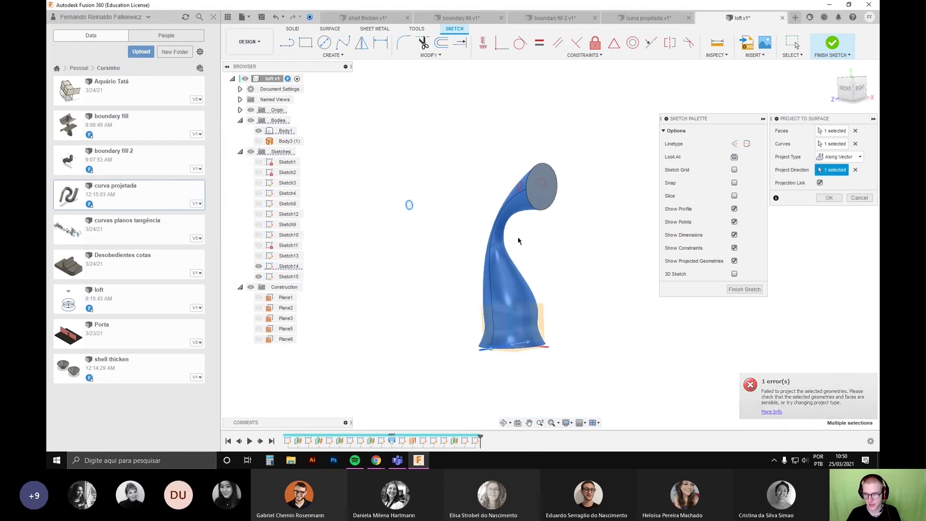
pyautogui.click(829, 197)
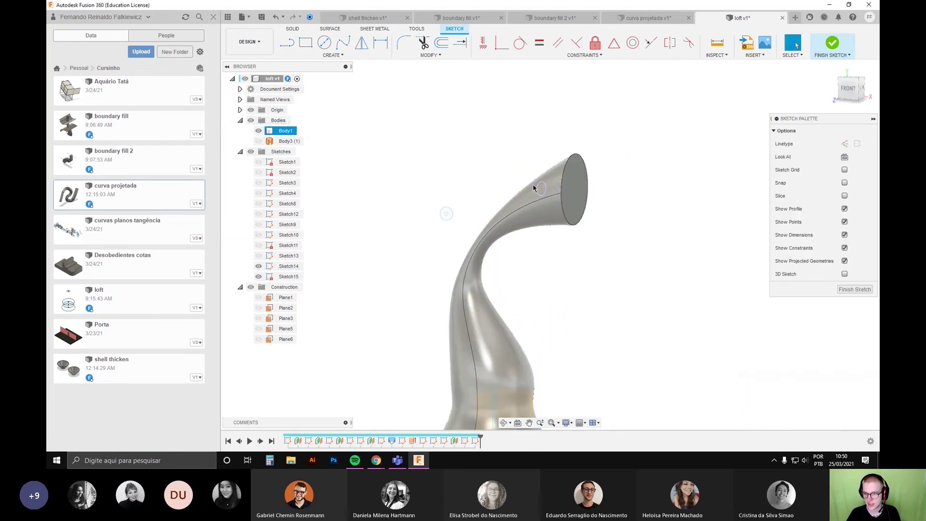
# Step: Finish the projection sketch and move the source circle lower on its offset plane, over the loft's flared end
pyautogui.scroll(5, 562, 200)
pyautogui.keyDown('shift'); pyautogui.moveTo(565, 201); pyautogui.dragTo(450, 207, button='middle'); pyautogui.keyUp('shift')
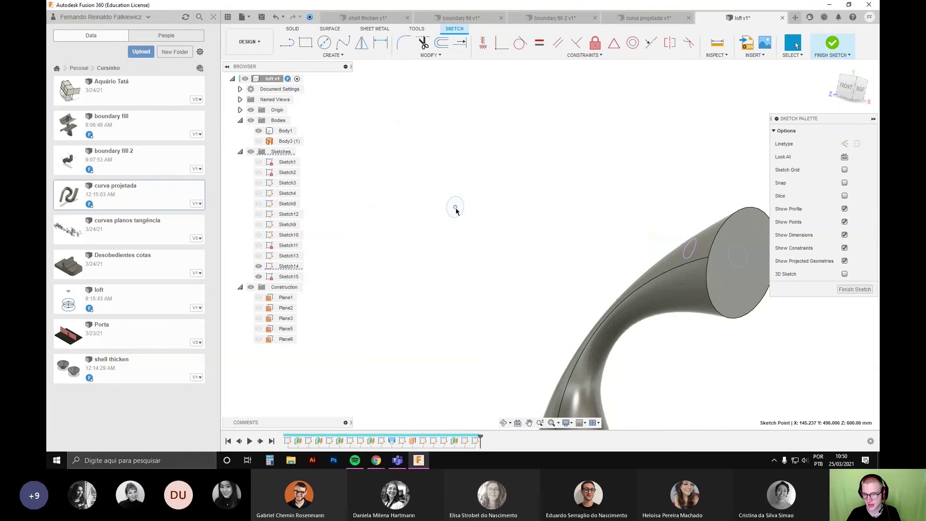
pyautogui.click(461, 215)
pyautogui.click(855, 289)
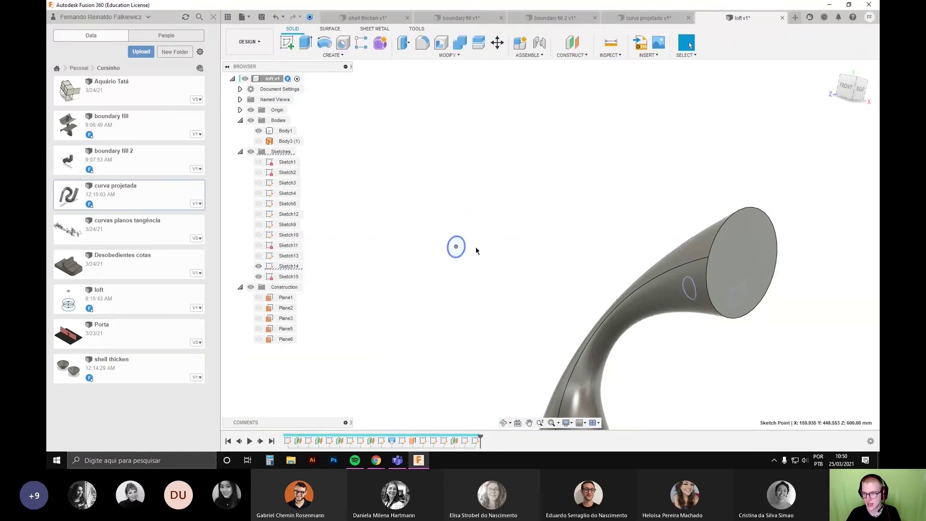
pyautogui.keyDown('shift'); pyautogui.moveTo(475, 251); pyautogui.dragTo(581, 296, button='middle'); pyautogui.keyUp('shift')
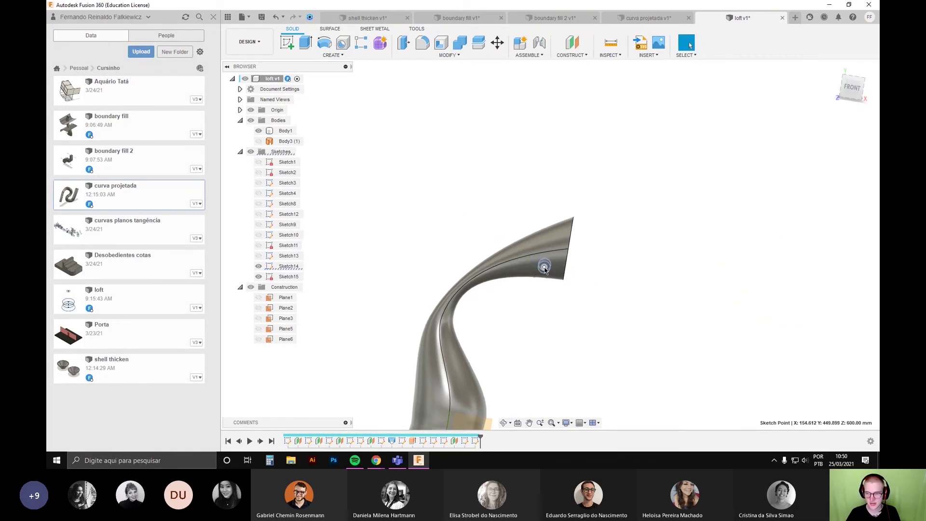
pyautogui.keyDown('shift'); pyautogui.moveTo(647, 290); pyautogui.dragTo(534, 292, button='middle'); pyautogui.keyUp('shift')
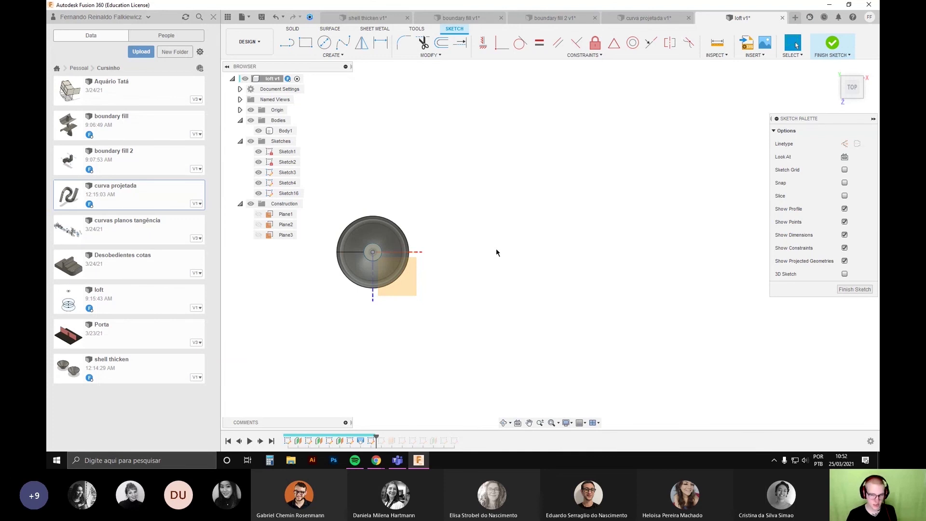
# Step: Examine the vase-shaped loft body and its stacked circular profiles from above and at an angle
pyautogui.scroll(2, 433, 272)
pyautogui.moveTo(403, 265); pyautogui.dragTo(385, 265, button='middle')
pyautogui.moveTo(402, 303); pyautogui.dragTo(372, 161, button='middle')
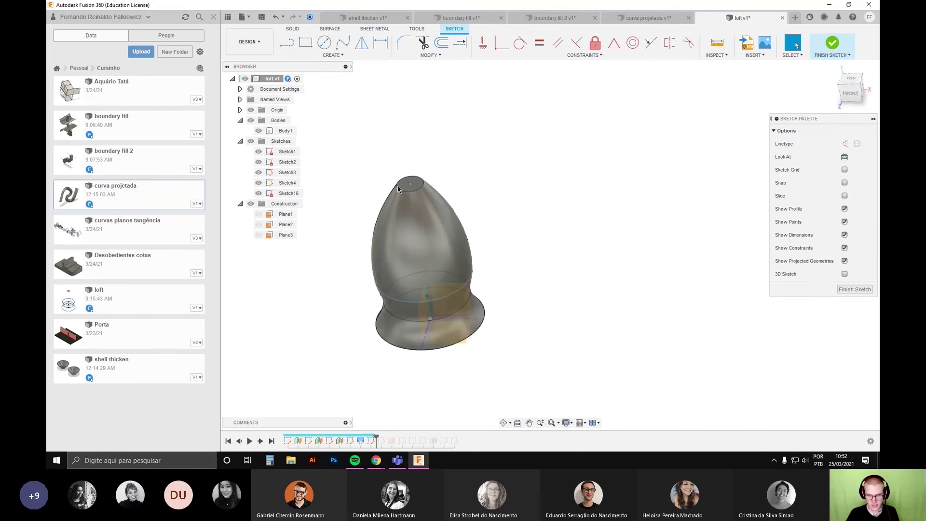
pyautogui.moveTo(520, 270); pyautogui.dragTo(408, 237, button='middle')
pyautogui.scroll(-2, 430, 225)
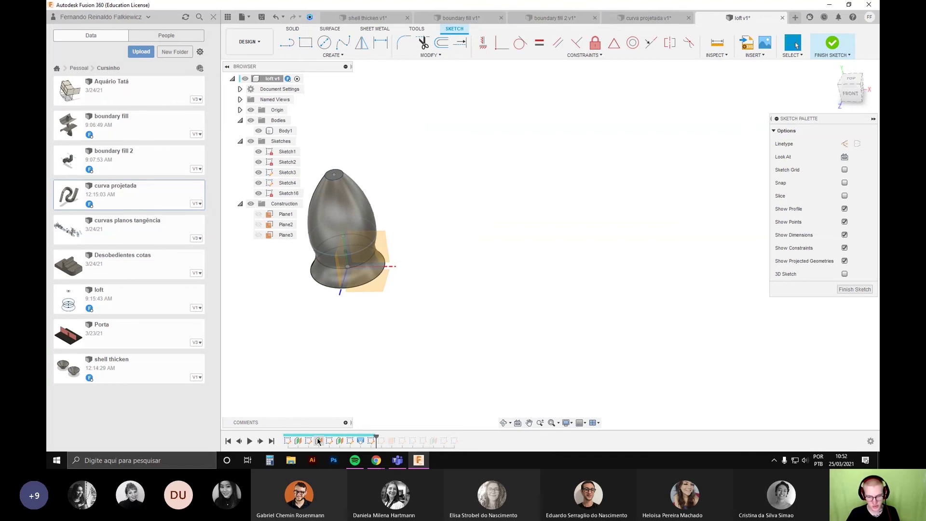
pyautogui.scroll(3, 355, 230)
pyautogui.moveTo(382, 249); pyautogui.dragTo(368, 226, button='middle')
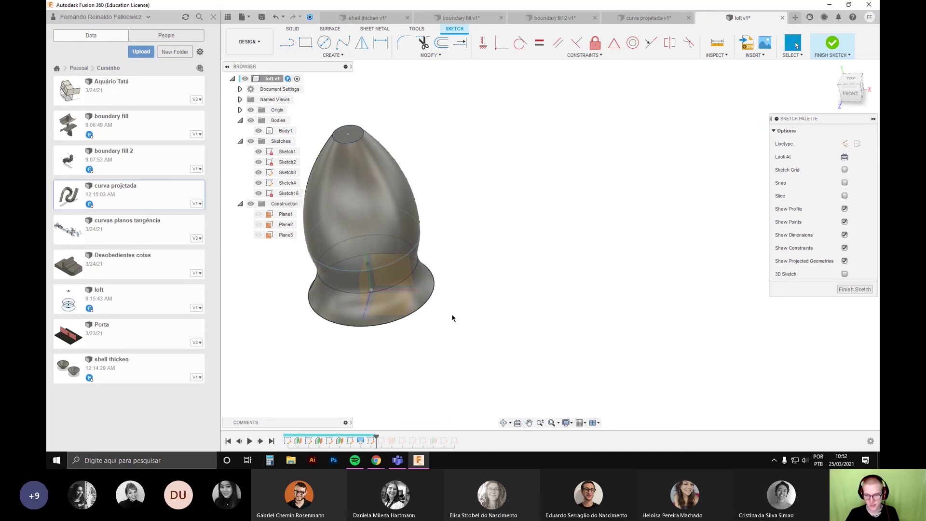
pyautogui.scroll(-5, 424, 319)
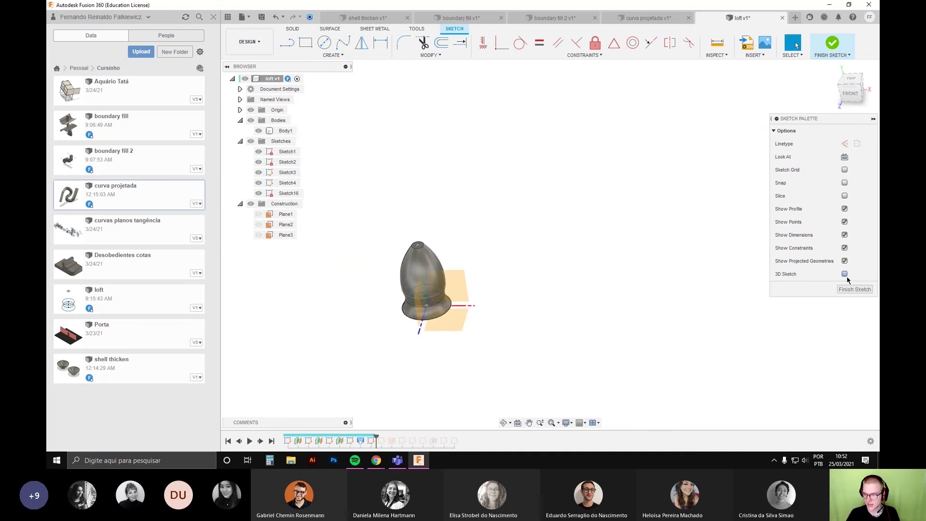
# Step: Enable 3D sketching and draw a 200 mm diameter circle beside the loft body, level with the origin's X axis
pyautogui.click(851, 78)
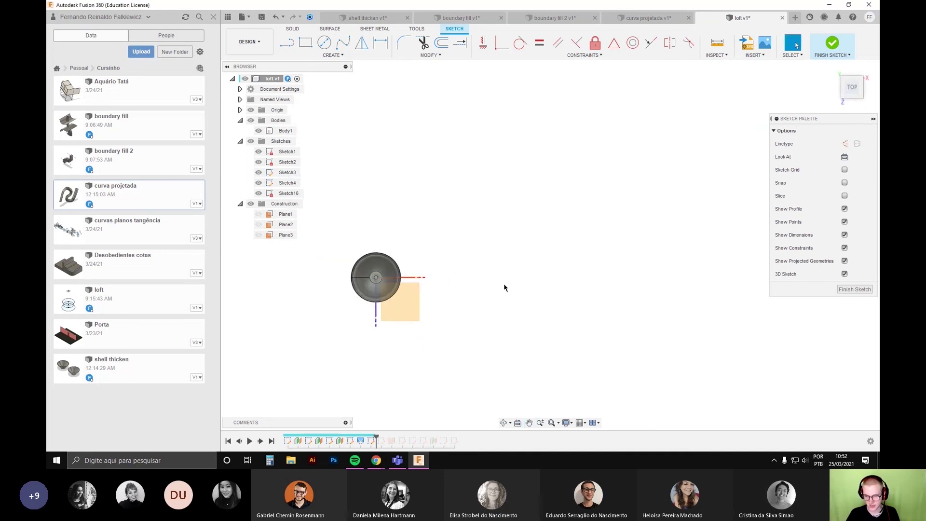
pyautogui.press('c')
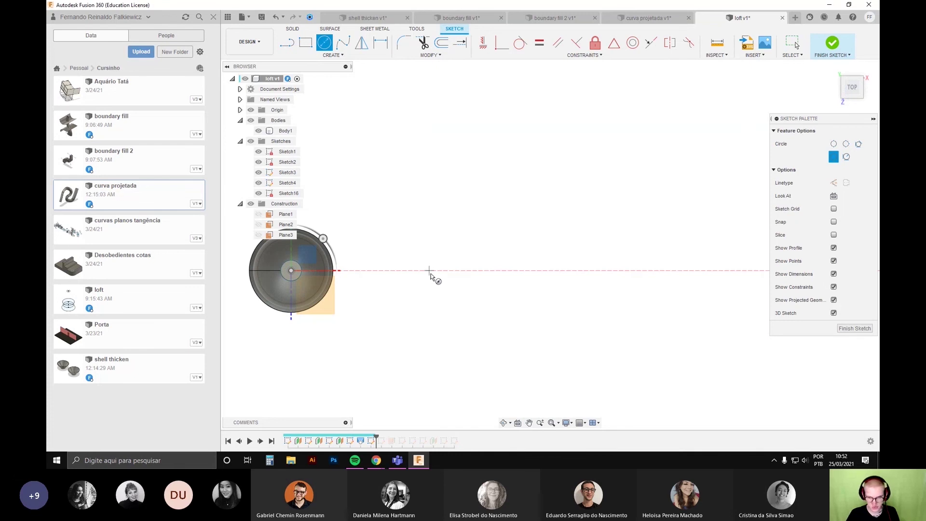
pyautogui.click(461, 271)
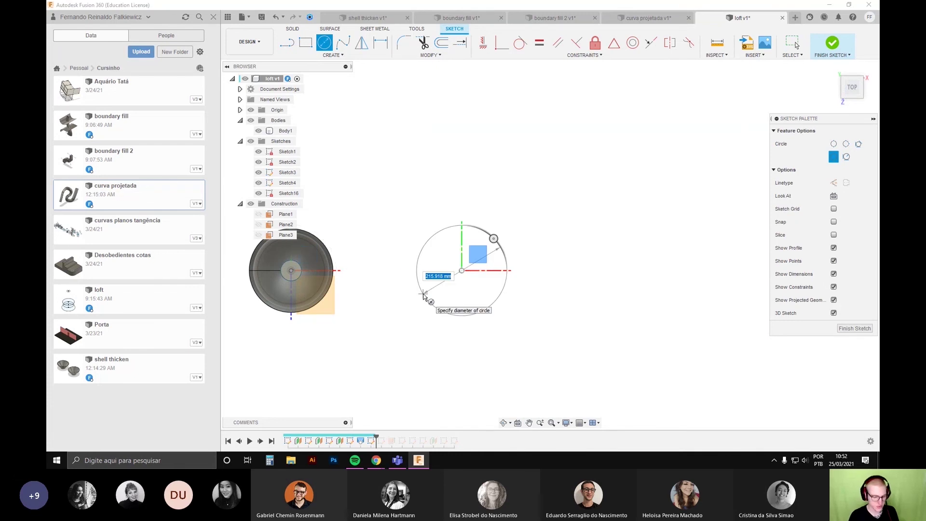
pyautogui.write('200')
pyautogui.press('Return')
pyautogui.press('Escape')
pyautogui.keyDown('shift'); pyautogui.moveTo(424, 292); pyautogui.dragTo(546, 319, button='middle'); pyautogui.keyUp('shift')
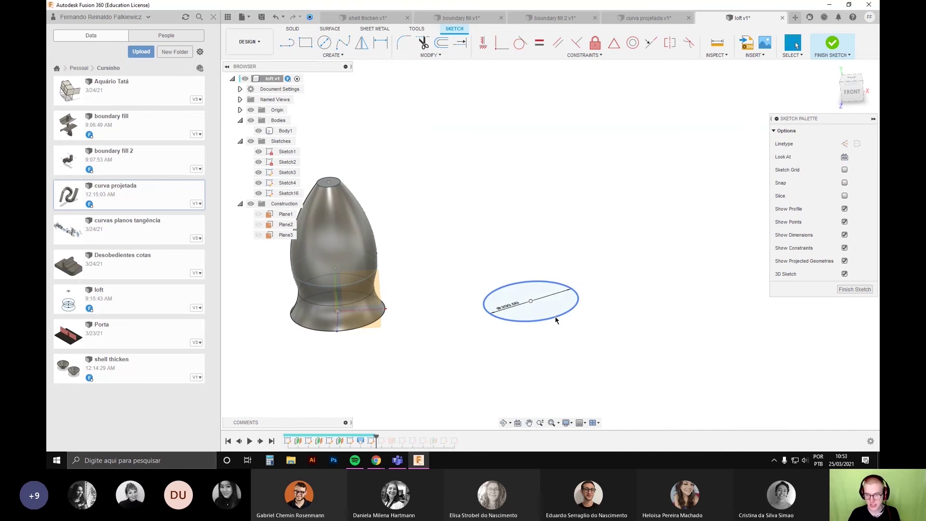
# Step: Copy the 200 mm circle 50 mm upward within the same sketch using Move/Copy
pyautogui.rightClick(556, 320)
pyautogui.click(529, 347)
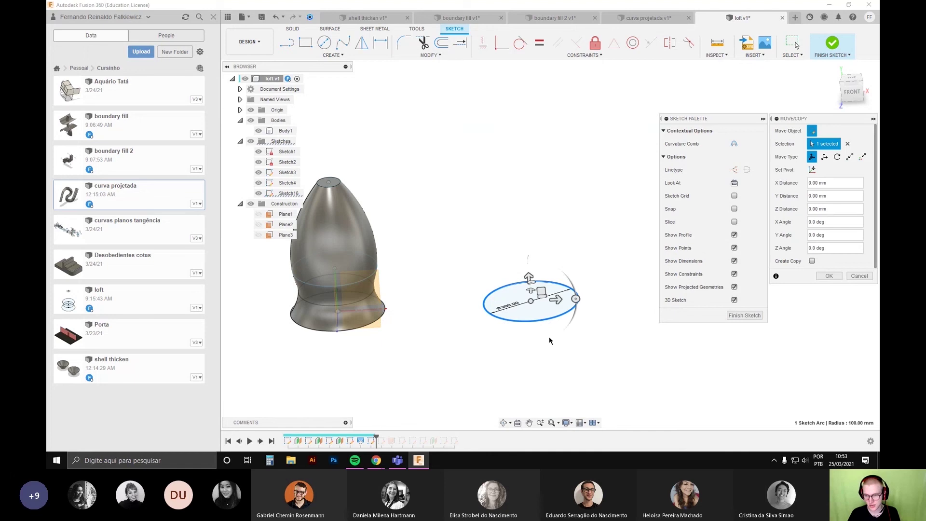
pyautogui.keyDown('shift'); pyautogui.moveTo(543, 296); pyautogui.dragTo(644, 313, button='middle'); pyautogui.keyUp('shift')
pyautogui.click(813, 262)
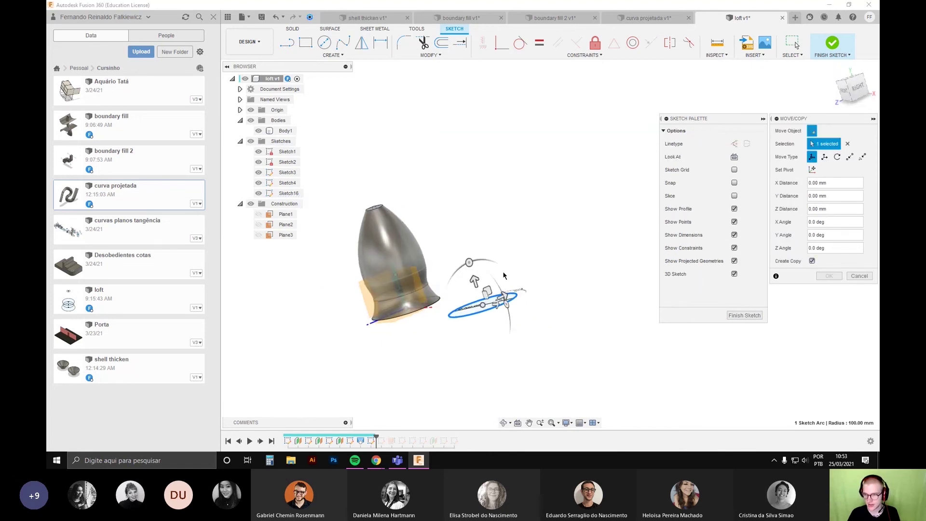
pyautogui.moveTo(475, 280)
pyautogui.mouseDown()
pyautogui.moveTo(464, 249)
pyautogui.moveTo(471, 265)
pyautogui.mouseUp()
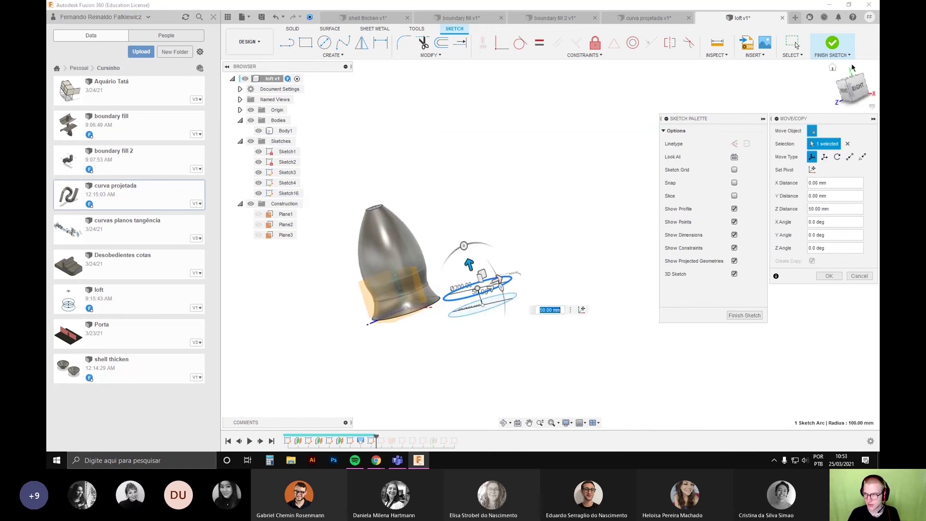
pyautogui.keyDown('shift'); pyautogui.moveTo(493, 321); pyautogui.dragTo(487, 333, button='middle'); pyautogui.keyUp('shift')
pyautogui.click(829, 276)
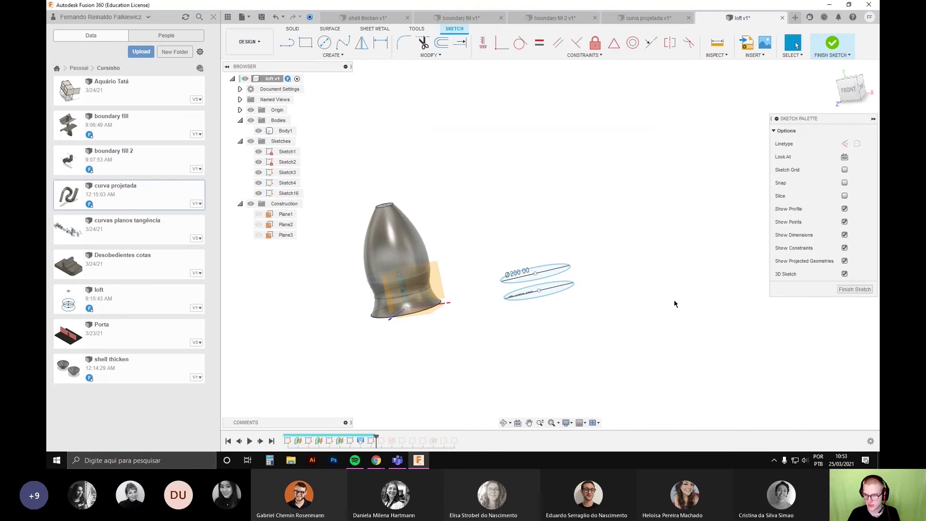
# Step: Set the upper copied circle's diameter to 160 mm
pyautogui.doubleClick(532, 287)
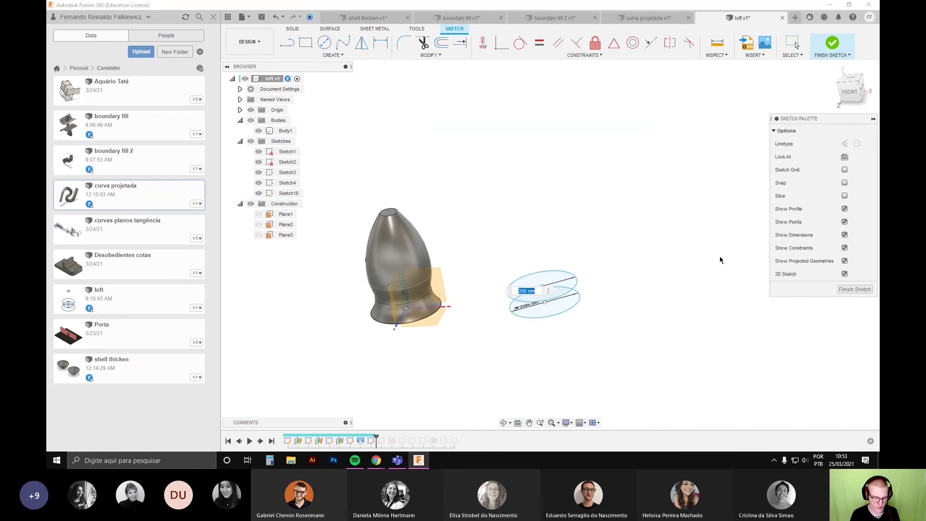
pyautogui.press('Return')
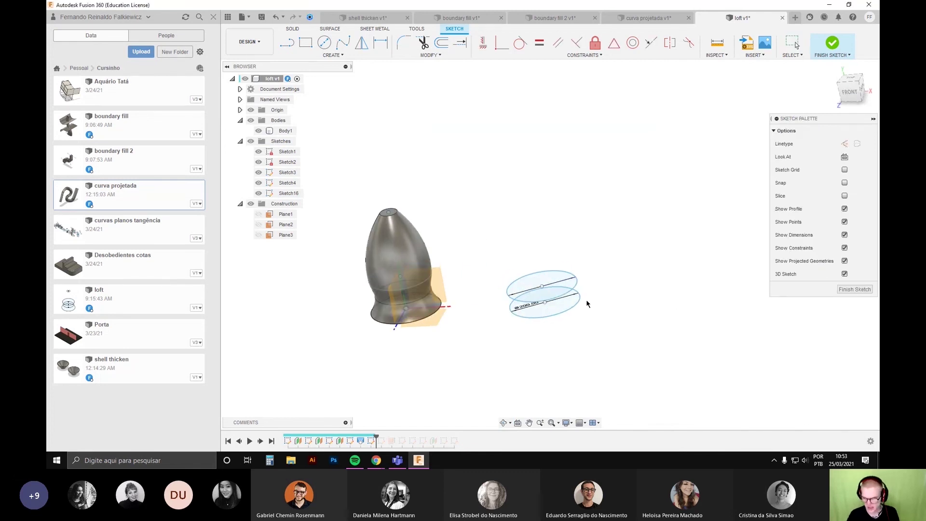
pyautogui.scroll(5, 555, 331)
pyautogui.scroll(-6, 564, 308)
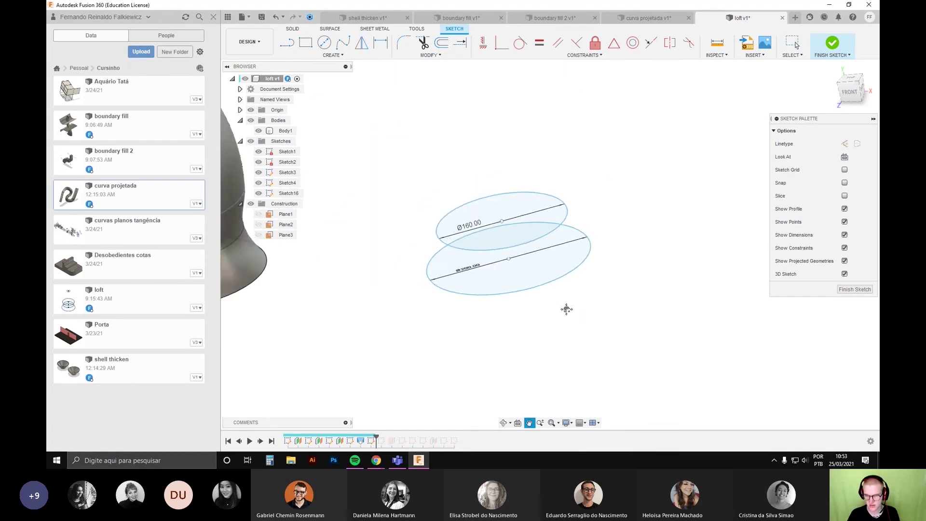
# Step: Make a copy of the 160 mm circle directly above it with Move/Copy
pyautogui.moveTo(689, 338); pyautogui.dragTo(576, 370, button='middle')
pyautogui.click(613, 298)
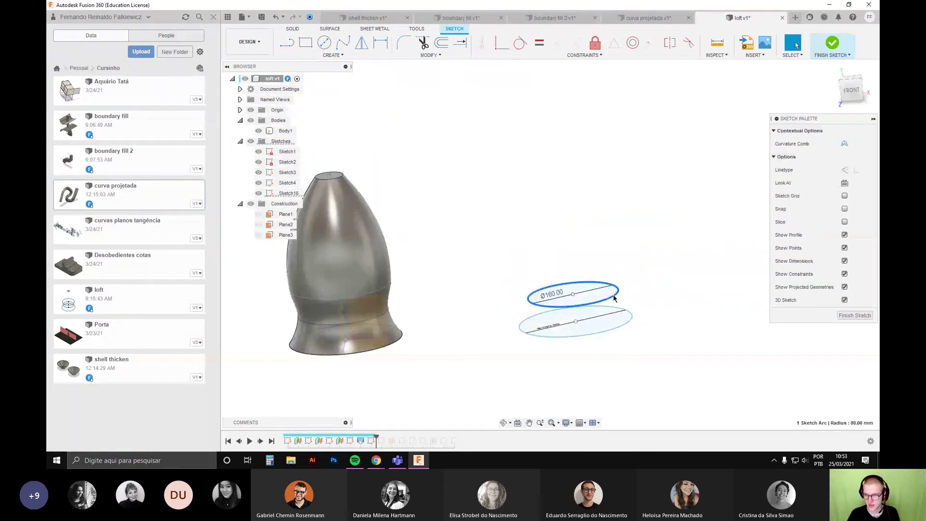
pyautogui.rightClick(614, 297)
pyautogui.click(579, 308)
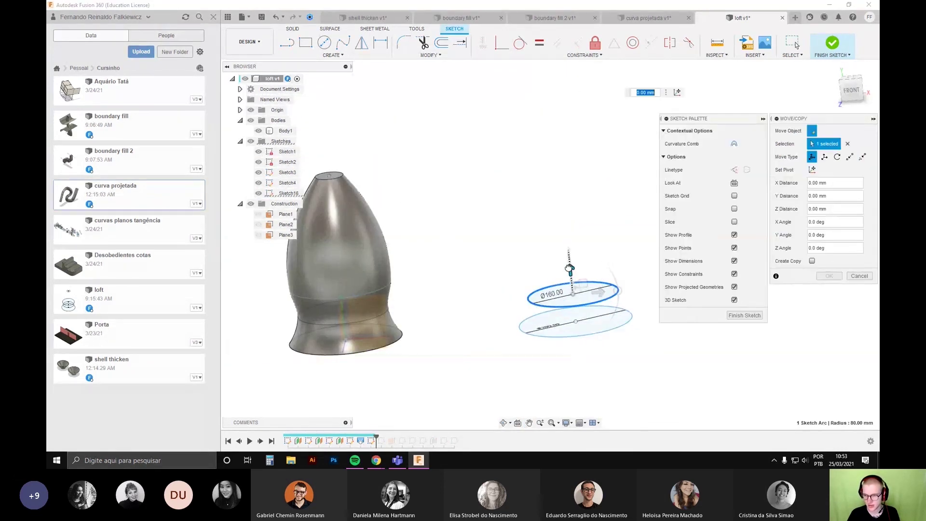
pyautogui.click(570, 269)
pyautogui.click(812, 260)
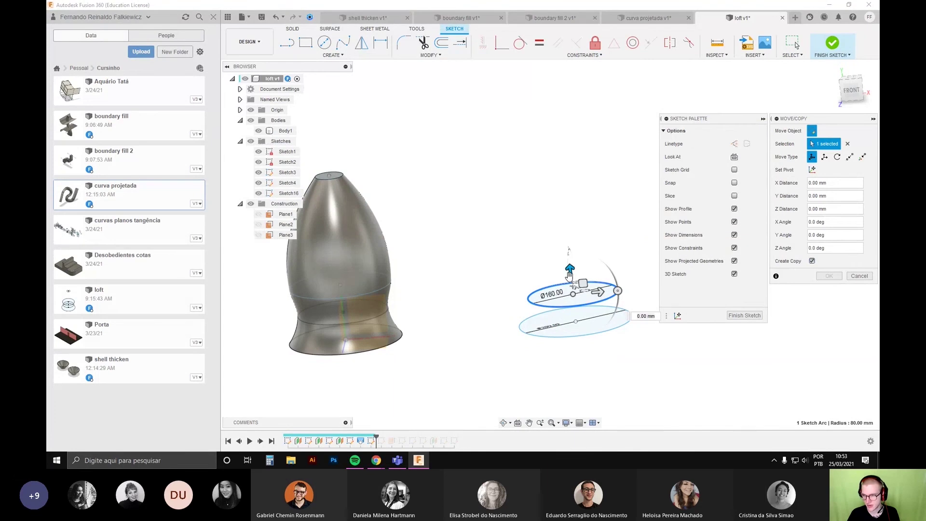
pyautogui.moveTo(572, 269); pyautogui.dragTo(570, 244)
pyautogui.click(828, 277)
# Step: Set the topmost circle's diameter to 180 mm
pyautogui.doubleClick(553, 271)
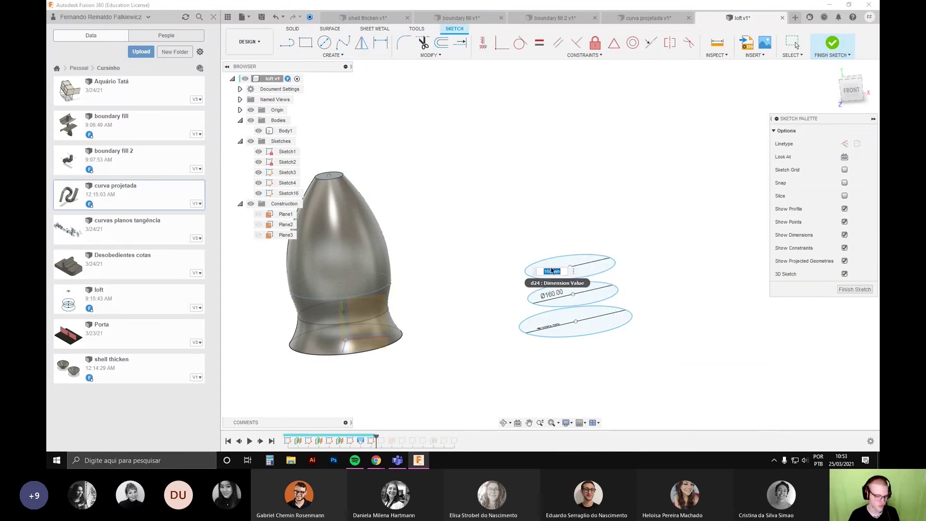
pyautogui.write('180')
pyautogui.press('Return')
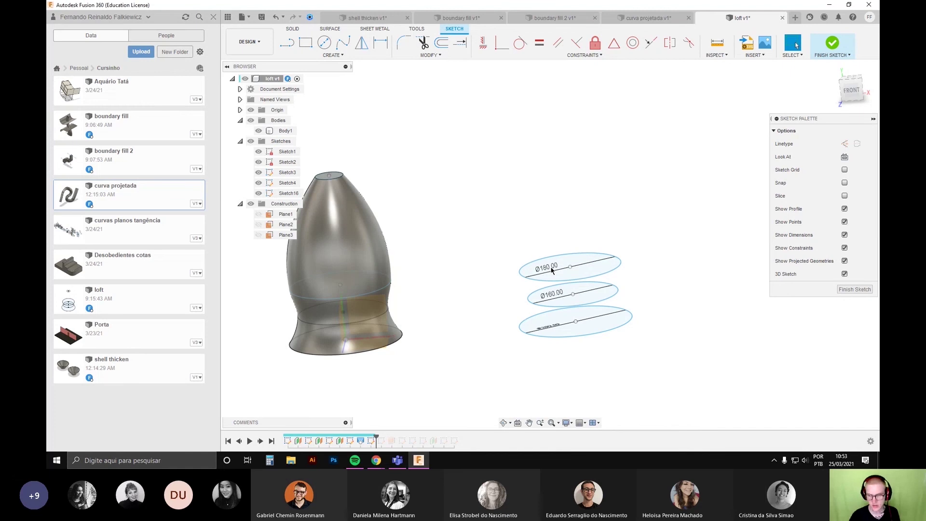
# Step: Copy the 180 mm circle 200 mm upward within the same sketch using Move/Copy
pyautogui.click(587, 280)
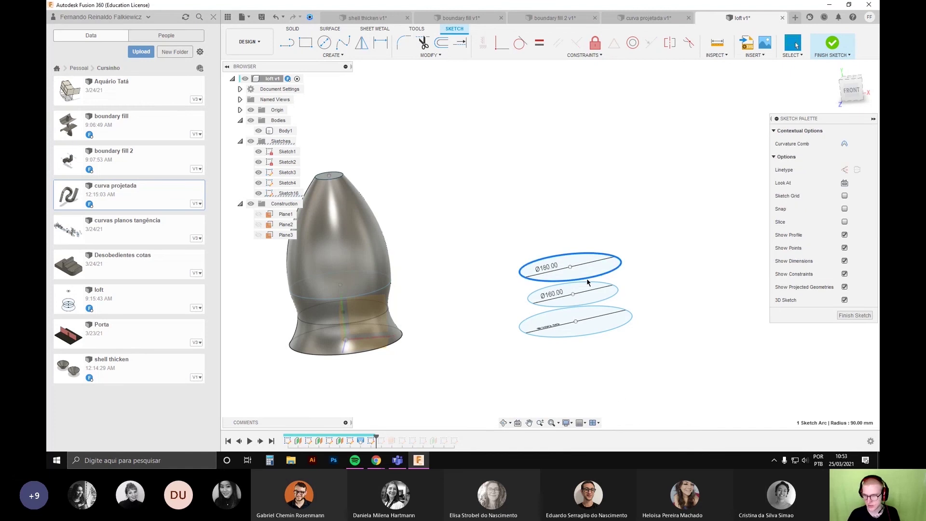
pyautogui.rightClick(587, 280)
pyautogui.click(557, 291)
pyautogui.click(813, 261)
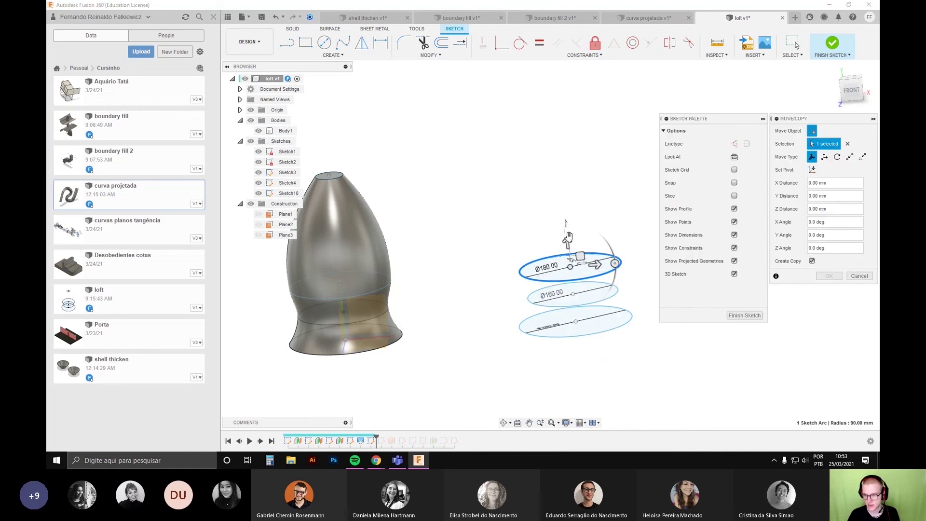
pyautogui.moveTo(567, 243); pyautogui.dragTo(553, 138)
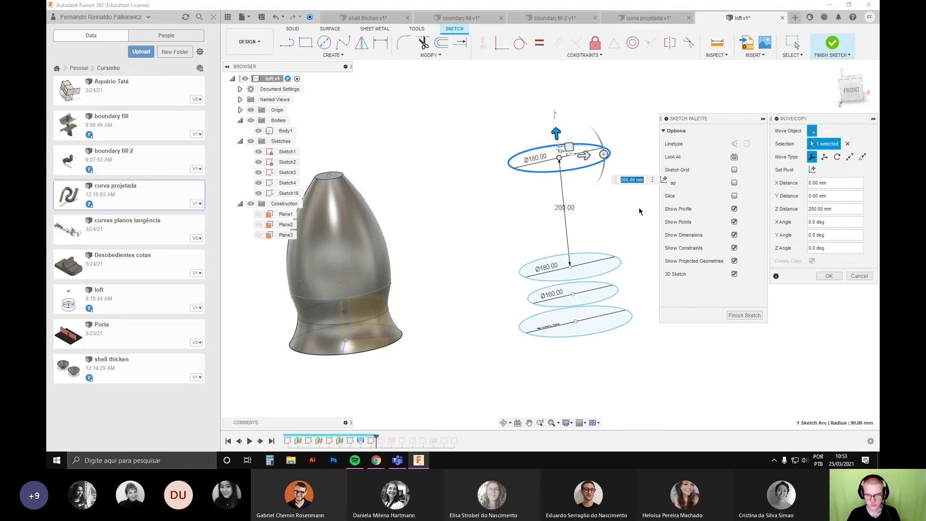
pyautogui.press('Return')
# Step: Set the new top circle's diameter to 20 mm, and enlarge it to 50 mm
pyautogui.doubleClick(537, 161)
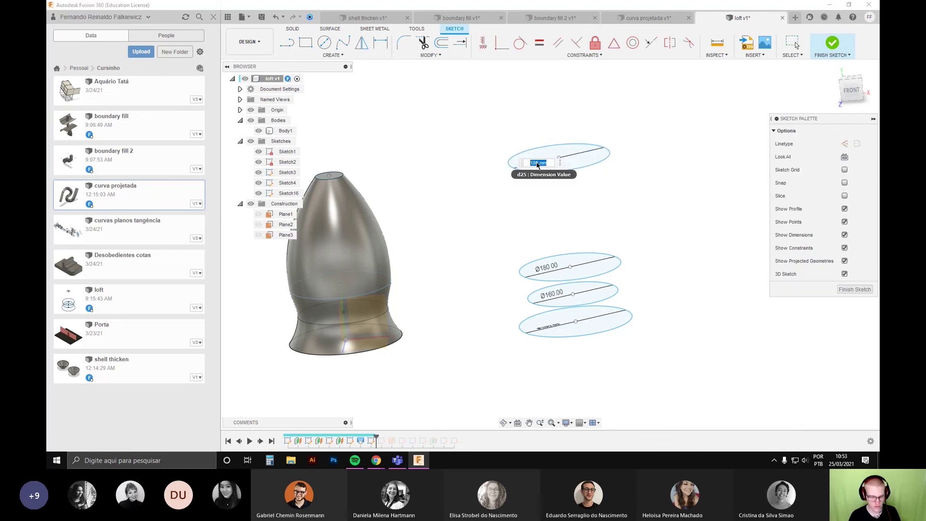
pyautogui.write('20')
pyautogui.press('Return')
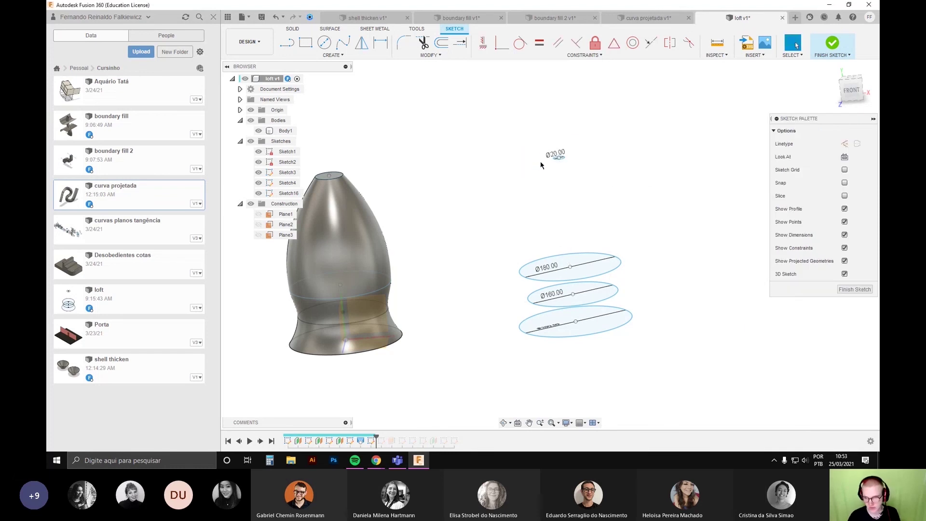
pyautogui.doubleClick(551, 154)
pyautogui.write('50')
pyautogui.press('Return')
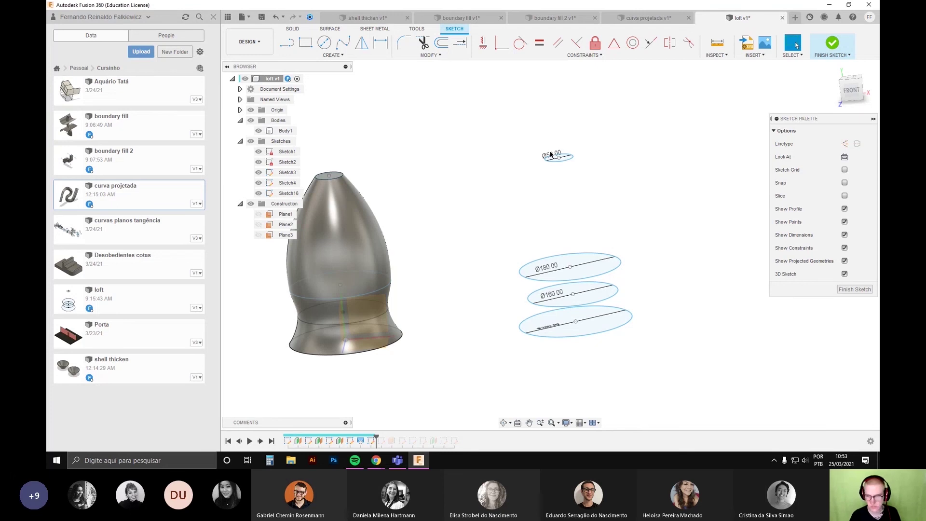
# Step: Finish the sketch and loft a new body through the four stacked circles, from the lowest to the 50 mm one
pyautogui.click(855, 290)
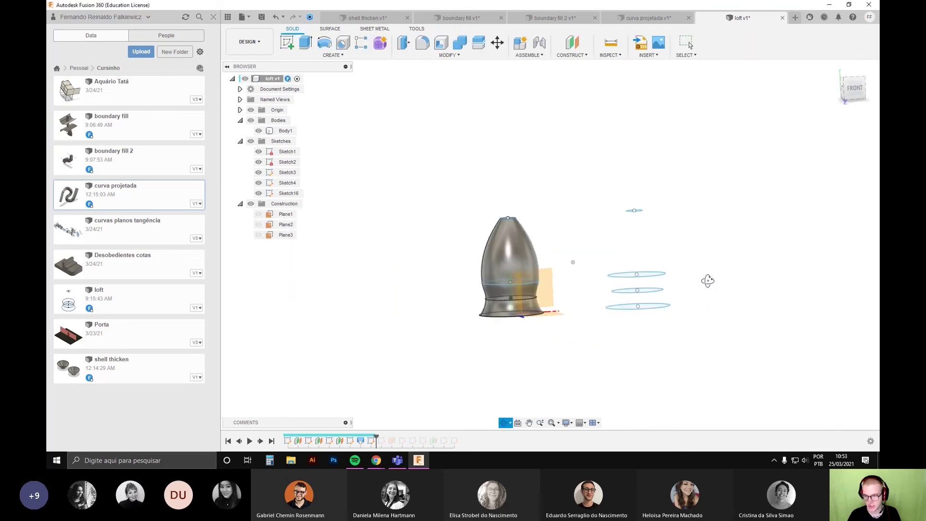
pyautogui.click(335, 56)
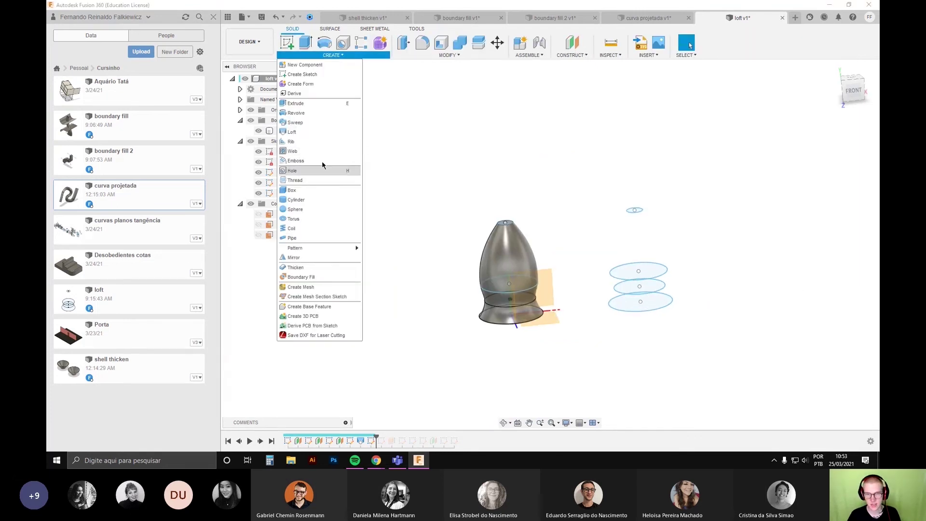
pyautogui.click(309, 135)
pyautogui.click(652, 301)
pyautogui.click(645, 285)
pyautogui.click(642, 269)
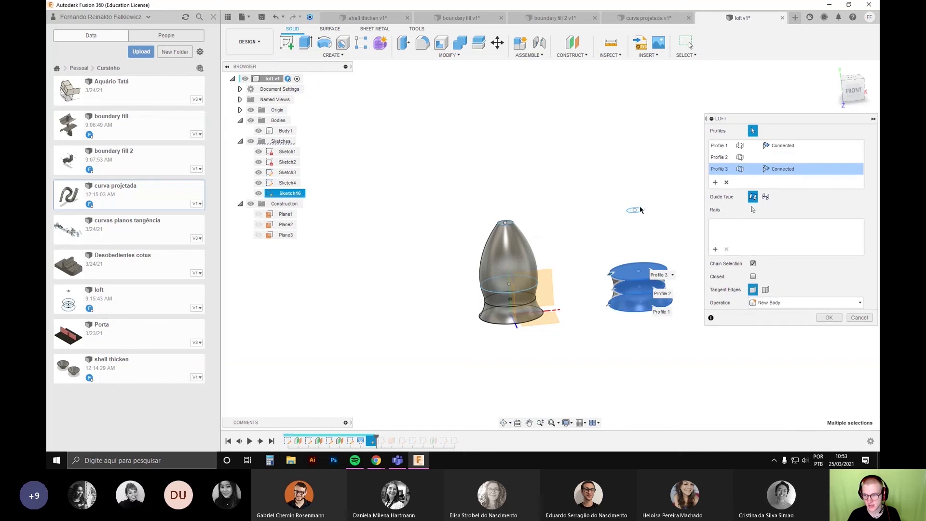
pyautogui.click(637, 212)
pyautogui.moveTo(647, 246); pyautogui.dragTo(602, 256, button='middle')
pyautogui.scroll(5, 602, 232)
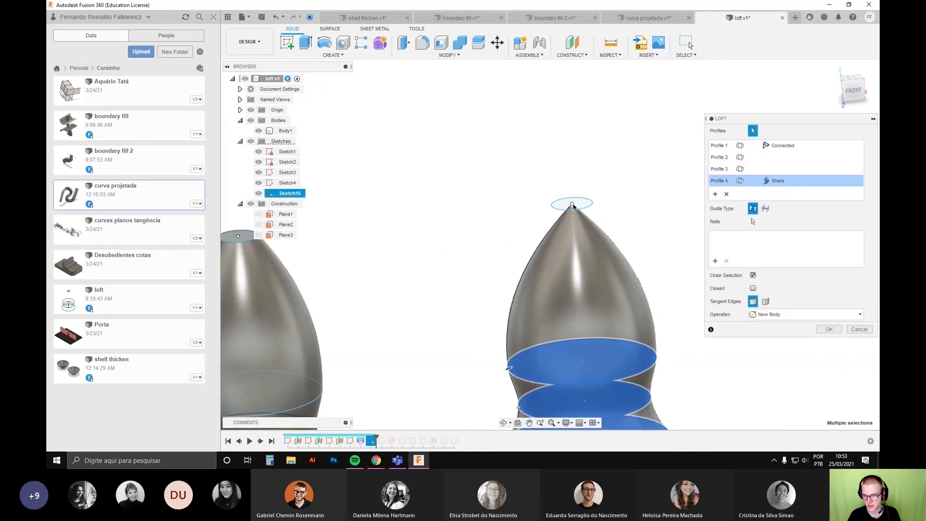
pyautogui.click(573, 205)
pyautogui.scroll(-4, 585, 206)
pyautogui.click(829, 318)
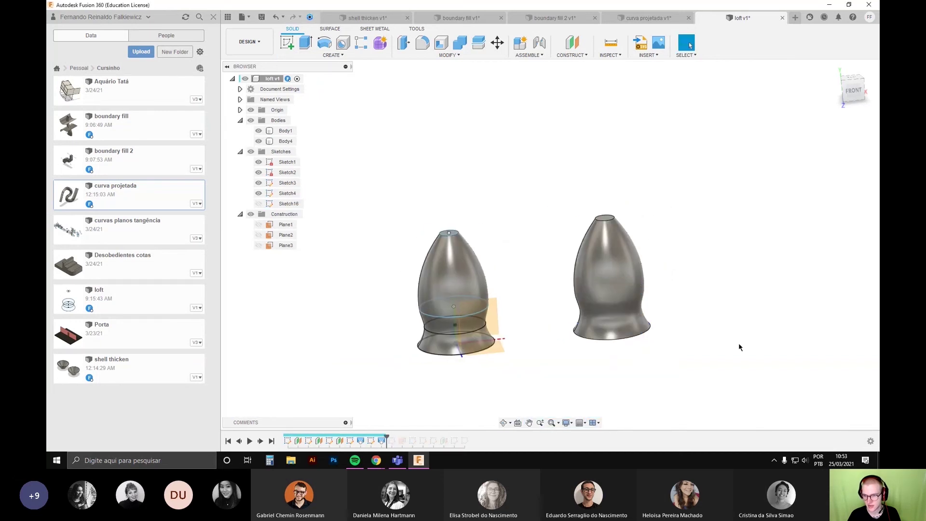
# Step: Undo the second loft and return to editing the stacked circles' sketch
pyautogui.hotkey('ctrl', 'z')
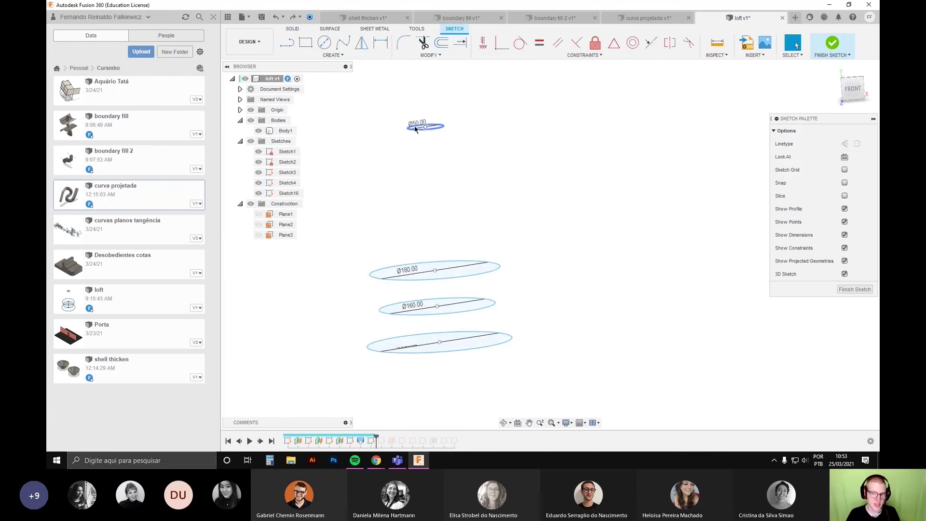
pyautogui.scroll(-3, 416, 153)
pyautogui.moveTo(492, 209)
pyautogui.mouseDown(button='middle')
pyautogui.moveTo(524, 218)
pyautogui.moveTo(482, 208)
pyautogui.moveTo(529, 187)
pyautogui.moveTo(521, 224)
pyautogui.mouseUp(button='middle')
pyautogui.scroll(2, 453, 161)
pyautogui.scroll(-2, 464, 181)
pyautogui.scroll(3, 497, 200)
# Step: Rotate the 180 mm circle -20 degrees about Y and 25 degrees about X with Move/Copy
pyautogui.click(568, 314)
pyautogui.press('m')
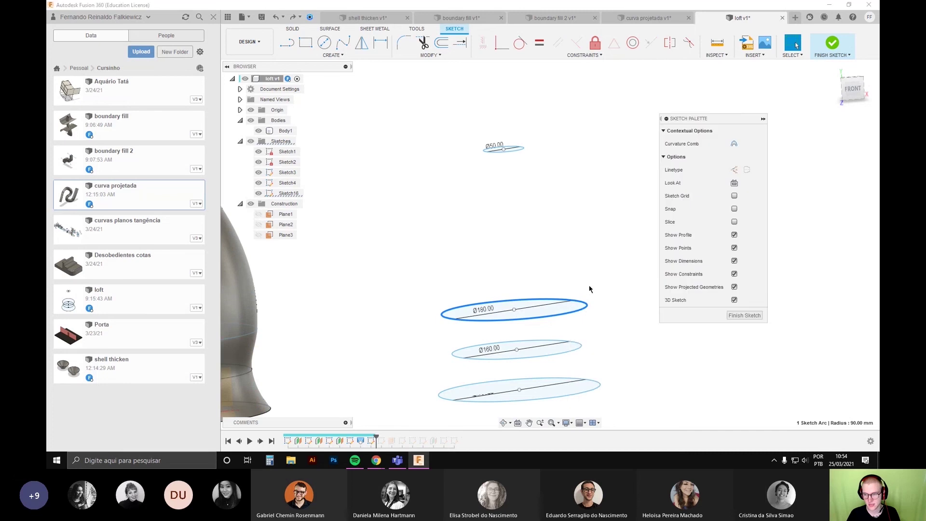
pyautogui.scroll(-1, 590, 289)
pyautogui.keyDown('shift'); pyautogui.moveTo(598, 321); pyautogui.dragTo(591, 334, button='middle'); pyautogui.keyUp('shift')
pyautogui.moveTo(569, 310); pyautogui.dragTo(565, 295)
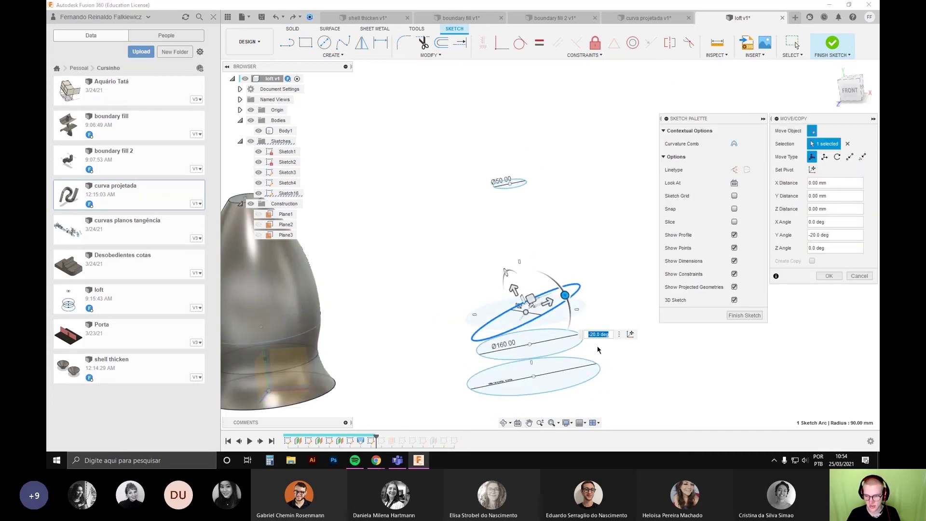
pyautogui.moveTo(577, 359)
pyautogui.mouseDown(button='middle')
pyautogui.moveTo(573, 308)
pyautogui.moveTo(585, 314)
pyautogui.mouseUp(button='middle')
pyautogui.scroll(2, 574, 308)
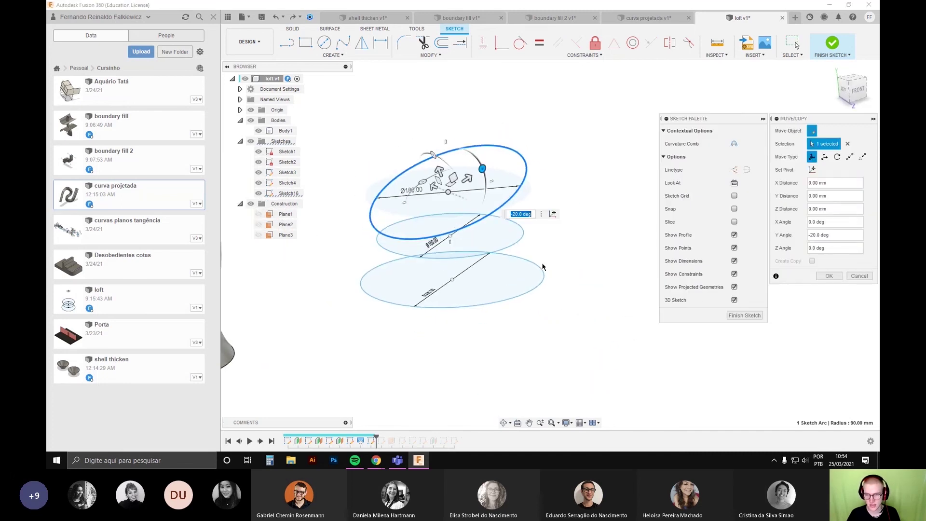
pyautogui.moveTo(424, 180); pyautogui.dragTo(447, 162)
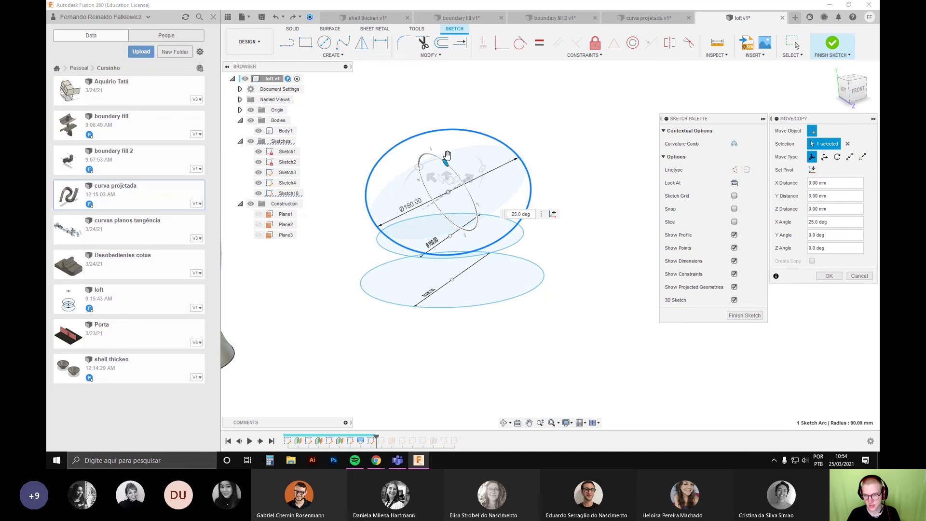
pyautogui.keyDown('shift'); pyautogui.moveTo(447, 155); pyautogui.dragTo(425, 124, button='middle'); pyautogui.keyUp('shift')
pyautogui.scroll(-2, 496, 287)
pyautogui.click(829, 275)
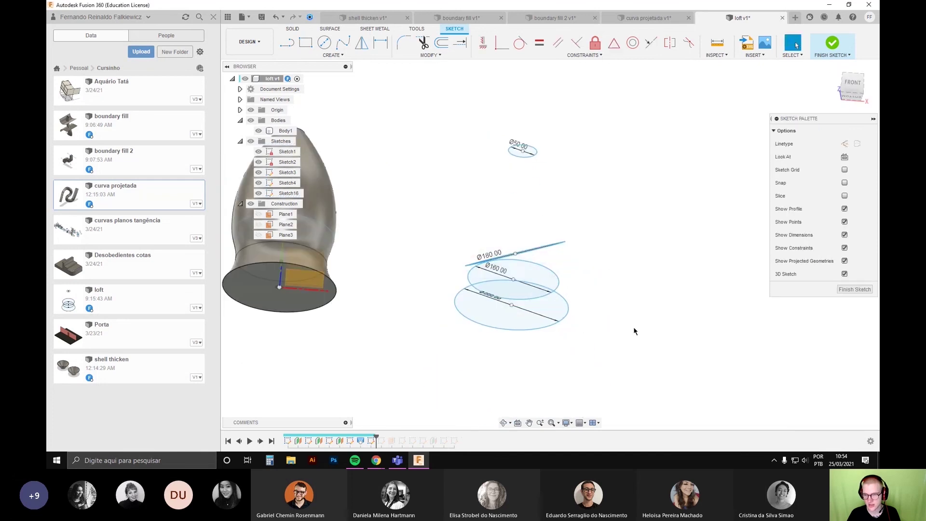
# Step: From its flat position, tilt the 180 mm circle 15 degrees about Y and 5 degrees about X with Move/Copy
pyautogui.moveTo(635, 327)
pyautogui.keyDown('shift'); pyautogui.mouseDown(button='middle')
pyautogui.moveTo(602, 312)
pyautogui.moveTo(595, 355)
pyautogui.moveTo(639, 235)
pyautogui.mouseUp(button='middle'); pyautogui.keyUp('shift')
pyautogui.moveTo(677, 302)
pyautogui.keyDown('shift'); pyautogui.mouseDown(button='middle')
pyautogui.moveTo(497, 300)
pyautogui.moveTo(477, 312)
pyautogui.moveTo(486, 312)
pyautogui.mouseUp(button='middle'); pyautogui.keyUp('shift')
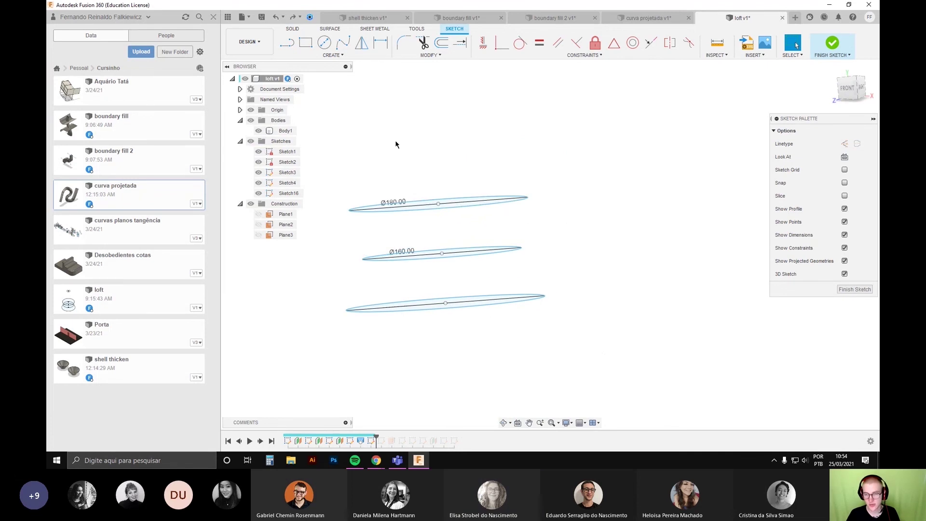
pyautogui.press('m')
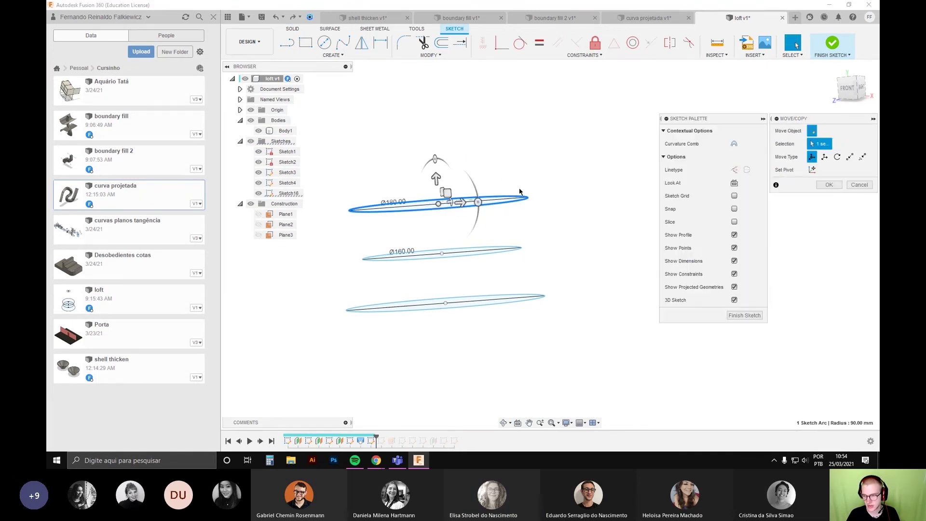
pyautogui.moveTo(476, 197); pyautogui.dragTo(479, 214)
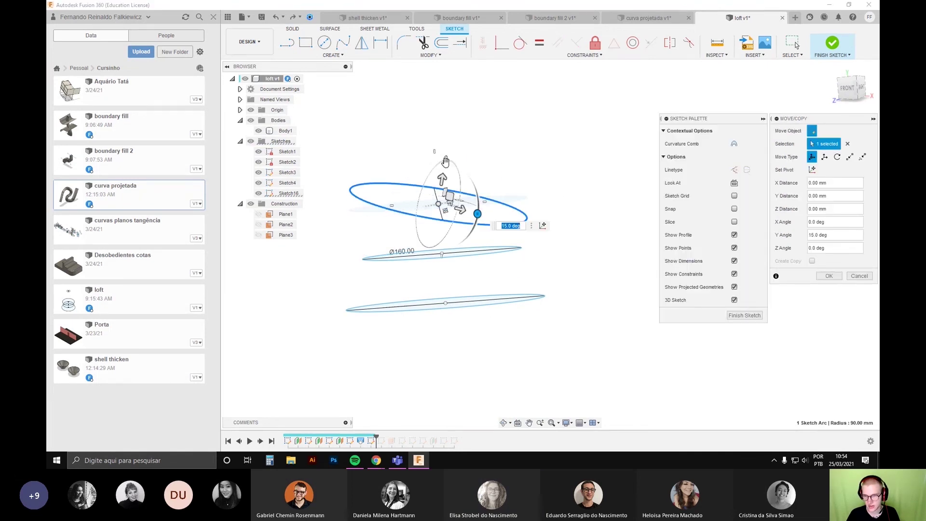
pyautogui.moveTo(445, 162)
pyautogui.mouseDown()
pyautogui.moveTo(448, 173)
pyautogui.moveTo(446, 161)
pyautogui.mouseUp()
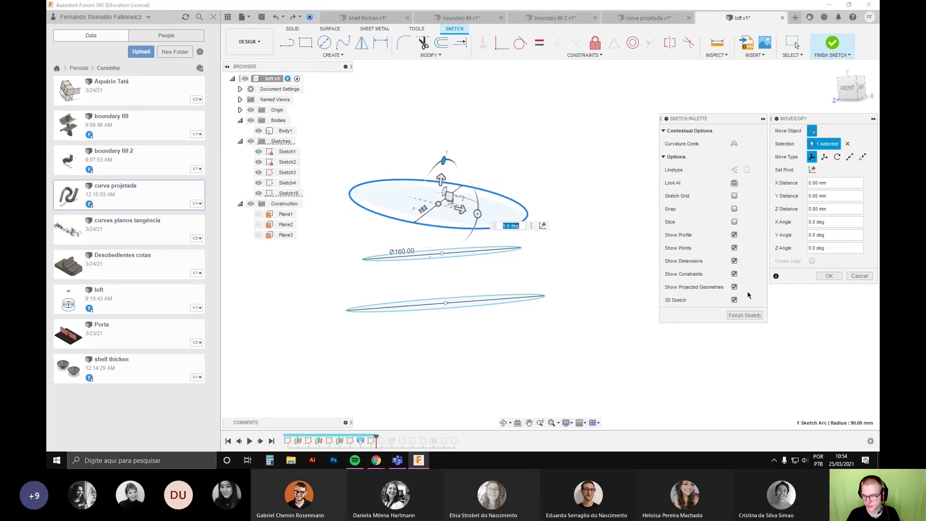
pyautogui.click(829, 276)
pyautogui.scroll(-3, 611, 249)
pyautogui.keyDown('shift'); pyautogui.moveTo(609, 247); pyautogui.dragTo(604, 241, button='middle'); pyautogui.keyUp('shift')
# Step: Finish the sketch and preview a loft through the four circles, including the tilted 180 mm profile
pyautogui.click(855, 289)
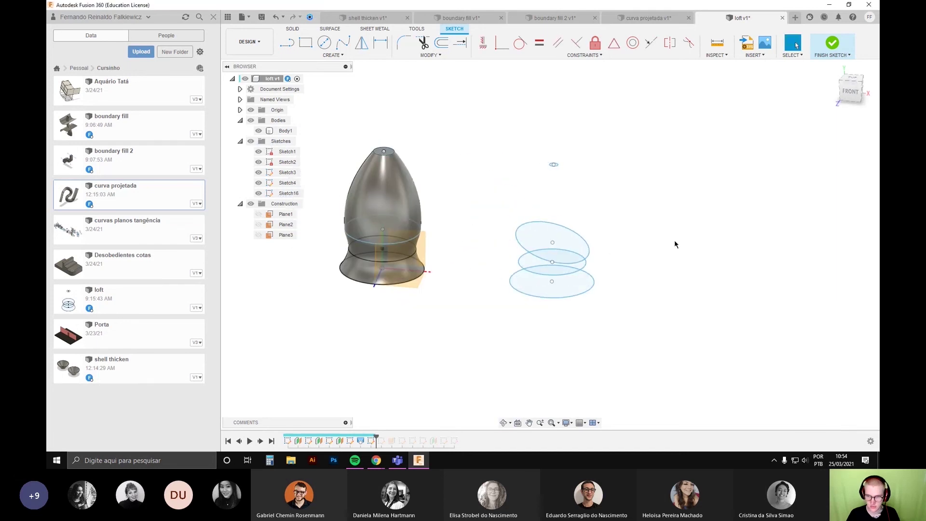
pyautogui.click(333, 55)
pyautogui.click(295, 132)
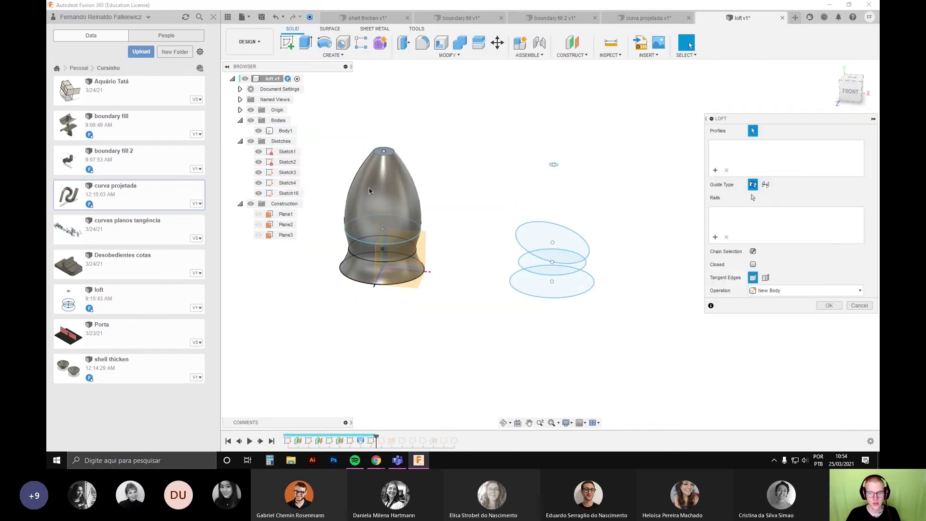
pyautogui.click(555, 292)
pyautogui.click(545, 268)
pyautogui.click(541, 225)
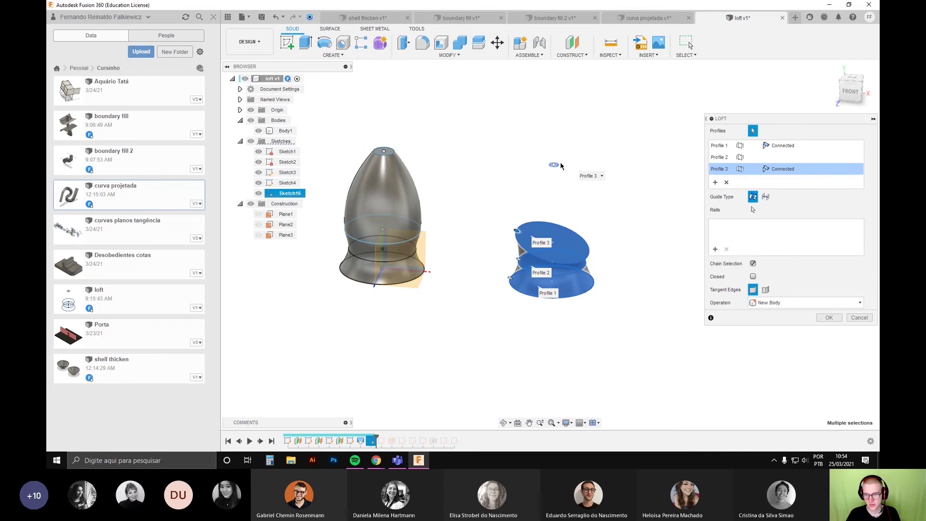
pyautogui.click(554, 165)
pyautogui.scroll(3, 555, 167)
pyautogui.click(548, 168)
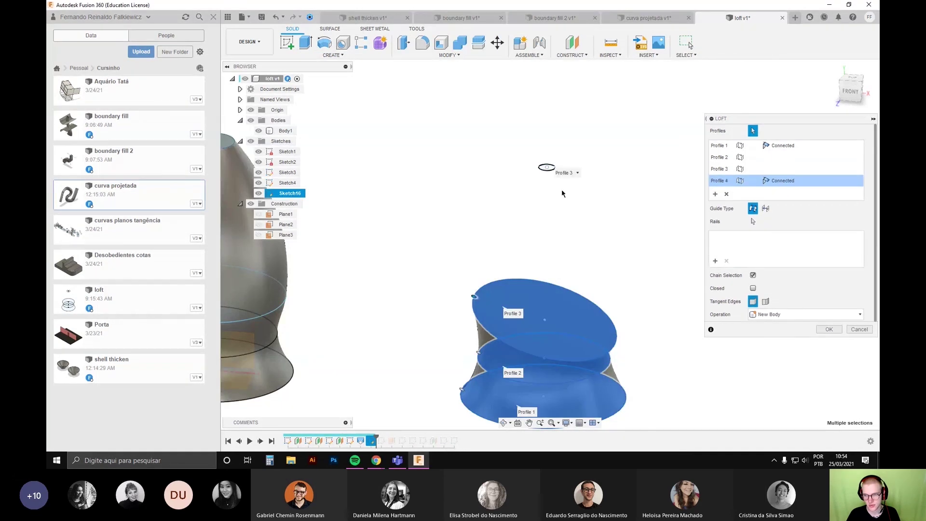
pyautogui.keyDown('shift'); pyautogui.moveTo(607, 280); pyautogui.dragTo(480, 374, button='middle'); pyautogui.keyUp('shift')
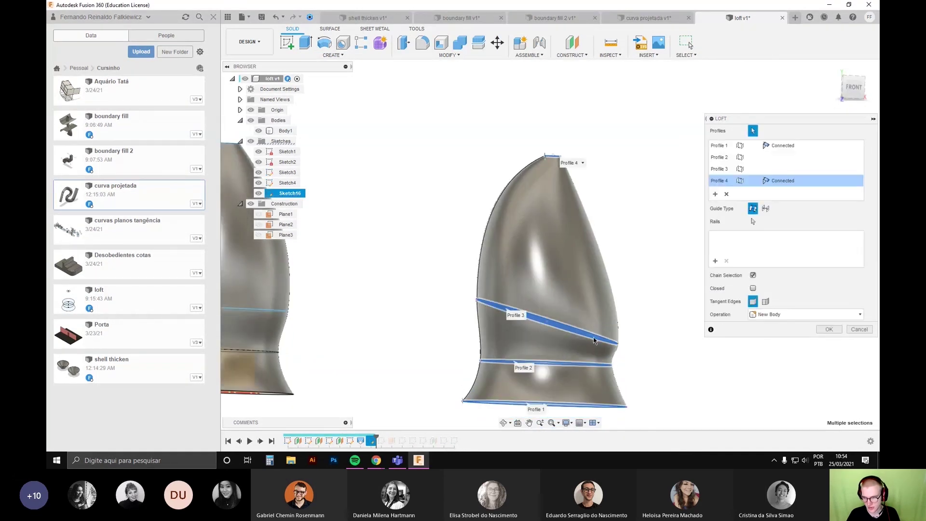
pyautogui.keyDown('shift'); pyautogui.moveTo(594, 340); pyautogui.dragTo(594, 303, button='middle'); pyautogui.keyUp('shift')
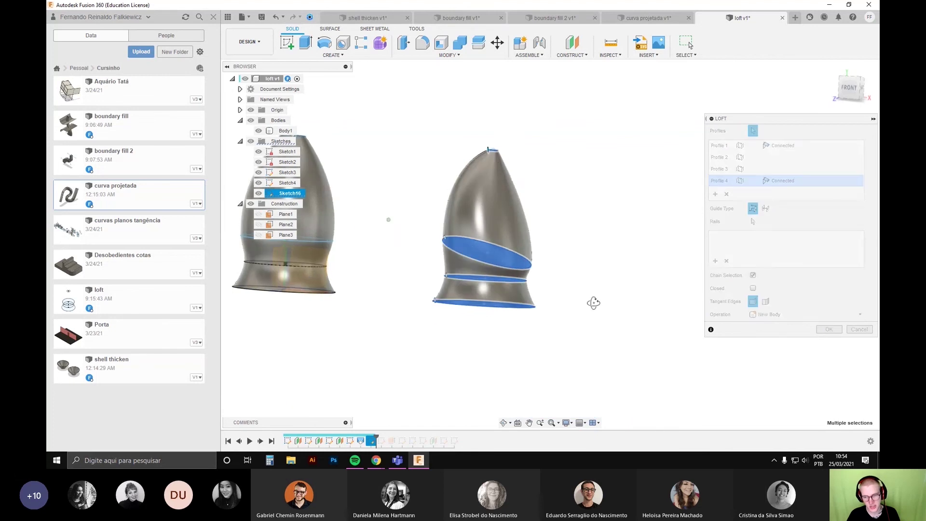
pyautogui.press('Escape')
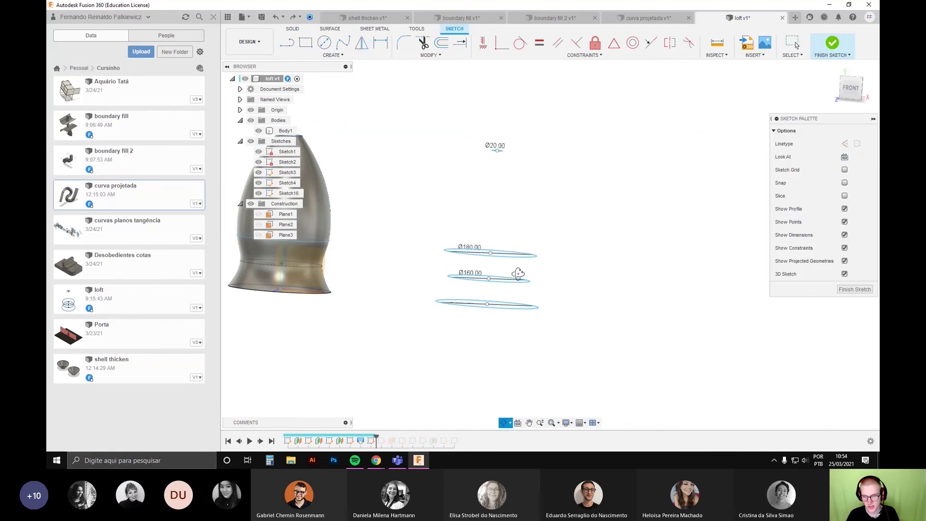
pyautogui.keyDown('shift'); pyautogui.moveTo(518, 273); pyautogui.dragTo(502, 283, button='middle'); pyautogui.keyUp('shift')
pyautogui.scroll(5, 461, 263)
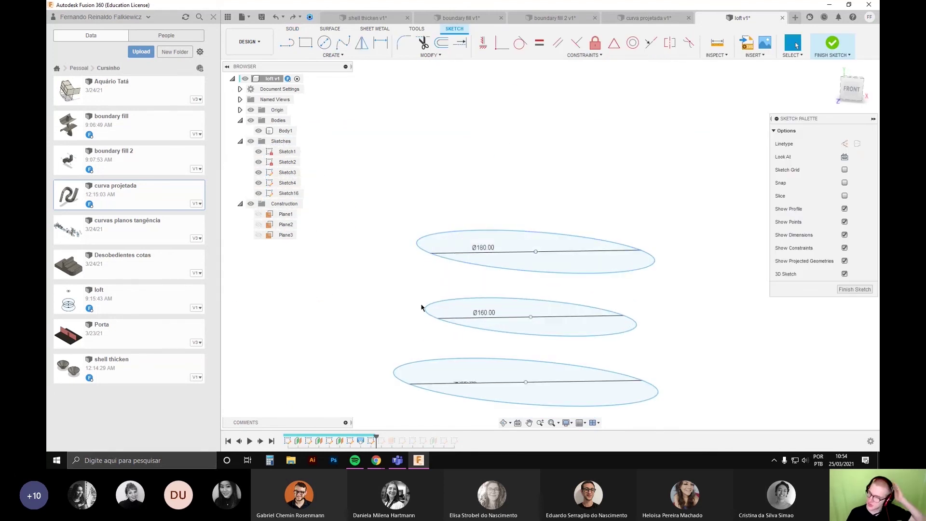
pyautogui.scroll(-5, 512, 256)
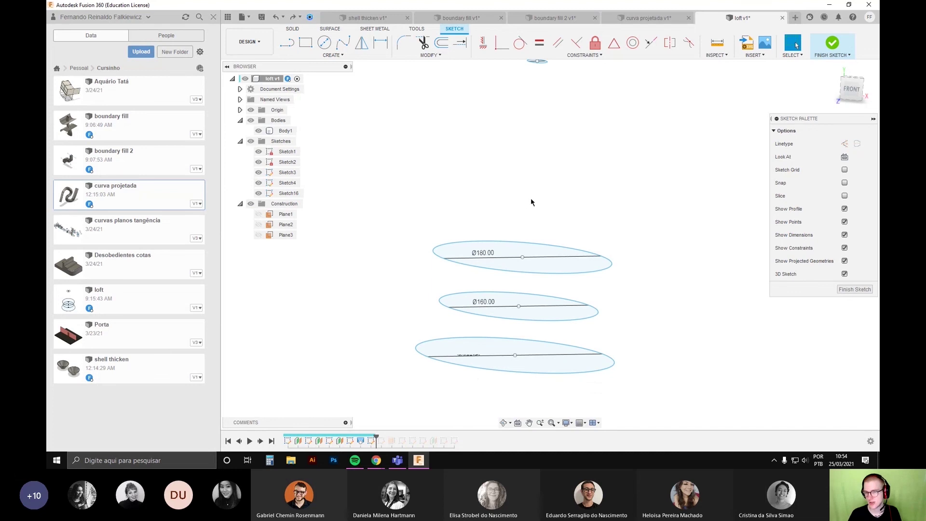
pyautogui.scroll(-3, 514, 229)
pyautogui.keyDown('shift'); pyautogui.moveTo(514, 232); pyautogui.dragTo(545, 293, button='middle'); pyautogui.keyUp('shift')
pyautogui.scroll(3, 546, 297)
pyautogui.press('l')
pyautogui.click(443, 342)
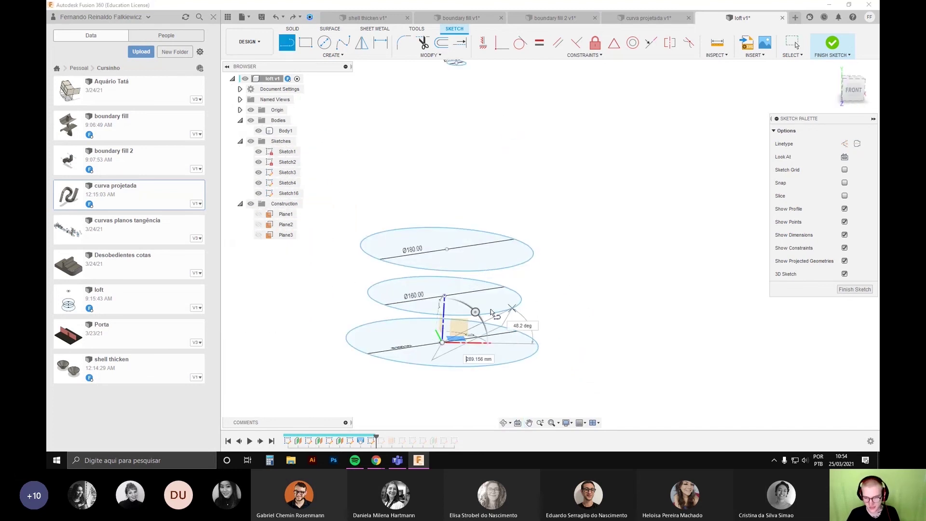
pyautogui.moveTo(544, 354); pyautogui.dragTo(594, 278, button='middle')
pyautogui.moveTo(574, 326); pyautogui.dragTo(574, 309, button='middle')
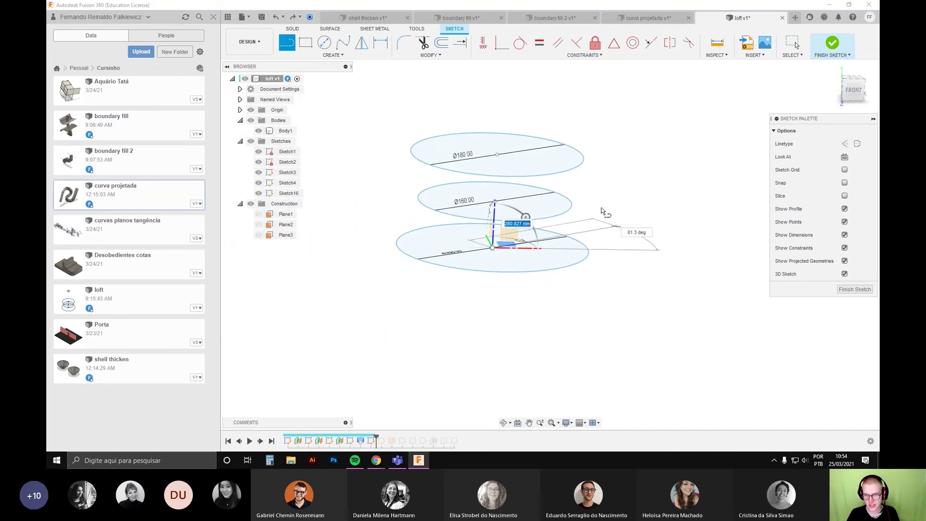
pyautogui.press('Escape')
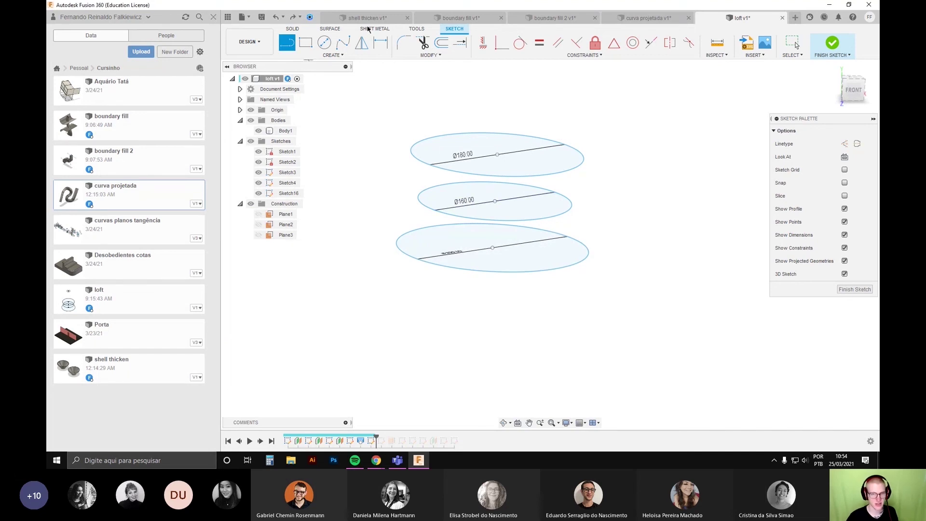
# Step: Start a 3D line at the 200 mm circle's centre and examine its drawing plane from the top, angled and front views
pyautogui.moveTo(536, 134); pyautogui.dragTo(540, 168, button='middle')
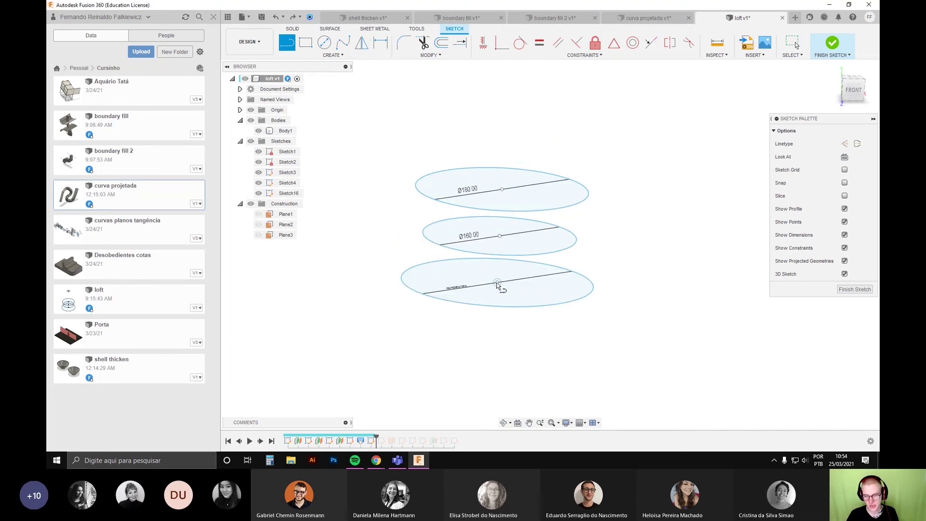
pyautogui.moveTo(498, 282)
pyautogui.keyDown('shift'); pyautogui.mouseDown(button='middle')
pyautogui.moveTo(492, 291)
pyautogui.moveTo(504, 265)
pyautogui.mouseUp(button='middle'); pyautogui.keyUp('shift')
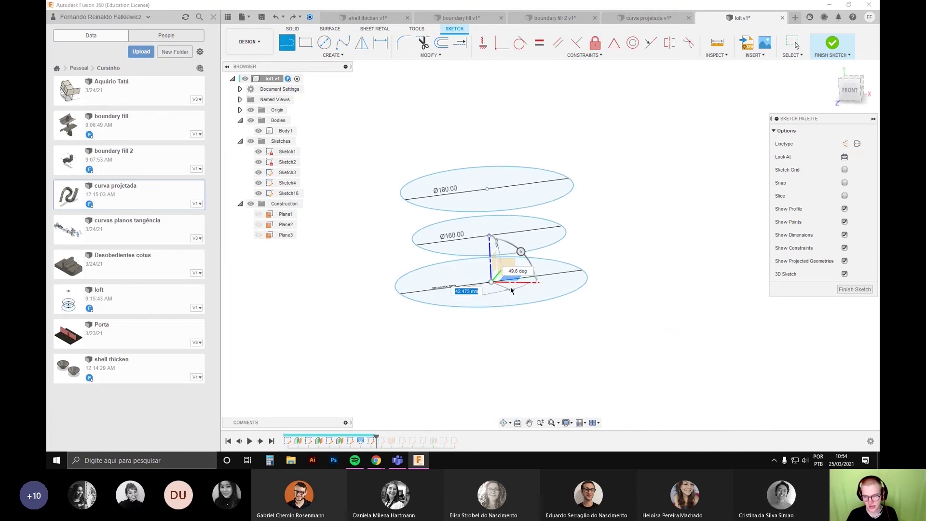
pyautogui.scroll(-3, 534, 263)
pyautogui.scroll(4, 525, 247)
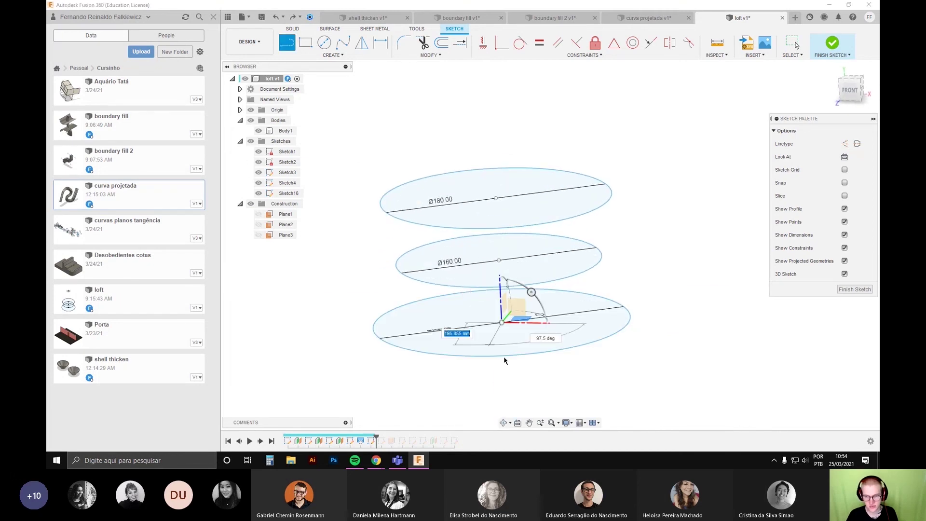
pyautogui.keyDown('shift'); pyautogui.moveTo(513, 335); pyautogui.dragTo(525, 305, button='middle'); pyautogui.keyUp('shift')
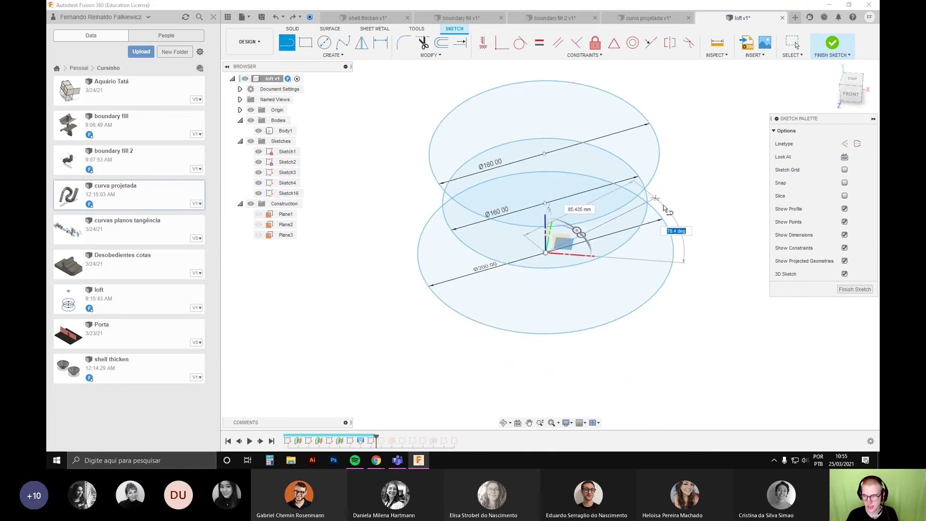
pyautogui.click(851, 79)
pyautogui.moveTo(520, 216); pyautogui.dragTo(473, 135, button='middle')
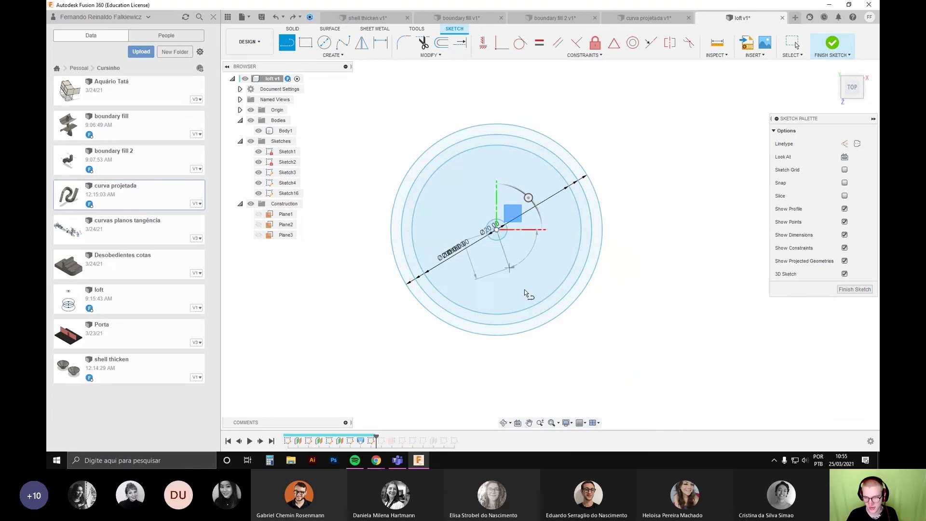
pyautogui.keyDown('shift'); pyautogui.moveTo(525, 290); pyautogui.dragTo(441, 248, button='middle'); pyautogui.keyUp('shift')
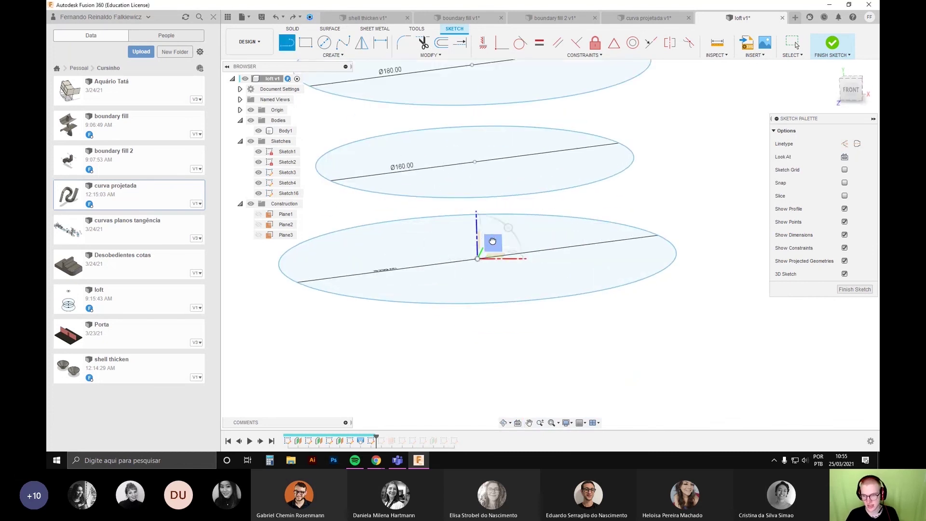
pyautogui.scroll(1, 487, 241)
pyautogui.keyDown('shift'); pyautogui.moveTo(531, 251); pyautogui.dragTo(525, 239, button='middle'); pyautogui.keyUp('shift')
pyautogui.keyDown('shift'); pyautogui.moveTo(678, 213); pyautogui.dragTo(654, 206, button='middle'); pyautogui.keyUp('shift')
pyautogui.click(845, 89)
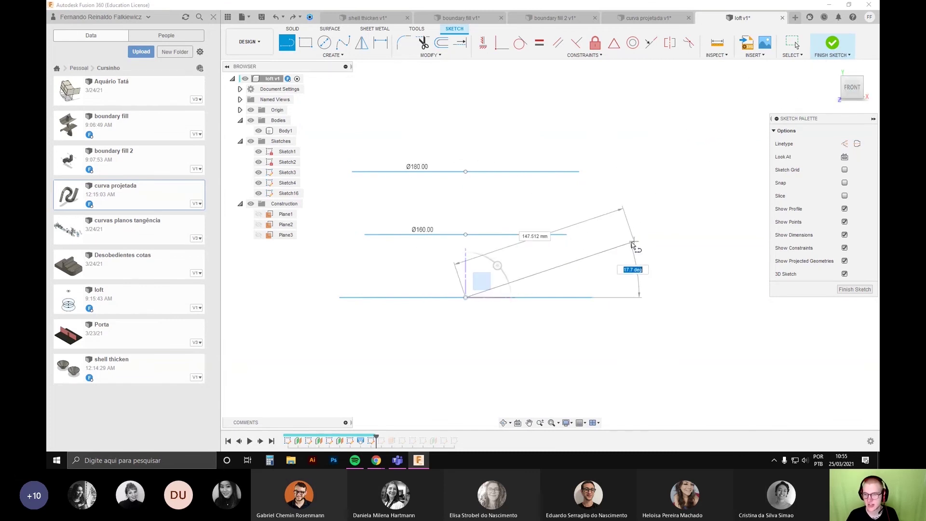
# Step: Examine the pending line's drawing plane from the right side and an angled view, and abandon the line
pyautogui.keyDown('shift'); pyautogui.moveTo(632, 244); pyautogui.dragTo(805, 174, button='middle'); pyautogui.keyUp('shift')
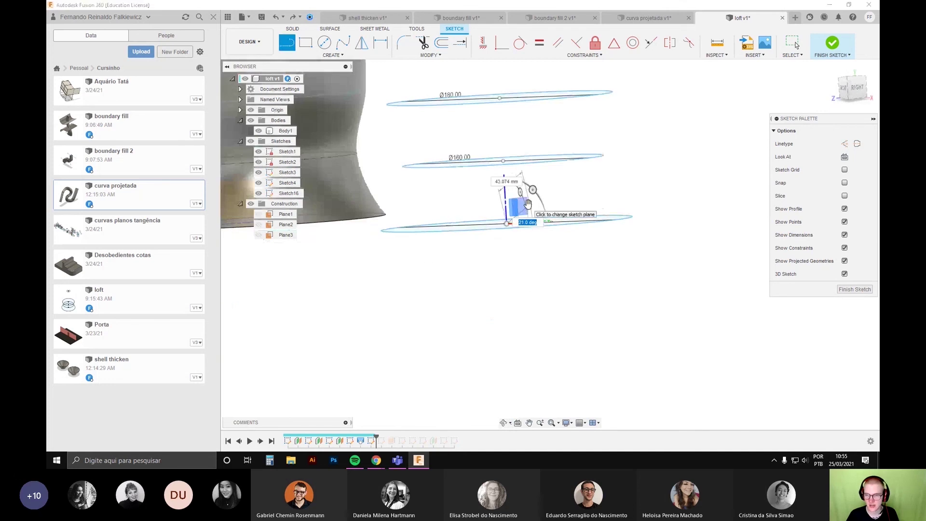
pyautogui.click(853, 89)
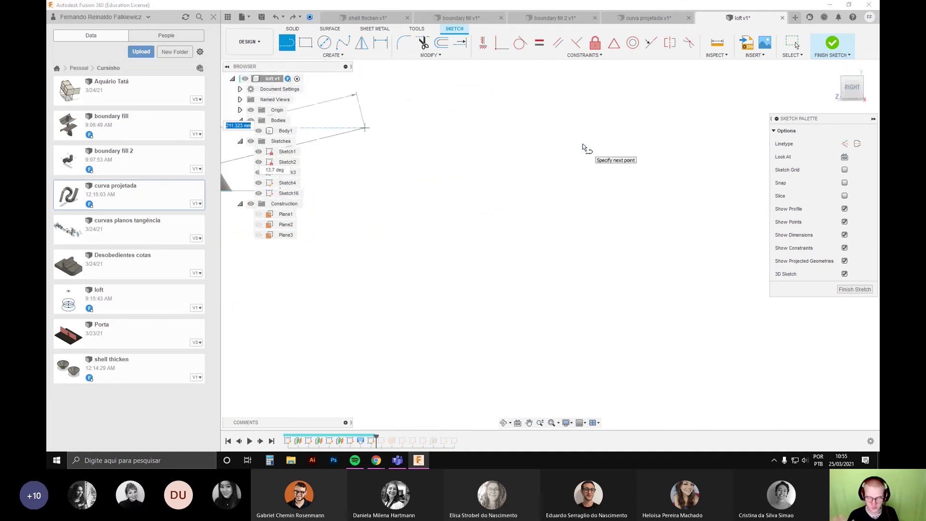
pyautogui.moveTo(500, 182)
pyautogui.mouseDown(button='middle')
pyautogui.moveTo(519, 200)
pyautogui.moveTo(516, 256)
pyautogui.moveTo(584, 255)
pyautogui.moveTo(597, 265)
pyautogui.mouseUp(button='middle')
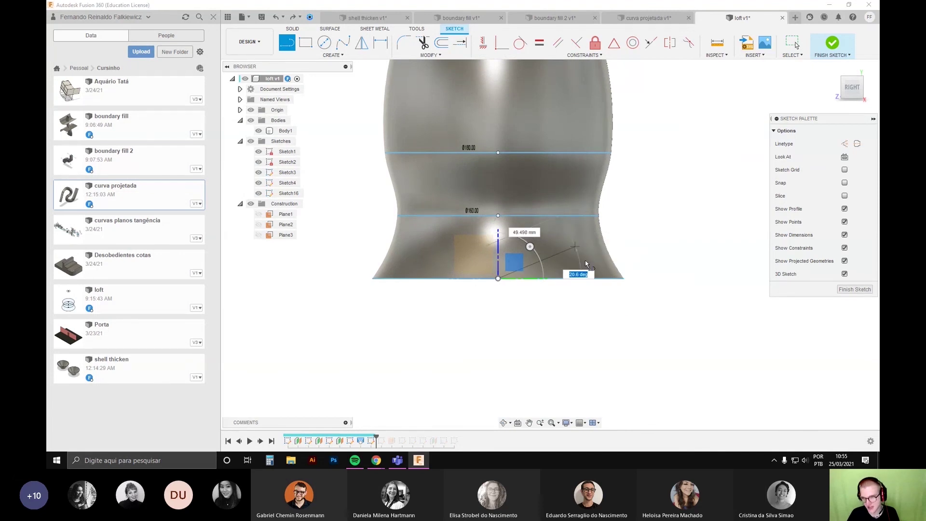
pyautogui.moveTo(602, 167)
pyautogui.keyDown('shift'); pyautogui.mouseDown(button='middle')
pyautogui.moveTo(615, 305)
pyautogui.moveTo(527, 260)
pyautogui.moveTo(478, 265)
pyautogui.mouseUp(button='middle'); pyautogui.keyUp('shift')
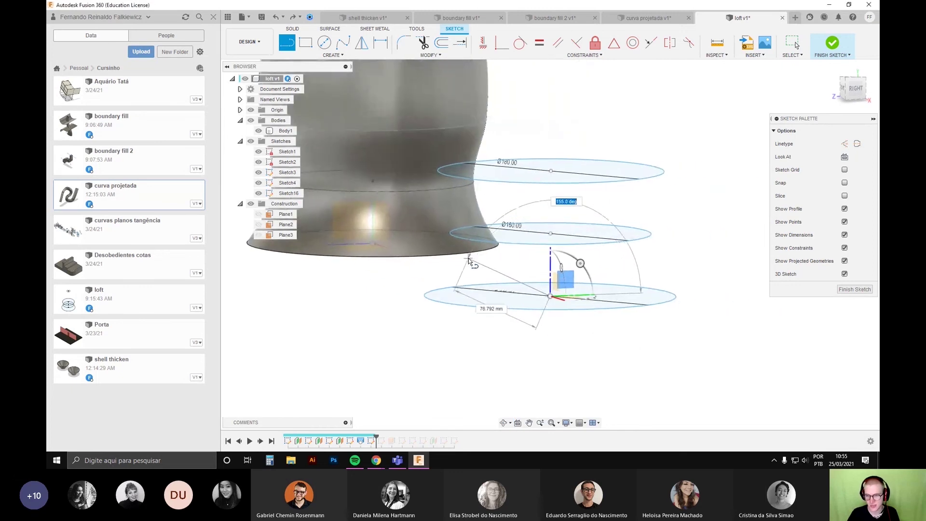
pyautogui.click(513, 295)
pyautogui.press('Escape')
pyautogui.keyDown('shift'); pyautogui.moveTo(533, 318); pyautogui.dragTo(534, 328, button='middle'); pyautogui.keyUp('shift')
pyautogui.moveTo(502, 290)
pyautogui.keyDown('shift'); pyautogui.mouseDown(button='middle')
pyautogui.moveTo(531, 304)
pyautogui.moveTo(442, 306)
pyautogui.moveTo(494, 320)
pyautogui.moveTo(471, 283)
pyautogui.mouseUp(button='middle'); pyautogui.keyUp('shift')
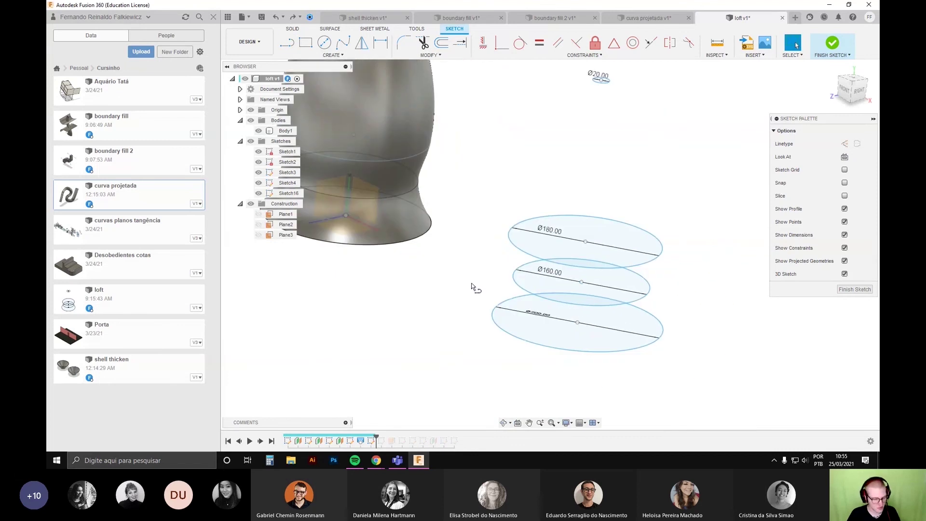
# Step: Draw connected 3D lines from the 200 mm circle's centre through the 160 mm and 180 mm centres to the 20 mm circle's centre
pyautogui.click(577, 321)
pyautogui.moveTo(565, 335); pyautogui.dragTo(440, 352, button='middle')
pyautogui.click(539, 271)
pyautogui.scroll(5, 487, 270)
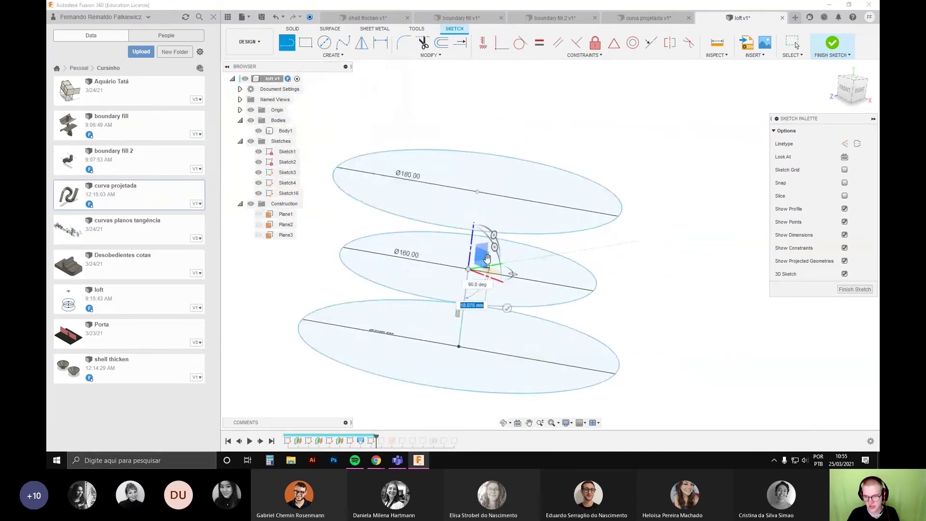
pyautogui.click(473, 168)
pyautogui.scroll(-4, 473, 168)
pyautogui.moveTo(461, 206); pyautogui.dragTo(389, 351, button='middle')
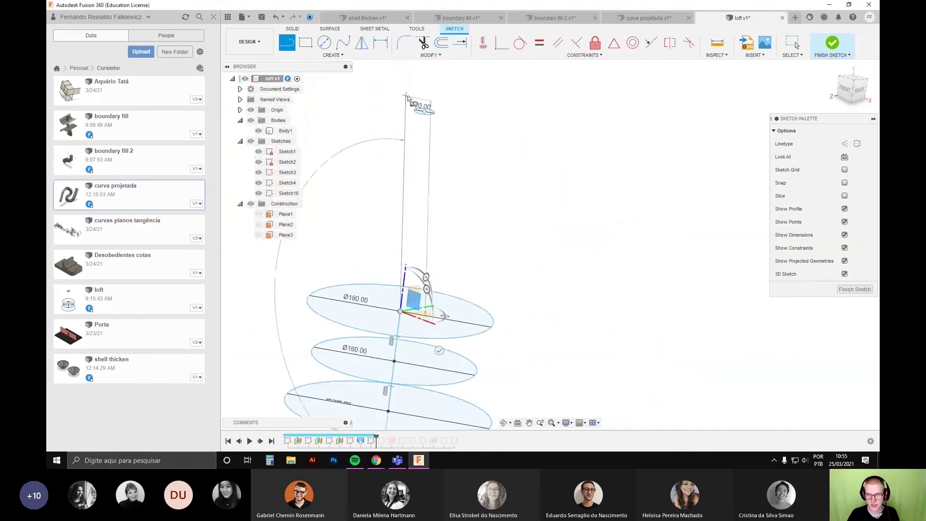
pyautogui.click(424, 111)
pyautogui.press('Escape')
# Step: In the front view, dimension each of the three vertical lines connecting the circle centres
pyautogui.scroll(-3, 485, 251)
pyautogui.moveTo(492, 262); pyautogui.dragTo(530, 251, button='middle')
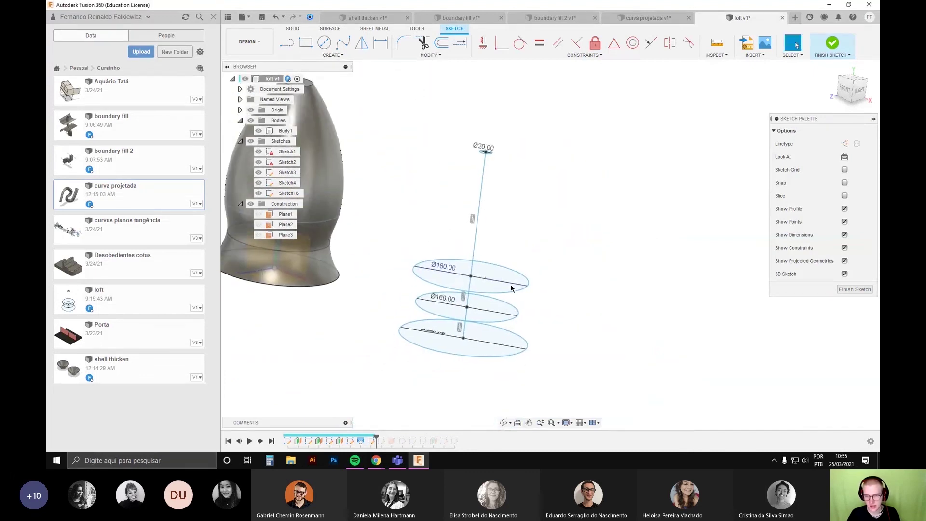
pyautogui.keyDown('shift'); pyautogui.moveTo(512, 285); pyautogui.dragTo(523, 305, button='middle'); pyautogui.keyUp('shift')
pyautogui.scroll(5, 484, 287)
pyautogui.scroll(-3, 482, 289)
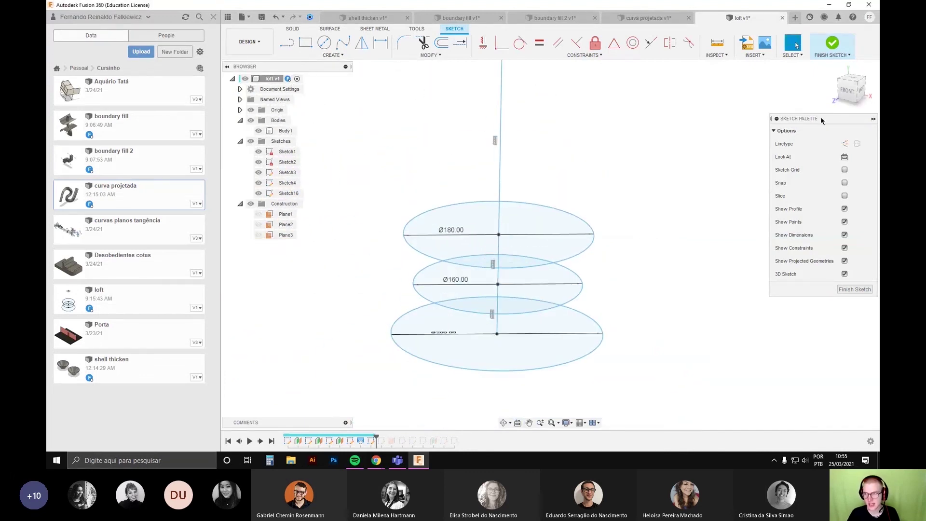
pyautogui.click(846, 95)
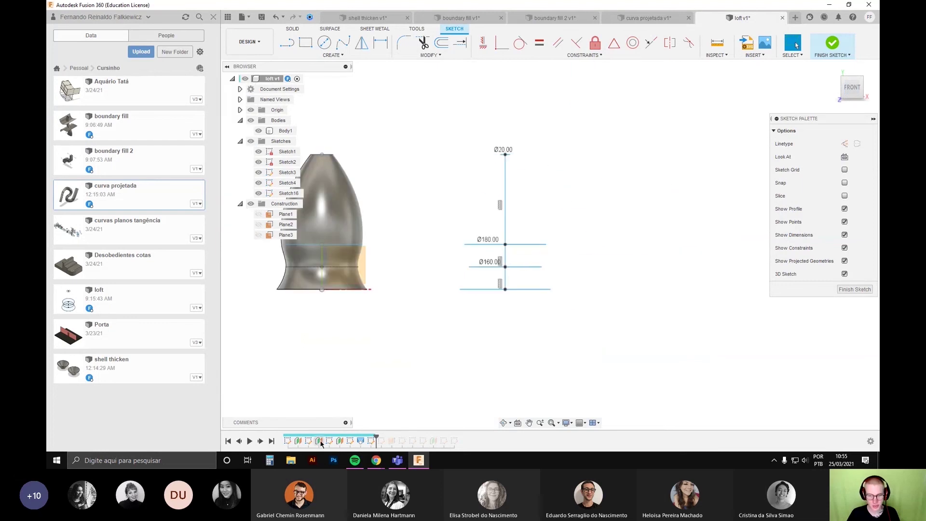
pyautogui.moveTo(382, 308); pyautogui.dragTo(397, 373, button='middle')
pyautogui.click(398, 373)
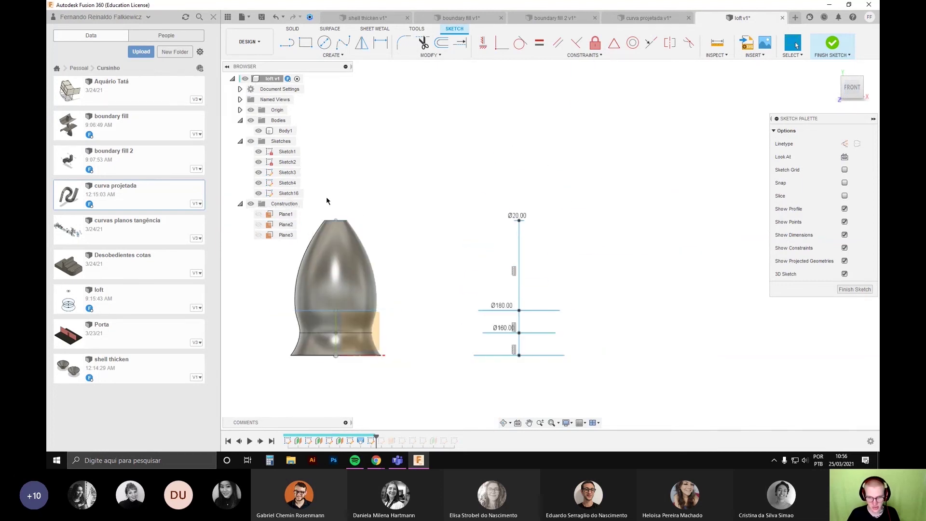
pyautogui.moveTo(401, 340); pyautogui.dragTo(370, 355, button='middle')
pyautogui.moveTo(478, 329); pyautogui.dragTo(457, 301, button='middle')
pyautogui.scroll(3, 458, 301)
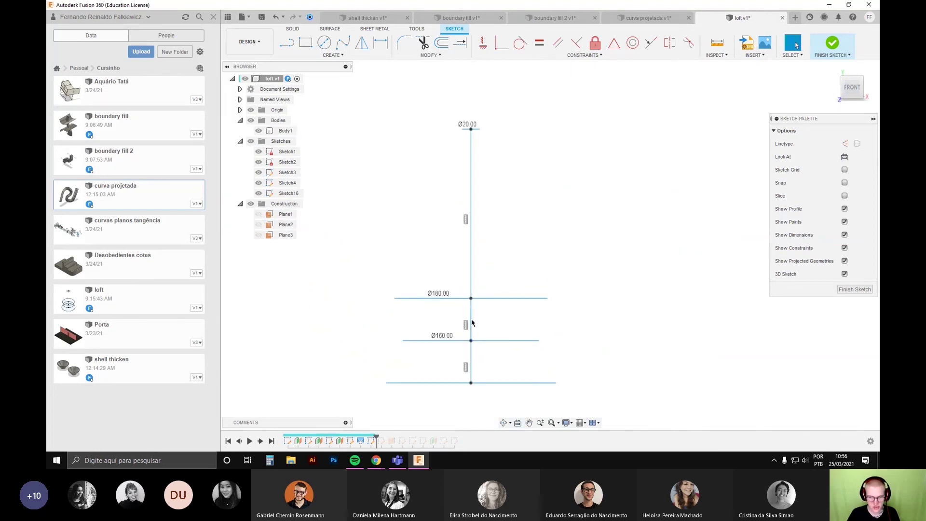
pyautogui.press('d')
pyautogui.click(596, 327)
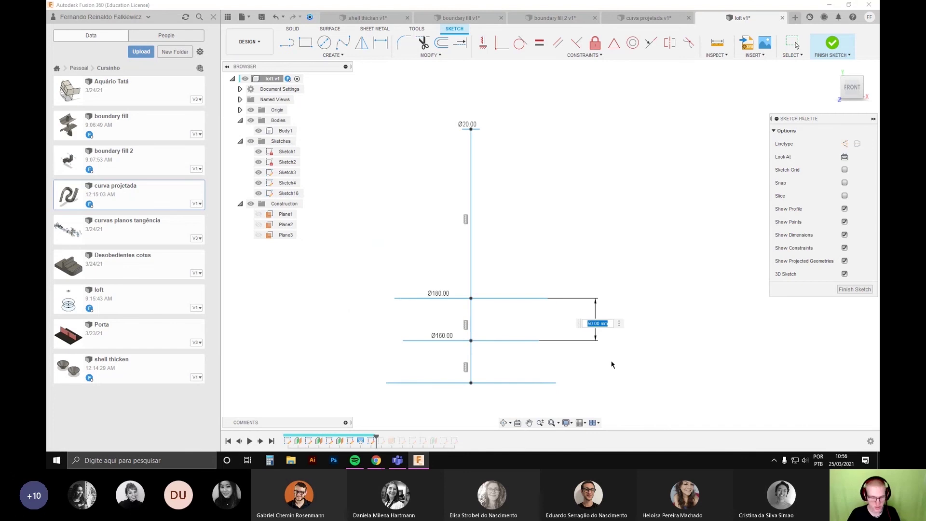
pyautogui.click(471, 362)
pyautogui.click(600, 355)
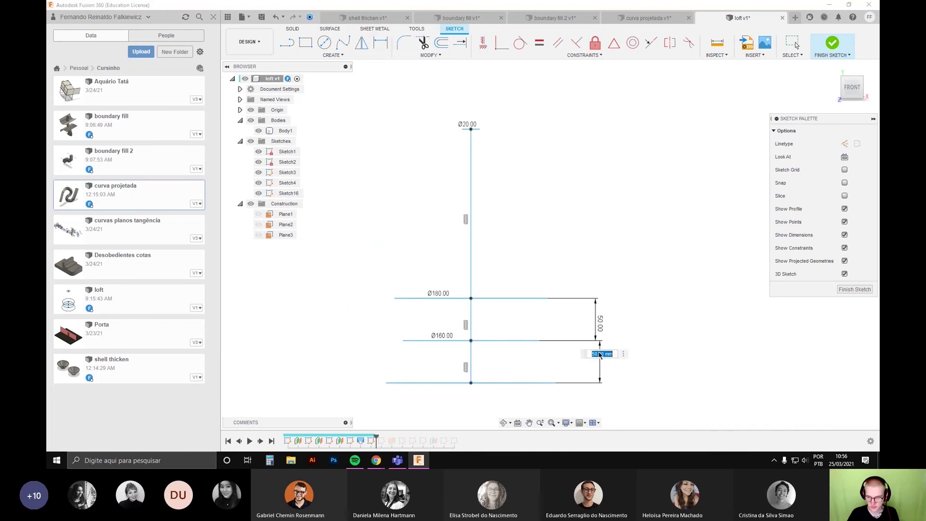
pyautogui.click(594, 249)
pyautogui.press('Escape')
pyautogui.scroll(-3, 585, 266)
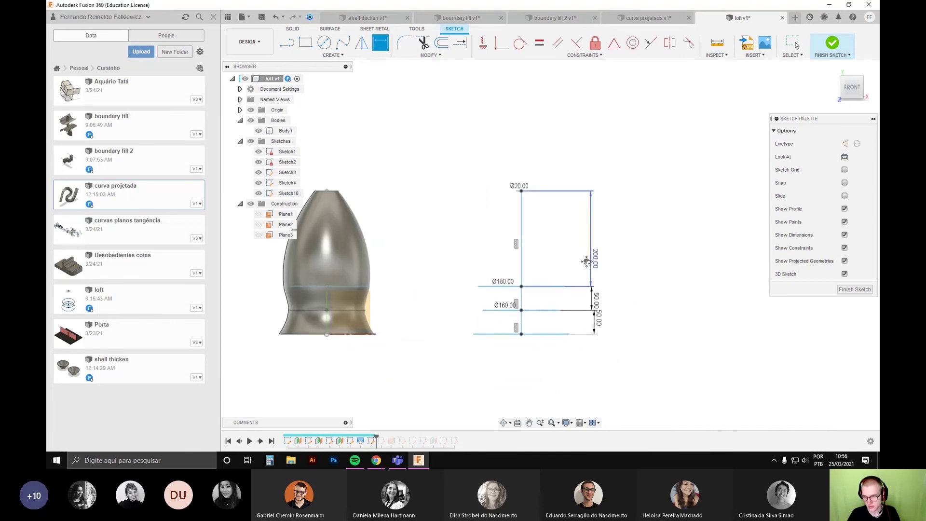
pyautogui.scroll(3, 586, 290)
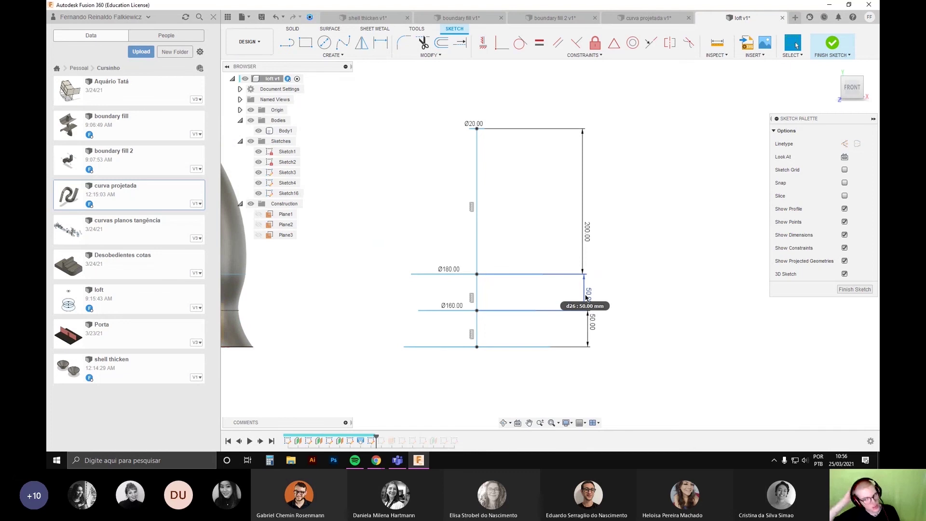
# Step: Fix the centre point of the 200 mm base circle in place
pyautogui.keyDown('shift'); pyautogui.moveTo(509, 289); pyautogui.dragTo(447, 359, button='middle'); pyautogui.keyUp('shift')
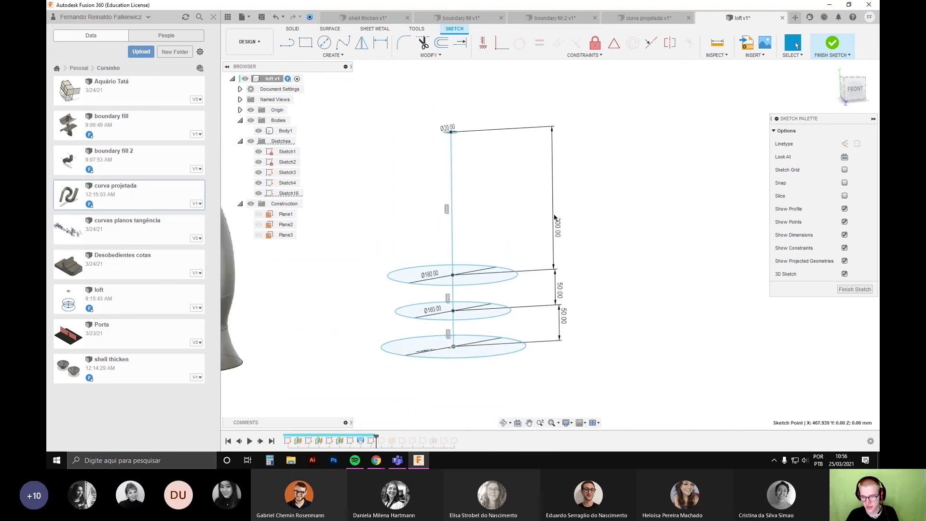
pyautogui.click(597, 46)
pyautogui.moveTo(497, 338)
pyautogui.keyDown('shift'); pyautogui.mouseDown(button='middle')
pyautogui.moveTo(476, 325)
pyautogui.moveTo(504, 304)
pyautogui.moveTo(481, 303)
pyautogui.moveTo(532, 277)
pyautogui.mouseUp(button='middle'); pyautogui.keyUp('shift')
pyautogui.scroll(-3, 478, 256)
pyautogui.moveTo(474, 281)
pyautogui.mouseDown(button='middle')
pyautogui.moveTo(496, 263)
pyautogui.moveTo(499, 277)
pyautogui.mouseUp(button='middle')
pyautogui.moveTo(491, 196)
pyautogui.mouseDown(button='middle')
pyautogui.moveTo(449, 167)
pyautogui.moveTo(487, 249)
pyautogui.moveTo(470, 252)
pyautogui.mouseUp(button='middle')
pyautogui.scroll(3, 471, 266)
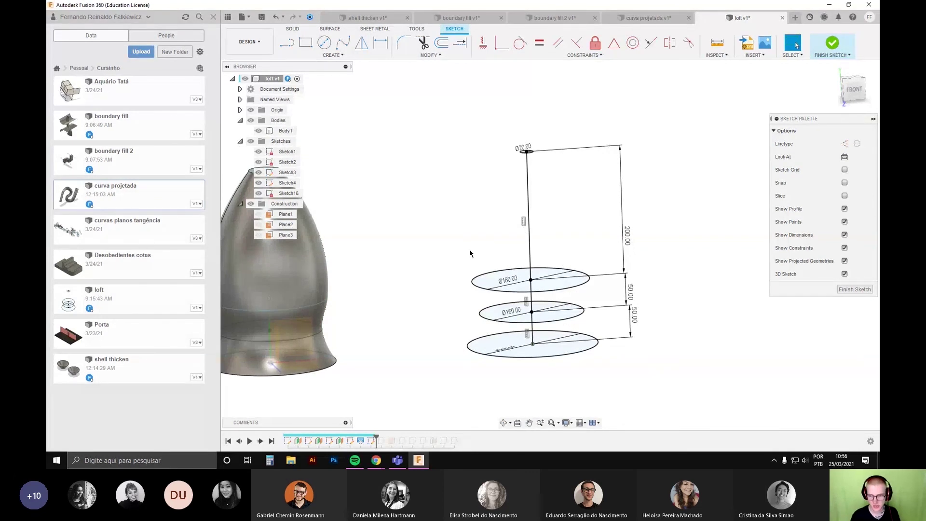
pyautogui.moveTo(612, 346)
pyautogui.mouseDown(button='middle')
pyautogui.moveTo(626, 340)
pyautogui.moveTo(642, 358)
pyautogui.moveTo(559, 261)
pyautogui.mouseUp(button='middle')
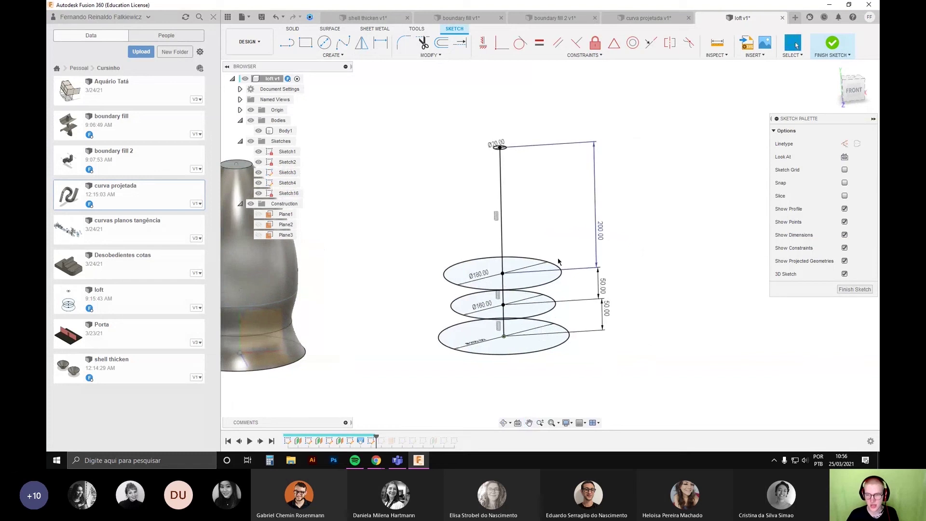
# Step: Draw a horizontal line along the X axis outward from the 20 mm circle's centre
pyautogui.click(287, 42)
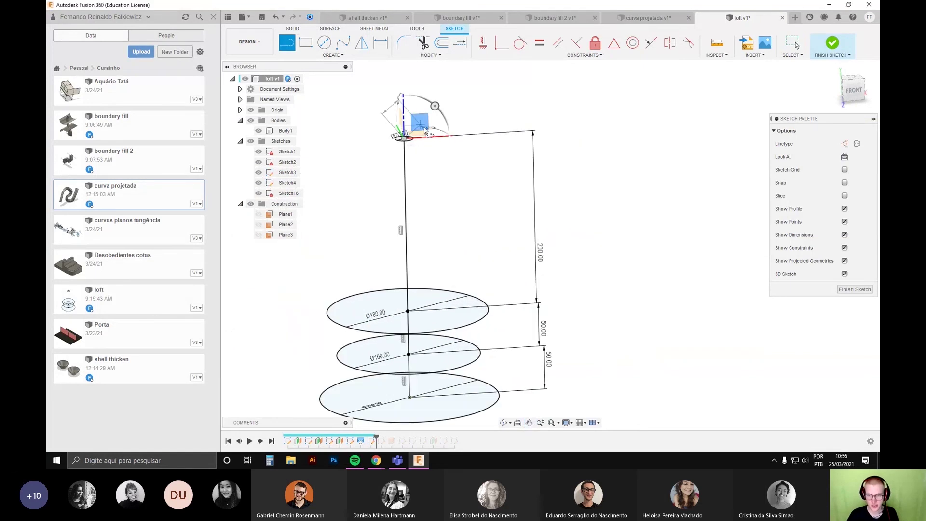
pyautogui.click(852, 92)
pyautogui.moveTo(648, 181); pyautogui.dragTo(654, 222, button='middle')
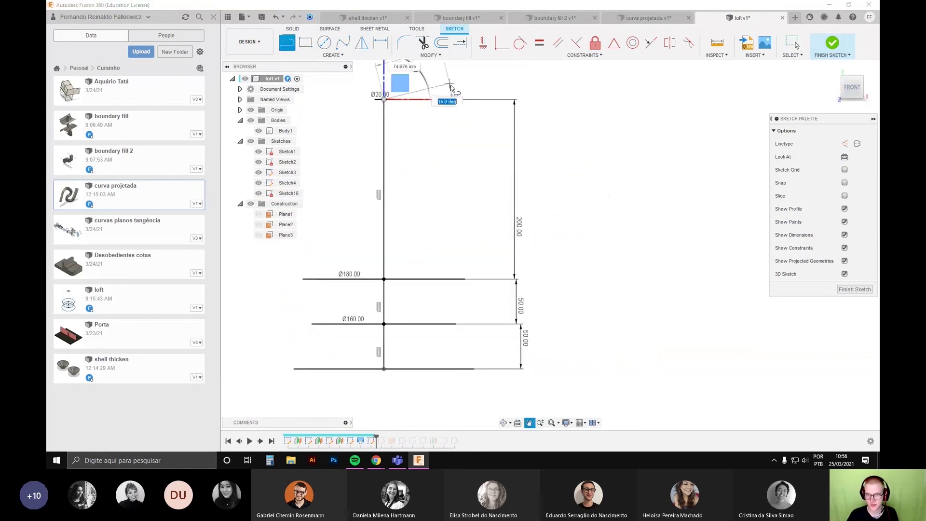
pyautogui.keyDown('shift'); pyautogui.moveTo(533, 141); pyautogui.dragTo(544, 186, button='middle'); pyautogui.keyUp('shift')
pyautogui.moveTo(516, 232); pyautogui.dragTo(553, 143, button='middle')
pyautogui.click(478, 311)
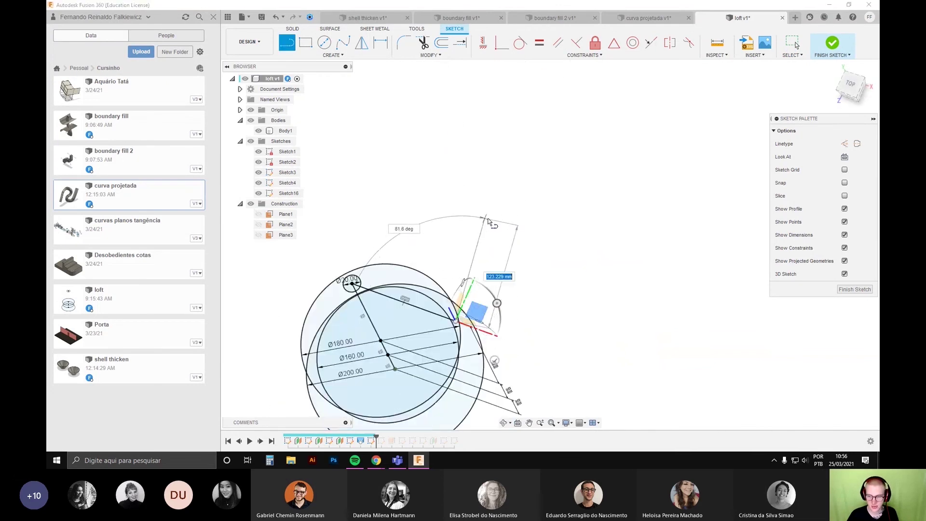
# Step: Continue from the horizontal line's end with one segment running backward in depth and one rising vertically, and finish the line
pyautogui.click(505, 208)
pyautogui.keyDown('shift'); pyautogui.moveTo(554, 253); pyautogui.dragTo(554, 225, button='middle'); pyautogui.keyUp('shift')
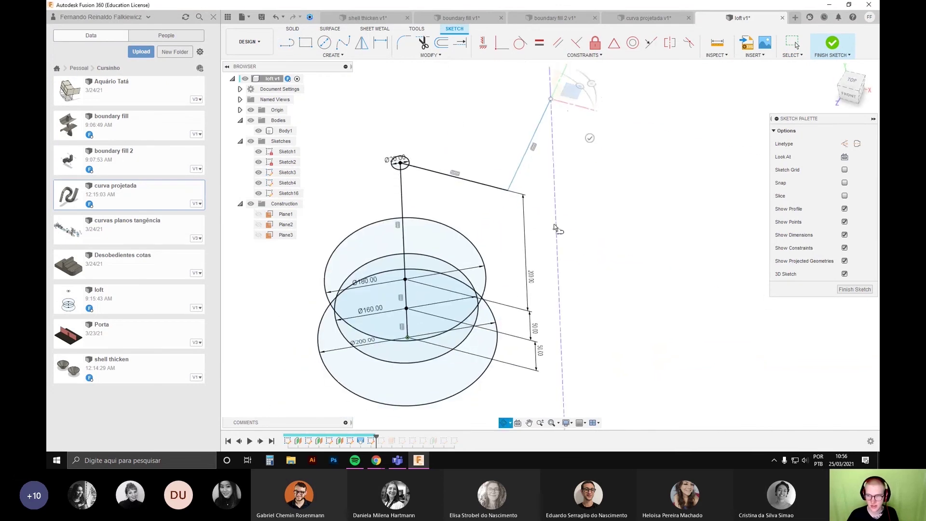
pyautogui.scroll(1, 563, 87)
pyautogui.moveTo(562, 87); pyautogui.dragTo(531, 170, button='middle')
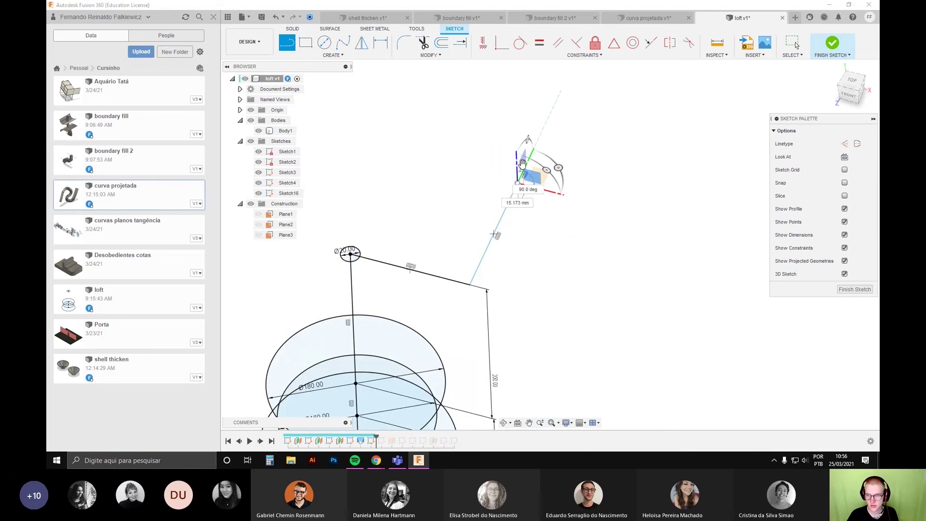
pyautogui.click(515, 107)
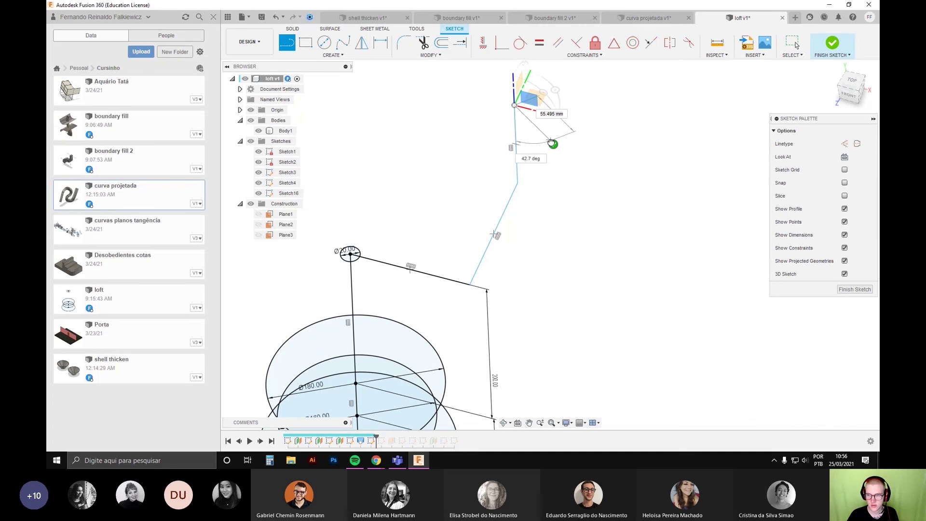
pyautogui.click(553, 144)
pyautogui.scroll(-2, 593, 220)
pyautogui.moveTo(593, 219)
pyautogui.keyDown('shift'); pyautogui.mouseDown(button='middle')
pyautogui.moveTo(592, 190)
pyautogui.moveTo(596, 302)
pyautogui.moveTo(555, 310)
pyautogui.moveTo(600, 306)
pyautogui.mouseUp(button='middle'); pyautogui.keyUp('shift')
pyautogui.press('Escape')
pyautogui.scroll(-1, 591, 278)
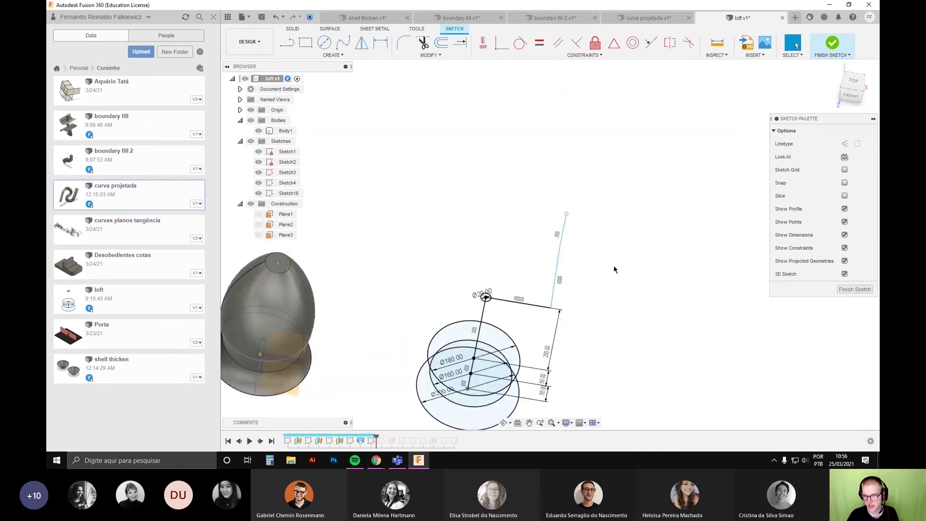
pyautogui.moveTo(615, 269)
pyautogui.keyDown('shift'); pyautogui.mouseDown(button='middle')
pyautogui.moveTo(607, 195)
pyautogui.moveTo(575, 182)
pyautogui.moveTo(595, 191)
pyautogui.moveTo(591, 243)
pyautogui.moveTo(574, 227)
pyautogui.moveTo(563, 246)
pyautogui.mouseUp(button='middle'); pyautogui.keyUp('shift')
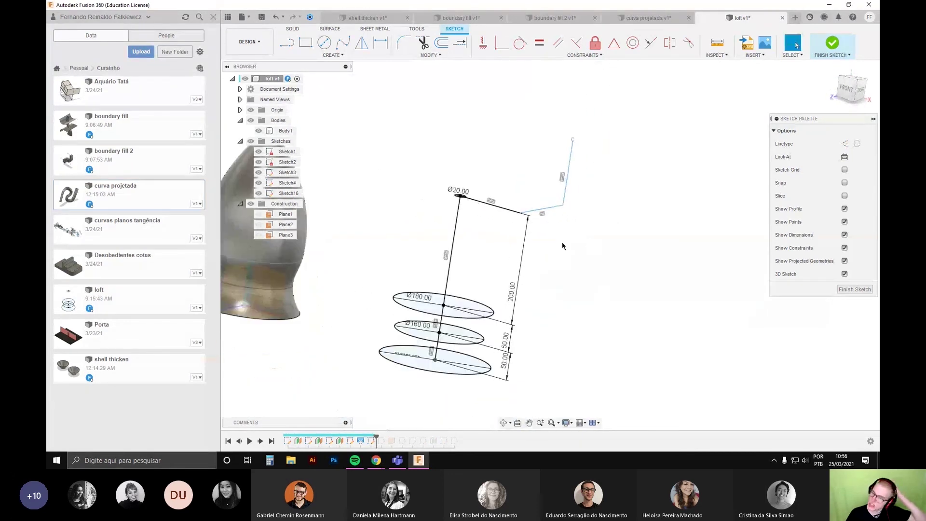
pyautogui.scroll(5, 550, 223)
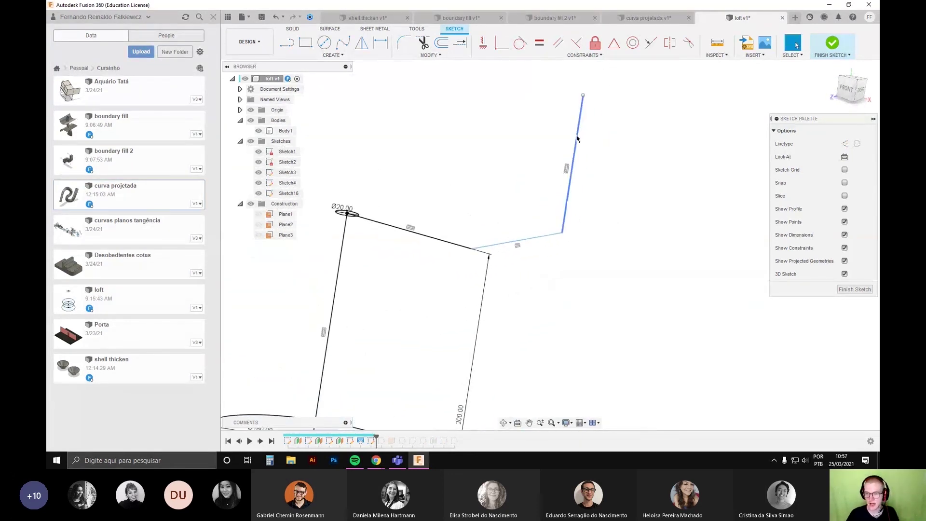
# Step: Fillet both corners of the freely drawn multi-axis path with a 30 mm radius
pyautogui.moveTo(570, 199); pyautogui.dragTo(579, 218, button='middle')
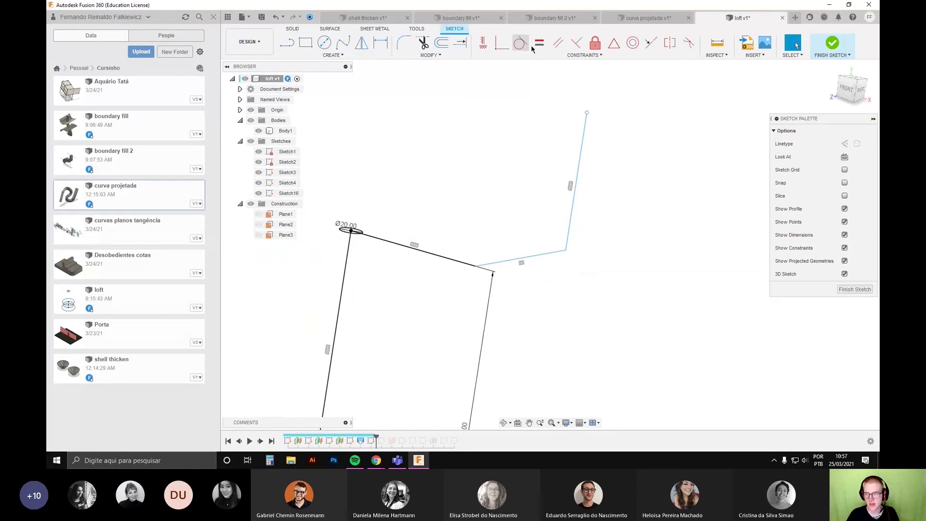
pyautogui.click(567, 250)
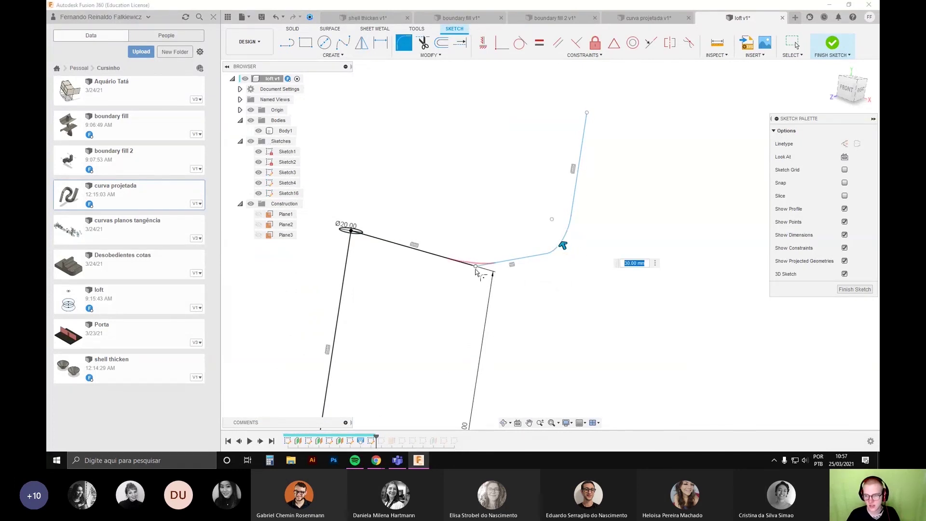
pyautogui.press('Return')
pyautogui.scroll(-3, 539, 293)
pyautogui.moveTo(529, 307); pyautogui.dragTo(551, 308, button='middle')
# Step: Dimension the distance from the 20 mm circle's centre to the path segment running backward in depth
pyautogui.scroll(3, 526, 279)
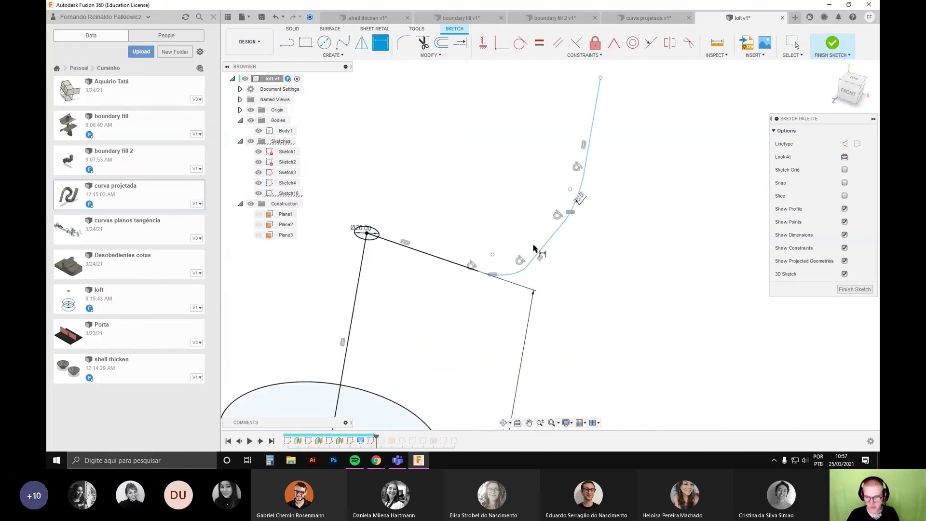
pyautogui.keyDown('ctrl'); pyautogui.click(368, 234); pyautogui.keyUp('ctrl')
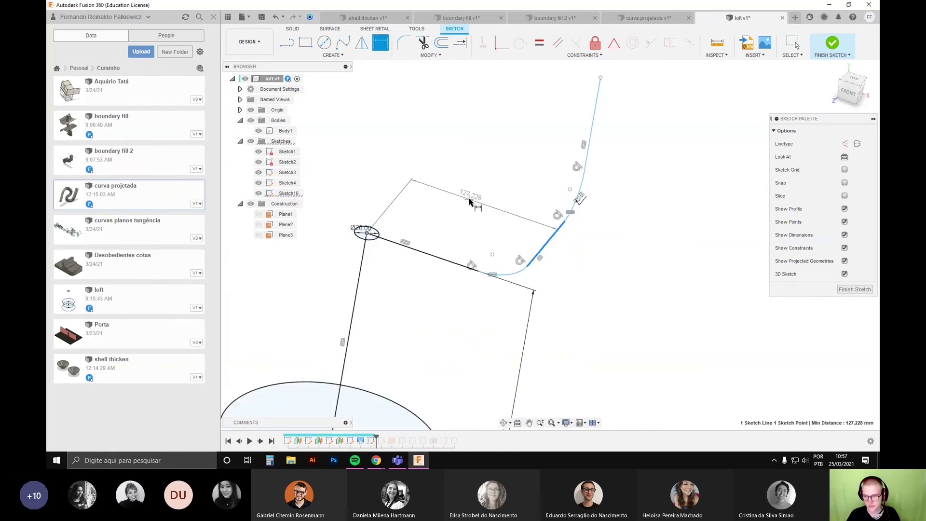
pyautogui.click(470, 202)
pyautogui.press('Escape')
pyautogui.scroll(-3, 503, 262)
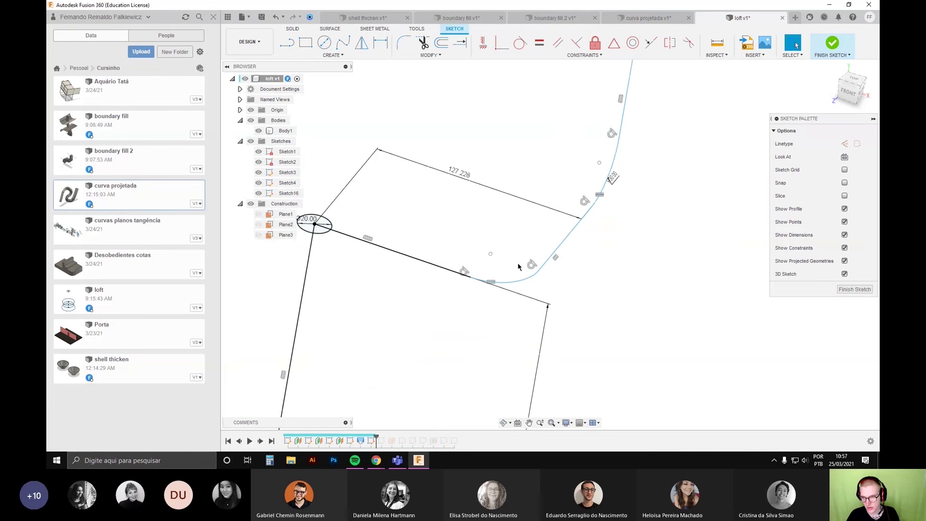
# Step: Try to add a radius dimension to the lower fillet arc of the path
pyautogui.scroll(3, 540, 264)
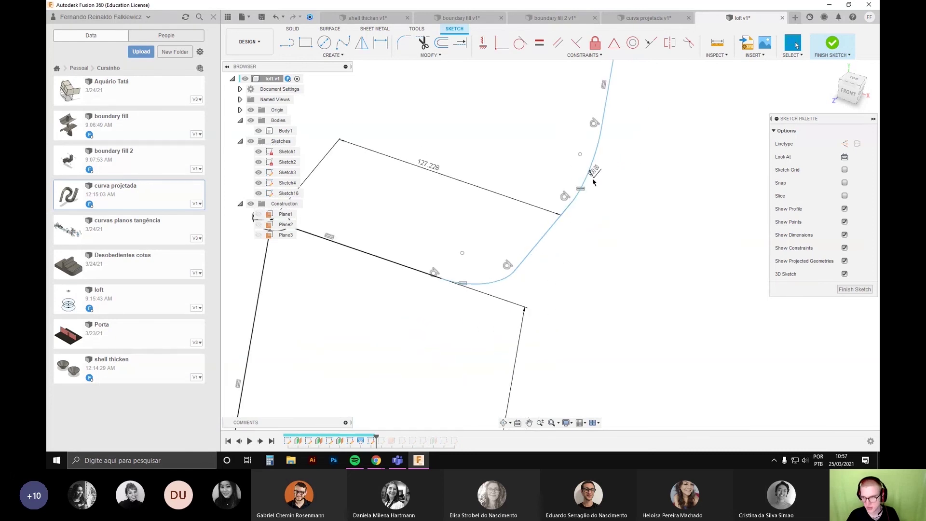
pyautogui.scroll(-3, 531, 303)
pyautogui.scroll(3, 528, 278)
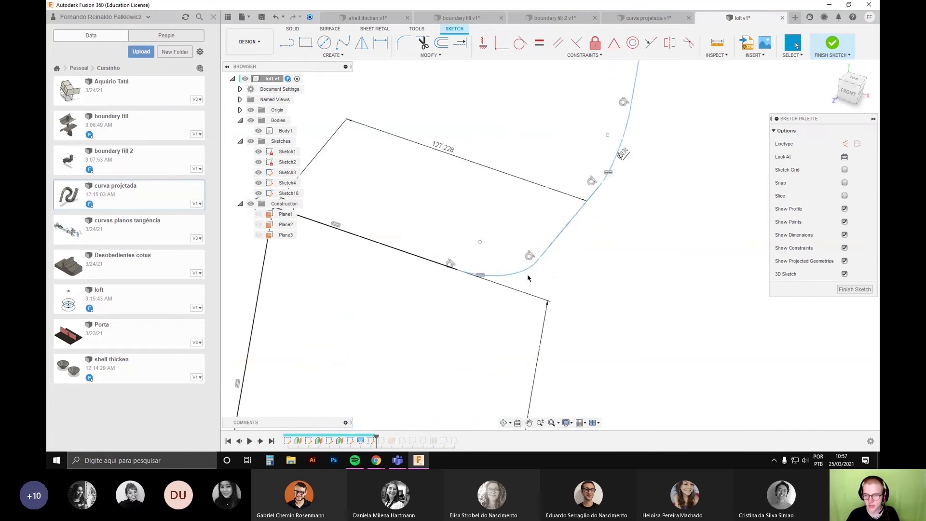
pyautogui.press('d')
pyautogui.click(526, 269)
pyautogui.click(573, 298)
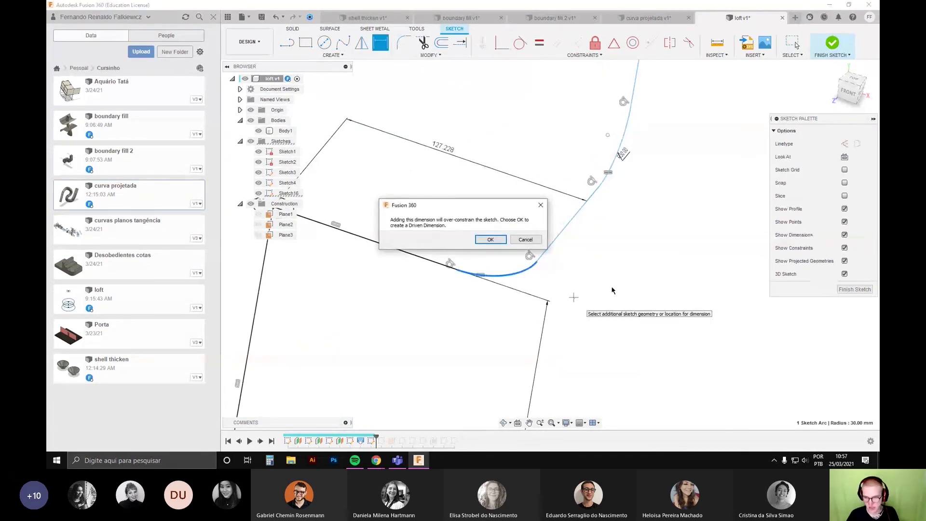
pyautogui.click(495, 243)
pyautogui.scroll(-2, 579, 211)
pyautogui.scroll(2, 603, 192)
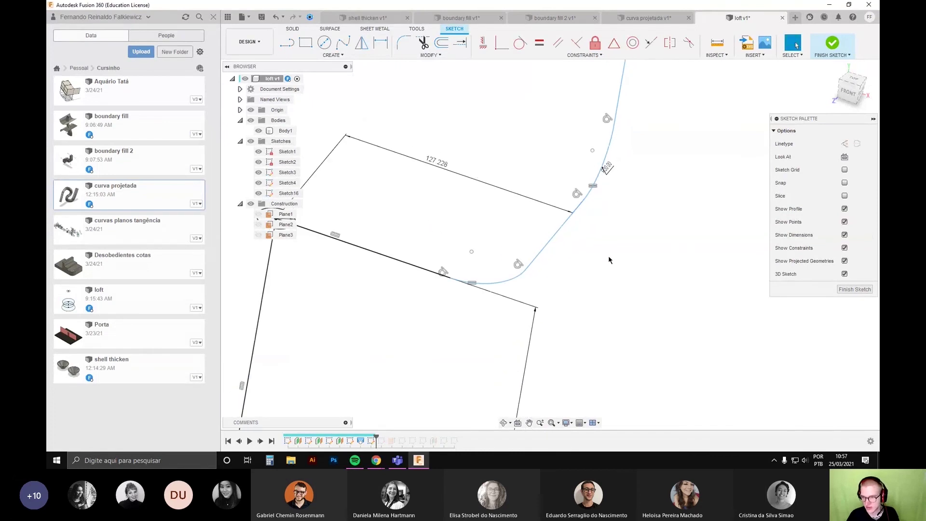
# Step: Dimension the length of the straight path segment between the two fillets
pyautogui.scroll(1, 579, 216)
pyautogui.moveTo(579, 216)
pyautogui.keyDown('shift'); pyautogui.mouseDown(button='middle')
pyautogui.moveTo(589, 228)
pyautogui.moveTo(583, 280)
pyautogui.moveTo(515, 277)
pyautogui.mouseUp(button='middle'); pyautogui.keyUp('shift')
pyautogui.click(505, 215)
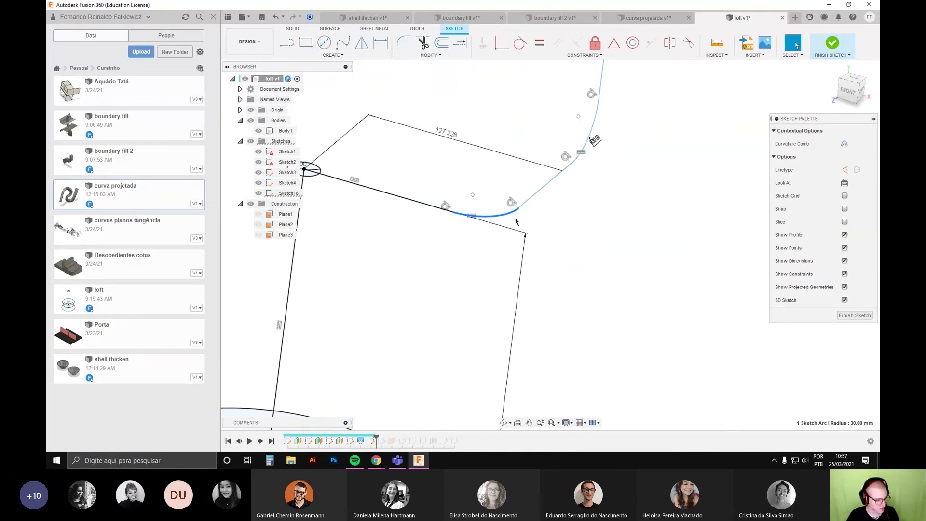
pyautogui.press('d')
pyautogui.click(541, 191)
pyautogui.click(586, 219)
pyautogui.scroll(-2, 647, 252)
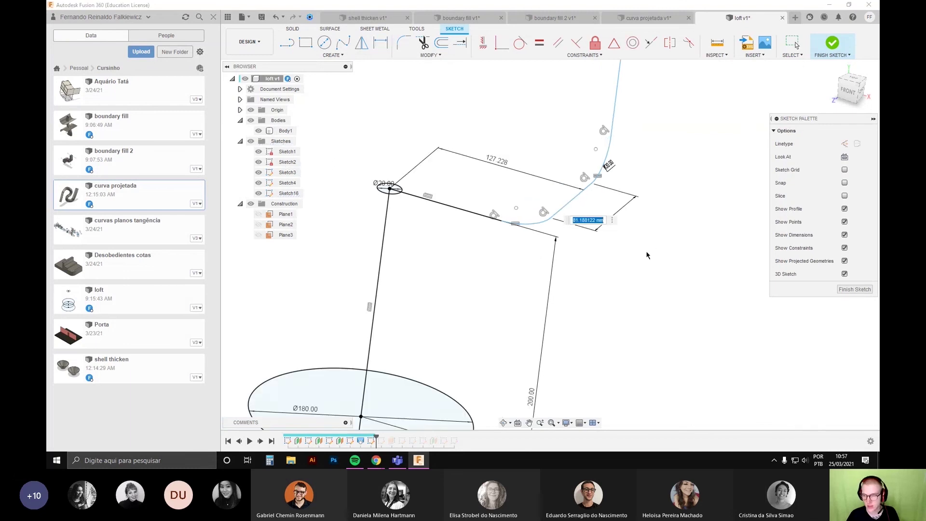
pyautogui.scroll(-2, 647, 253)
pyautogui.moveTo(647, 252); pyautogui.dragTo(577, 298, button='middle')
pyautogui.press('Return')
pyautogui.scroll(1, 574, 293)
pyautogui.click(542, 297)
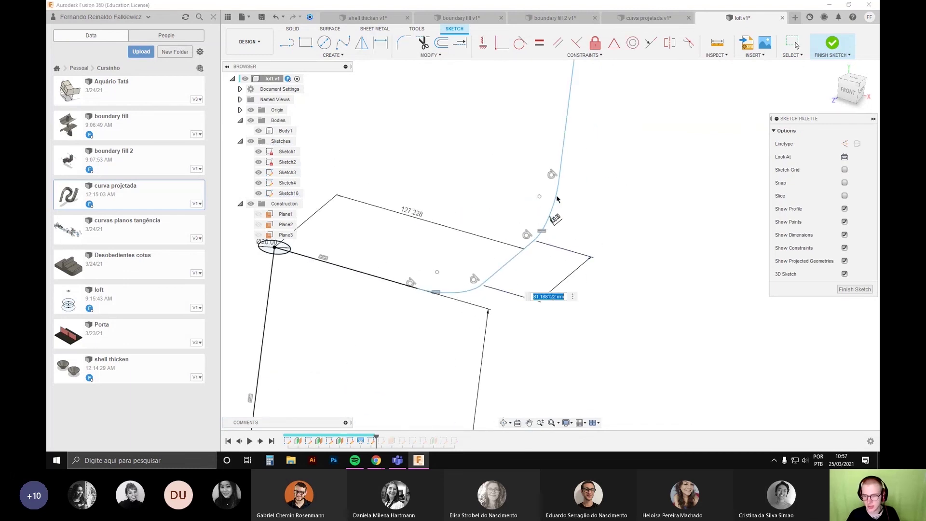
pyautogui.scroll(-3, 552, 255)
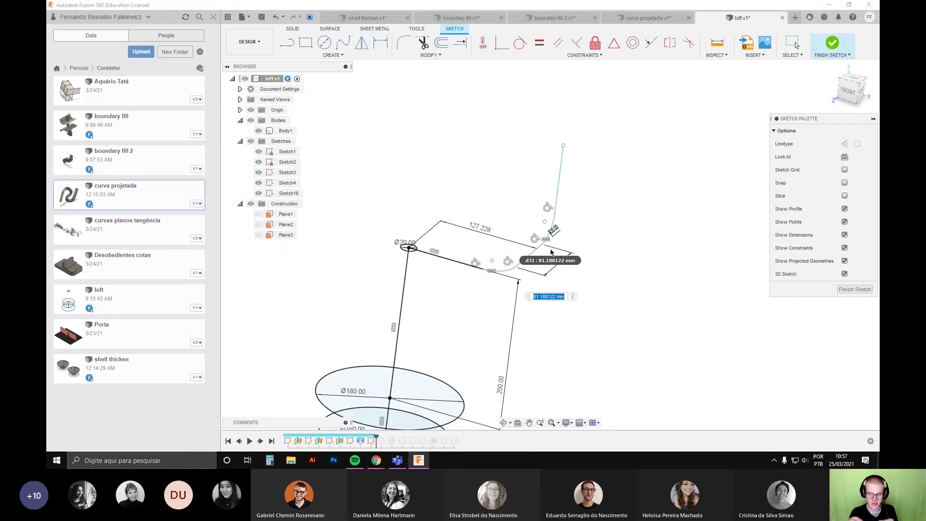
pyautogui.press('Return')
# Step: Inspect the stacked circles with their dimensions and review the available sketch constraints
pyautogui.scroll(-5, 606, 299)
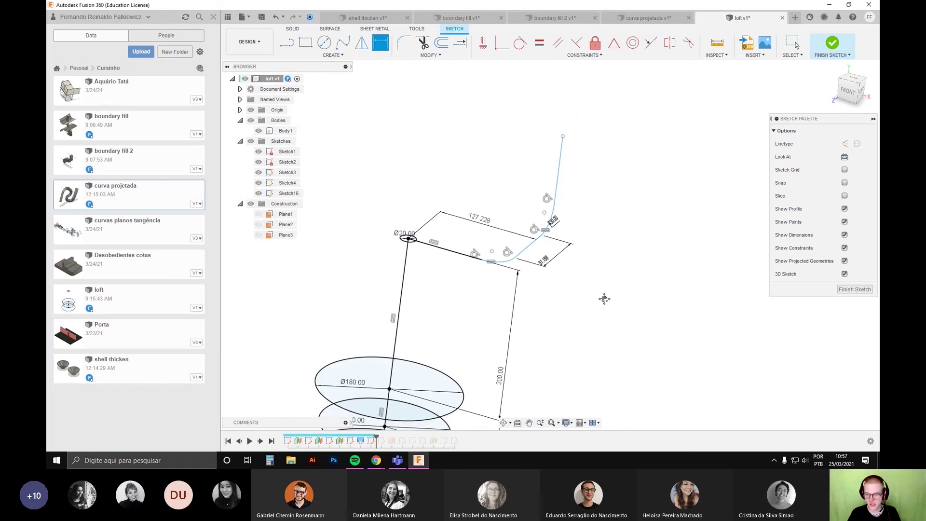
pyautogui.keyDown('shift'); pyautogui.moveTo(537, 313); pyautogui.dragTo(567, 324, button='middle'); pyautogui.keyUp('shift')
pyautogui.scroll(3, 482, 215)
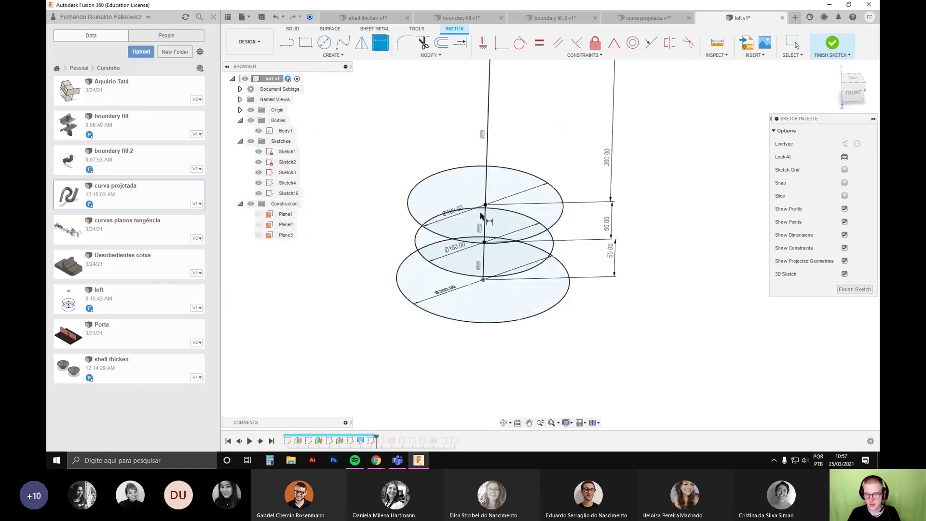
pyautogui.press('Escape')
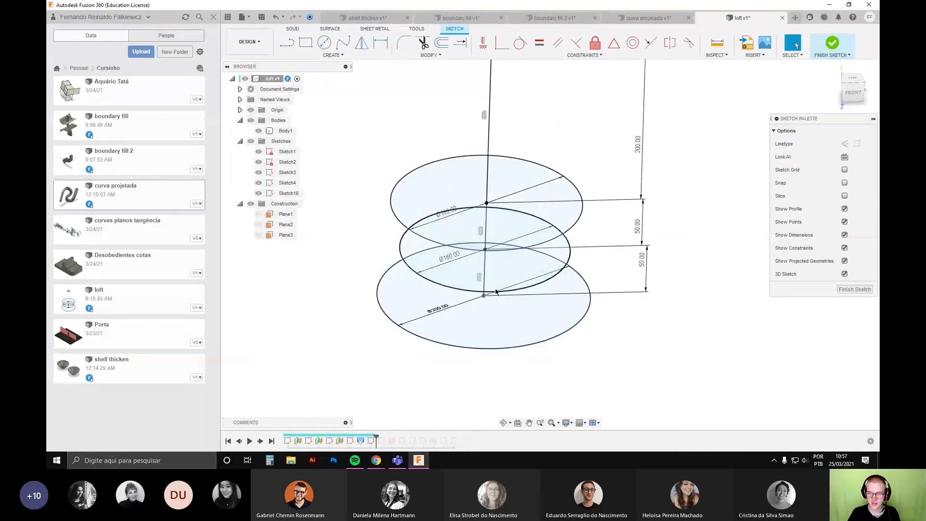
pyautogui.scroll(3, 480, 303)
pyautogui.scroll(-3, 560, 242)
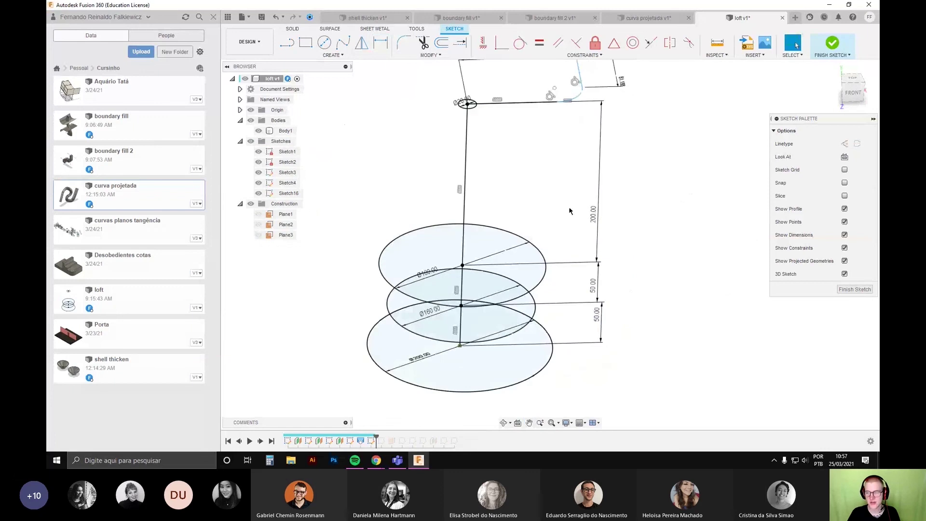
pyautogui.moveTo(570, 208)
pyautogui.keyDown('shift'); pyautogui.mouseDown(button='middle')
pyautogui.moveTo(564, 184)
pyautogui.moveTo(574, 198)
pyautogui.mouseUp(button='middle'); pyautogui.keyUp('shift')
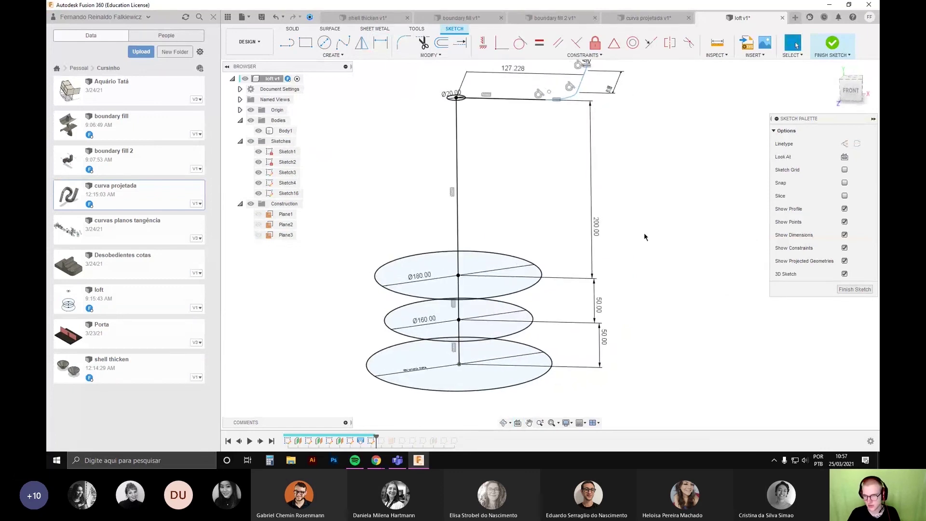
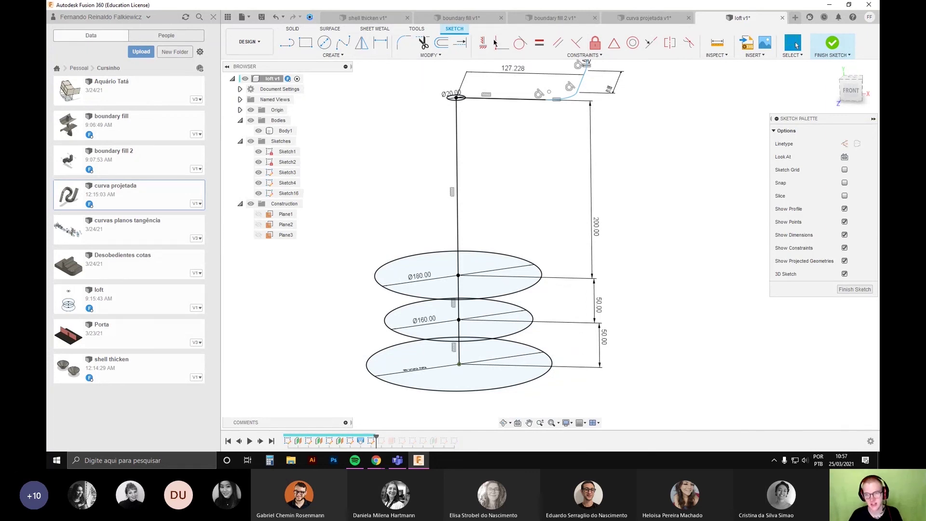
pyautogui.click(582, 55)
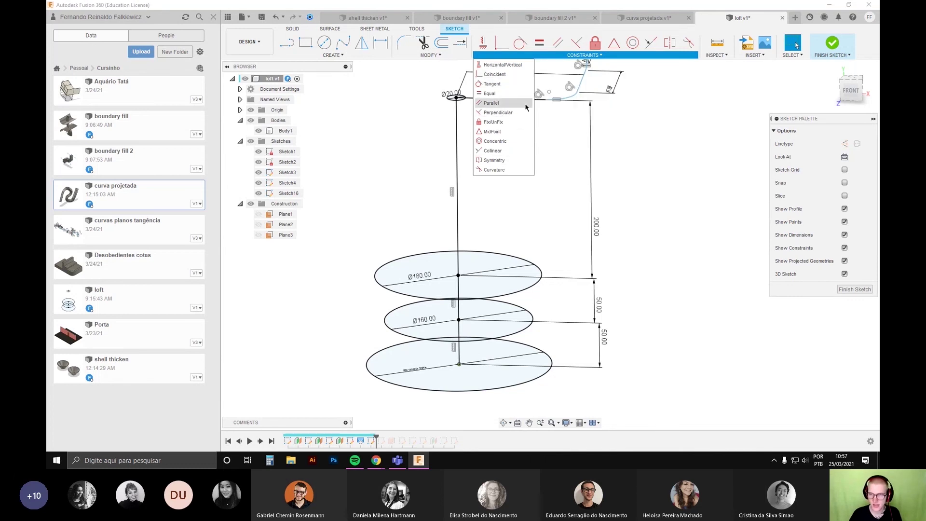
pyautogui.click(577, 153)
pyautogui.moveTo(565, 176); pyautogui.dragTo(560, 159, button='middle')
pyautogui.scroll(-2, 510, 204)
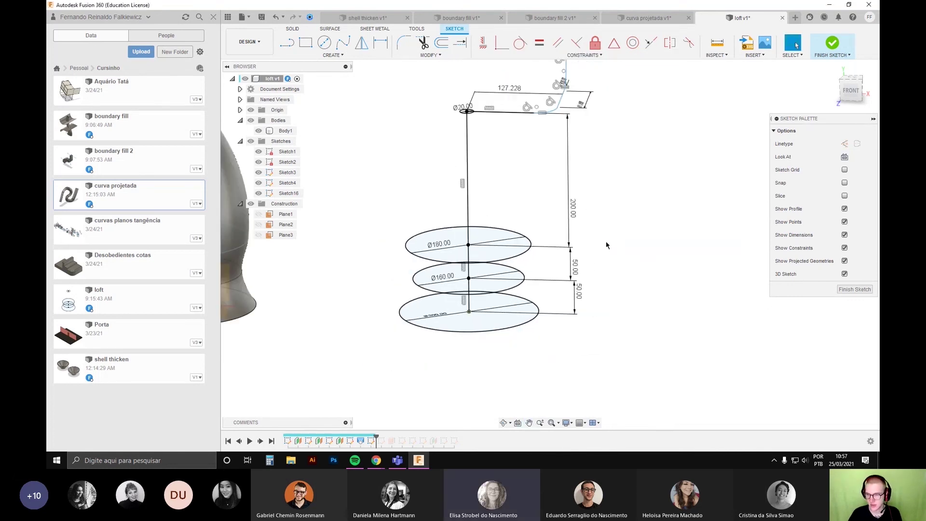
pyautogui.scroll(-2, 613, 263)
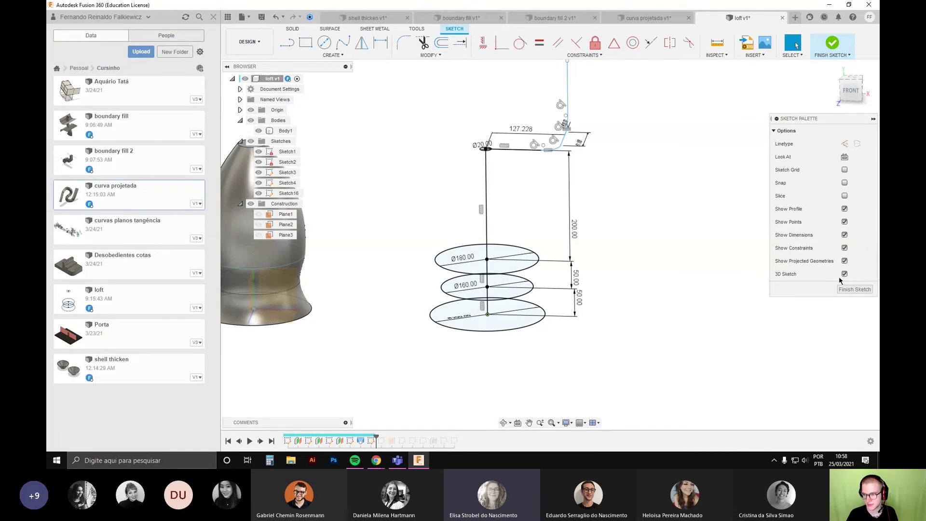
pyautogui.click(516, 262)
pyautogui.rightClick(534, 231)
pyautogui.click(536, 247)
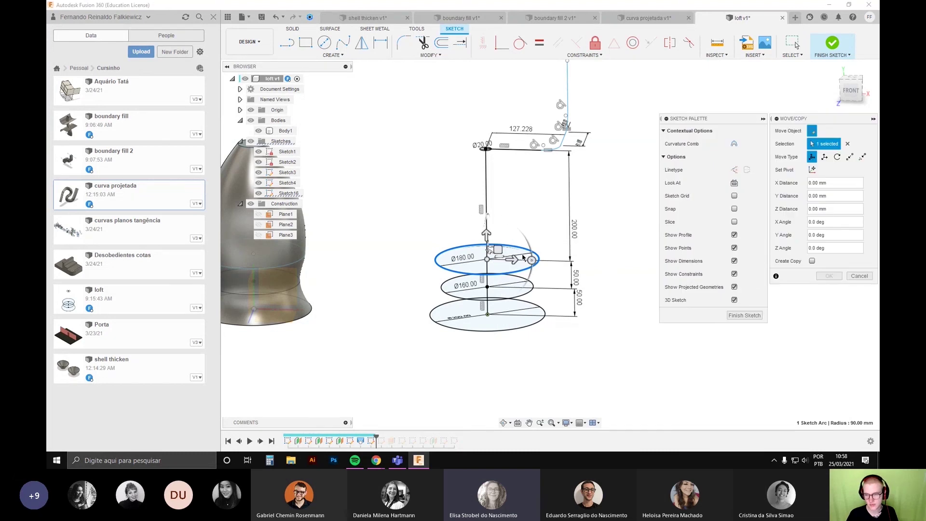
pyautogui.moveTo(531, 260)
pyautogui.mouseDown()
pyautogui.moveTo(537, 267)
pyautogui.moveTo(537, 256)
pyautogui.mouseUp()
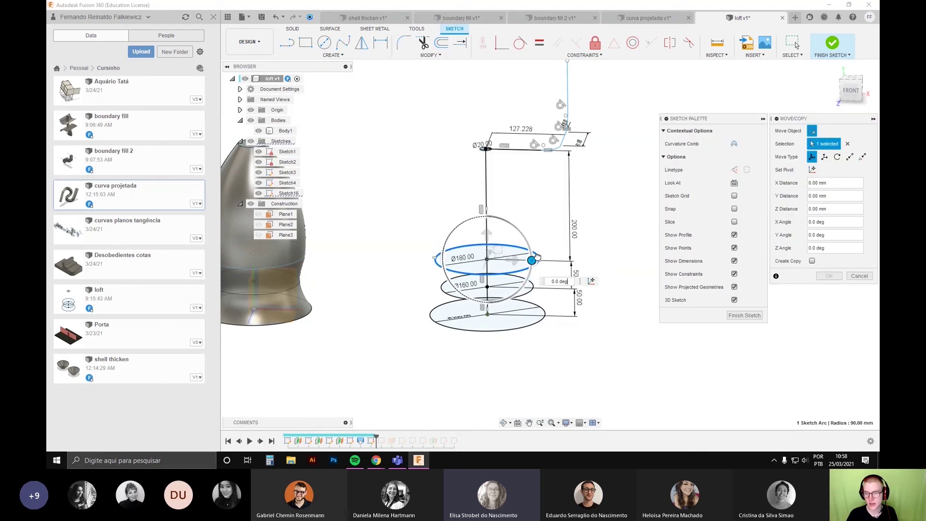
pyautogui.press('Escape')
# Step: Reposition the 50 mm dimension between the 160 mm and 180 mm circles to the opposite side of the circles
pyautogui.scroll(1, 523, 269)
pyautogui.moveTo(523, 268); pyautogui.dragTo(543, 252, button='middle')
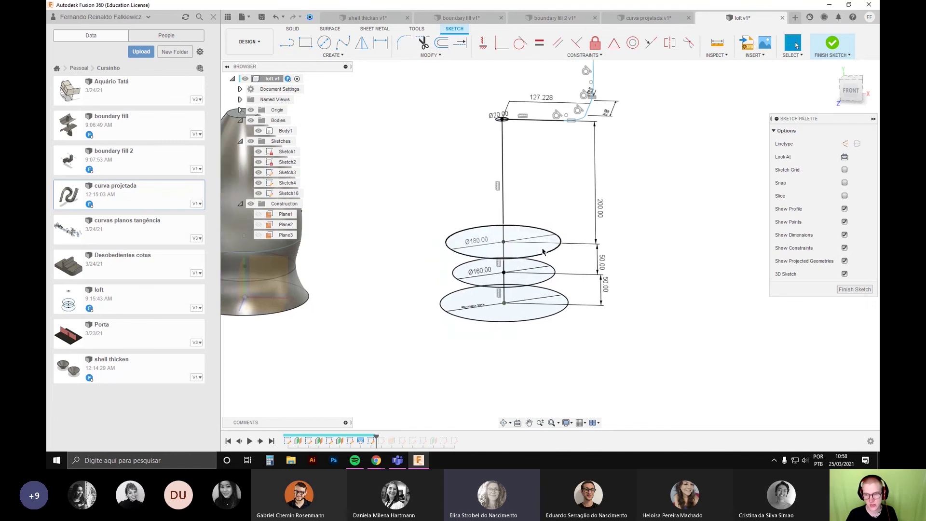
pyautogui.scroll(5, 542, 252)
pyautogui.moveTo(684, 287); pyautogui.dragTo(317, 265)
pyautogui.scroll(3, 423, 103)
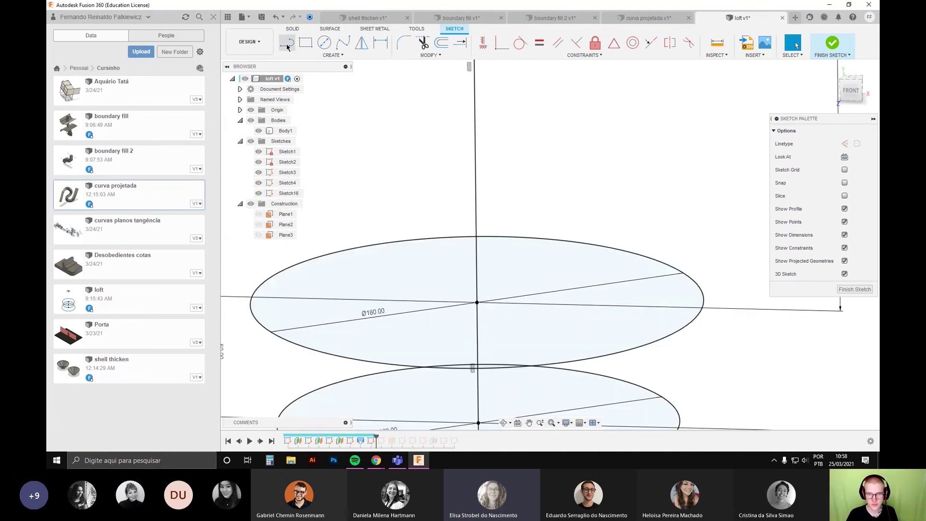
# Step: Draw a horizontal line from the 180 mm circle's centre to its edge along the X axis
pyautogui.press('l')
pyautogui.click(478, 303)
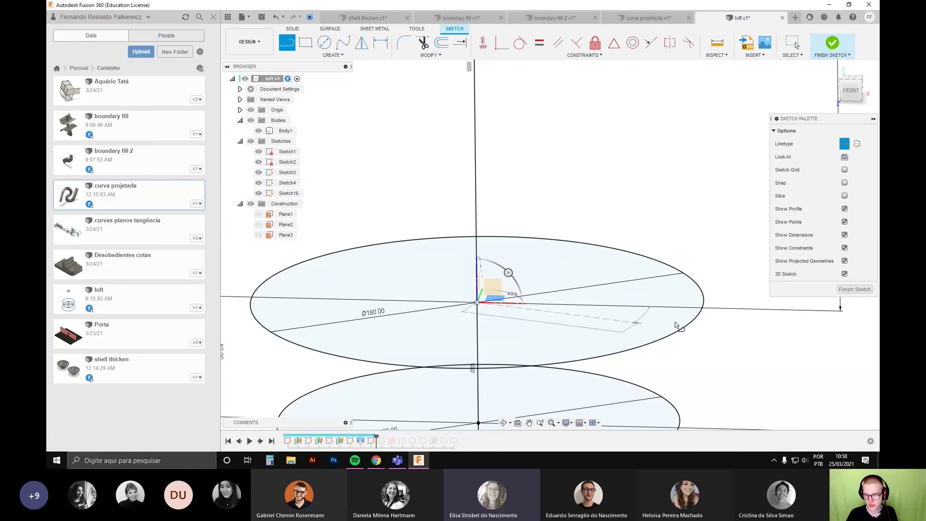
pyautogui.click(714, 314)
pyautogui.scroll(-3, 714, 318)
pyautogui.moveTo(714, 322); pyautogui.dragTo(672, 299, button='middle')
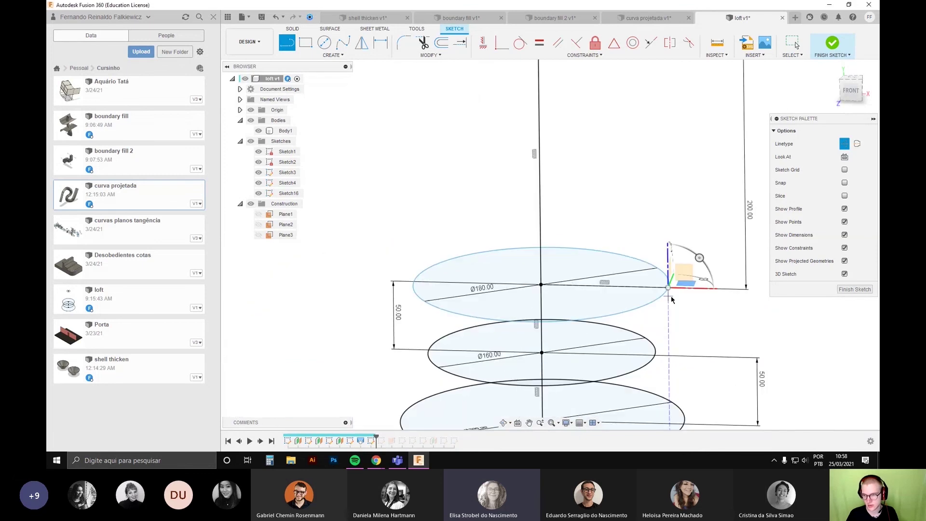
pyautogui.scroll(2, 690, 319)
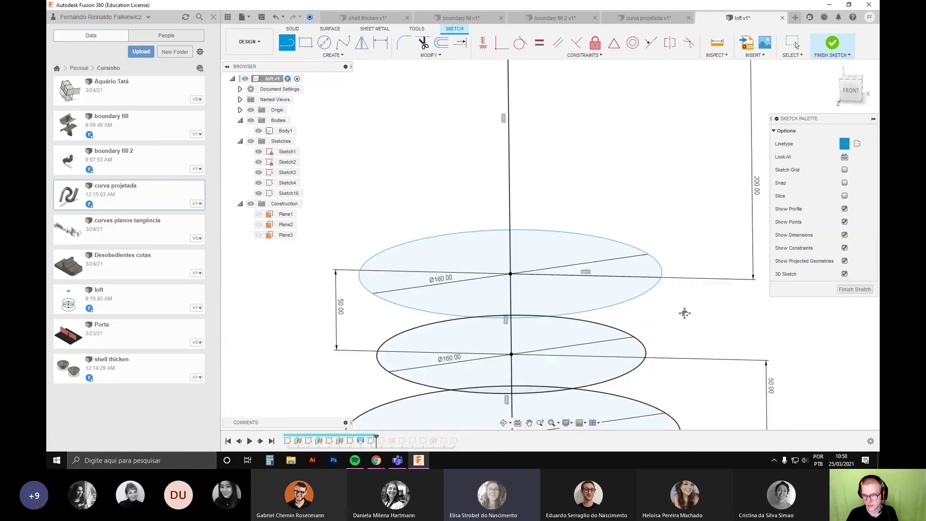
pyautogui.press('Escape')
# Step: Convert the 180 mm circle's radius line to construction geometry and delete its horizontal constraint
pyautogui.click(601, 269)
pyautogui.click(582, 267)
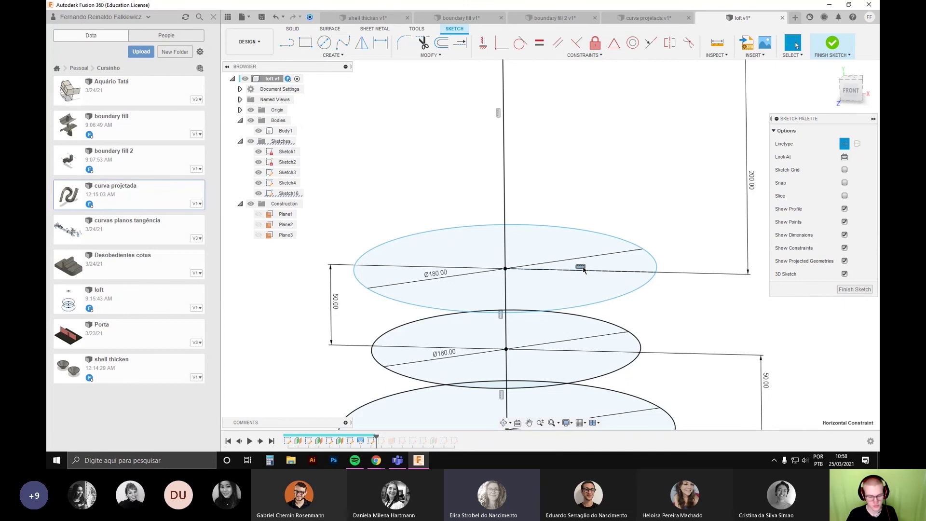
pyautogui.press('Delete')
# Step: Dimension the angle between the 200 mm vertical line and the 180 mm circle's radius line as 45 degrees
pyautogui.click(505, 209)
pyautogui.scroll(-2, 509, 212)
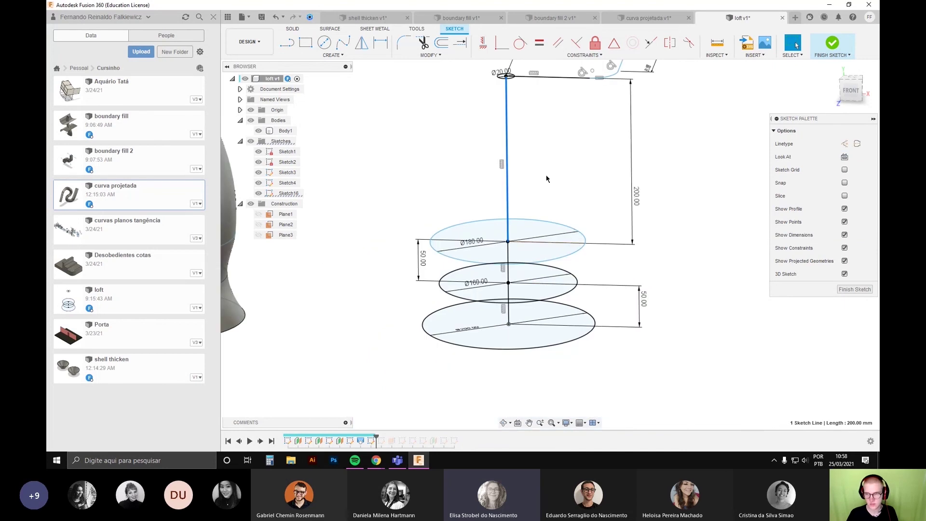
pyautogui.scroll(3, 570, 205)
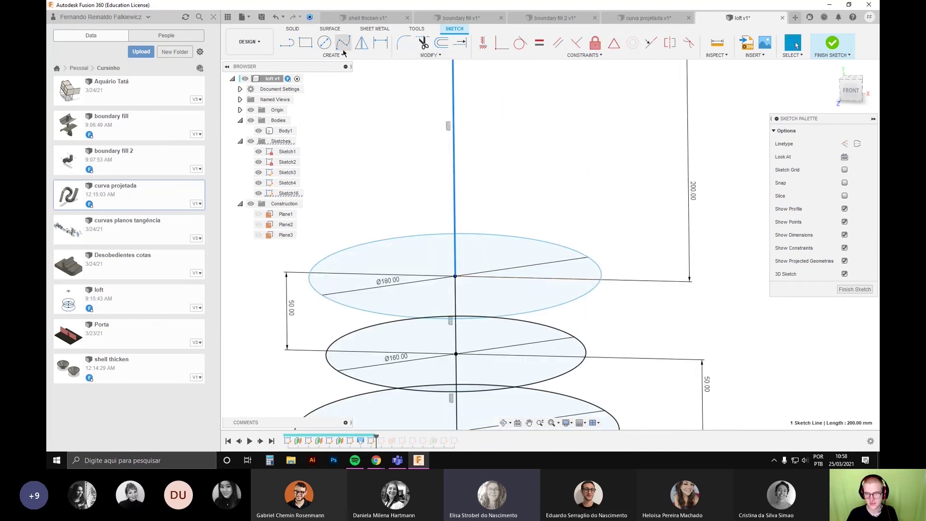
pyautogui.press('d')
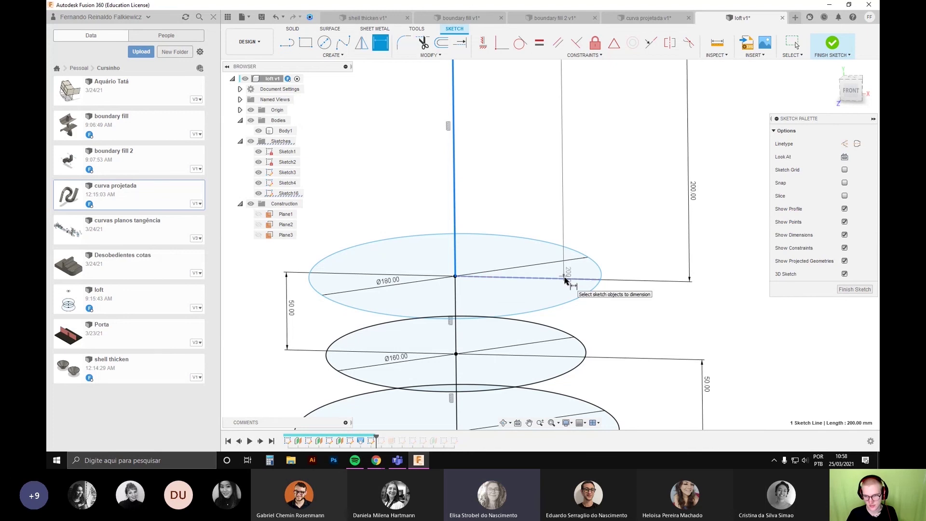
pyautogui.click(562, 262)
pyautogui.click(514, 229)
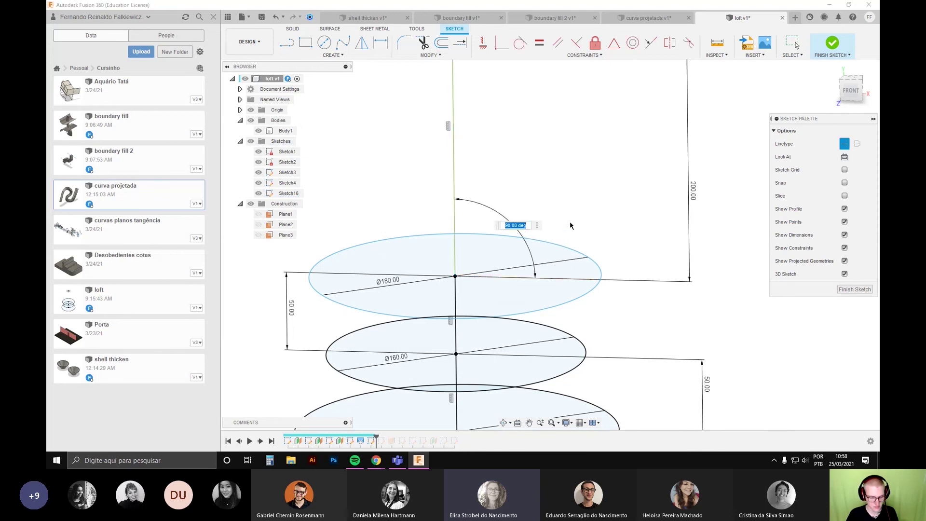
pyautogui.write('45')
pyautogui.press('Return')
pyautogui.scroll(-3, 569, 225)
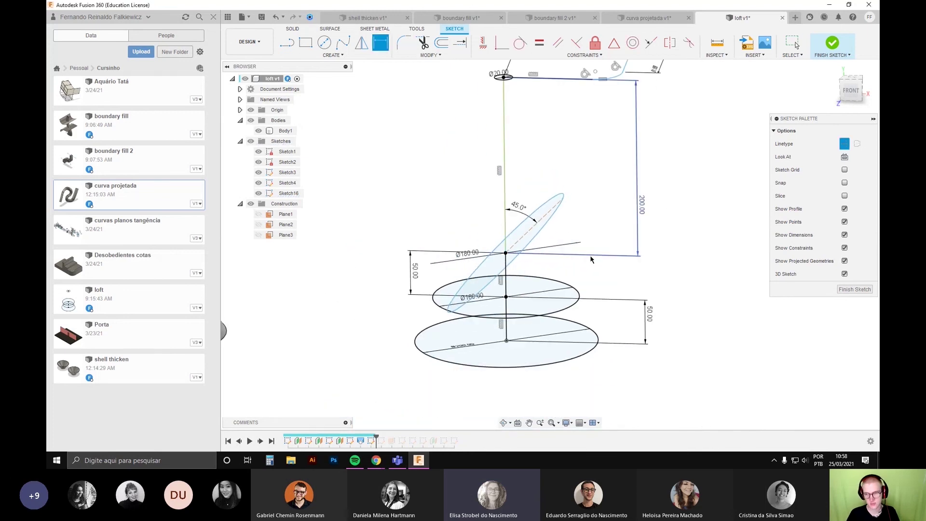
# Step: Set the angle between the vertical line and the 180 mm circle's radius line to 60 degrees, followed by 80 degrees
pyautogui.doubleClick(531, 209)
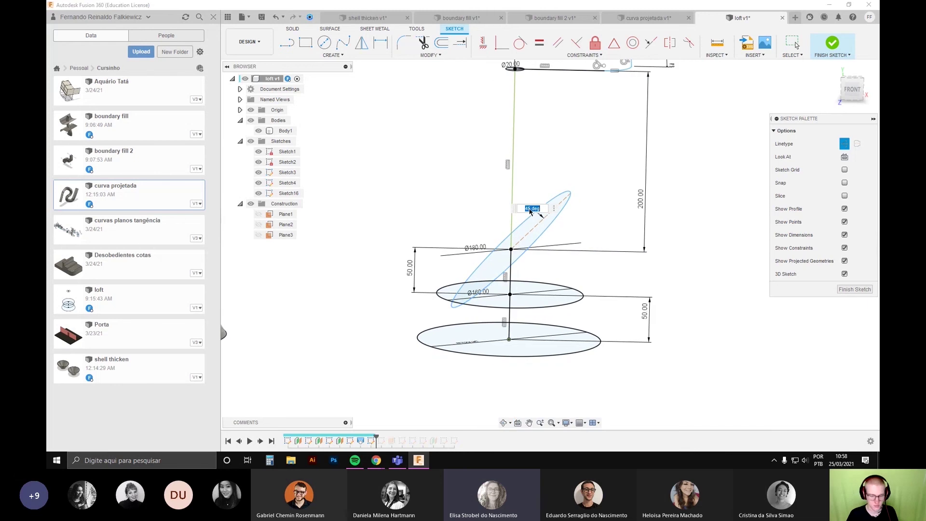
pyautogui.press('Return')
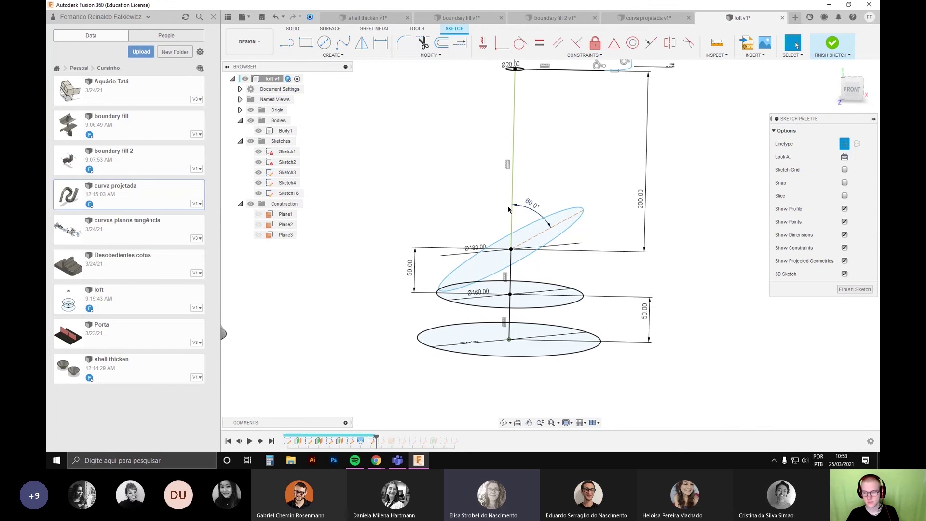
pyautogui.doubleClick(527, 209)
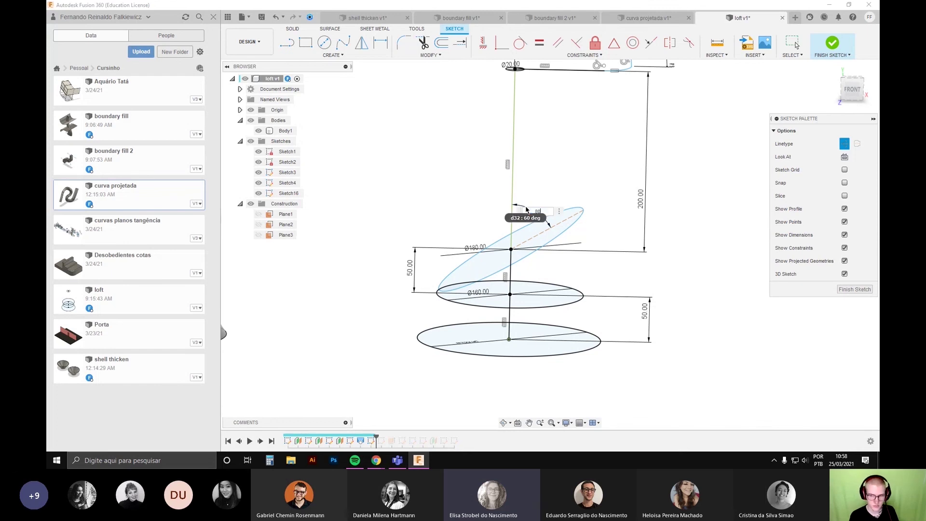
pyautogui.press('Return')
pyautogui.scroll(3, 570, 235)
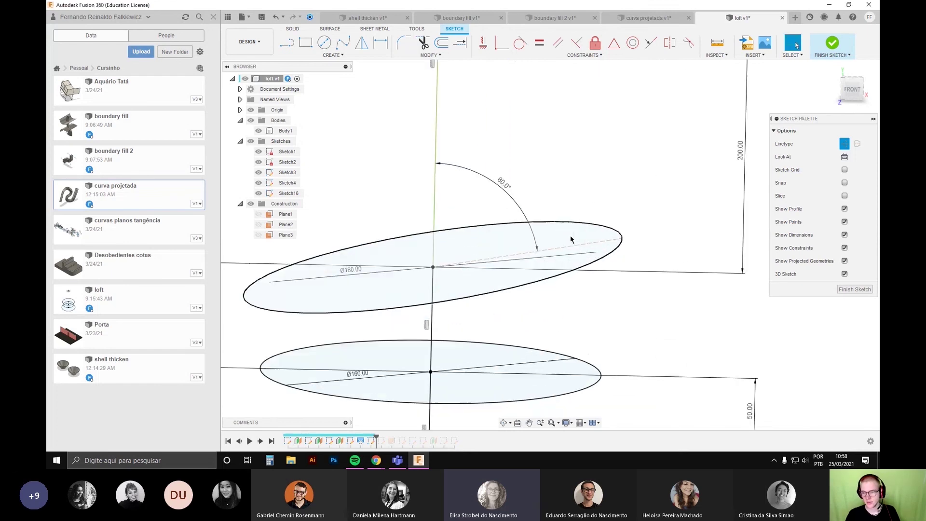
pyautogui.keyDown('shift'); pyautogui.moveTo(570, 235); pyautogui.dragTo(632, 225, button='middle'); pyautogui.keyUp('shift')
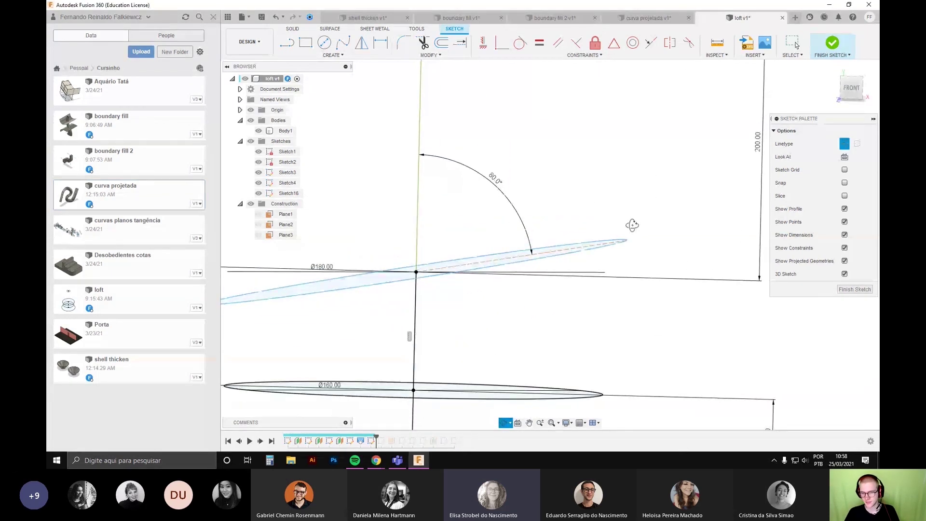
# Step: Finish the 3D sketch and inspect the tilted 180 mm circle from another view angle
pyautogui.click(855, 290)
pyautogui.scroll(-5, 755, 275)
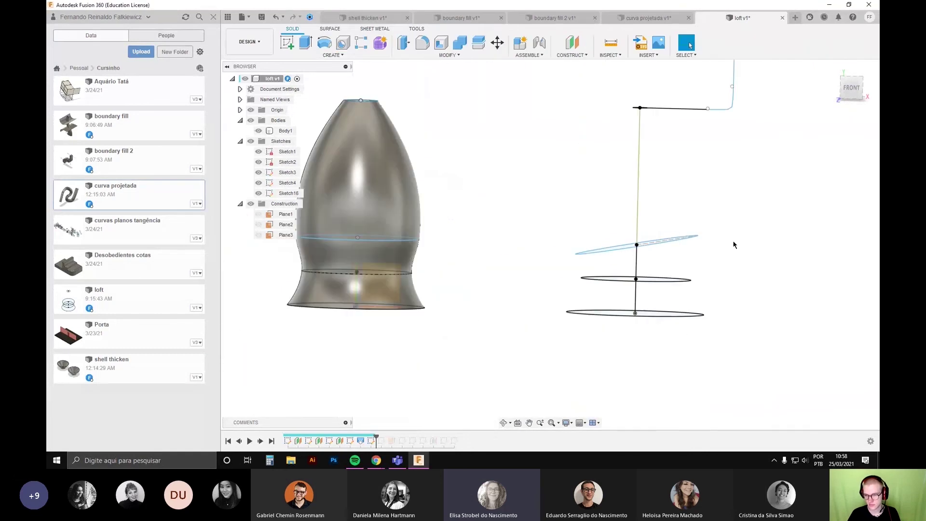
pyautogui.moveTo(734, 244)
pyautogui.keyDown('shift'); pyautogui.mouseDown(button='middle')
pyautogui.moveTo(726, 250)
pyautogui.moveTo(732, 265)
pyautogui.moveTo(658, 277)
pyautogui.moveTo(569, 276)
pyautogui.moveTo(577, 265)
pyautogui.moveTo(542, 274)
pyautogui.moveTo(558, 300)
pyautogui.mouseUp(button='middle'); pyautogui.keyUp('shift')
pyautogui.scroll(2, 573, 276)
# Step: Reopen the 3D sketch and undo the angle dimension and the 180 mm circle's radius line
pyautogui.doubleClick(371, 441)
pyautogui.scroll(3, 579, 251)
pyautogui.hotkey('ctrl', 'z')
pyautogui.hotkey('ctrl', 'z')
pyautogui.hotkey('ctrl', 'z')
pyautogui.hotkey('ctrl', 'z')
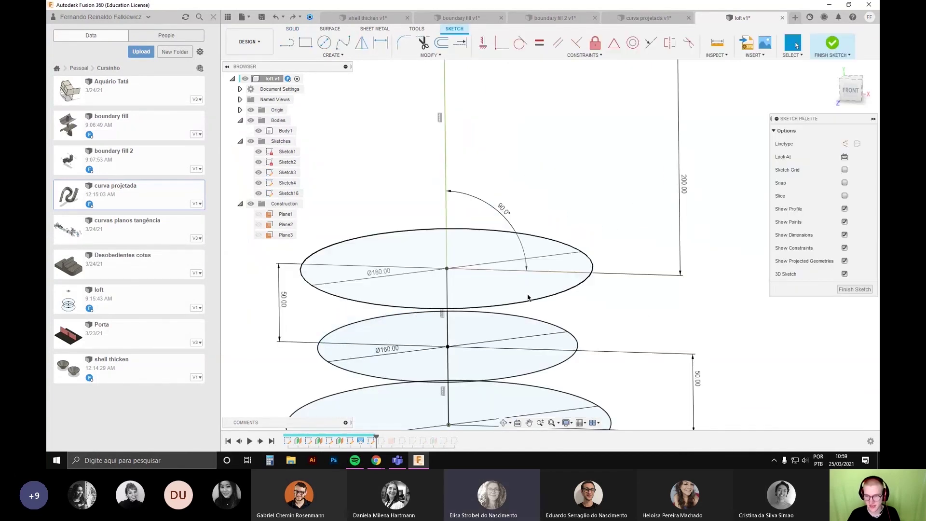
pyautogui.hotkey('ctrl', 'z')
pyautogui.hotkey('ctrl', 'z')
pyautogui.hotkey('ctrl', 'z')
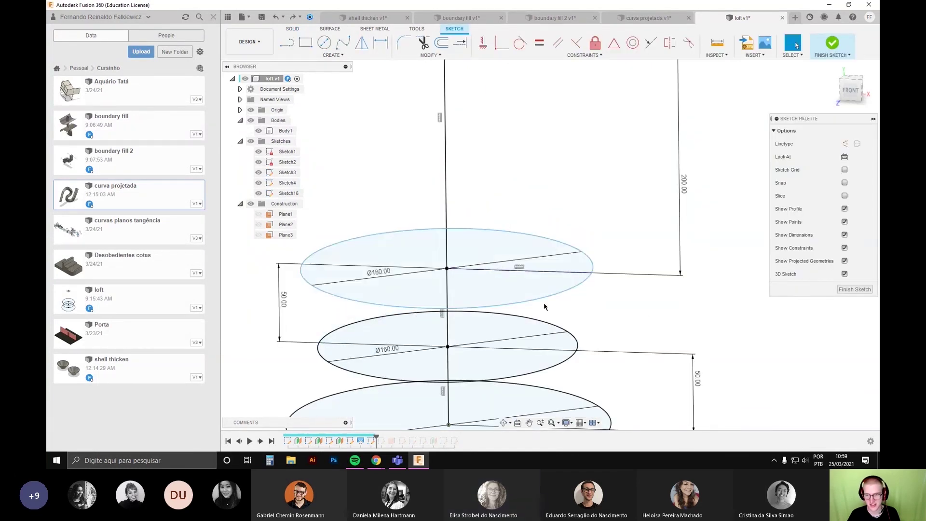
pyautogui.scroll(3, 514, 284)
pyautogui.click(288, 42)
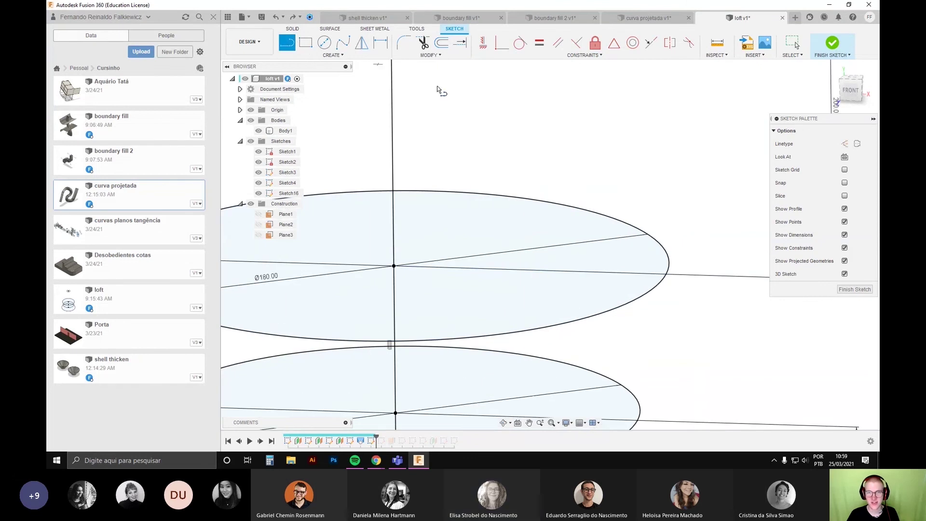
pyautogui.scroll(-5, 452, 256)
pyautogui.scroll(2, 470, 268)
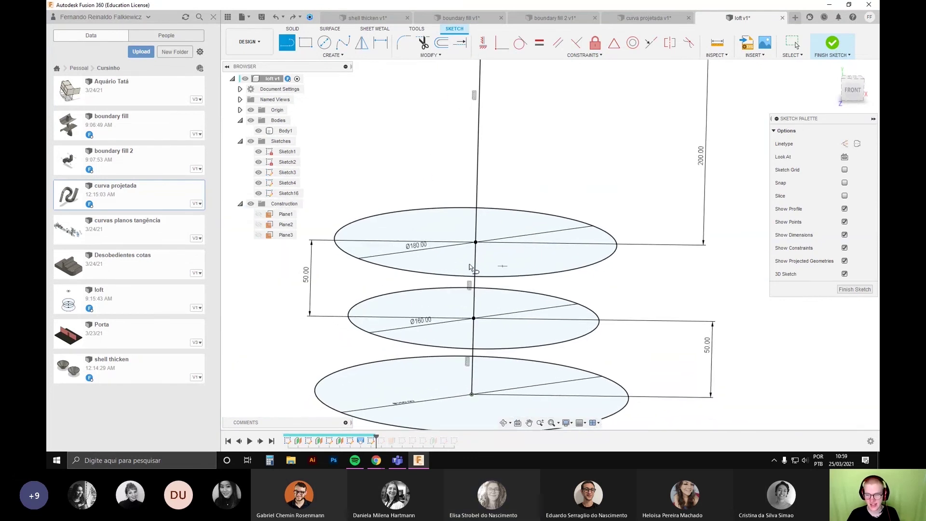
pyautogui.press('Escape')
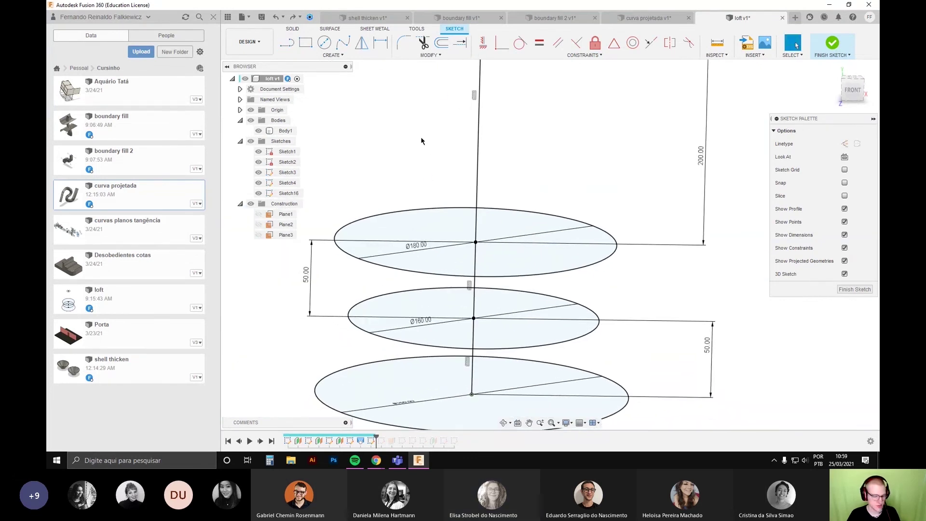
# Step: Try to dimension the angle directly between the 200 mm vertical line and the 180 mm circle
pyautogui.press('d')
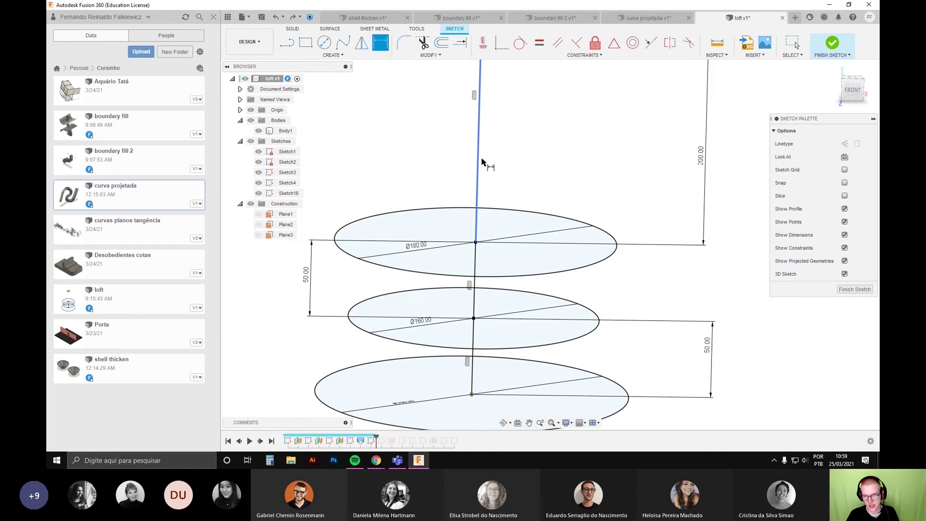
pyautogui.click(479, 149)
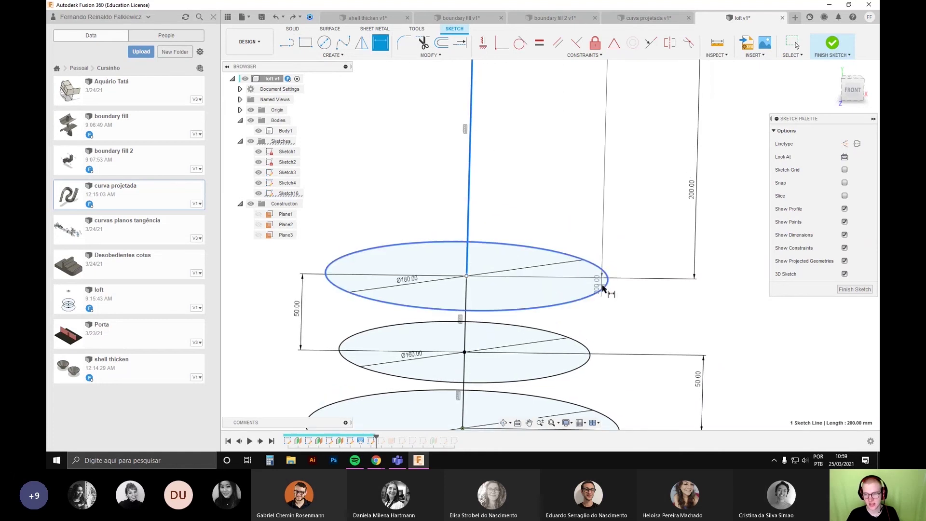
pyautogui.click(605, 288)
pyautogui.moveTo(515, 253)
pyautogui.keyDown('shift'); pyautogui.mouseDown(button='middle')
pyautogui.moveTo(529, 252)
pyautogui.moveTo(526, 267)
pyautogui.mouseUp(button='middle'); pyautogui.keyUp('shift')
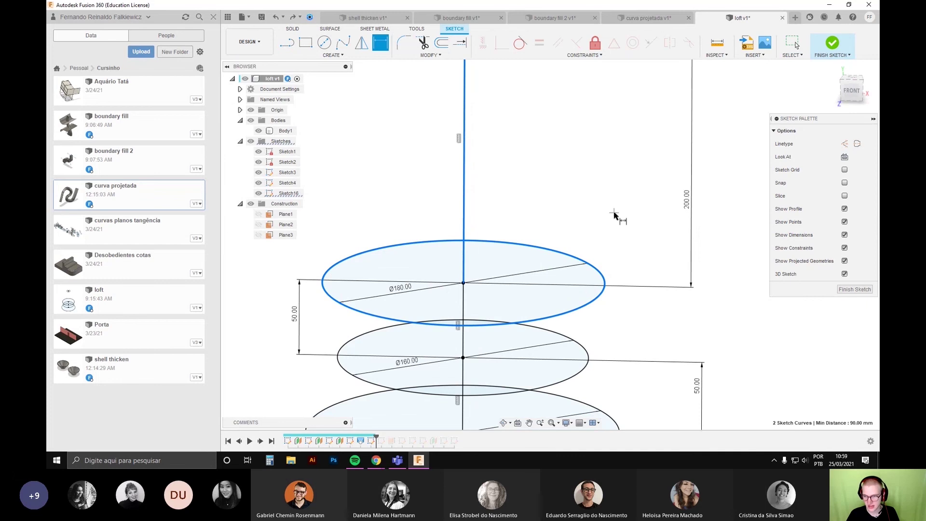
pyautogui.click(593, 210)
pyautogui.click(527, 241)
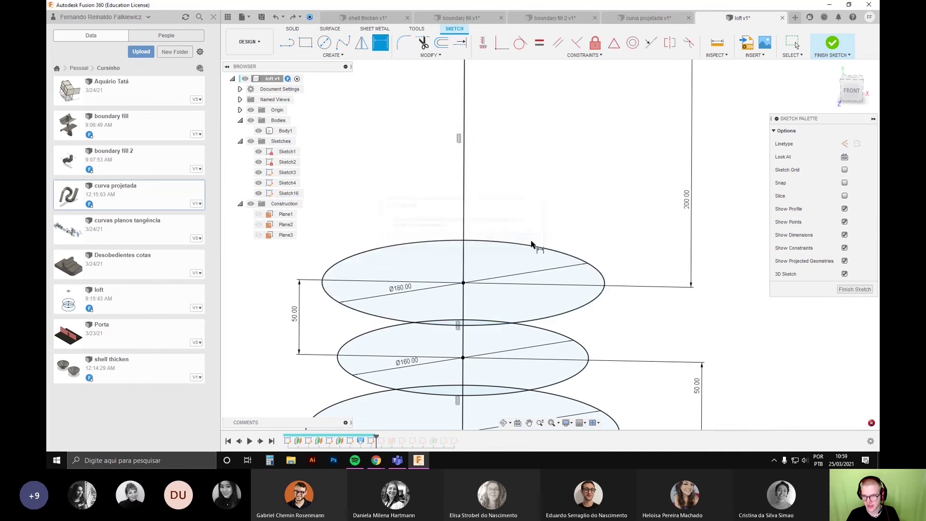
pyautogui.press('Escape')
# Step: Draw a line from the 180 mm circle's centre to its edge along the X axis
pyautogui.scroll(2, 582, 249)
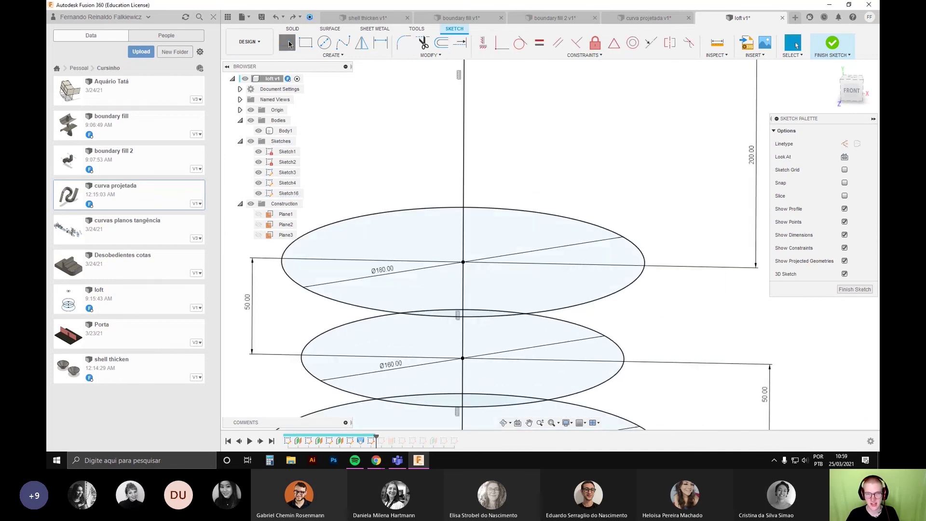
pyautogui.click(463, 263)
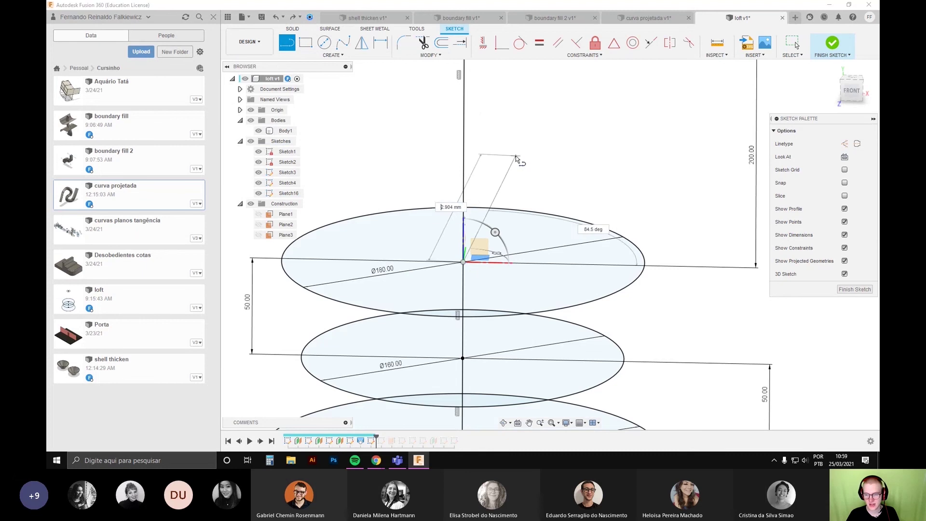
pyautogui.click(645, 266)
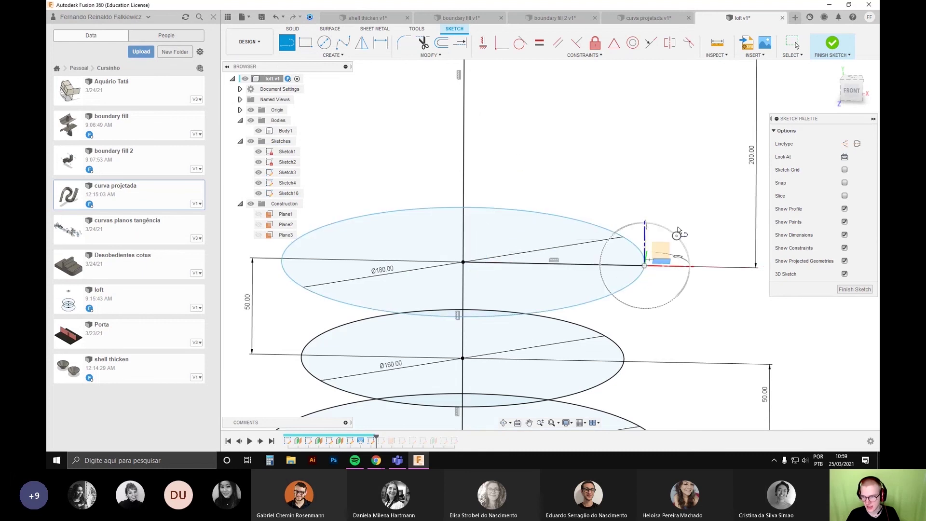
pyautogui.press('Escape')
# Step: Convert the 180 mm circle's new radius line to construction geometry and delete its horizontal constraint
pyautogui.keyDown('shift'); pyautogui.moveTo(600, 269); pyautogui.dragTo(601, 283, button='middle'); pyautogui.keyUp('shift')
pyautogui.scroll(2, 602, 283)
pyautogui.scroll(-2, 688, 196)
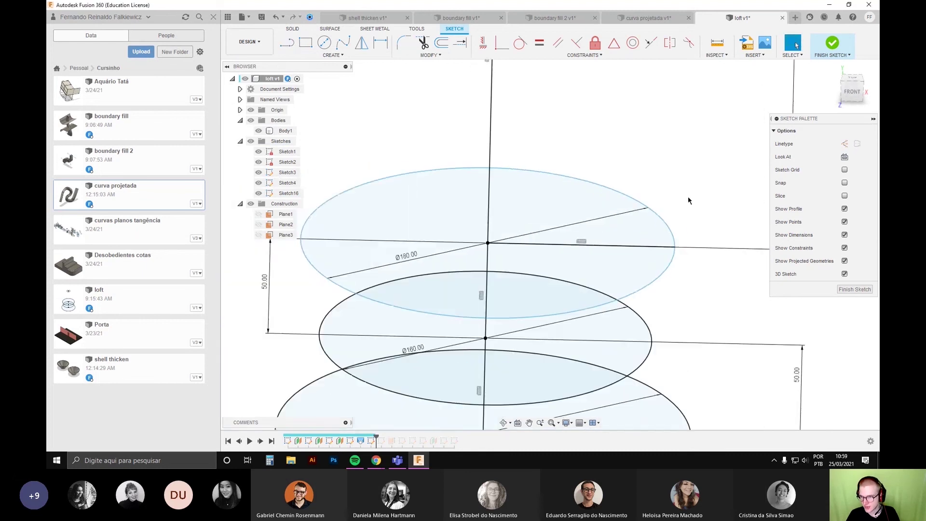
pyautogui.moveTo(732, 174); pyautogui.dragTo(656, 196, button='middle')
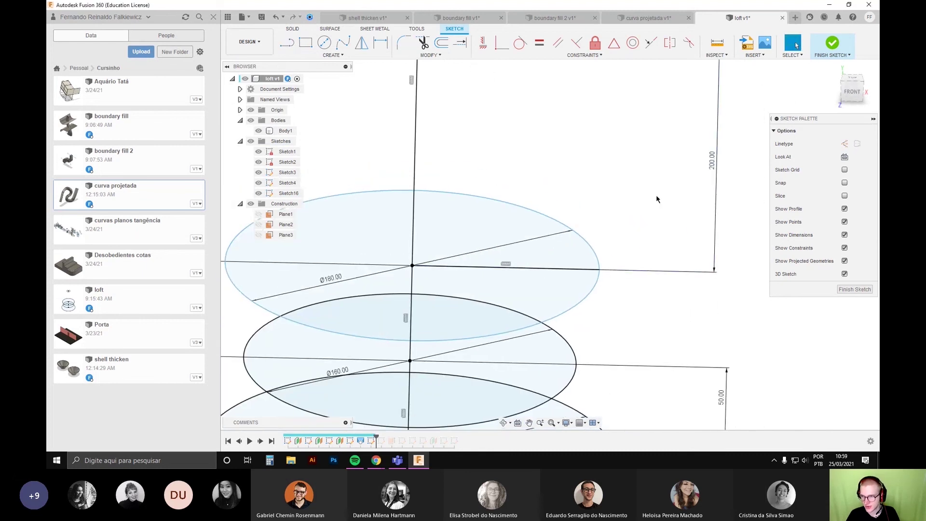
pyautogui.click(499, 270)
pyautogui.press('x')
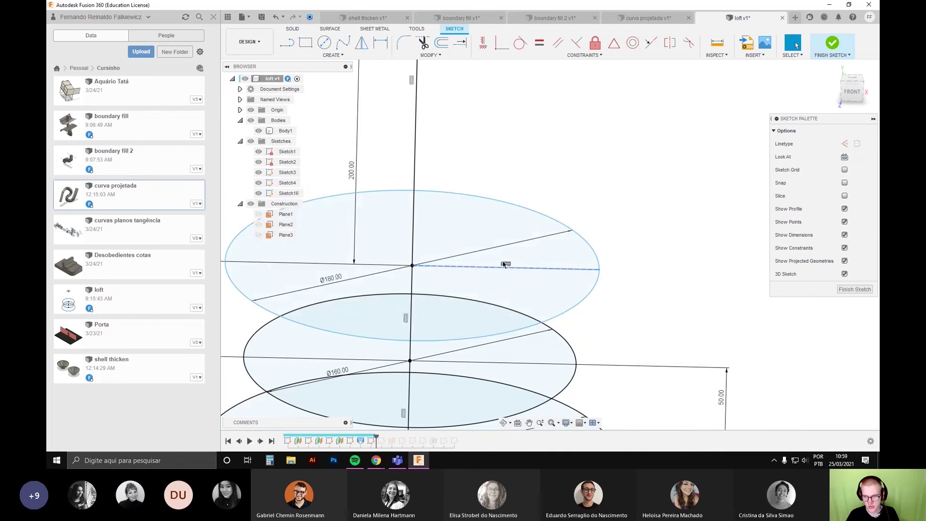
pyautogui.press('Escape')
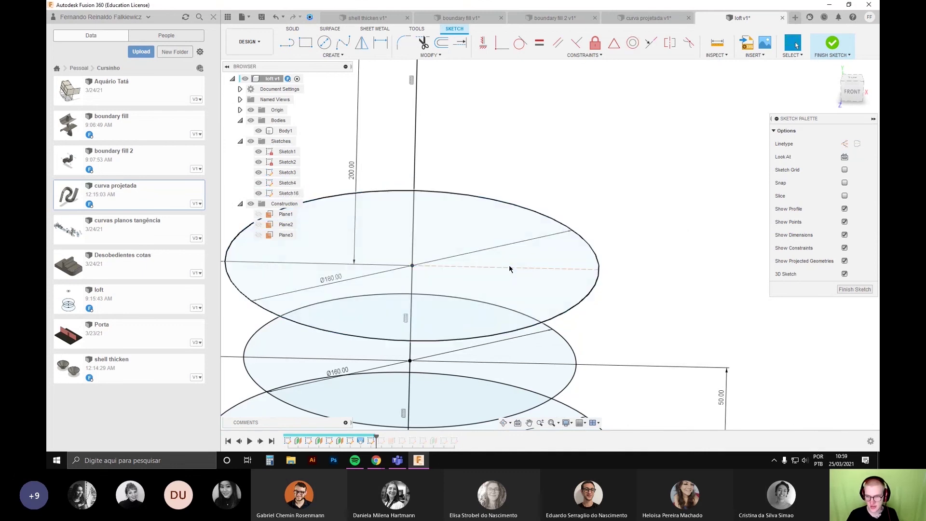
# Step: Apply a Fix constraint to the vertical centre lines running through the stacked circles
pyautogui.scroll(-2, 508, 265)
pyautogui.scroll(2, 532, 256)
pyautogui.scroll(-2, 439, 155)
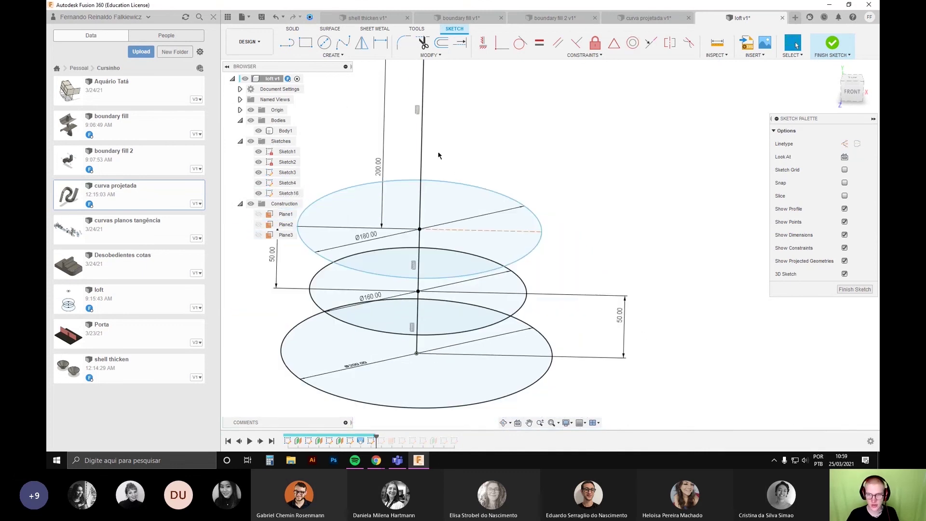
pyautogui.click(420, 134)
pyautogui.moveTo(450, 115); pyautogui.dragTo(455, 156, button='middle')
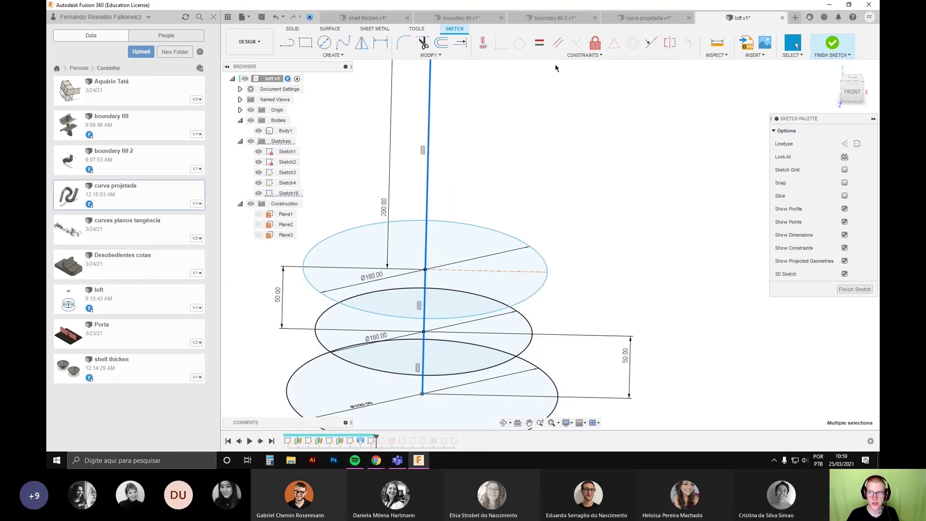
pyautogui.click(595, 47)
pyautogui.press('Escape')
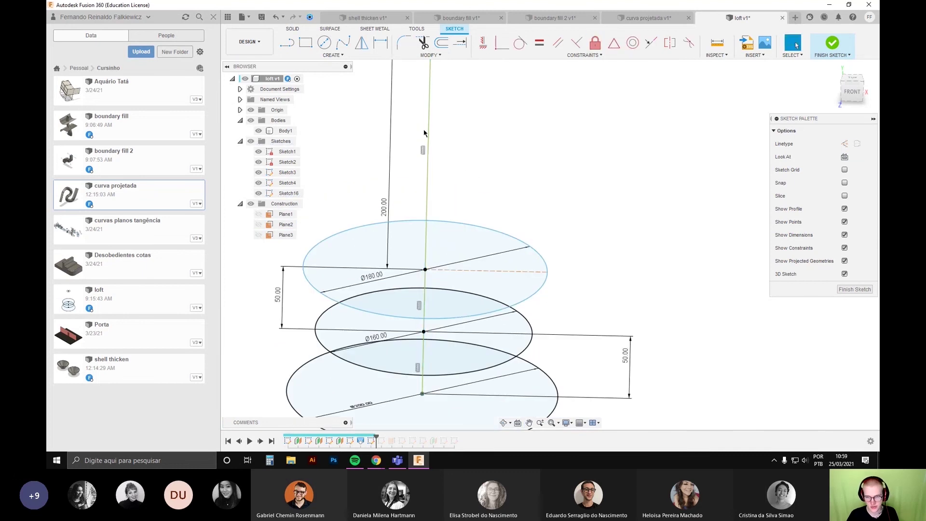
# Step: Dimension the angle between the 200 mm vertical line and the 180 mm circle's construction radius line as 50 degrees
pyautogui.scroll(-1, 497, 149)
pyautogui.moveTo(448, 190); pyautogui.dragTo(497, 199, button='middle')
pyautogui.scroll(2, 497, 199)
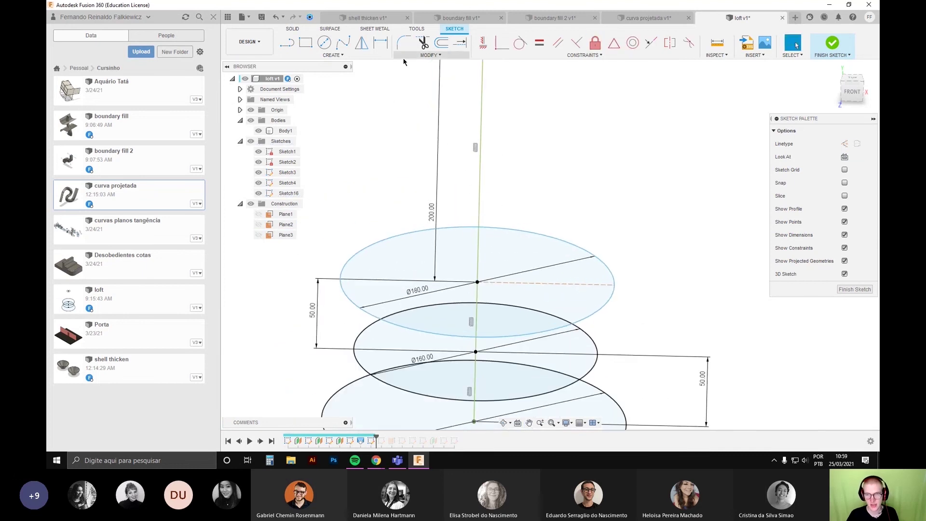
pyautogui.press('d')
pyautogui.click(480, 198)
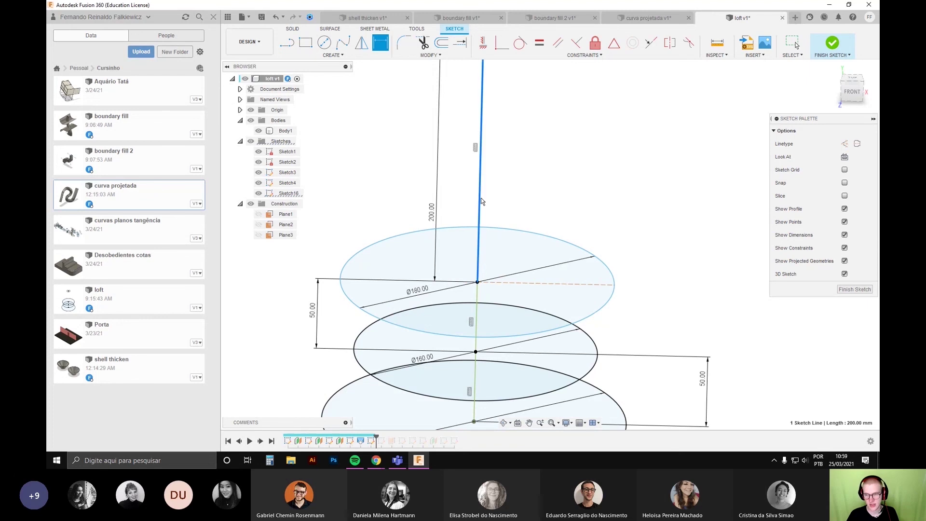
pyautogui.click(563, 282)
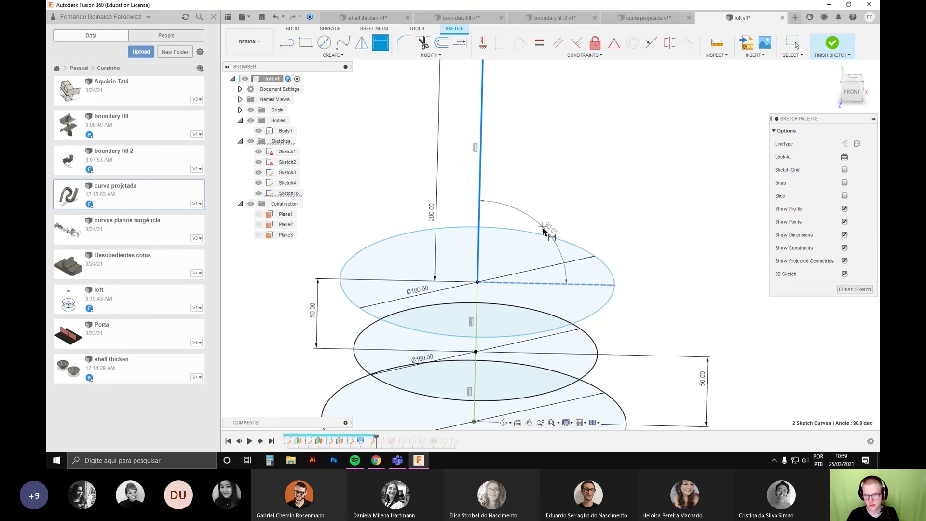
pyautogui.keyDown('shift'); pyautogui.moveTo(544, 232); pyautogui.dragTo(497, 279, button='middle'); pyautogui.keyUp('shift')
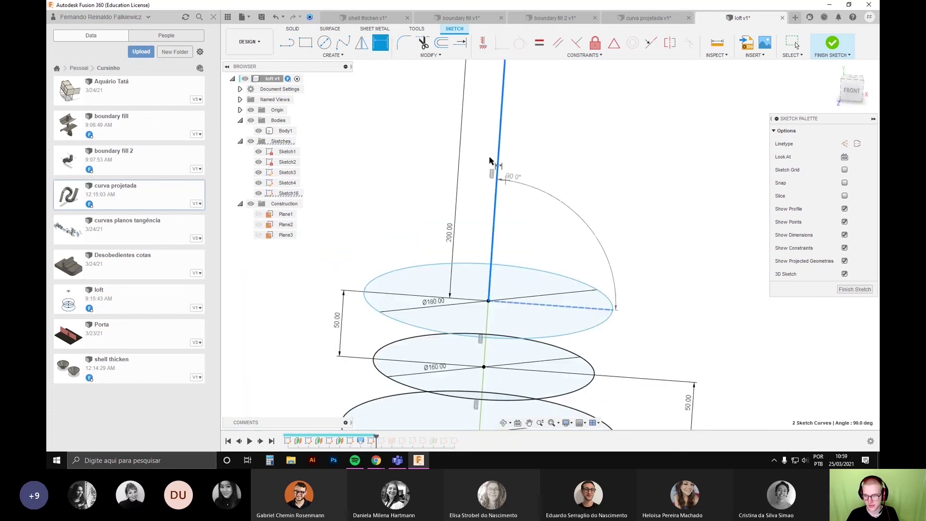
pyautogui.click(563, 247)
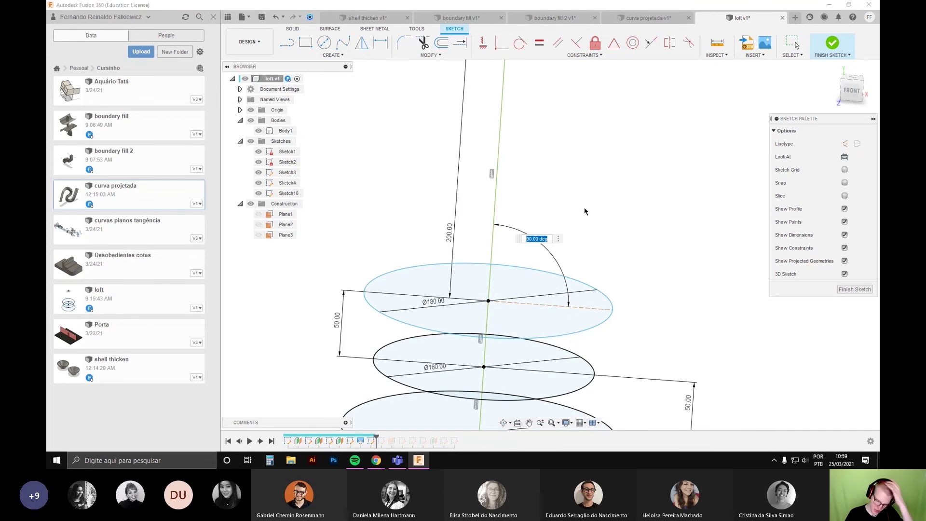
pyautogui.write('50')
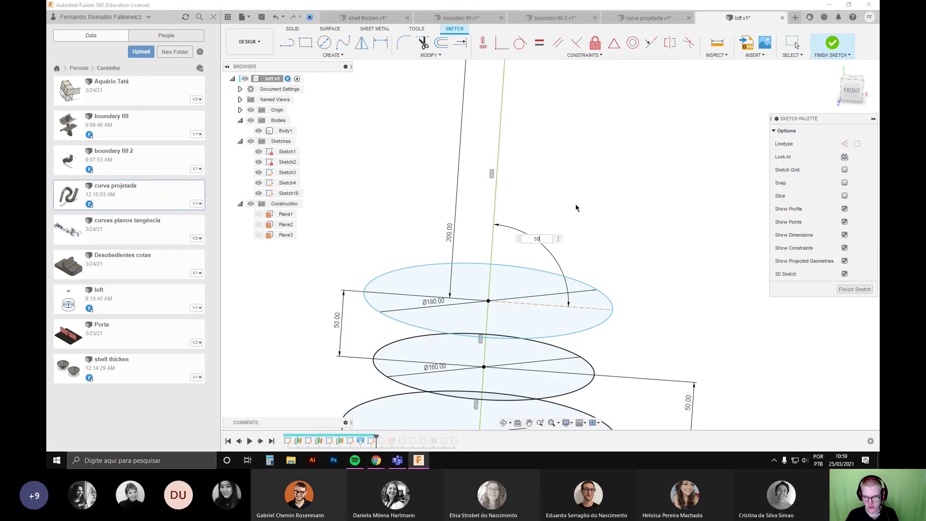
pyautogui.press('Return')
pyautogui.press('Escape')
# Step: Set the tilted 180 mm circle's angle dimension to 20 degrees and finally to 45 degrees
pyautogui.moveTo(598, 285)
pyautogui.keyDown('shift'); pyautogui.mouseDown(button='middle')
pyautogui.moveTo(596, 256)
pyautogui.moveTo(603, 263)
pyautogui.moveTo(551, 258)
pyautogui.mouseUp(button='middle'); pyautogui.keyUp('shift')
pyautogui.doubleClick(518, 204)
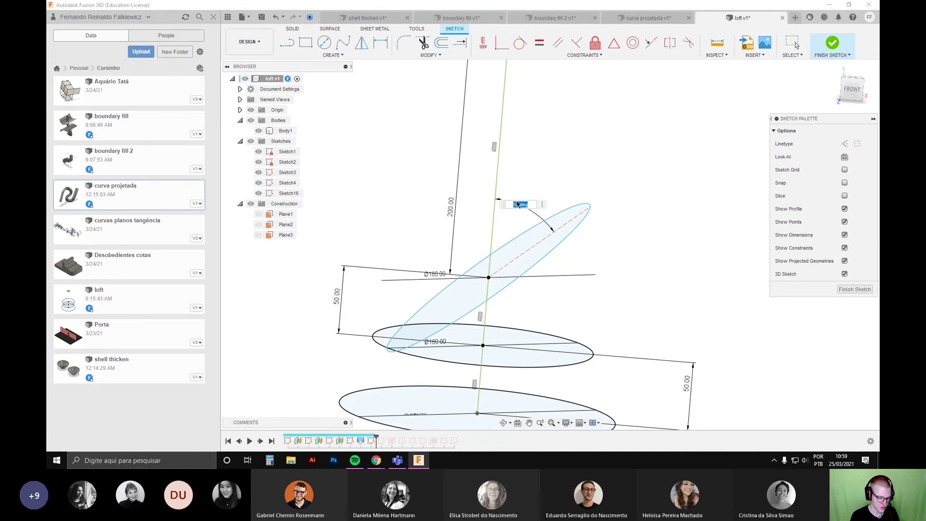
pyautogui.write('20')
pyautogui.press('Return')
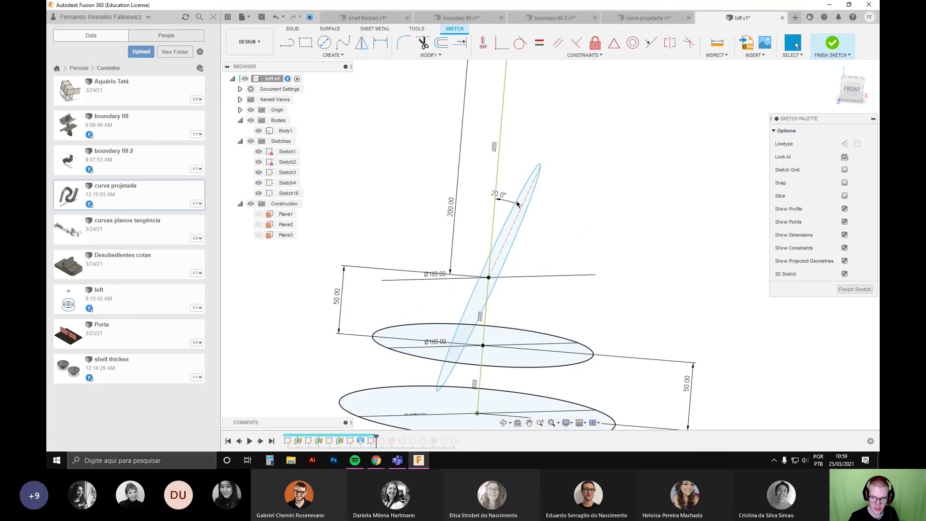
pyautogui.doubleClick(504, 204)
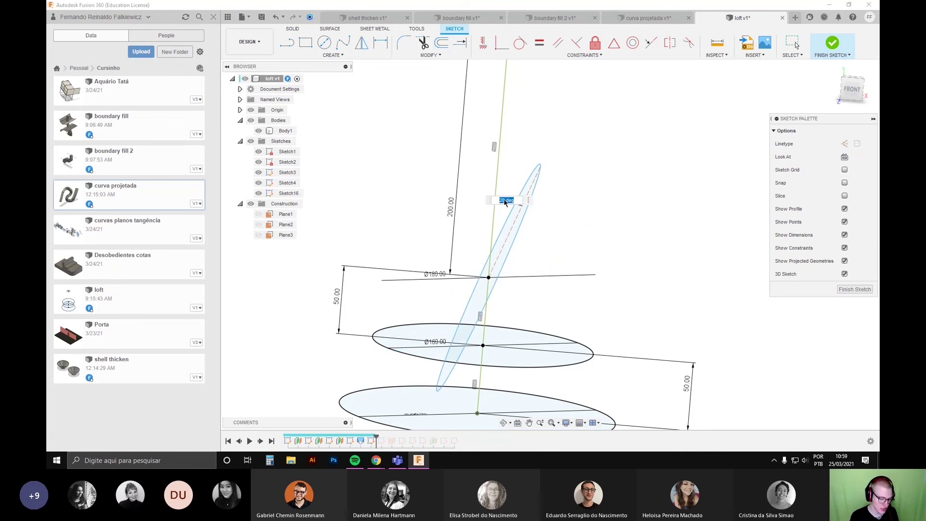
pyautogui.press('Return')
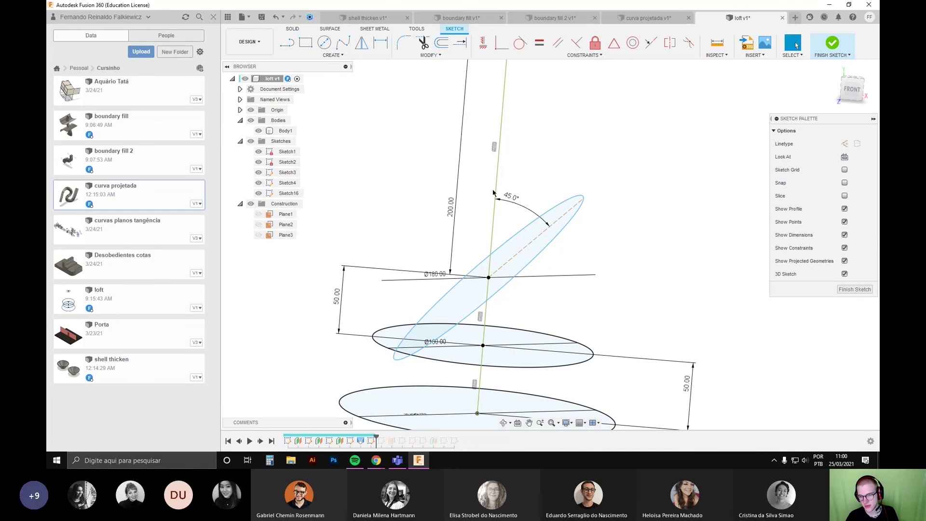
# Step: Set the tilted 180 mm circle's angle dimension to 80 degrees
pyautogui.doubleClick(519, 198)
pyautogui.write('8')
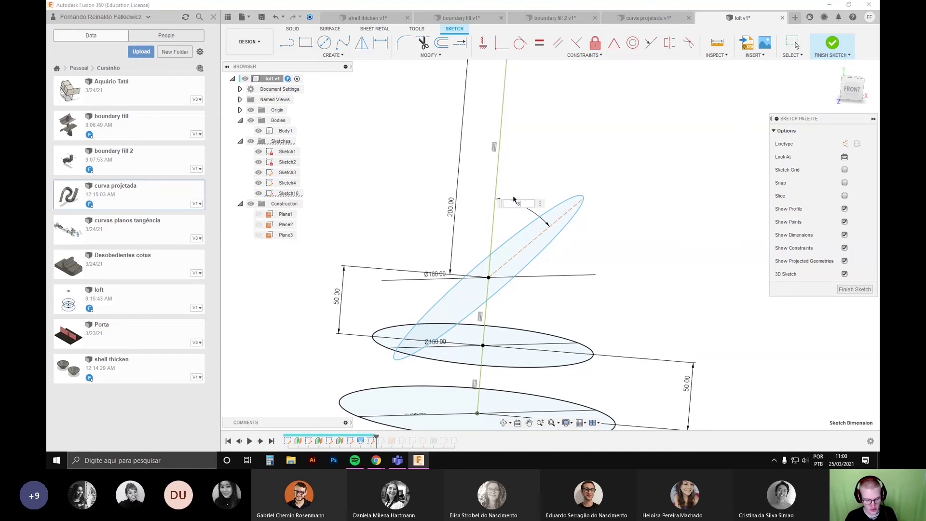
pyautogui.write('0')
pyautogui.press('Return')
pyautogui.keyDown('shift'); pyautogui.moveTo(621, 240); pyautogui.dragTo(485, 256, button='middle'); pyautogui.keyUp('shift')
pyautogui.scroll(2, 464, 269)
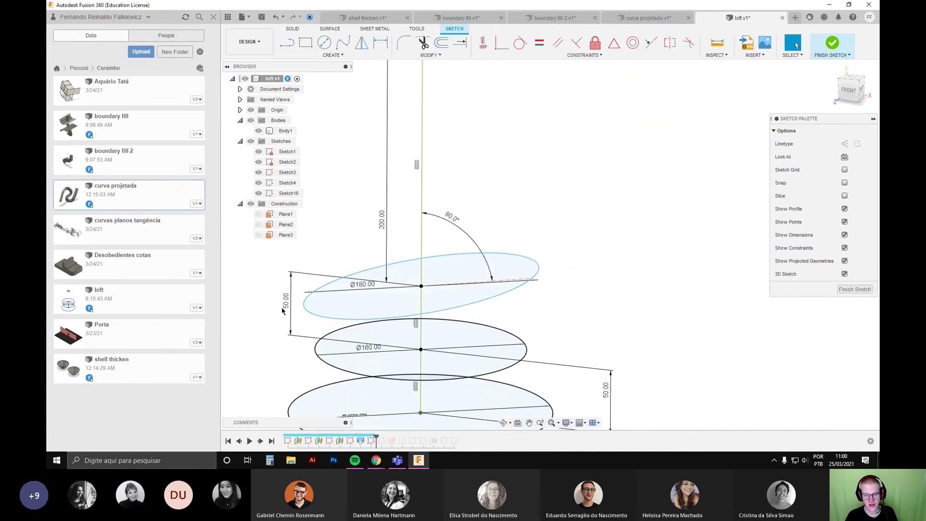
# Step: Reposition the 50 mm spacing dimension between the upper two stacked circles and the 200 mm height dimension on the opposite side of the centre line
pyautogui.moveTo(293, 310); pyautogui.dragTo(520, 332)
pyautogui.keyDown('shift'); pyautogui.moveTo(581, 308); pyautogui.dragTo(534, 292, button='middle'); pyautogui.keyUp('shift')
pyautogui.moveTo(376, 174)
pyautogui.mouseDown()
pyautogui.moveTo(505, 174)
pyautogui.moveTo(584, 193)
pyautogui.mouseUp()
pyautogui.keyDown('shift'); pyautogui.moveTo(584, 193); pyautogui.dragTo(595, 316, button='middle'); pyautogui.keyUp('shift')
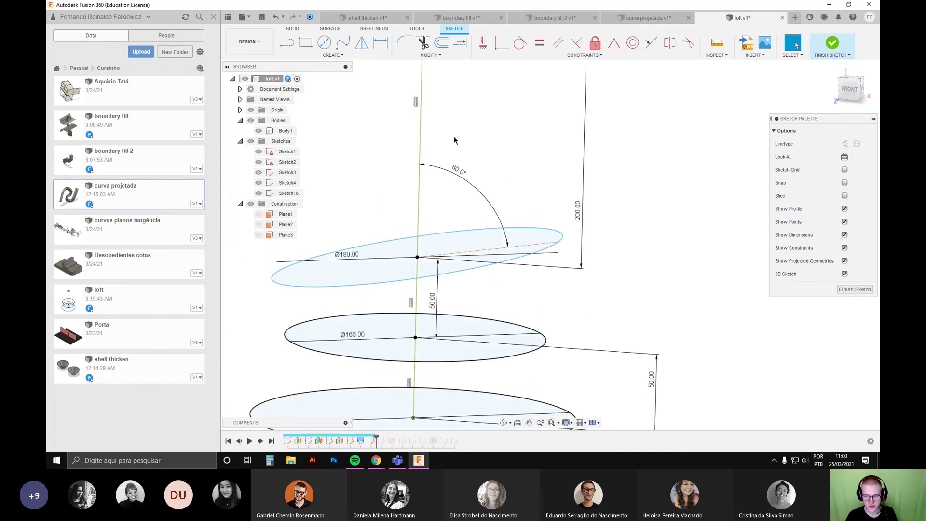
# Step: Reposition the tilted circle's angle and diameter dimensions, and finish the 3D sketch
pyautogui.scroll(3, 455, 141)
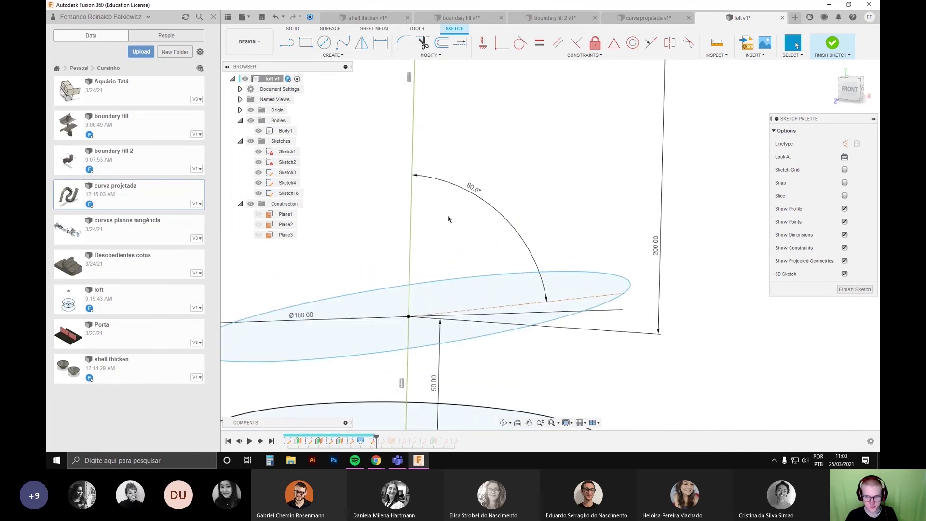
pyautogui.click(507, 309)
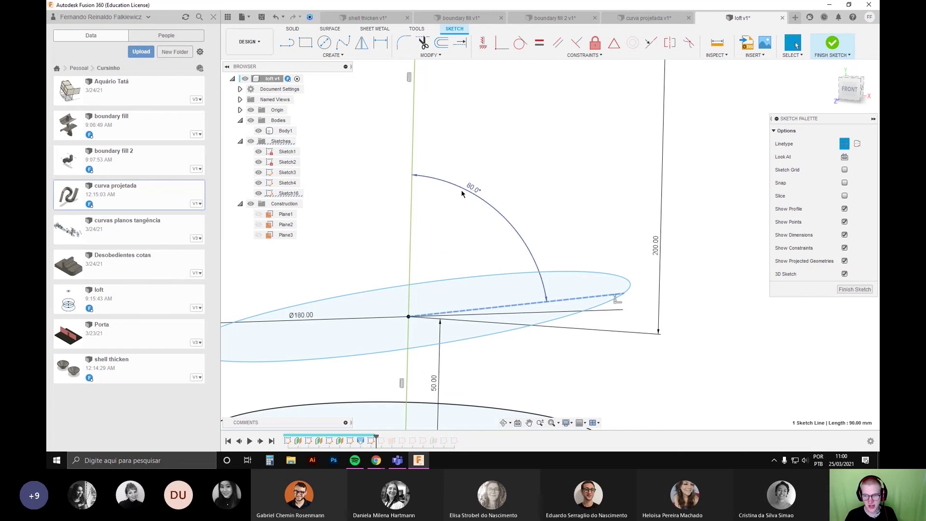
pyautogui.moveTo(461, 194)
pyautogui.mouseDown()
pyautogui.moveTo(450, 268)
pyautogui.moveTo(478, 284)
pyautogui.mouseUp()
pyautogui.moveTo(500, 314)
pyautogui.keyDown('shift'); pyautogui.mouseDown(button='middle')
pyautogui.moveTo(510, 304)
pyautogui.moveTo(517, 331)
pyautogui.moveTo(543, 264)
pyautogui.moveTo(583, 285)
pyautogui.moveTo(589, 306)
pyautogui.moveTo(645, 306)
pyautogui.moveTo(431, 290)
pyautogui.mouseUp(button='middle'); pyautogui.keyUp('shift')
pyautogui.moveTo(423, 270)
pyautogui.mouseDown()
pyautogui.moveTo(609, 233)
pyautogui.moveTo(544, 152)
pyautogui.mouseUp()
pyautogui.moveTo(628, 309)
pyautogui.keyDown('shift'); pyautogui.mouseDown(button='middle')
pyautogui.moveTo(627, 289)
pyautogui.moveTo(651, 289)
pyautogui.moveTo(635, 360)
pyautogui.moveTo(525, 278)
pyautogui.moveTo(571, 289)
pyautogui.moveTo(550, 293)
pyautogui.moveTo(578, 320)
pyautogui.moveTo(533, 295)
pyautogui.moveTo(598, 355)
pyautogui.mouseUp(button='middle'); pyautogui.keyUp('shift')
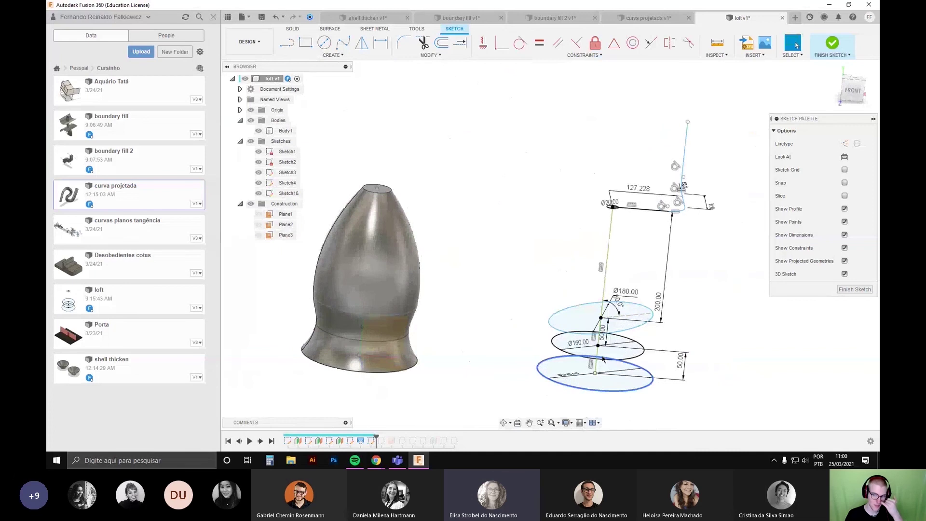
pyautogui.moveTo(702, 374); pyautogui.dragTo(604, 355, button='middle')
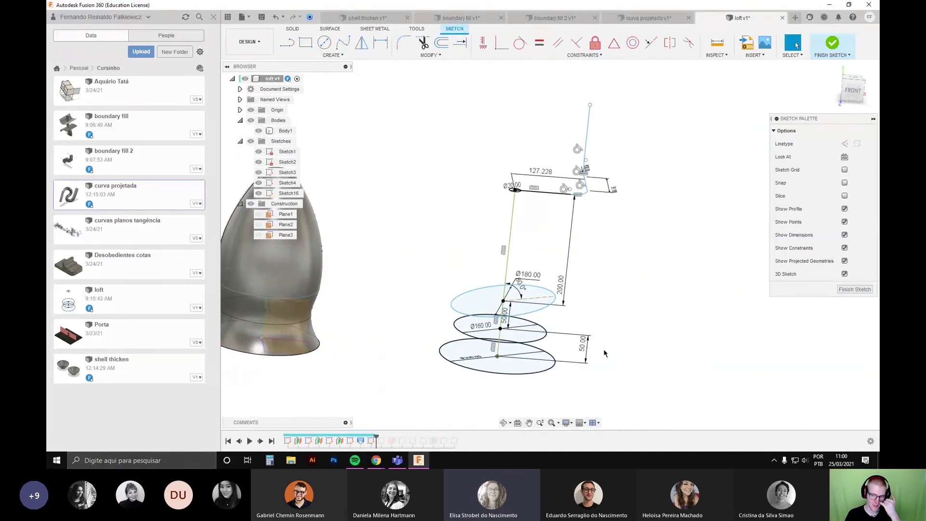
pyautogui.scroll(-3, 728, 305)
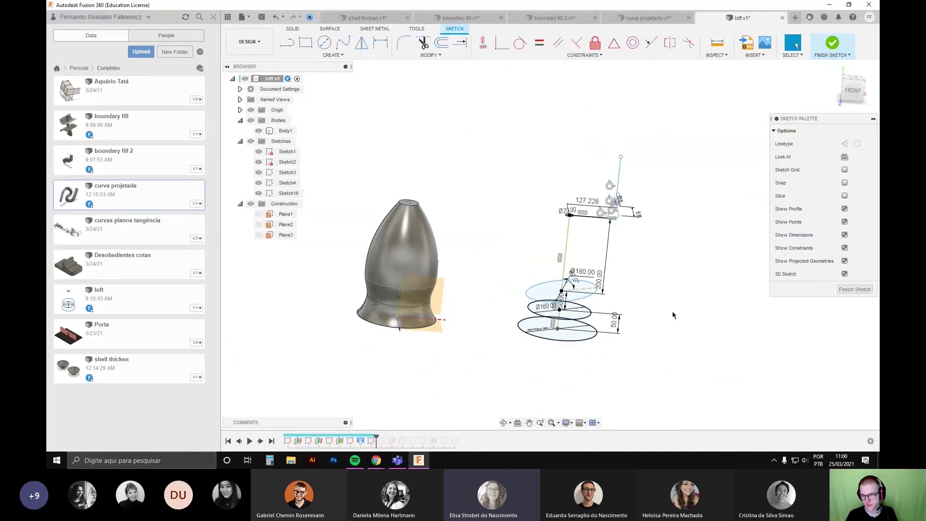
pyautogui.click(854, 290)
pyautogui.keyDown('shift'); pyautogui.moveTo(738, 321); pyautogui.dragTo(554, 343, button='middle'); pyautogui.keyUp('shift')
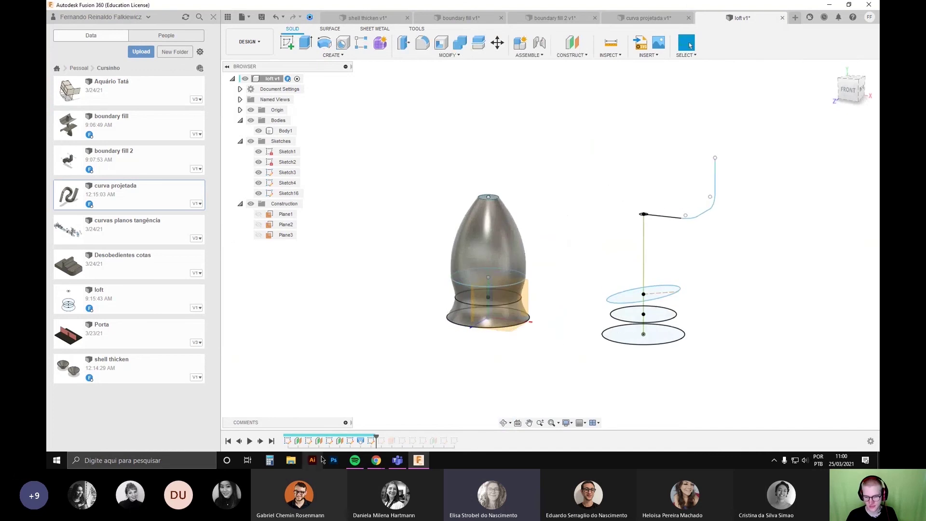
# Step: Roll the timeline back to before the Loft feature and start a new sketch on the front origin plane
pyautogui.click(352, 442)
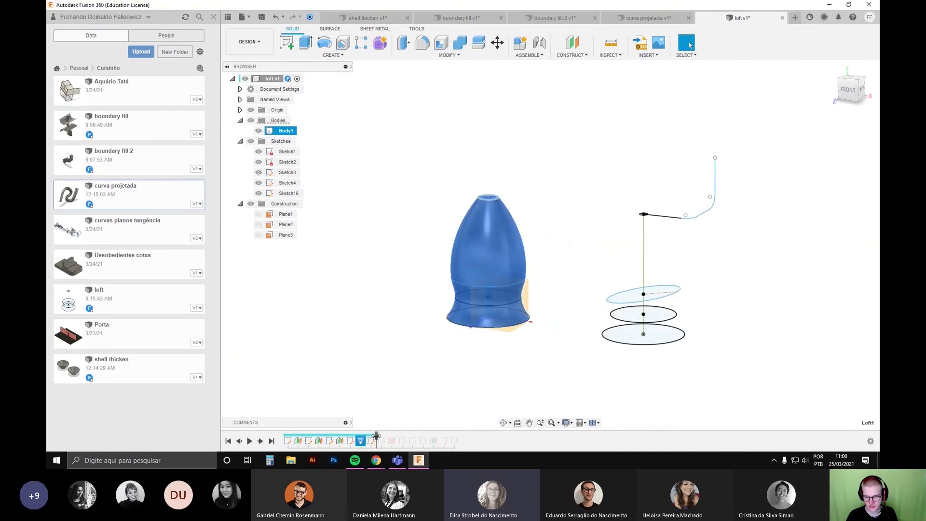
pyautogui.moveTo(376, 437); pyautogui.dragTo(356, 439)
pyautogui.click(288, 43)
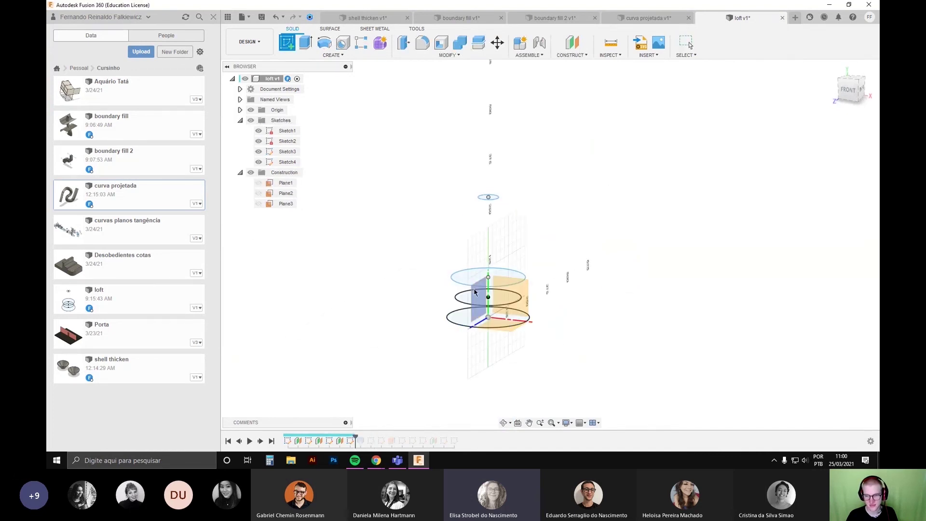
pyautogui.click(521, 310)
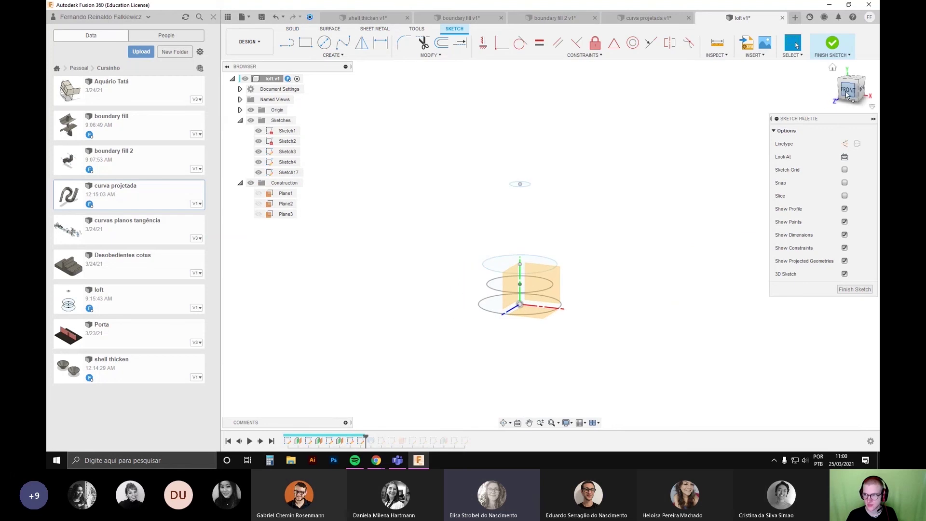
# Step: Project the four loft profile circles into the new sketch
pyautogui.press('p')
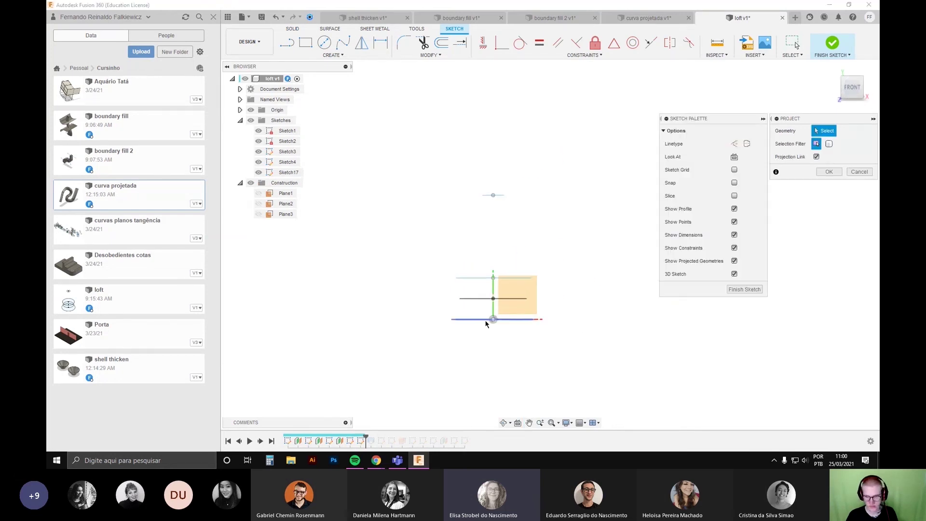
pyautogui.click(474, 318)
pyautogui.click(494, 196)
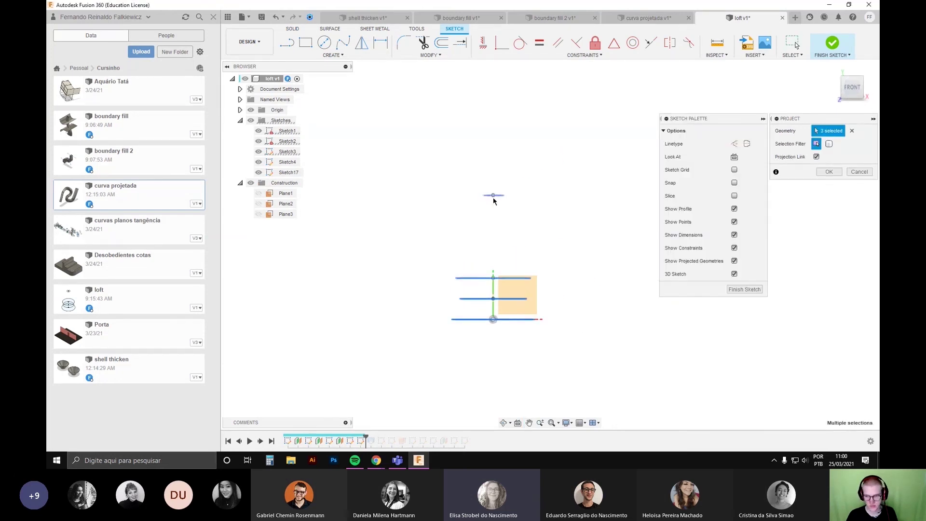
pyautogui.click(829, 172)
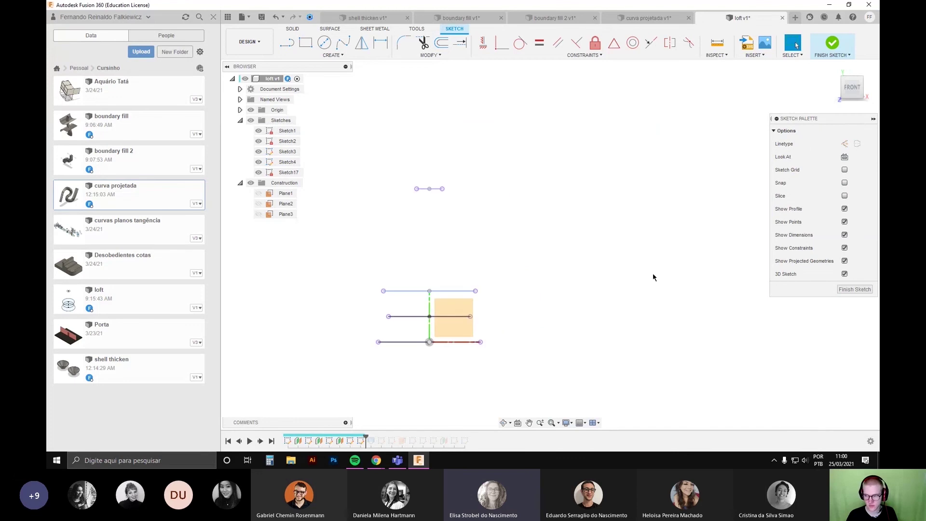
pyautogui.click(343, 43)
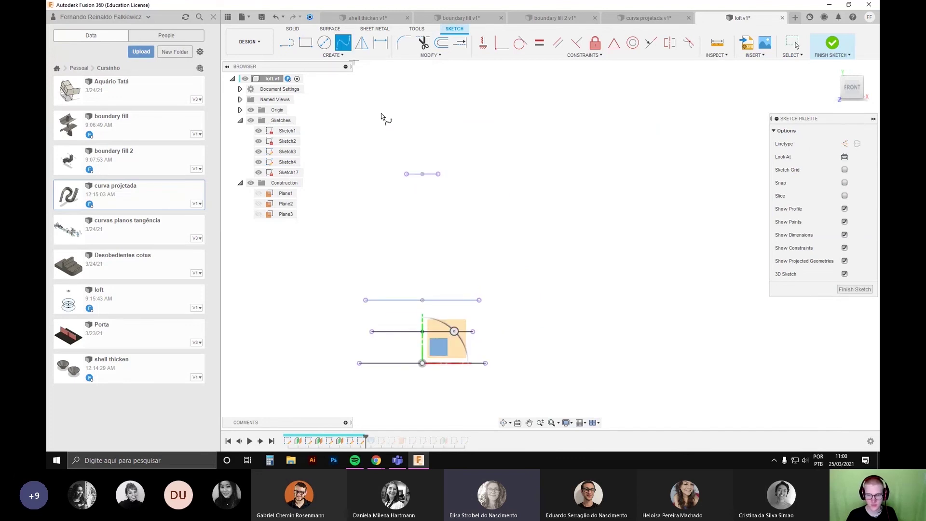
pyautogui.click(486, 363)
pyautogui.click(473, 331)
pyautogui.click(479, 300)
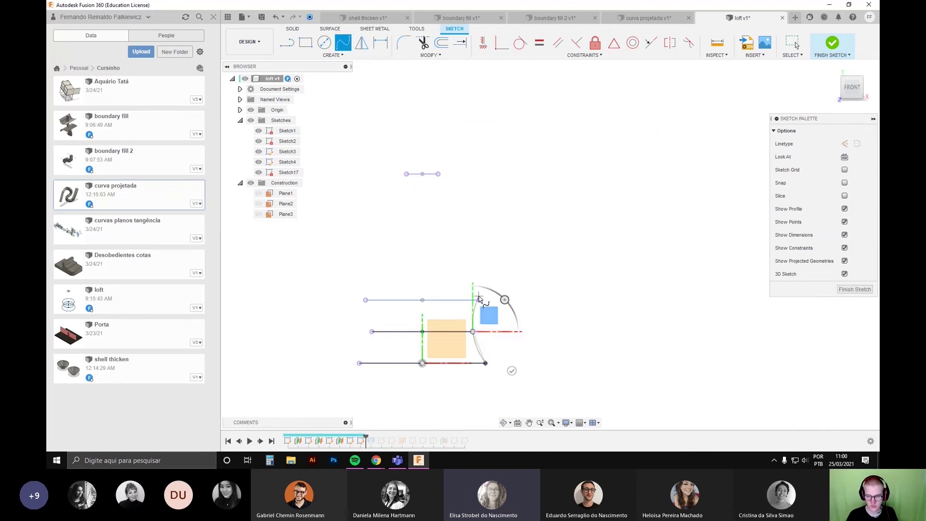
pyautogui.click(473, 239)
pyautogui.click(447, 208)
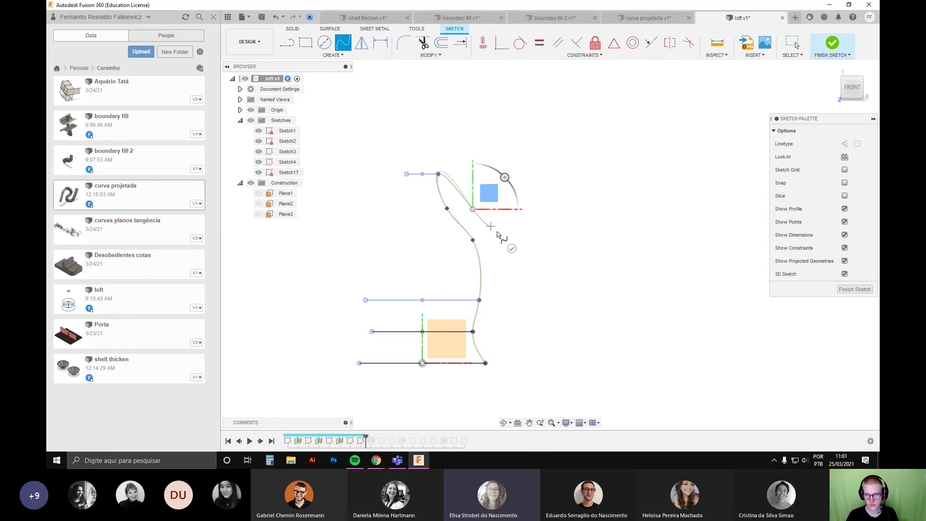
pyautogui.press('Escape')
# Step: Draw a fit point spline through the right endpoints of the three lower projected circles, two free points, and the smallest circle's right endpoint
pyautogui.click(343, 42)
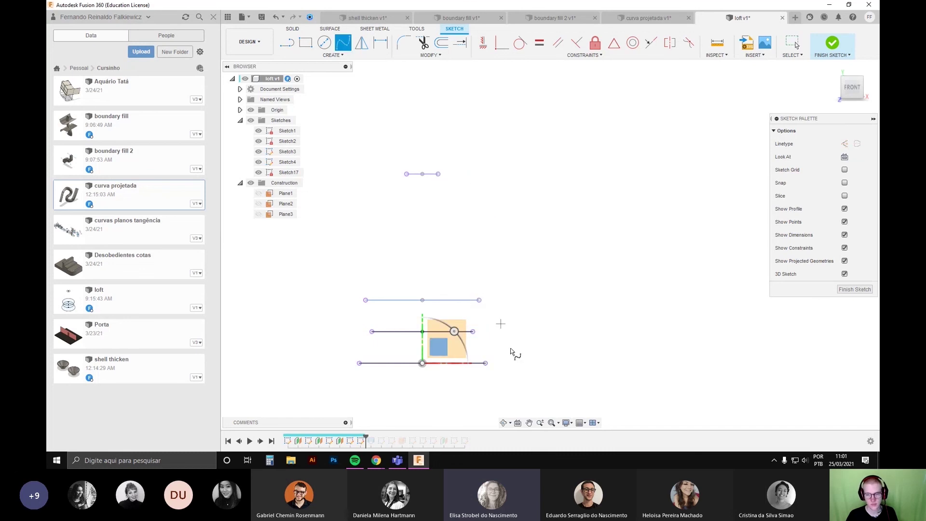
pyautogui.click(485, 363)
pyautogui.click(473, 332)
pyautogui.click(479, 300)
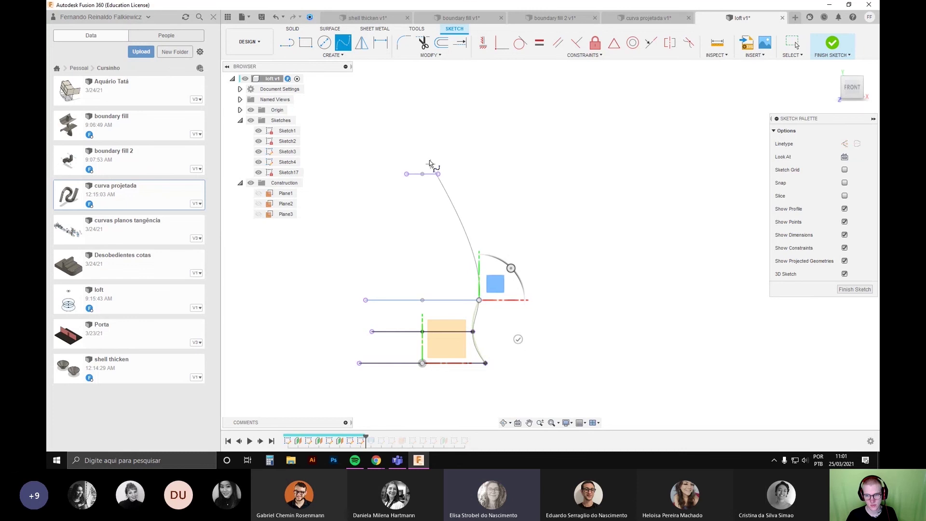
pyautogui.click(459, 257)
pyautogui.click(479, 204)
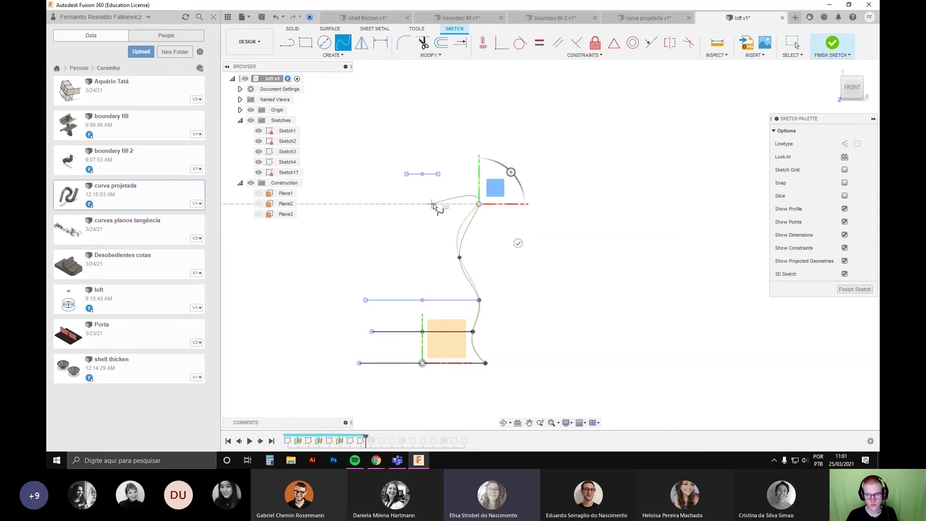
pyautogui.click(438, 174)
pyautogui.click(476, 213)
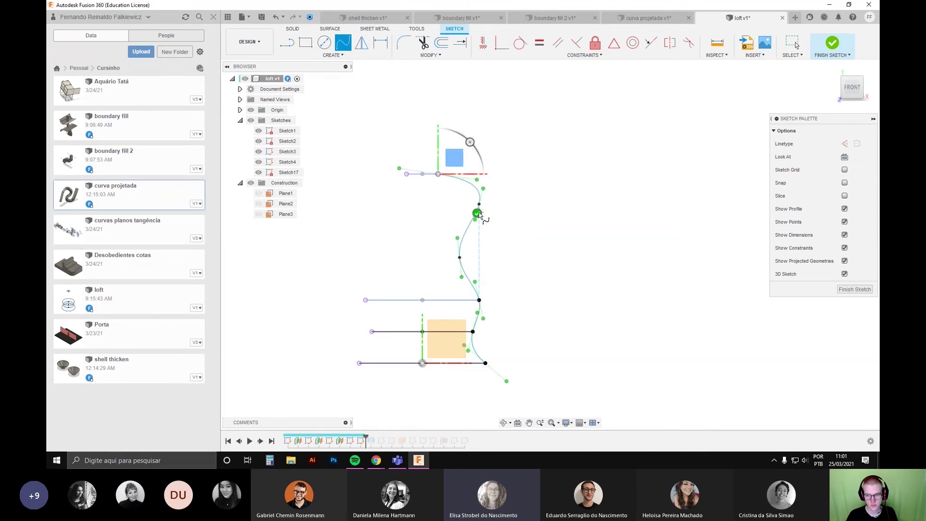
pyautogui.press('Escape')
# Step: Pull the spline's upper free point inward, move it -30 mm along Z, and finish the sketch
pyautogui.moveTo(480, 205)
pyautogui.mouseDown()
pyautogui.moveTo(444, 223)
pyautogui.moveTo(465, 225)
pyautogui.mouseUp()
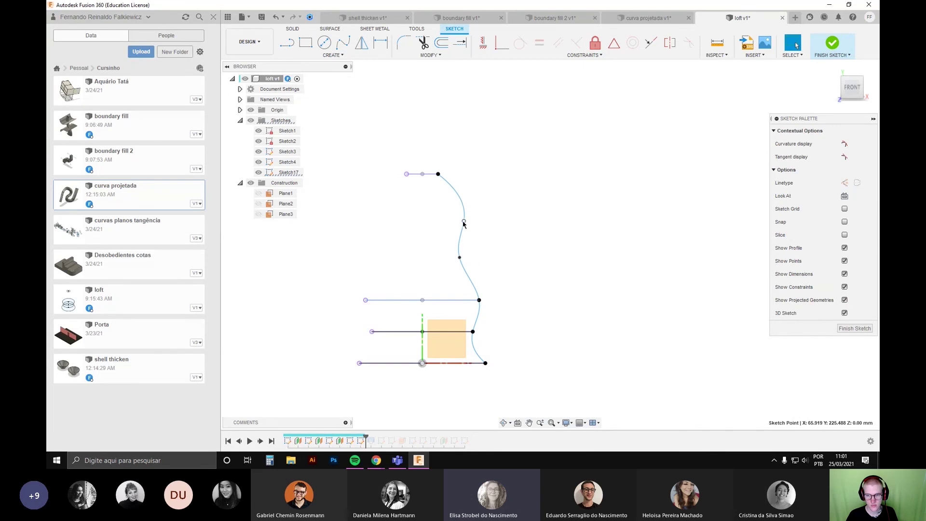
pyautogui.keyDown('shift'); pyautogui.moveTo(604, 295); pyautogui.dragTo(524, 292, button='middle'); pyautogui.keyUp('shift')
pyautogui.rightClick(470, 236)
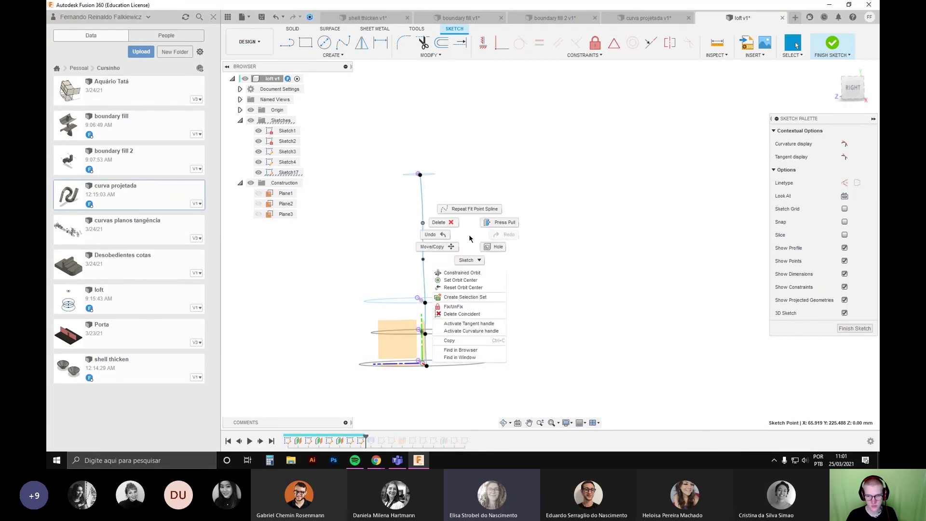
pyautogui.click(437, 247)
pyautogui.moveTo(399, 224); pyautogui.dragTo(417, 223)
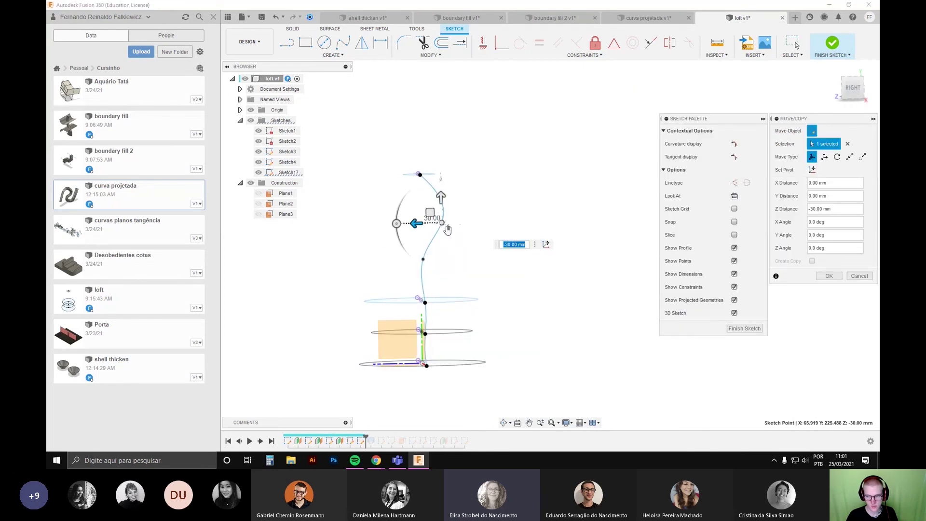
pyautogui.click(828, 276)
pyautogui.moveTo(753, 304)
pyautogui.keyDown('shift'); pyautogui.mouseDown(button='middle')
pyautogui.moveTo(664, 311)
pyautogui.moveTo(732, 312)
pyautogui.moveTo(705, 314)
pyautogui.mouseUp(button='middle'); pyautogui.keyUp('shift')
pyautogui.click(870, 291)
# Step: Roll the timeline forward past the Loft feature and edit it to use the 3D spline as a rail
pyautogui.moveTo(366, 437); pyautogui.dragTo(377, 437)
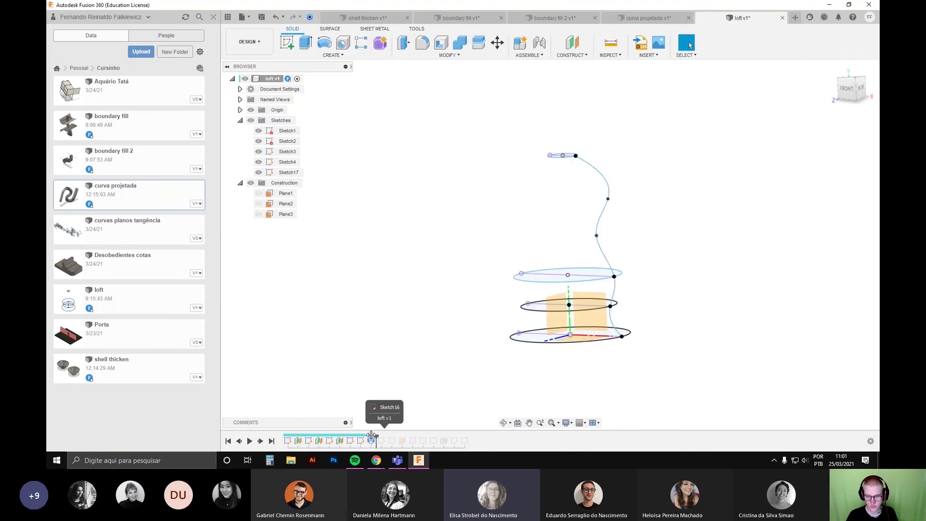
pyautogui.moveTo(467, 315); pyautogui.dragTo(375, 291, button='middle')
pyautogui.moveTo(376, 291); pyautogui.dragTo(339, 314, button='middle')
pyautogui.scroll(2, 399, 257)
pyautogui.click(497, 191)
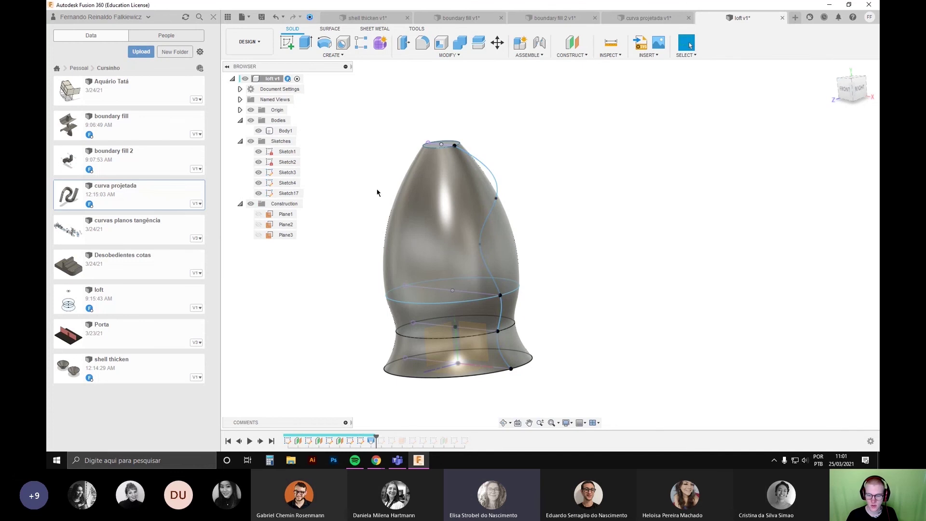
pyautogui.doubleClick(372, 442)
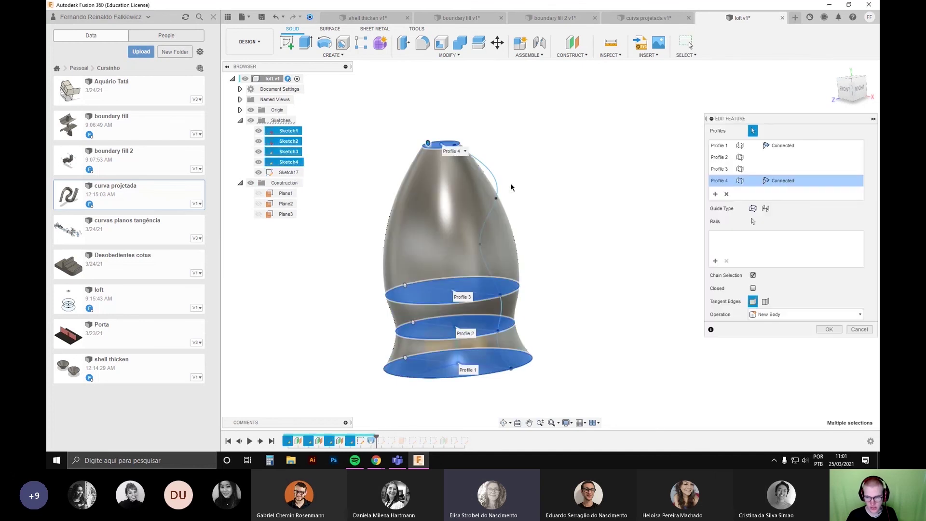
pyautogui.click(753, 222)
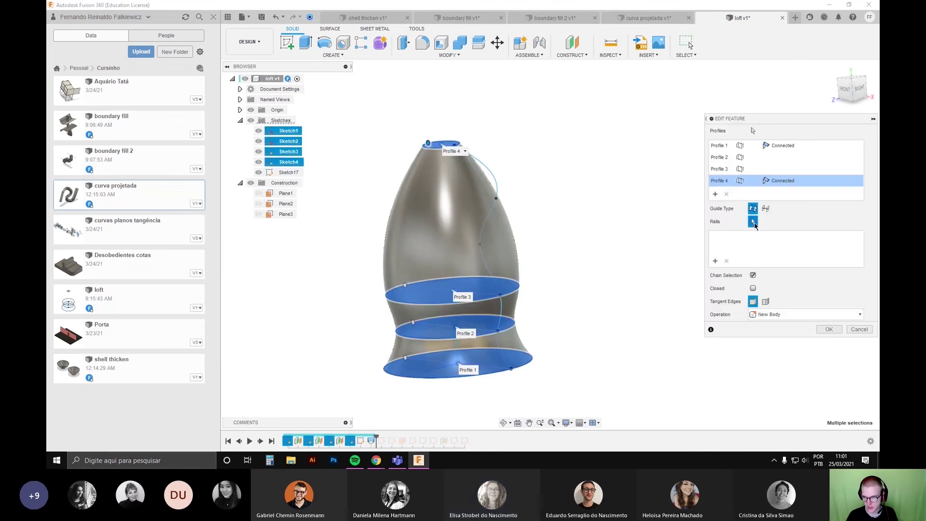
pyautogui.click(496, 184)
pyautogui.click(828, 329)
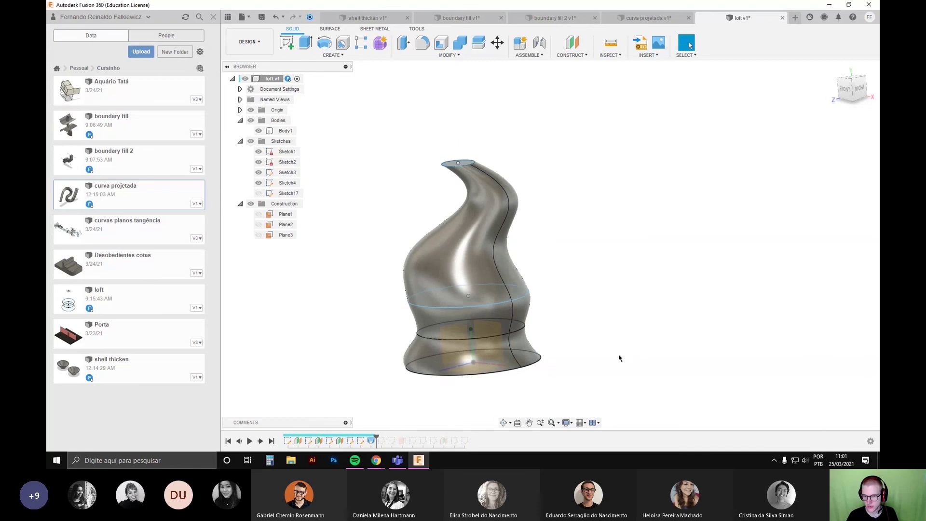
# Step: Reopen the rail sketch, move the spline's lower free point 25 mm along Z, and finish the sketch
pyautogui.keyDown('shift'); pyautogui.moveTo(616, 355); pyautogui.dragTo(609, 325, button='middle'); pyautogui.keyUp('shift')
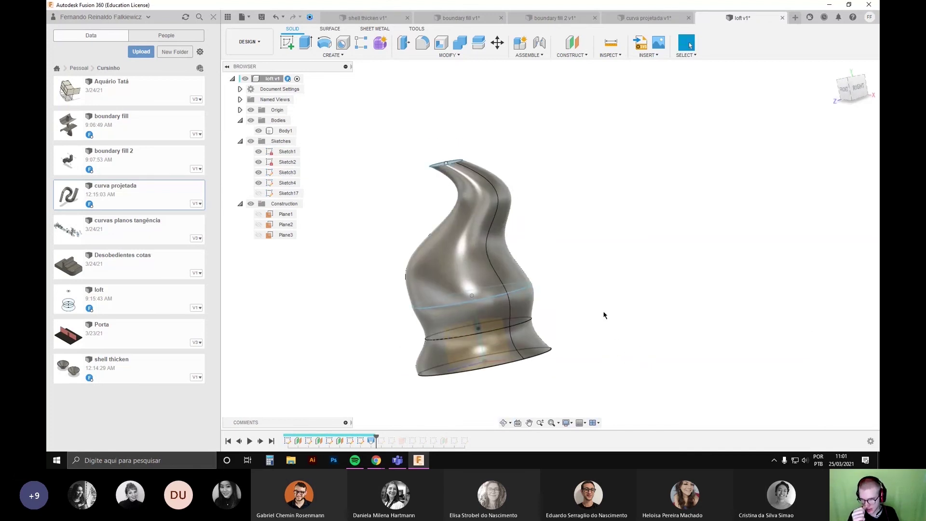
pyautogui.keyDown('shift'); pyautogui.moveTo(659, 310); pyautogui.dragTo(545, 321, button='middle'); pyautogui.keyUp('shift')
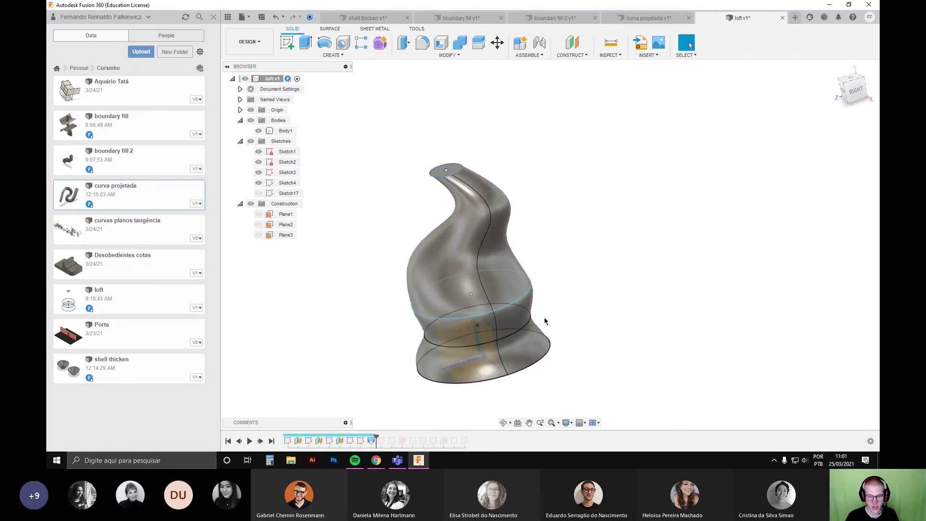
pyautogui.doubleClick(363, 444)
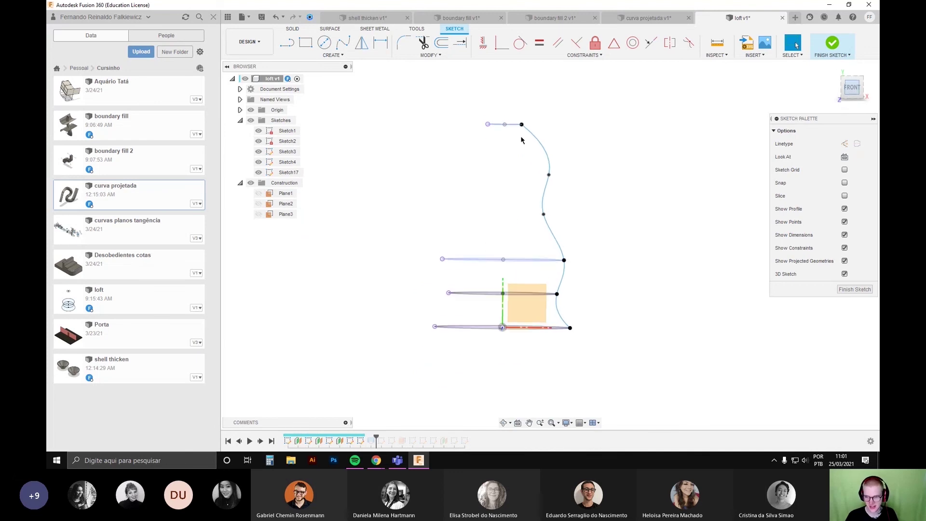
pyautogui.moveTo(688, 212)
pyautogui.keyDown('shift'); pyautogui.mouseDown(button='middle')
pyautogui.moveTo(566, 242)
pyautogui.moveTo(473, 244)
pyautogui.moveTo(451, 235)
pyautogui.mouseUp(button='middle'); pyautogui.keyUp('shift')
pyautogui.click(452, 229)
pyautogui.rightClick(436, 228)
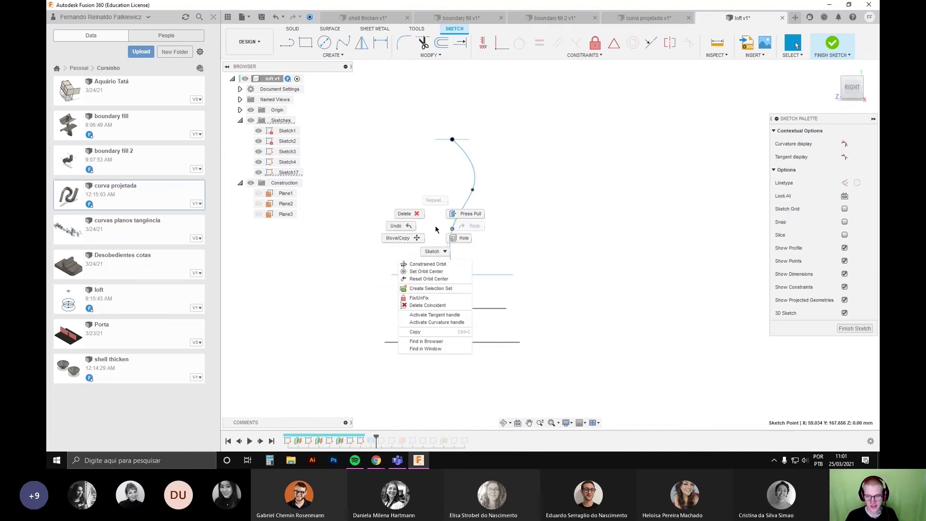
pyautogui.click(405, 239)
pyautogui.moveTo(427, 227); pyautogui.dragTo(411, 228)
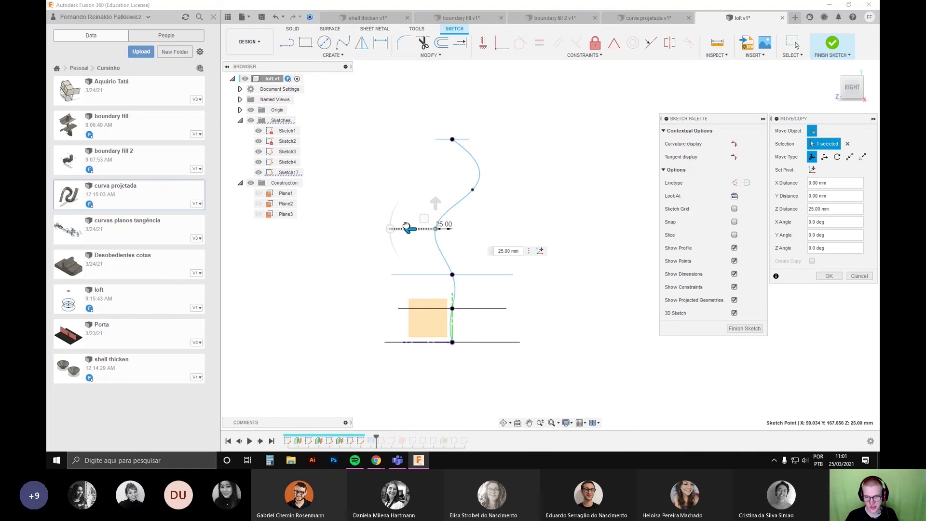
pyautogui.click(829, 276)
pyautogui.moveTo(459, 254)
pyautogui.keyDown('shift'); pyautogui.mouseDown(button='middle')
pyautogui.moveTo(540, 246)
pyautogui.moveTo(545, 255)
pyautogui.moveTo(468, 273)
pyautogui.moveTo(524, 279)
pyautogui.moveTo(545, 267)
pyautogui.mouseUp(button='middle'); pyautogui.keyUp('shift')
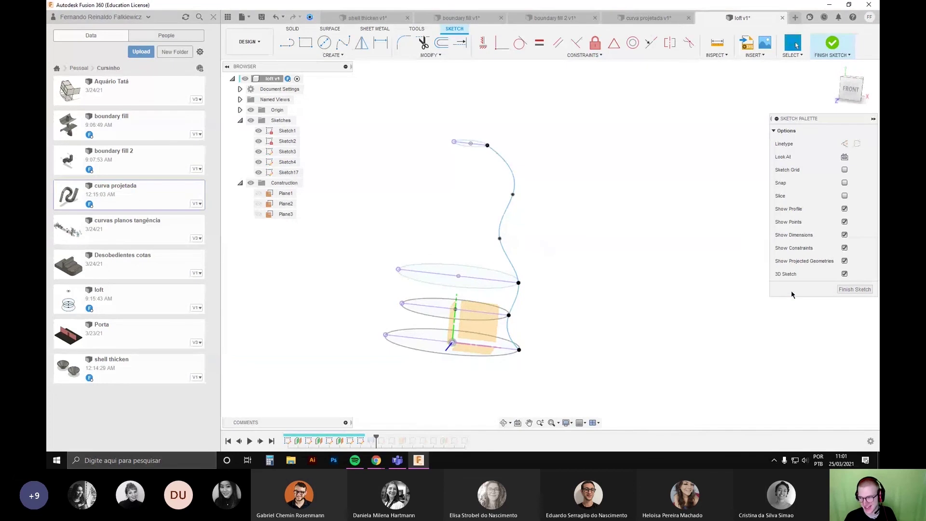
pyautogui.click(855, 289)
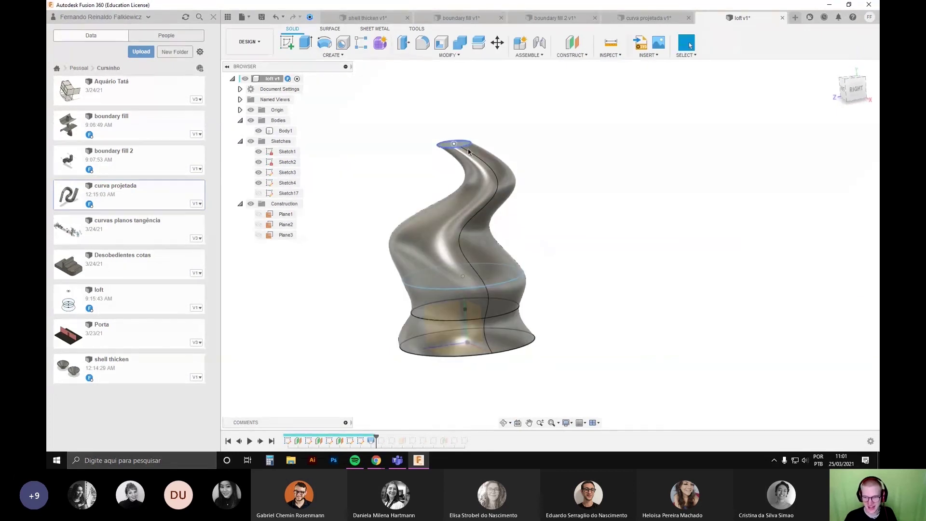
# Step: Reopen the loft's rail sketch for editing and enable 3D sketching for a new line
pyautogui.keyDown('shift'); pyautogui.moveTo(468, 148); pyautogui.dragTo(612, 268, button='middle'); pyautogui.keyUp('shift')
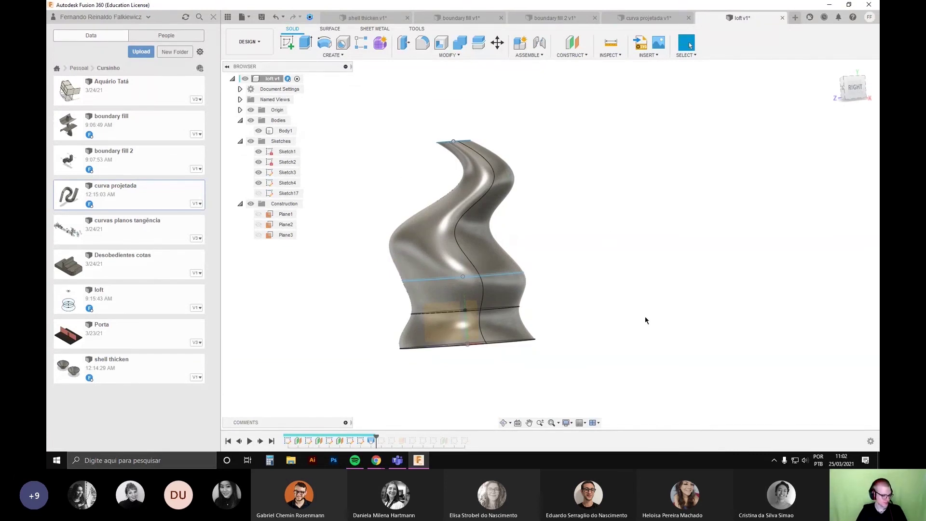
pyautogui.moveTo(478, 256)
pyautogui.keyDown('shift'); pyautogui.mouseDown(button='middle')
pyautogui.moveTo(480, 277)
pyautogui.moveTo(474, 270)
pyautogui.mouseUp(button='middle'); pyautogui.keyUp('shift')
pyautogui.click(361, 442)
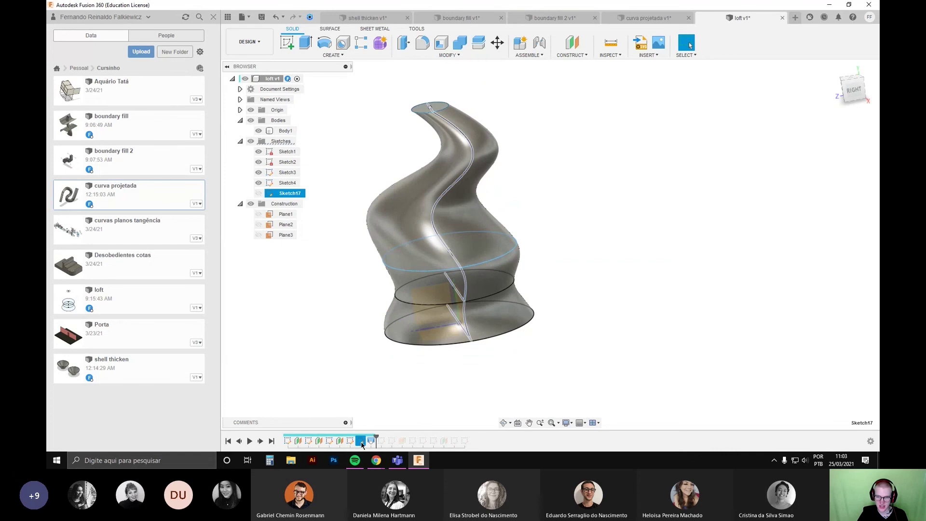
pyautogui.doubleClick(360, 441)
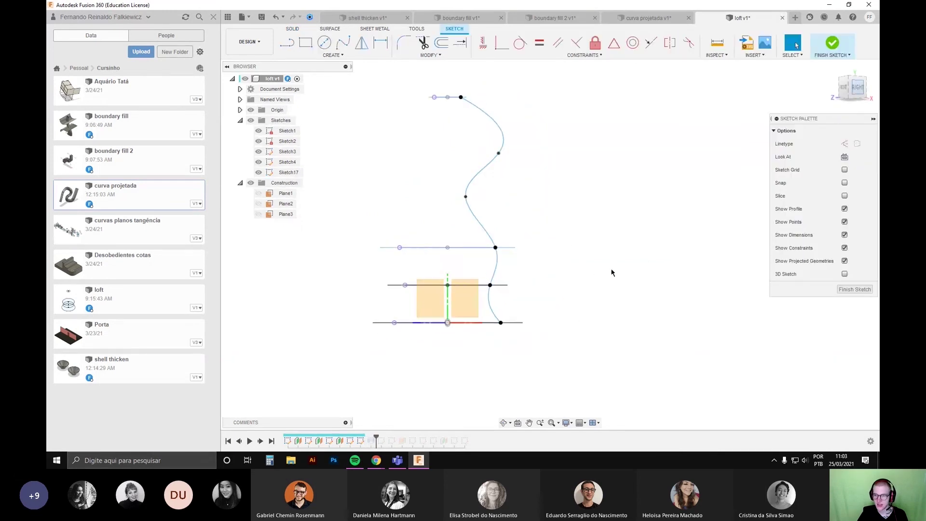
pyautogui.press('l')
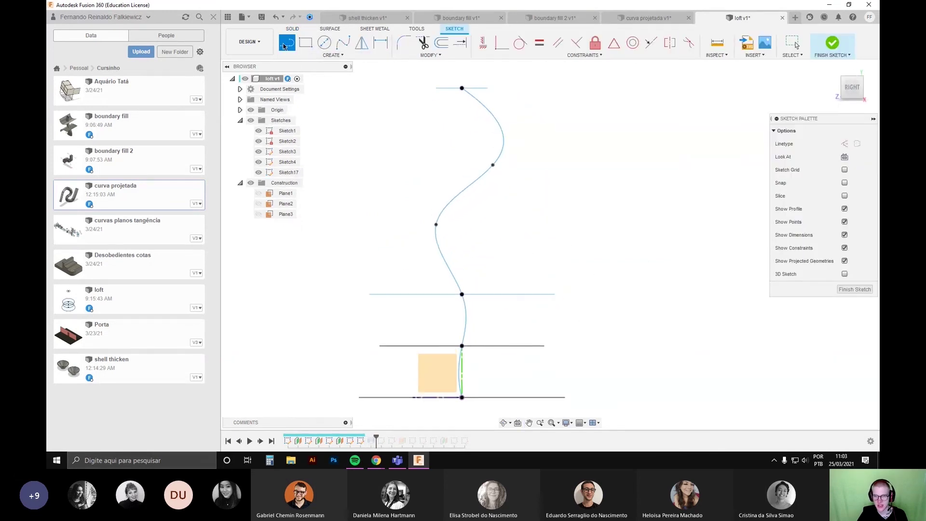
pyautogui.scroll(-1, 442, 228)
pyautogui.scroll(-2, 486, 177)
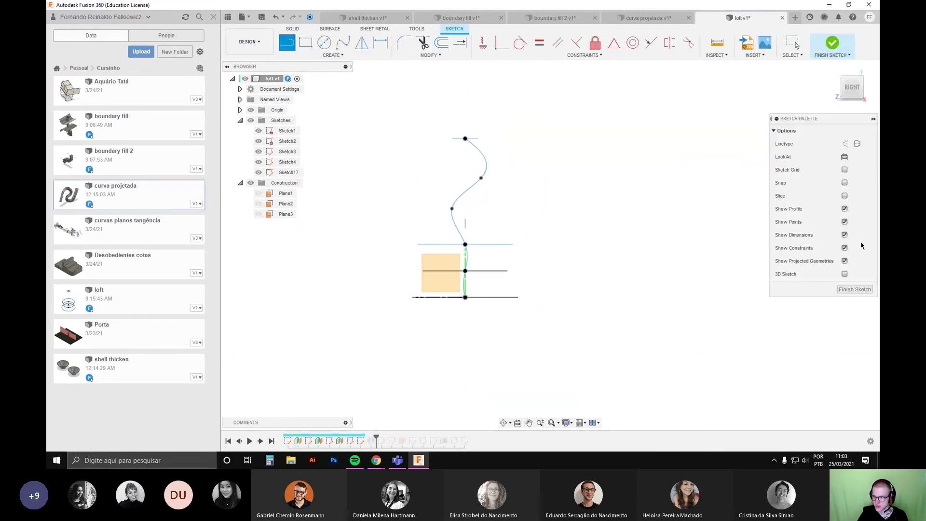
pyautogui.click(845, 274)
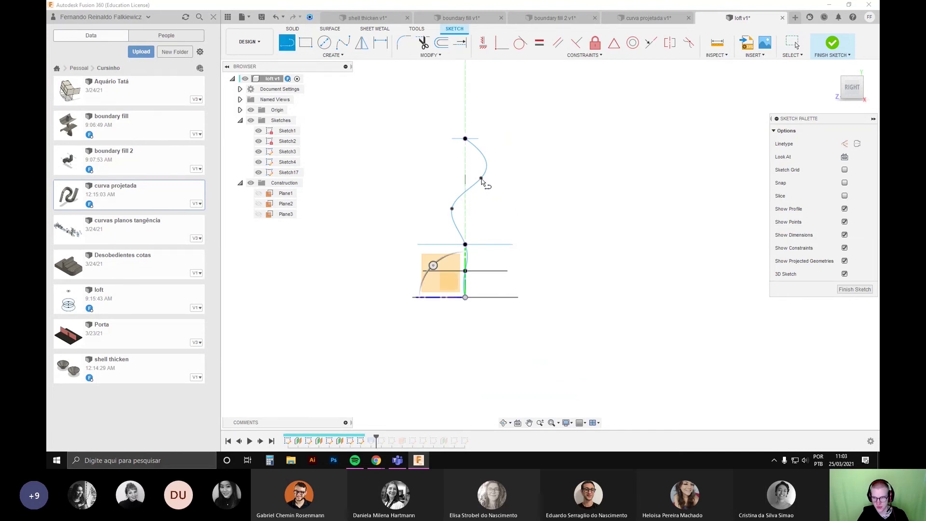
# Step: Draw a vertical line from the spline's upper free point down to about the level of the base circle
pyautogui.scroll(-1, 488, 193)
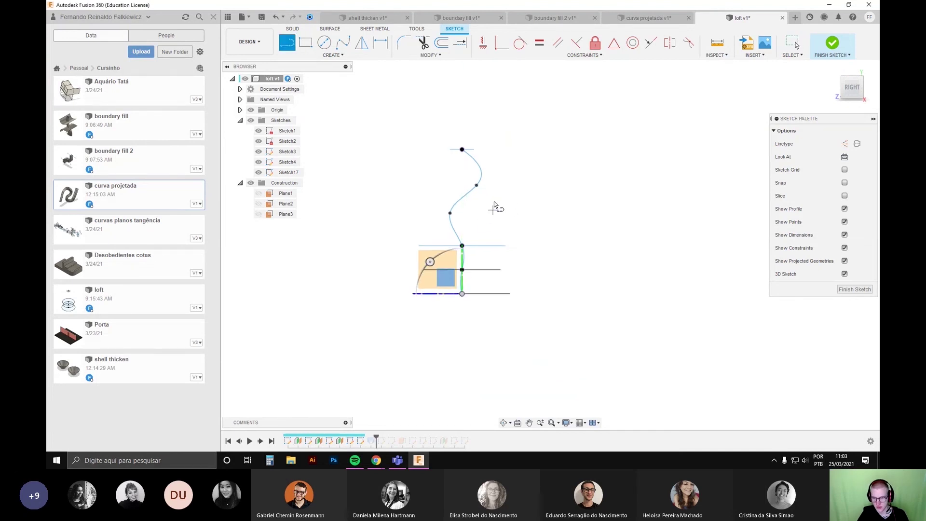
pyautogui.moveTo(478, 190)
pyautogui.keyDown('shift'); pyautogui.mouseDown(button='middle')
pyautogui.moveTo(539, 232)
pyautogui.moveTo(488, 222)
pyautogui.mouseUp(button='middle'); pyautogui.keyUp('shift')
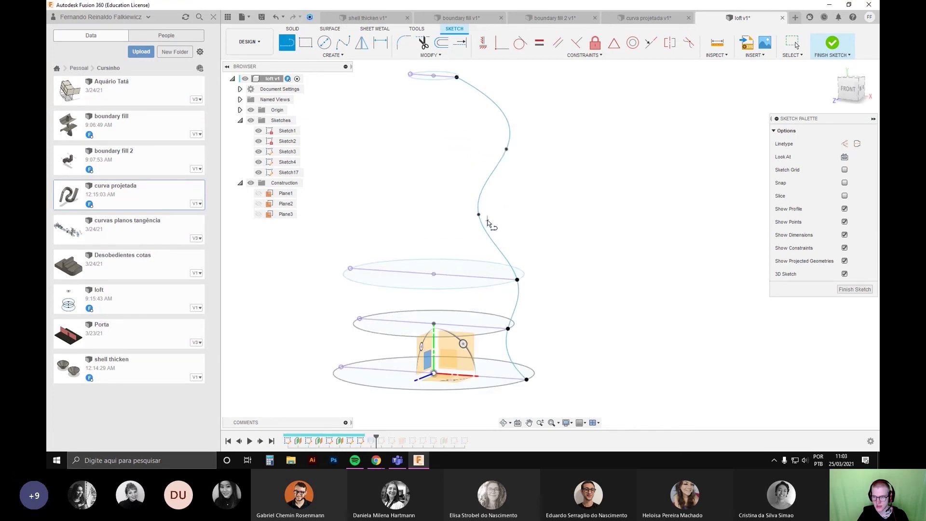
pyautogui.click(506, 149)
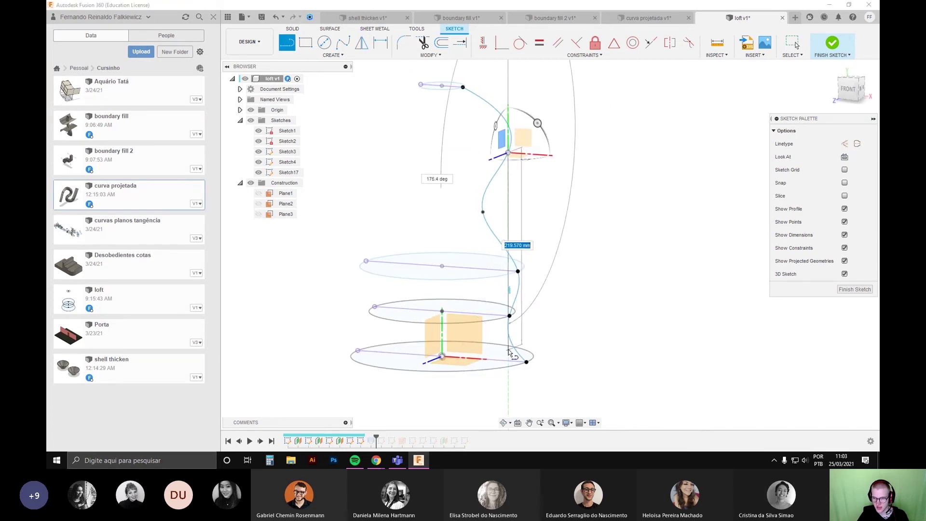
pyautogui.moveTo(509, 338)
pyautogui.keyDown('shift'); pyautogui.mouseDown(button='middle')
pyautogui.moveTo(475, 350)
pyautogui.moveTo(477, 358)
pyautogui.mouseUp(button='middle'); pyautogui.keyUp('shift')
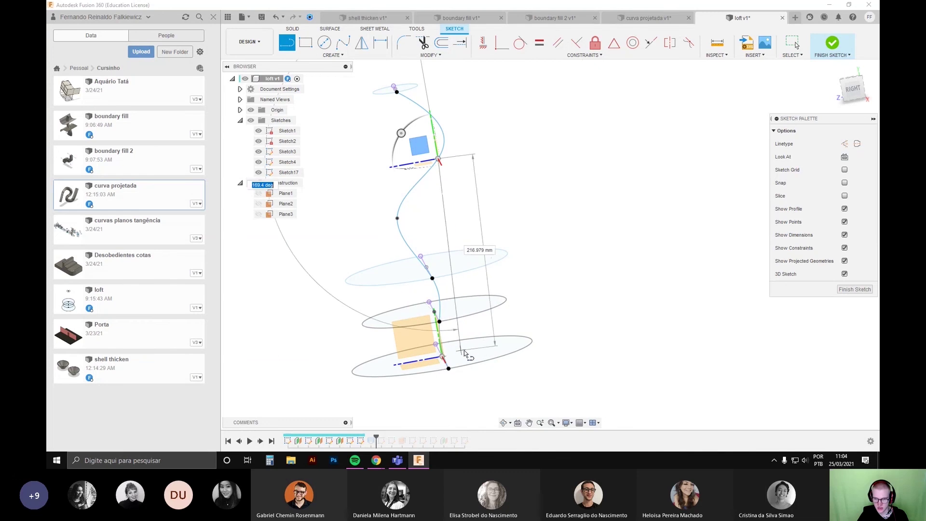
pyautogui.click(851, 92)
pyautogui.moveTo(486, 333); pyautogui.dragTo(476, 306, button='middle')
pyautogui.scroll(3, 434, 341)
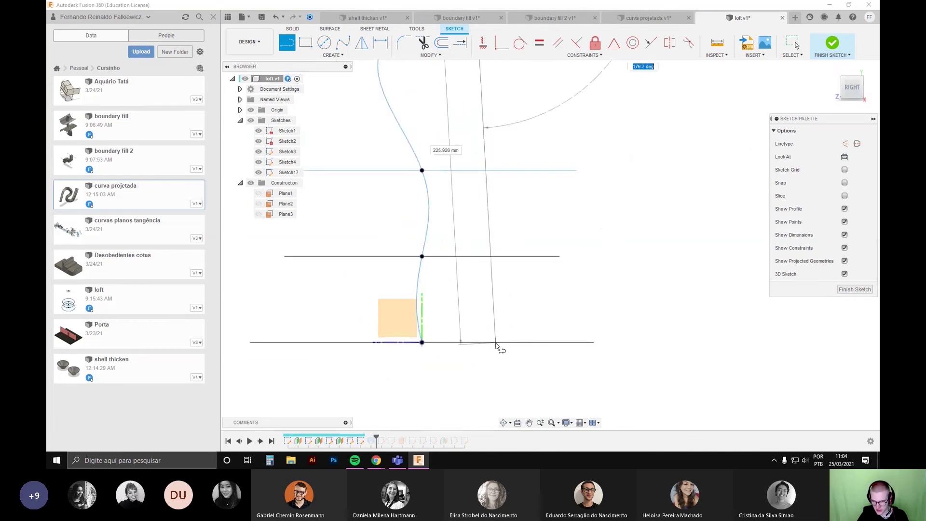
pyautogui.click(473, 344)
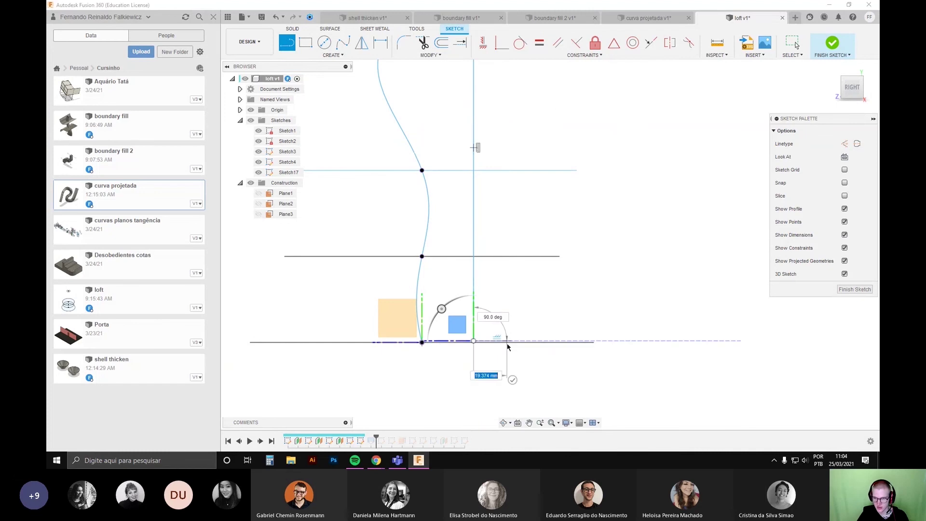
pyautogui.press('Escape')
# Step: Try to align the vertical line's lower endpoint horizontally with the spline's base endpoint
pyautogui.click(488, 48)
pyautogui.scroll(2, 474, 347)
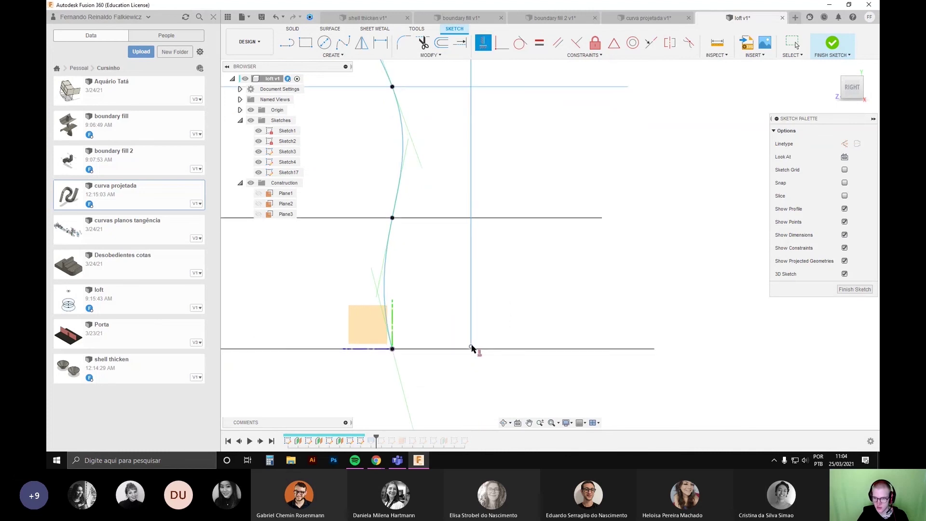
pyautogui.click(393, 351)
pyautogui.scroll(-2, 405, 349)
pyautogui.press('Escape')
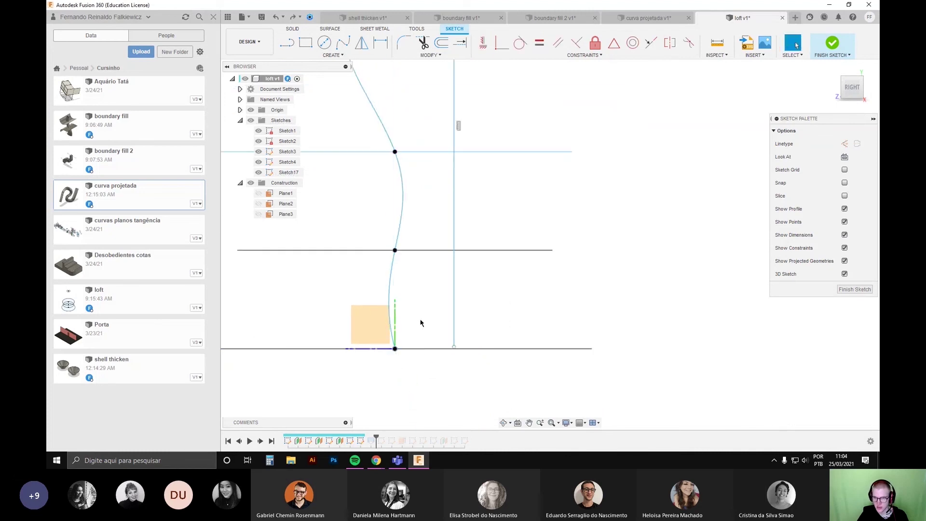
pyautogui.scroll(-3, 434, 318)
pyautogui.click(462, 323)
pyautogui.moveTo(463, 317)
pyautogui.keyDown('shift'); pyautogui.mouseDown(button='middle')
pyautogui.moveTo(478, 333)
pyautogui.moveTo(516, 295)
pyautogui.mouseUp(button='middle'); pyautogui.keyUp('shift')
pyautogui.click(512, 319)
pyautogui.moveTo(439, 333)
pyautogui.keyDown('shift'); pyautogui.mouseDown(button='middle')
pyautogui.moveTo(443, 325)
pyautogui.moveTo(422, 314)
pyautogui.moveTo(462, 316)
pyautogui.moveTo(444, 332)
pyautogui.mouseUp(button='middle'); pyautogui.keyUp('shift')
pyautogui.scroll(3, 427, 267)
pyautogui.click(288, 42)
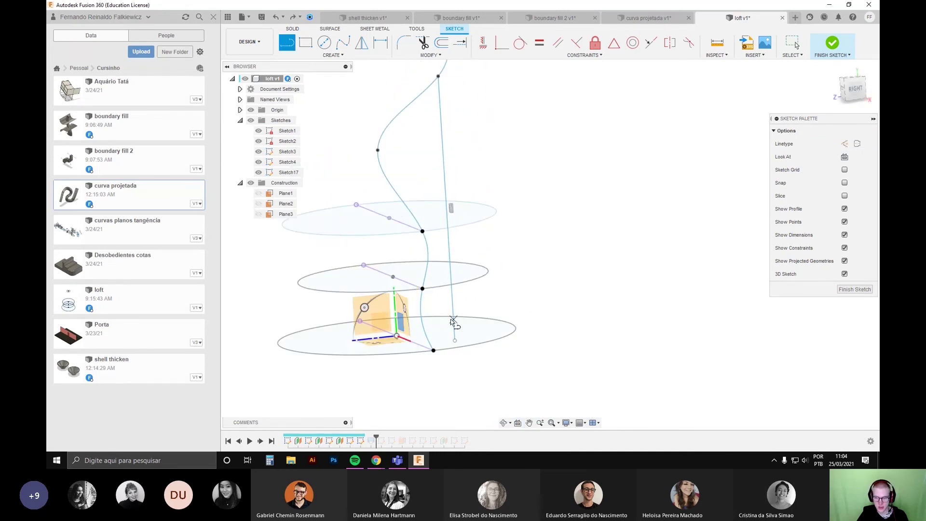
pyautogui.press('Escape')
# Step: Apply a Fix constraint to the vertical line's lower endpoint
pyautogui.click(595, 42)
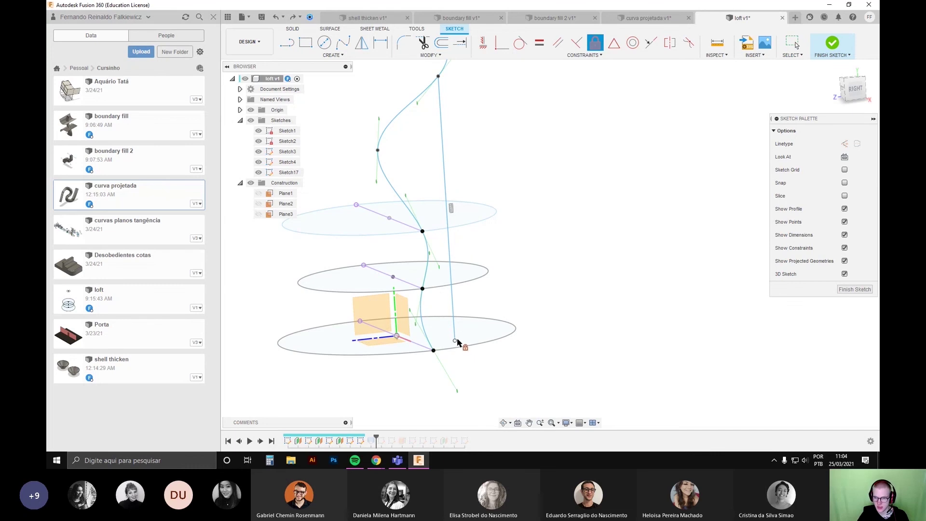
pyautogui.click(454, 338)
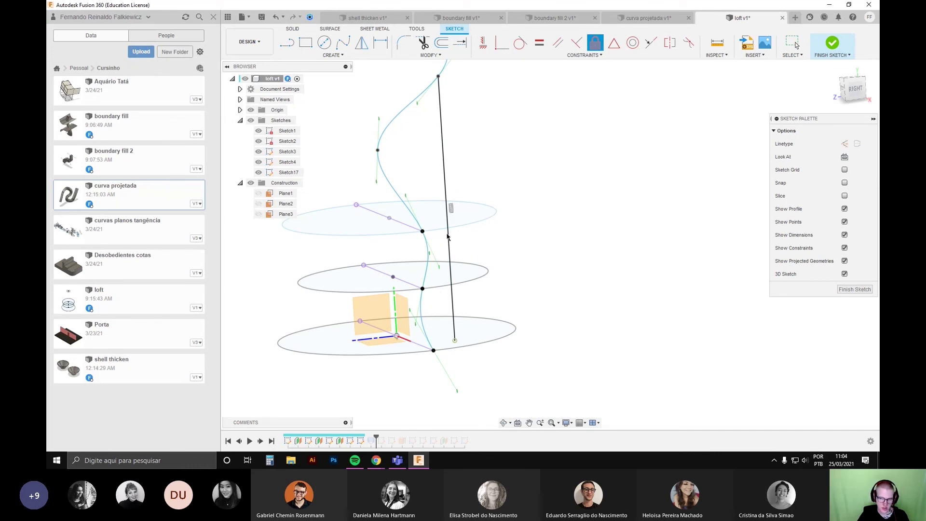
pyautogui.press('Escape')
# Step: Dimension the vertical line's length and set it to 220 mm
pyautogui.scroll(-2, 538, 235)
pyautogui.scroll(-2, 508, 253)
pyautogui.click(457, 203)
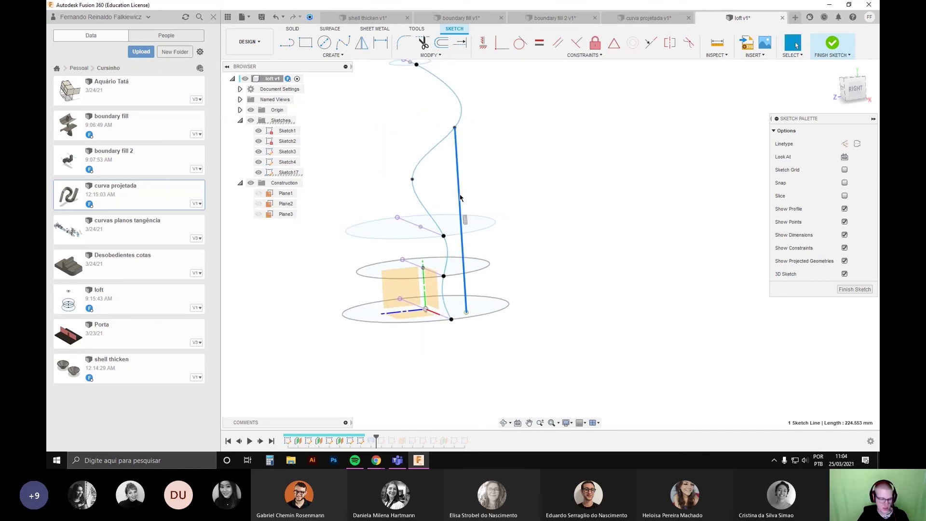
pyautogui.press('d')
pyautogui.click(461, 198)
pyautogui.click(496, 190)
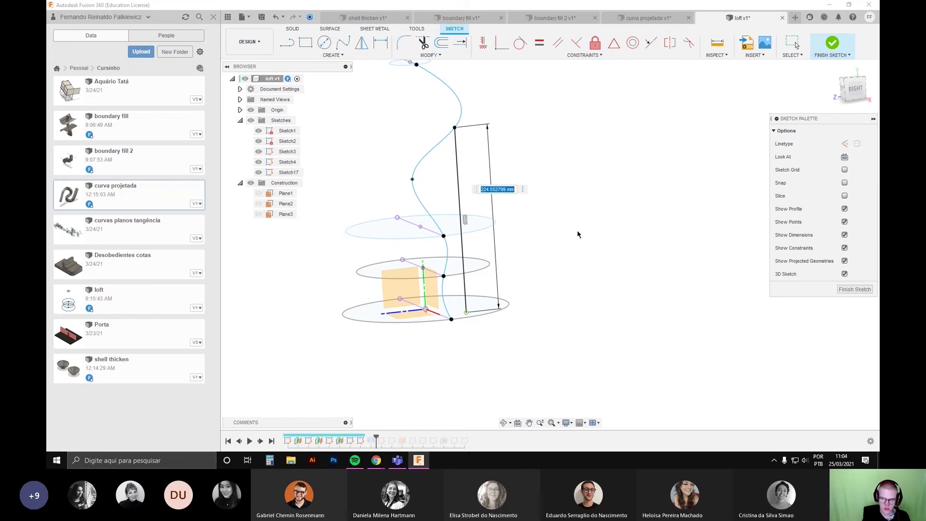
pyautogui.write('220')
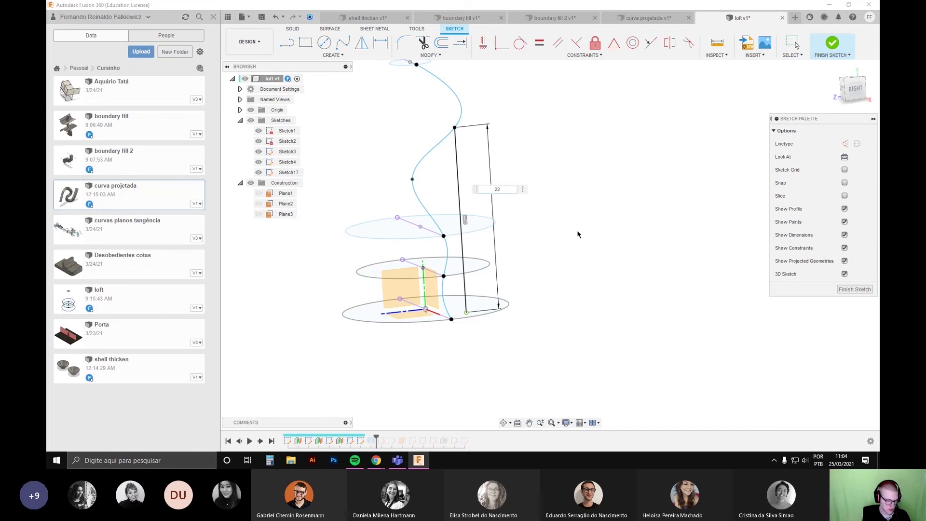
pyautogui.press('Return')
pyautogui.press('Escape')
# Step: Hide the origin while inspecting the dimensioned line and spline
pyautogui.keyDown('shift'); pyautogui.moveTo(559, 197); pyautogui.dragTo(591, 195, button='middle'); pyautogui.keyUp('shift')
pyautogui.scroll(2, 469, 150)
pyautogui.keyDown('shift'); pyautogui.moveTo(536, 183); pyautogui.dragTo(492, 192, button='middle'); pyautogui.keyUp('shift')
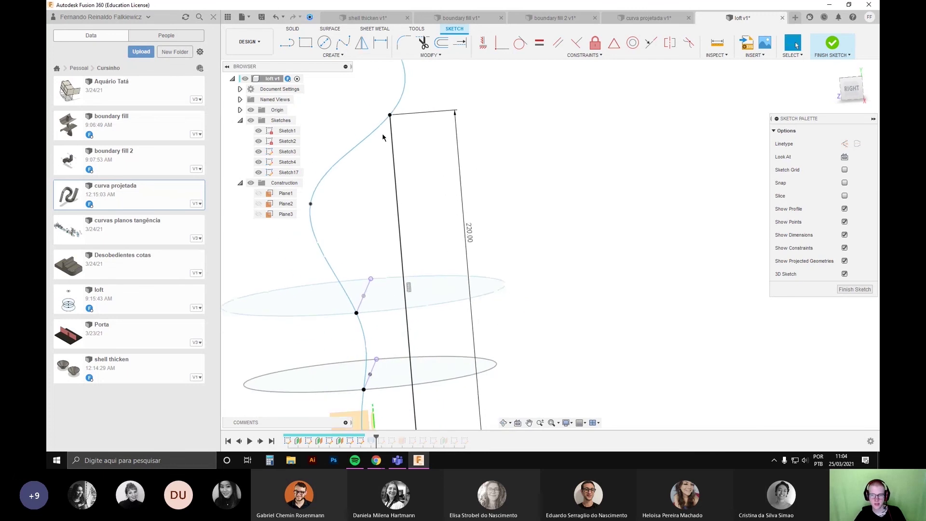
pyautogui.scroll(-3, 408, 166)
pyautogui.moveTo(406, 141)
pyautogui.keyDown('shift'); pyautogui.mouseDown(button='middle')
pyautogui.moveTo(516, 153)
pyautogui.moveTo(468, 143)
pyautogui.moveTo(476, 150)
pyautogui.mouseUp(button='middle'); pyautogui.keyUp('shift')
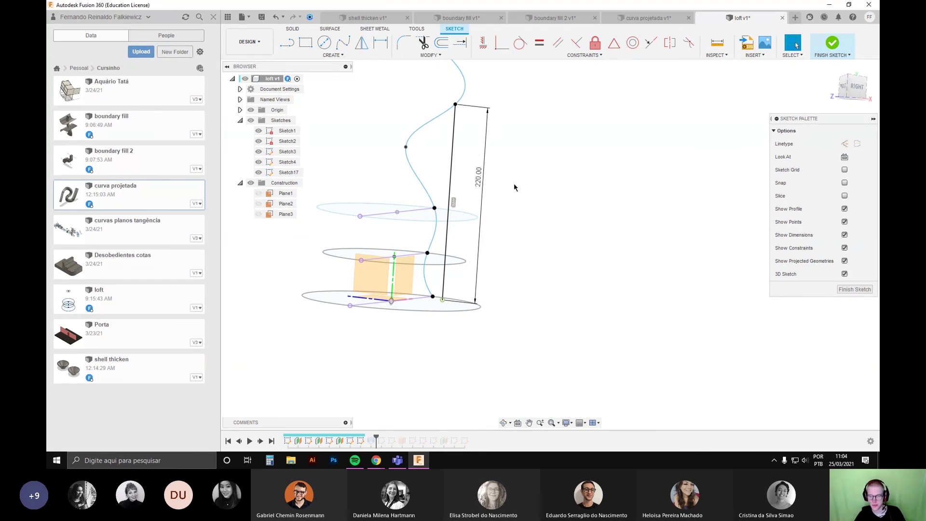
pyautogui.moveTo(514, 187)
pyautogui.keyDown('shift'); pyautogui.mouseDown(button='middle')
pyautogui.moveTo(538, 187)
pyautogui.moveTo(541, 213)
pyautogui.mouseUp(button='middle'); pyautogui.keyUp('shift')
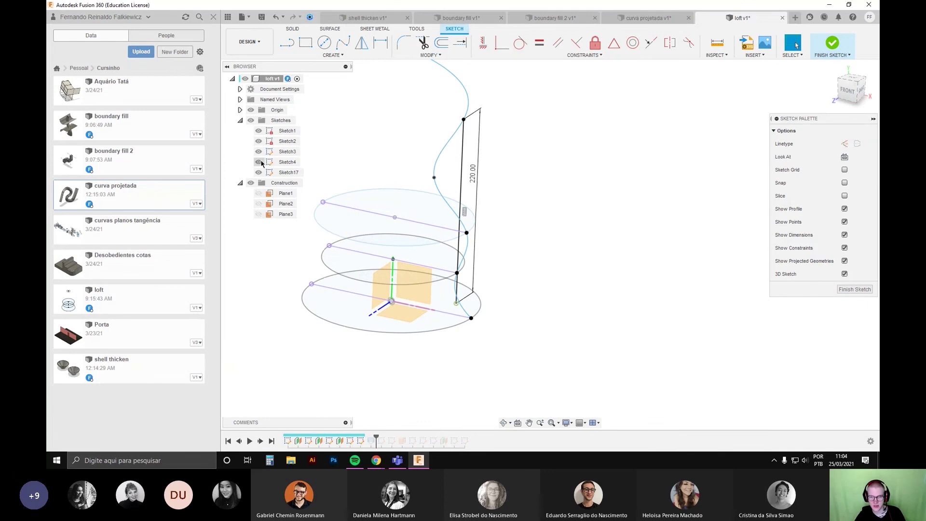
pyautogui.click(251, 109)
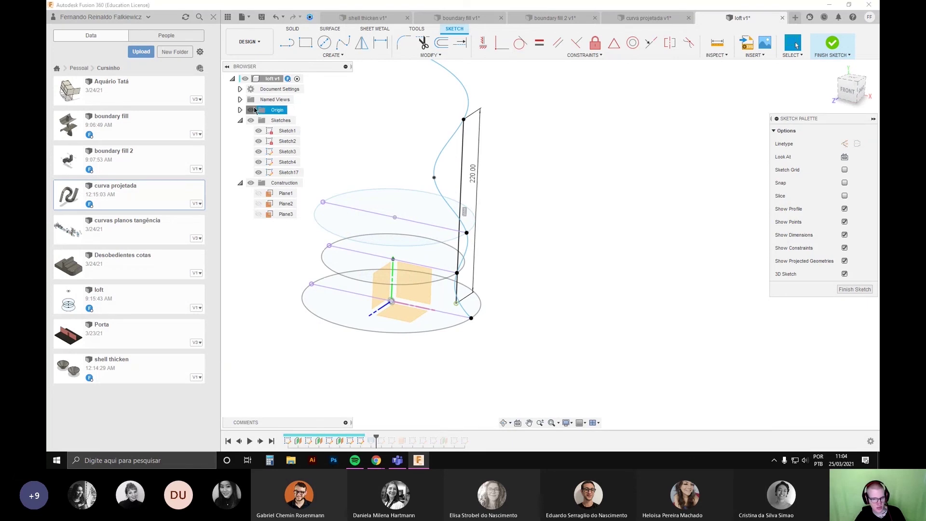
# Step: Convert the 220 mm vertical line into a construction line
pyautogui.moveTo(528, 237); pyautogui.dragTo(551, 263, button='middle')
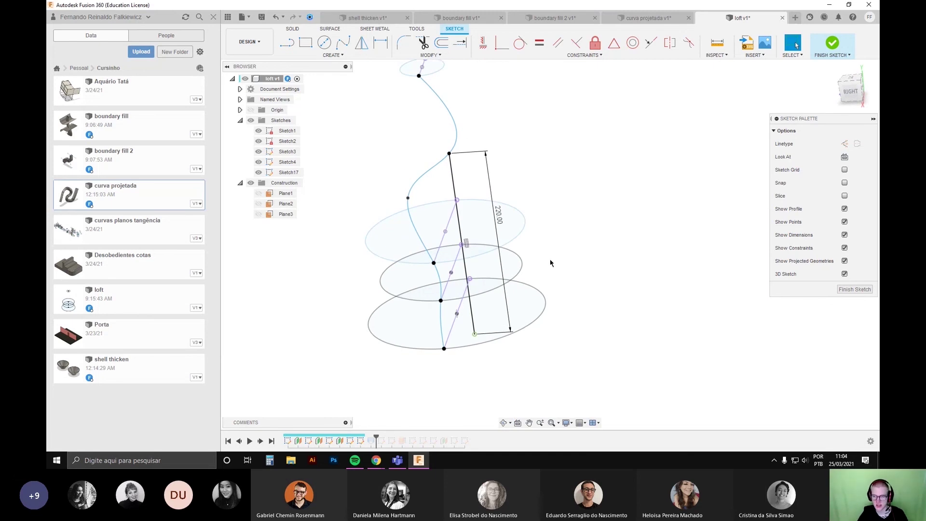
pyautogui.keyDown('shift'); pyautogui.moveTo(552, 263); pyautogui.dragTo(596, 241, button='middle'); pyautogui.keyUp('shift')
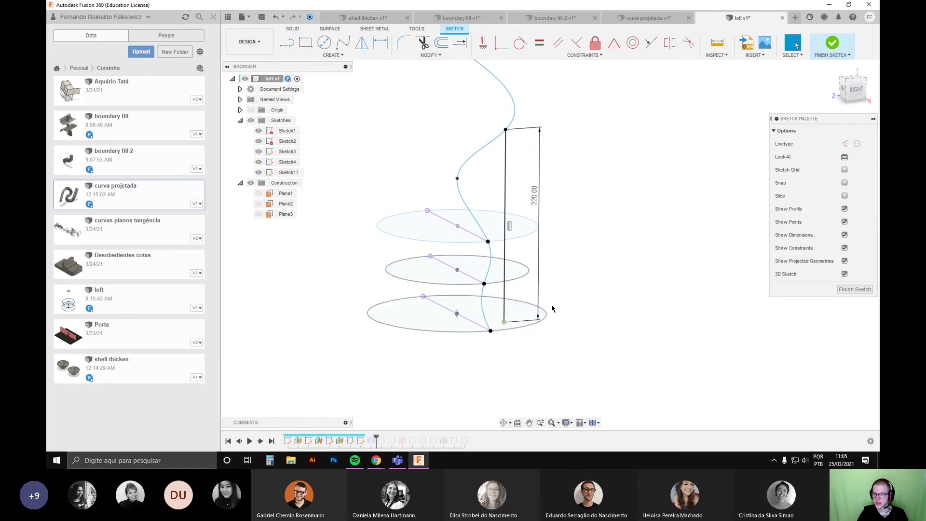
pyautogui.moveTo(550, 308)
pyautogui.keyDown('shift'); pyautogui.mouseDown(button='middle')
pyautogui.moveTo(608, 282)
pyautogui.moveTo(616, 309)
pyautogui.moveTo(601, 334)
pyautogui.moveTo(552, 325)
pyautogui.moveTo(562, 320)
pyautogui.moveTo(529, 352)
pyautogui.moveTo(530, 300)
pyautogui.moveTo(535, 309)
pyautogui.mouseUp(button='middle'); pyautogui.keyUp('shift')
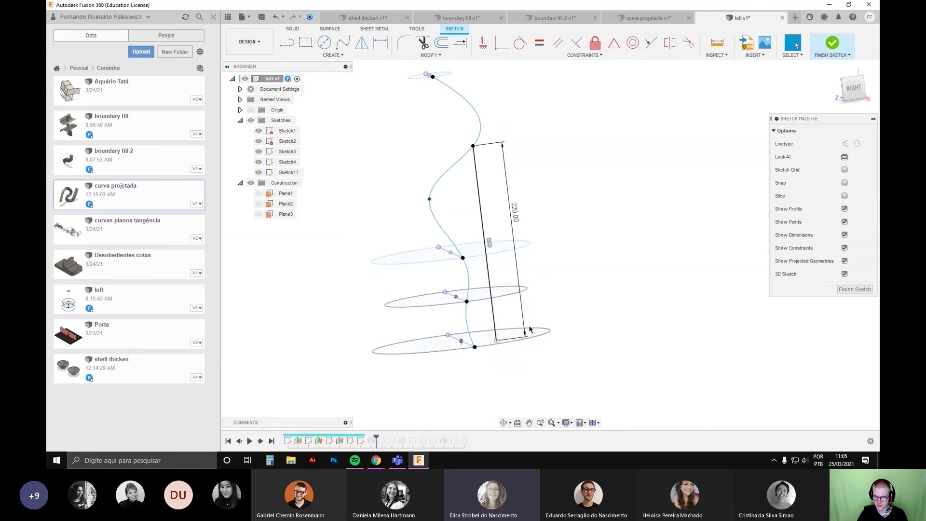
pyautogui.click(480, 191)
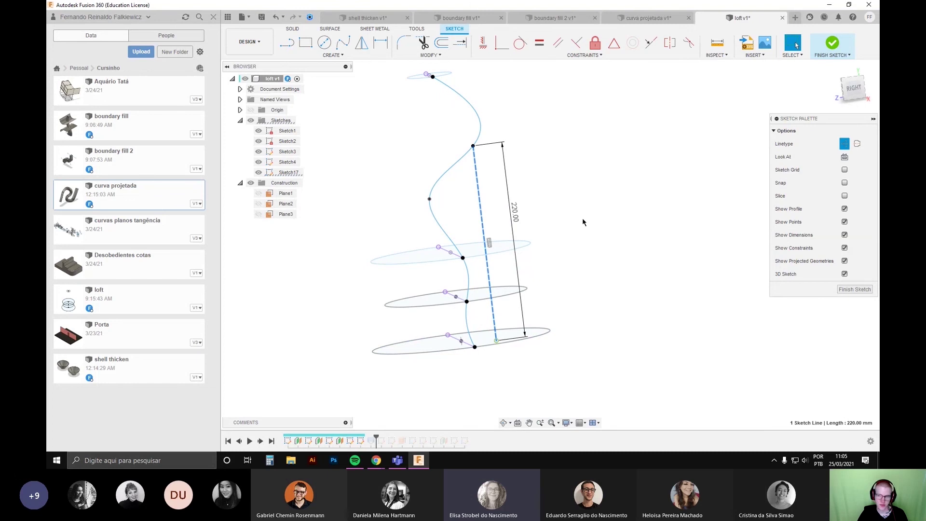
# Step: Create an empty internal component under the root with the timeline rolled back to the pattern feature
pyautogui.click(565, 247)
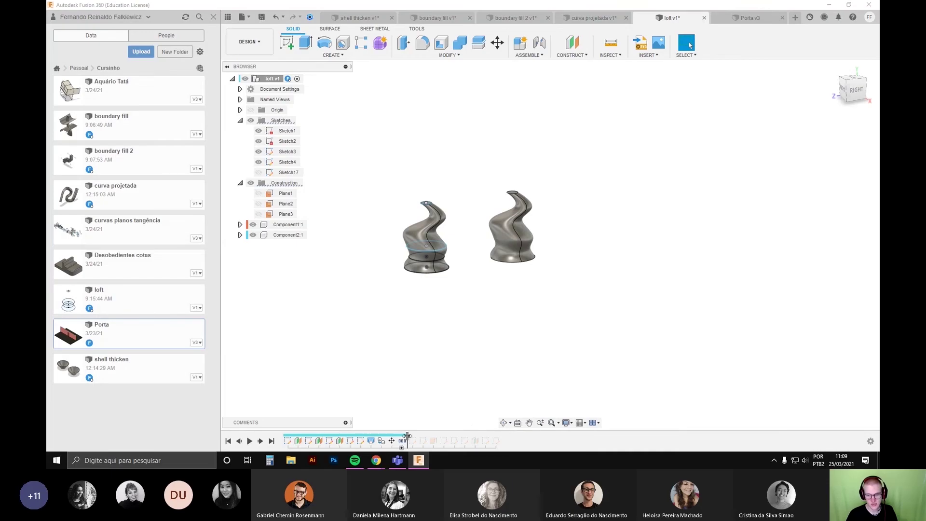
pyautogui.moveTo(410, 435)
pyautogui.mouseDown()
pyautogui.moveTo(504, 436)
pyautogui.moveTo(397, 436)
pyautogui.moveTo(410, 435)
pyautogui.mouseUp()
pyautogui.moveTo(439, 351); pyautogui.dragTo(411, 367, button='middle')
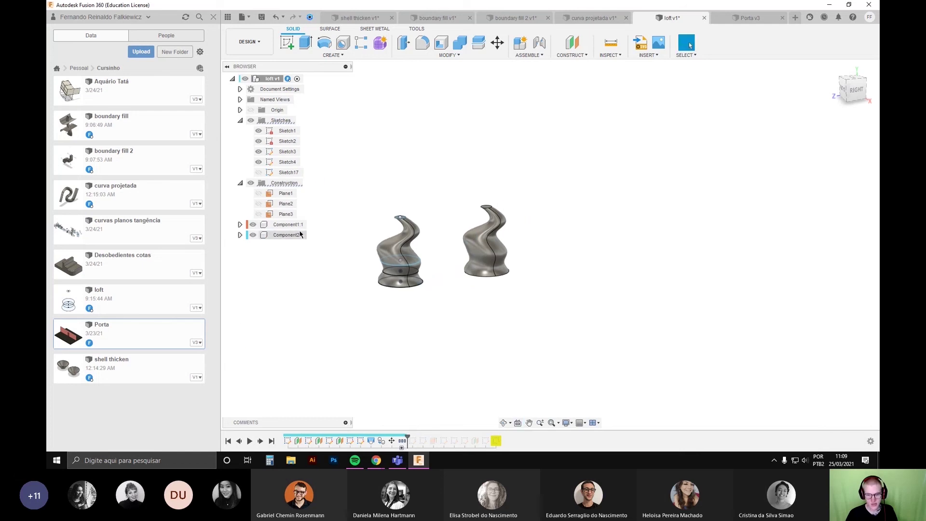
pyautogui.moveTo(409, 230); pyautogui.dragTo(377, 269, button='middle')
pyautogui.scroll(3, 378, 268)
pyautogui.moveTo(450, 235); pyautogui.dragTo(497, 172, button='middle')
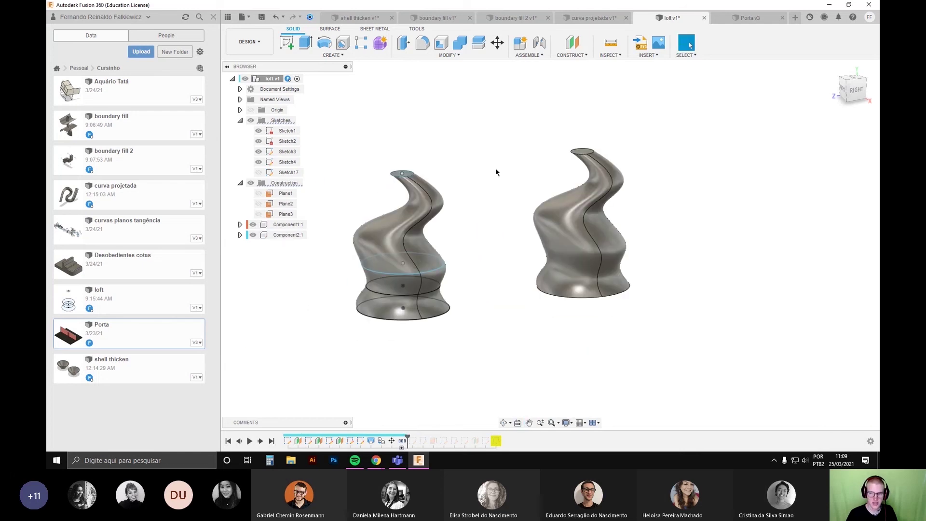
pyautogui.moveTo(439, 193); pyautogui.dragTo(426, 224, button='middle')
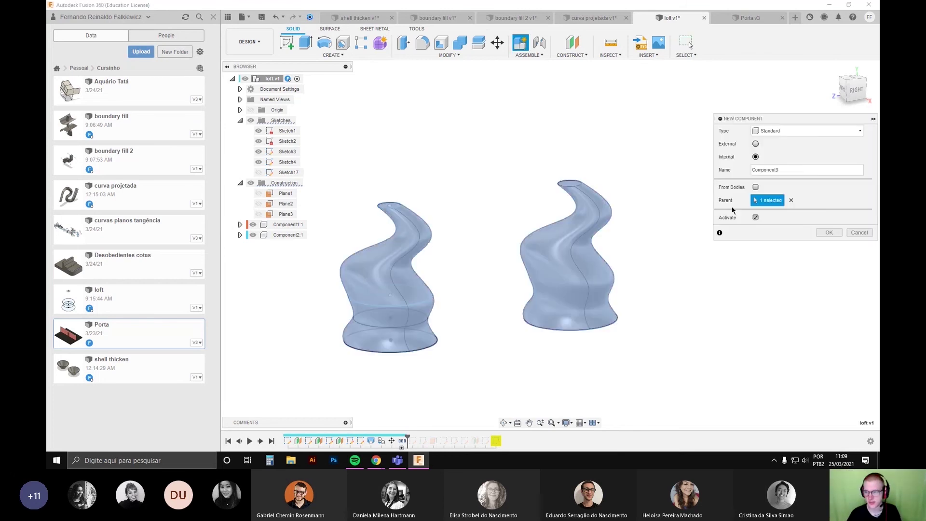
pyautogui.click(838, 236)
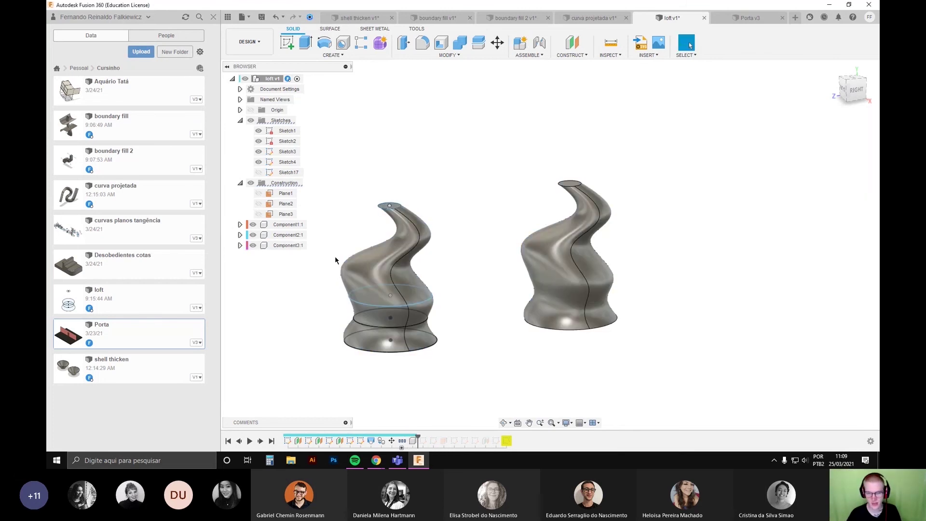
# Step: Try to move Component1 and Component2 into the new component while the timeline is rolled back
pyautogui.click(291, 236)
pyautogui.keyDown('ctrl'); pyautogui.click(298, 225); pyautogui.keyUp('ctrl')
pyautogui.moveTo(294, 224); pyautogui.dragTo(290, 246)
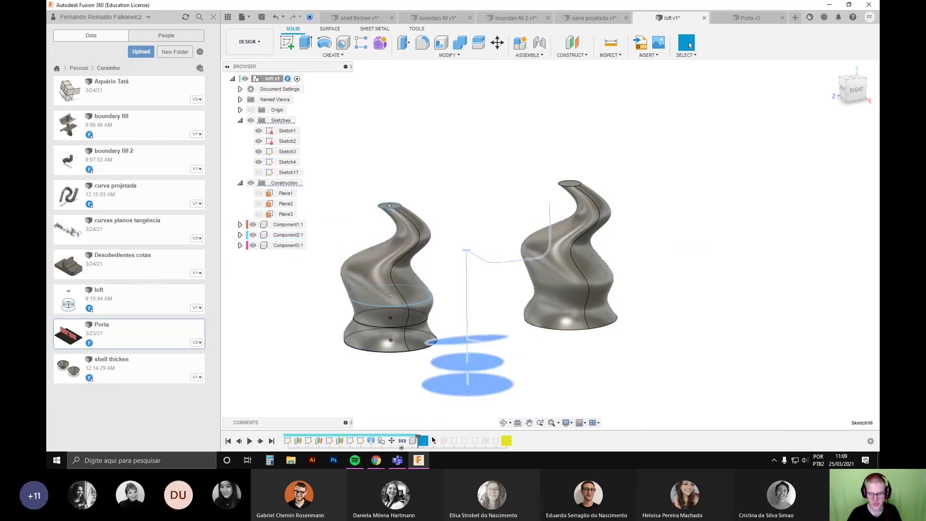
# Step: Roll the timeline forward to its end and nest Component1 and Component2 inside Component3
pyautogui.moveTo(418, 440); pyautogui.dragTo(511, 440)
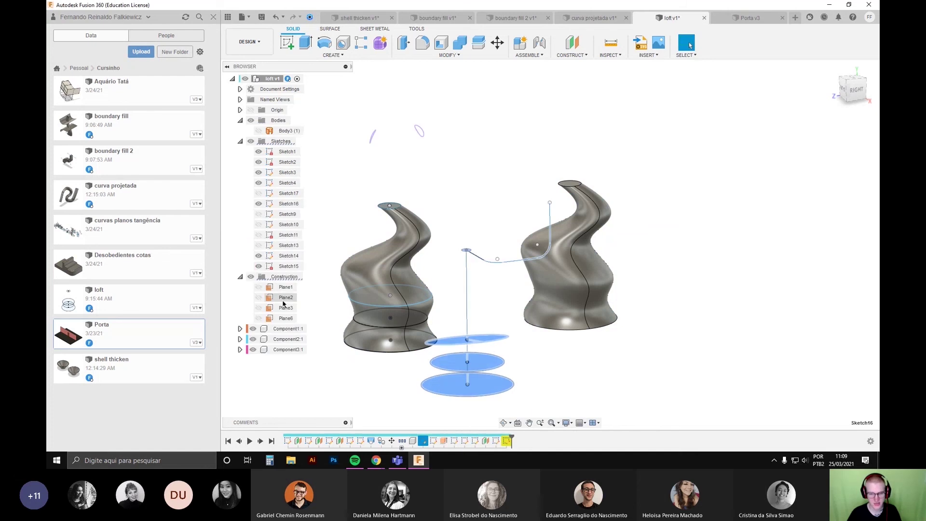
pyautogui.click(281, 329)
pyautogui.keyDown('ctrl'); pyautogui.click(285, 339); pyautogui.keyUp('ctrl')
pyautogui.moveTo(285, 340); pyautogui.dragTo(288, 352)
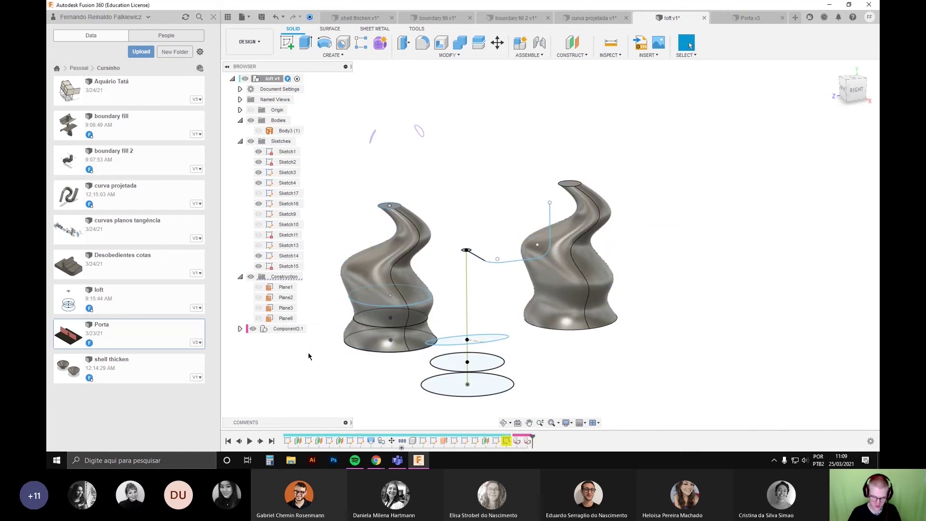
pyautogui.scroll(-3, 609, 366)
pyautogui.moveTo(613, 366); pyautogui.dragTo(560, 374, button='middle')
pyautogui.scroll(3, 517, 362)
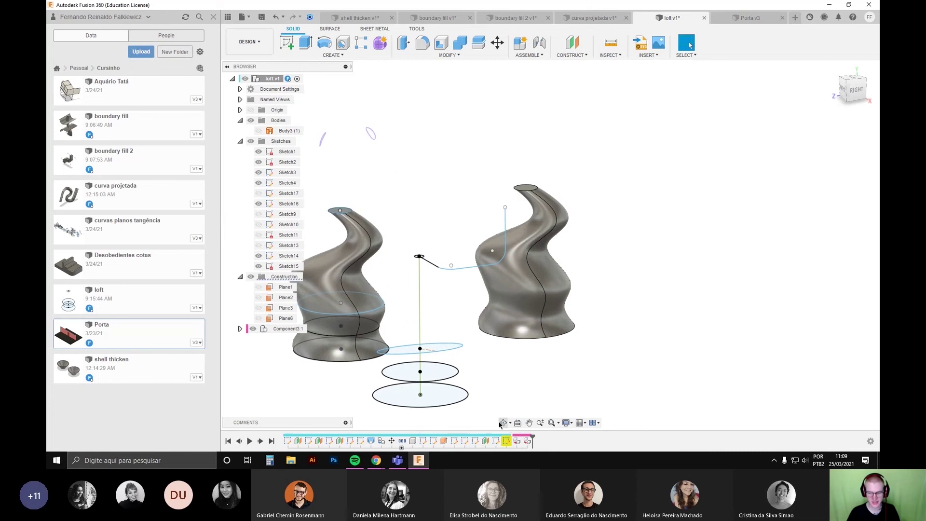
# Step: Roll the timeline back and undo the recent component and sketch edits
pyautogui.moveTo(532, 440); pyautogui.dragTo(428, 440)
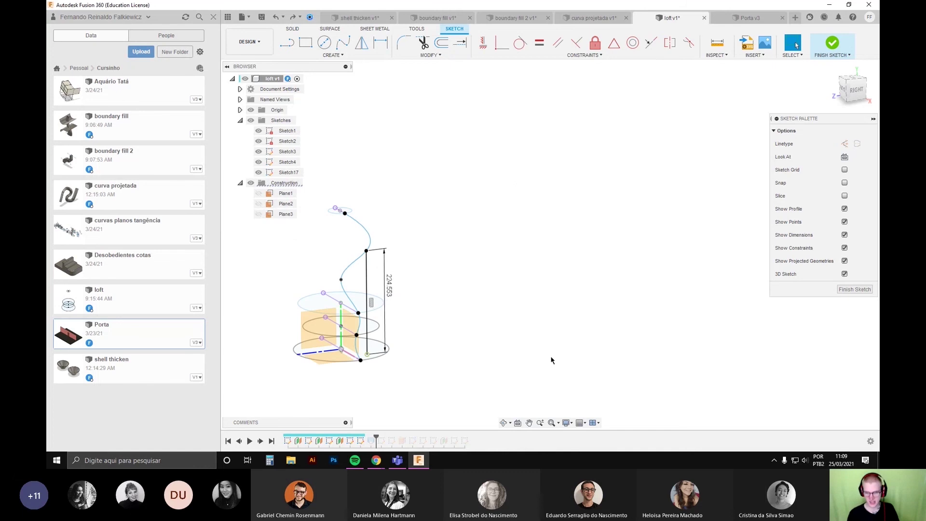
pyautogui.hotkey('ctrl', 'z')
pyautogui.hotkey('ctrl', 'z')
pyautogui.moveTo(579, 148)
pyautogui.mouseDown(button='middle')
pyautogui.moveTo(595, 180)
pyautogui.moveTo(546, 221)
pyautogui.moveTo(621, 209)
pyautogui.moveTo(571, 225)
pyautogui.moveTo(492, 173)
pyautogui.mouseUp(button='middle')
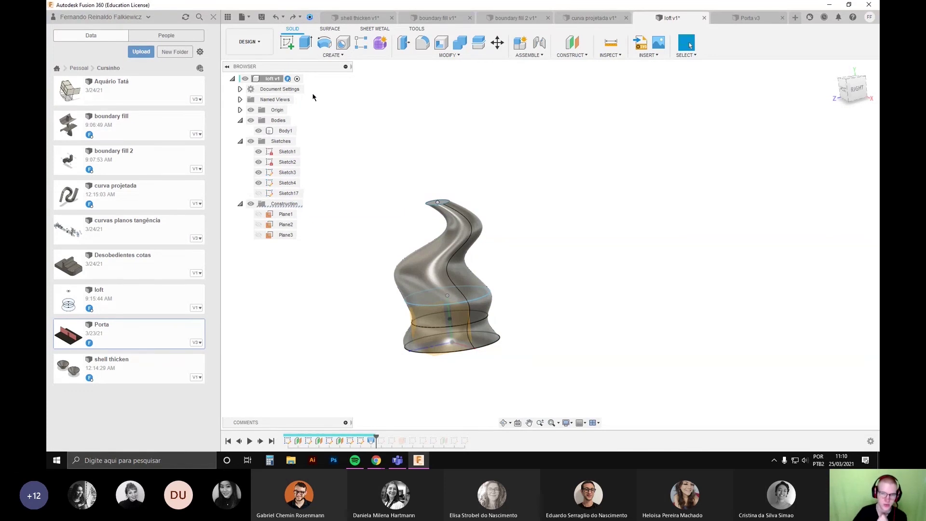
# Step: Review the unit types available in the document settings and leave the active unit at Millimeter
pyautogui.click(240, 89)
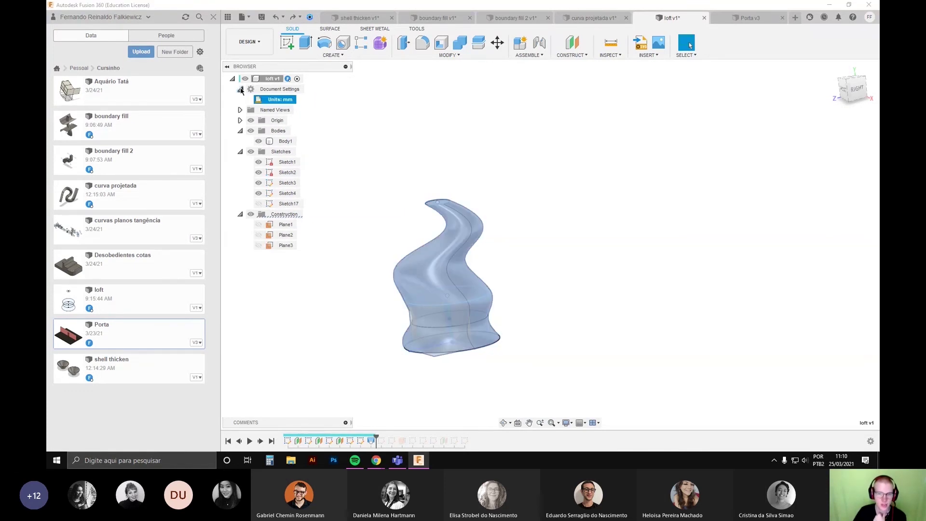
pyautogui.moveTo(286, 101)
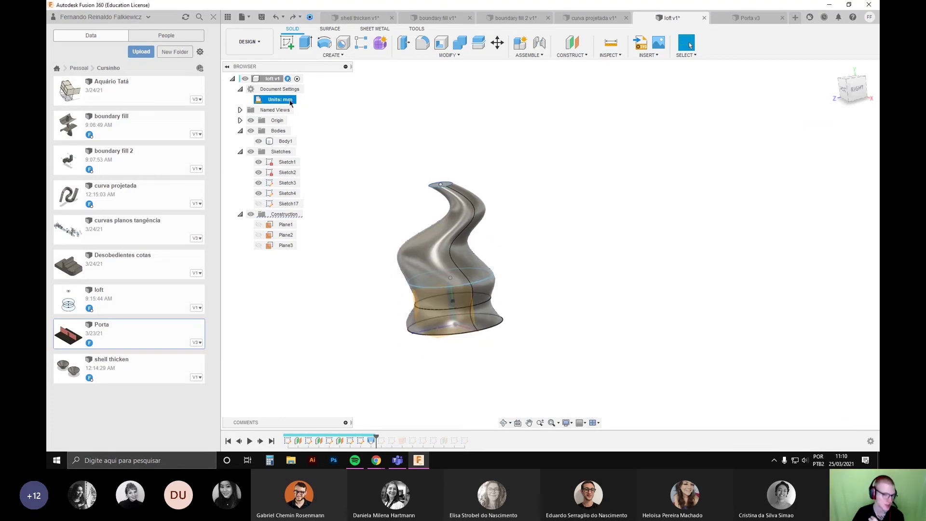
pyautogui.click(301, 99)
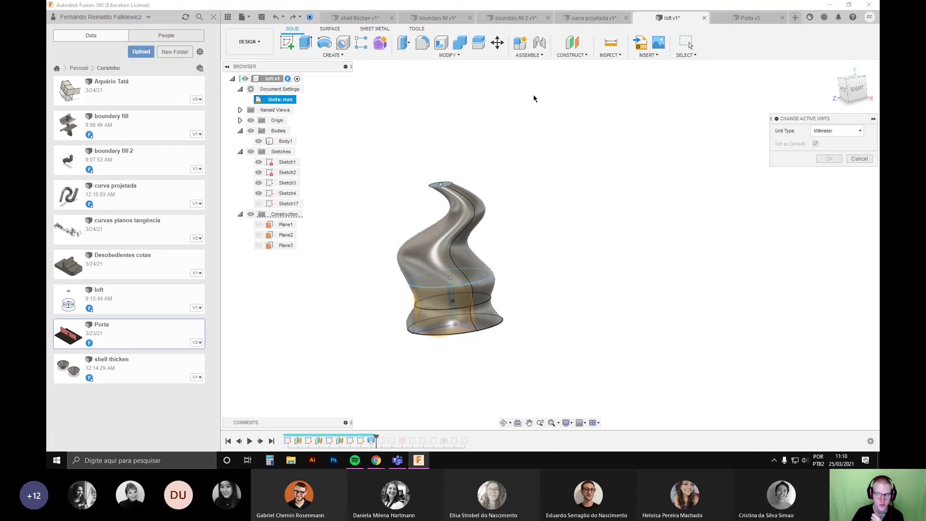
pyautogui.click(841, 131)
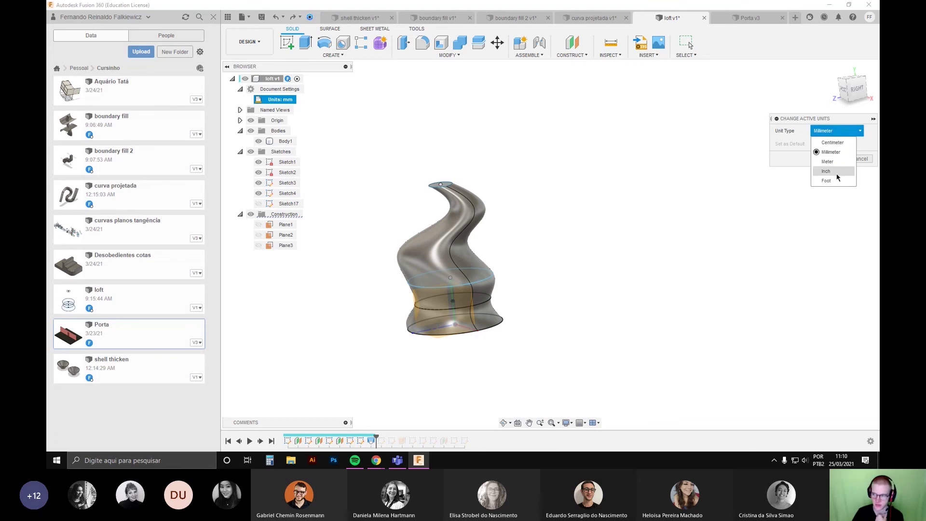
pyautogui.click(841, 133)
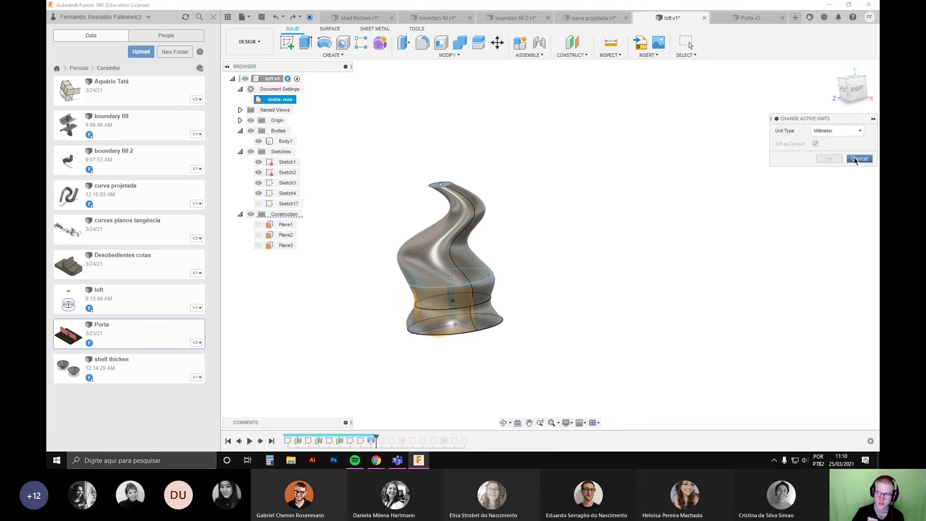
pyautogui.click(857, 160)
pyautogui.moveTo(356, 149); pyautogui.dragTo(455, 160, button='middle')
pyautogui.scroll(1, 379, 153)
pyautogui.moveTo(855, 92); pyautogui.dragTo(846, 88)
pyautogui.moveTo(484, 177); pyautogui.dragTo(427, 172, button='middle')
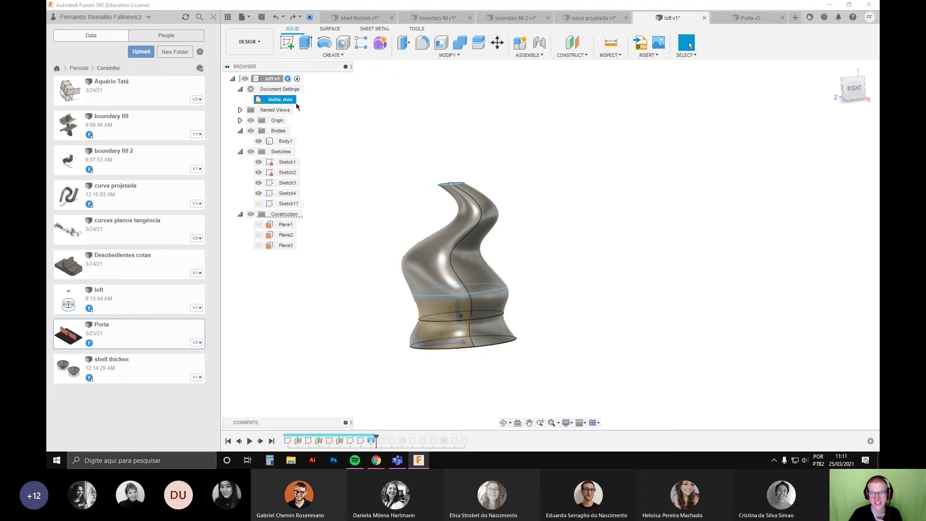
pyautogui.scroll(3, 349, 149)
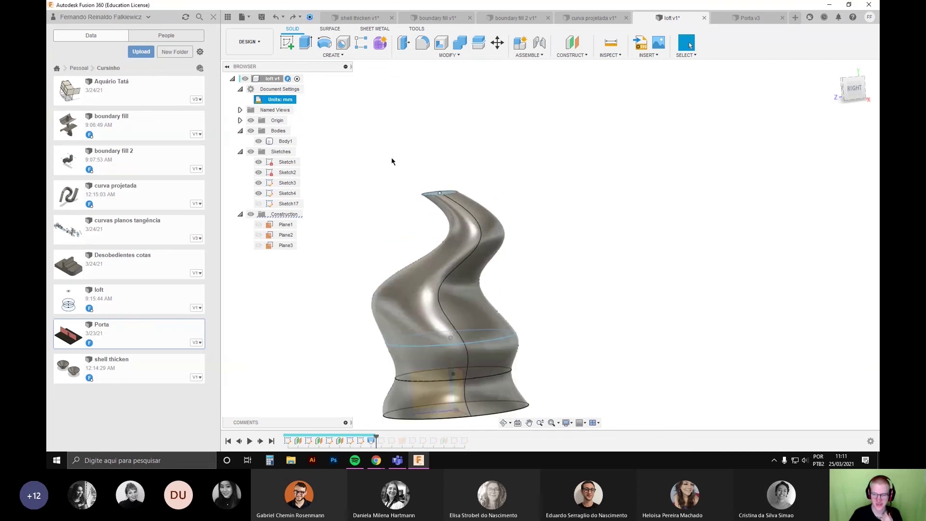
# Step: Roll the timeline forward to its end and turn off design history capture for the loft design
pyautogui.rightClick(273, 81)
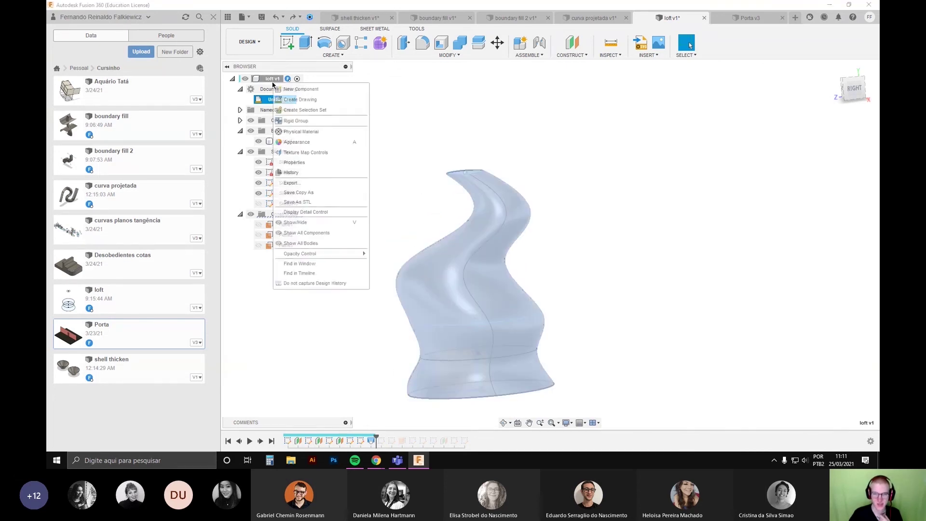
pyautogui.click(417, 133)
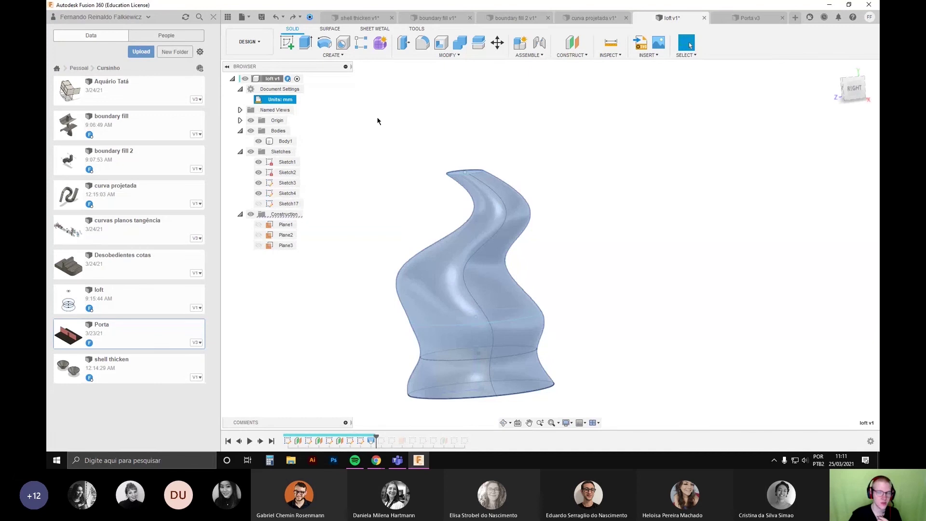
pyautogui.moveTo(293, 284); pyautogui.dragTo(344, 282, button='middle')
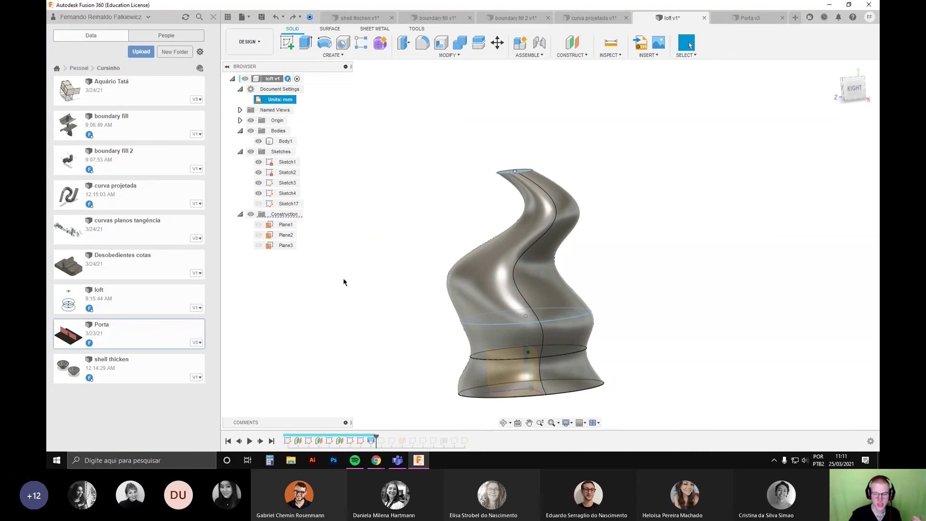
pyautogui.moveTo(376, 437); pyautogui.dragTo(496, 440)
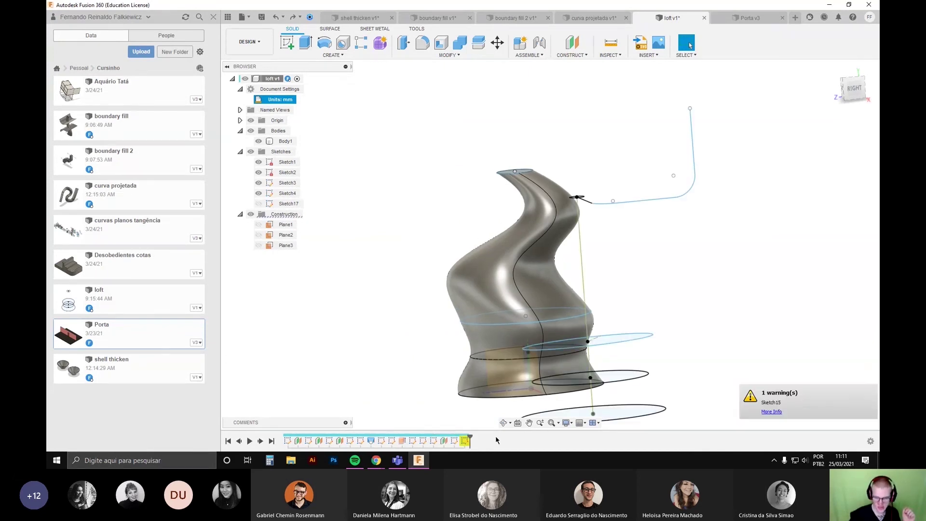
pyautogui.rightClick(273, 80)
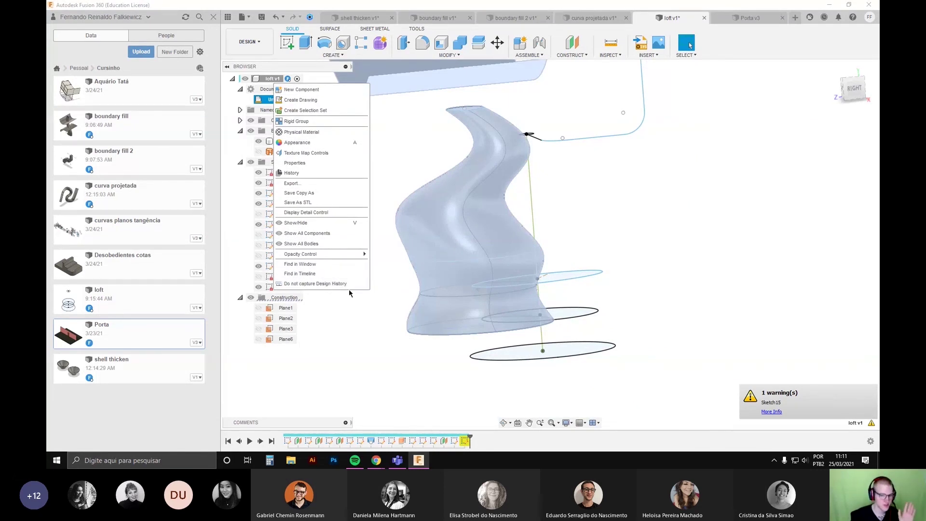
pyautogui.click(328, 284)
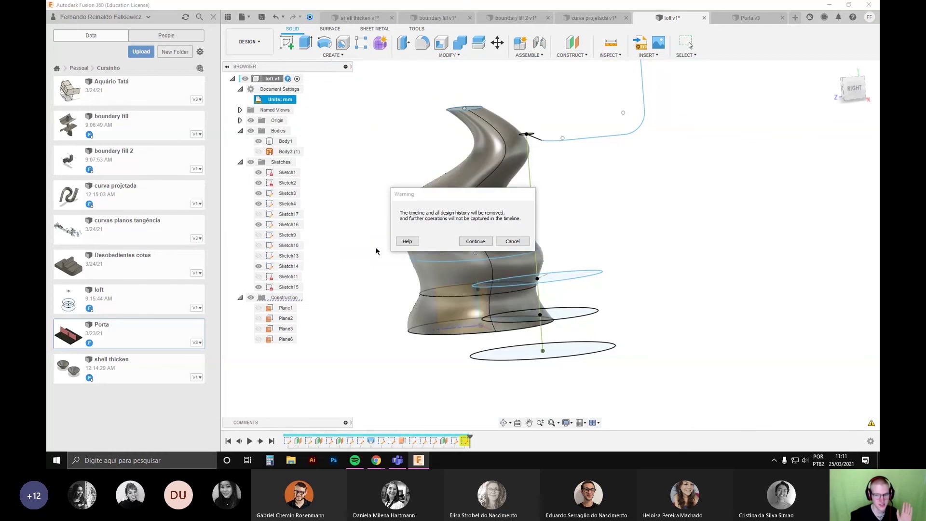
pyautogui.click(475, 240)
pyautogui.scroll(-3, 356, 248)
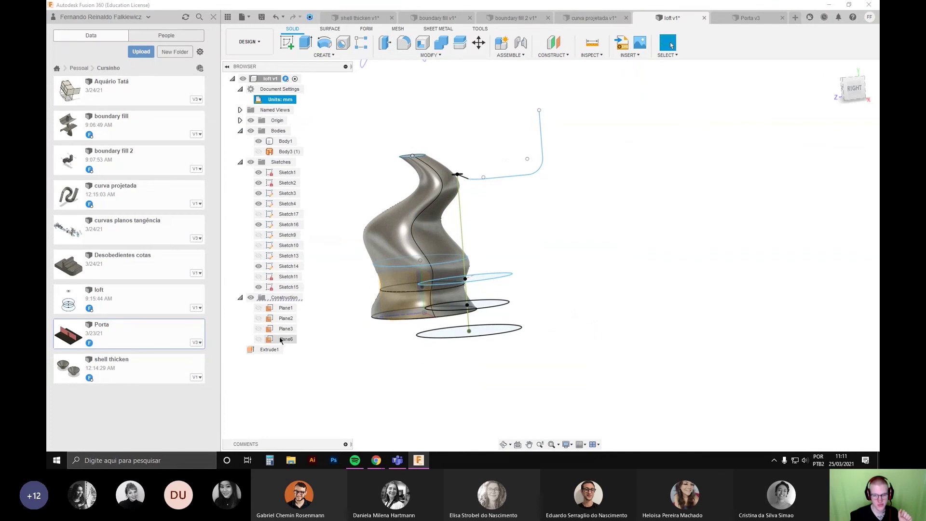
# Step: Inspect the Extrude1 feature listed in the browser after the history removal
pyautogui.click(270, 351)
pyautogui.scroll(-3, 331, 298)
pyautogui.click(352, 352)
pyautogui.moveTo(331, 298); pyautogui.dragTo(351, 313, button='middle')
pyautogui.scroll(2, 351, 313)
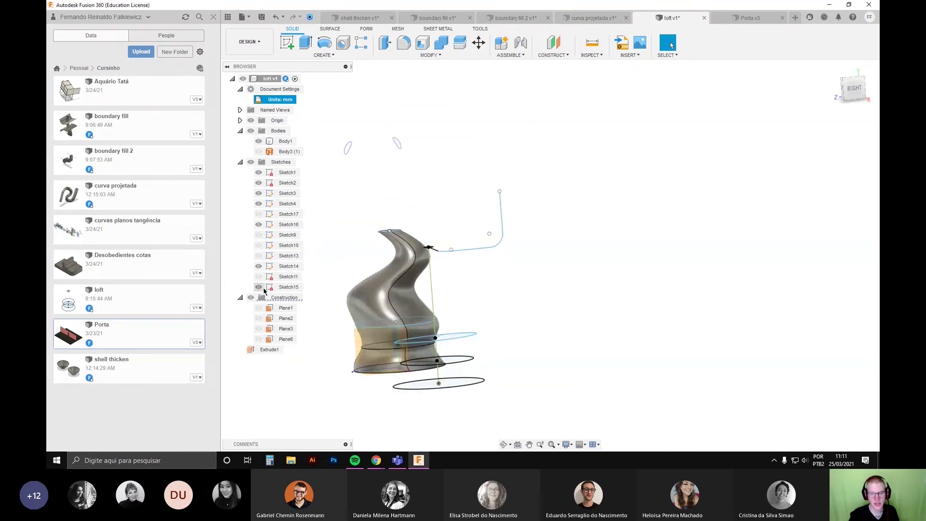
pyautogui.scroll(-1, 307, 260)
pyautogui.moveTo(314, 267); pyautogui.dragTo(363, 209, button='middle')
pyautogui.scroll(3, 366, 241)
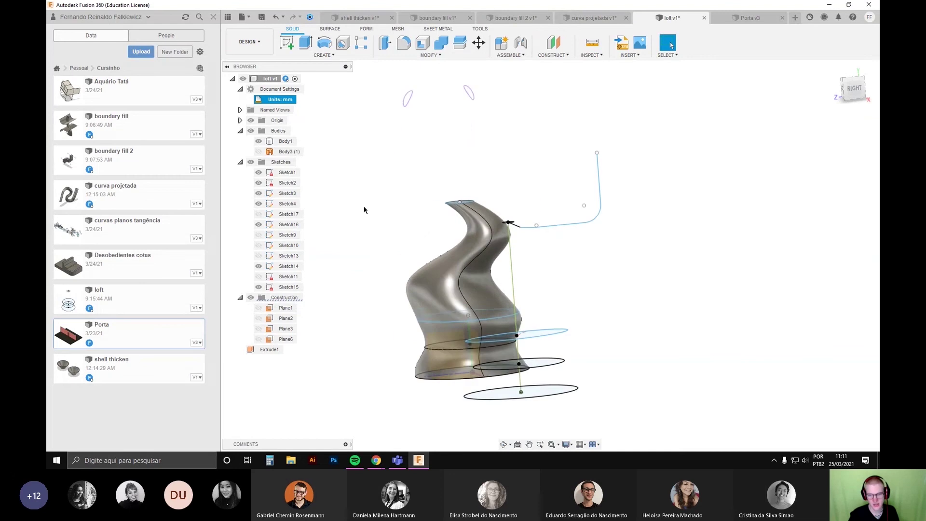
# Step: Extrude the loft's circular base profile by -100 mm with the Join operation
pyautogui.scroll(-2, 452, 248)
pyautogui.keyDown('shift'); pyautogui.moveTo(452, 248); pyautogui.dragTo(454, 193, button='middle'); pyautogui.keyUp('shift')
pyautogui.click(497, 393)
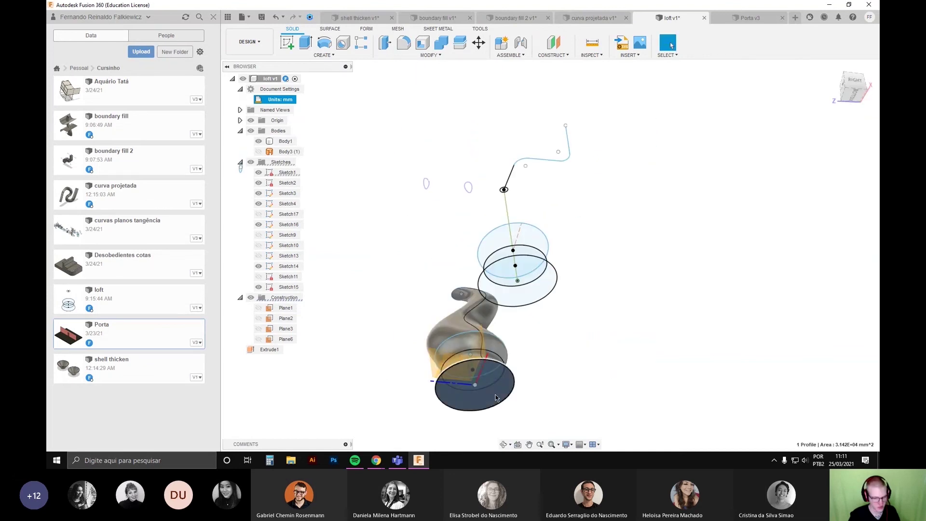
pyautogui.scroll(-1, 496, 393)
pyautogui.press('e')
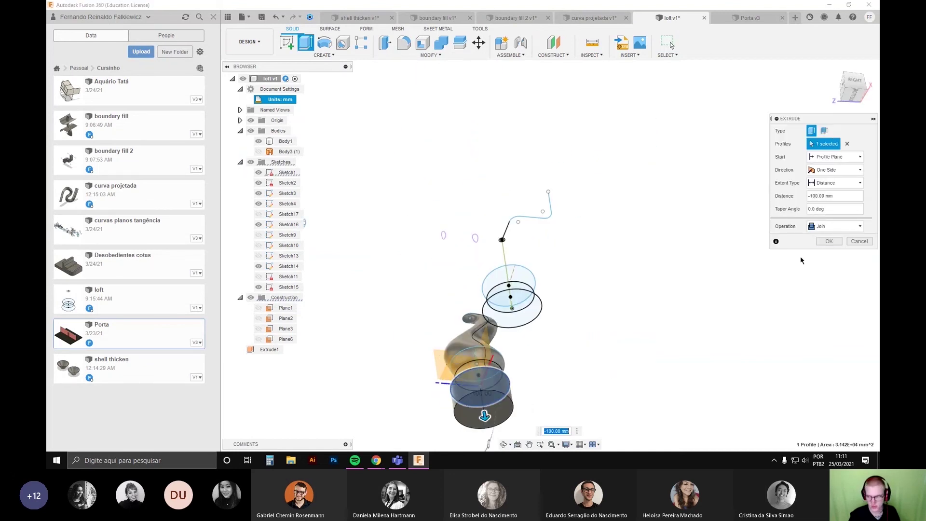
pyautogui.scroll(-3, 719, 251)
pyautogui.moveTo(657, 257); pyautogui.dragTo(545, 228, button='middle')
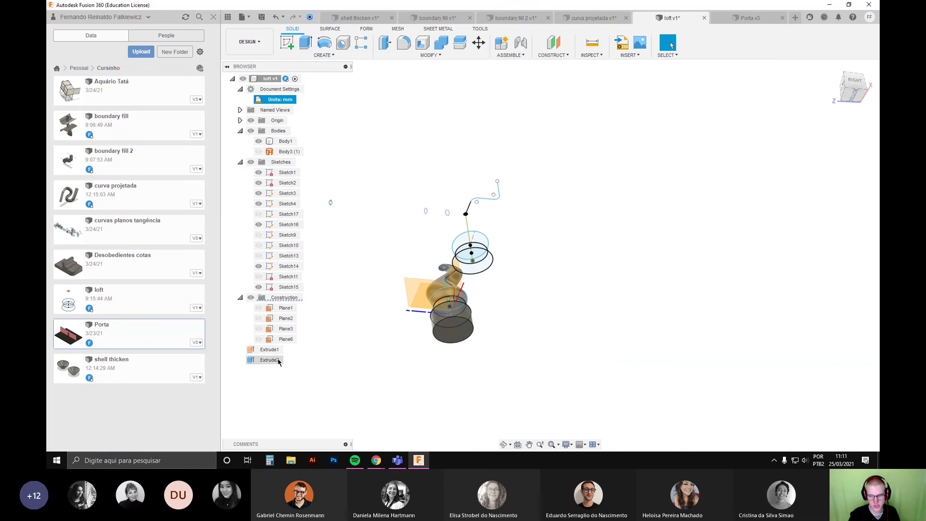
# Step: Select the new extrusion in the browser to examine which part of the body it highlights
pyautogui.click(278, 360)
pyautogui.keyDown('shift'); pyautogui.moveTo(413, 249); pyautogui.dragTo(501, 316, button='middle'); pyautogui.keyUp('shift')
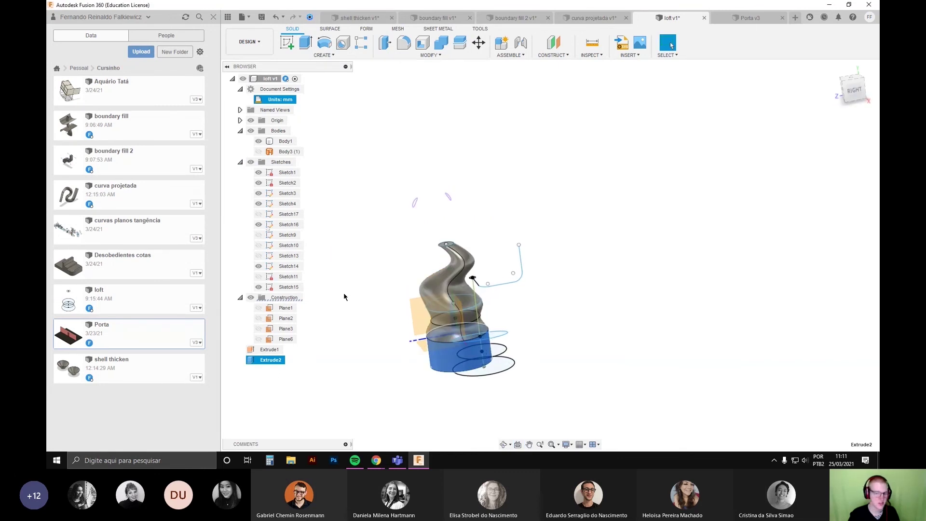
pyautogui.scroll(3, 384, 334)
pyautogui.click(389, 336)
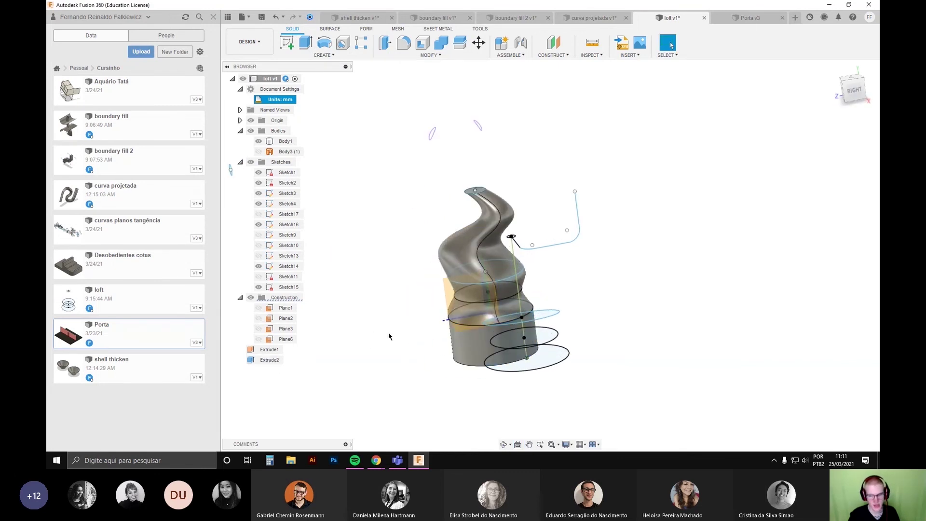
pyautogui.moveTo(390, 336); pyautogui.dragTo(358, 354, button='middle')
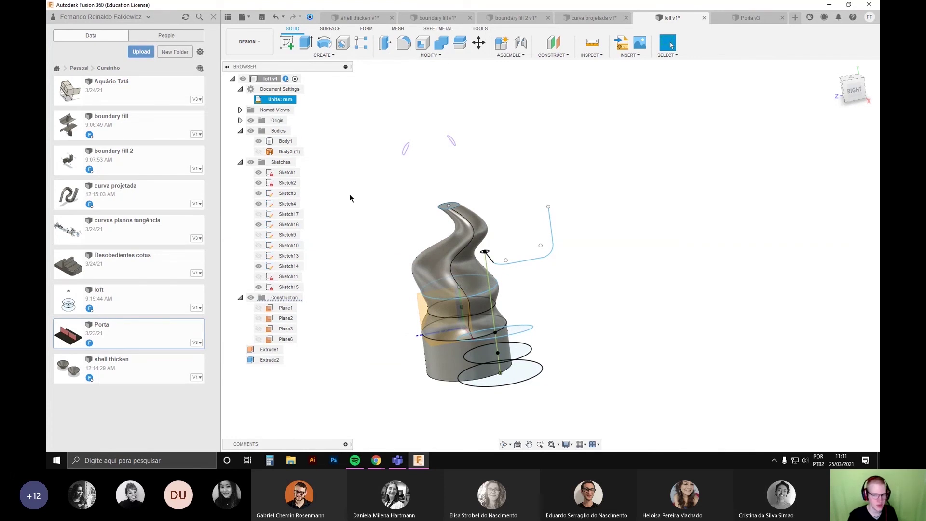
# Step: Undo the base extrusion and the removal of the design history
pyautogui.hotkey('ctrl', 'z')
pyautogui.hotkey('ctrl', 'z')
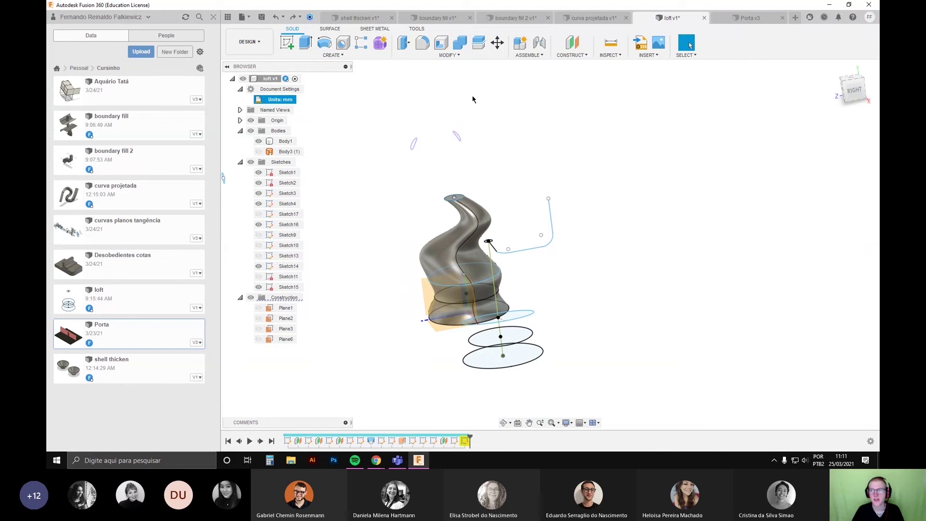
pyautogui.moveTo(409, 270); pyautogui.dragTo(408, 289, button='middle')
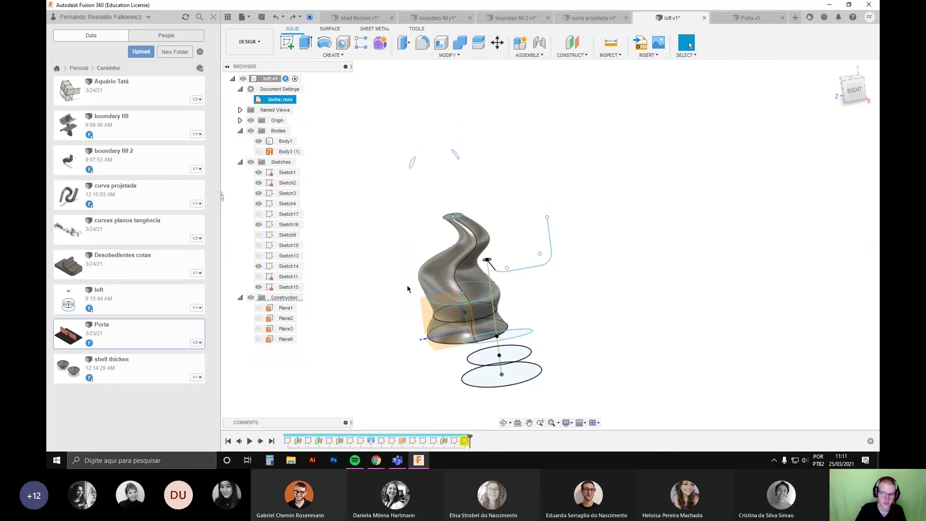
# Step: Collapse the Document Settings and Sketches folders, and switch to the curva projetada design
pyautogui.moveTo(336, 213); pyautogui.dragTo(357, 207, button='middle')
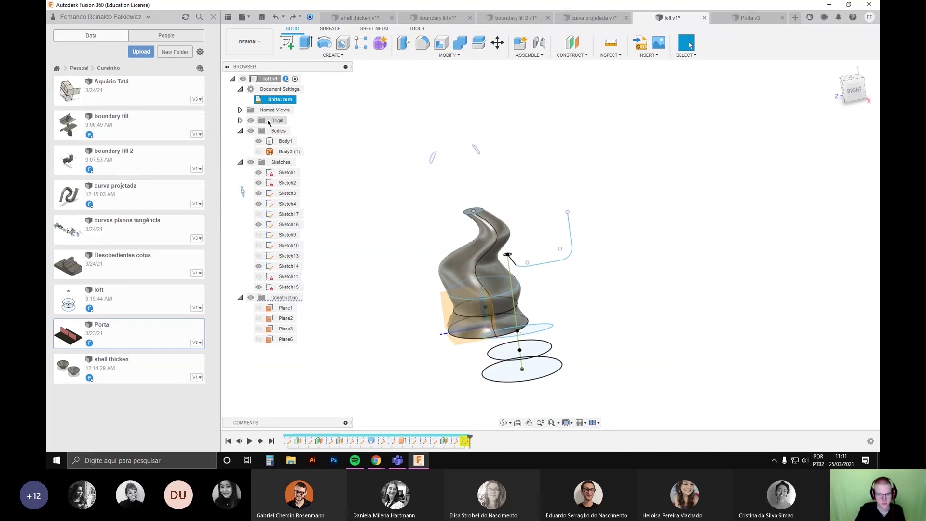
pyautogui.click(240, 89)
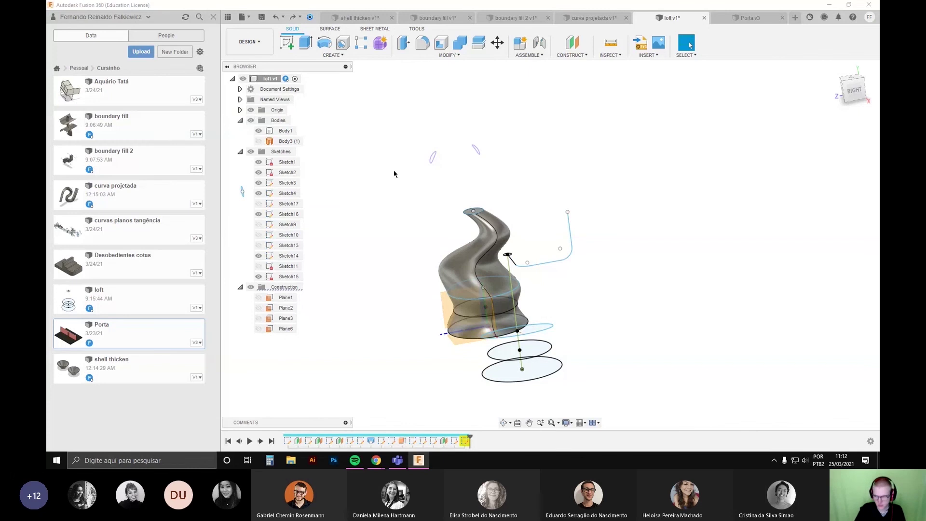
pyautogui.click(241, 152)
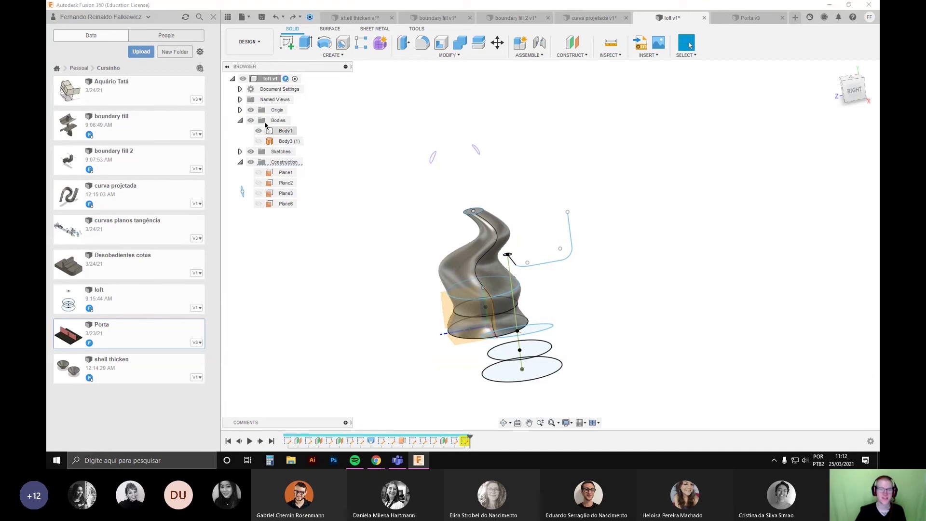
pyautogui.click(594, 20)
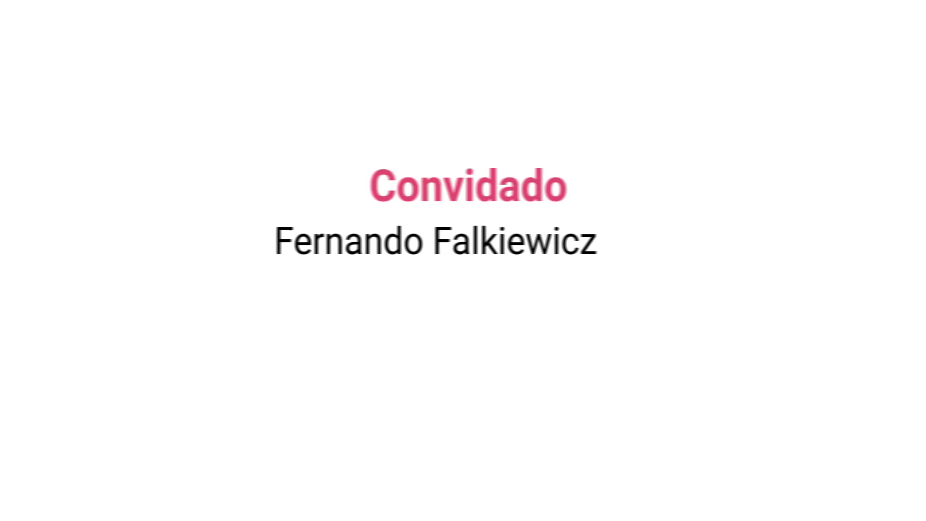